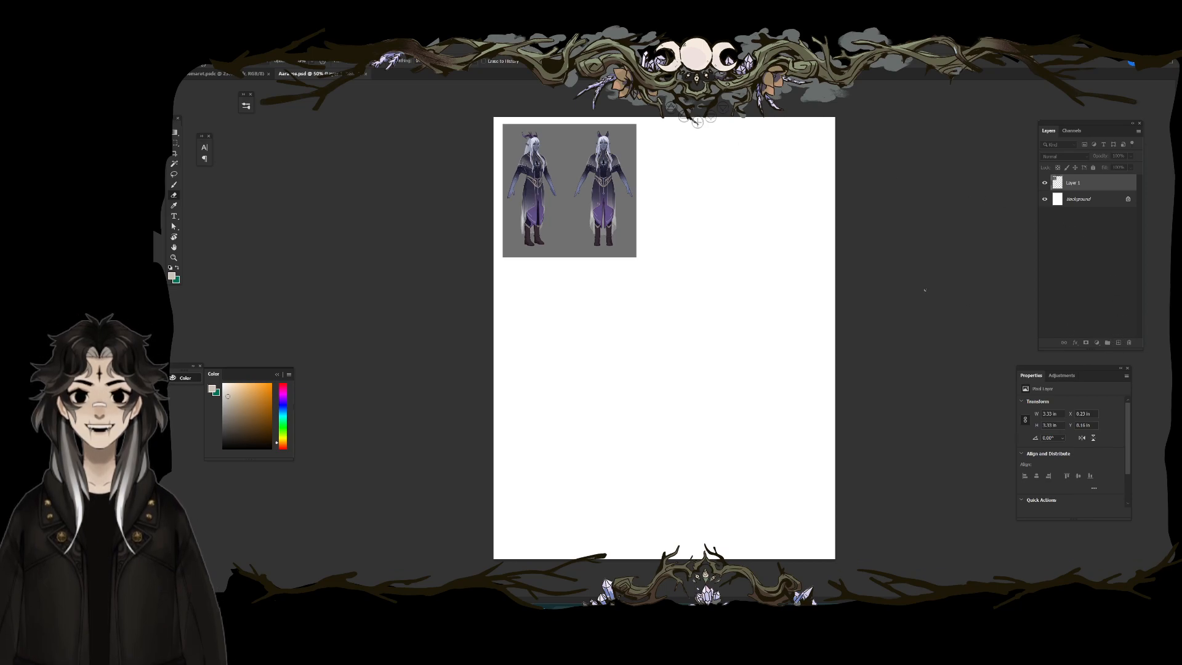
# Step: Add a new layer directly above the Background and set the brush colour to black
pyautogui.click(1087, 201)
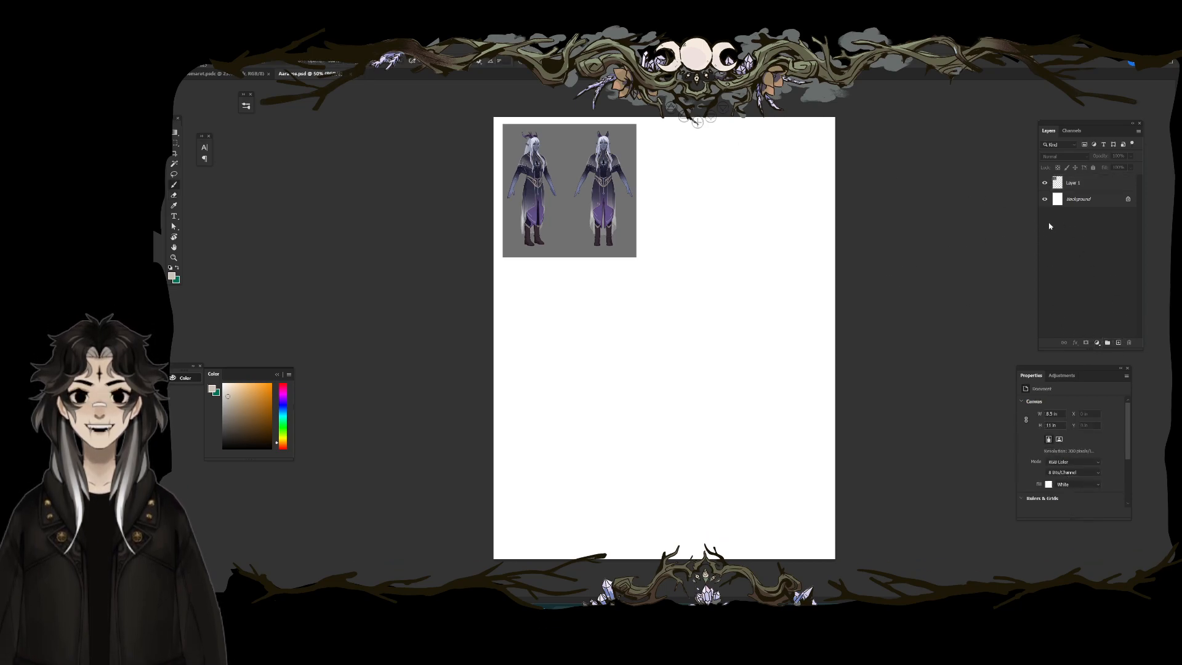
pyautogui.click(1119, 343)
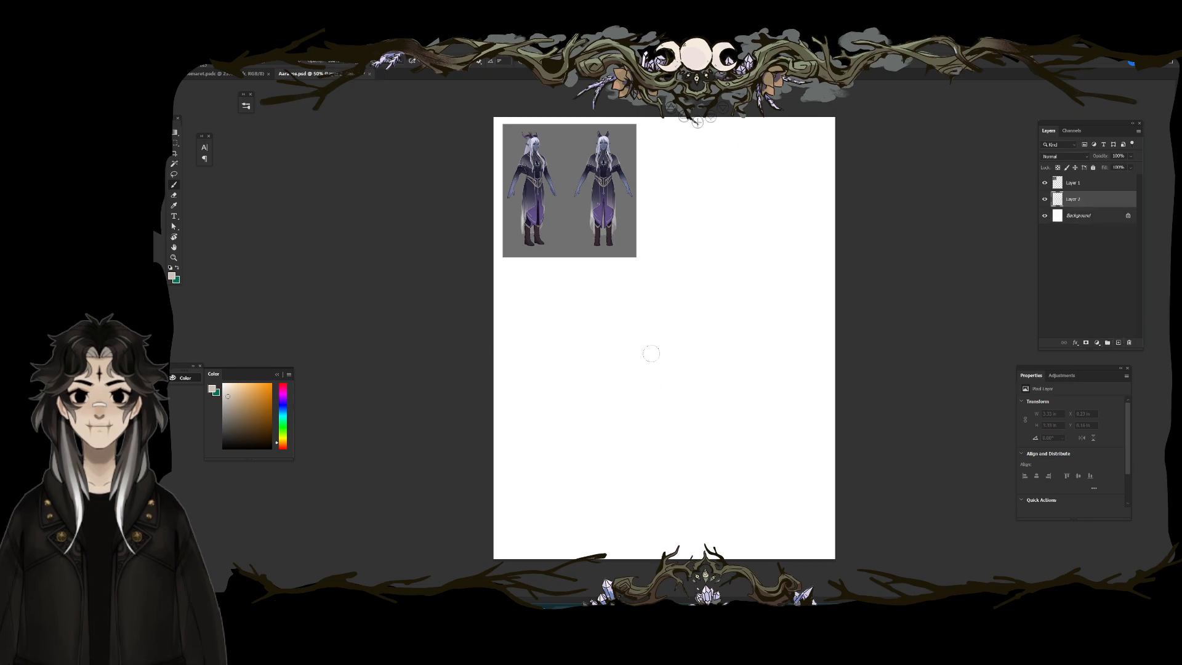
pyautogui.moveTo(699, 316)
pyautogui.mouseDown()
pyautogui.moveTo(708, 385)
pyautogui.moveTo(749, 335)
pyautogui.mouseUp()
pyautogui.hotkey('ctrl', 'z')
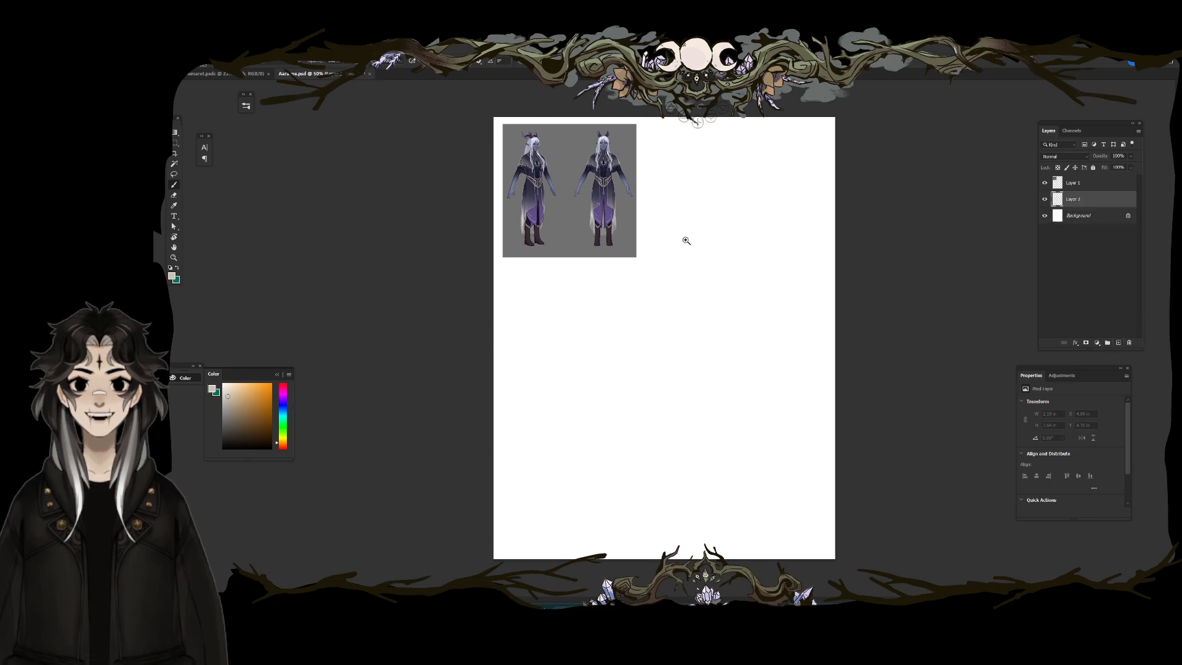
pyautogui.scroll(3, 660, 333)
pyautogui.moveTo(660, 333); pyautogui.dragTo(644, 375)
pyautogui.click(223, 448)
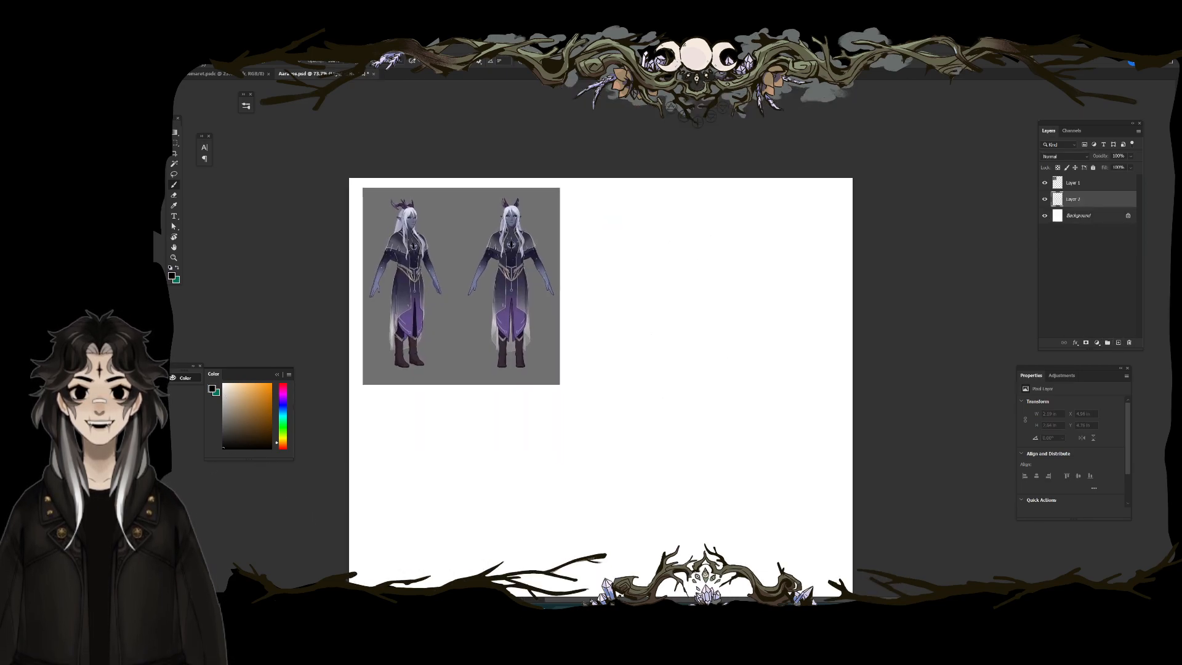
pyautogui.click(1073, 183)
pyautogui.press('v')
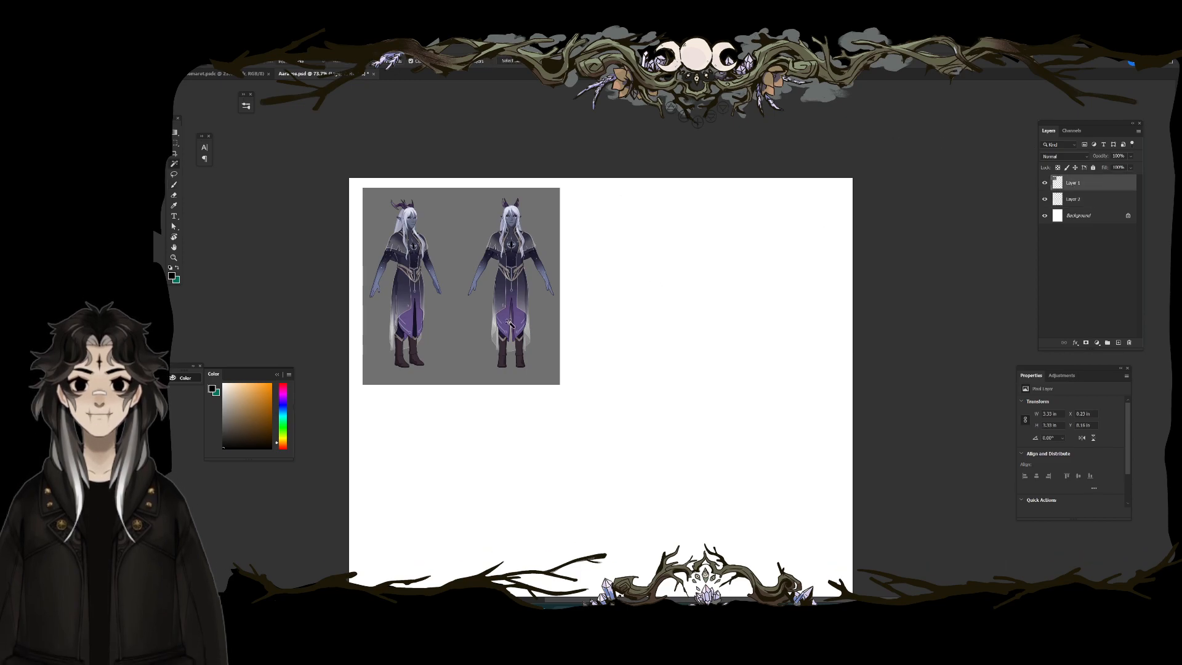
pyautogui.click(547, 321)
pyautogui.hotkey('ctrl', 'x')
pyautogui.hotkey('ctrl', 'z')
pyautogui.hotkey('ctrl', 'z')
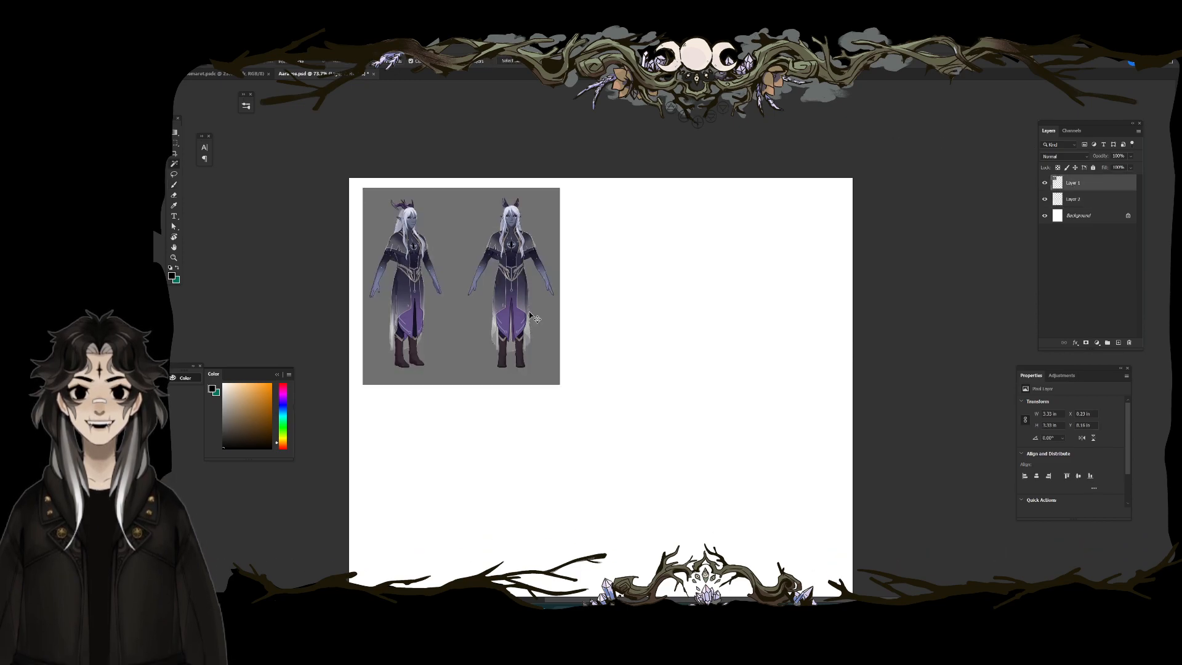
# Step: Delete a vertical strip of the grey backdrop between the two figures in the reference image
pyautogui.press('z')
pyautogui.click(450, 306)
pyautogui.click(450, 306)
pyautogui.press('m')
pyautogui.moveTo(436, 87); pyautogui.dragTo(481, 484)
pyautogui.moveTo(463, 433); pyautogui.dragTo(473, 432)
pyautogui.press('Delete')
pyautogui.hotkey('ctrl', 'd')
pyautogui.scroll(2, 468, 277)
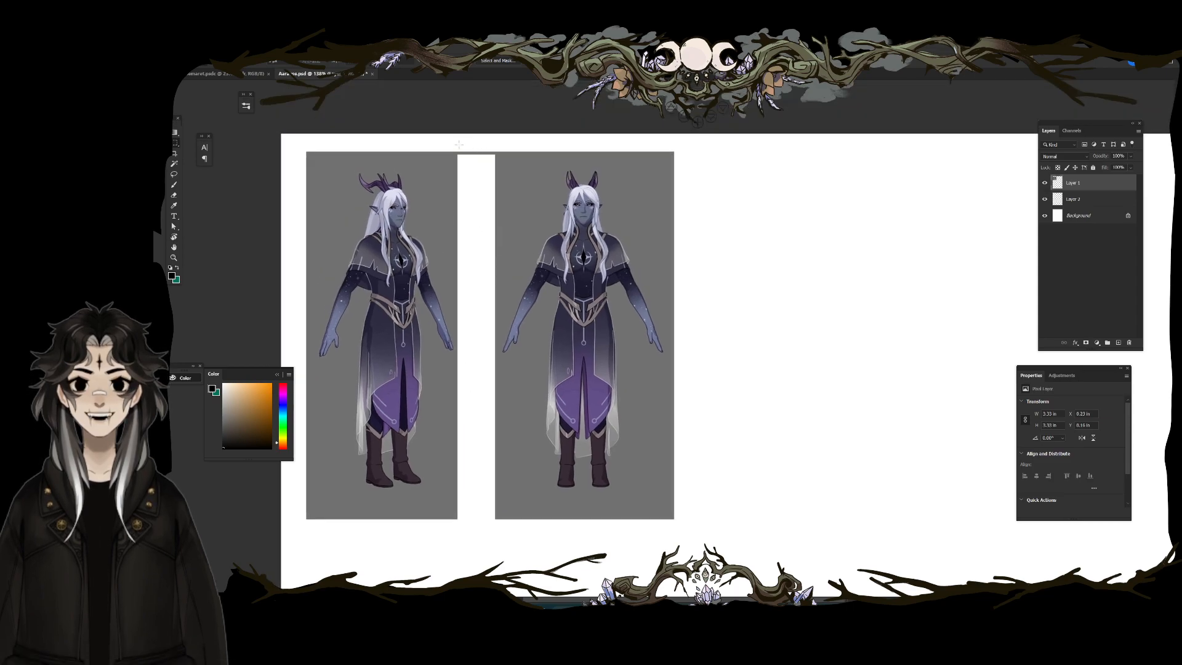
pyautogui.press('e')
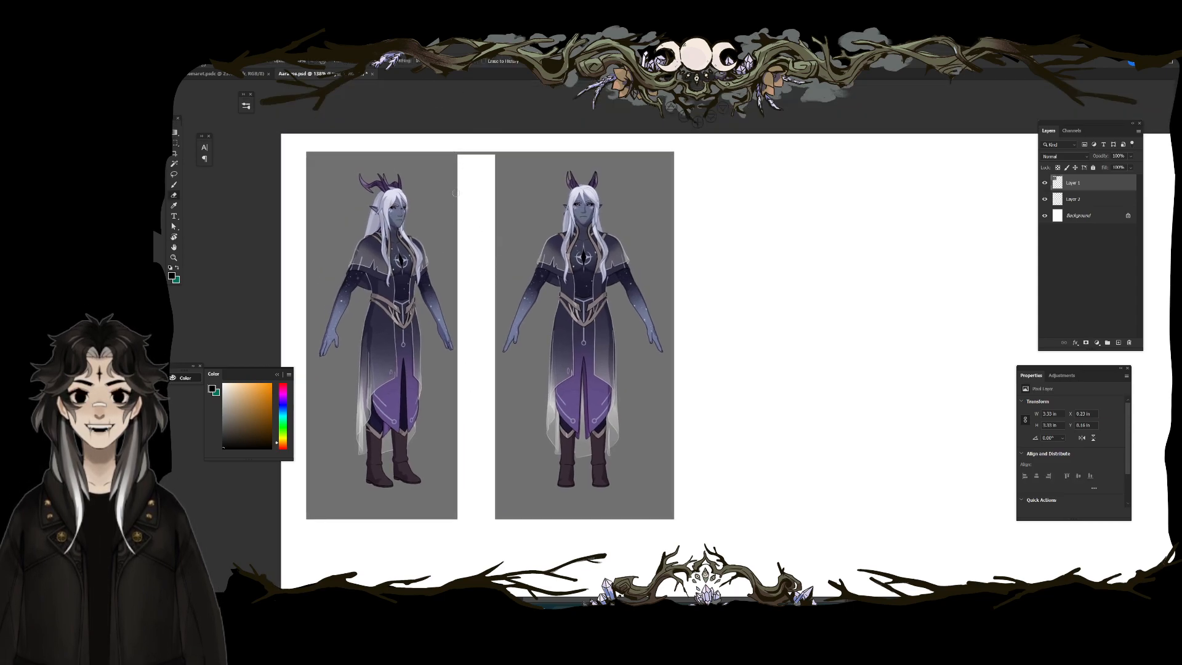
pyautogui.moveTo(461, 152)
pyautogui.mouseDown()
pyautogui.moveTo(493, 142)
pyautogui.moveTo(491, 183)
pyautogui.mouseUp()
# Step: Move the front-view figure sideways to close the white gap between the two reference figures
pyautogui.press('m')
pyautogui.moveTo(475, 141)
pyautogui.mouseDown()
pyautogui.moveTo(649, 311)
pyautogui.moveTo(810, 549)
pyautogui.mouseUp()
pyautogui.moveTo(634, 386); pyautogui.dragTo(600, 391)
pyautogui.hotkey('ctrl', 'd')
# Step: Trim the excess grey backdrop along all four edges of the reference image, close to the figures
pyautogui.moveTo(286, 130); pyautogui.dragTo(663, 163)
pyautogui.press('Delete')
pyautogui.hotkey('ctrl', 'd')
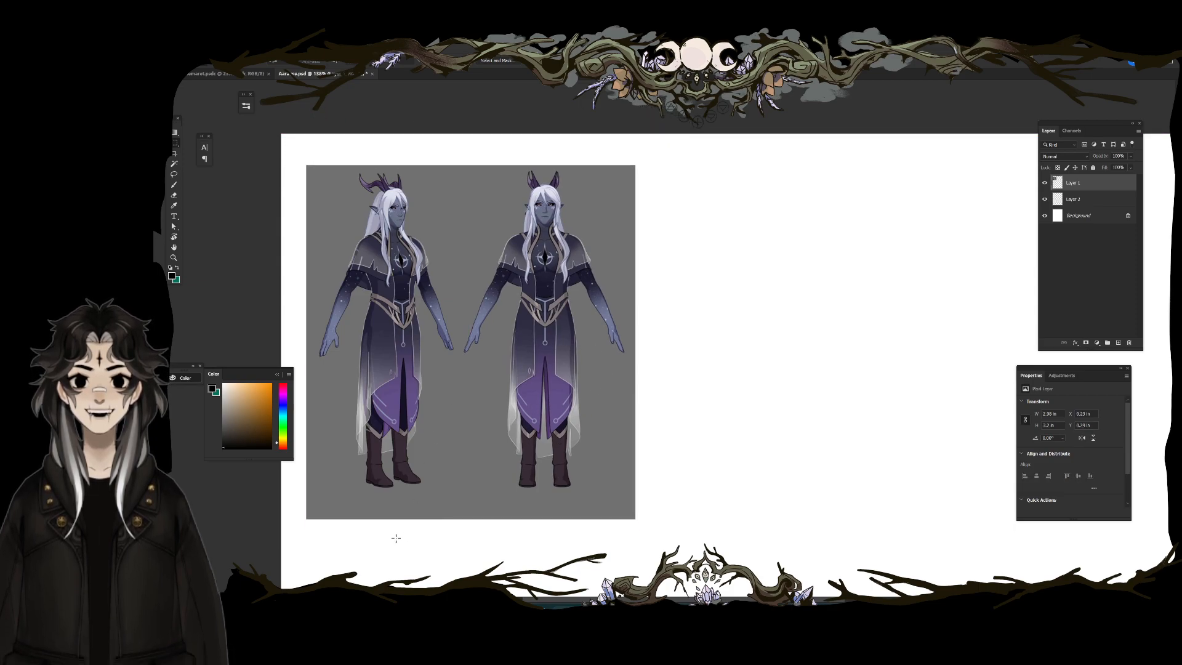
pyautogui.hotkey('ctrl', 'x')
pyautogui.moveTo(287, 145); pyautogui.dragTo(314, 528)
pyautogui.press('Delete')
pyautogui.hotkey('ctrl', 'd')
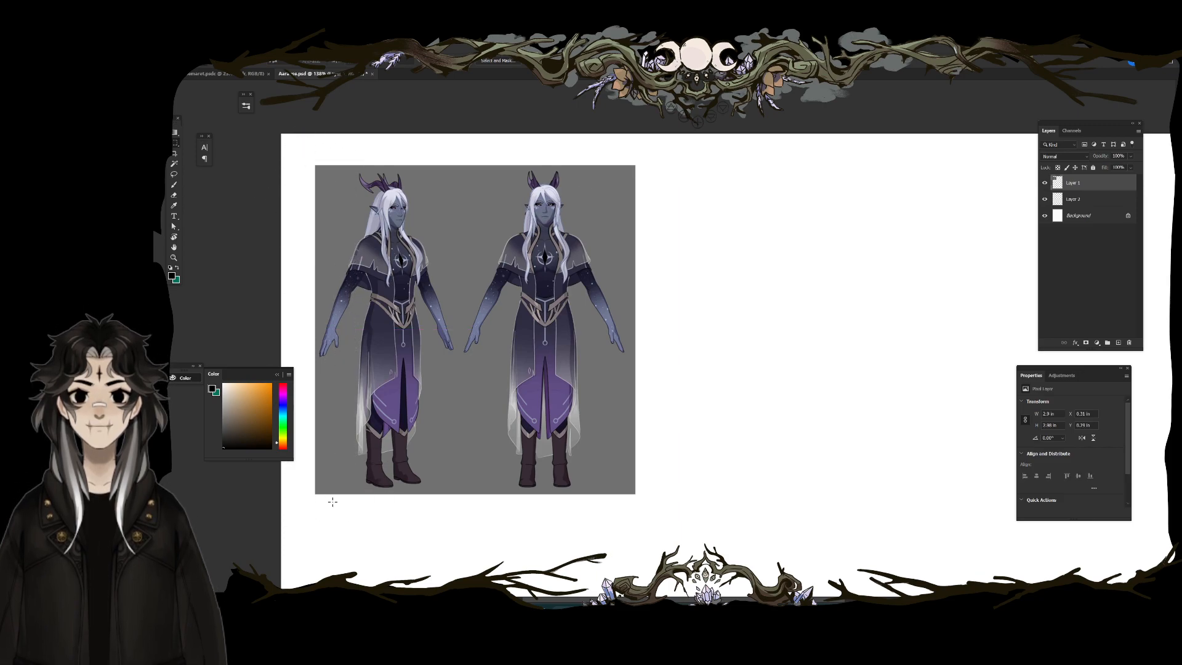
pyautogui.moveTo(626, 160); pyautogui.dragTo(721, 502)
pyautogui.press('Delete')
pyautogui.hotkey('ctrl', 'd')
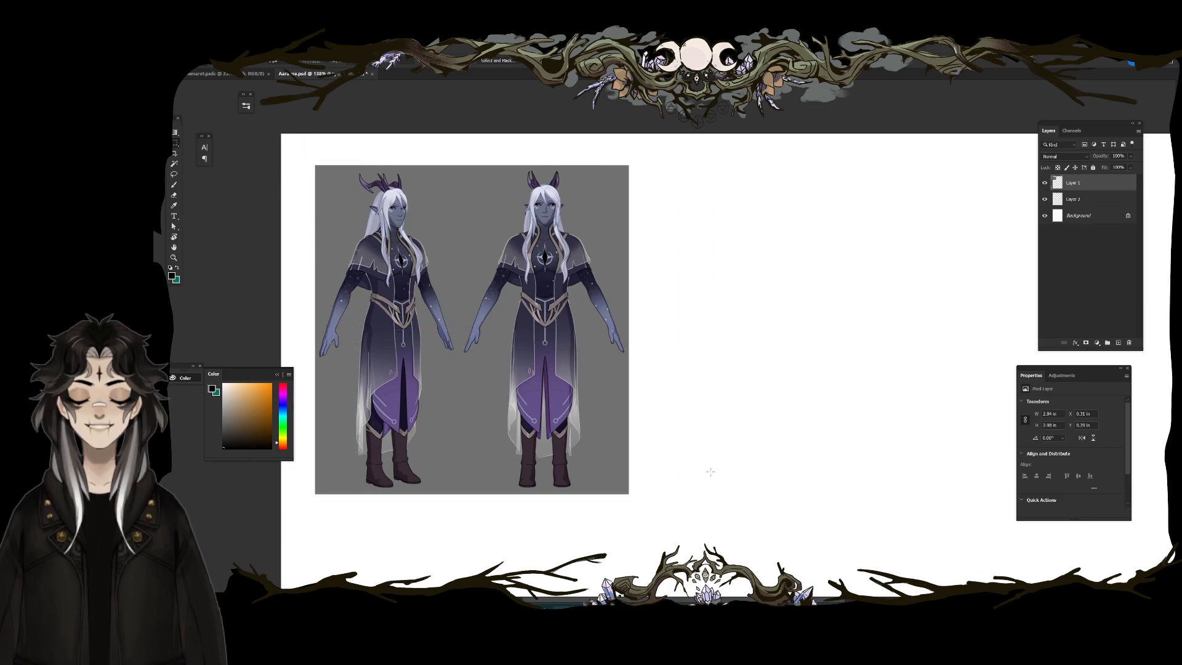
# Step: Move the reference to about 0.18 in from the page's left edge and 0.14 in from its top, and make Layer 2 active
pyautogui.press('v')
pyautogui.moveTo(462, 299); pyautogui.dragTo(447, 282)
pyautogui.scroll(-2, 449, 284)
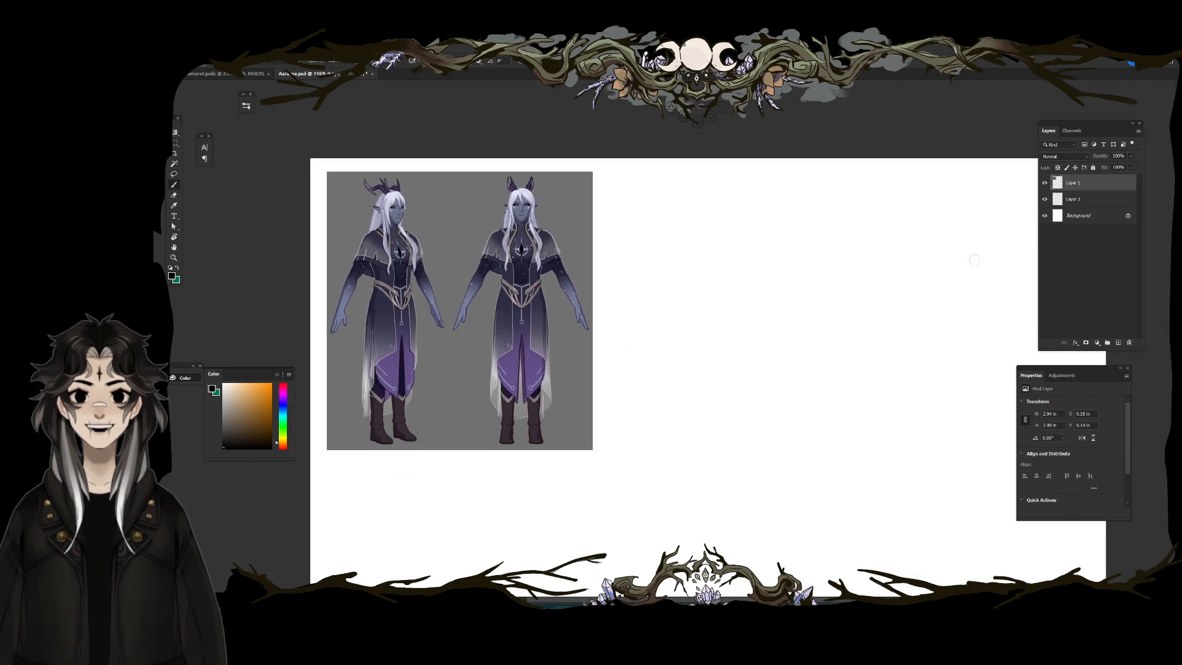
pyautogui.click(1084, 200)
pyautogui.moveTo(702, 312); pyautogui.dragTo(565, 346)
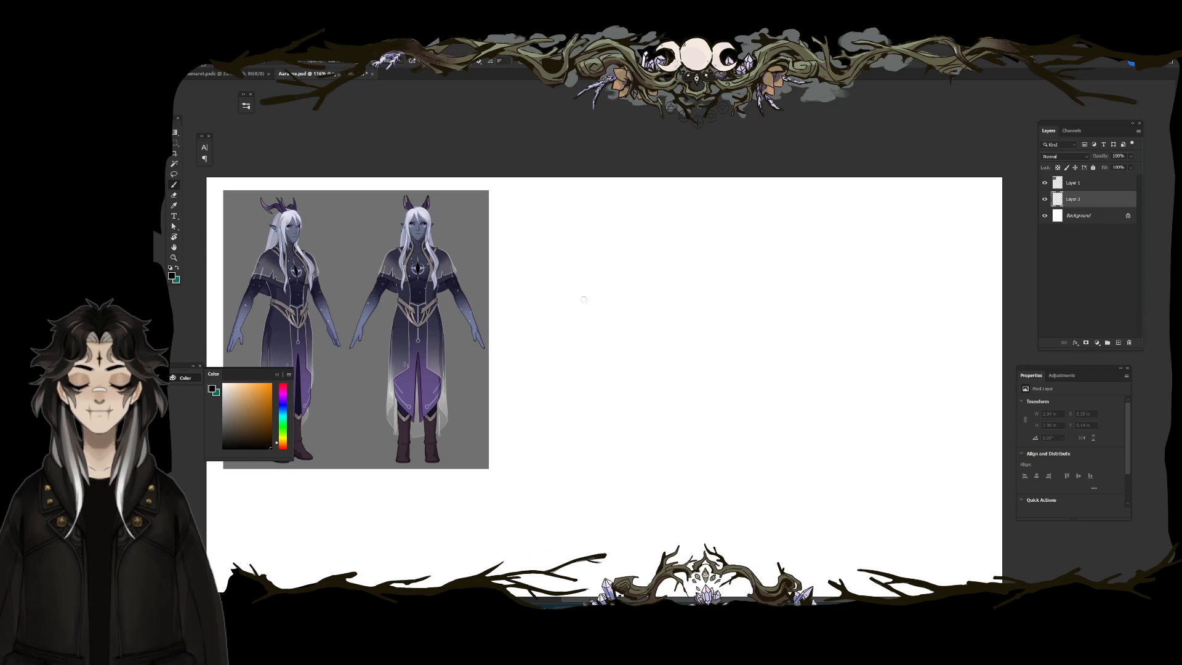
pyautogui.moveTo(702, 259); pyautogui.dragTo(634, 365)
pyautogui.hotkey('ctrl', 'z')
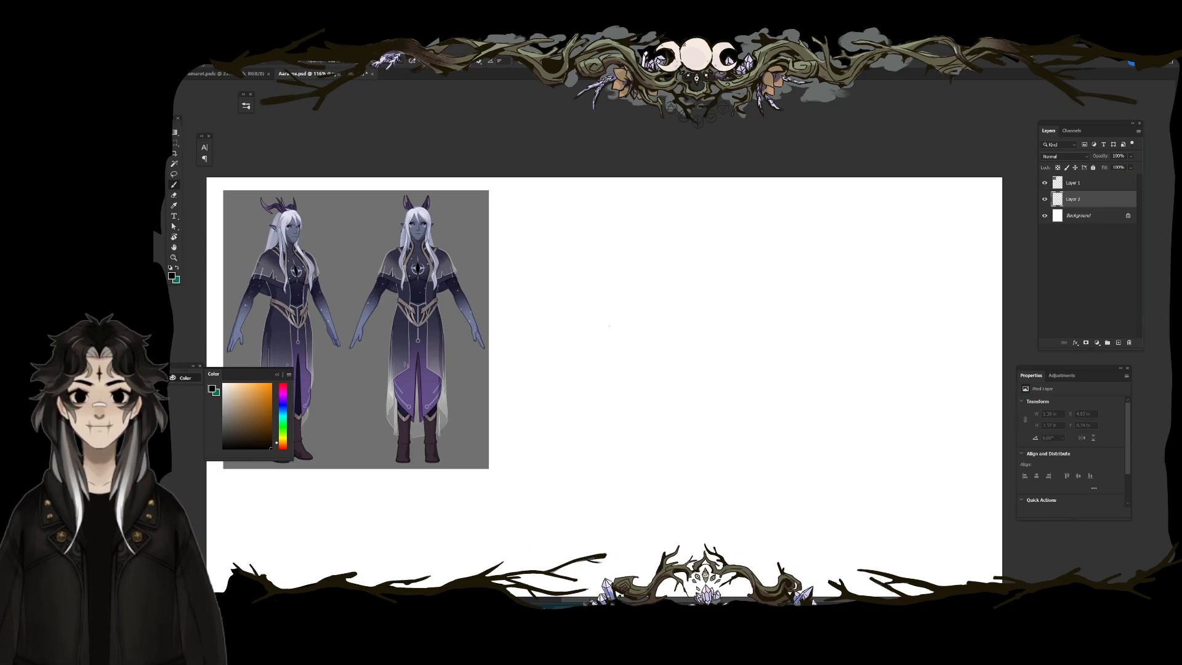
pyautogui.moveTo(706, 326); pyautogui.dragTo(611, 269)
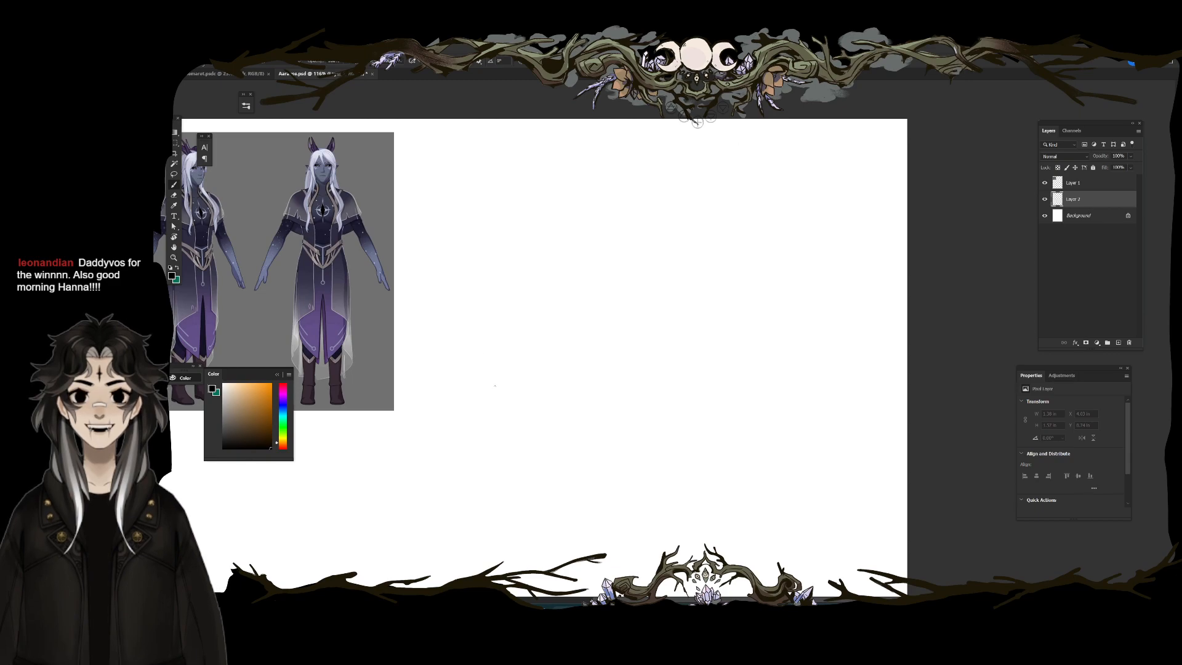
pyautogui.moveTo(525, 266); pyautogui.dragTo(554, 327)
pyautogui.hotkey('ctrl', 'z')
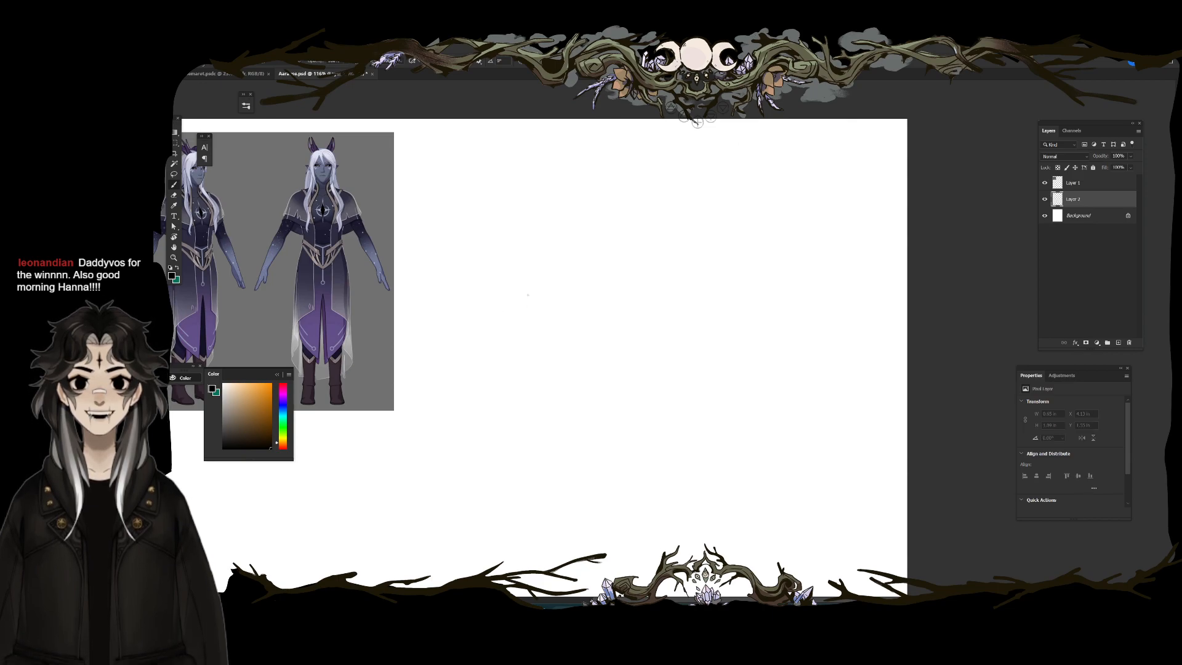
pyautogui.moveTo(576, 268)
pyautogui.mouseDown()
pyautogui.moveTo(574, 327)
pyautogui.moveTo(570, 274)
pyautogui.mouseUp()
pyautogui.hotkey('ctrl', 'z')
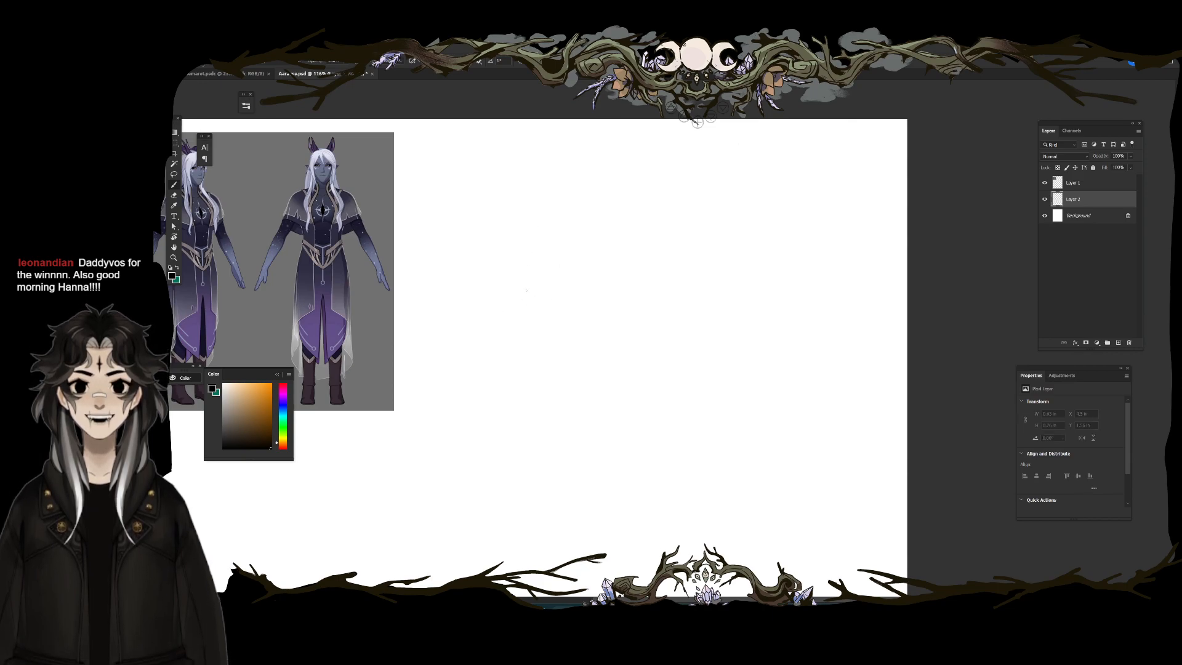
pyautogui.moveTo(560, 222); pyautogui.dragTo(541, 343)
pyautogui.moveTo(529, 269)
pyautogui.mouseDown()
pyautogui.moveTo(645, 217)
pyautogui.moveTo(662, 306)
pyautogui.moveTo(616, 243)
pyautogui.mouseUp()
pyautogui.moveTo(534, 266)
pyautogui.mouseDown()
pyautogui.moveTo(561, 374)
pyautogui.moveTo(633, 342)
pyautogui.mouseUp()
pyautogui.moveTo(533, 322)
pyautogui.mouseDown()
pyautogui.moveTo(606, 357)
pyautogui.moveTo(742, 269)
pyautogui.moveTo(727, 322)
pyautogui.mouseUp()
pyautogui.moveTo(724, 285); pyautogui.dragTo(665, 401)
pyautogui.moveTo(550, 357)
pyautogui.mouseDown()
pyautogui.moveTo(585, 408)
pyautogui.moveTo(564, 410)
pyautogui.mouseUp()
pyautogui.hotkey('ctrl', 'a')
pyautogui.press('Delete')
pyautogui.hotkey('ctrl', 'd')
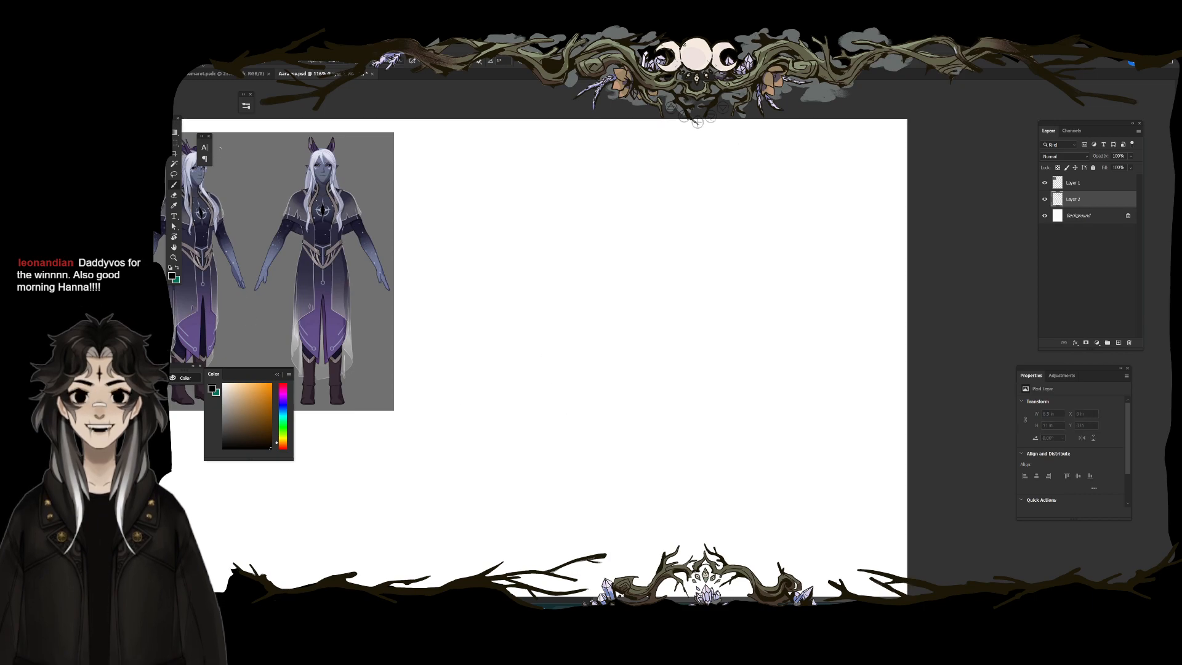
# Step: Switch to the Hard Round Texture brush from the Texture group of MAIN BRUSHES
pyautogui.click(246, 106)
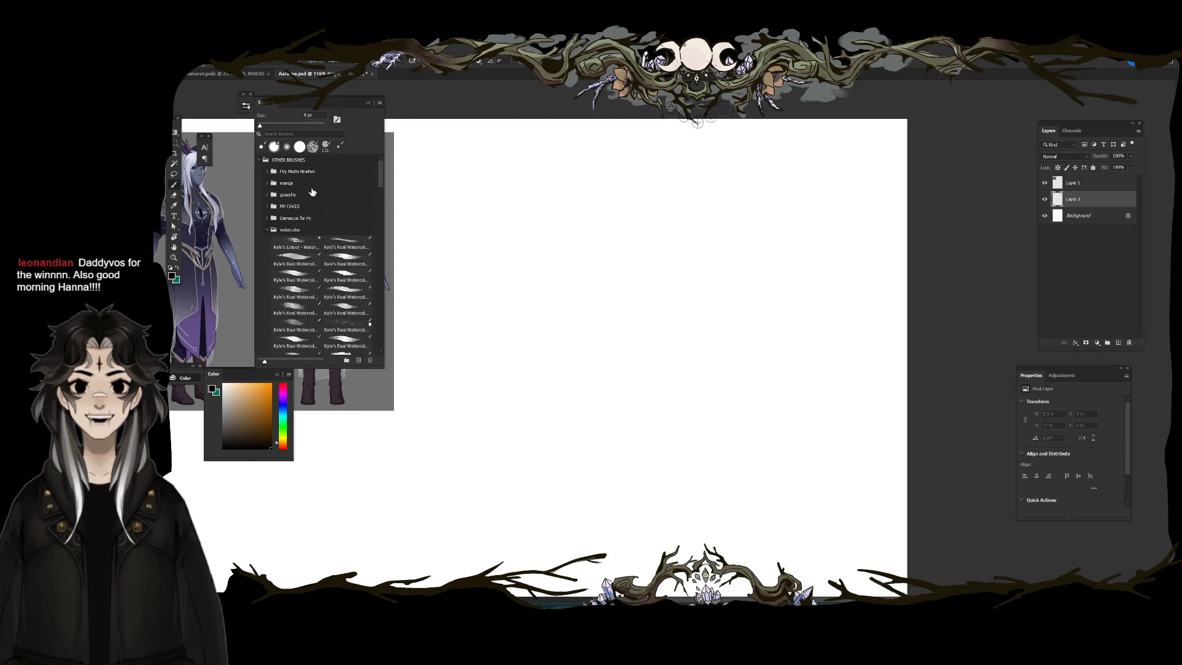
pyautogui.click(269, 231)
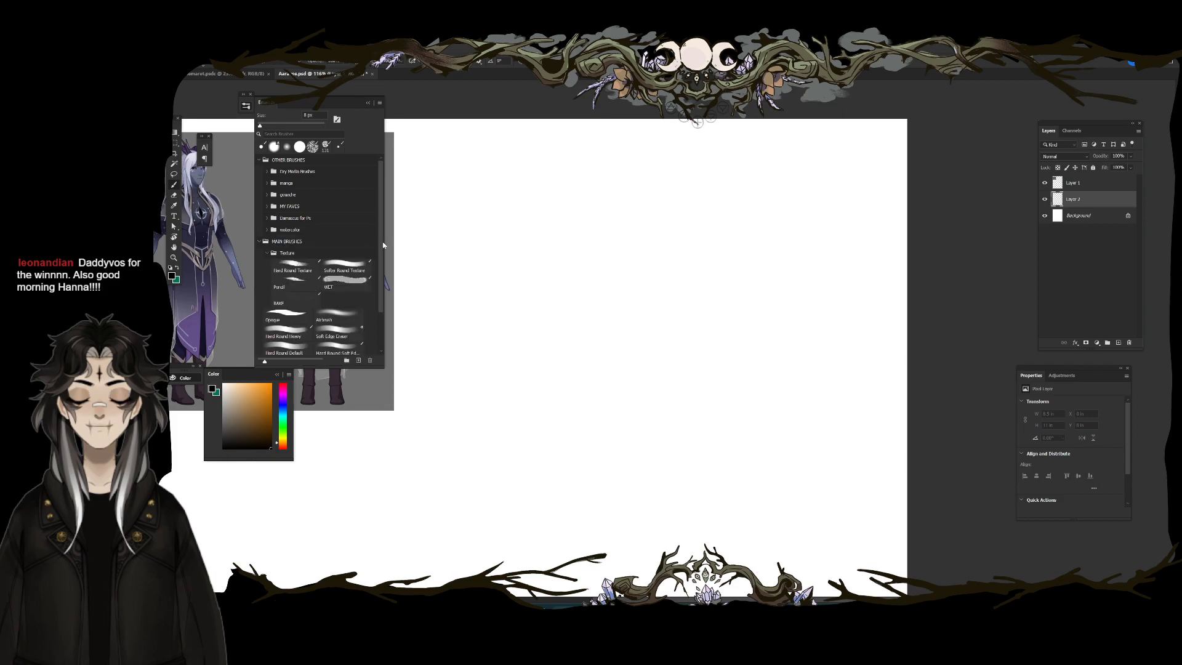
pyautogui.moveTo(382, 241); pyautogui.dragTo(386, 302)
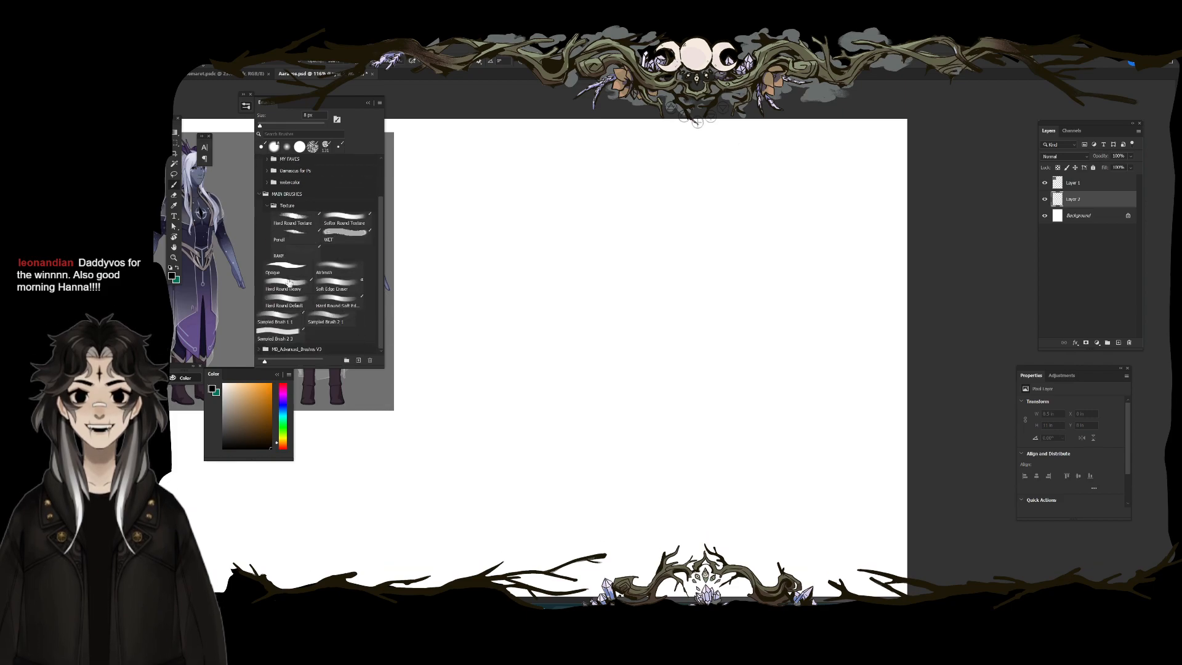
pyautogui.click(294, 220)
pyautogui.moveTo(624, 237); pyautogui.dragTo(616, 394)
pyautogui.hotkey('ctrl', 'z')
# Step: Enlarge the brush to 10 px and sketch a large head outline with a pointed chin beside the reference
pyautogui.press(']')
pyautogui.press(']')
pyautogui.moveTo(577, 232)
pyautogui.mouseDown()
pyautogui.moveTo(588, 299)
pyautogui.moveTo(614, 202)
pyautogui.mouseUp()
pyautogui.press('[')
pyautogui.moveTo(582, 260)
pyautogui.mouseDown()
pyautogui.moveTo(602, 220)
pyautogui.moveTo(659, 181)
pyautogui.mouseUp()
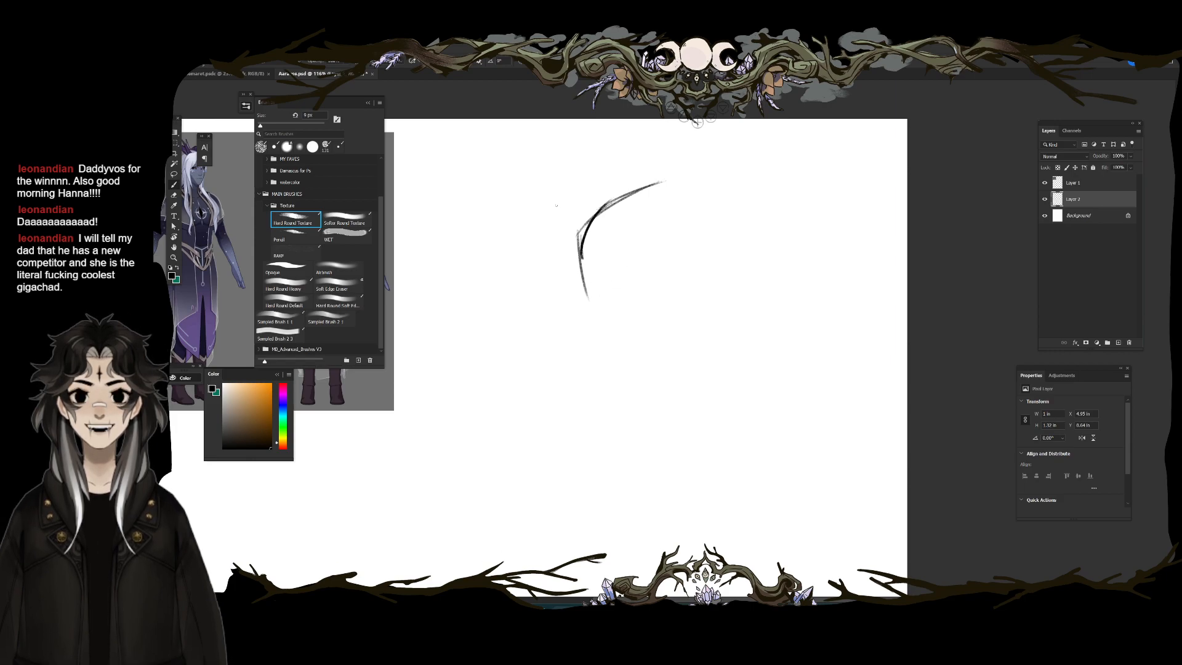
pyautogui.moveTo(625, 322); pyautogui.dragTo(585, 280)
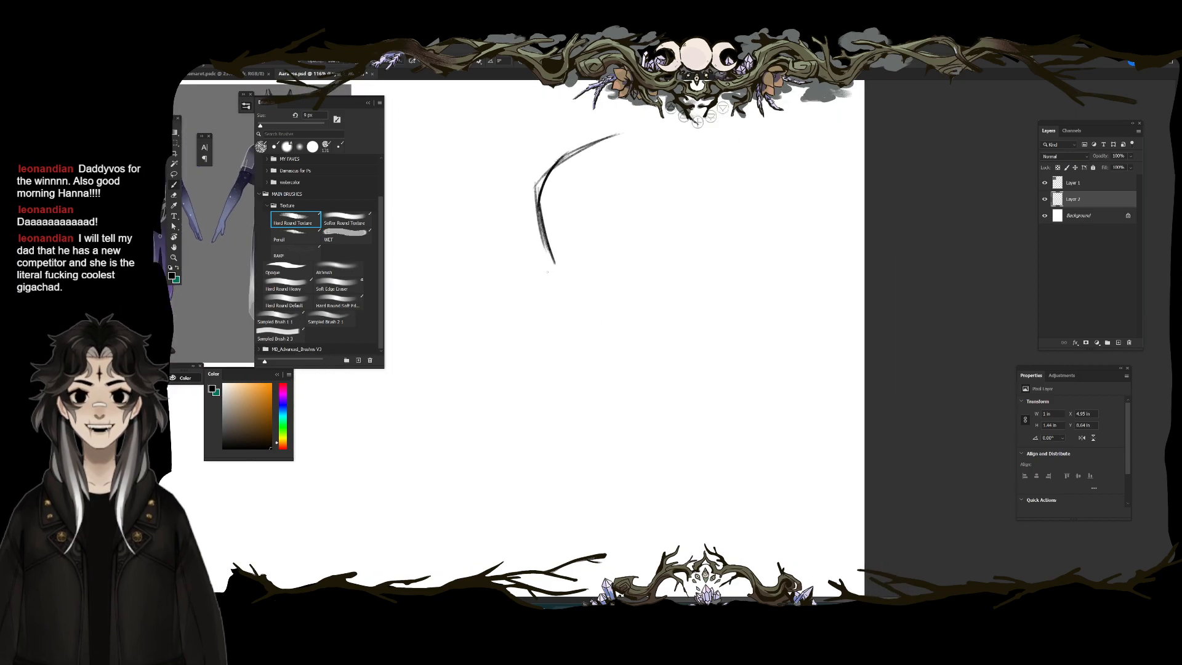
pyautogui.press(']')
pyautogui.moveTo(547, 240); pyautogui.dragTo(593, 320)
pyautogui.moveTo(582, 307)
pyautogui.mouseDown()
pyautogui.moveTo(633, 366)
pyautogui.moveTo(669, 311)
pyautogui.mouseUp()
pyautogui.moveTo(624, 348); pyautogui.dragTo(684, 264)
pyautogui.moveTo(653, 329)
pyautogui.mouseDown()
pyautogui.moveTo(692, 269)
pyautogui.moveTo(690, 283)
pyautogui.mouseUp()
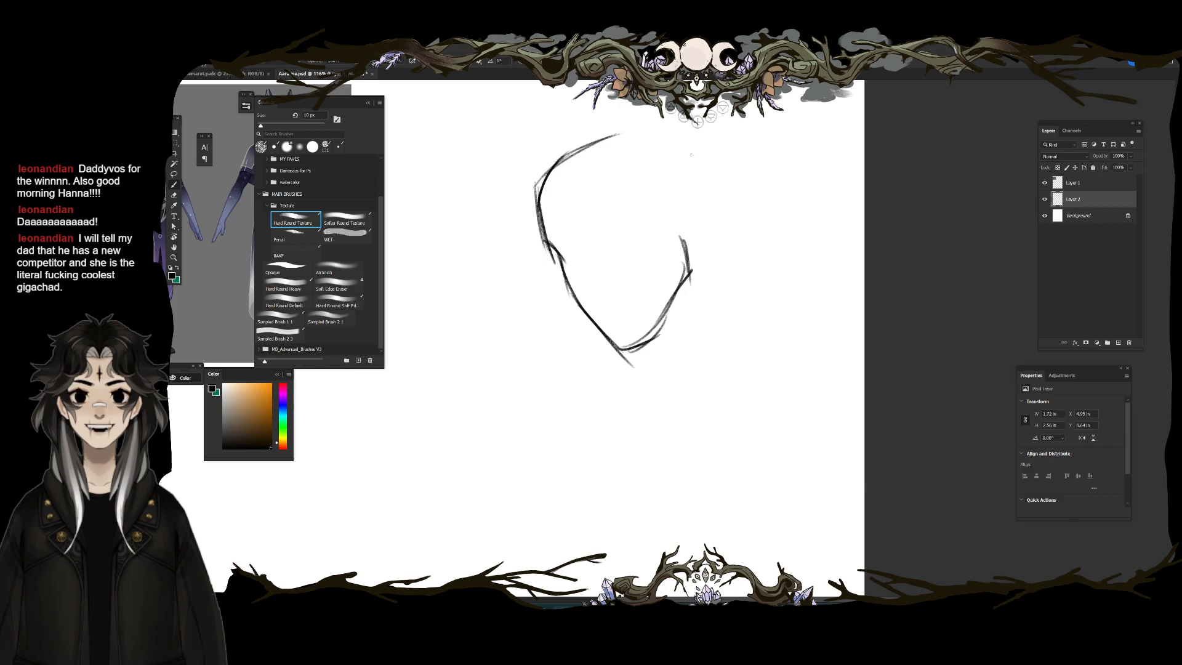
# Step: Sketch a long pointed ear on the side of the head and guide lines across the face
pyautogui.scroll(2, 703, 180)
pyautogui.moveTo(686, 226)
pyautogui.mouseDown()
pyautogui.moveTo(731, 179)
pyautogui.moveTo(697, 290)
pyautogui.mouseUp()
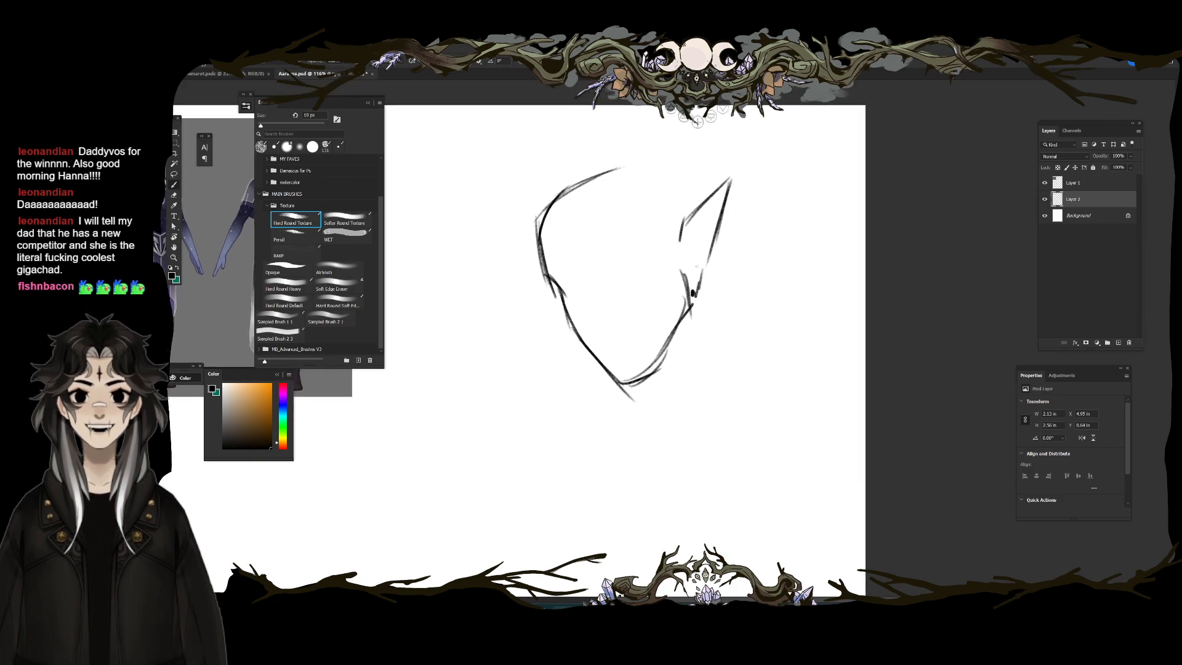
pyautogui.moveTo(700, 221)
pyautogui.mouseDown()
pyautogui.moveTo(688, 263)
pyautogui.moveTo(710, 237)
pyautogui.mouseUp()
pyautogui.moveTo(559, 295)
pyautogui.mouseDown()
pyautogui.moveTo(640, 266)
pyautogui.moveTo(655, 244)
pyautogui.mouseUp()
pyautogui.moveTo(613, 281); pyautogui.dragTo(554, 277)
# Step: Undo all strokes of the head and ear sketch
pyautogui.hotkey('ctrl', 'z')
pyautogui.hotkey('ctrl', 'z')
pyautogui.hotkey('ctrl', 'z')
pyautogui.hotkey('ctrl', 'z')
pyautogui.hotkey('ctrl', 'z')
pyautogui.hotkey('ctrl', 'z')
pyautogui.hotkey('ctrl', 'z')
pyautogui.hotkey('ctrl', 'z')
pyautogui.hotkey('ctrl', 'z')
pyautogui.hotkey('ctrl', 'z')
pyautogui.hotkey('ctrl', 'z')
pyautogui.hotkey('ctrl', 'z')
# Step: Rough in the chest on the page's upper half with long curved strokes and a slanting line beneath them
pyautogui.hotkey('ctrl', '0')
pyautogui.press(']')
pyautogui.press('[')
pyautogui.moveTo(662, 207)
pyautogui.mouseDown()
pyautogui.moveTo(652, 278)
pyautogui.moveTo(674, 295)
pyautogui.moveTo(669, 274)
pyautogui.moveTo(664, 283)
pyautogui.moveTo(733, 250)
pyautogui.mouseUp()
pyautogui.moveTo(746, 198); pyautogui.dragTo(722, 266)
pyautogui.moveTo(775, 216); pyautogui.dragTo(742, 284)
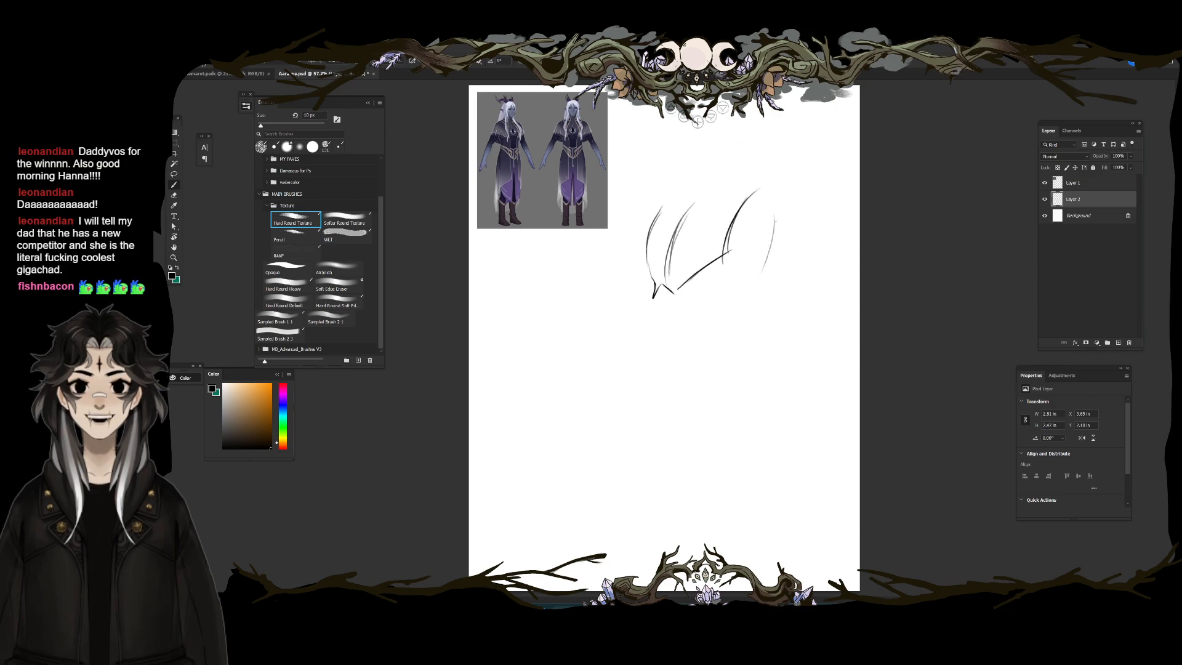
# Step: Sketch the torso's two side contours, curving from below the chest down towards the waist
pyautogui.moveTo(652, 280); pyautogui.dragTo(649, 335)
pyautogui.moveTo(663, 287); pyautogui.dragTo(692, 409)
pyautogui.moveTo(656, 352); pyautogui.dragTo(672, 378)
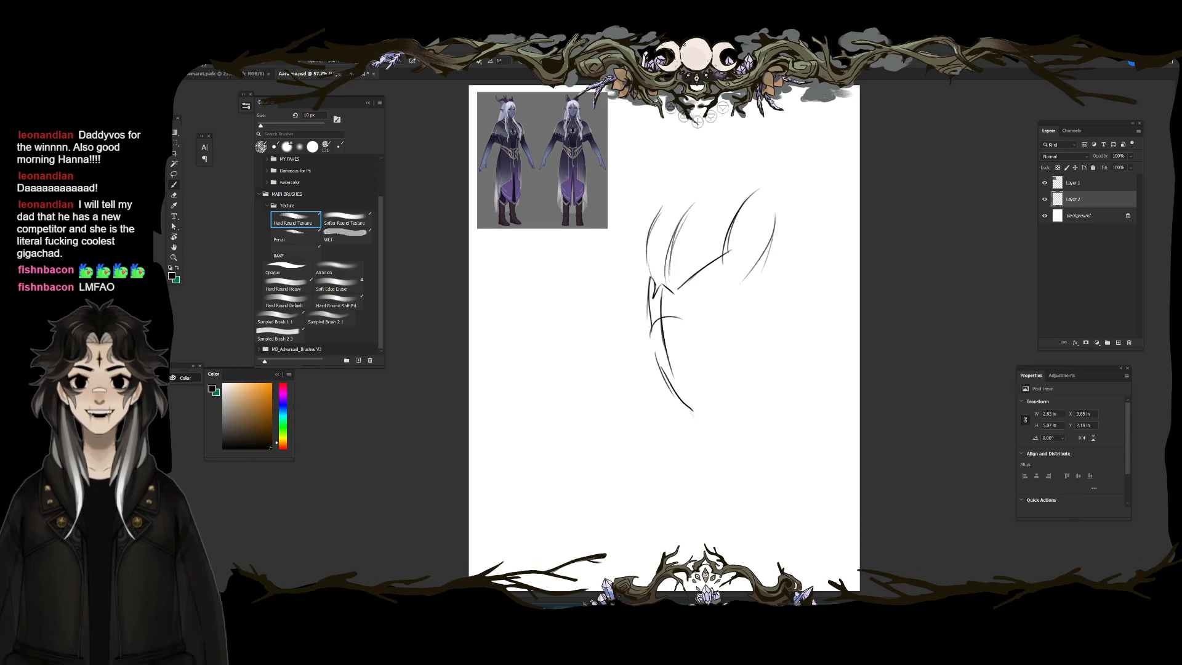
pyautogui.moveTo(662, 368); pyautogui.dragTo(691, 424)
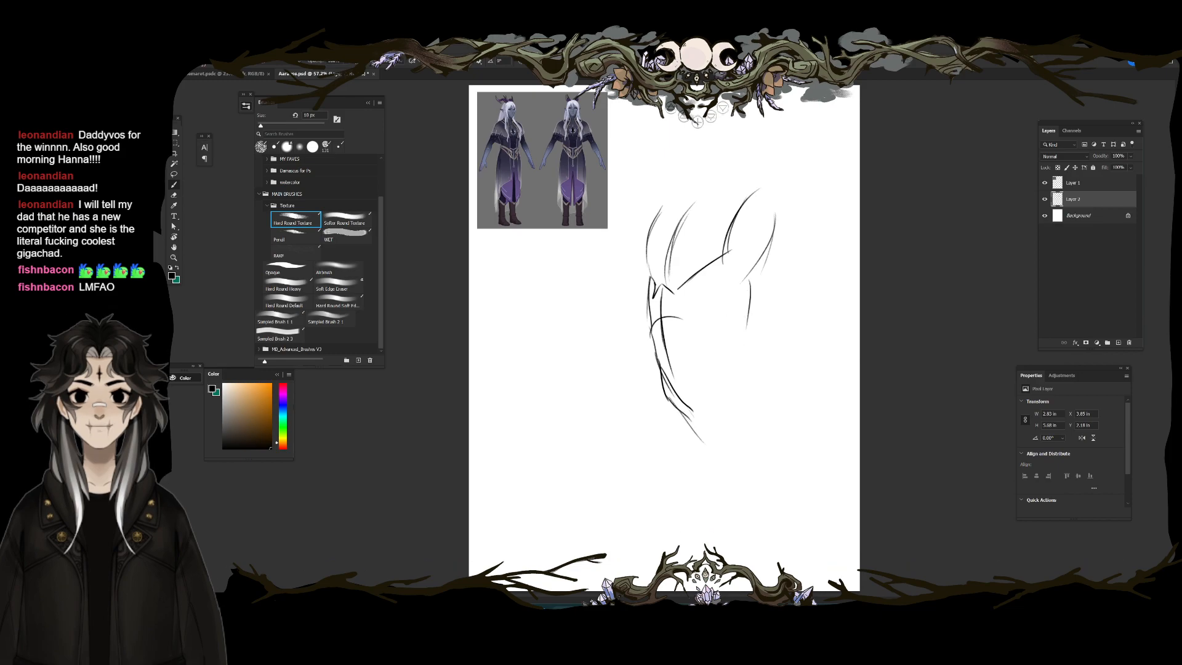
pyautogui.moveTo(766, 265); pyautogui.dragTo(747, 312)
pyautogui.moveTo(792, 215); pyautogui.dragTo(762, 272)
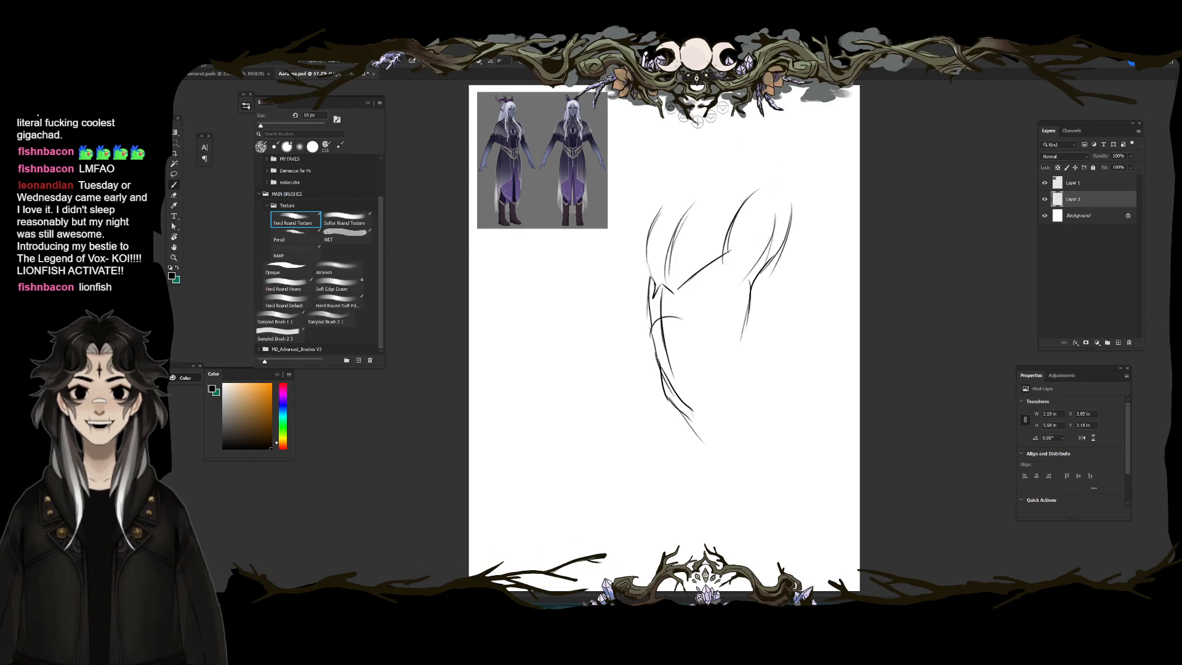
# Step: Sketch a round shoulder joint and sweeping arcs across the top of the chest
pyautogui.moveTo(746, 223); pyautogui.dragTo(758, 191)
pyautogui.moveTo(644, 209)
pyautogui.mouseDown()
pyautogui.moveTo(751, 176)
pyautogui.moveTo(678, 234)
pyautogui.mouseUp()
pyautogui.moveTo(750, 192)
pyautogui.mouseDown()
pyautogui.moveTo(706, 213)
pyautogui.moveTo(676, 197)
pyautogui.mouseUp()
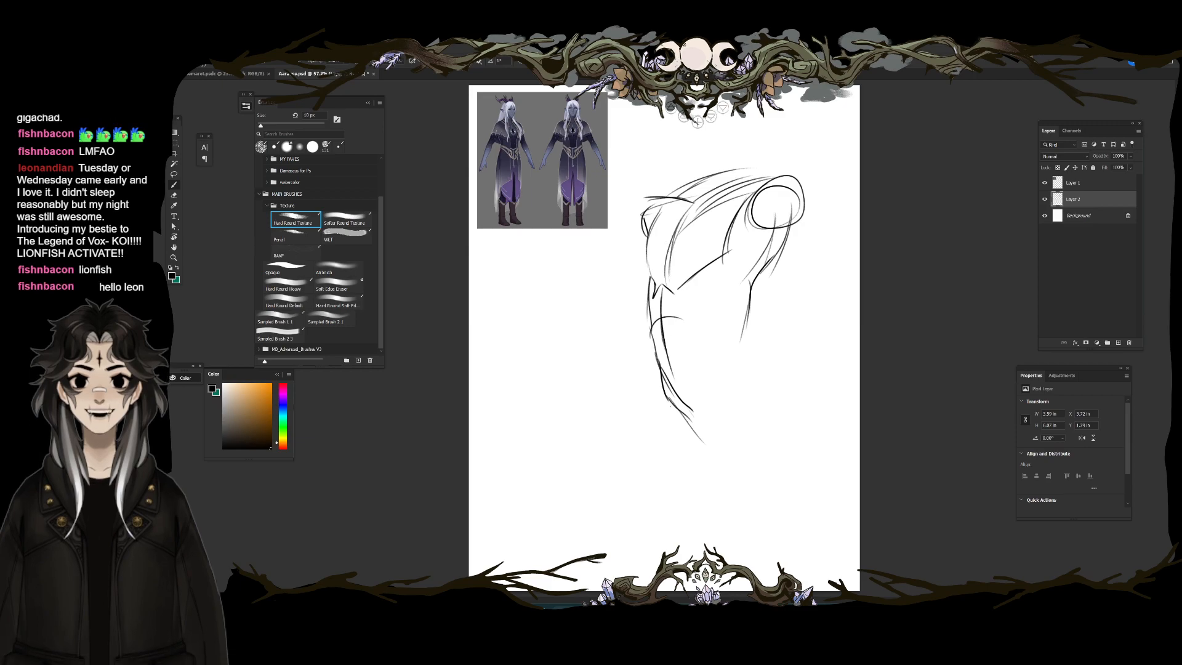
pyautogui.moveTo(771, 251); pyautogui.dragTo(728, 356)
# Step: Rotate the torso sketch slightly clockwise with Free Transform
pyautogui.hotkey('ctrl', 't')
pyautogui.moveTo(736, 165)
pyautogui.mouseDown()
pyautogui.moveTo(774, 168)
pyautogui.moveTo(760, 258)
pyautogui.mouseUp()
pyautogui.press('Return')
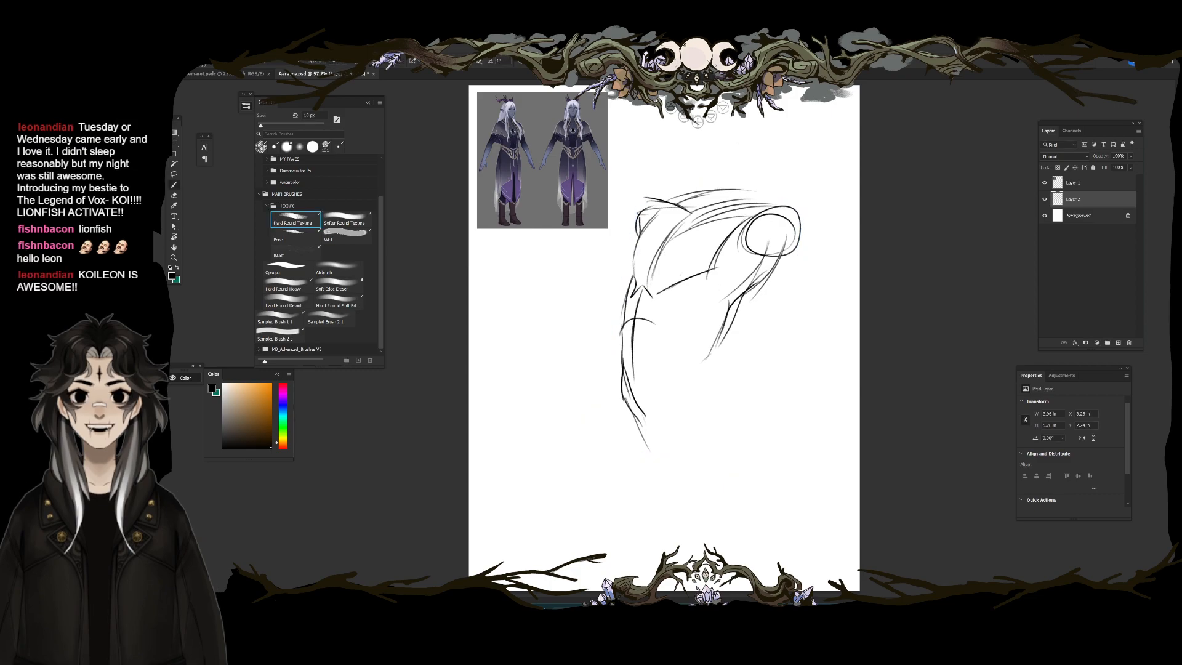
# Step: Strengthen the chest lines, add a curved line at the torso's lower end, and flip the sketch horizontally
pyautogui.moveTo(653, 291); pyautogui.dragTo(725, 257)
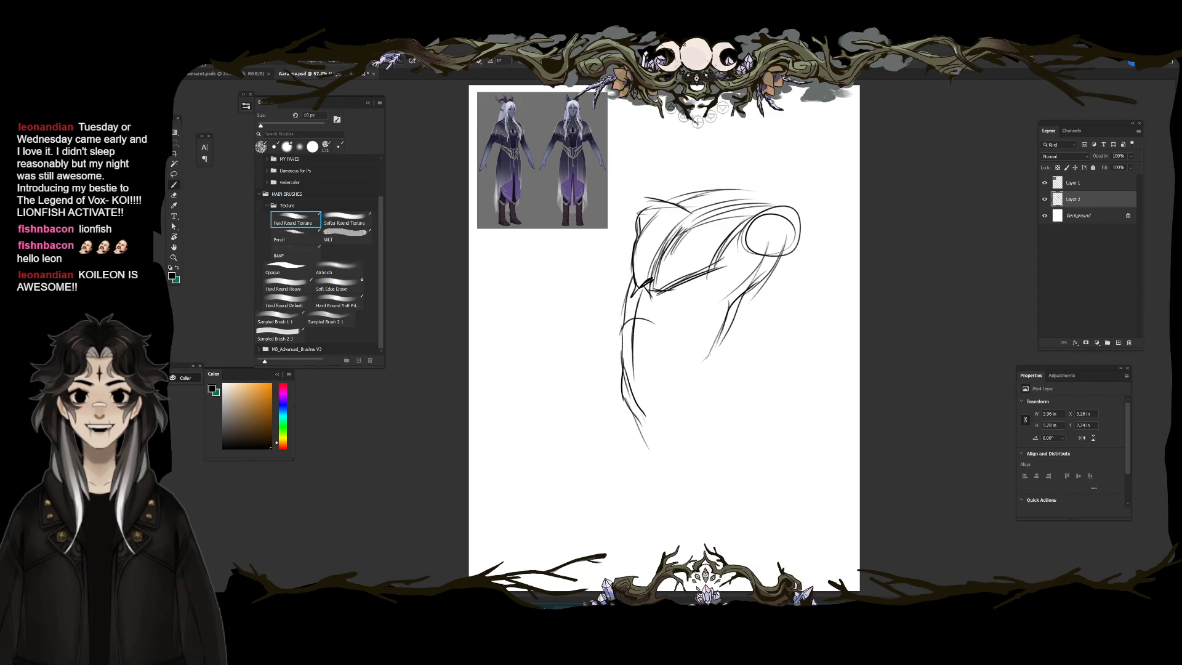
pyautogui.moveTo(638, 338)
pyautogui.mouseDown()
pyautogui.moveTo(652, 433)
pyautogui.moveTo(624, 415)
pyautogui.moveTo(677, 431)
pyautogui.moveTo(748, 385)
pyautogui.mouseUp()
pyautogui.hotkey('ctrl', 'shift', 'h')
# Step: Erase stray guide lines around the shoulder and side, and sketch curved bands around the torso's lower end
pyautogui.press('e')
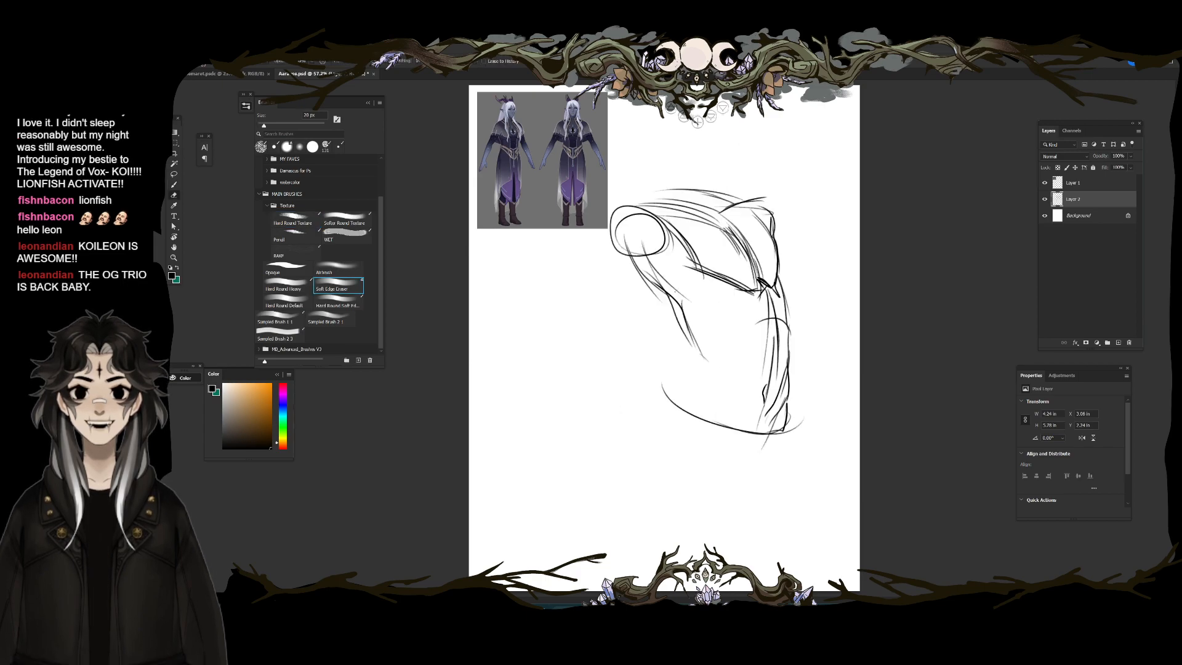
pyautogui.moveTo(665, 318)
pyautogui.mouseDown()
pyautogui.moveTo(649, 274)
pyautogui.moveTo(684, 323)
pyautogui.moveTo(702, 404)
pyautogui.moveTo(682, 421)
pyautogui.moveTo(726, 447)
pyautogui.moveTo(780, 436)
pyautogui.moveTo(791, 380)
pyautogui.mouseUp()
pyautogui.press('b')
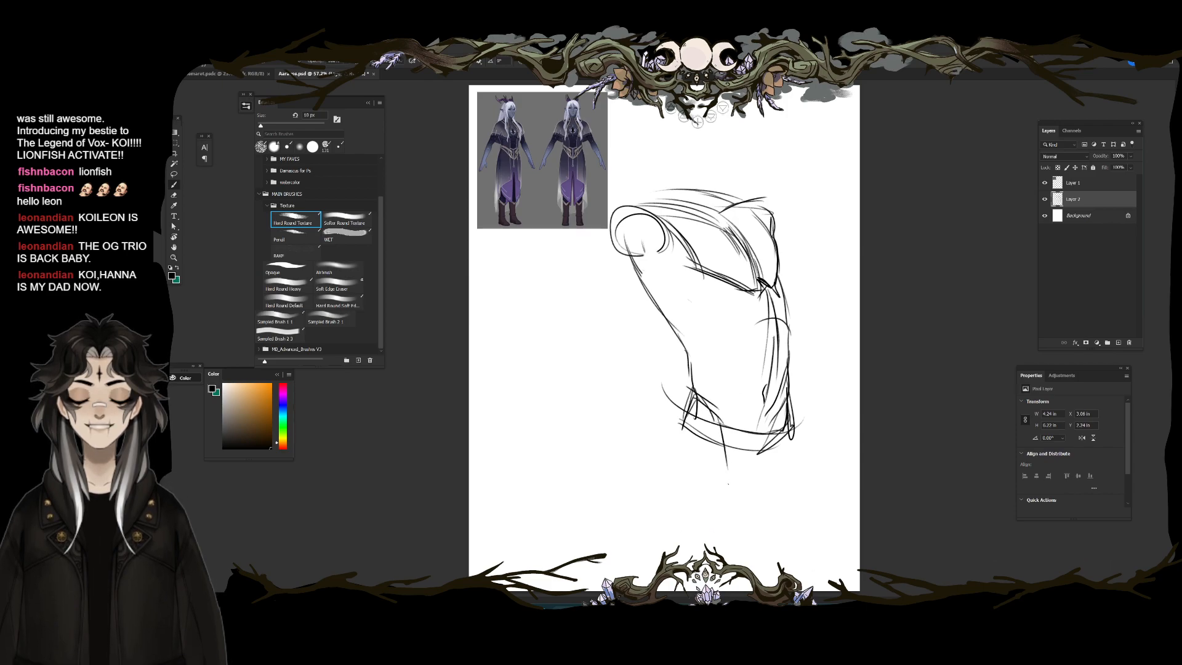
pyautogui.moveTo(726, 474); pyautogui.dragTo(779, 469)
pyautogui.moveTo(782, 421)
pyautogui.mouseDown()
pyautogui.moveTo(771, 477)
pyautogui.moveTo(784, 466)
pyautogui.mouseUp()
pyautogui.moveTo(671, 440)
pyautogui.mouseDown()
pyautogui.moveTo(796, 465)
pyautogui.moveTo(736, 484)
pyautogui.mouseUp()
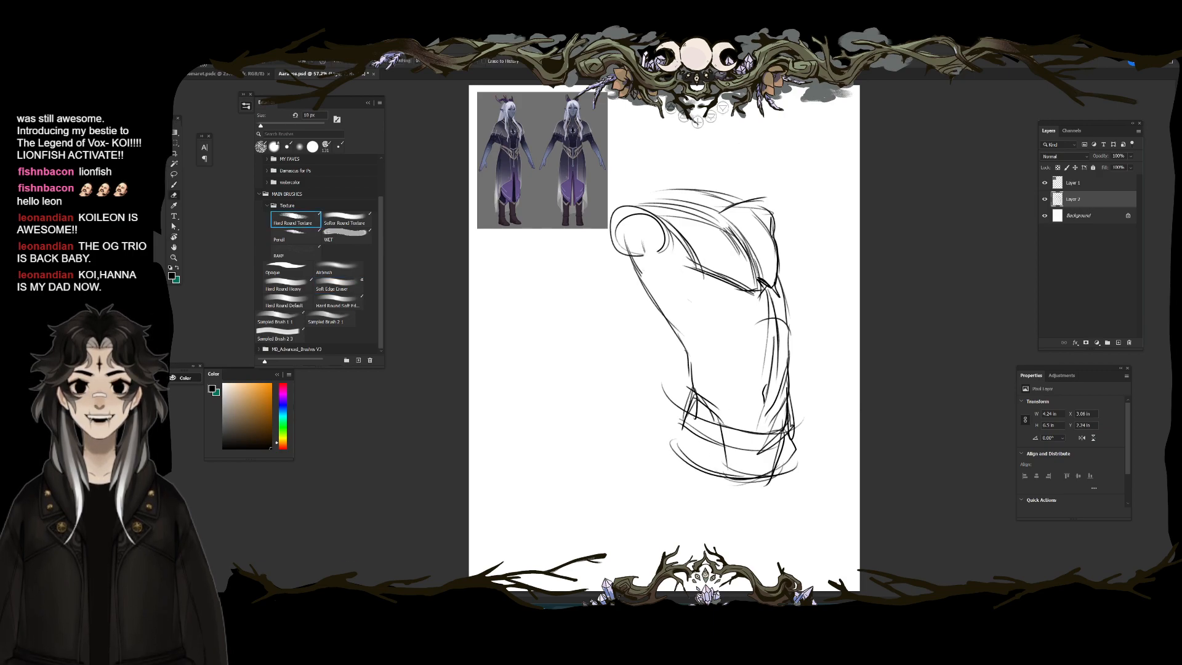
# Step: Move the torso sketch down the page and sketch the shoulder slope and the neck above it
pyautogui.moveTo(692, 279)
pyautogui.mouseDown()
pyautogui.moveTo(766, 287)
pyautogui.moveTo(707, 351)
pyautogui.mouseUp()
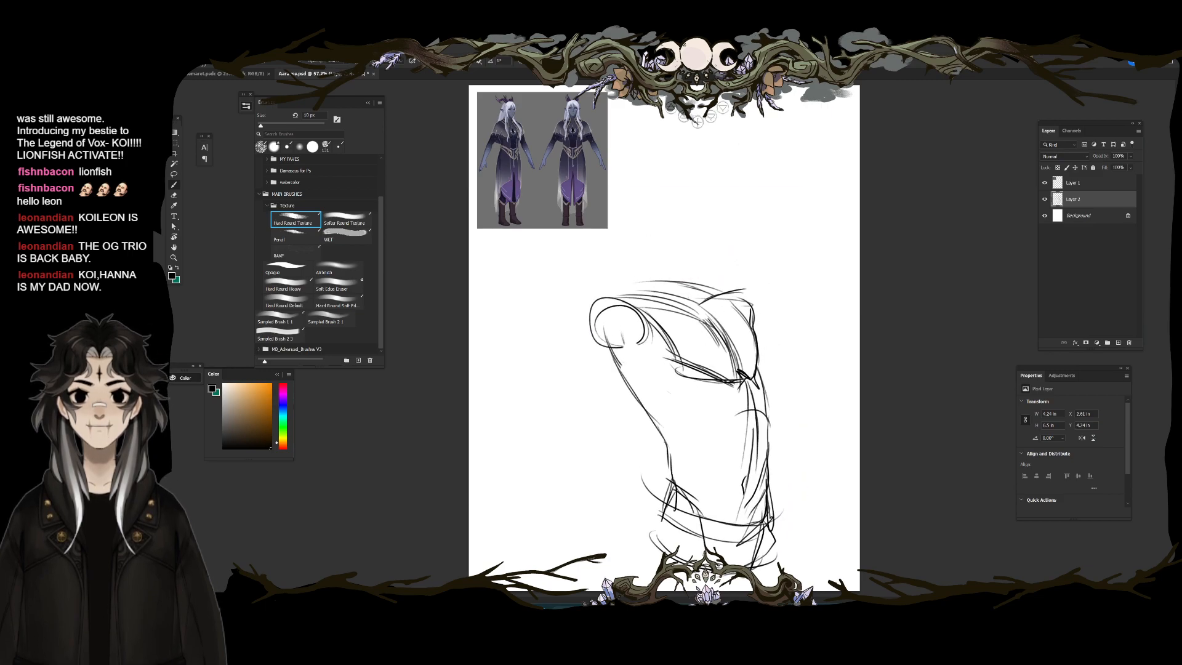
pyautogui.moveTo(622, 301)
pyautogui.mouseDown()
pyautogui.moveTo(651, 280)
pyautogui.moveTo(725, 284)
pyautogui.mouseUp()
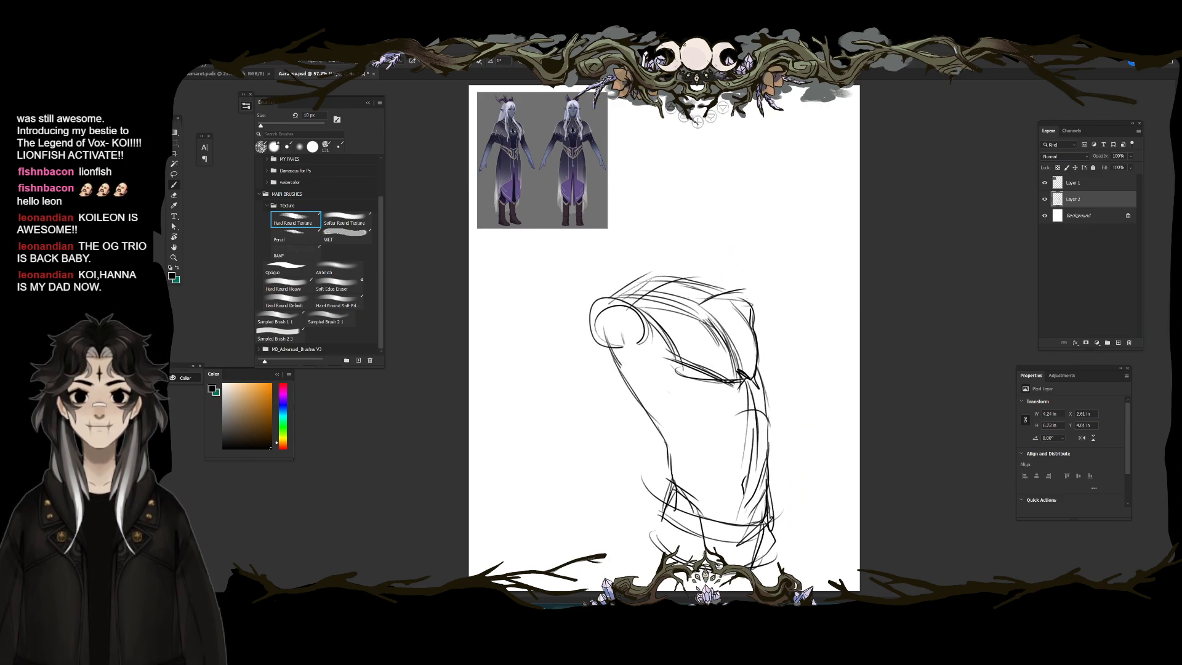
pyautogui.moveTo(656, 235); pyautogui.dragTo(653, 277)
pyautogui.moveTo(659, 232)
pyautogui.mouseDown()
pyautogui.moveTo(657, 267)
pyautogui.moveTo(706, 242)
pyautogui.moveTo(696, 268)
pyautogui.mouseUp()
pyautogui.moveTo(699, 239); pyautogui.dragTo(701, 301)
pyautogui.moveTo(681, 260); pyautogui.dragTo(702, 306)
pyautogui.moveTo(674, 252); pyautogui.dragTo(699, 304)
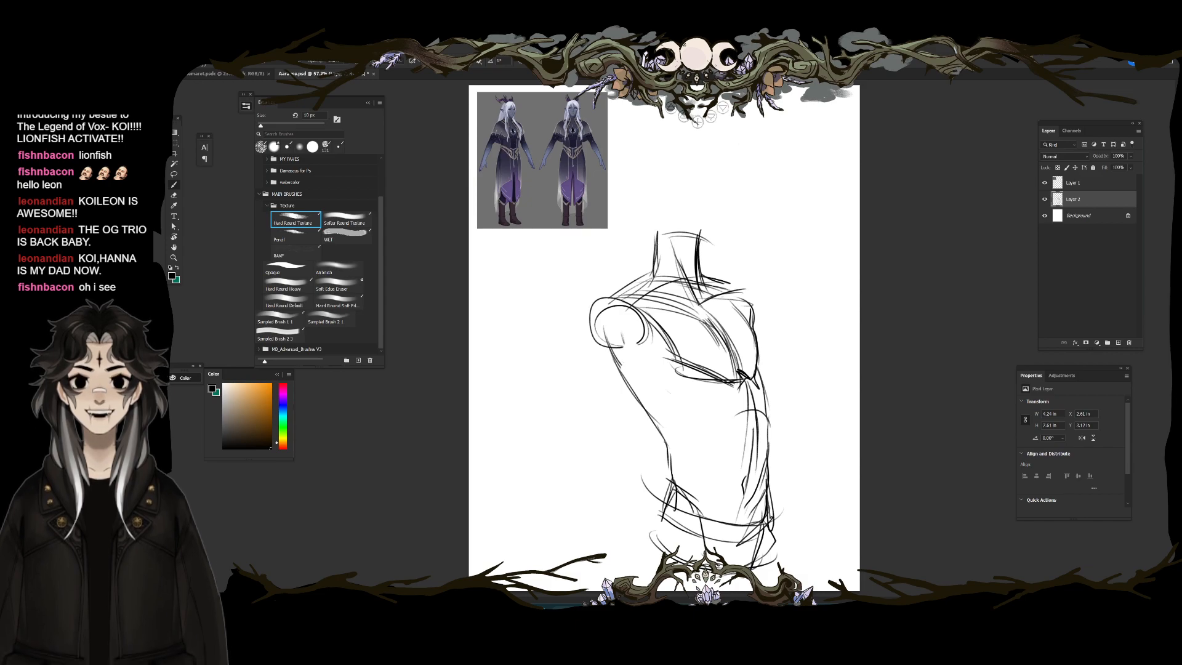
pyautogui.moveTo(655, 217); pyautogui.dragTo(656, 258)
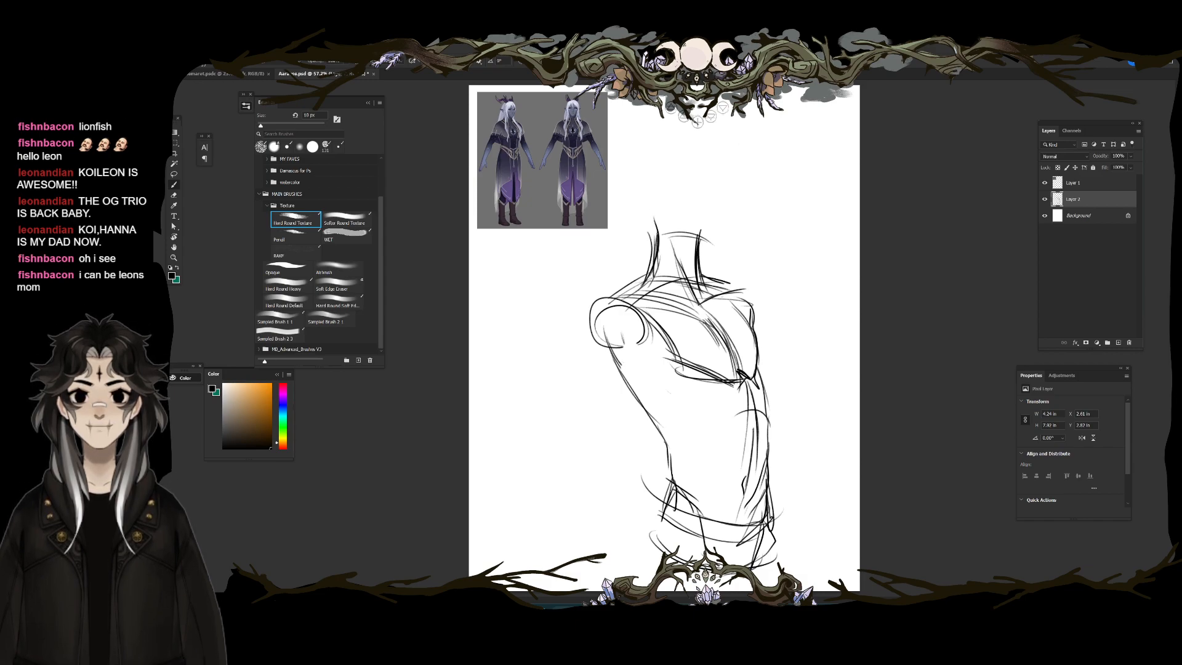
# Step: Sketch the head outline above the neck with the back of the skull, the crown and the front of the face
pyautogui.moveTo(631, 174); pyautogui.dragTo(654, 237)
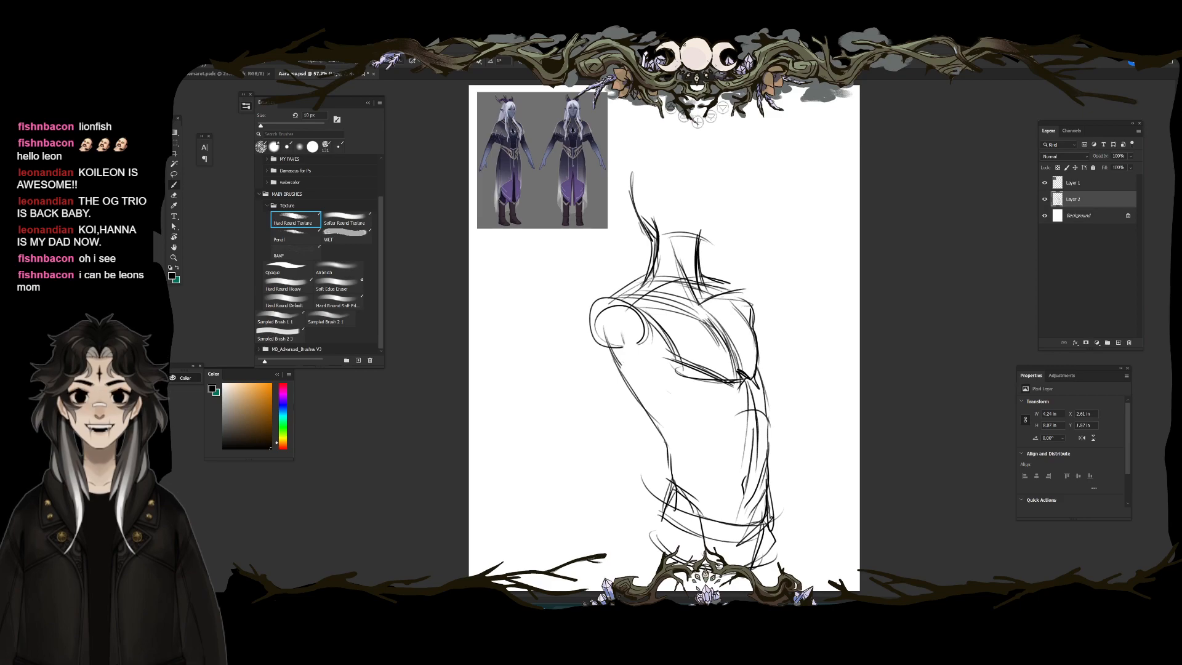
pyautogui.moveTo(634, 176)
pyautogui.mouseDown()
pyautogui.moveTo(690, 145)
pyautogui.moveTo(722, 253)
pyautogui.moveTo(672, 247)
pyautogui.moveTo(742, 237)
pyautogui.mouseUp()
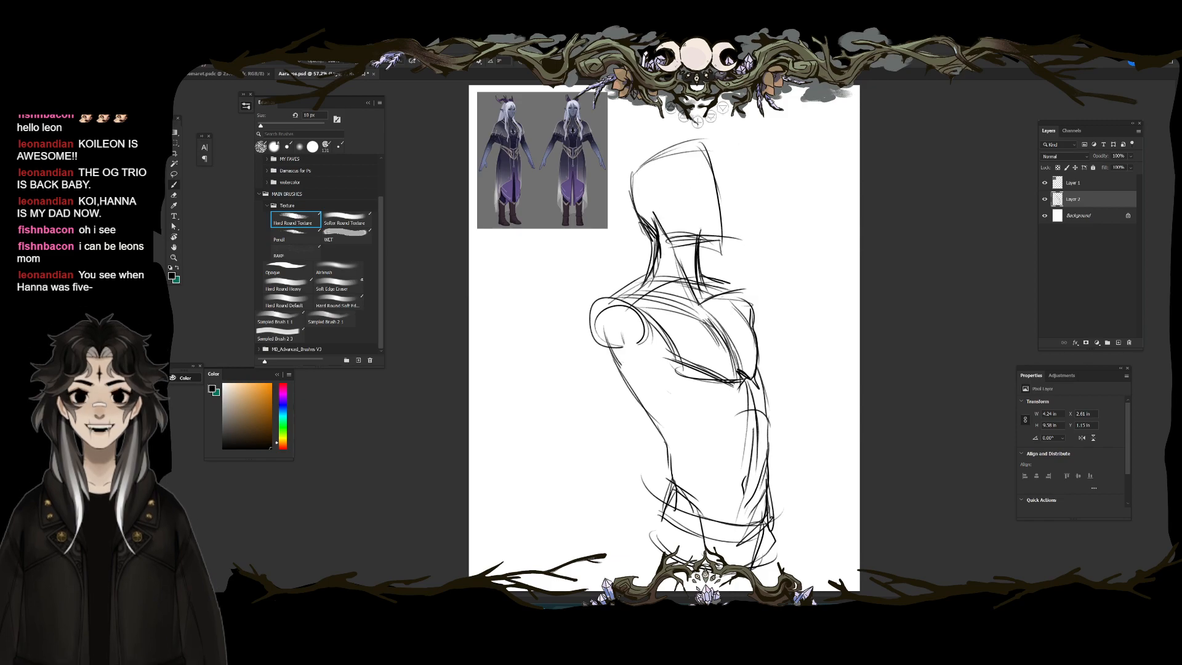
pyautogui.moveTo(660, 194); pyautogui.dragTo(718, 190)
pyautogui.hotkey('ctrl', 'z')
pyautogui.hotkey('ctrl', 'z')
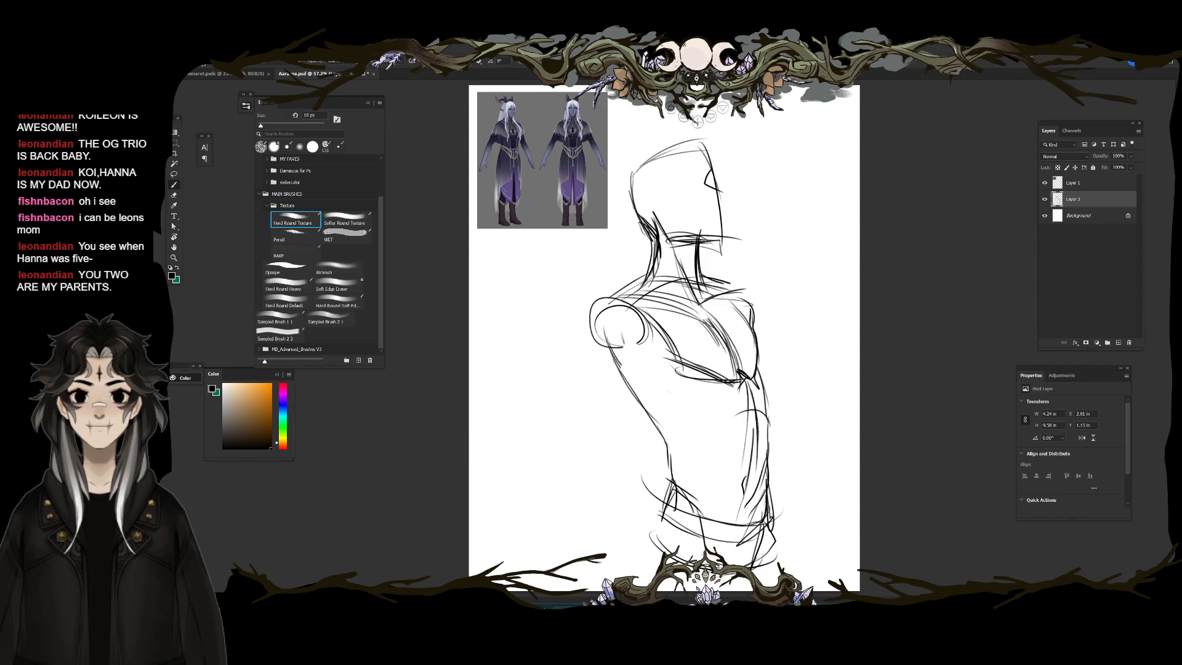
# Step: Erase the front line of the neck and redraw it slightly farther forward
pyautogui.press('e')
pyautogui.moveTo(680, 257)
pyautogui.mouseDown()
pyautogui.moveTo(697, 266)
pyautogui.moveTo(699, 294)
pyautogui.mouseUp()
pyautogui.press('b')
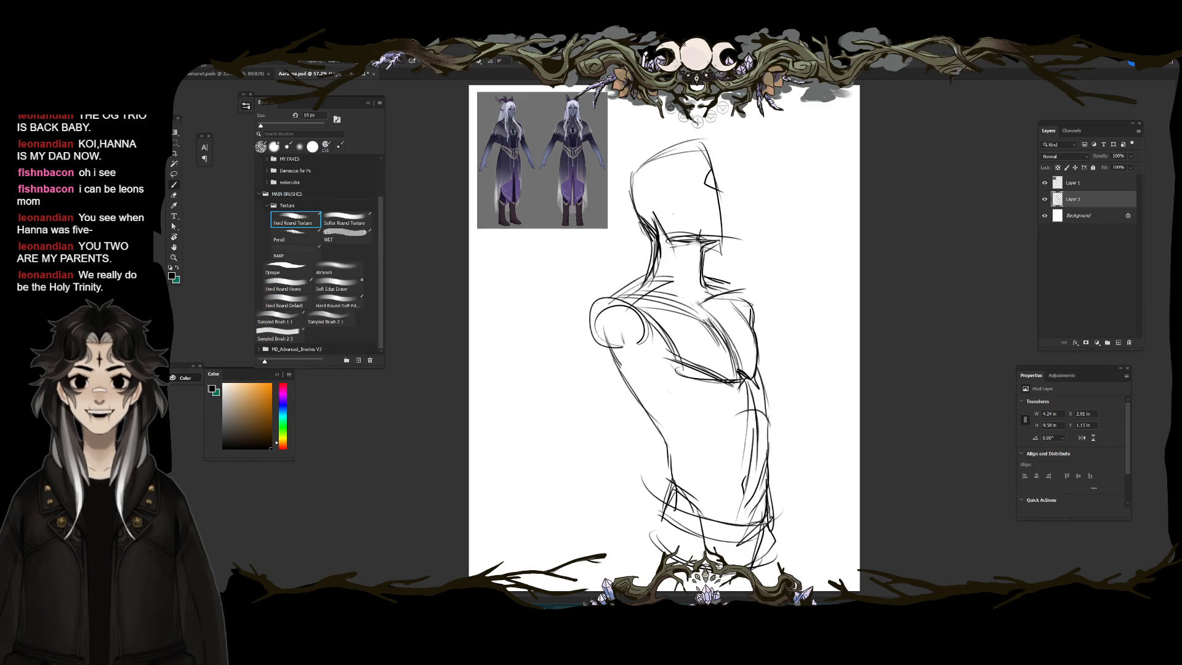
# Step: Sketch the chin, mouth and nose of the face, then add a pointed ear and a curved eye guideline
pyautogui.moveTo(703, 249); pyautogui.dragTo(724, 231)
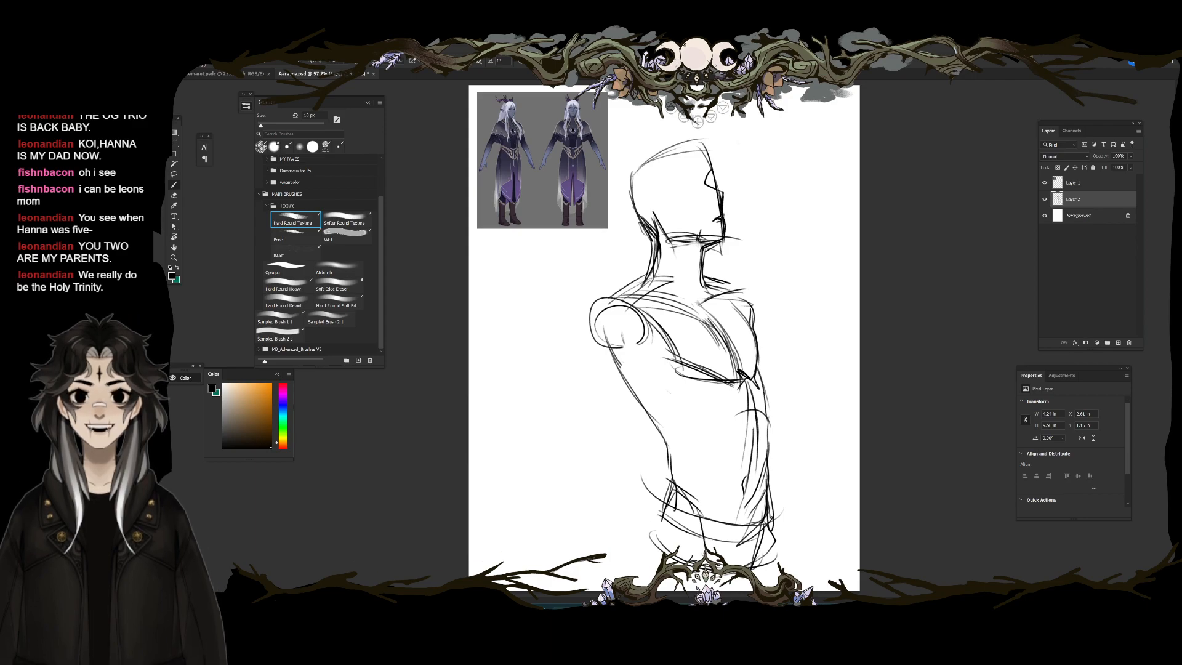
pyautogui.press('e')
pyautogui.moveTo(708, 188); pyautogui.dragTo(718, 205)
pyautogui.press('b')
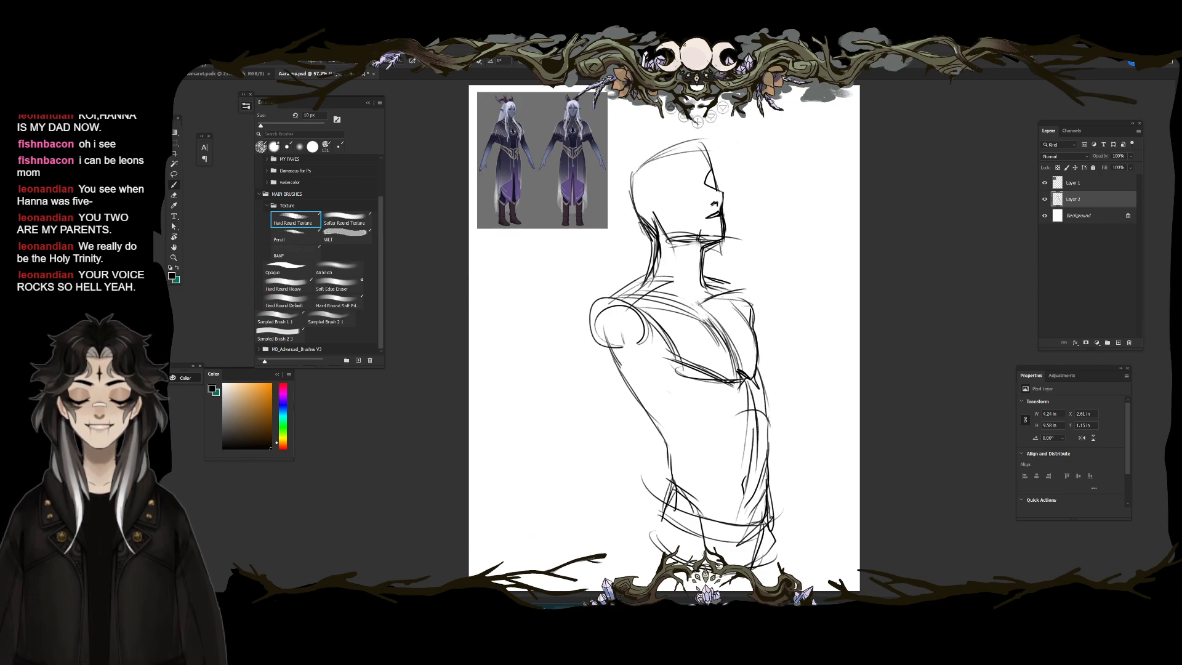
pyautogui.moveTo(645, 195)
pyautogui.mouseDown()
pyautogui.moveTo(714, 178)
pyautogui.moveTo(646, 164)
pyautogui.moveTo(643, 221)
pyautogui.moveTo(609, 202)
pyautogui.moveTo(659, 228)
pyautogui.mouseUp()
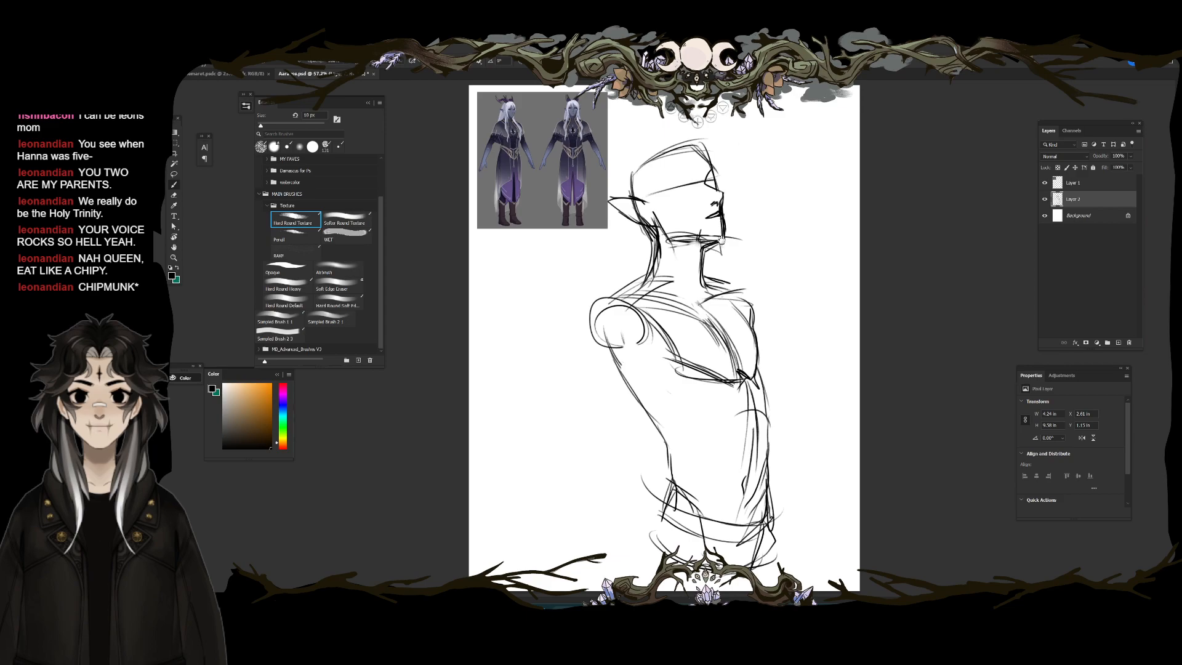
# Step: Sketch the eyes and eyebrows along the guideline across the face
pyautogui.scroll(6, 731, 184)
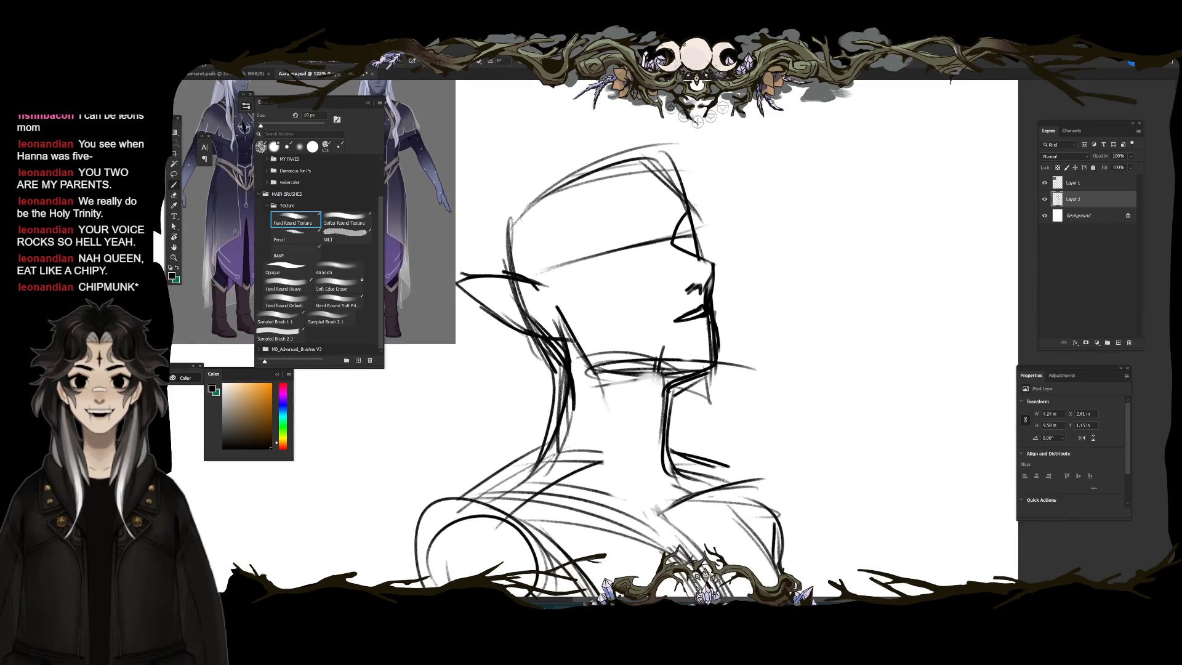
pyautogui.moveTo(554, 286); pyautogui.dragTo(736, 233)
pyautogui.moveTo(610, 234)
pyautogui.mouseDown()
pyautogui.moveTo(598, 248)
pyautogui.moveTo(633, 235)
pyautogui.moveTo(644, 248)
pyautogui.mouseUp()
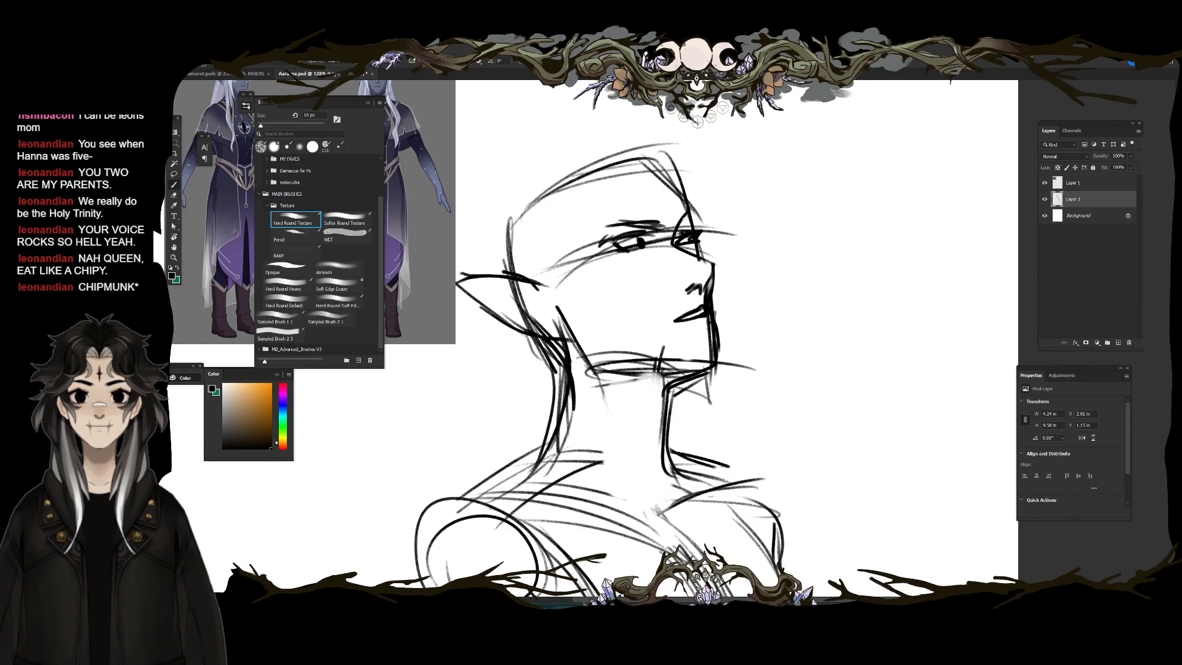
pyautogui.scroll(-4, 695, 240)
pyautogui.scroll(-3, 752, 252)
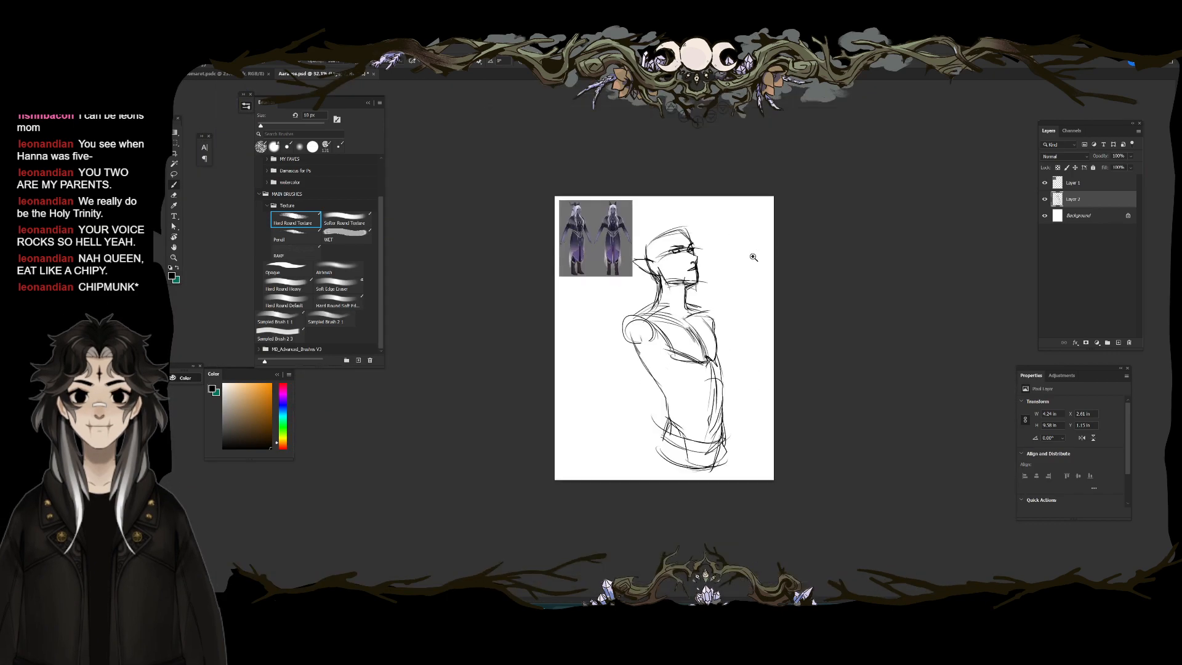
# Step: Select the head with the Lasso and scale it down slightly with Free Transform
pyautogui.press('l')
pyautogui.moveTo(644, 211)
pyautogui.mouseDown()
pyautogui.moveTo(705, 271)
pyautogui.moveTo(638, 264)
pyautogui.moveTo(644, 215)
pyautogui.mouseUp()
pyautogui.hotkey('ctrl', 't')
pyautogui.press('Return')
pyautogui.hotkey('ctrl', 'd')
pyautogui.press('b')
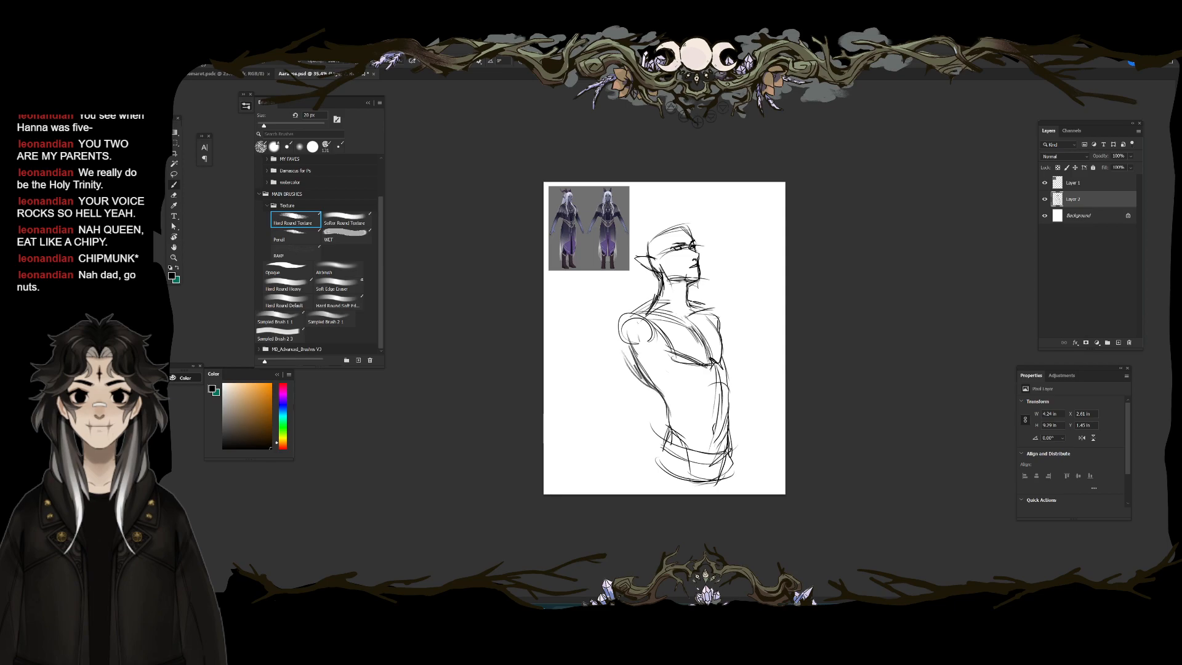
# Step: Strengthen the shoulder slope and sketch rough upper-arm lines on both sides of the torso
pyautogui.moveTo(630, 328)
pyautogui.mouseDown()
pyautogui.moveTo(618, 350)
pyautogui.moveTo(628, 370)
pyautogui.mouseUp()
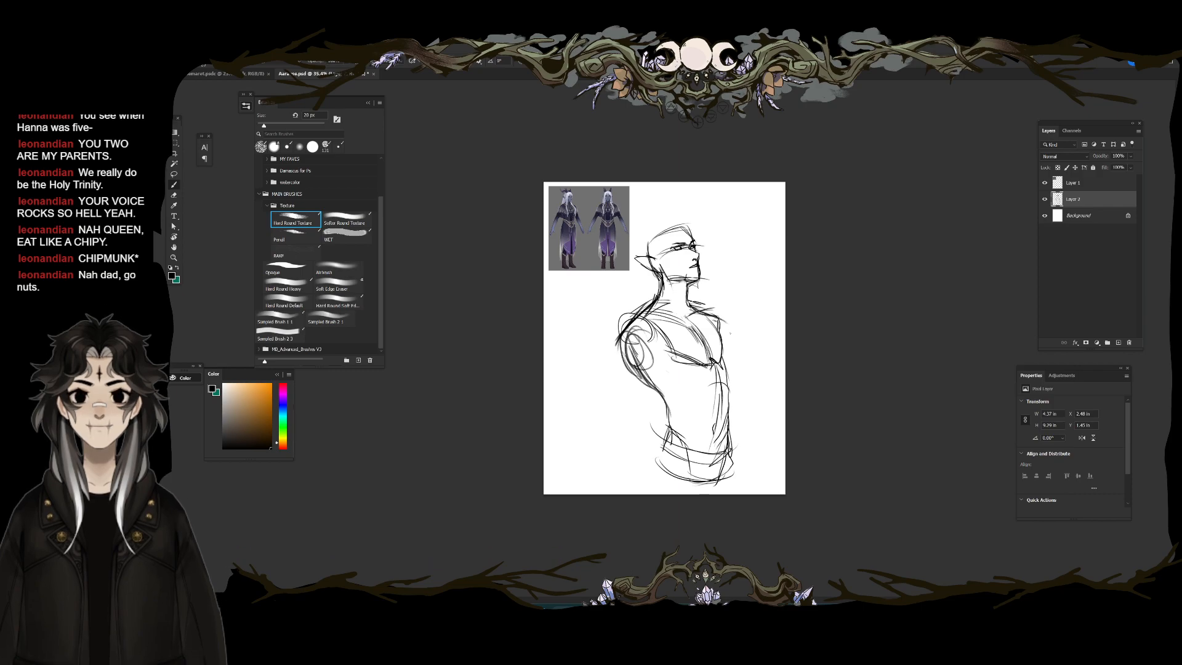
pyautogui.moveTo(632, 332); pyautogui.dragTo(618, 426)
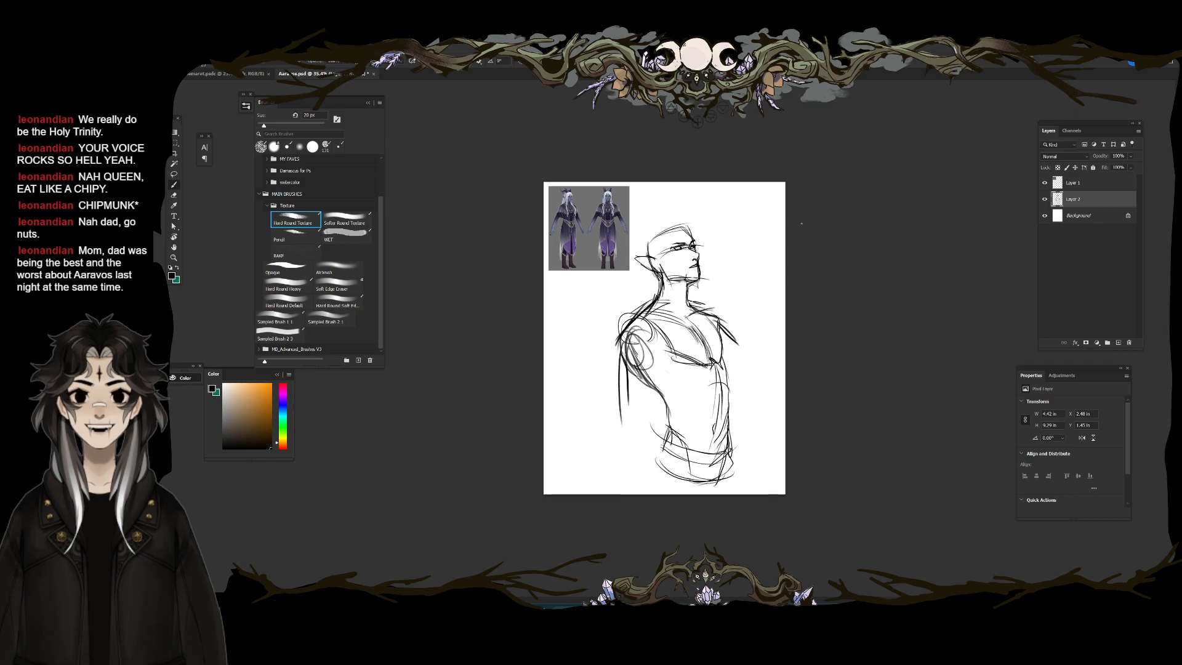
pyautogui.scroll(3, 701, 280)
pyautogui.moveTo(617, 442); pyautogui.dragTo(623, 238)
# Step: Erase the round shoulder joint and near arm lines while reworking the shoulder contours
pyautogui.press('e')
pyautogui.moveTo(547, 357)
pyautogui.mouseDown()
pyautogui.moveTo(547, 234)
pyautogui.moveTo(557, 396)
pyautogui.moveTo(526, 282)
pyautogui.mouseUp()
pyautogui.press('b')
pyautogui.press('[')
pyautogui.moveTo(580, 142)
pyautogui.mouseDown()
pyautogui.moveTo(494, 223)
pyautogui.moveTo(508, 280)
pyautogui.mouseUp()
pyautogui.moveTo(502, 207)
pyautogui.mouseDown()
pyautogui.moveTo(505, 294)
pyautogui.moveTo(500, 270)
pyautogui.mouseUp()
pyautogui.moveTo(547, 168); pyautogui.dragTo(557, 286)
pyautogui.press('e')
pyautogui.press(']')
pyautogui.moveTo(623, 219)
pyautogui.mouseDown()
pyautogui.moveTo(617, 303)
pyautogui.moveTo(586, 198)
pyautogui.mouseUp()
# Step: Redraw the chest with a curved lower pectoral line and a centre line, erasing the old construction lines
pyautogui.scroll(-3, 647, 344)
pyautogui.press('b')
pyautogui.moveTo(621, 319)
pyautogui.mouseDown()
pyautogui.moveTo(684, 381)
pyautogui.moveTo(715, 387)
pyautogui.mouseUp()
pyautogui.press('e')
pyautogui.moveTo(740, 392); pyautogui.dragTo(701, 314)
pyautogui.press('b')
pyautogui.moveTo(715, 390); pyautogui.dragTo(734, 375)
pyautogui.moveTo(702, 308); pyautogui.dragTo(734, 379)
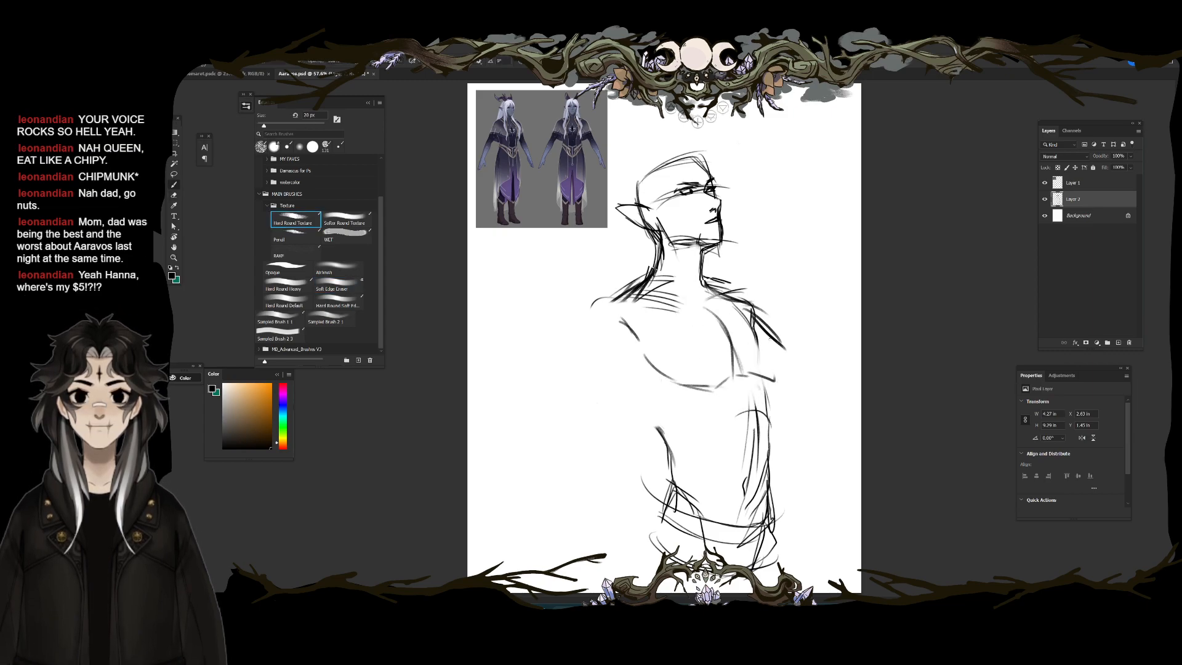
# Step: Erase the far shoulder and arm lines and redraw the far edge of the chest as a curve
pyautogui.press('e')
pyautogui.moveTo(759, 305)
pyautogui.mouseDown()
pyautogui.moveTo(782, 348)
pyautogui.moveTo(764, 379)
pyautogui.mouseUp()
pyautogui.press('b')
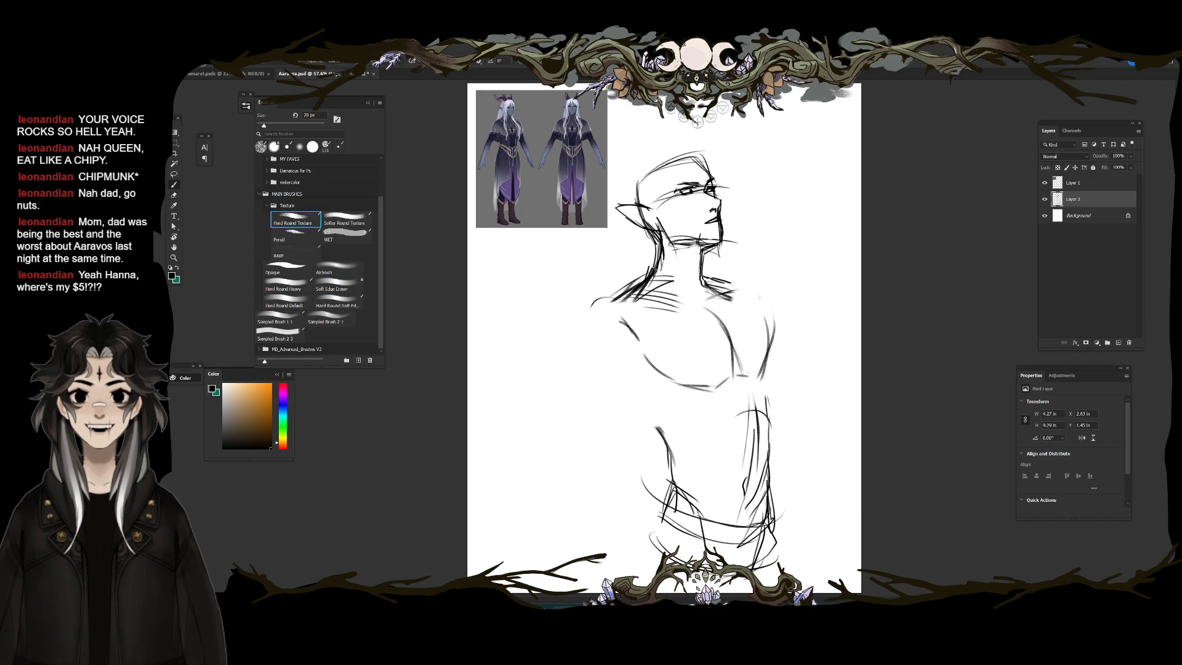
# Step: Erase the old waist and lower torso lines below the chest
pyautogui.press('e')
pyautogui.moveTo(659, 425)
pyautogui.mouseDown()
pyautogui.moveTo(690, 557)
pyautogui.moveTo(722, 549)
pyautogui.mouseUp()
pyautogui.press('b')
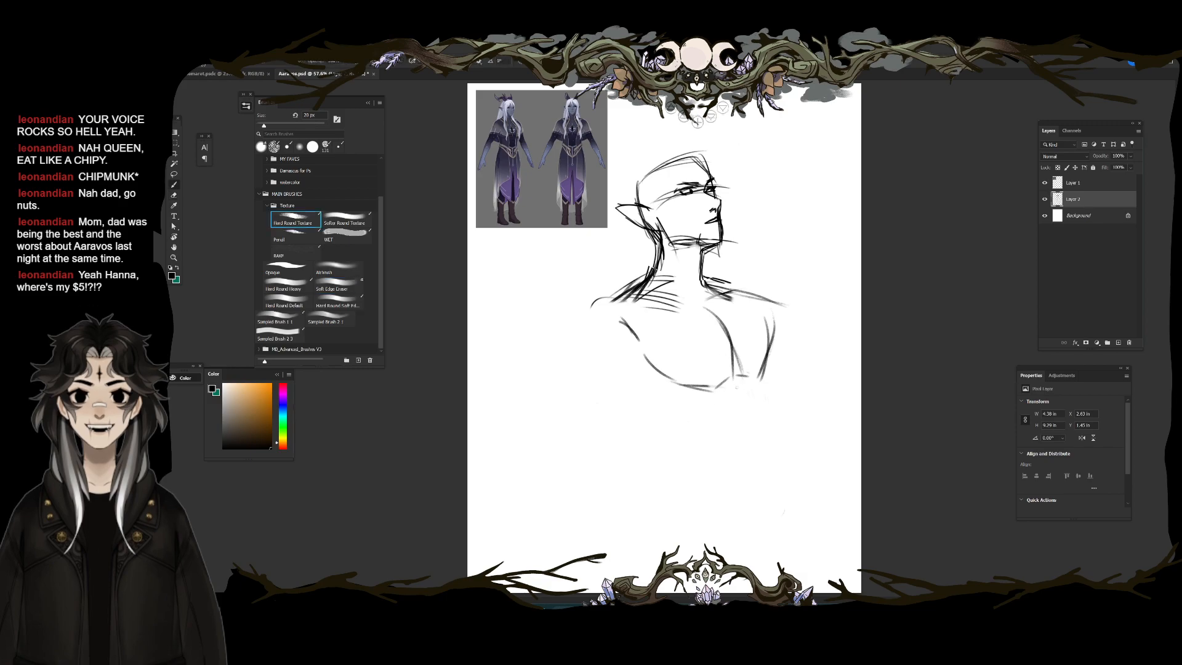
# Step: Sketch the torso's centre line, a rib curve under the chest and the far side contour
pyautogui.moveTo(708, 311)
pyautogui.mouseDown()
pyautogui.moveTo(734, 391)
pyautogui.moveTo(747, 379)
pyautogui.moveTo(747, 441)
pyautogui.mouseUp()
pyautogui.press(']')
pyautogui.moveTo(672, 398); pyautogui.dragTo(715, 425)
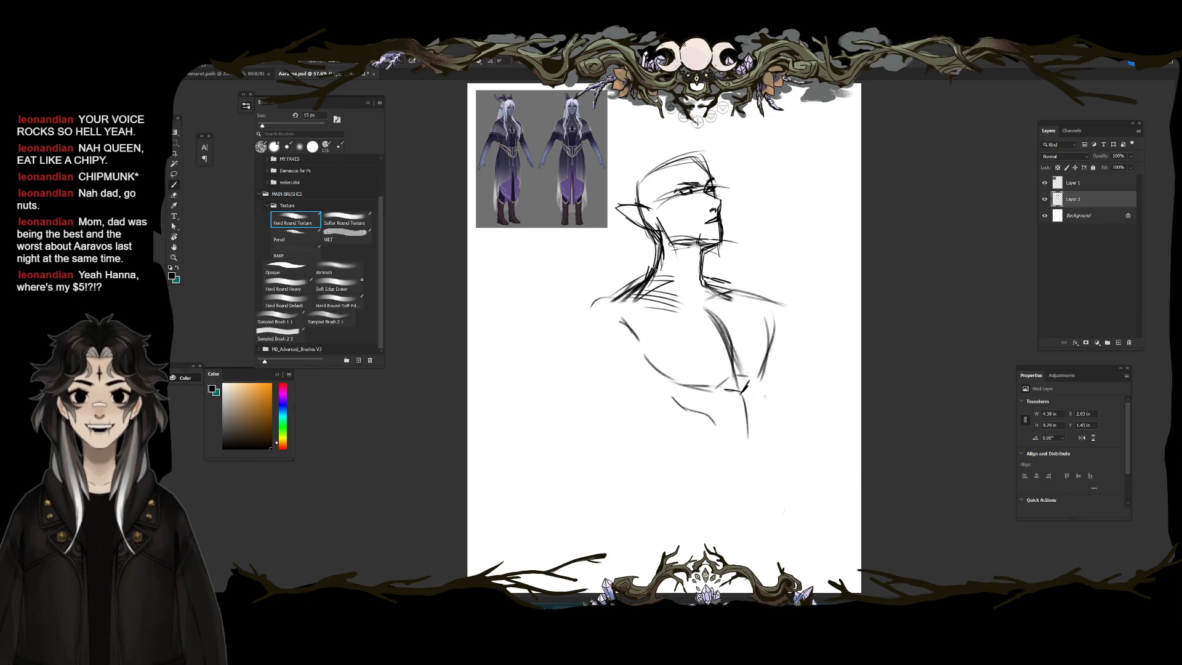
pyautogui.moveTo(777, 361)
pyautogui.mouseDown()
pyautogui.moveTo(761, 424)
pyautogui.moveTo(773, 439)
pyautogui.mouseUp()
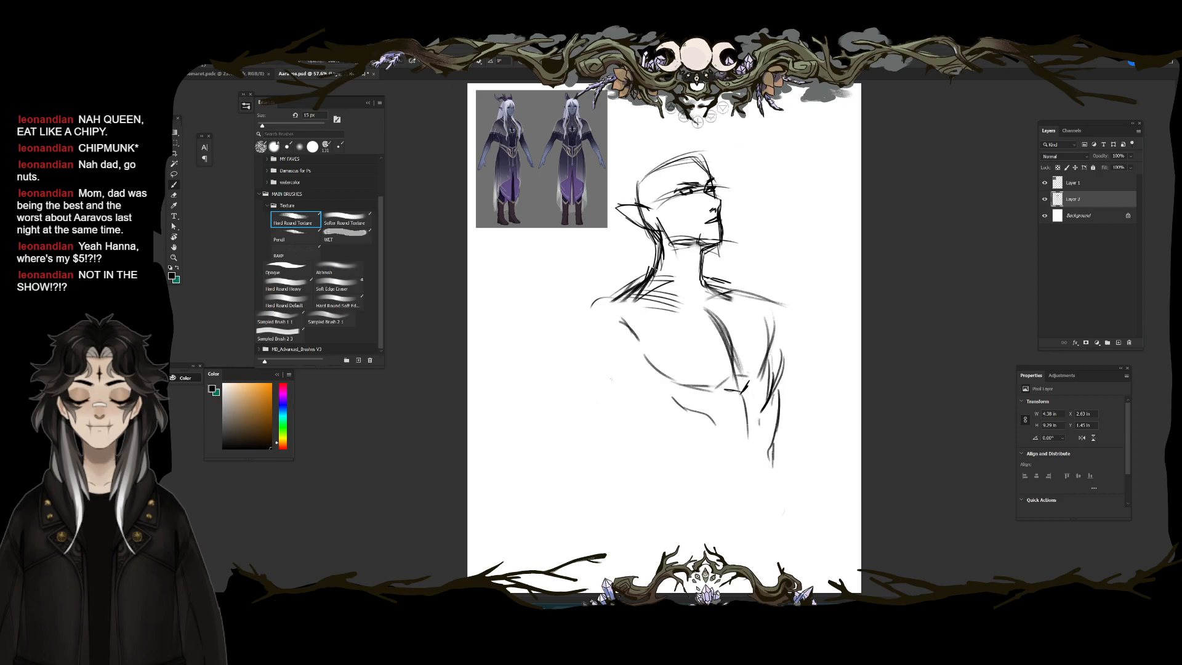
# Step: Sketch the near side of the torso, the waist, the curved hips and the abdominal muscle lines
pyautogui.moveTo(605, 380)
pyautogui.mouseDown()
pyautogui.moveTo(676, 471)
pyautogui.moveTo(654, 508)
pyautogui.moveTo(685, 535)
pyautogui.moveTo(647, 534)
pyautogui.mouseUp()
pyautogui.hotkey('ctrl', 'z')
pyautogui.hotkey('ctrl', 'z')
pyautogui.moveTo(665, 474); pyautogui.dragTo(702, 550)
pyautogui.moveTo(778, 459)
pyautogui.mouseDown()
pyautogui.moveTo(791, 548)
pyautogui.moveTo(793, 514)
pyautogui.mouseUp()
pyautogui.moveTo(691, 457); pyautogui.dragTo(742, 487)
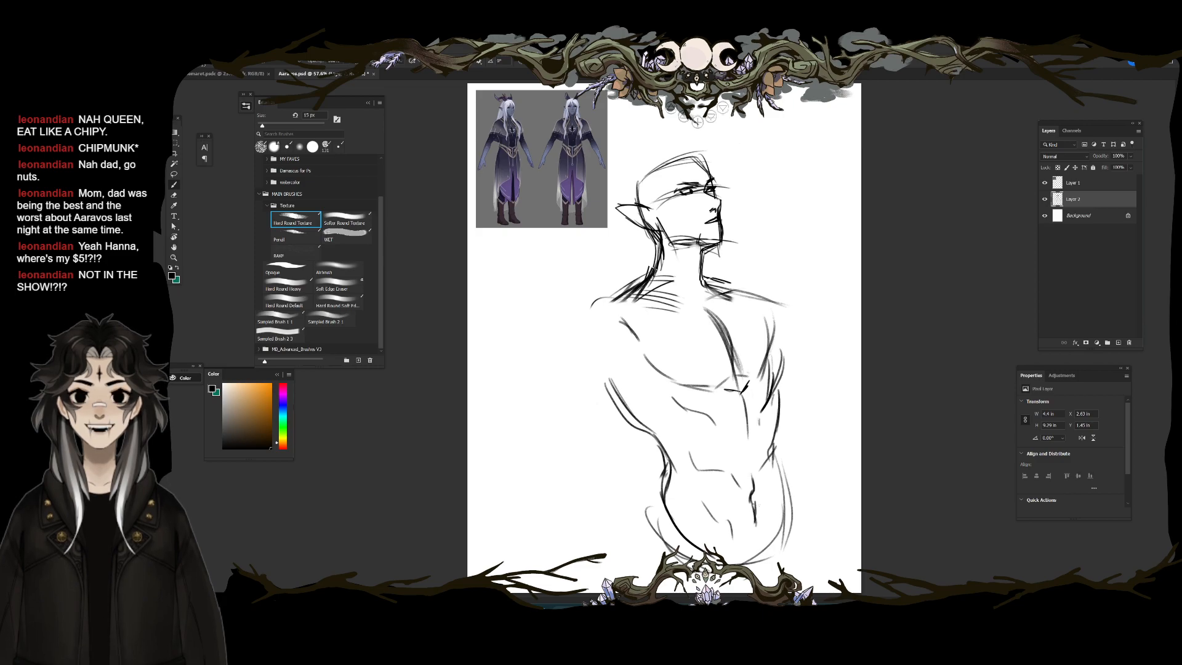
# Step: Erase the abdominal lines and redraw them as slanted strokes running down toward the navel
pyautogui.press('e')
pyautogui.moveTo(691, 456); pyautogui.dragTo(741, 487)
pyautogui.moveTo(704, 502); pyautogui.dragTo(733, 537)
pyautogui.press('b')
pyautogui.moveTo(693, 440); pyautogui.dragTo(708, 470)
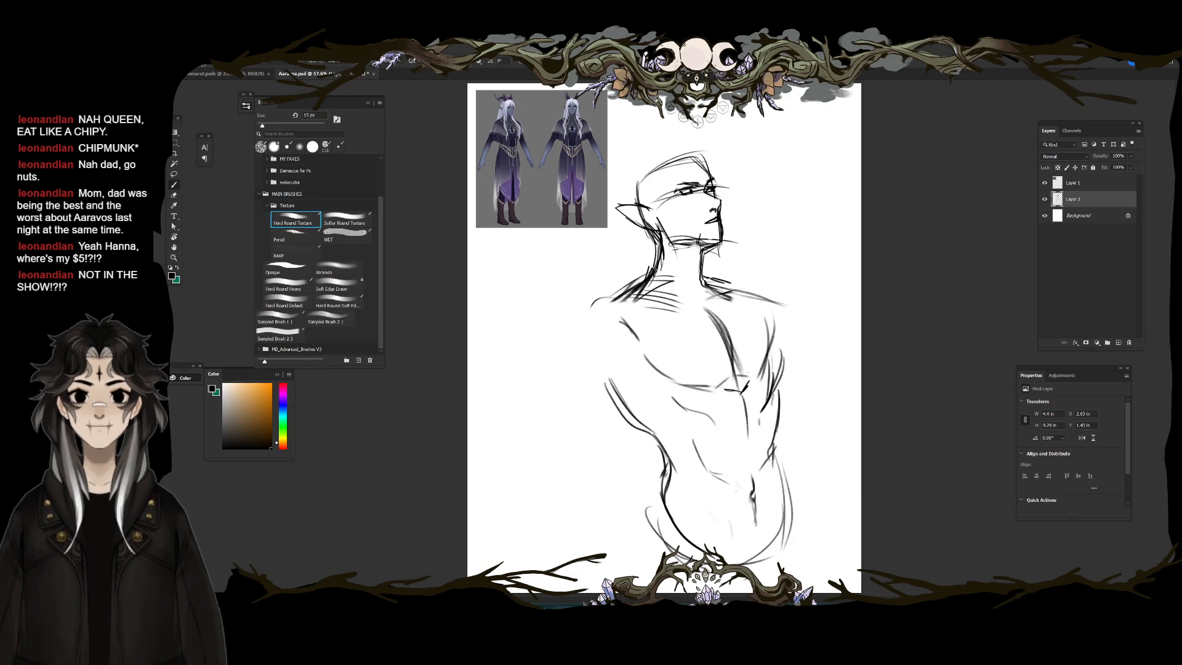
pyautogui.press('e')
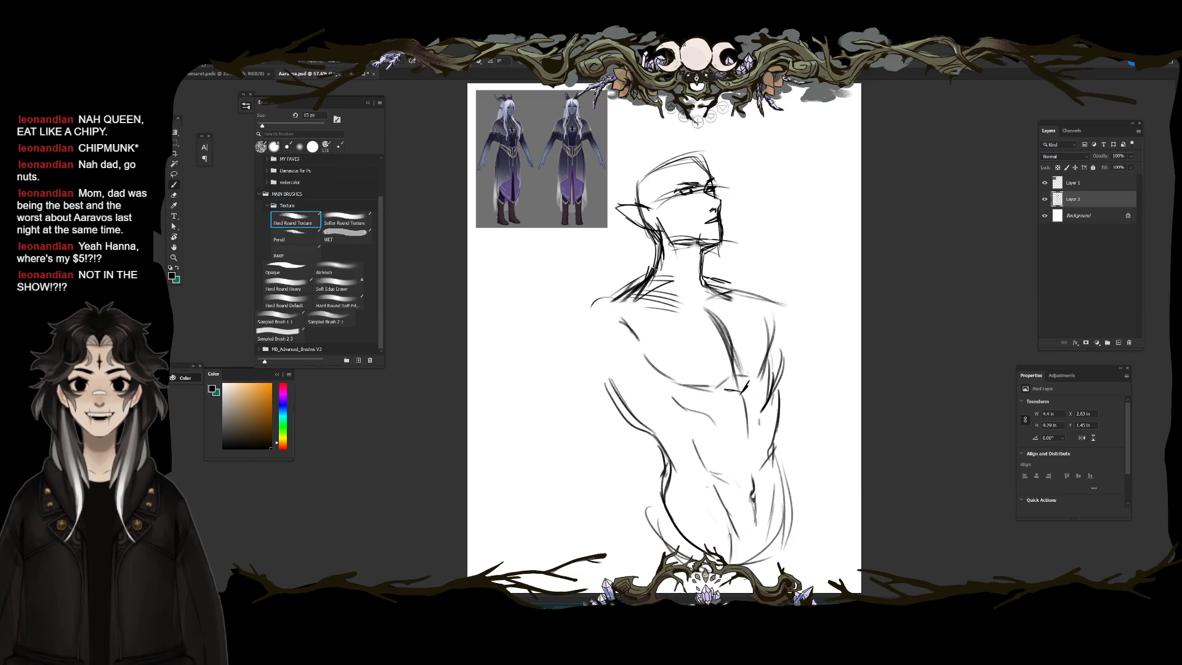
pyautogui.press('b')
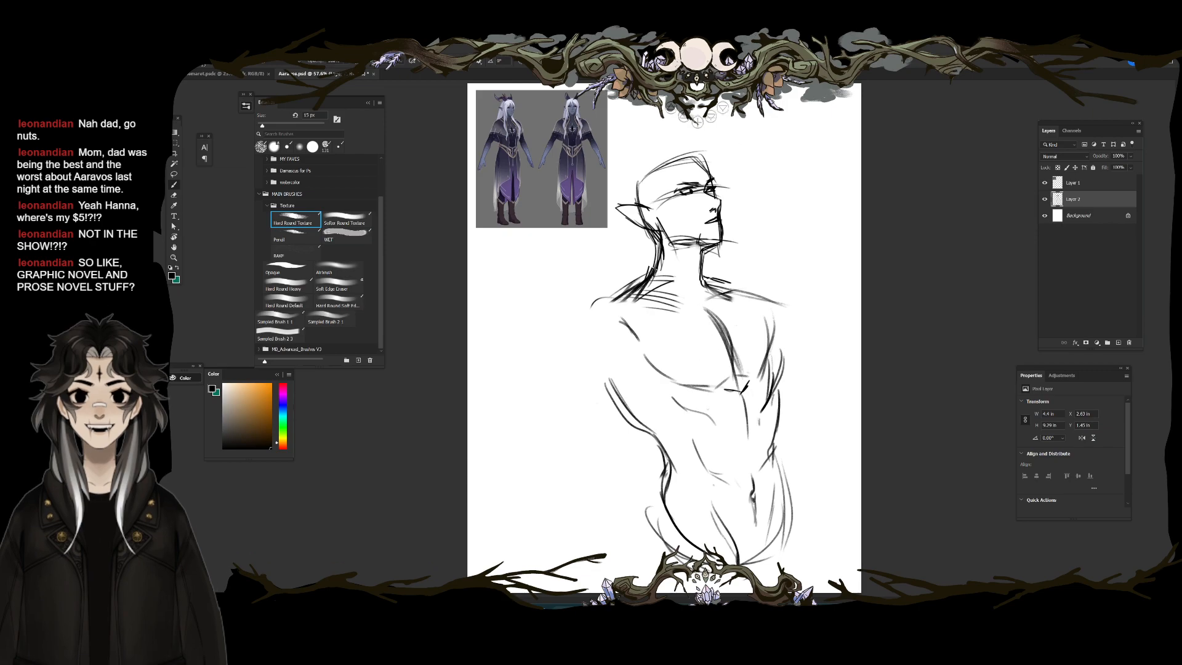
# Step: Add a contour along the near hip, and shift the front line of the neck slightly forward
pyautogui.moveTo(665, 476); pyautogui.dragTo(646, 557)
pyautogui.press('e')
pyautogui.moveTo(702, 249); pyautogui.dragTo(710, 292)
pyautogui.press('b')
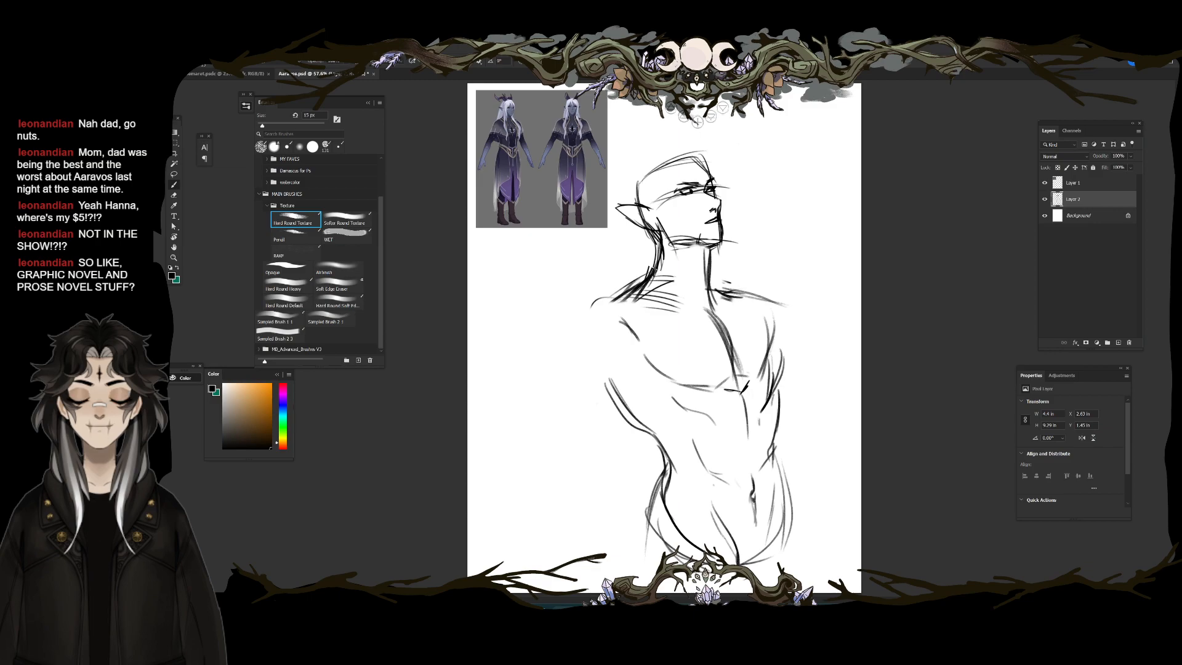
# Step: Sketch the collarbone lines across the upper chest and a large rounded near shoulder
pyautogui.moveTo(618, 313); pyautogui.dragTo(700, 328)
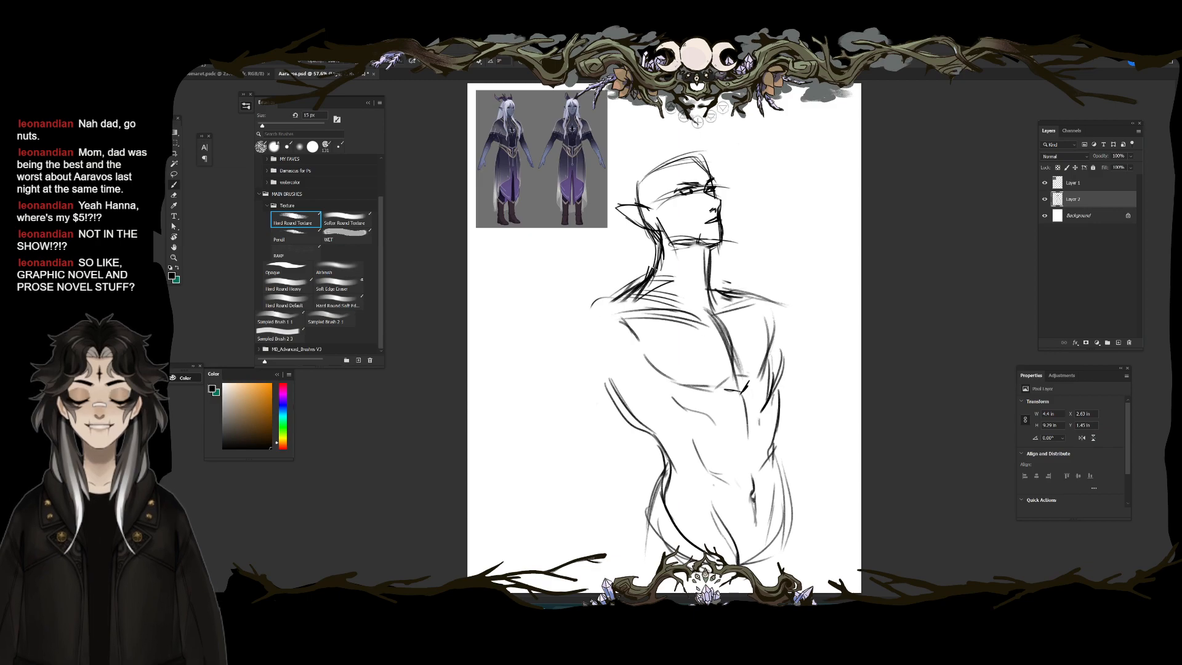
pyautogui.moveTo(622, 313); pyautogui.dragTo(568, 383)
pyautogui.moveTo(613, 310); pyautogui.dragTo(571, 385)
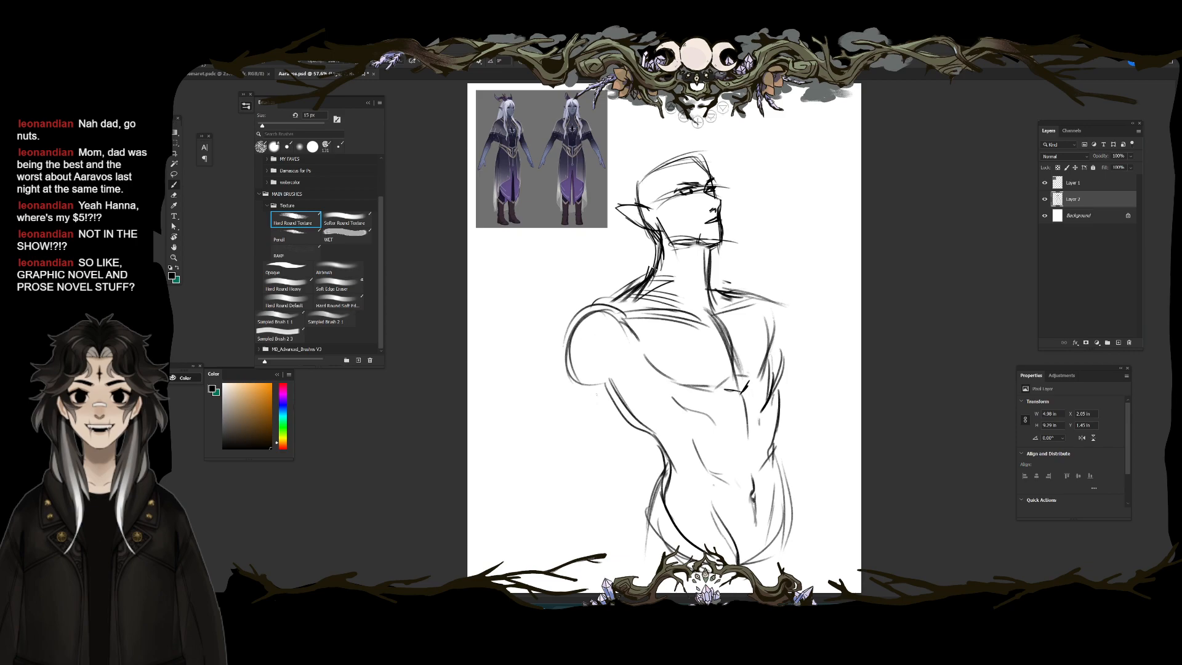
# Step: Sketch the near arm bent at the elbow, and outline the far shoulder and arm
pyautogui.moveTo(609, 473); pyautogui.dragTo(557, 450)
pyautogui.moveTo(619, 407); pyautogui.dragTo(599, 475)
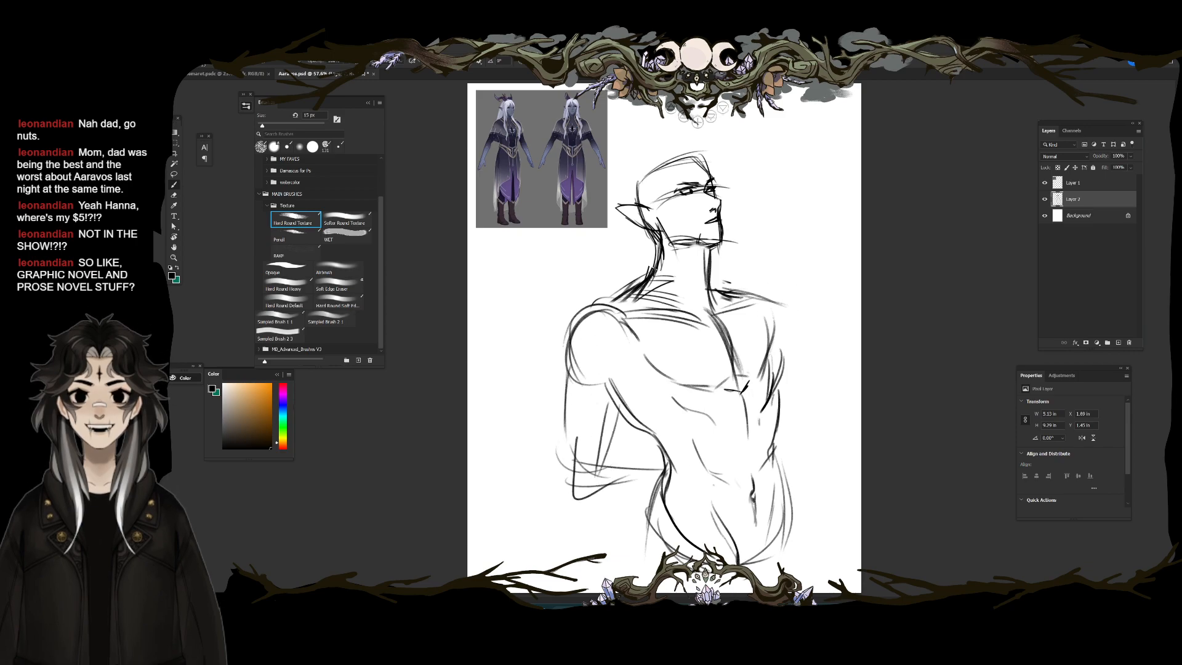
pyautogui.moveTo(716, 277)
pyautogui.mouseDown()
pyautogui.moveTo(783, 295)
pyautogui.moveTo(842, 464)
pyautogui.mouseUp()
pyautogui.hotkey('ctrl', 'z')
# Step: Select the head with a rectangular marquee and rotate it slightly clockwise with Free Transform
pyautogui.press('m')
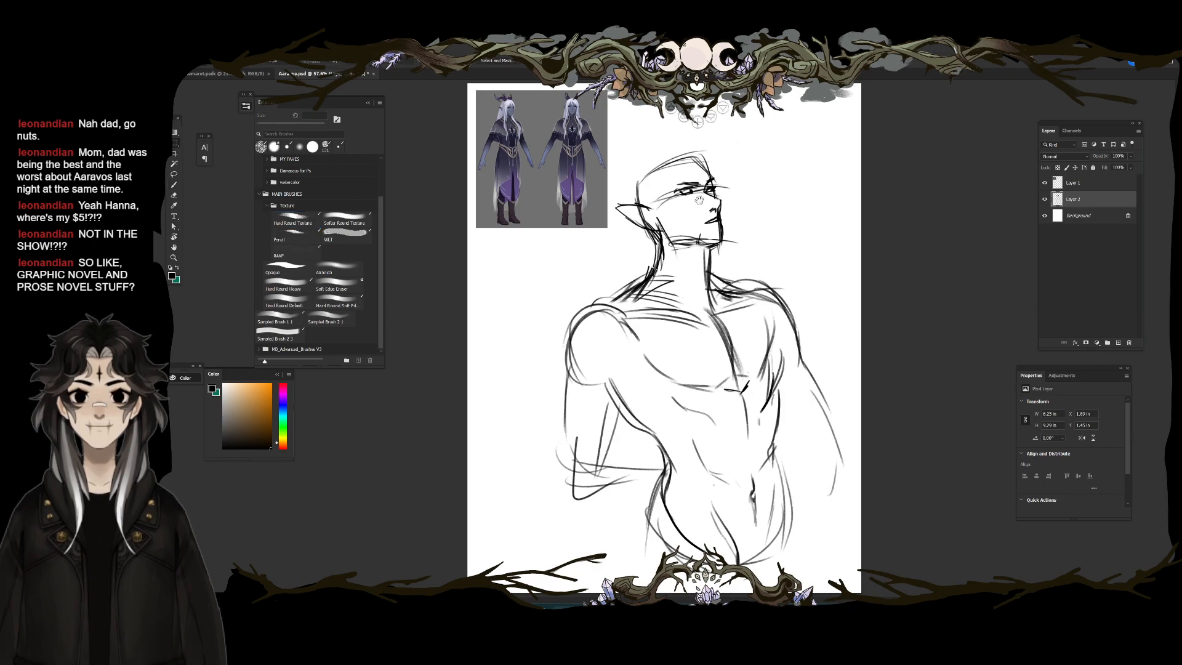
pyautogui.moveTo(596, 137); pyautogui.dragTo(748, 271)
pyautogui.hotkey('ctrl', 't')
pyautogui.moveTo(746, 128); pyautogui.dragTo(773, 143)
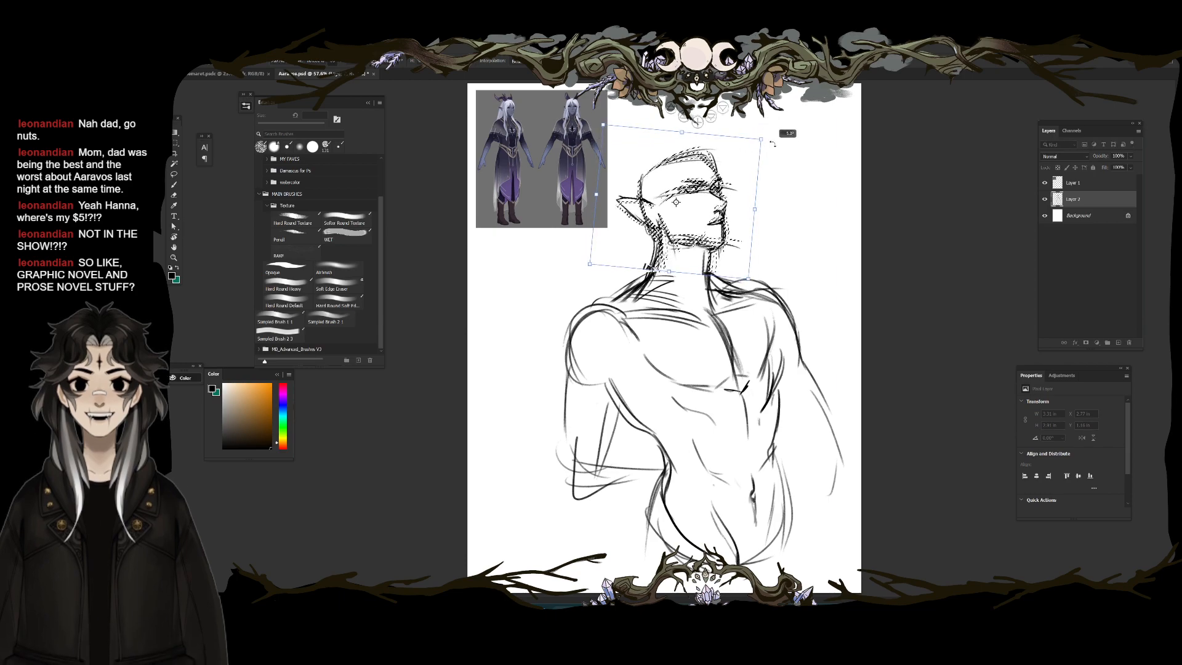
pyautogui.press('Return')
pyautogui.hotkey('ctrl', 'd')
# Step: Erase the heavy overlapping lines at the back of the neck
pyautogui.press('e')
pyautogui.moveTo(658, 266)
pyautogui.mouseDown()
pyautogui.moveTo(656, 234)
pyautogui.moveTo(657, 290)
pyautogui.mouseUp()
pyautogui.press('b')
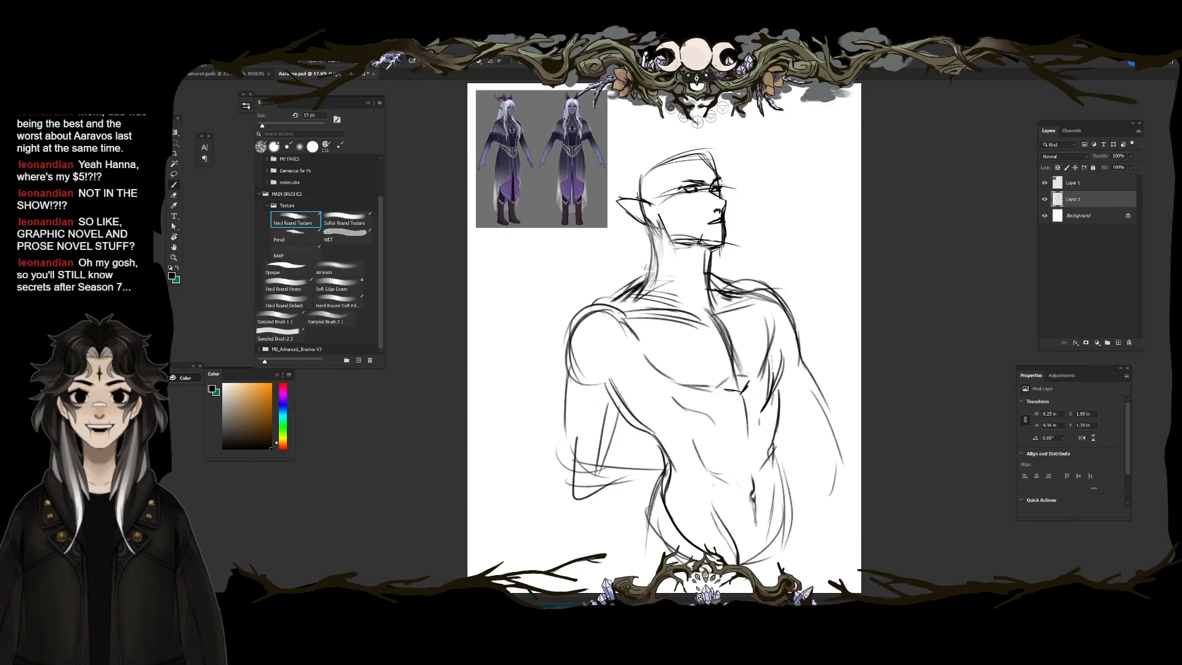
# Step: Redraw the crown of the head as a rounder curve and remove the stray marks above it
pyautogui.moveTo(641, 177); pyautogui.dragTo(712, 150)
pyautogui.moveTo(630, 165); pyautogui.dragTo(629, 196)
pyautogui.moveTo(691, 143); pyautogui.dragTo(702, 144)
pyautogui.press('e')
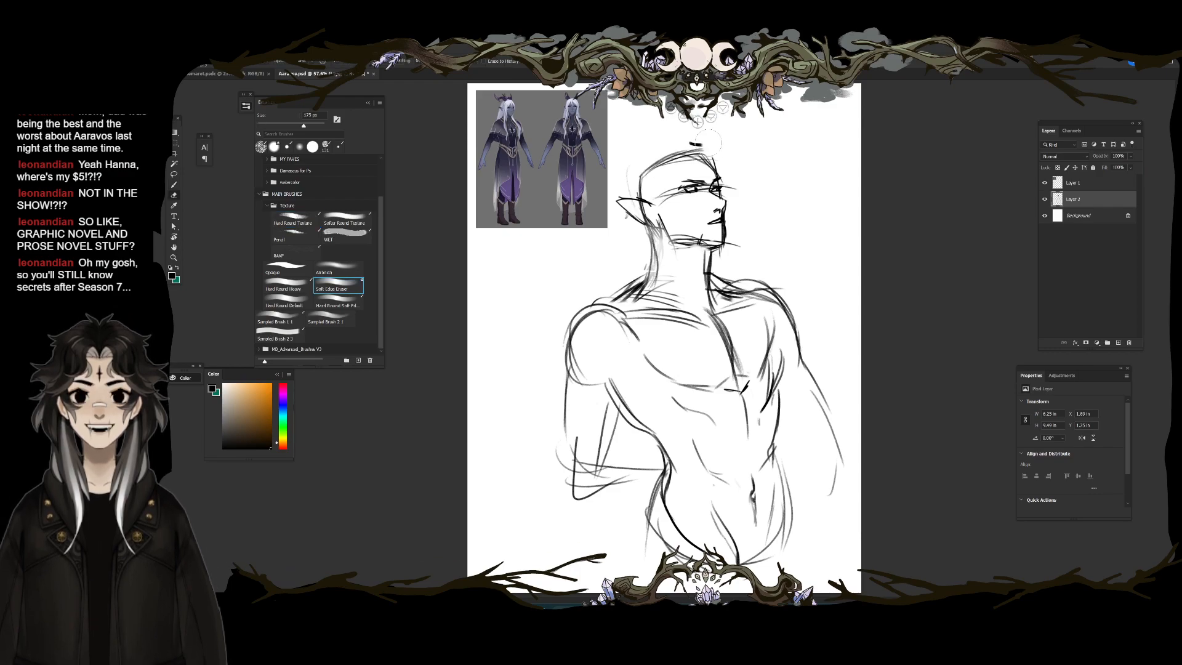
pyautogui.hotkey('ctrl', 'z')
pyautogui.press('b')
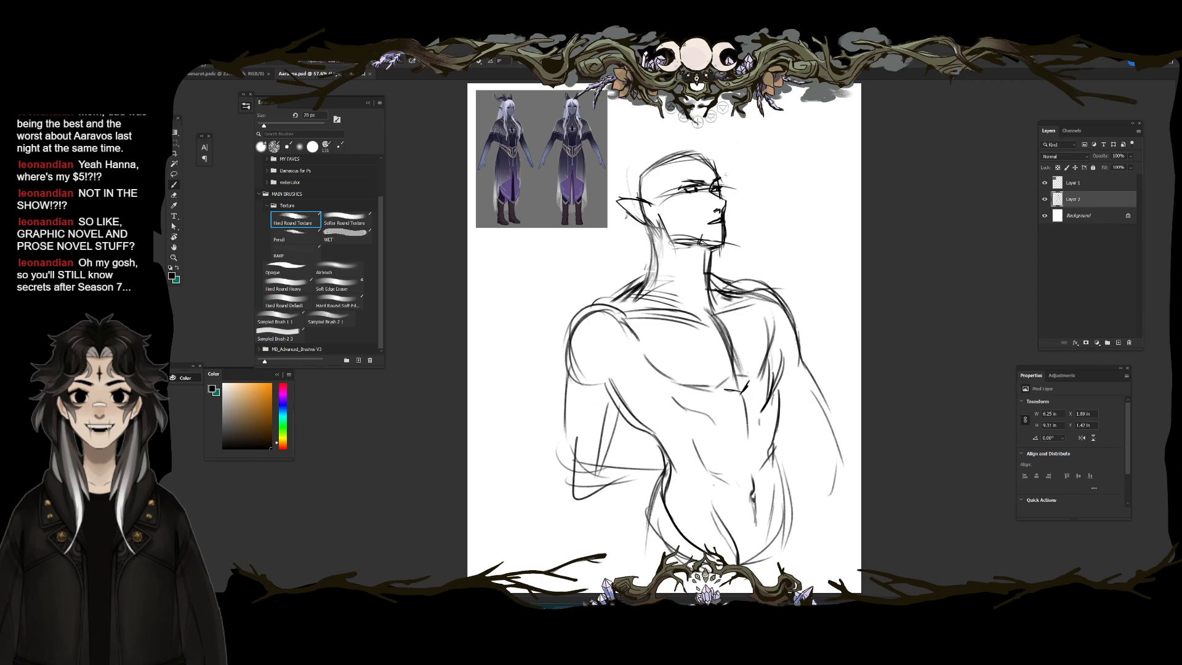
# Step: Lighten the dark lines over the crown and upper head with the eraser
pyautogui.moveTo(695, 157); pyautogui.dragTo(742, 157)
pyautogui.press('e')
pyautogui.press(']')
pyautogui.moveTo(596, 192)
pyautogui.mouseDown()
pyautogui.moveTo(778, 149)
pyautogui.moveTo(749, 188)
pyautogui.mouseUp()
pyautogui.hotkey('ctrl', '0')
pyautogui.press('b')
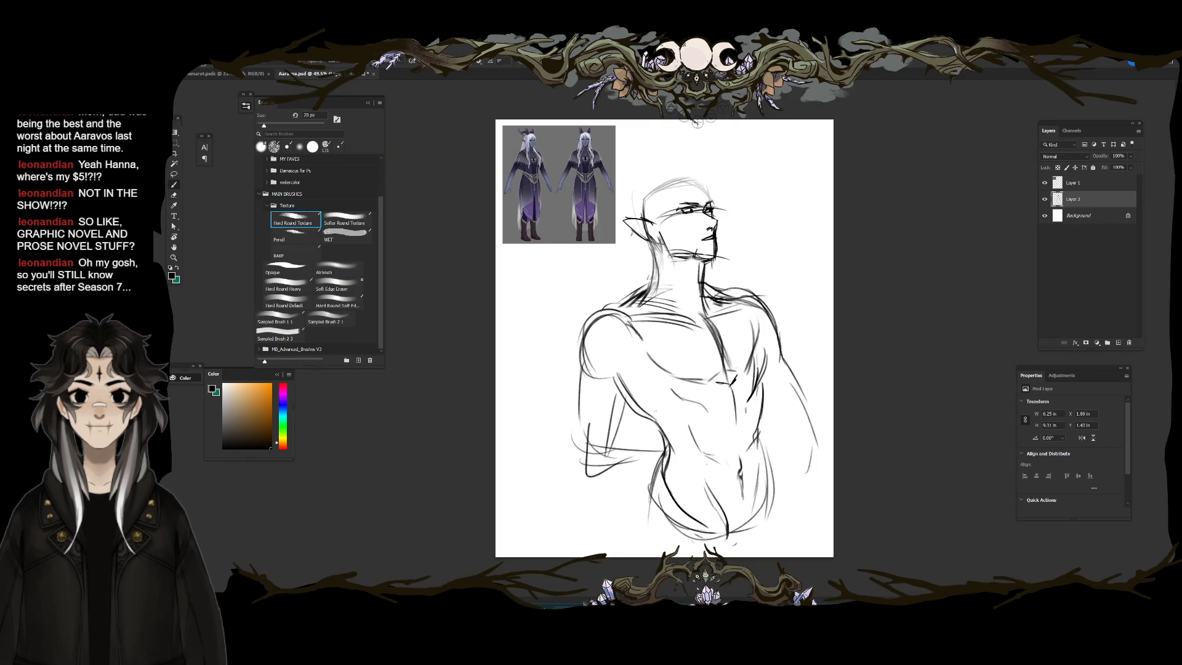
# Step: Erase the heavy contours of the near waist and hip, and redraw the near hip line with a smaller brush
pyautogui.press('e')
pyautogui.moveTo(617, 375); pyautogui.dragTo(672, 457)
pyautogui.press('b')
pyautogui.press('[')
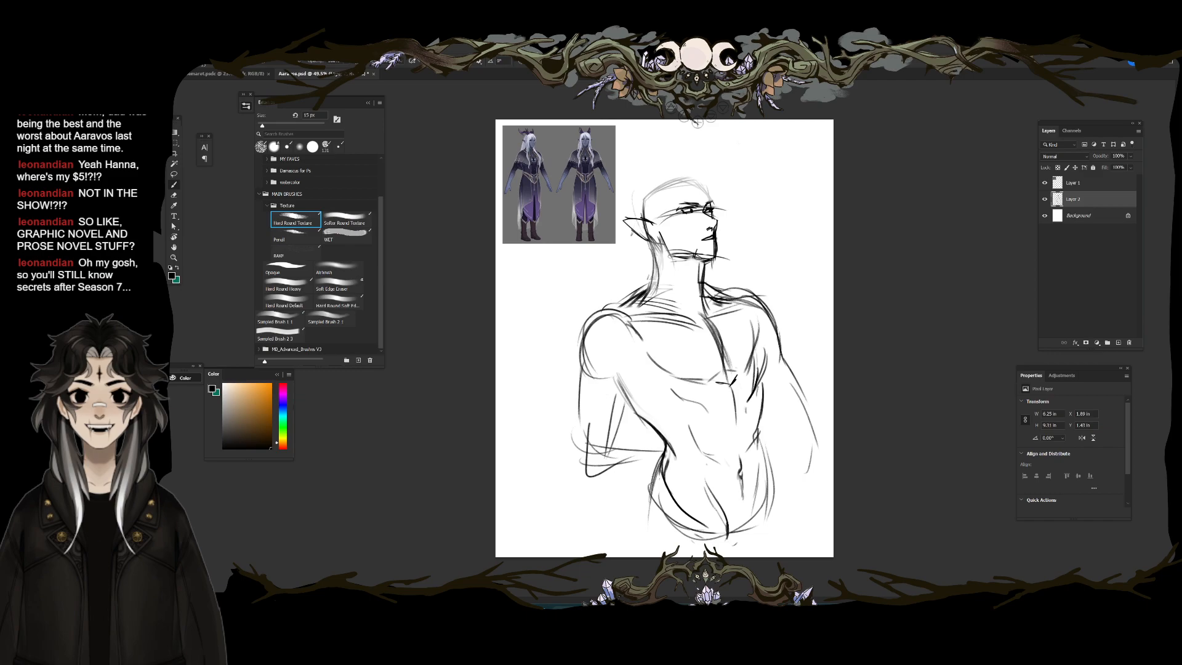
pyautogui.press('e')
pyautogui.moveTo(702, 523); pyautogui.dragTo(666, 443)
pyautogui.moveTo(706, 481); pyautogui.dragTo(728, 536)
pyautogui.press('b')
pyautogui.moveTo(665, 443); pyautogui.dragTo(656, 489)
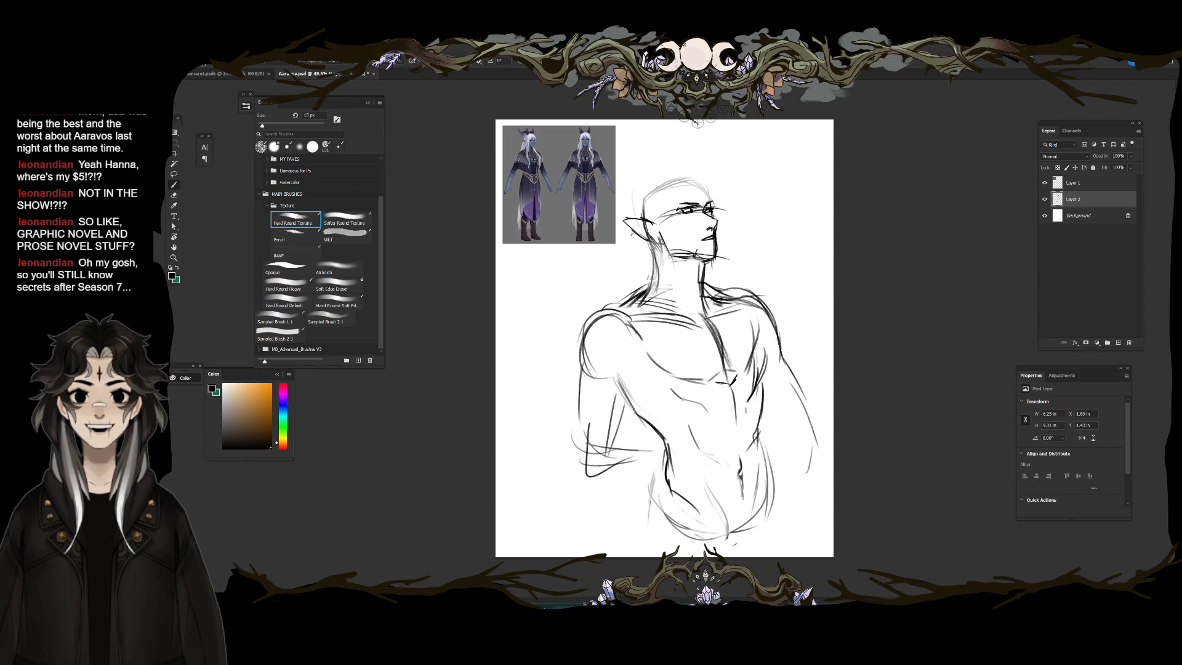
# Step: Erase the chest's centre line and sketch the pectorals as rounded overlapping curves
pyautogui.press('e')
pyautogui.moveTo(696, 294); pyautogui.dragTo(731, 386)
pyautogui.press('b')
pyautogui.moveTo(684, 328)
pyautogui.mouseDown()
pyautogui.moveTo(731, 384)
pyautogui.moveTo(750, 374)
pyautogui.mouseUp()
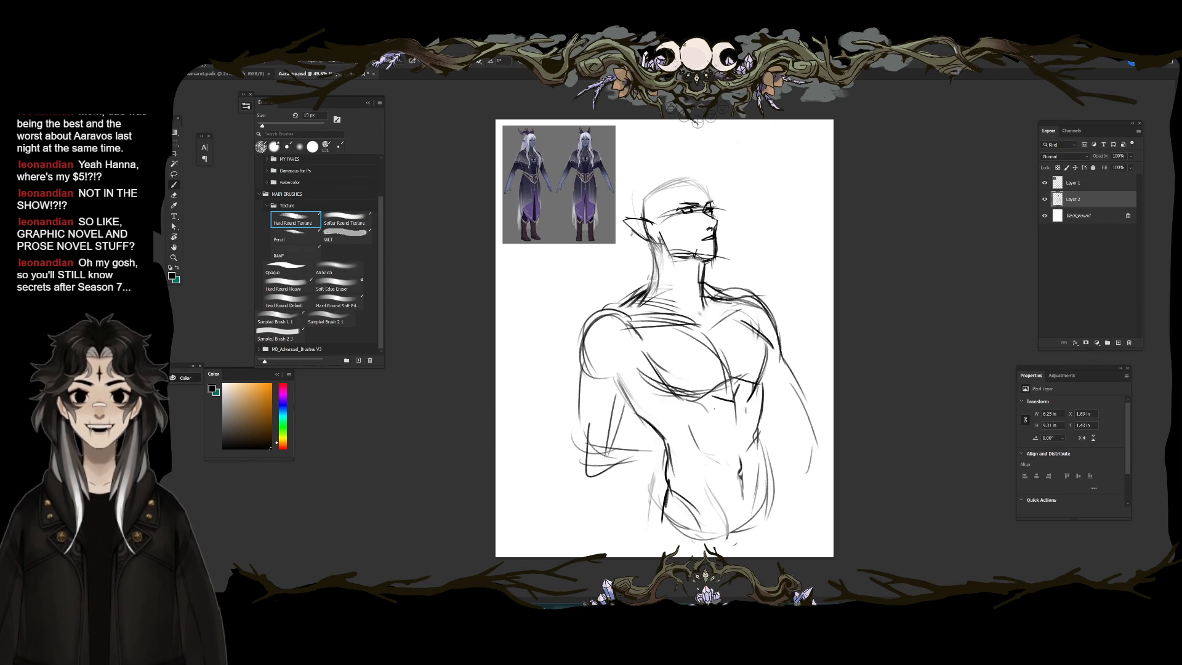
# Step: Lasso the lower torso and arms, shift them left with Free Transform, and deselect
pyautogui.press('l')
pyautogui.moveTo(769, 384)
pyautogui.mouseDown()
pyautogui.moveTo(675, 414)
pyautogui.moveTo(607, 380)
pyautogui.moveTo(567, 513)
pyautogui.moveTo(828, 328)
pyautogui.mouseUp()
pyautogui.hotkey('ctrl', 't')
pyautogui.moveTo(800, 271); pyautogui.dragTo(821, 286)
pyautogui.moveTo(791, 365); pyautogui.dragTo(776, 369)
pyautogui.press('Return')
pyautogui.hotkey('ctrl', 'd')
pyautogui.press('b')
pyautogui.press(']')
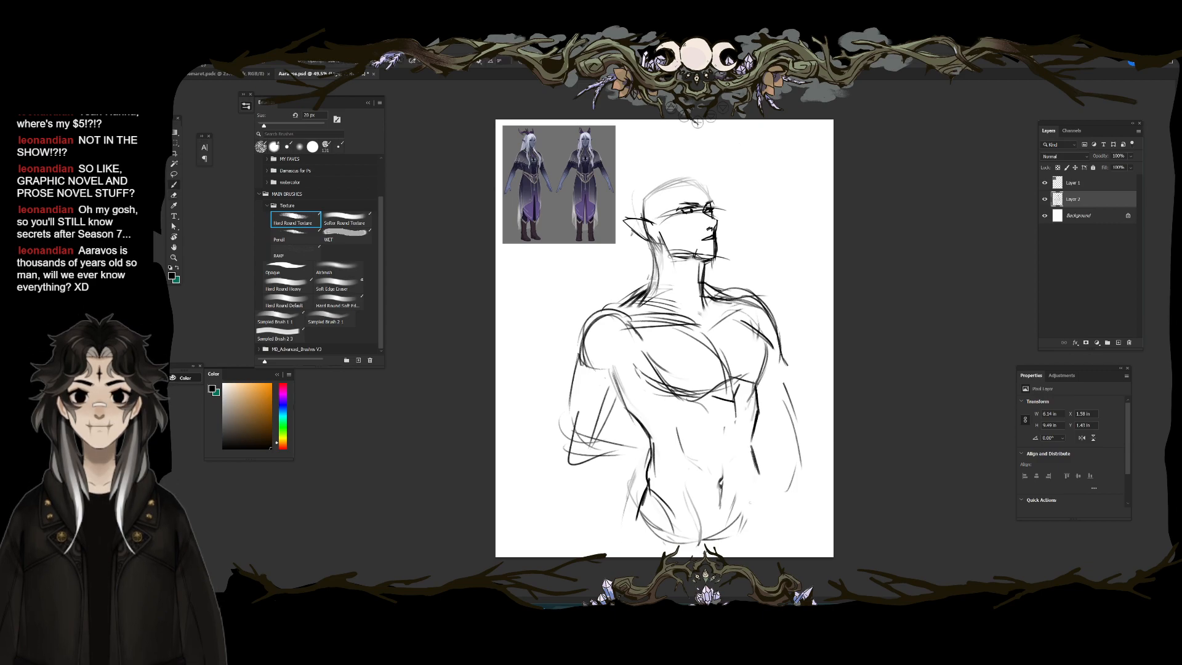
# Step: Redraw the hips with a curved waistline joining both sides, and add the front neck line down to the collarbone
pyautogui.moveTo(758, 471); pyautogui.dragTo(734, 547)
pyautogui.moveTo(662, 522)
pyautogui.mouseDown()
pyautogui.moveTo(725, 540)
pyautogui.moveTo(778, 508)
pyautogui.mouseUp()
pyautogui.press('e')
pyautogui.press('b')
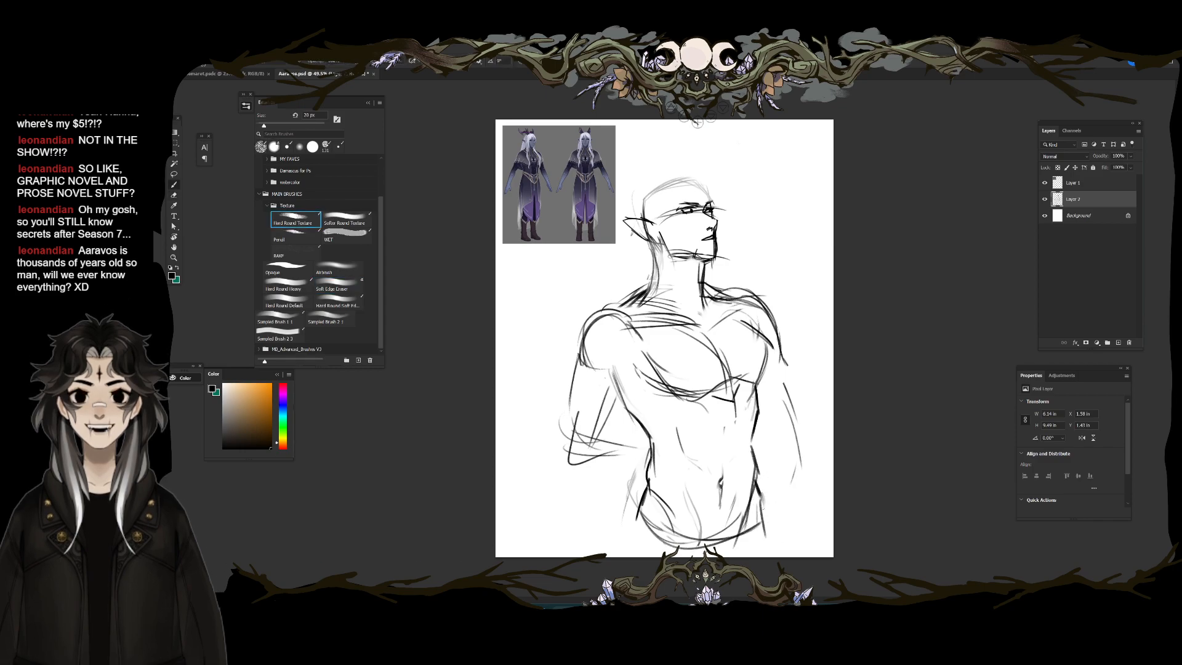
pyautogui.press('e')
pyautogui.moveTo(627, 525)
pyautogui.mouseDown()
pyautogui.moveTo(628, 502)
pyautogui.moveTo(640, 529)
pyautogui.mouseUp()
pyautogui.press('b')
pyautogui.moveTo(640, 517); pyautogui.dragTo(697, 541)
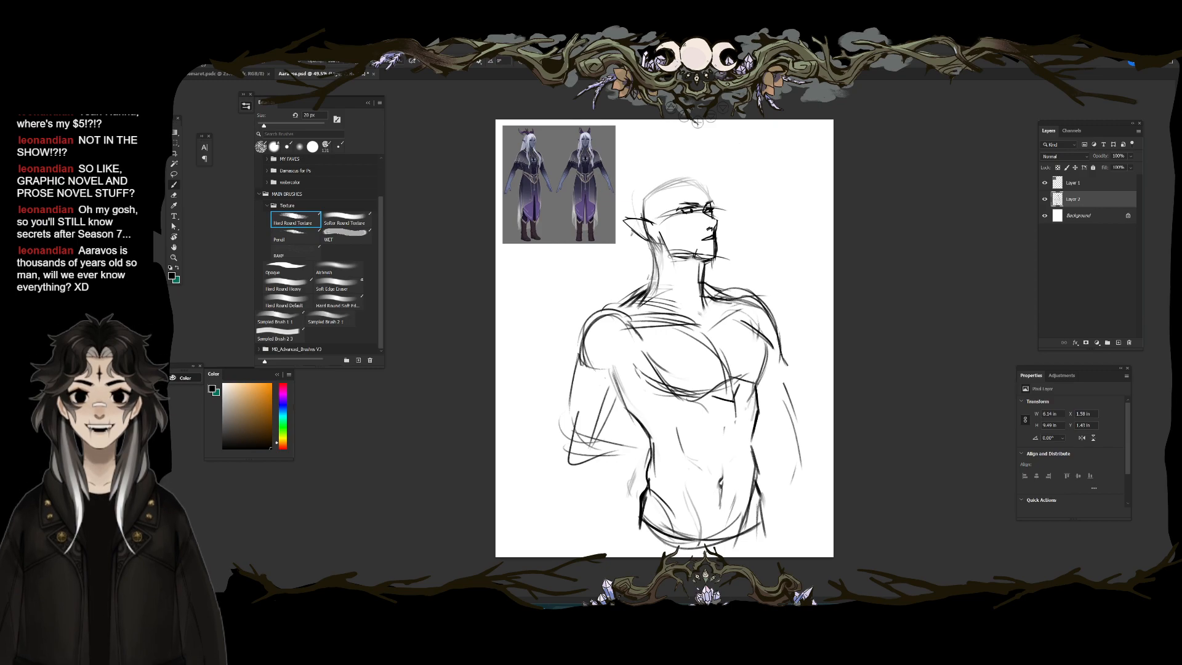
pyautogui.moveTo(699, 271); pyautogui.dragTo(704, 332)
pyautogui.press(']')
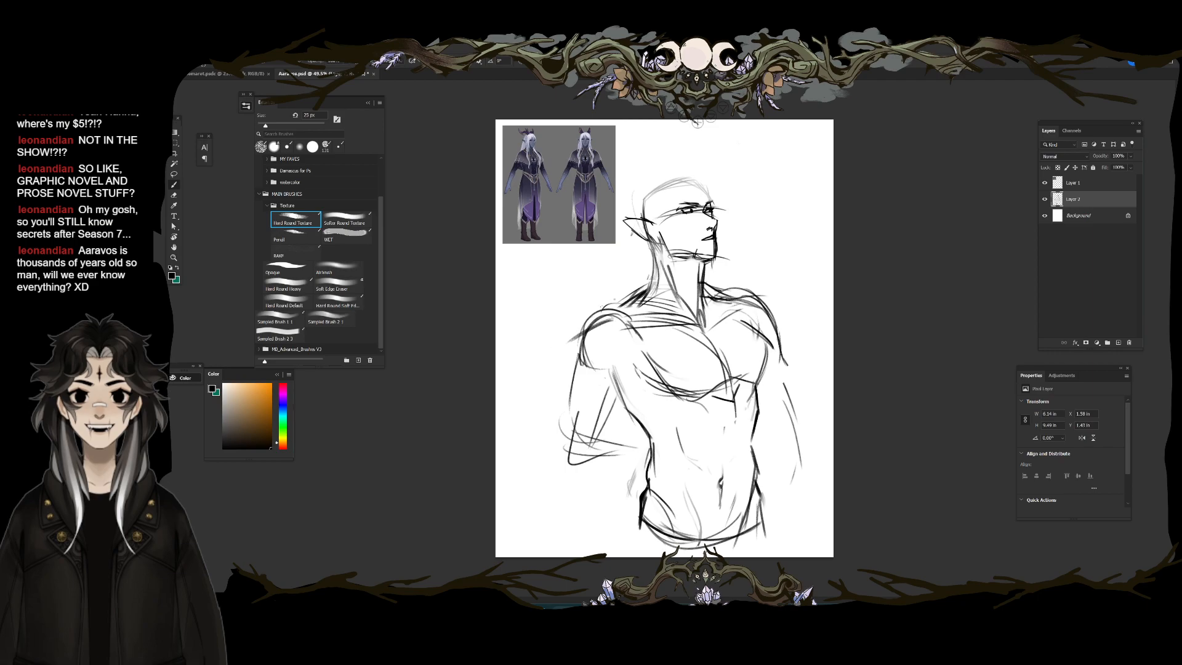
# Step: Erase the near shoulder and arm, and resketch them with a round shoulder and a forearm bent behind the waist
pyautogui.press('e')
pyautogui.moveTo(619, 302)
pyautogui.mouseDown()
pyautogui.moveTo(579, 431)
pyautogui.moveTo(585, 353)
pyautogui.mouseUp()
pyautogui.press('b')
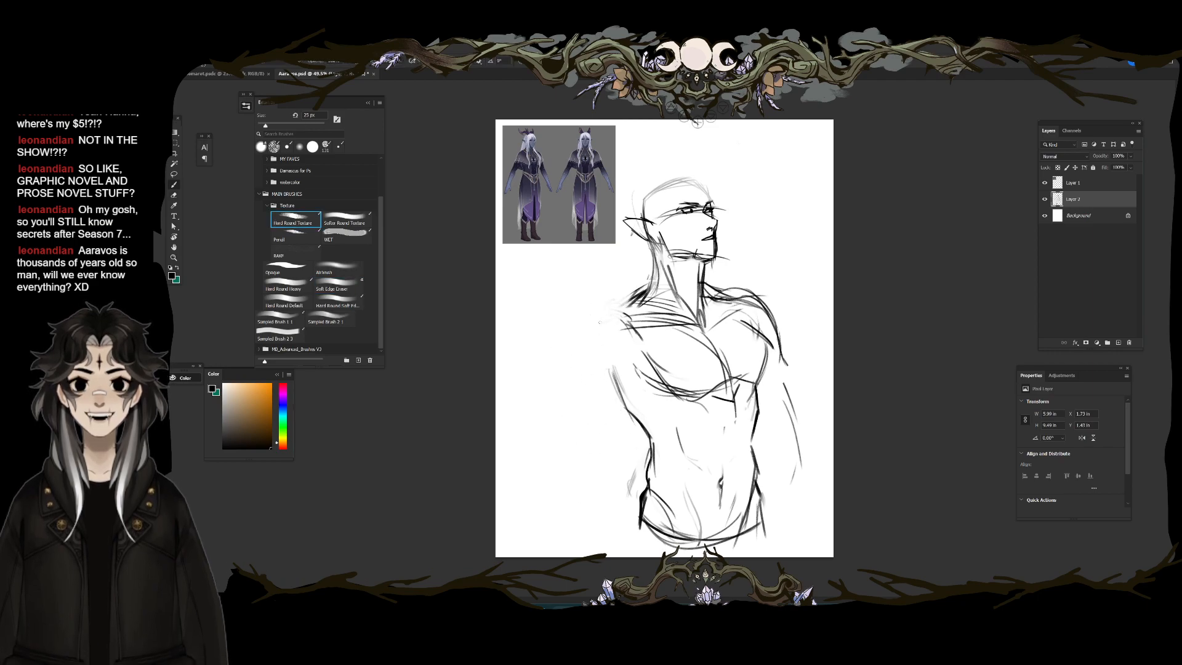
pyautogui.press('[')
pyautogui.moveTo(603, 318)
pyautogui.mouseDown()
pyautogui.moveTo(633, 323)
pyautogui.moveTo(637, 297)
pyautogui.mouseUp()
pyautogui.moveTo(590, 337)
pyautogui.mouseDown()
pyautogui.moveTo(572, 473)
pyautogui.moveTo(640, 482)
pyautogui.mouseUp()
pyautogui.moveTo(567, 399); pyautogui.dragTo(555, 462)
pyautogui.moveTo(575, 361)
pyautogui.mouseDown()
pyautogui.moveTo(574, 459)
pyautogui.moveTo(617, 426)
pyautogui.mouseUp()
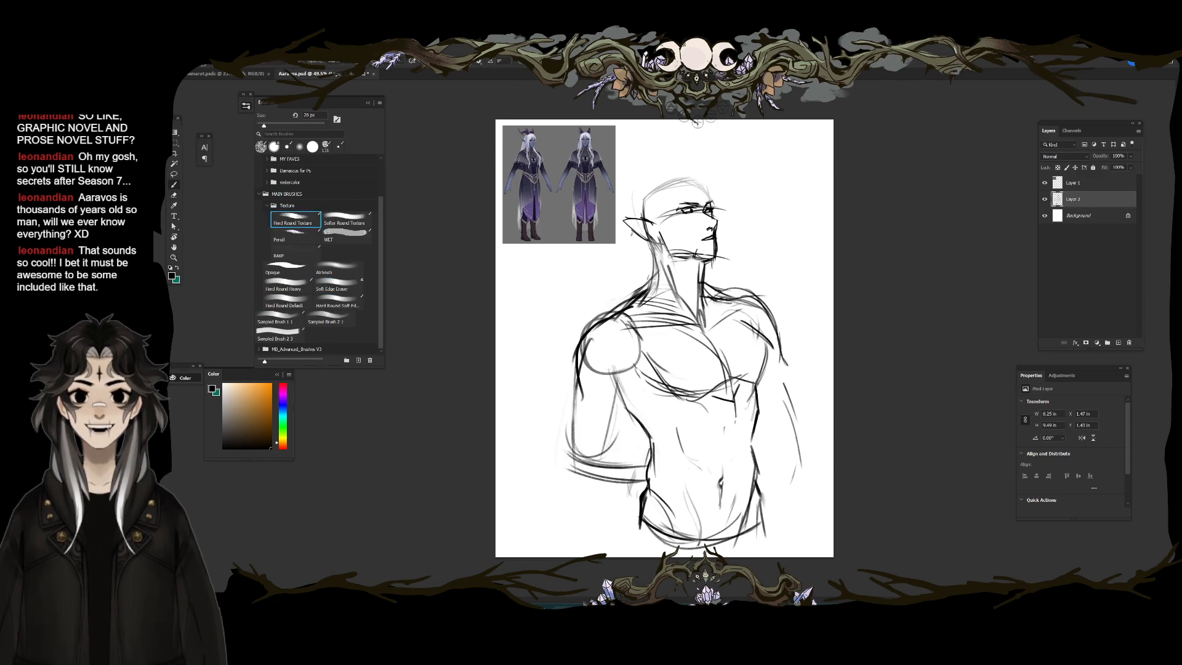
# Step: Erase the near arm's loose outer lines and redraw the upper arm and elbow with firmer contours
pyautogui.press('e')
pyautogui.moveTo(579, 341)
pyautogui.mouseDown()
pyautogui.moveTo(569, 459)
pyautogui.moveTo(584, 396)
pyautogui.mouseUp()
pyautogui.press('b')
pyautogui.moveTo(597, 324)
pyautogui.mouseDown()
pyautogui.moveTo(582, 370)
pyautogui.moveTo(620, 359)
pyautogui.moveTo(574, 450)
pyautogui.mouseUp()
pyautogui.moveTo(579, 405)
pyautogui.mouseDown()
pyautogui.moveTo(573, 463)
pyautogui.moveTo(615, 480)
pyautogui.mouseUp()
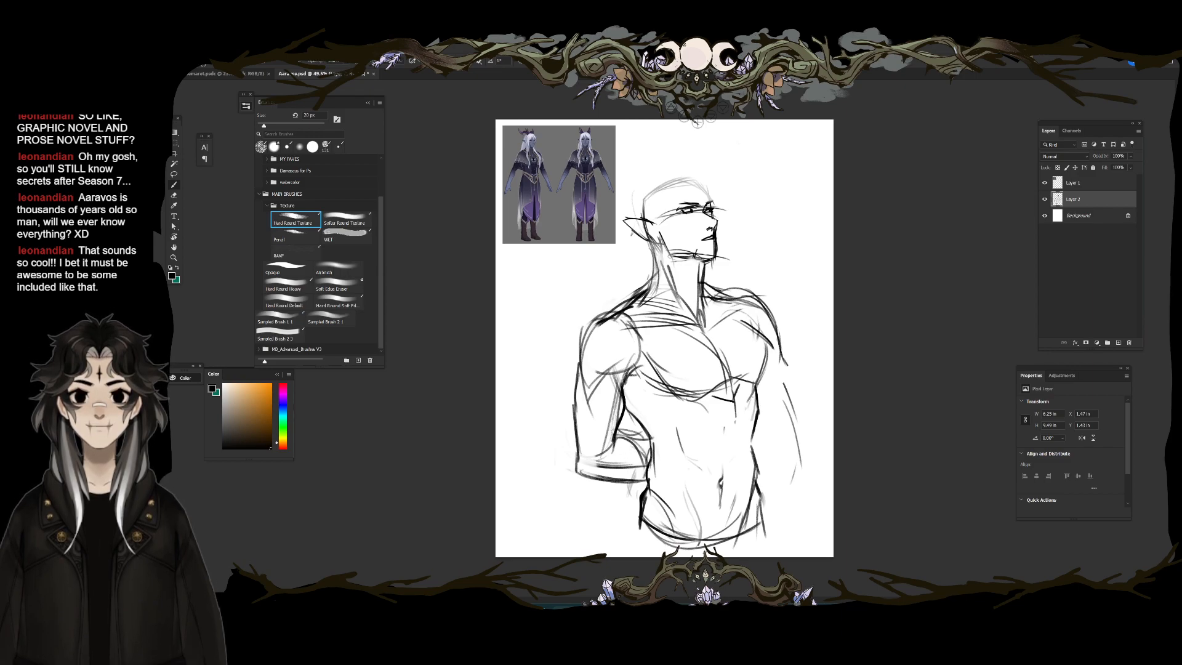
# Step: Erase the overlapping chest lines and redraw the pectorals with a curved centre line between them
pyautogui.press('e')
pyautogui.moveTo(640, 369)
pyautogui.mouseDown()
pyautogui.moveTo(709, 370)
pyautogui.moveTo(719, 412)
pyautogui.moveTo(762, 392)
pyautogui.mouseUp()
pyautogui.press('b')
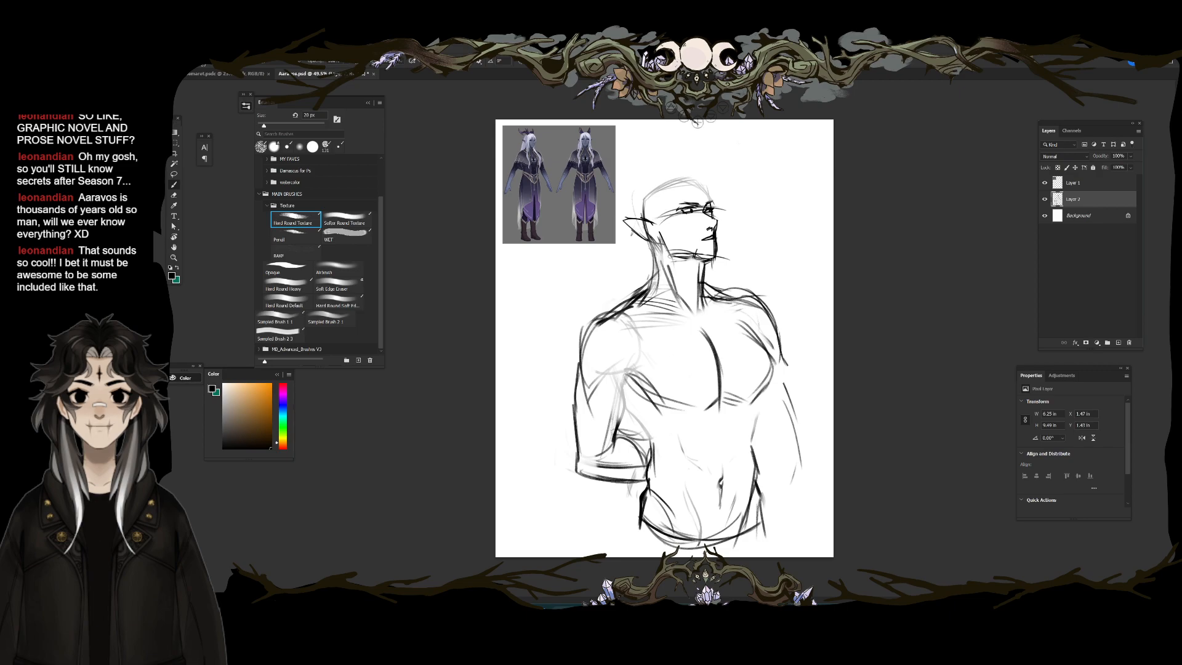
pyautogui.press('[')
pyautogui.moveTo(734, 317)
pyautogui.mouseDown()
pyautogui.moveTo(703, 339)
pyautogui.moveTo(718, 399)
pyautogui.mouseUp()
# Step: Fade the abdomen and hip lines, and draw the torso's centre line from the sternum to the navel
pyautogui.press('e')
pyautogui.moveTo(678, 444)
pyautogui.mouseDown()
pyautogui.moveTo(678, 478)
pyautogui.moveTo(727, 480)
pyautogui.moveTo(739, 514)
pyautogui.mouseUp()
pyautogui.press('b')
pyautogui.moveTo(710, 417); pyautogui.dragTo(721, 423)
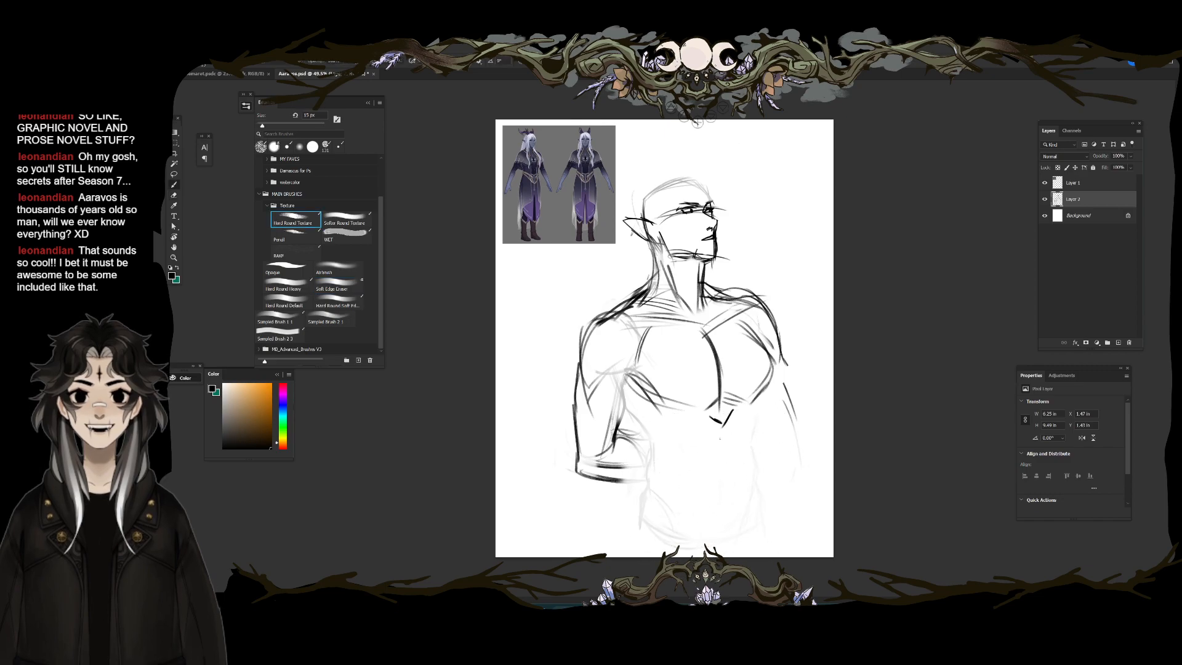
pyautogui.moveTo(723, 430); pyautogui.dragTo(729, 486)
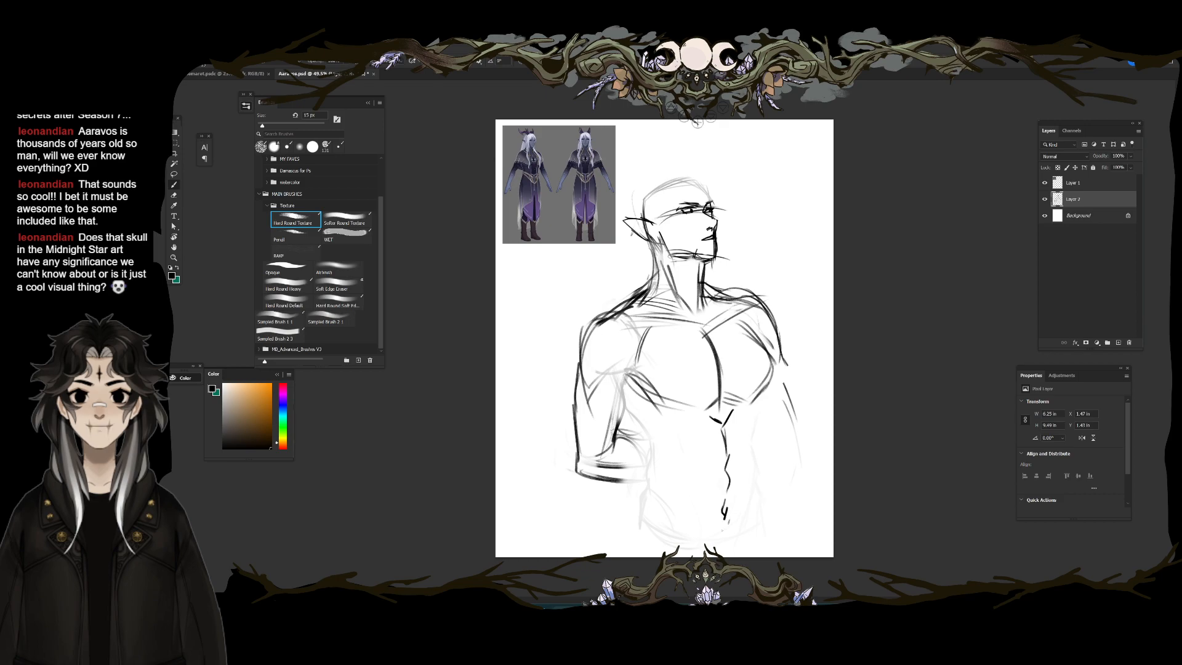
# Step: Scale the whole figure sketch down and move it up the canvas with Free Transform
pyautogui.hotkey('ctrl', 't')
pyautogui.moveTo(681, 556); pyautogui.dragTo(697, 445)
pyautogui.press('Return')
pyautogui.press('b')
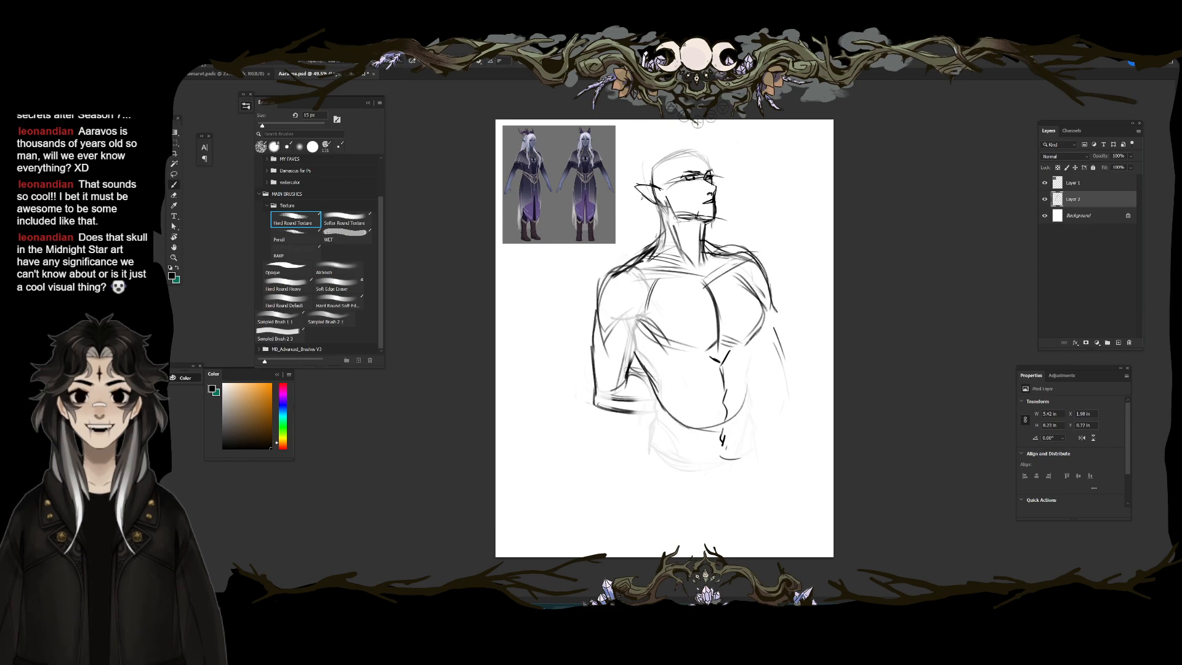
# Step: Sketch the pelvis with curved waist and hip lines, and rough in the upper thighs below it
pyautogui.moveTo(657, 414)
pyautogui.mouseDown()
pyautogui.moveTo(654, 397)
pyautogui.moveTo(676, 391)
pyautogui.moveTo(737, 400)
pyautogui.moveTo(748, 461)
pyautogui.mouseUp()
pyautogui.moveTo(643, 446); pyautogui.dragTo(748, 471)
pyautogui.moveTo(626, 449); pyautogui.dragTo(765, 459)
pyautogui.moveTo(679, 476); pyautogui.dragTo(774, 425)
pyautogui.moveTo(643, 475); pyautogui.dragTo(633, 528)
pyautogui.moveTo(629, 449); pyautogui.dragTo(641, 487)
pyautogui.moveTo(616, 425)
pyautogui.mouseDown()
pyautogui.moveTo(631, 490)
pyautogui.moveTo(764, 514)
pyautogui.mouseUp()
pyautogui.moveTo(641, 529)
pyautogui.mouseDown()
pyautogui.moveTo(777, 525)
pyautogui.moveTo(767, 553)
pyautogui.mouseUp()
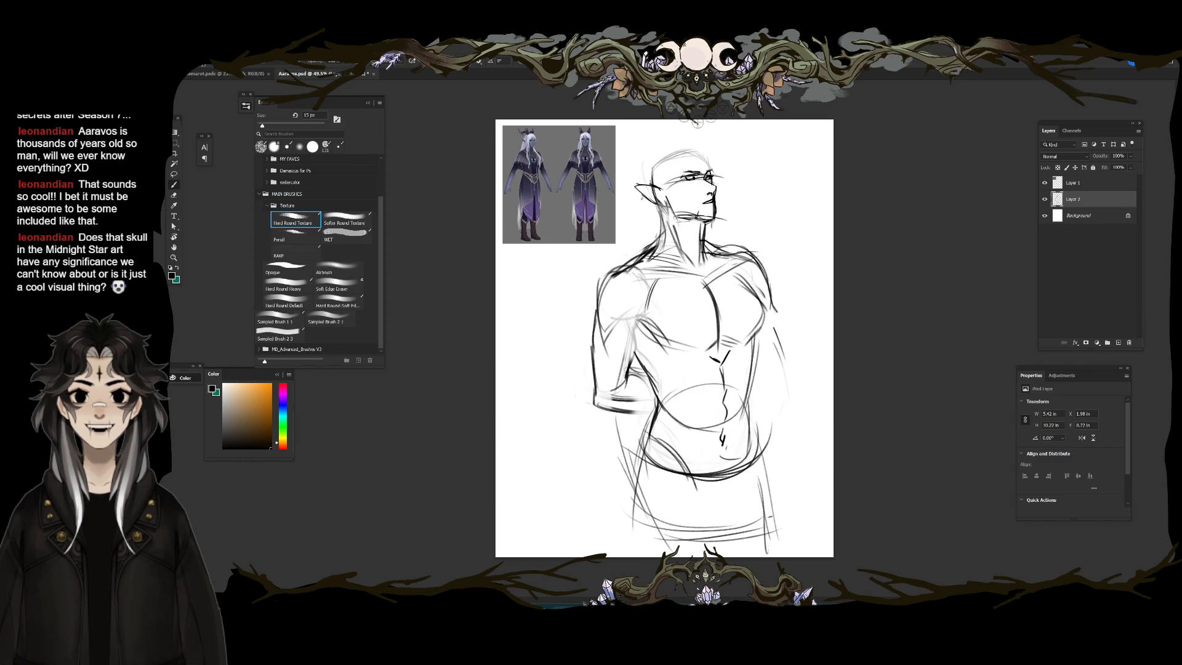
# Step: Lighten the neck and upper chest lines, and erase the inner and outer contours of the near upper arm
pyautogui.press('e')
pyautogui.moveTo(708, 219)
pyautogui.mouseDown()
pyautogui.moveTo(739, 221)
pyautogui.moveTo(704, 341)
pyautogui.mouseUp()
pyautogui.press('b')
pyautogui.press('e')
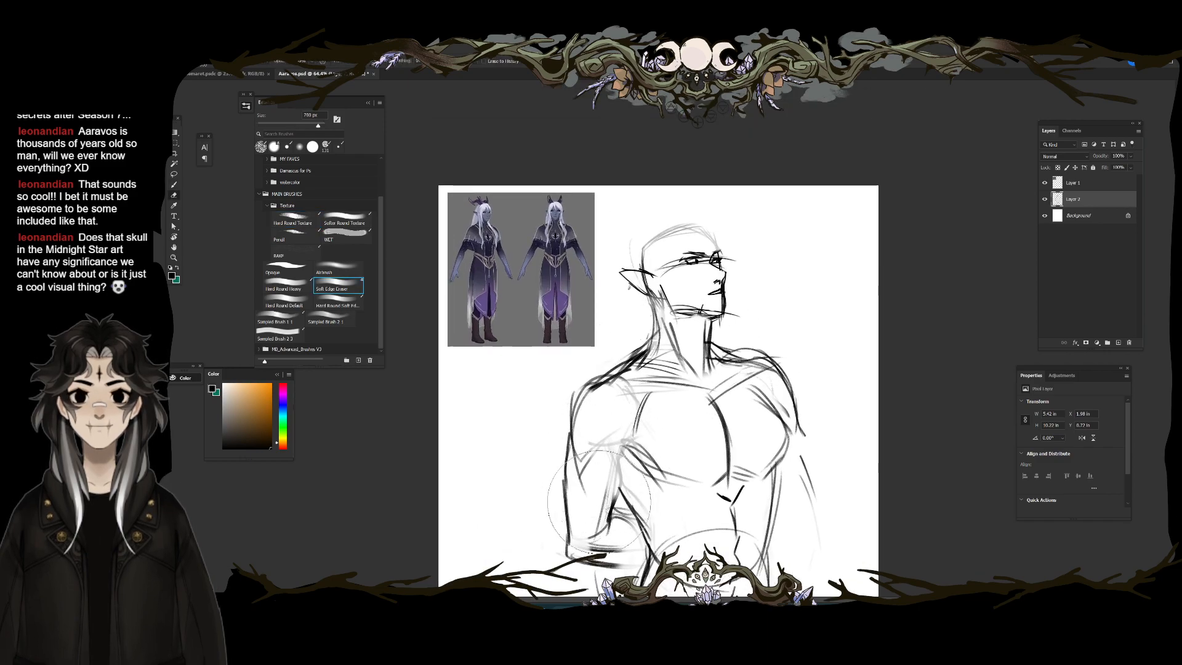
pyautogui.moveTo(616, 449); pyautogui.dragTo(612, 515)
pyautogui.press('b')
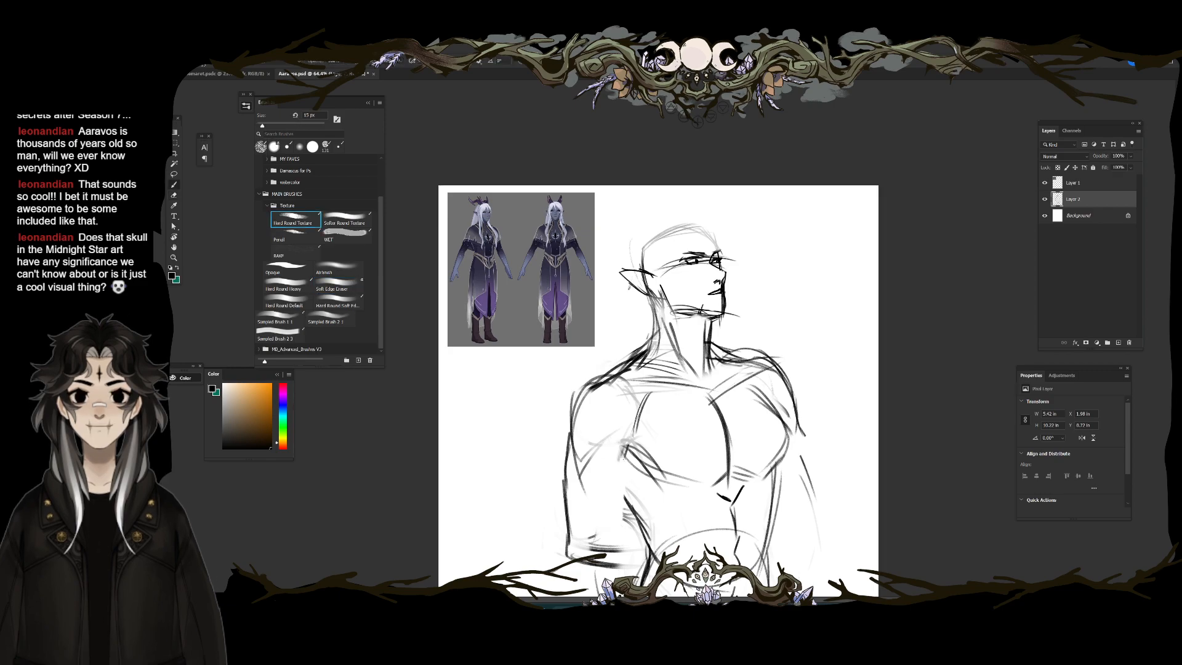
pyautogui.press('e')
pyautogui.moveTo(567, 435); pyautogui.dragTo(575, 516)
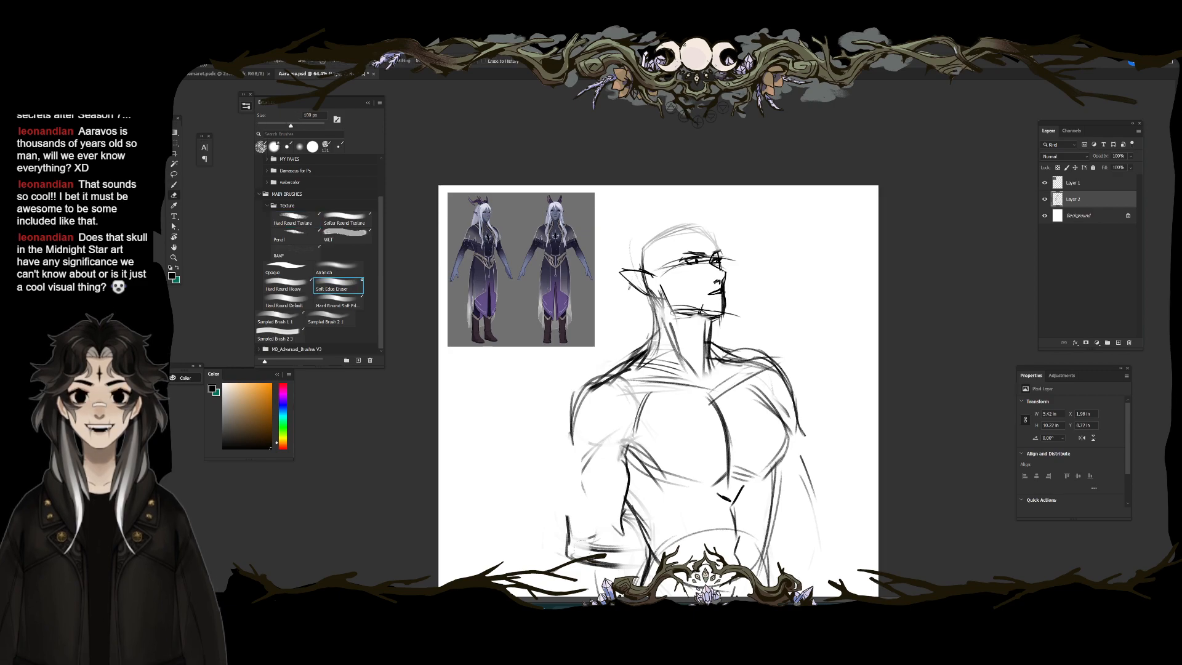
# Step: Redraw the near shoulder as a rounded form, outline the upper arm, and add an oval at the crook of the elbow
pyautogui.press('b')
pyautogui.moveTo(581, 387)
pyautogui.mouseDown()
pyautogui.moveTo(578, 466)
pyautogui.moveTo(595, 465)
pyautogui.mouseUp()
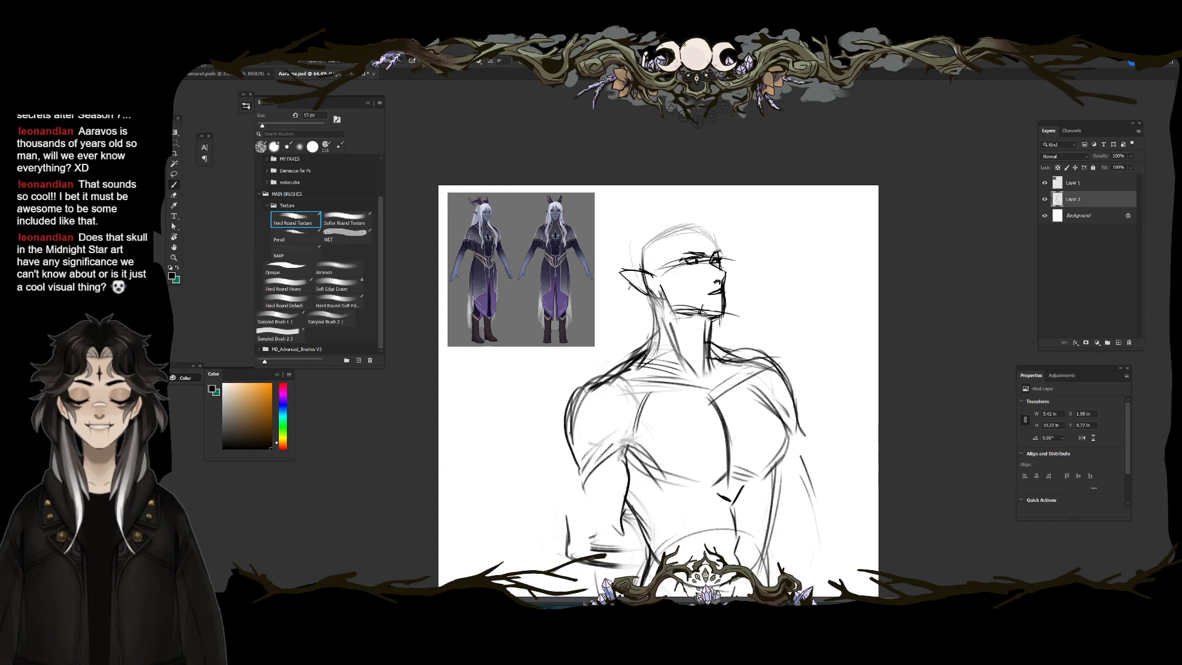
pyautogui.moveTo(635, 390); pyautogui.dragTo(615, 422)
pyautogui.moveTo(572, 471)
pyautogui.mouseDown()
pyautogui.moveTo(561, 531)
pyautogui.moveTo(572, 549)
pyautogui.moveTo(569, 518)
pyautogui.mouseUp()
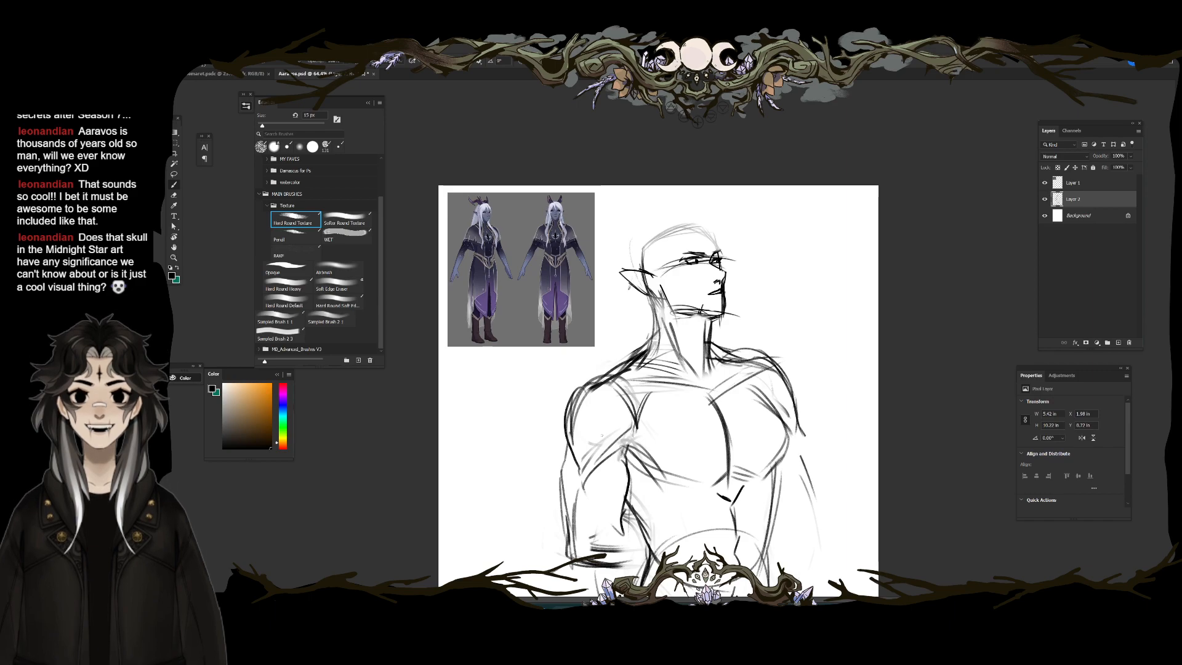
pyautogui.moveTo(613, 514)
pyautogui.mouseDown()
pyautogui.moveTo(601, 529)
pyautogui.moveTo(637, 534)
pyautogui.mouseUp()
pyautogui.moveTo(573, 432); pyautogui.dragTo(572, 556)
pyautogui.moveTo(570, 409); pyautogui.dragTo(561, 549)
# Step: Erase the messy lines between the neck and near shoulder, and redraw the slope as a clean curve
pyautogui.press('e')
pyautogui.moveTo(624, 374); pyautogui.dragTo(658, 331)
pyautogui.moveTo(643, 379); pyautogui.dragTo(617, 390)
pyautogui.press('b')
pyautogui.moveTo(654, 326); pyautogui.dragTo(645, 349)
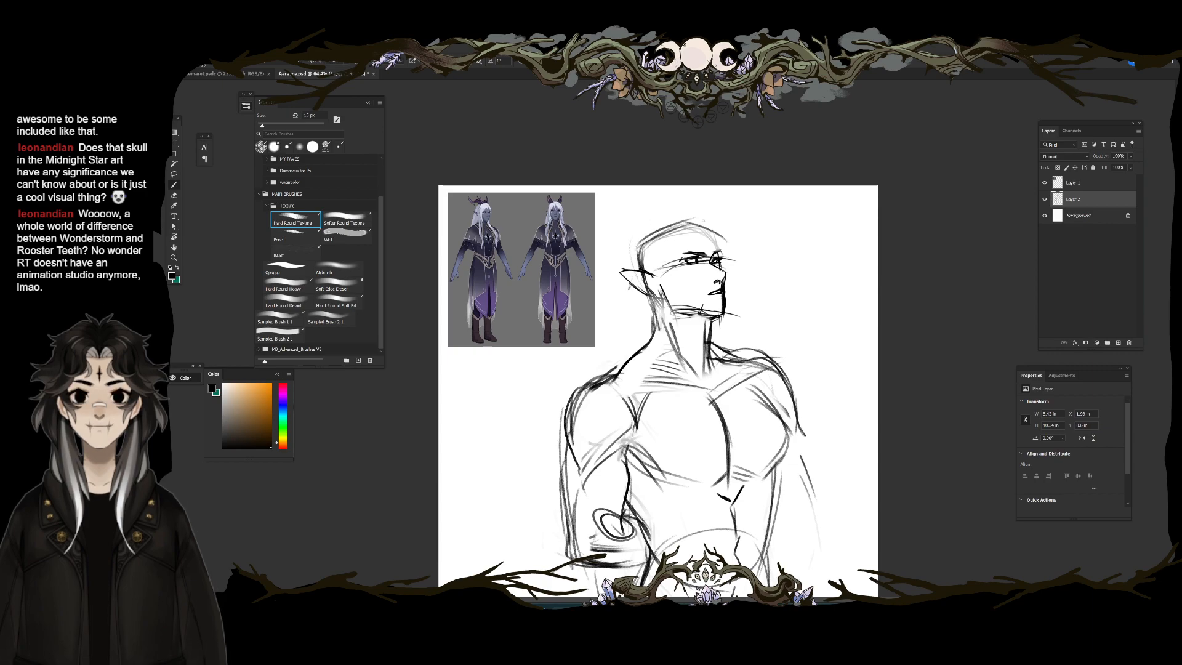
# Step: Add guide lines along the forehead and down the front of the face, and lighten the overlap near the brow
pyautogui.moveTo(723, 250); pyautogui.dragTo(699, 203)
pyautogui.moveTo(726, 251); pyautogui.dragTo(718, 387)
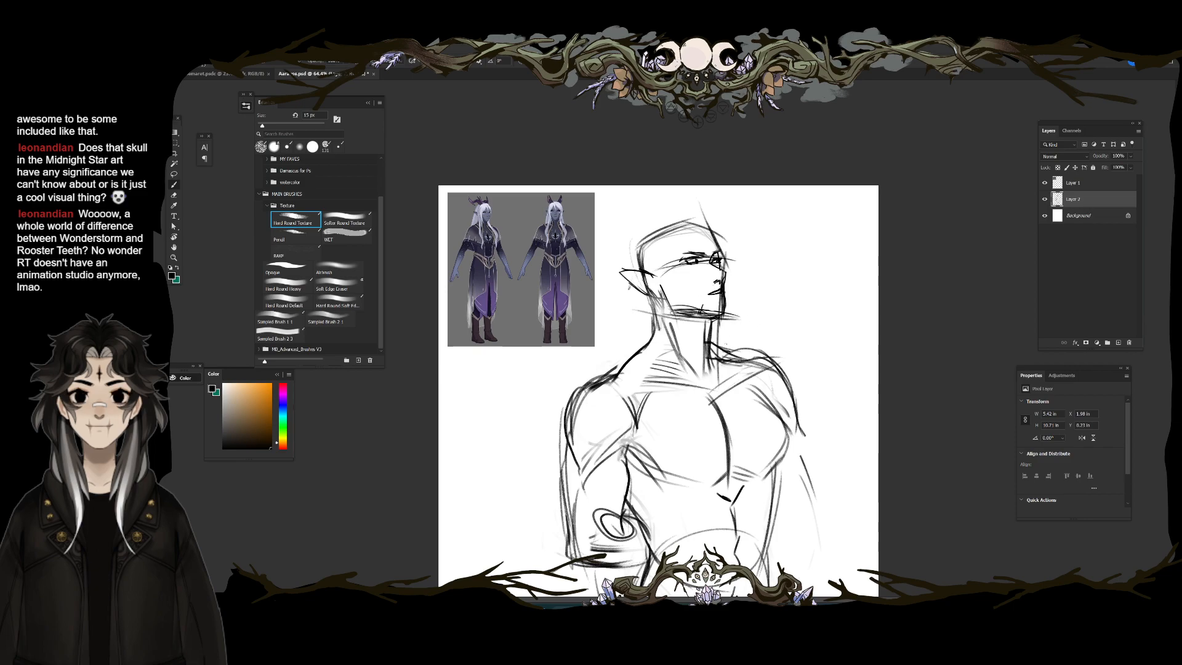
pyautogui.keyDown('alt'); pyautogui.click(763, 282); pyautogui.keyUp('alt')
pyautogui.keyDown('ctrl'); pyautogui.click(719, 275); pyautogui.keyUp('ctrl')
pyautogui.press('e')
pyautogui.moveTo(703, 266); pyautogui.dragTo(742, 243)
pyautogui.press('b')
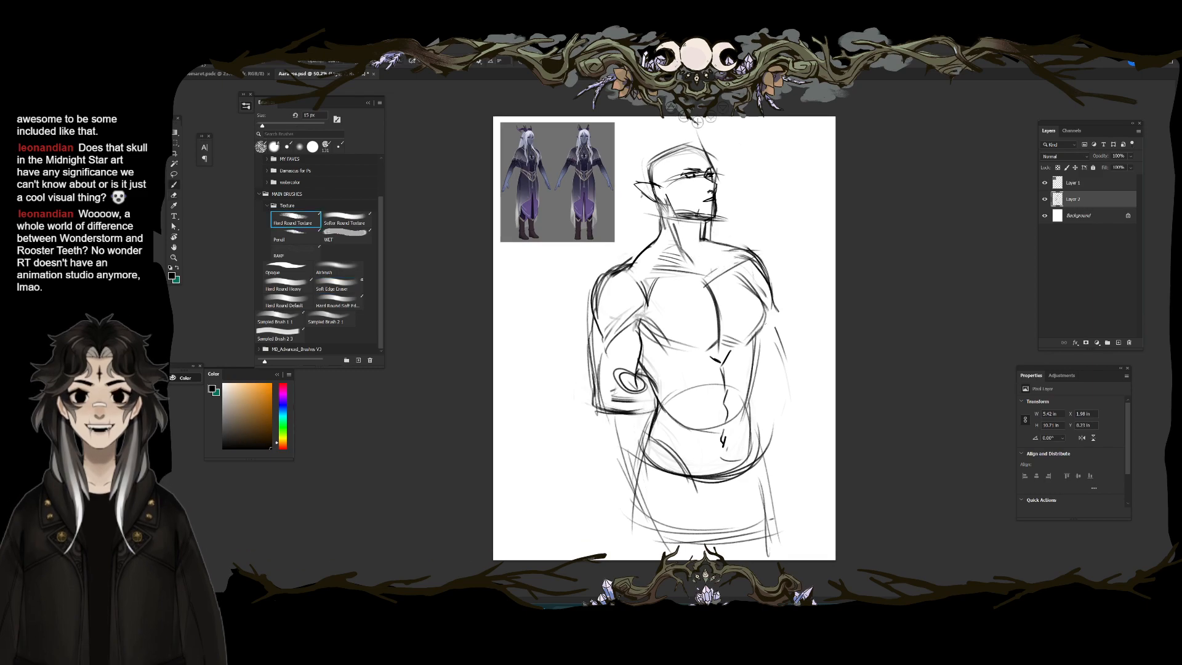
# Step: Draw a collarbone guide line across the shoulders and reinforce the near waist and hip contours
pyautogui.moveTo(625, 274)
pyautogui.mouseDown()
pyautogui.moveTo(759, 254)
pyautogui.moveTo(695, 287)
pyautogui.mouseUp()
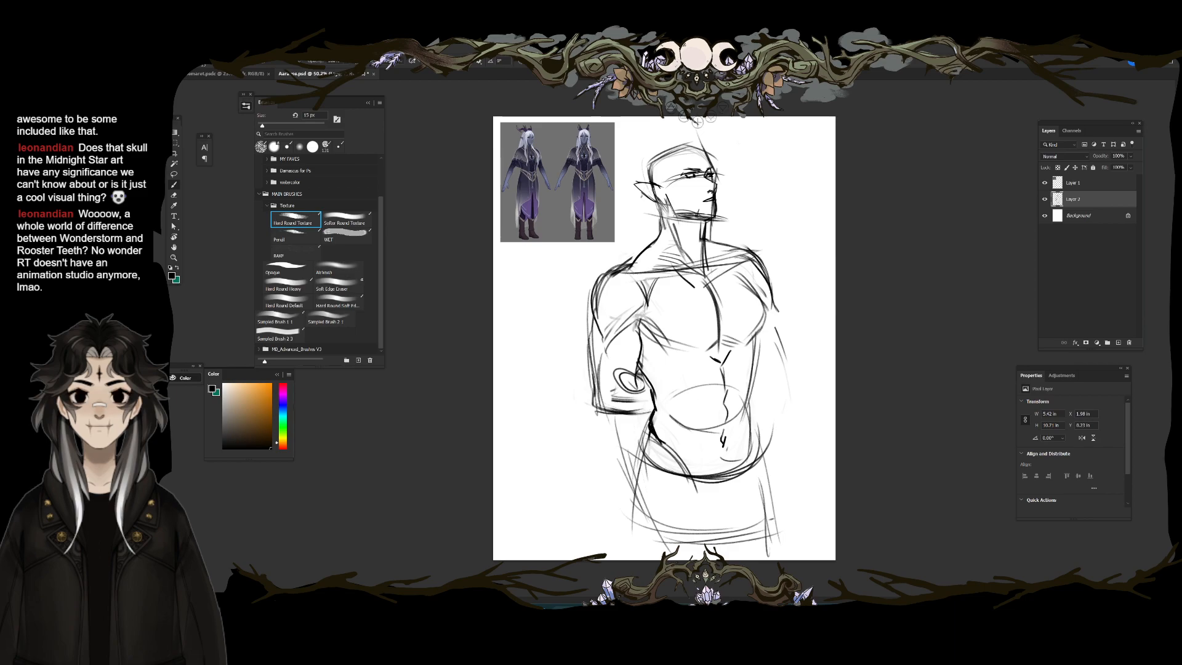
pyautogui.moveTo(621, 439); pyautogui.dragTo(763, 425)
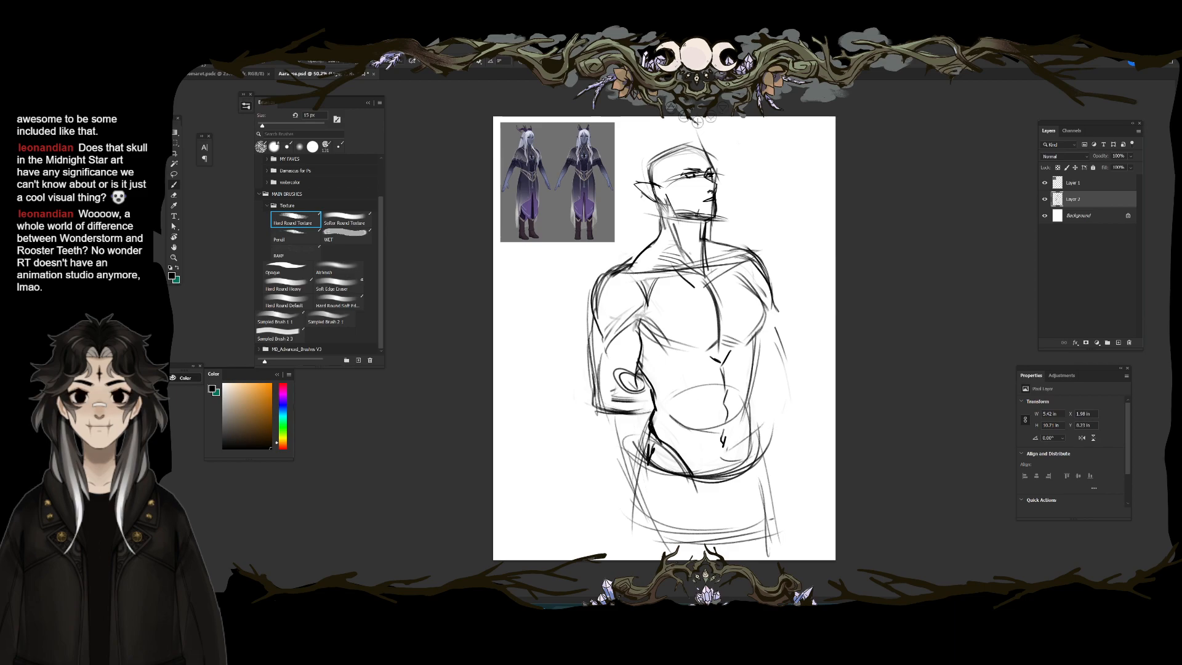
# Step: Sketch long curved hair locks blowing forward from the forehead and past the face
pyautogui.scroll(3, 702, 149)
pyautogui.scroll(3, 701, 149)
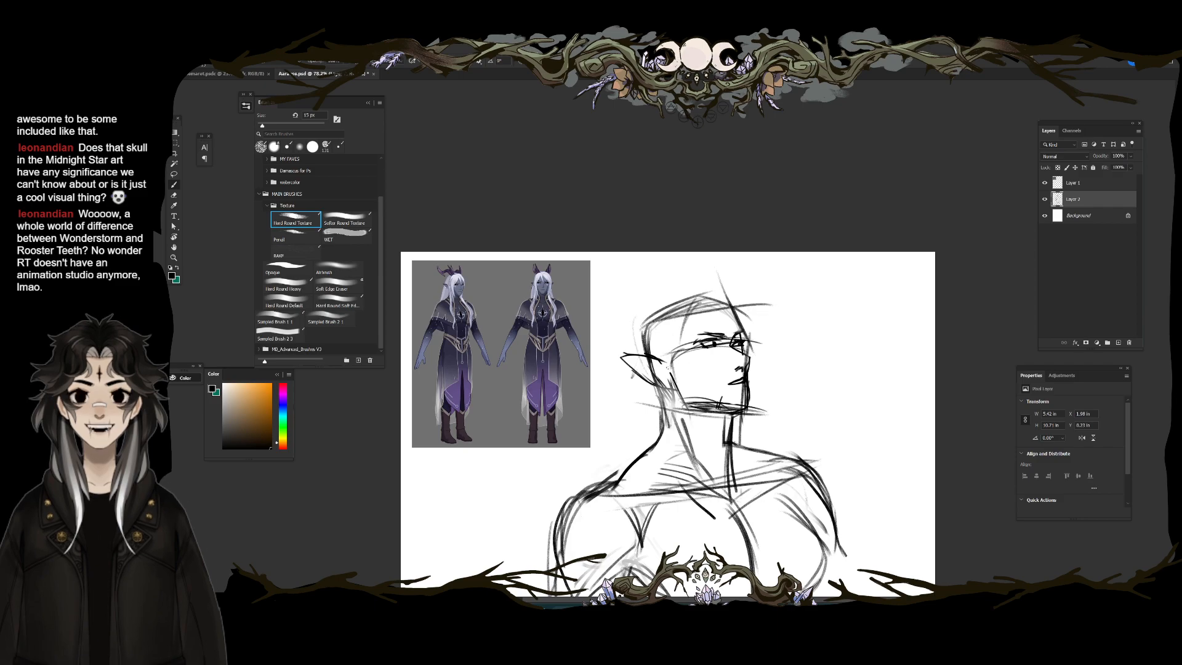
pyautogui.press(']')
pyautogui.moveTo(717, 295)
pyautogui.mouseDown()
pyautogui.moveTo(758, 277)
pyautogui.moveTo(748, 293)
pyautogui.moveTo(785, 312)
pyautogui.moveTo(762, 299)
pyautogui.moveTo(794, 355)
pyautogui.moveTo(789, 340)
pyautogui.moveTo(824, 367)
pyautogui.mouseUp()
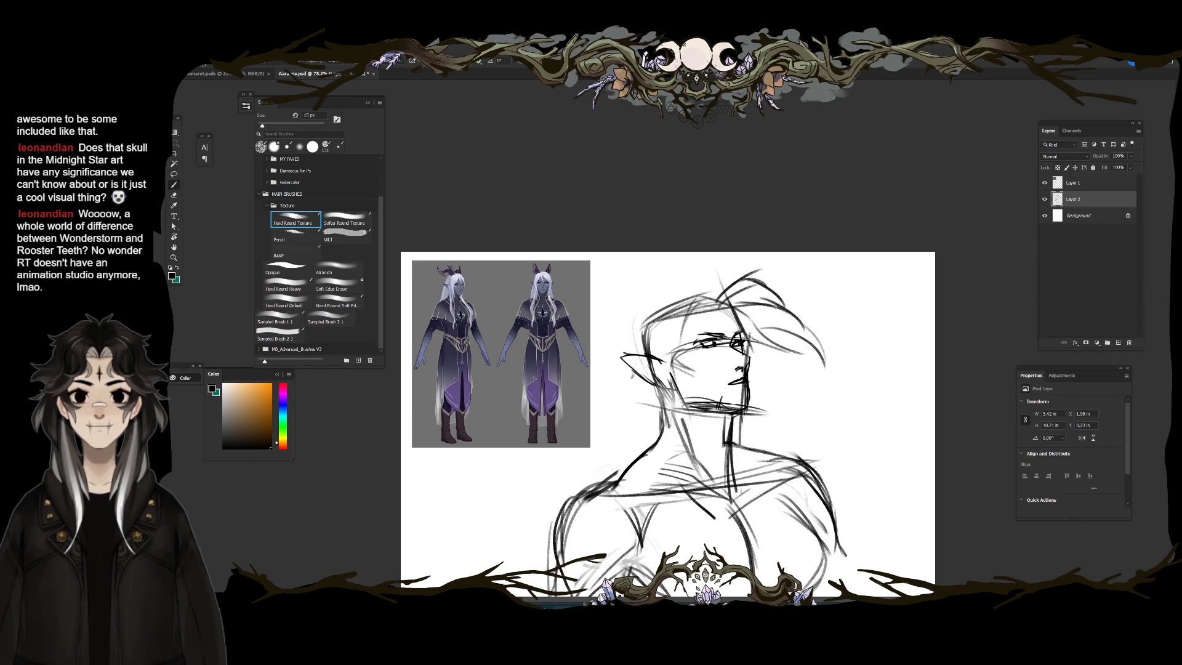
pyautogui.moveTo(796, 317); pyautogui.dragTo(847, 372)
pyautogui.moveTo(756, 349)
pyautogui.mouseDown()
pyautogui.moveTo(818, 388)
pyautogui.moveTo(816, 404)
pyautogui.mouseUp()
pyautogui.moveTo(756, 359)
pyautogui.mouseDown()
pyautogui.moveTo(794, 348)
pyautogui.moveTo(829, 404)
pyautogui.mouseUp()
pyautogui.moveTo(811, 450)
pyautogui.mouseDown()
pyautogui.moveTo(777, 404)
pyautogui.moveTo(810, 452)
pyautogui.mouseUp()
pyautogui.moveTo(799, 407); pyautogui.dragTo(855, 473)
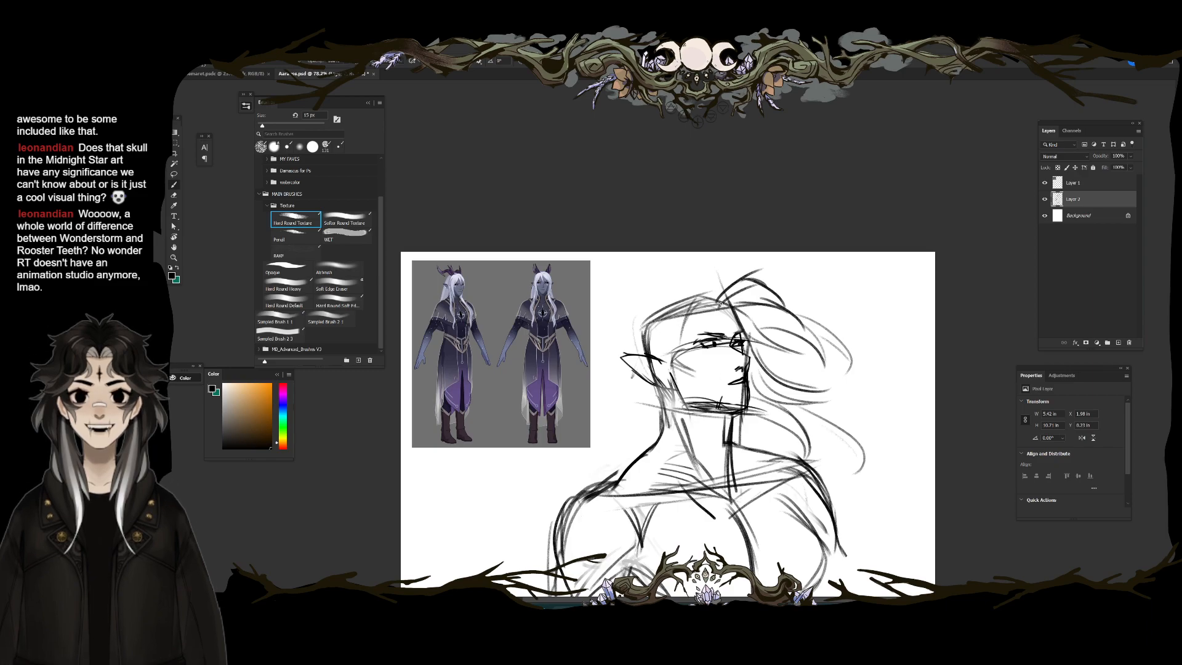
# Step: Erase the high sweep of hair above the forehead, and draw shorter strands falling from the hairline over the brow
pyautogui.press('[')
pyautogui.moveTo(717, 306); pyautogui.dragTo(737, 339)
pyautogui.moveTo(707, 295); pyautogui.dragTo(721, 329)
pyautogui.press('e')
pyautogui.moveTo(702, 271); pyautogui.dragTo(838, 339)
pyautogui.press('b')
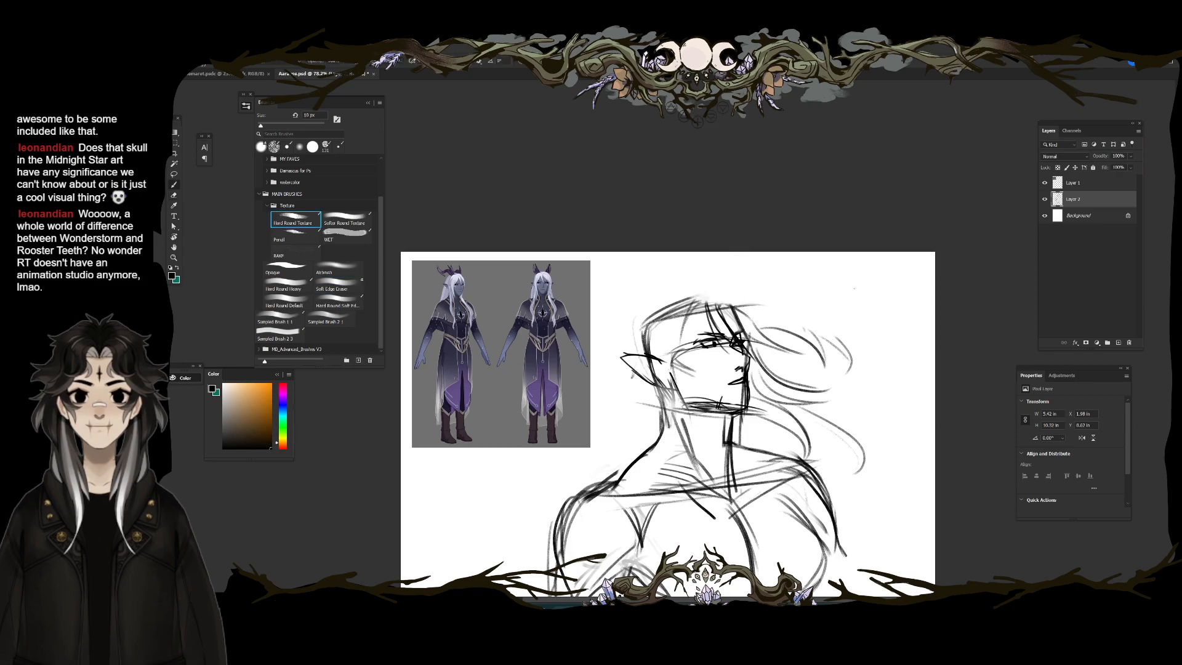
pyautogui.moveTo(703, 299)
pyautogui.mouseDown()
pyautogui.moveTo(770, 302)
pyautogui.moveTo(763, 334)
pyautogui.mouseUp()
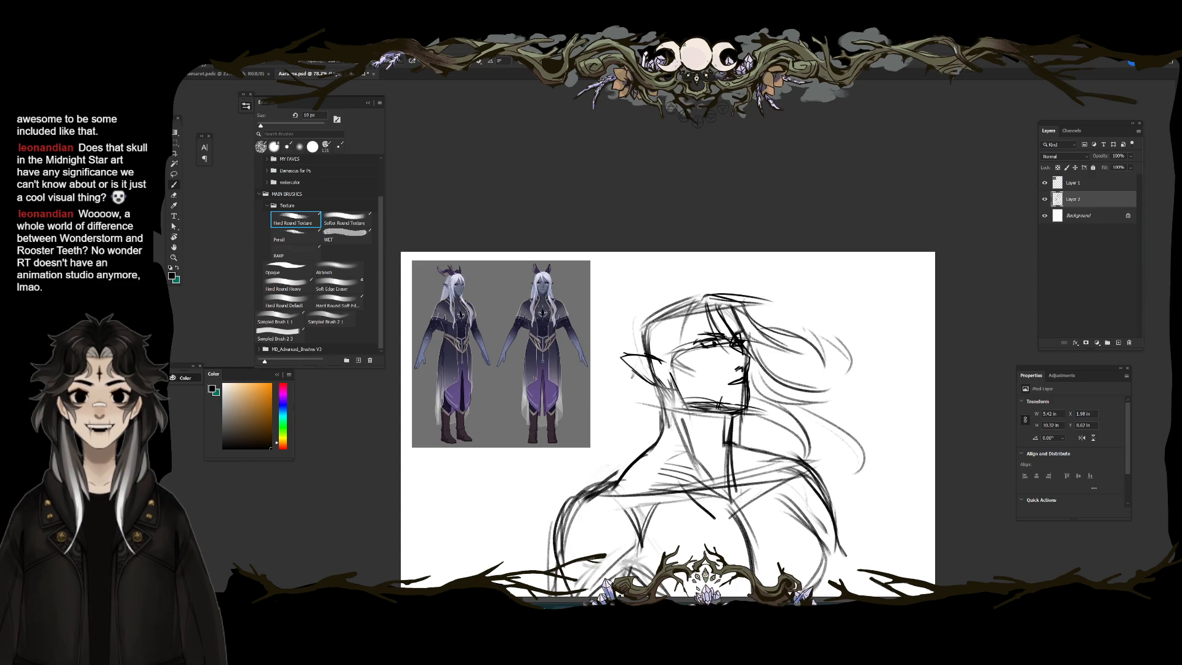
# Step: Sketch hair strands down the side of the face beside the ear and over the crown
pyautogui.press(']')
pyautogui.moveTo(702, 343)
pyautogui.mouseDown()
pyautogui.moveTo(670, 374)
pyautogui.moveTo(695, 439)
pyautogui.mouseUp()
pyautogui.moveTo(683, 368); pyautogui.dragTo(693, 398)
pyautogui.moveTo(648, 313); pyautogui.dragTo(704, 289)
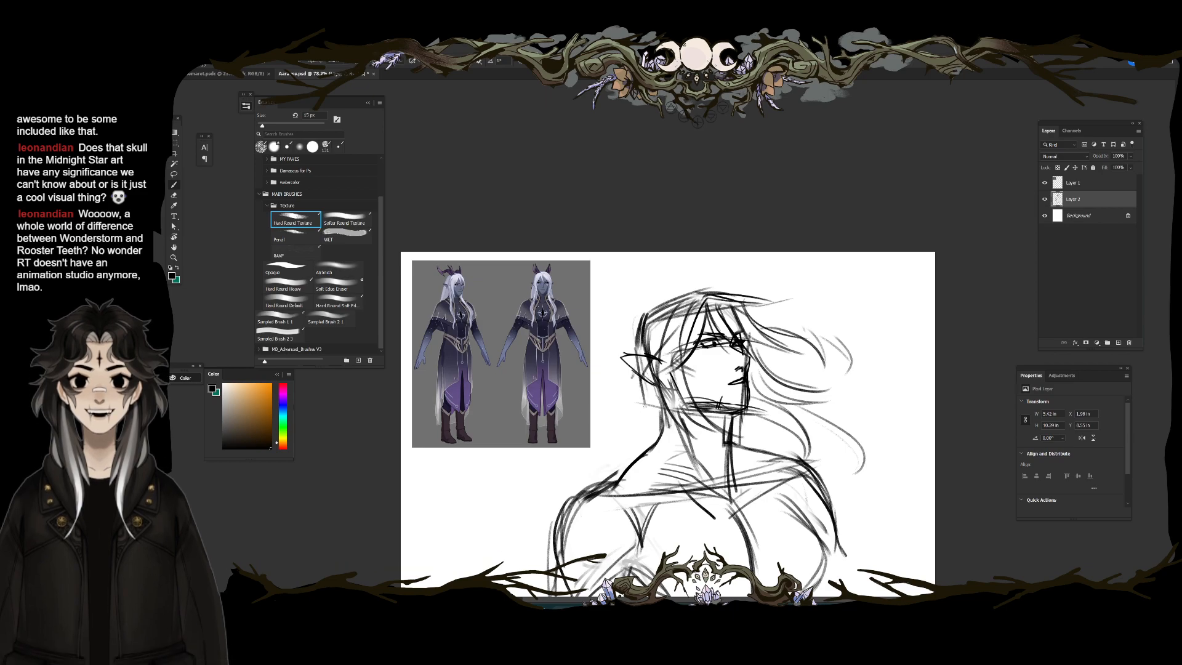
# Step: Draw long hair strands falling behind the ear and neck toward the near shoulder
pyautogui.moveTo(637, 409); pyautogui.dragTo(627, 442)
pyautogui.moveTo(644, 374); pyautogui.dragTo(630, 456)
pyautogui.moveTo(628, 415); pyautogui.dragTo(610, 458)
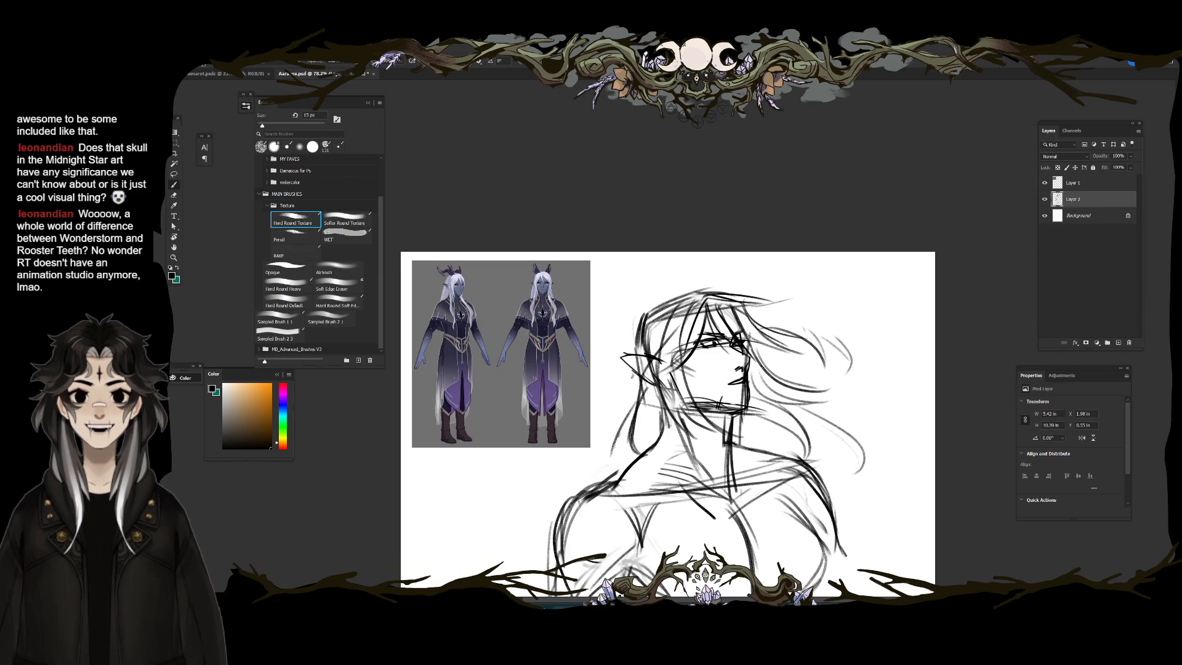
pyautogui.moveTo(633, 418); pyautogui.dragTo(626, 463)
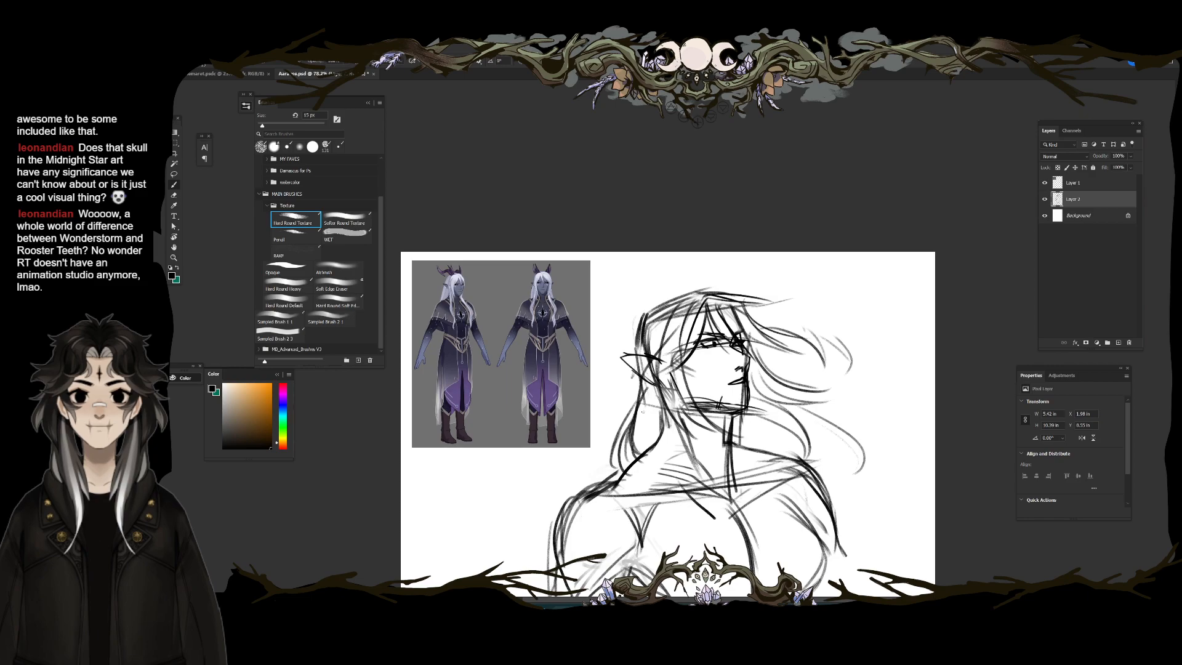
# Step: Sketch sweeping hair locks blowing out in front of the neck, and shift the figure sketch left on the canvas
pyautogui.moveTo(745, 433)
pyautogui.mouseDown()
pyautogui.moveTo(818, 436)
pyautogui.moveTo(867, 370)
pyautogui.mouseUp()
pyautogui.moveTo(900, 354)
pyautogui.mouseDown()
pyautogui.moveTo(867, 368)
pyautogui.moveTo(824, 464)
pyautogui.mouseUp()
pyautogui.moveTo(863, 407); pyautogui.dragTo(841, 501)
pyautogui.moveTo(862, 446); pyautogui.dragTo(834, 440)
pyautogui.moveTo(723, 382); pyautogui.dragTo(676, 383)
pyautogui.moveTo(660, 326); pyautogui.dragTo(670, 328)
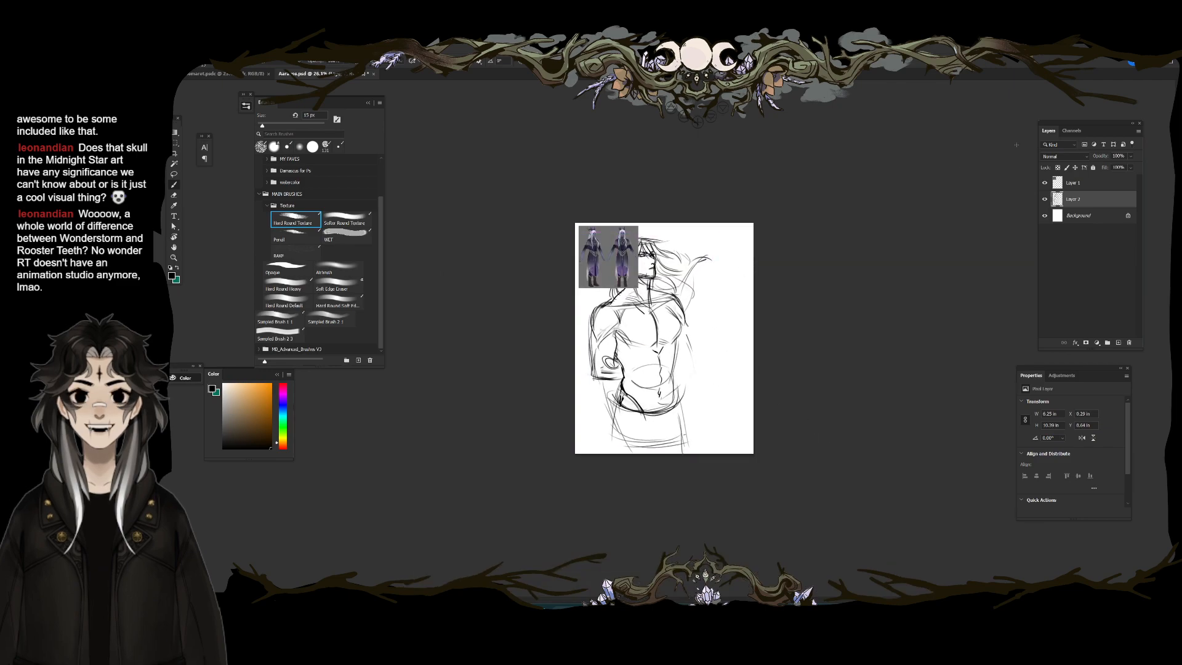
# Step: Scale down the two-figure reference image in the upper corner of the canvas, clearing the character's head
pyautogui.click(1070, 183)
pyautogui.hotkey('ctrl', 't')
pyautogui.moveTo(639, 287); pyautogui.dragTo(610, 269)
pyautogui.press('Return')
pyautogui.press('b')
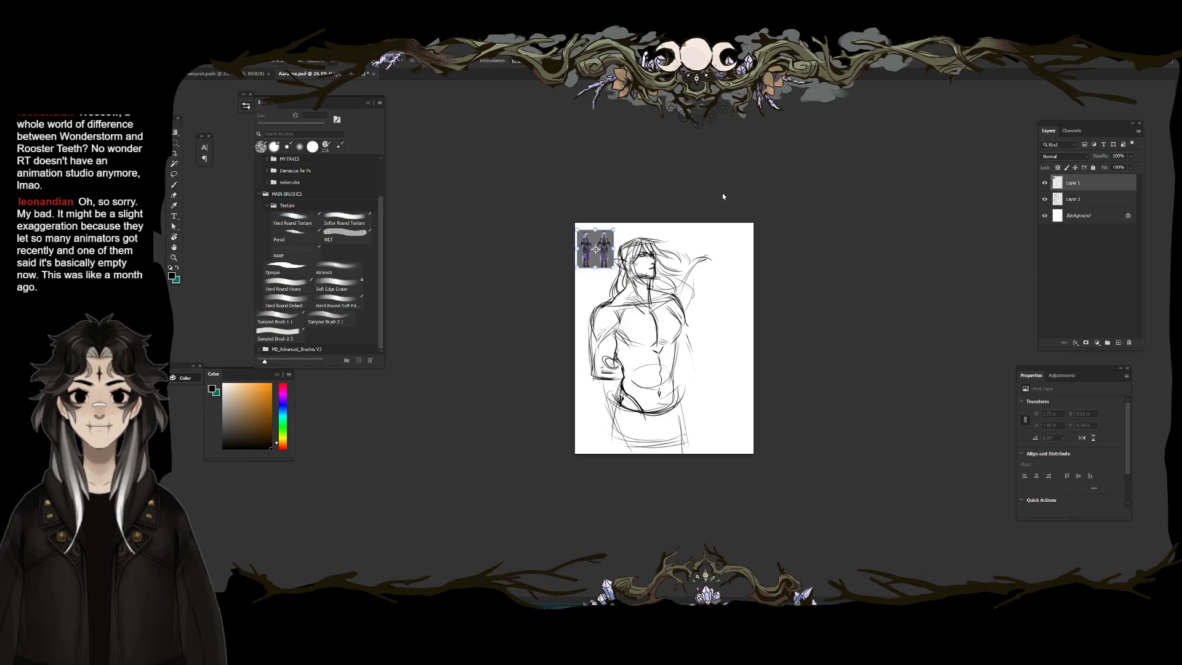
# Step: Scale the figure sketch down slightly and shift it toward the canvas centre, with the layer list moved closer to the canvas
pyautogui.click(1075, 199)
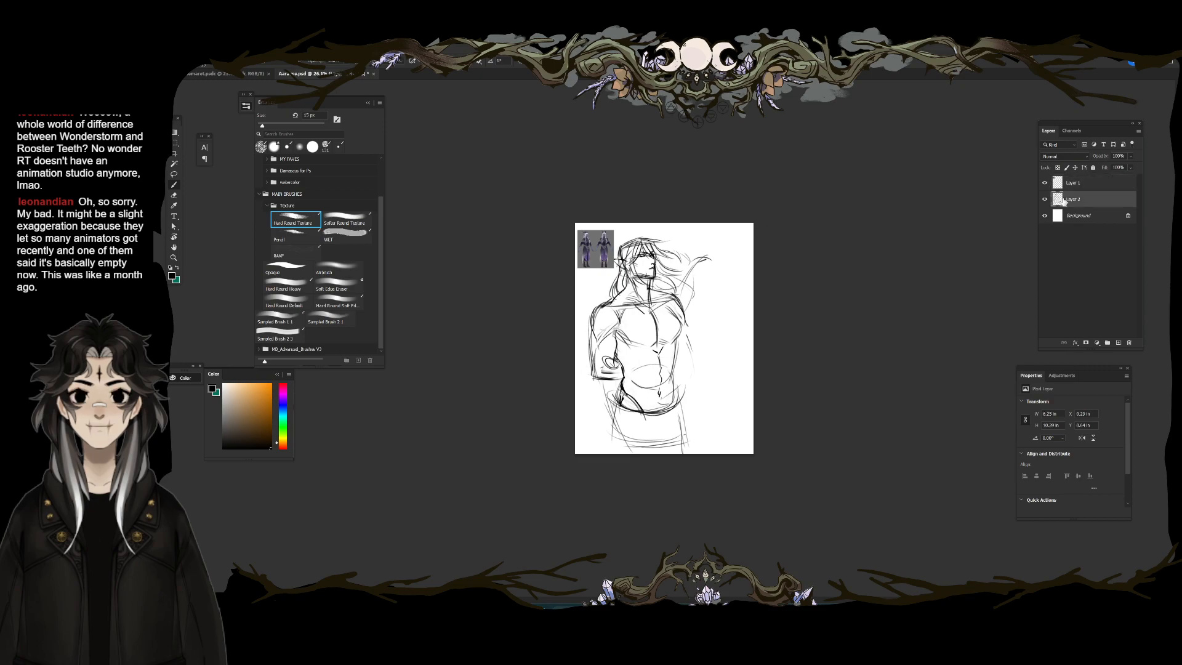
pyautogui.moveTo(1093, 124); pyautogui.dragTo(907, 143)
pyautogui.hotkey('ctrl', 't')
pyautogui.moveTo(657, 271); pyautogui.dragTo(679, 282)
pyautogui.press('Return')
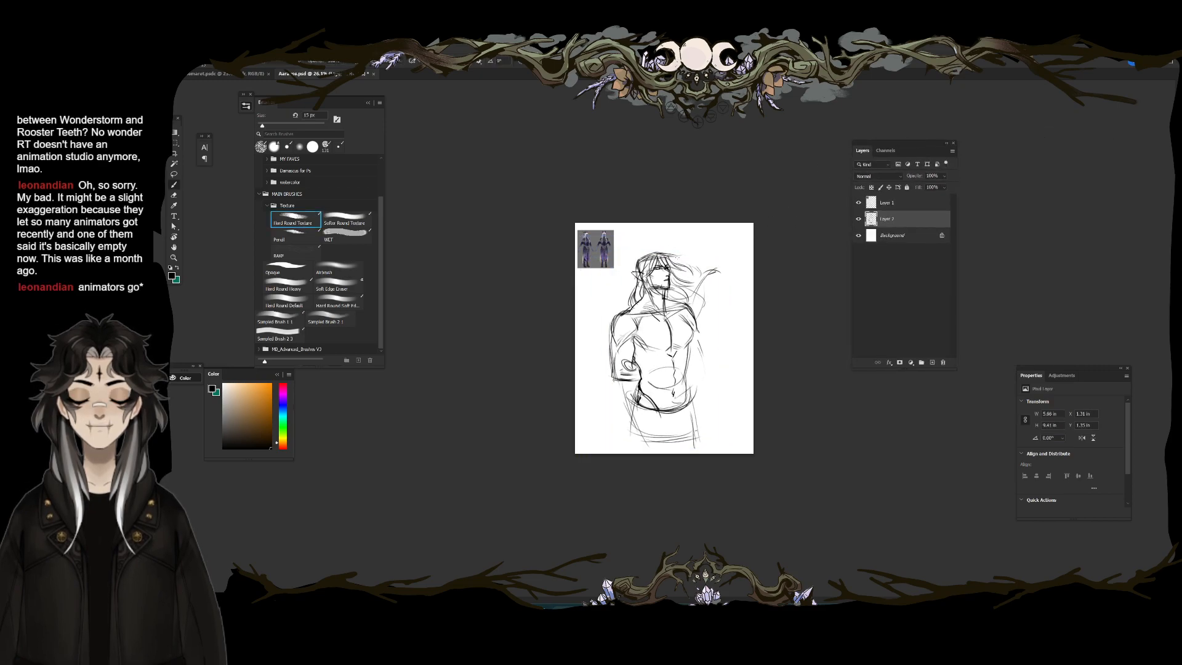
# Step: Sketch a large curved horn behind the head and smaller pointed horns rising from the crown
pyautogui.scroll(3, 644, 246)
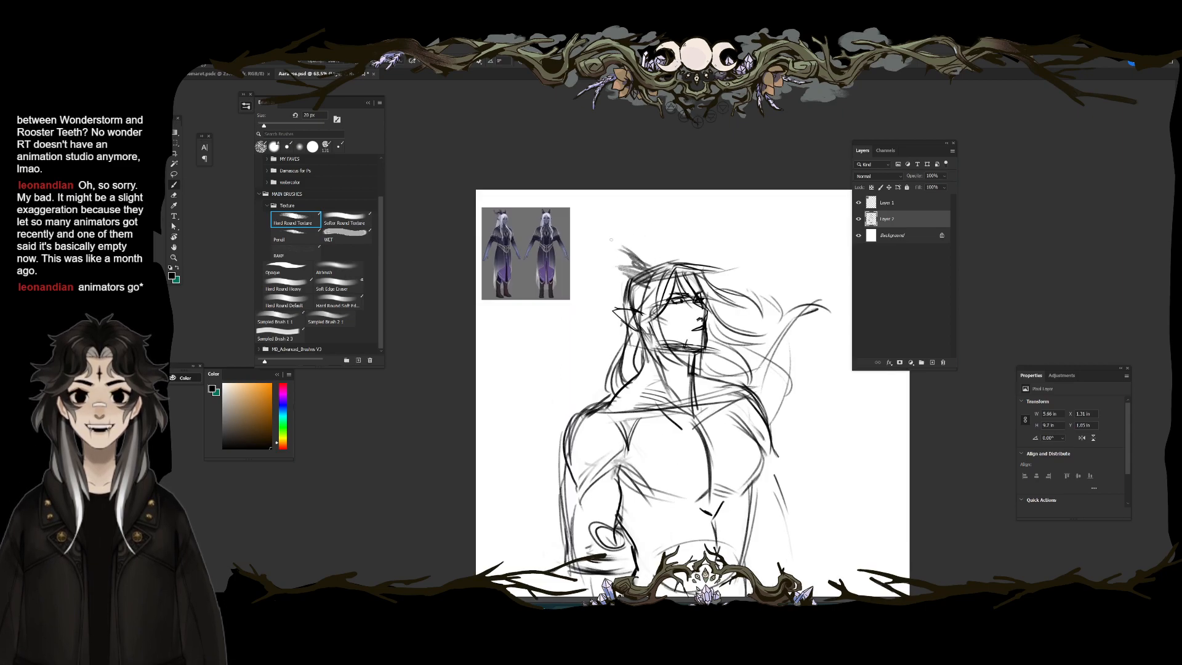
pyautogui.moveTo(648, 270)
pyautogui.mouseDown()
pyautogui.moveTo(607, 239)
pyautogui.moveTo(601, 275)
pyautogui.moveTo(585, 274)
pyautogui.moveTo(594, 298)
pyautogui.moveTo(629, 256)
pyautogui.mouseUp()
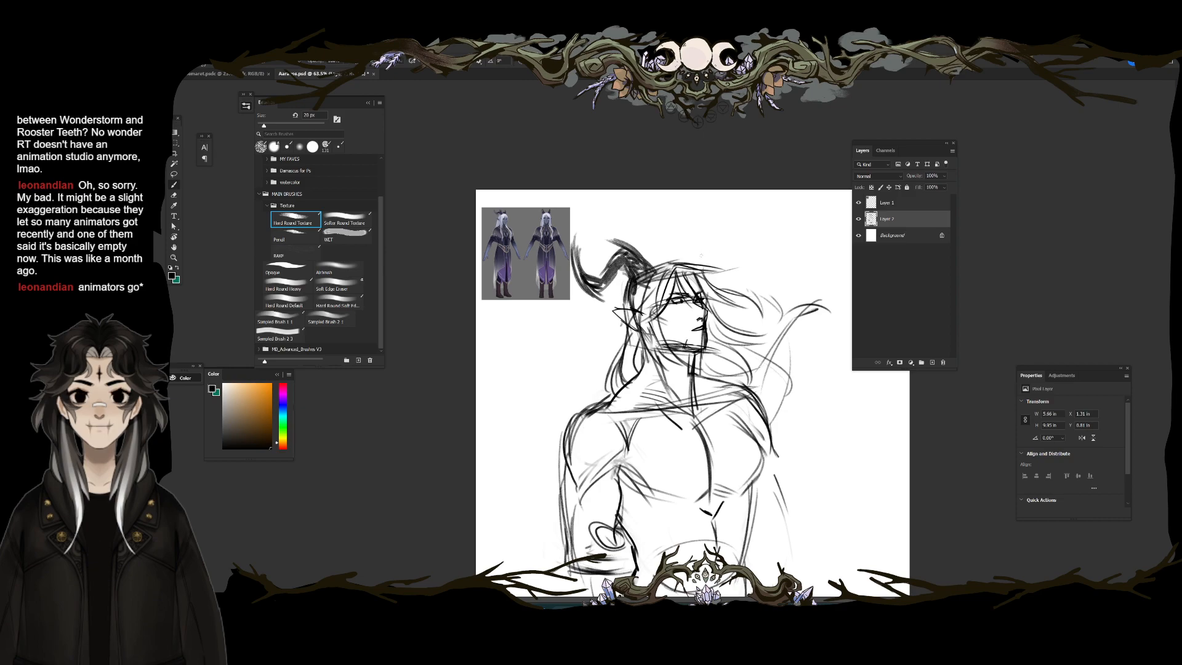
pyautogui.moveTo(696, 262)
pyautogui.mouseDown()
pyautogui.moveTo(688, 230)
pyautogui.moveTo(689, 243)
pyautogui.moveTo(642, 224)
pyautogui.mouseUp()
pyautogui.moveTo(657, 264); pyautogui.dragTo(647, 246)
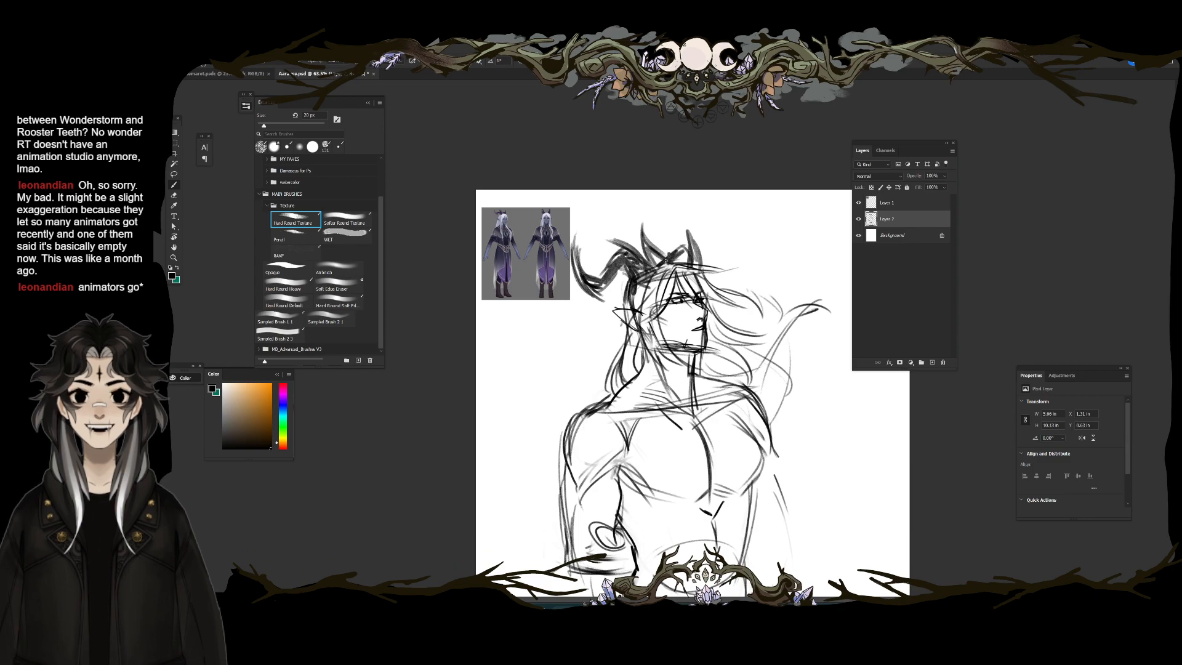
# Step: Fade the old strands at the hairline, and redraw finer hair strands falling over the forehead and brow
pyautogui.moveTo(683, 268)
pyautogui.mouseDown()
pyautogui.moveTo(656, 304)
pyautogui.moveTo(703, 333)
pyautogui.moveTo(660, 344)
pyautogui.mouseUp()
pyautogui.press('e')
pyautogui.press('b')
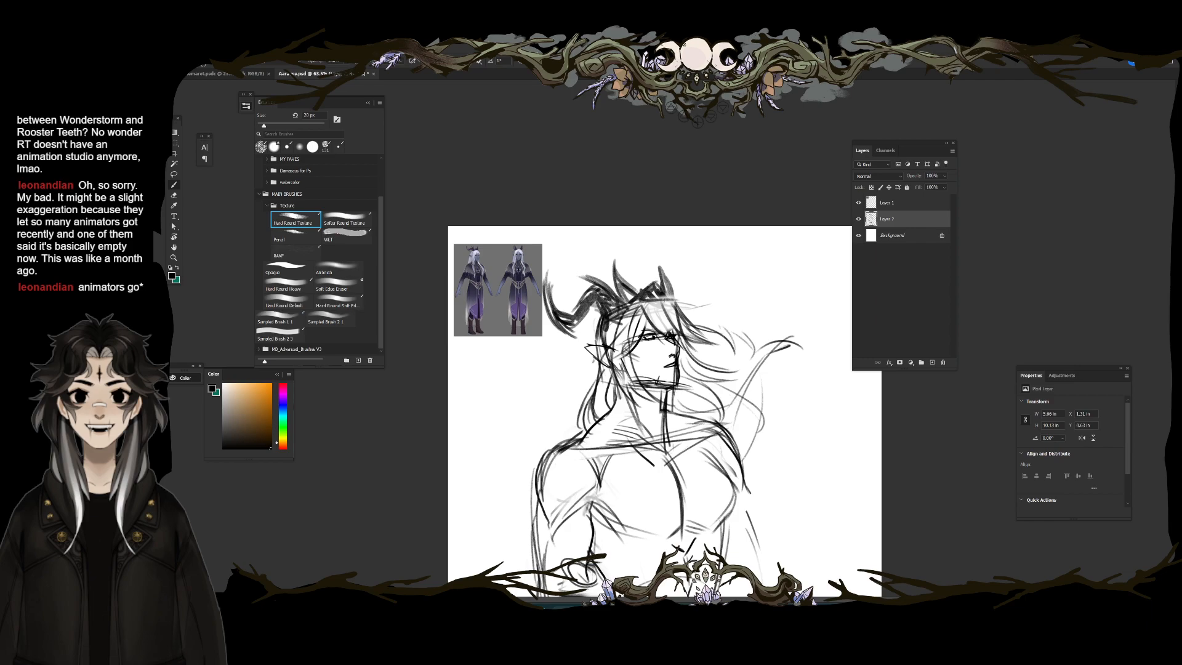
pyautogui.scroll(3, 652, 320)
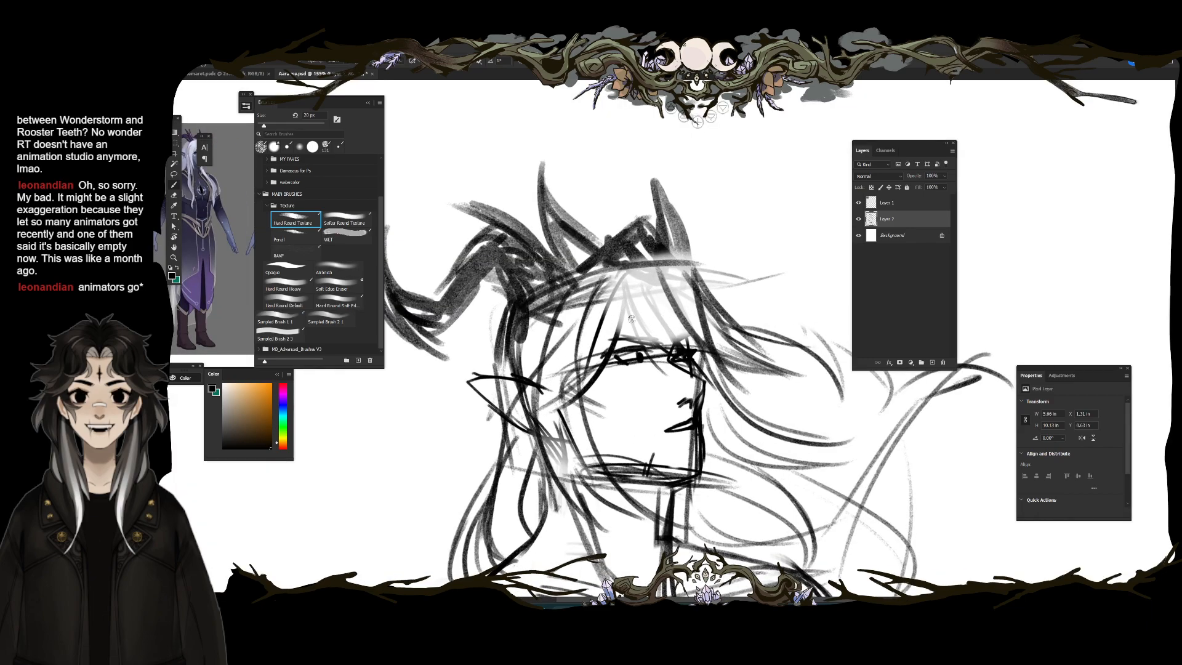
pyautogui.moveTo(629, 280); pyautogui.dragTo(619, 347)
pyautogui.press('[')
pyautogui.moveTo(659, 295); pyautogui.dragTo(627, 379)
pyautogui.moveTo(662, 272)
pyautogui.mouseDown()
pyautogui.moveTo(625, 391)
pyautogui.moveTo(664, 400)
pyautogui.mouseUp()
pyautogui.moveTo(672, 318); pyautogui.dragTo(751, 372)
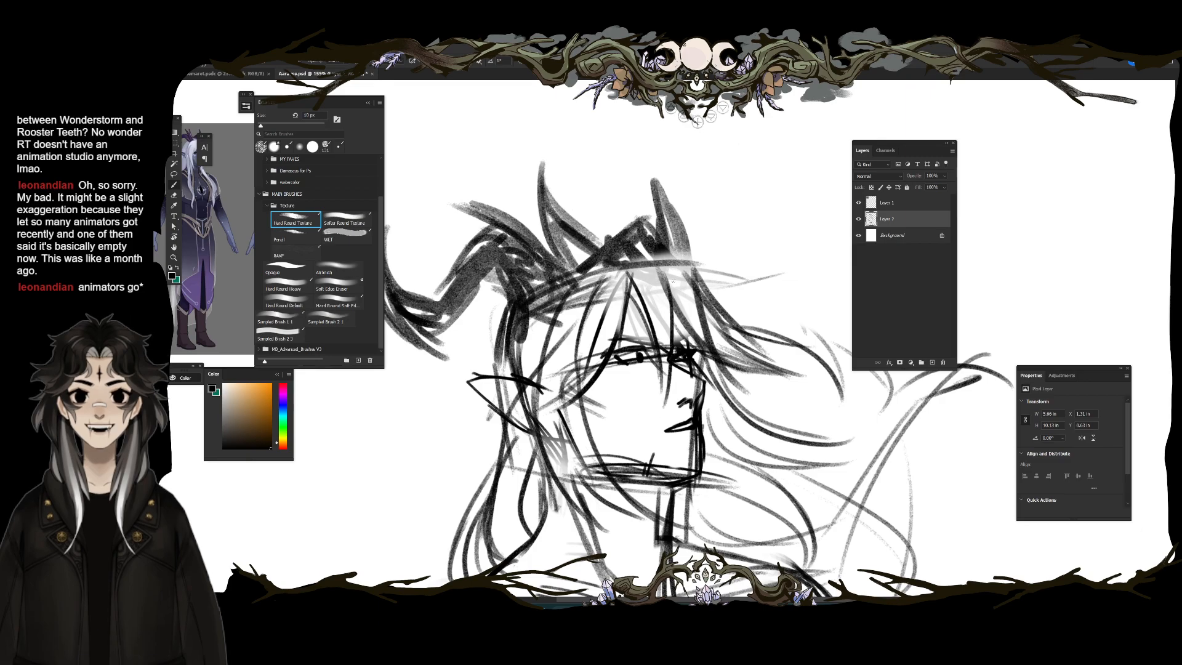
# Step: Draw strands sweeping forward from the brow, and a long lock blowing out ahead of the face with a curled tip
pyautogui.moveTo(697, 266)
pyautogui.mouseDown()
pyautogui.moveTo(764, 306)
pyautogui.moveTo(773, 326)
pyautogui.moveTo(762, 353)
pyautogui.moveTo(825, 373)
pyautogui.mouseUp()
pyautogui.moveTo(727, 368)
pyautogui.mouseDown()
pyautogui.moveTo(788, 406)
pyautogui.moveTo(799, 434)
pyautogui.moveTo(778, 421)
pyautogui.moveTo(776, 400)
pyautogui.moveTo(714, 379)
pyautogui.mouseUp()
pyautogui.moveTo(641, 425)
pyautogui.mouseDown()
pyautogui.moveTo(717, 420)
pyautogui.moveTo(707, 415)
pyautogui.moveTo(783, 330)
pyautogui.moveTo(672, 430)
pyautogui.moveTo(767, 386)
pyautogui.moveTo(837, 426)
pyautogui.mouseUp()
pyautogui.press('[')
pyautogui.press('[')
pyautogui.moveTo(742, 382); pyautogui.dragTo(839, 422)
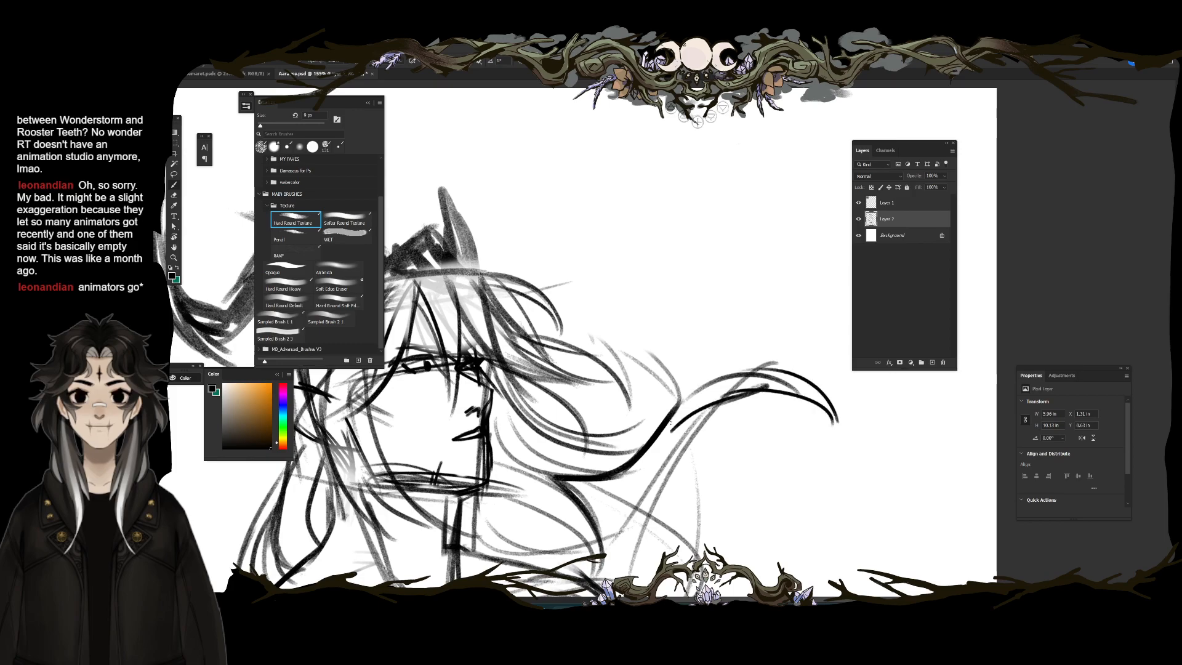
pyautogui.moveTo(689, 397)
pyautogui.mouseDown()
pyautogui.moveTo(819, 358)
pyautogui.moveTo(841, 391)
pyautogui.mouseUp()
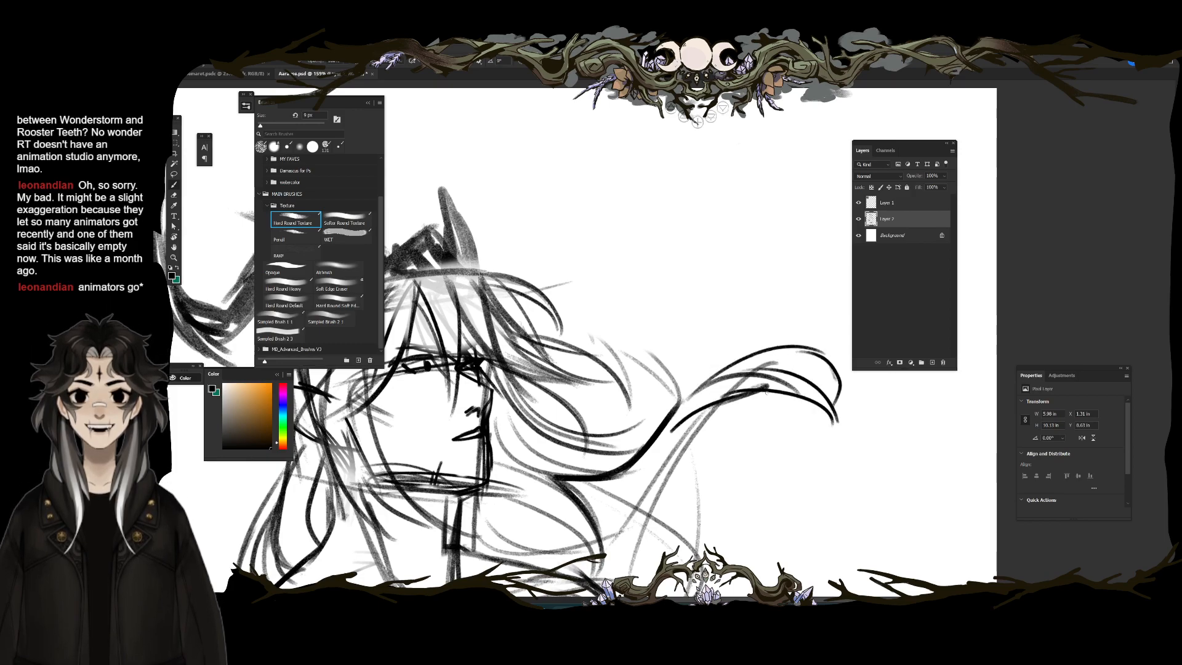
pyautogui.moveTo(759, 396); pyautogui.dragTo(834, 363)
pyautogui.moveTo(751, 456); pyautogui.dragTo(824, 422)
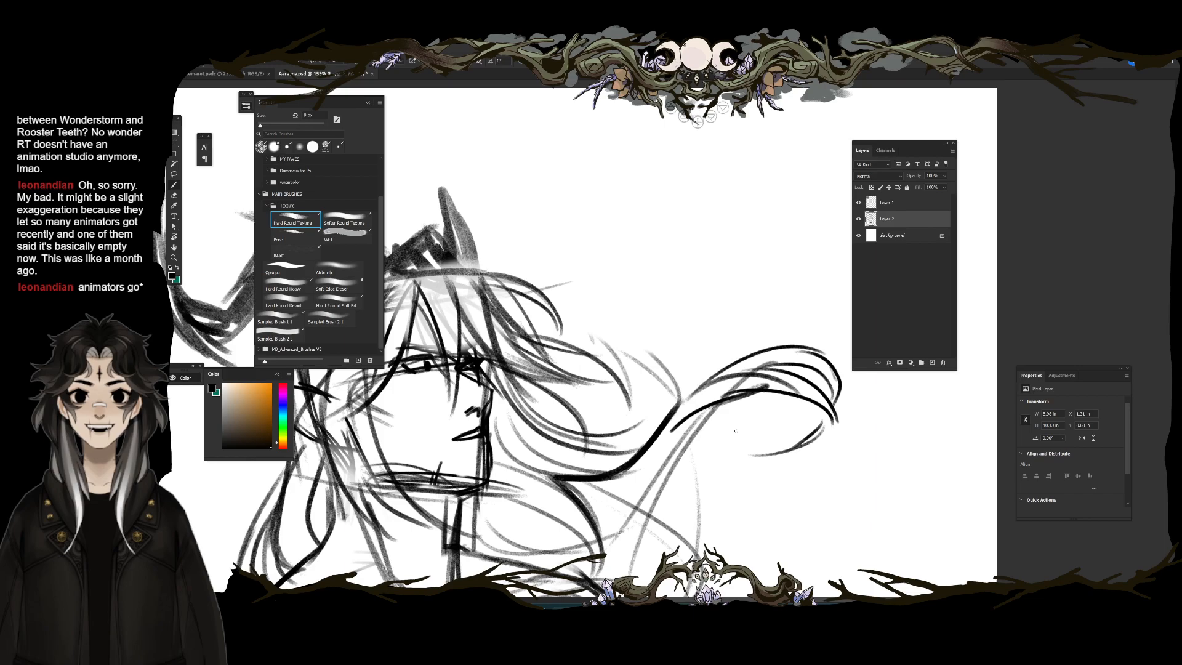
# Step: Fade the face profile, nose and mouth and the loose strands in front of the brow with the Soft Edge Eraser
pyautogui.press('e')
pyautogui.moveTo(490, 468); pyautogui.dragTo(545, 434)
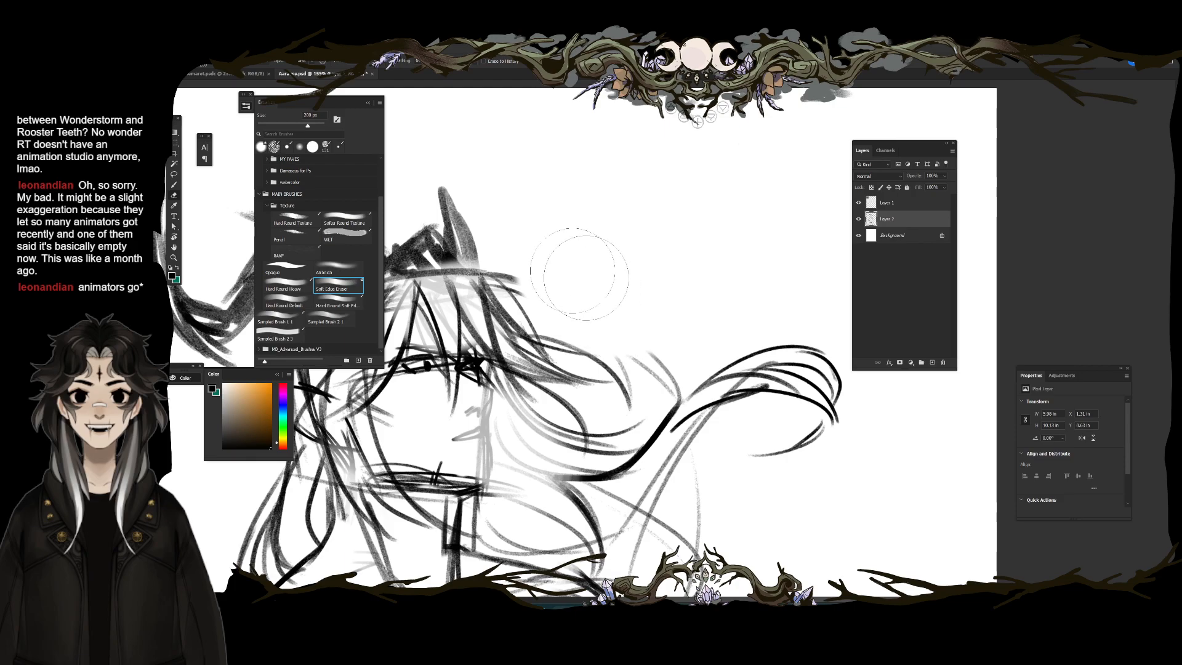
pyautogui.moveTo(616, 366); pyautogui.dragTo(647, 360)
pyautogui.press('b')
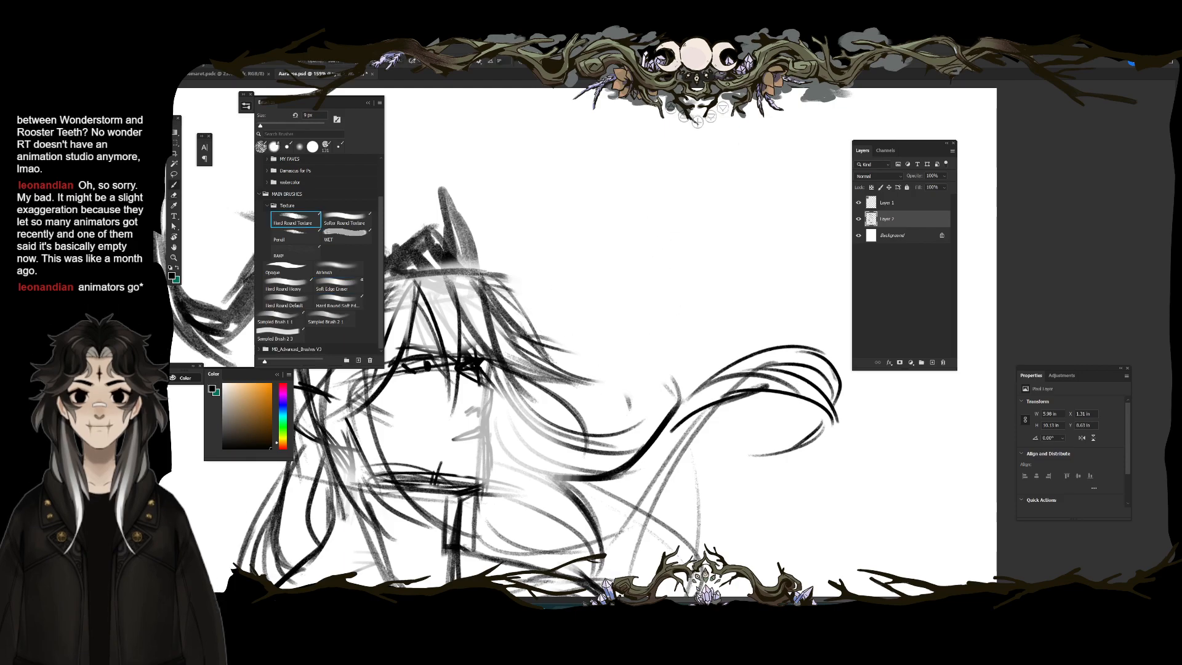
# Step: Redraw strands flicking outward from the brow and curving past the jaw toward the blowing lock
pyautogui.moveTo(555, 334); pyautogui.dragTo(614, 308)
pyautogui.moveTo(677, 419); pyautogui.dragTo(736, 314)
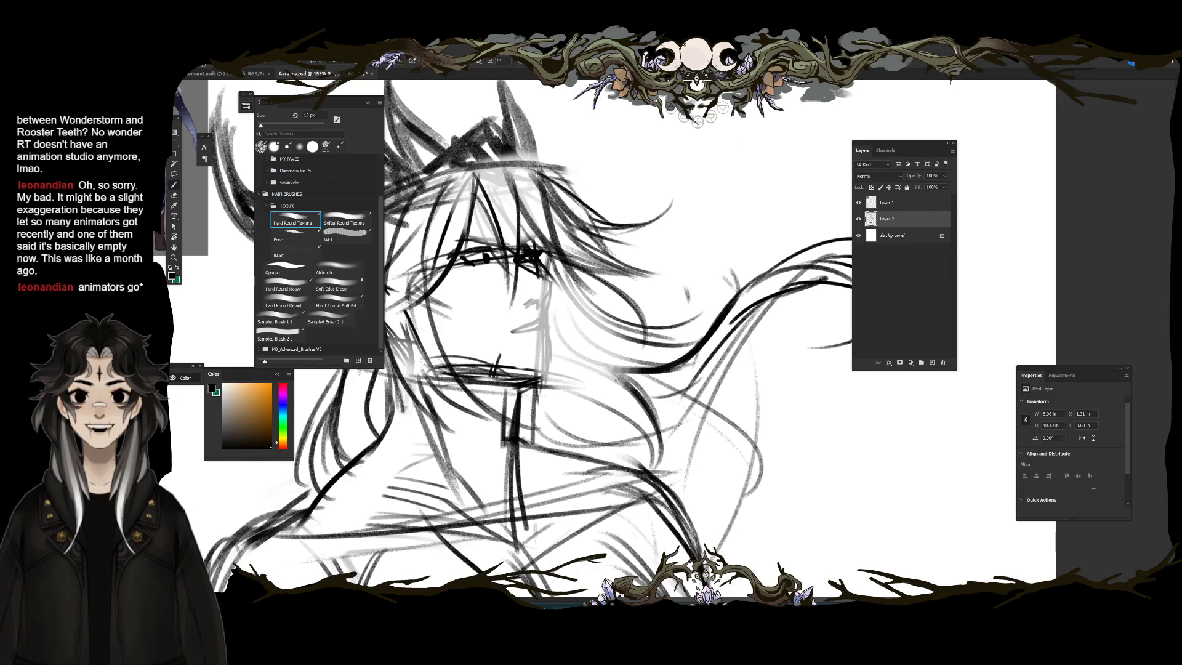
pyautogui.moveTo(678, 369); pyautogui.dragTo(622, 357)
pyautogui.moveTo(615, 418)
pyautogui.mouseDown()
pyautogui.moveTo(758, 467)
pyautogui.moveTo(777, 425)
pyautogui.moveTo(721, 357)
pyautogui.moveTo(778, 327)
pyautogui.moveTo(677, 446)
pyautogui.mouseUp()
# Step: Darken the hair strands hanging behind the ear down toward the near shoulder, using a larger brush
pyautogui.scroll(-10, 665, 259)
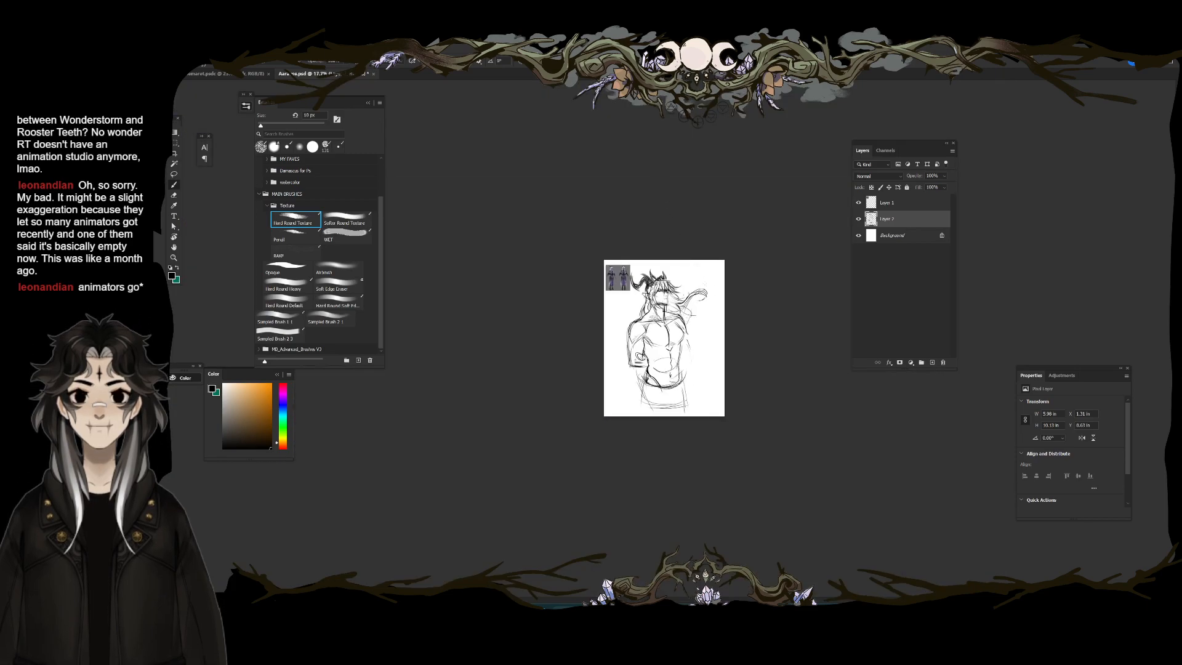
pyautogui.scroll(3, 665, 338)
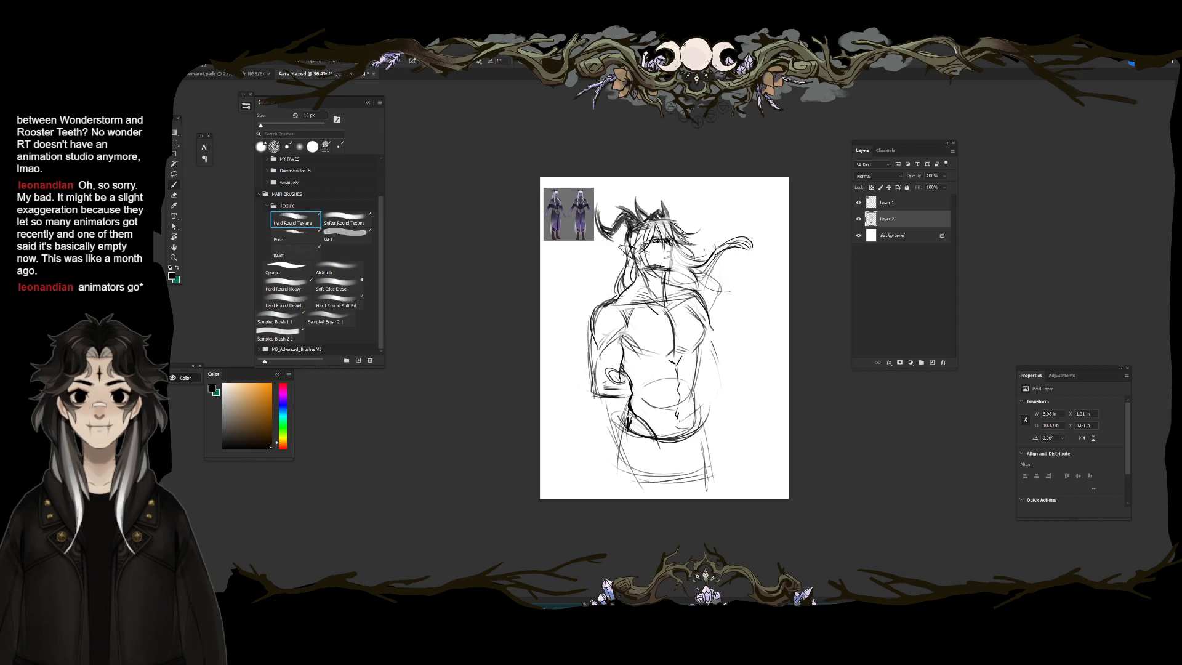
pyautogui.scroll(3, 677, 252)
pyautogui.press(']')
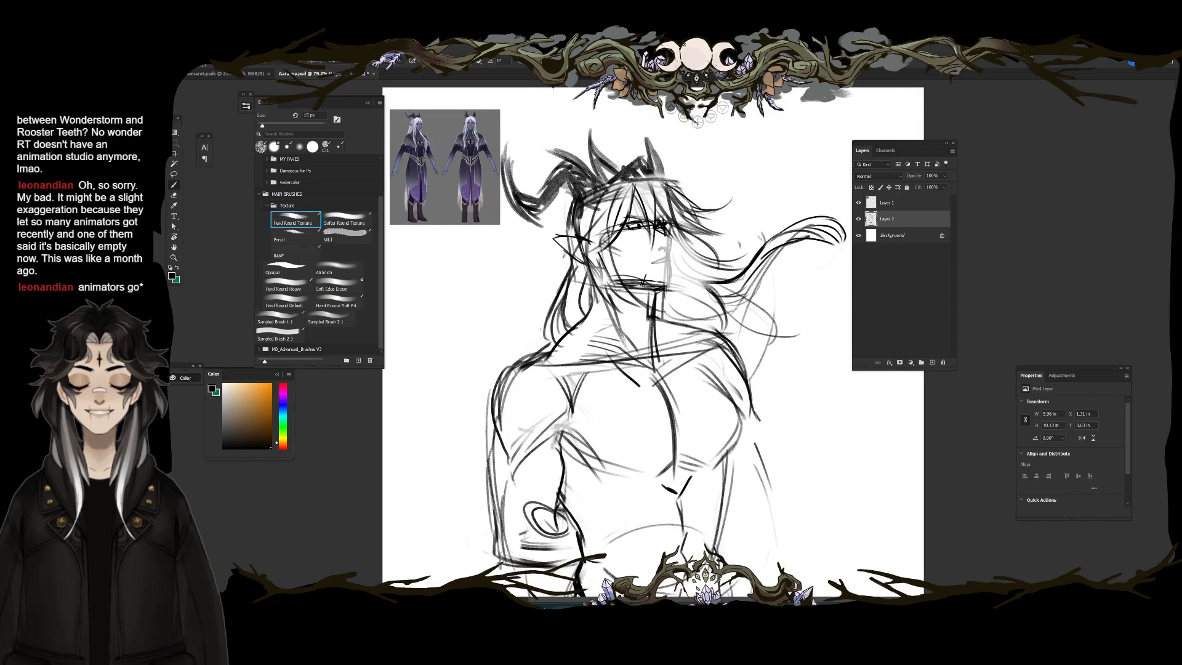
pyautogui.moveTo(552, 310); pyautogui.dragTo(546, 344)
pyautogui.moveTo(567, 298); pyautogui.dragTo(551, 343)
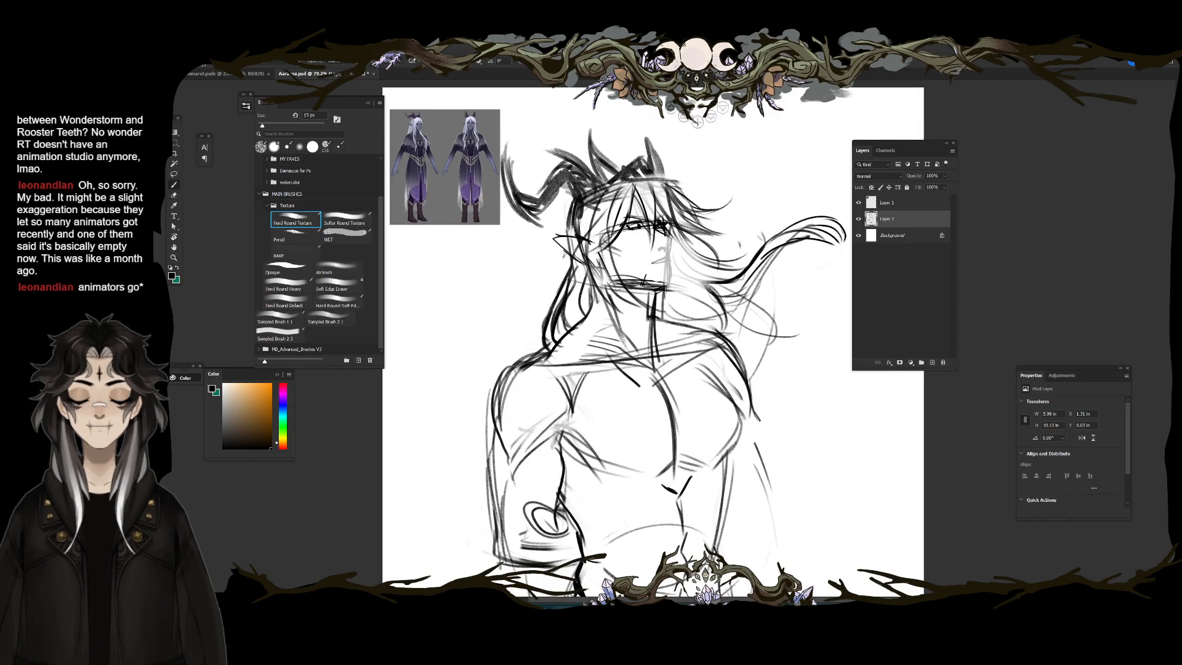
# Step: Draw more hair strands beside the cheek and neck, and curve a line along the jaw toward the chin
pyautogui.moveTo(588, 267); pyautogui.dragTo(568, 310)
pyautogui.moveTo(644, 303)
pyautogui.mouseDown()
pyautogui.moveTo(646, 379)
pyautogui.moveTo(609, 378)
pyautogui.mouseUp()
pyautogui.moveTo(593, 274); pyautogui.dragTo(571, 334)
pyautogui.press(']')
pyautogui.moveTo(566, 281); pyautogui.dragTo(548, 353)
pyautogui.moveTo(595, 319); pyautogui.dragTo(560, 401)
pyautogui.moveTo(595, 349); pyautogui.dragTo(565, 381)
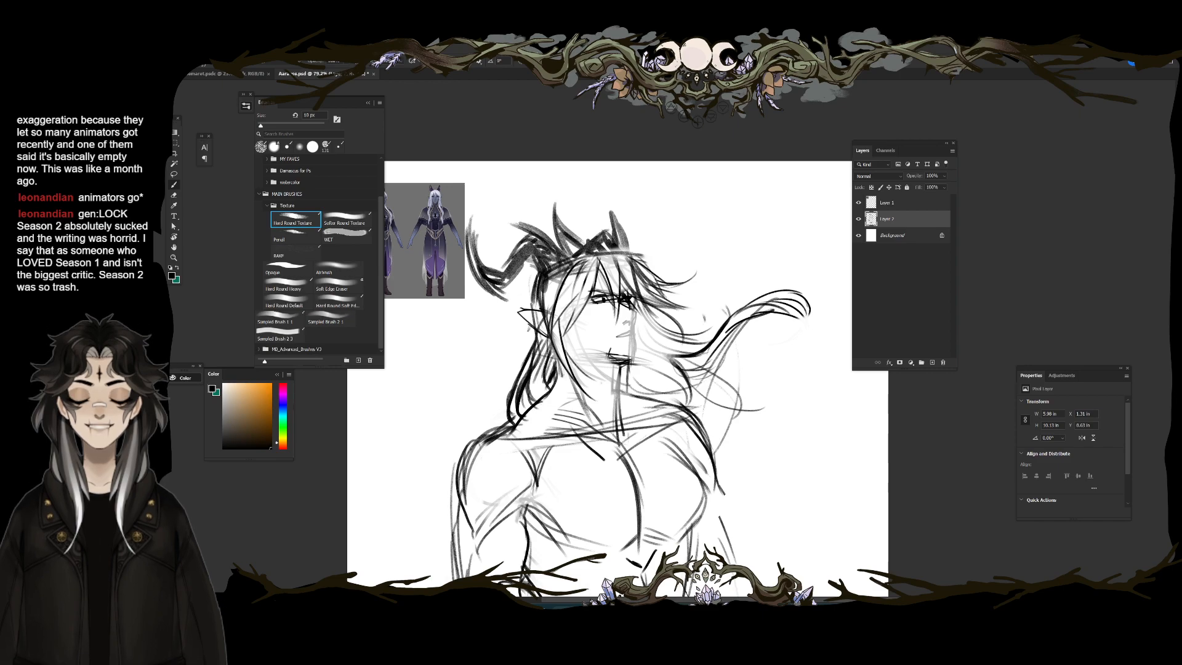
pyautogui.moveTo(574, 306); pyautogui.dragTo(583, 342)
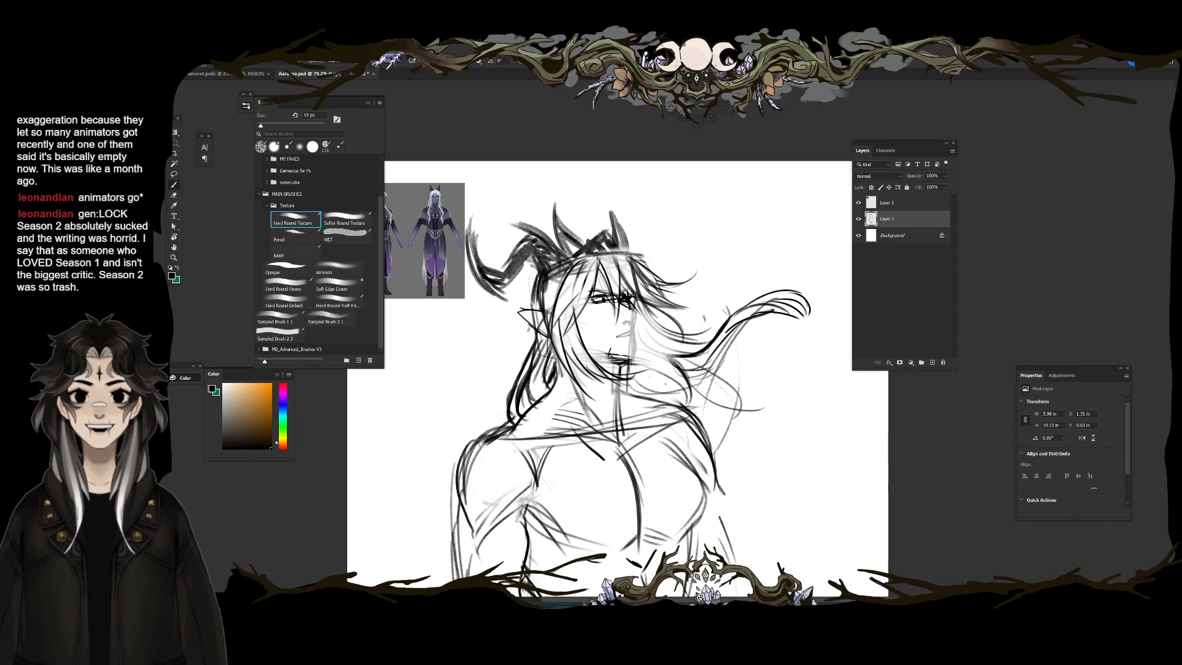
# Step: Extend the blowing hair with thin wavy strands around the curled lock and down past the far shoulder
pyautogui.moveTo(656, 378); pyautogui.dragTo(687, 404)
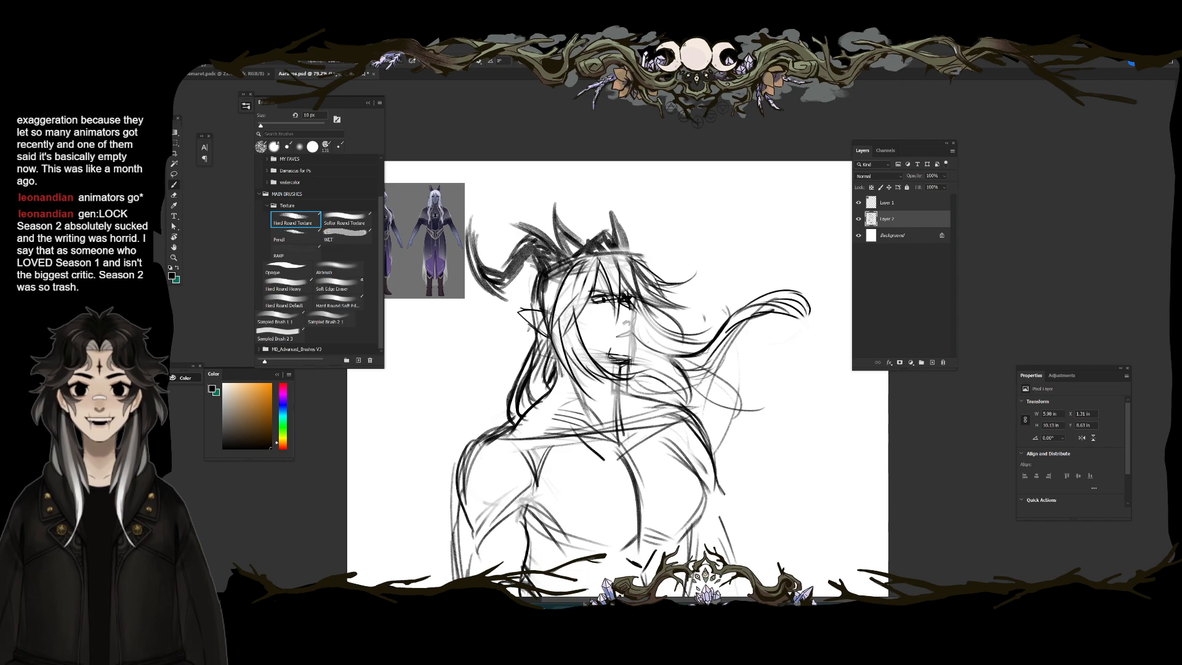
pyautogui.moveTo(715, 329)
pyautogui.mouseDown()
pyautogui.moveTo(743, 276)
pyautogui.moveTo(812, 291)
pyautogui.mouseUp()
pyautogui.moveTo(668, 374)
pyautogui.mouseDown()
pyautogui.moveTo(744, 392)
pyautogui.moveTo(749, 377)
pyautogui.mouseUp()
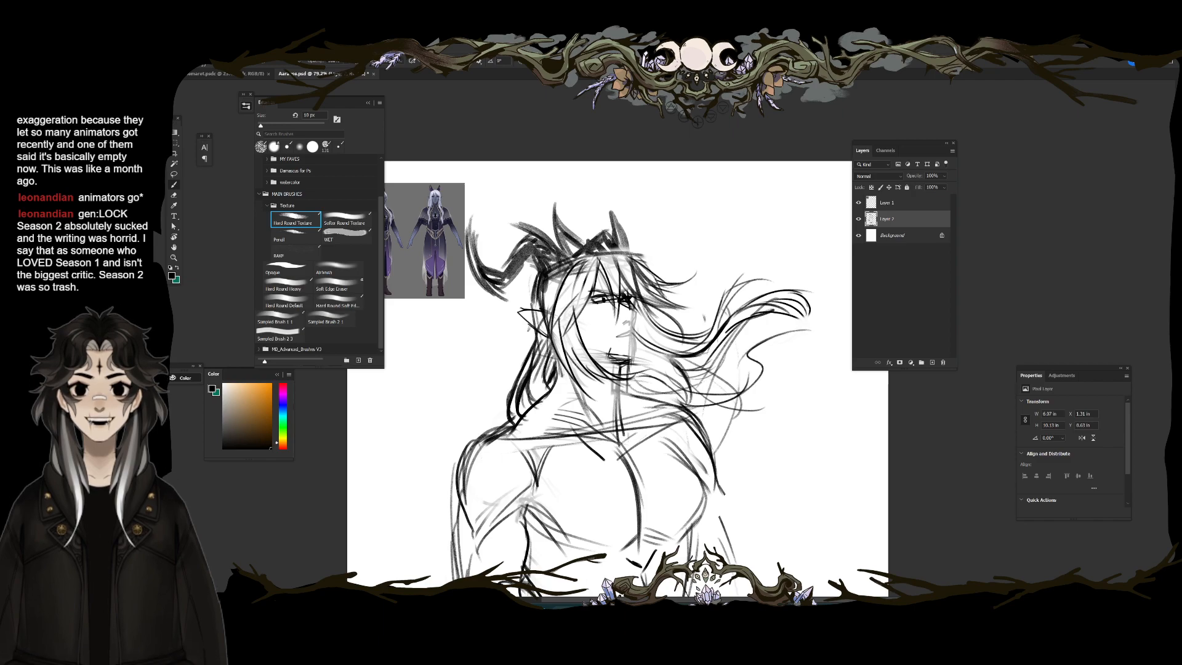
pyautogui.moveTo(771, 456); pyautogui.dragTo(819, 446)
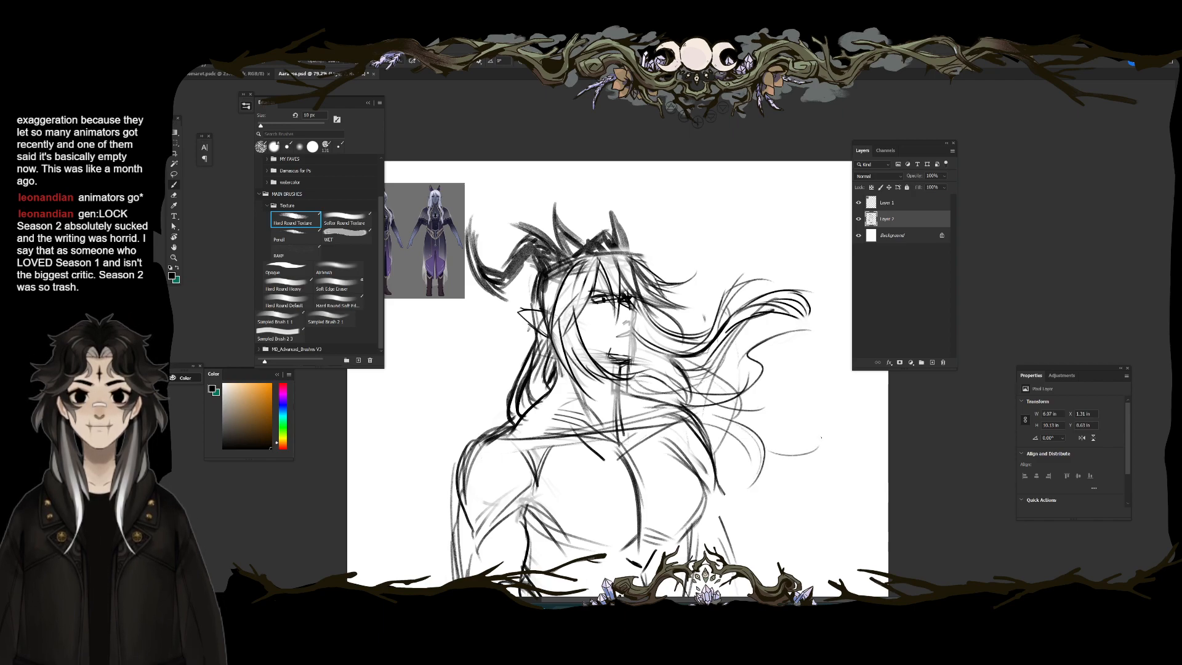
pyautogui.moveTo(731, 459); pyautogui.dragTo(765, 525)
pyautogui.moveTo(744, 458)
pyautogui.mouseDown()
pyautogui.moveTo(768, 520)
pyautogui.moveTo(721, 494)
pyautogui.moveTo(698, 435)
pyautogui.mouseUp()
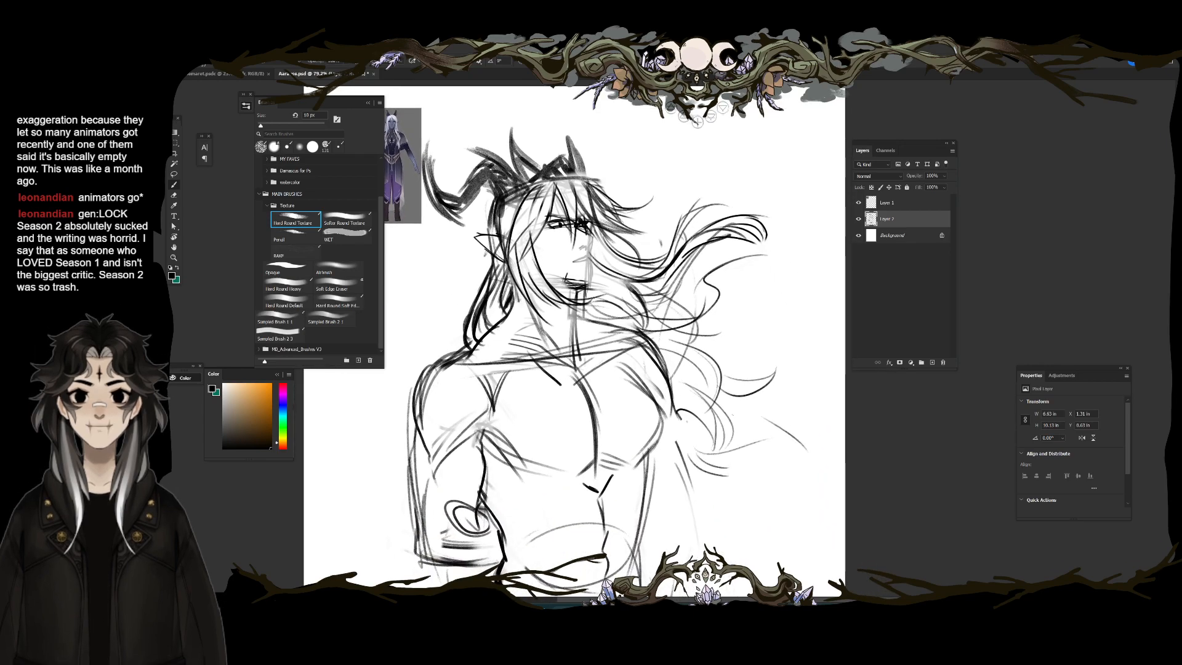
# Step: Erase the lower strands beside the far shoulder, and redraw the hair as wavy locks flowing outward to a long pointed tip
pyautogui.press('e')
pyautogui.moveTo(774, 405)
pyautogui.mouseDown()
pyautogui.moveTo(779, 343)
pyautogui.moveTo(703, 370)
pyautogui.mouseUp()
pyautogui.press('b')
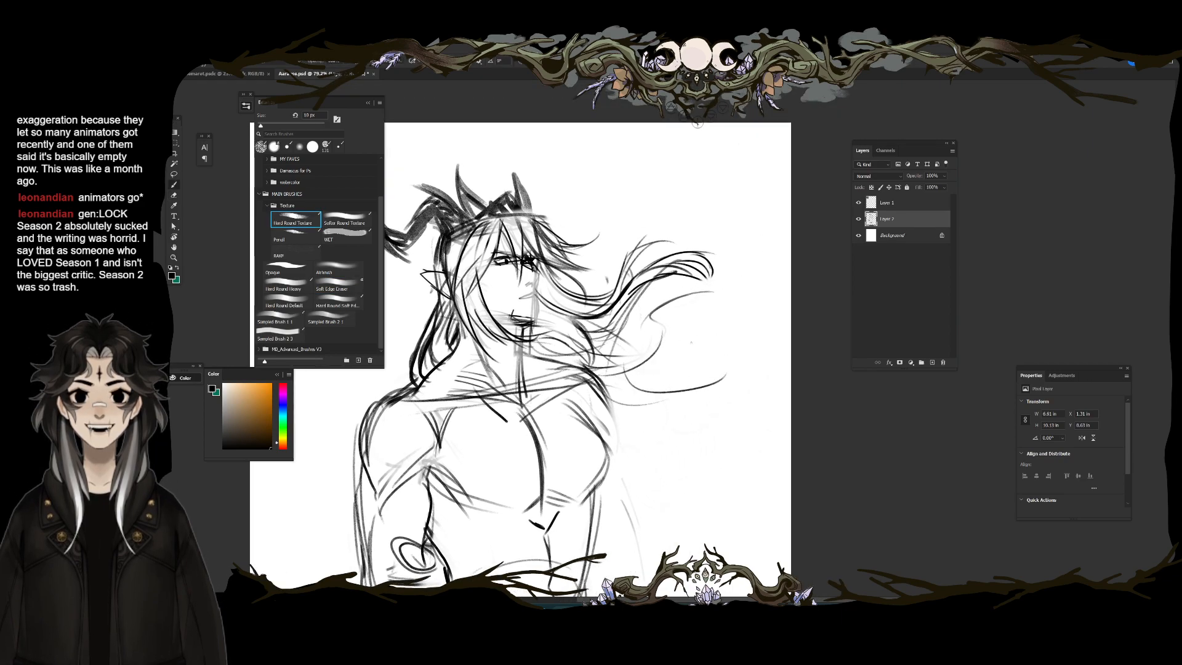
pyautogui.moveTo(704, 371); pyautogui.dragTo(713, 325)
pyautogui.moveTo(611, 404)
pyautogui.mouseDown()
pyautogui.moveTo(657, 432)
pyautogui.moveTo(707, 404)
pyautogui.moveTo(702, 375)
pyautogui.mouseUp()
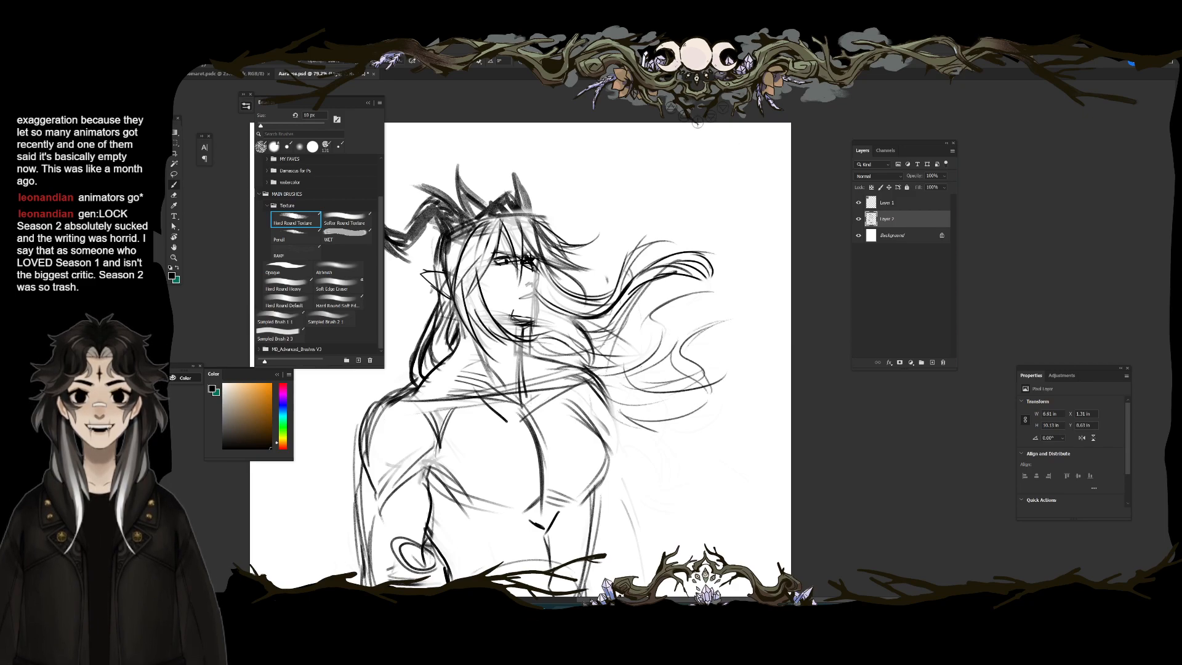
pyautogui.moveTo(702, 300); pyautogui.dragTo(779, 270)
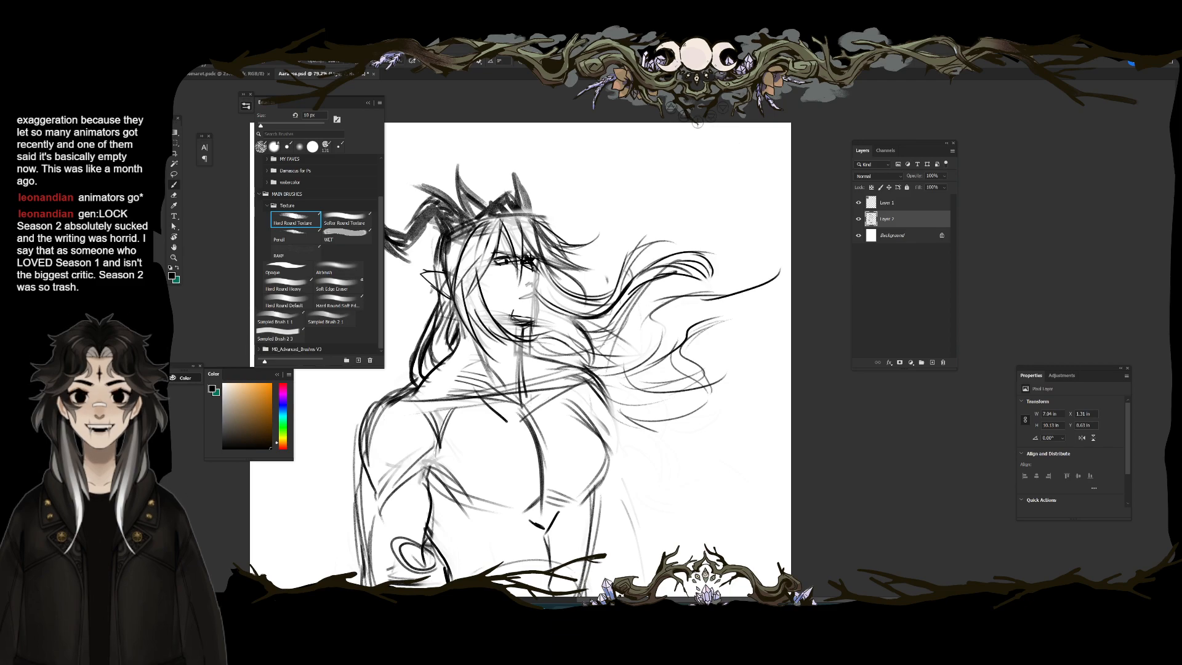
pyautogui.moveTo(678, 310); pyautogui.dragTo(654, 336)
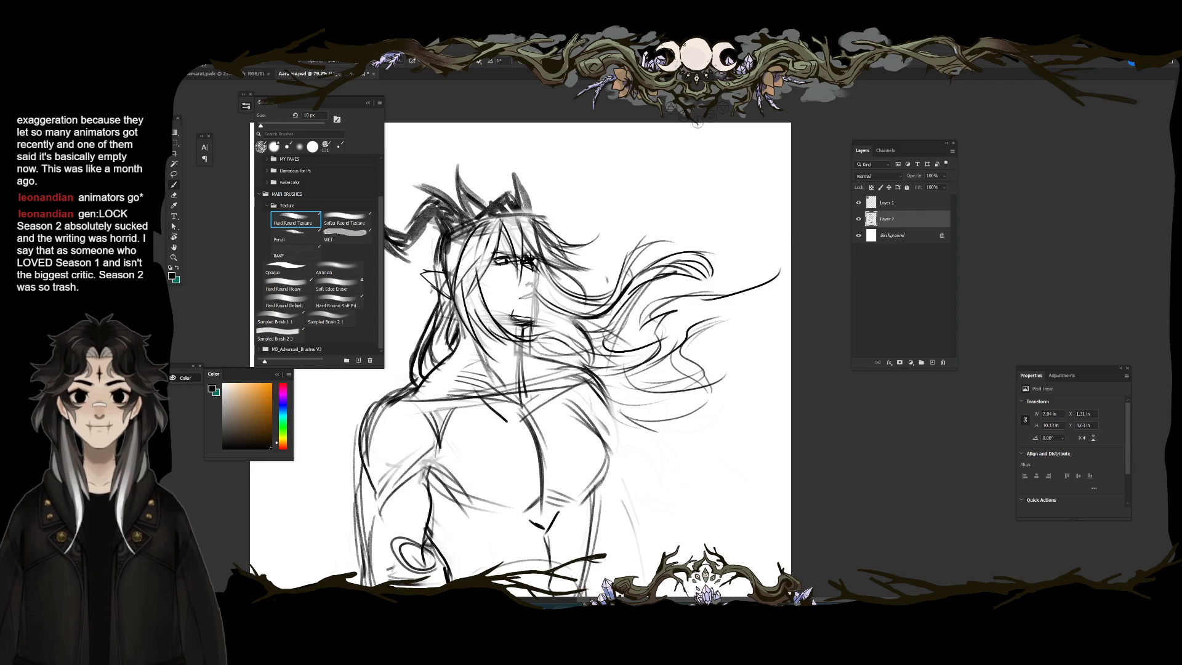
# Step: Erase the rough mouth and chin lines on the face with a smaller soft eraser
pyautogui.scroll(5, 512, 329)
pyautogui.press('e')
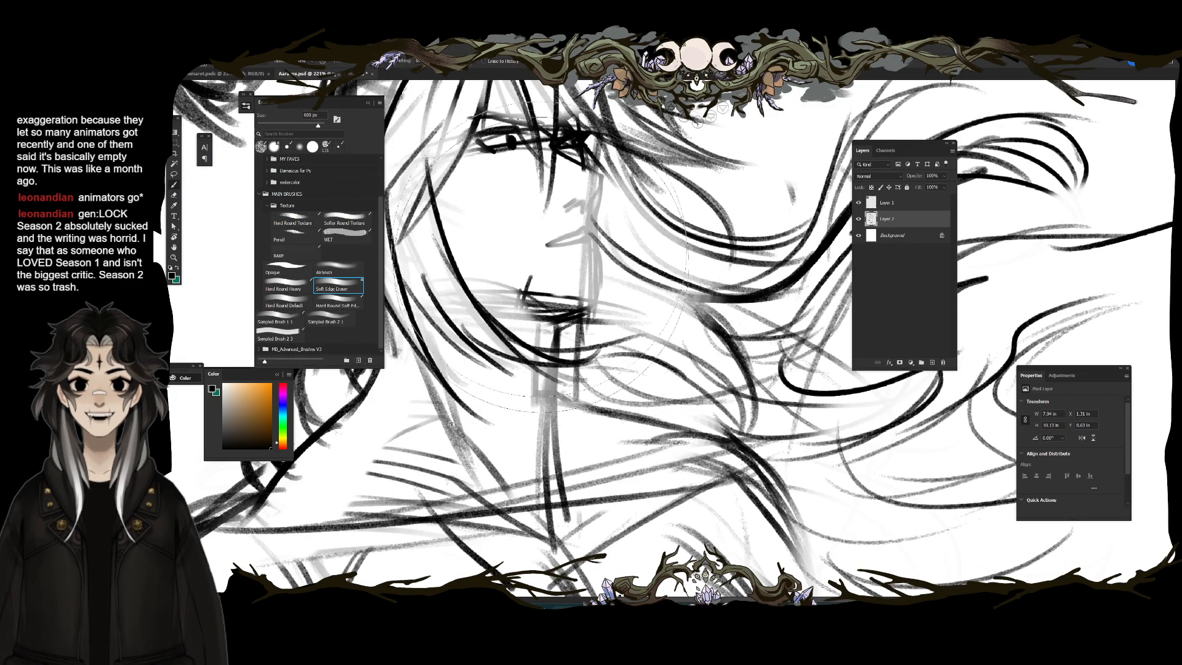
pyautogui.press('[')
pyautogui.press('[')
pyautogui.press('[')
pyautogui.press('[')
pyautogui.press('[')
pyautogui.press('[')
pyautogui.moveTo(524, 292)
pyautogui.mouseDown()
pyautogui.moveTo(556, 287)
pyautogui.moveTo(558, 269)
pyautogui.moveTo(561, 292)
pyautogui.moveTo(502, 276)
pyautogui.moveTo(508, 313)
pyautogui.moveTo(554, 321)
pyautogui.moveTo(472, 308)
pyautogui.moveTo(577, 315)
pyautogui.moveTo(591, 225)
pyautogui.moveTo(588, 308)
pyautogui.mouseUp()
# Step: Redraw the face profile down to a squared chin, add short nose strokes, and save the document
pyautogui.press('b')
pyautogui.moveTo(591, 202); pyautogui.dragTo(589, 324)
pyautogui.moveTo(575, 275)
pyautogui.mouseDown()
pyautogui.moveTo(633, 322)
pyautogui.moveTo(640, 353)
pyautogui.mouseUp()
pyautogui.hotkey('ctrl', 'z')
pyautogui.hotkey('ctrl', 'z')
pyautogui.press('[')
pyautogui.moveTo(650, 266)
pyautogui.mouseDown()
pyautogui.moveTo(643, 346)
pyautogui.moveTo(656, 325)
pyautogui.mouseUp()
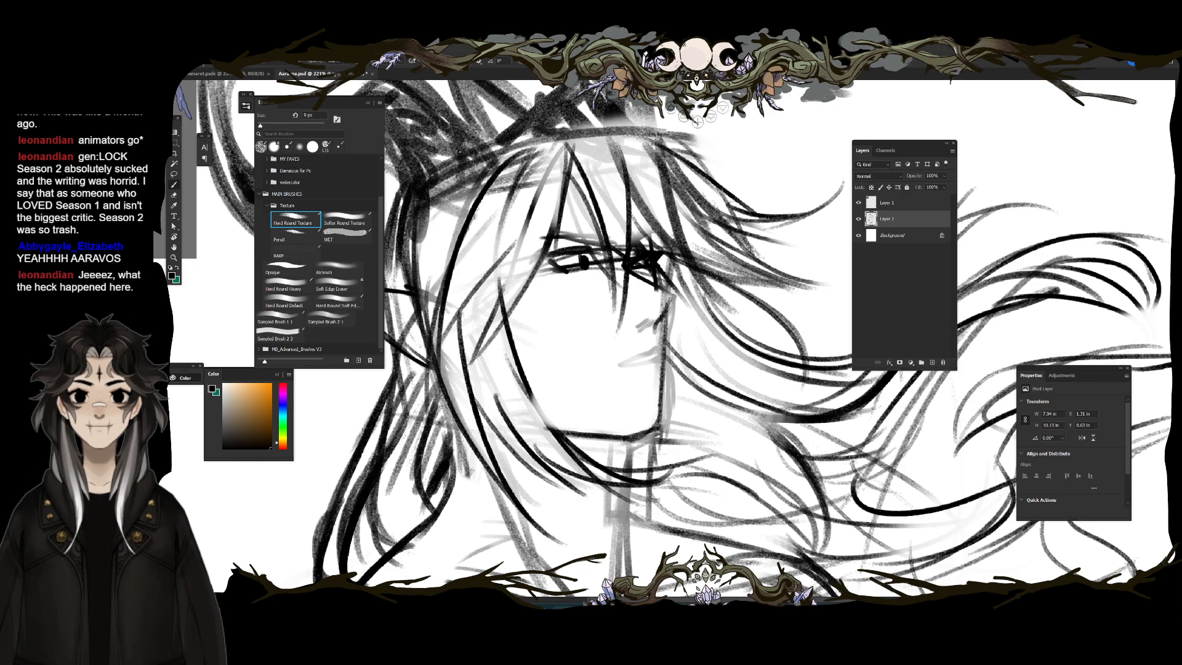
pyautogui.hotkey('ctrl', 's')
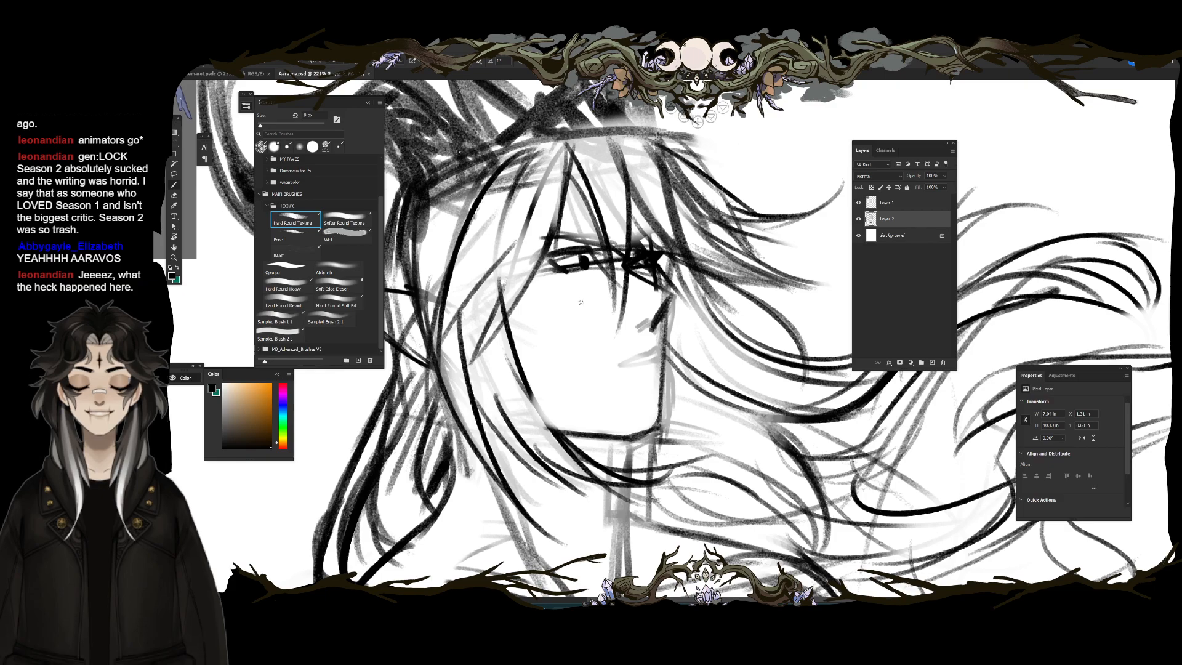
pyautogui.moveTo(651, 312); pyautogui.dragTo(639, 319)
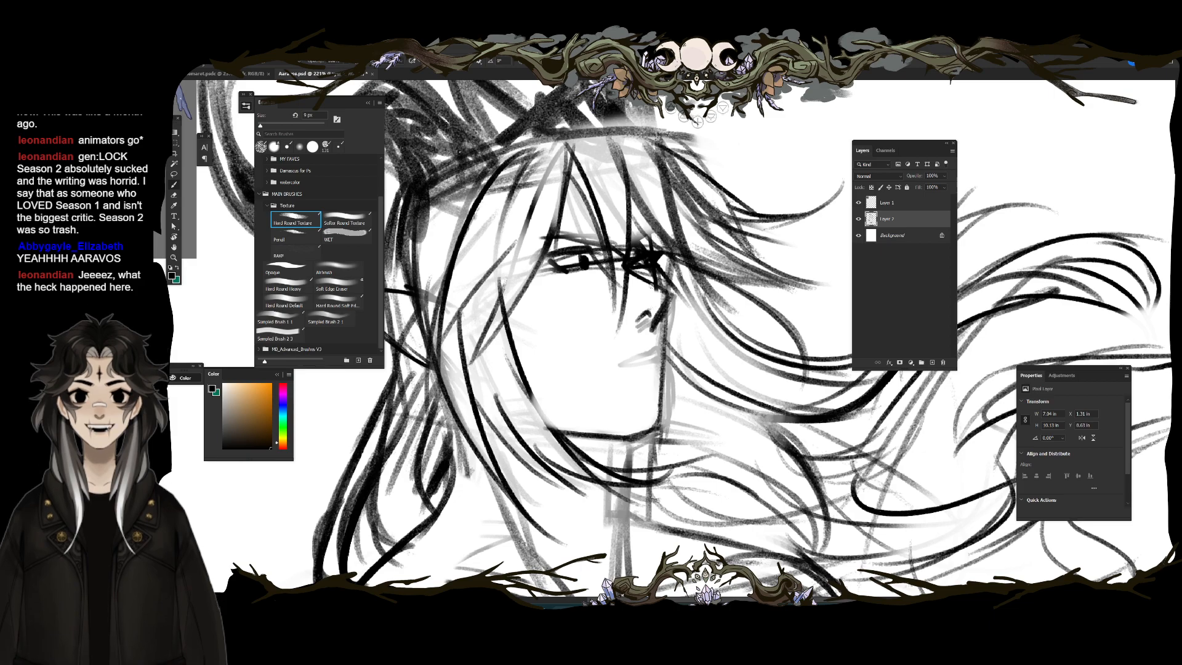
# Step: Erase the nose and mouth strokes and the strands crossing between the eyes, using a smaller soft eraser
pyautogui.press('e')
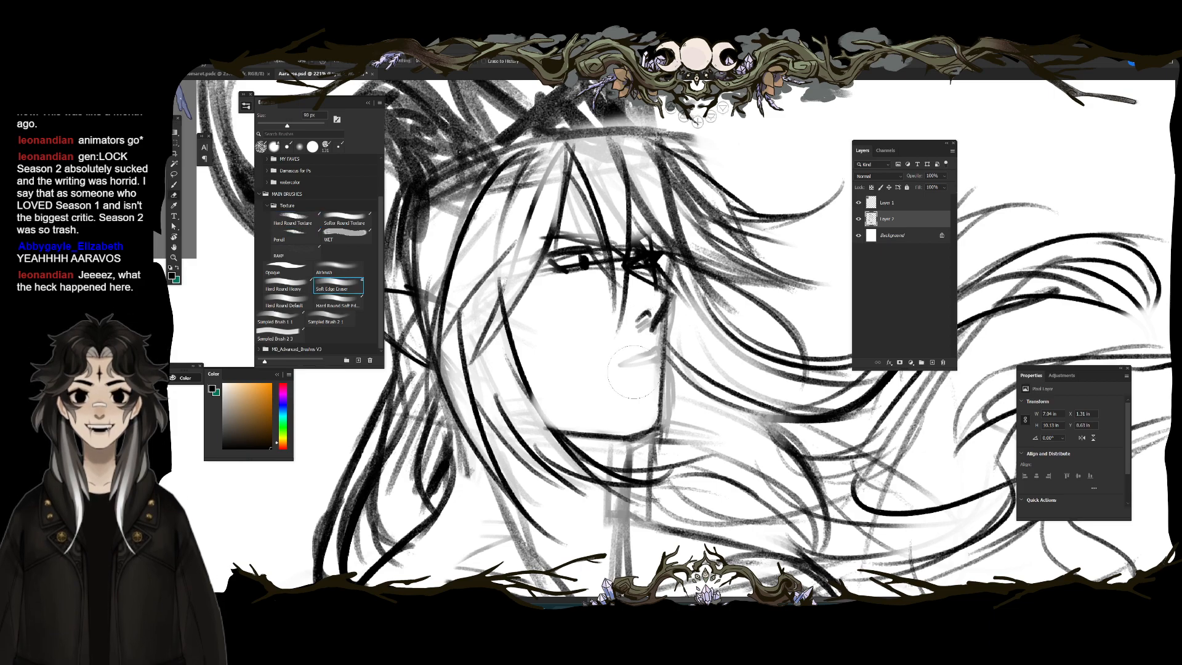
pyautogui.moveTo(631, 348)
pyautogui.mouseDown()
pyautogui.moveTo(652, 317)
pyautogui.moveTo(623, 305)
pyautogui.moveTo(634, 289)
pyautogui.moveTo(607, 224)
pyautogui.mouseUp()
pyautogui.press('[')
pyautogui.press('[')
pyautogui.press('[')
pyautogui.press('[')
pyautogui.press('[')
pyautogui.moveTo(609, 161); pyautogui.dragTo(614, 286)
pyautogui.moveTo(618, 209); pyautogui.dragTo(618, 299)
# Step: Draw fine hair strands falling from the hairline between the eyes and curving over the near cheek
pyautogui.press('b')
pyautogui.moveTo(589, 191); pyautogui.dragTo(608, 330)
pyautogui.moveTo(626, 186); pyautogui.dragTo(598, 357)
pyautogui.moveTo(598, 203); pyautogui.dragTo(610, 334)
pyautogui.moveTo(590, 243)
pyautogui.mouseDown()
pyautogui.moveTo(606, 301)
pyautogui.moveTo(548, 359)
pyautogui.mouseUp()
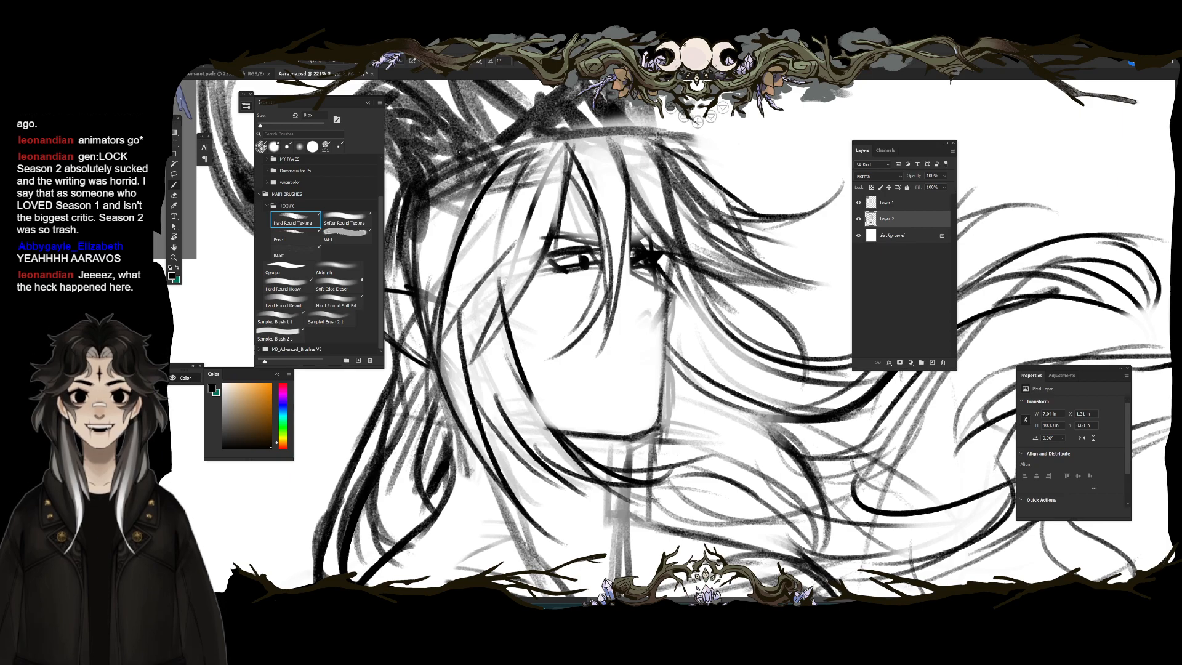
# Step: Draw a hair strand across the near cheek, sketch dark parted lips, and add short strokes for the nose
pyautogui.moveTo(579, 317); pyautogui.dragTo(526, 375)
pyautogui.moveTo(626, 352); pyautogui.dragTo(648, 355)
pyautogui.moveTo(640, 351); pyautogui.dragTo(652, 346)
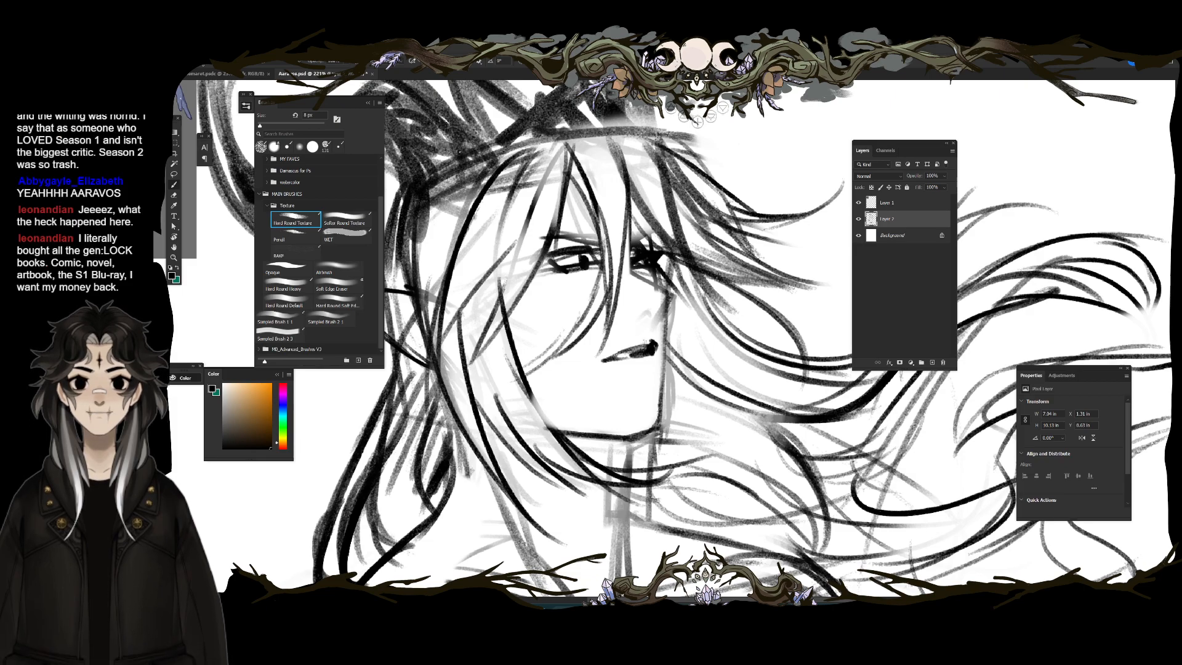
pyautogui.moveTo(667, 297); pyautogui.dragTo(653, 324)
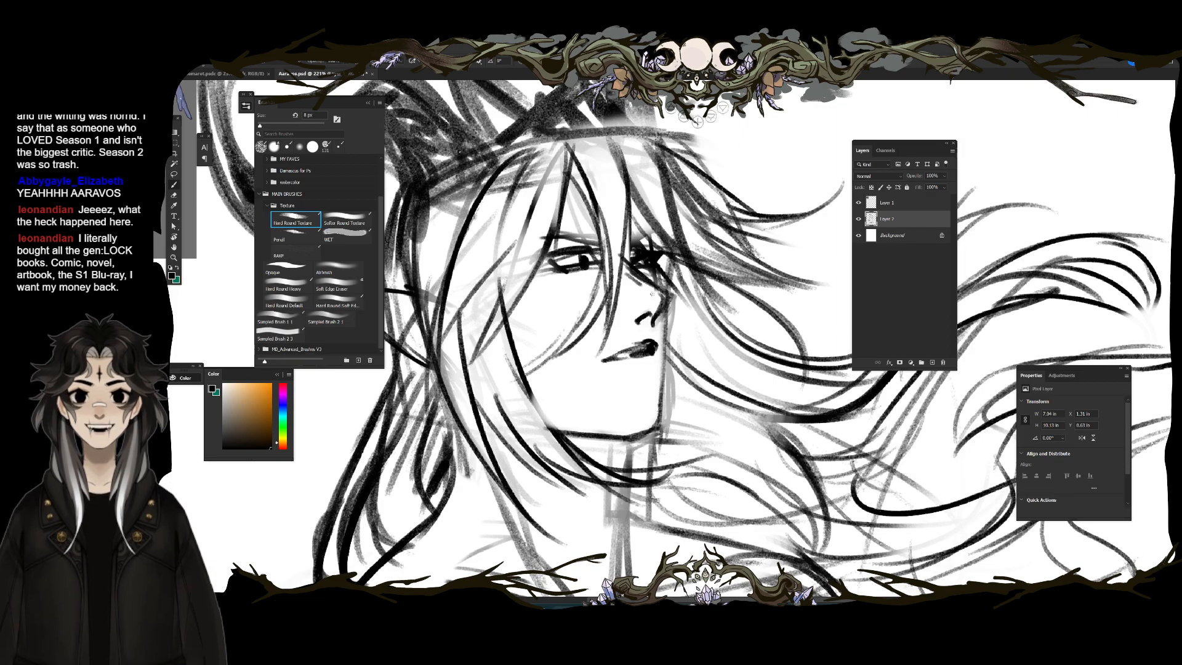
pyautogui.moveTo(647, 289)
pyautogui.mouseDown()
pyautogui.moveTo(588, 287)
pyautogui.moveTo(602, 276)
pyautogui.moveTo(629, 290)
pyautogui.mouseUp()
pyautogui.press('e')
pyautogui.press('b')
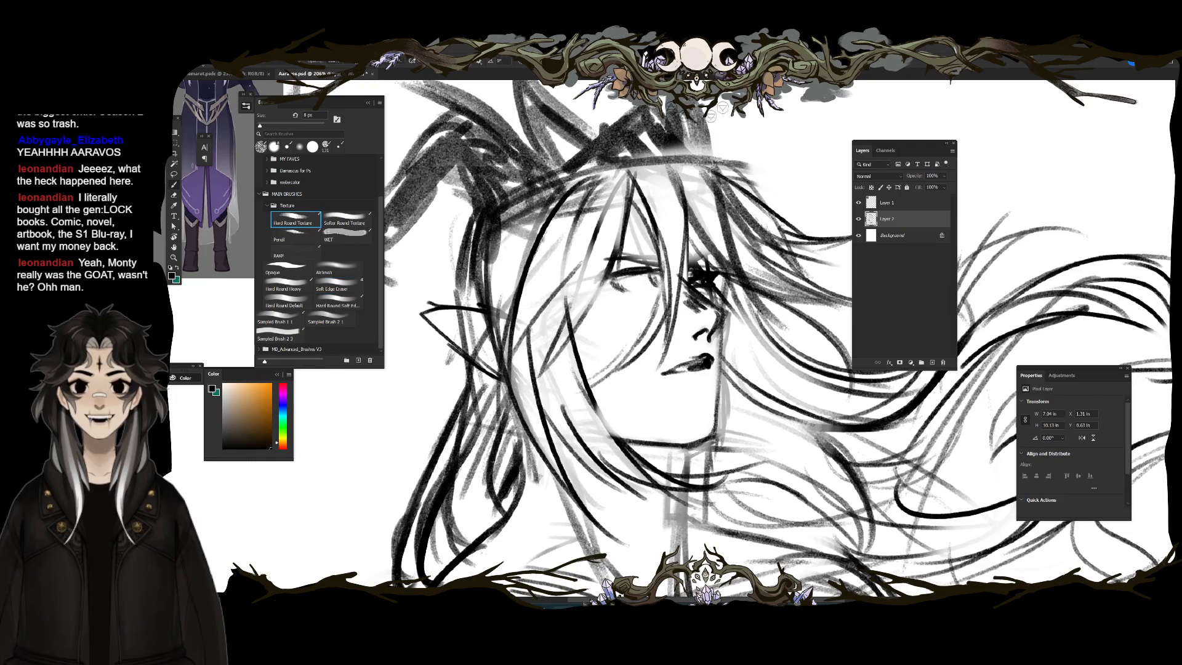
# Step: Redraw the near eye's iris as a ring and lighten it with the soft eraser
pyautogui.scroll(3, 634, 281)
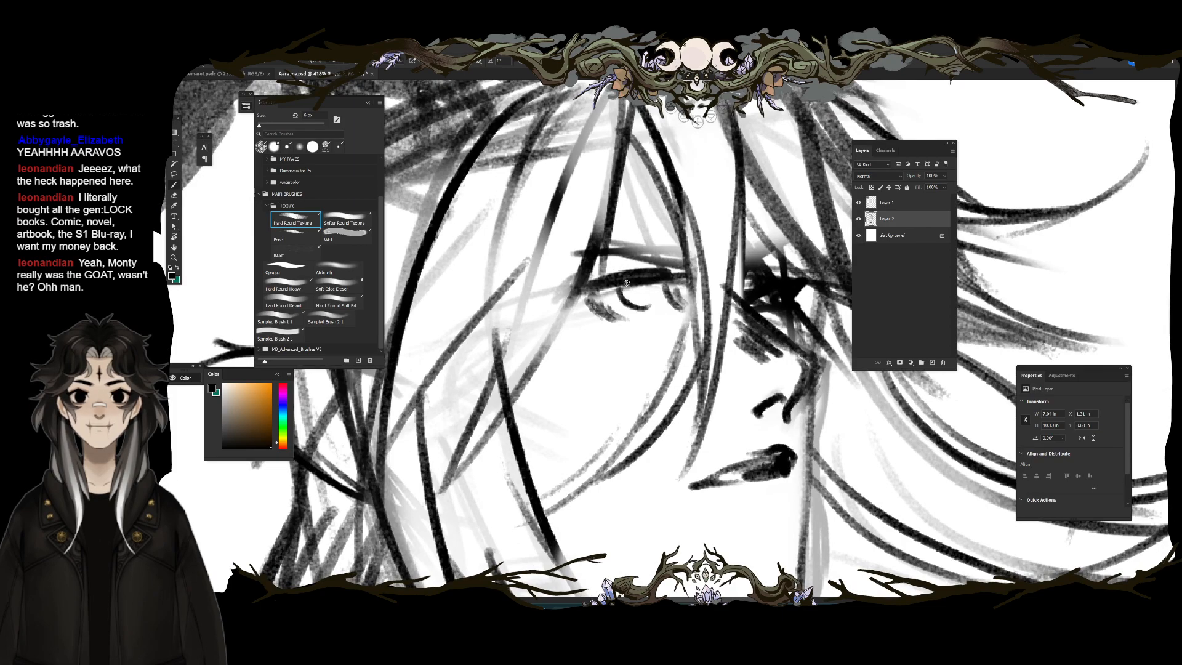
pyautogui.press('e')
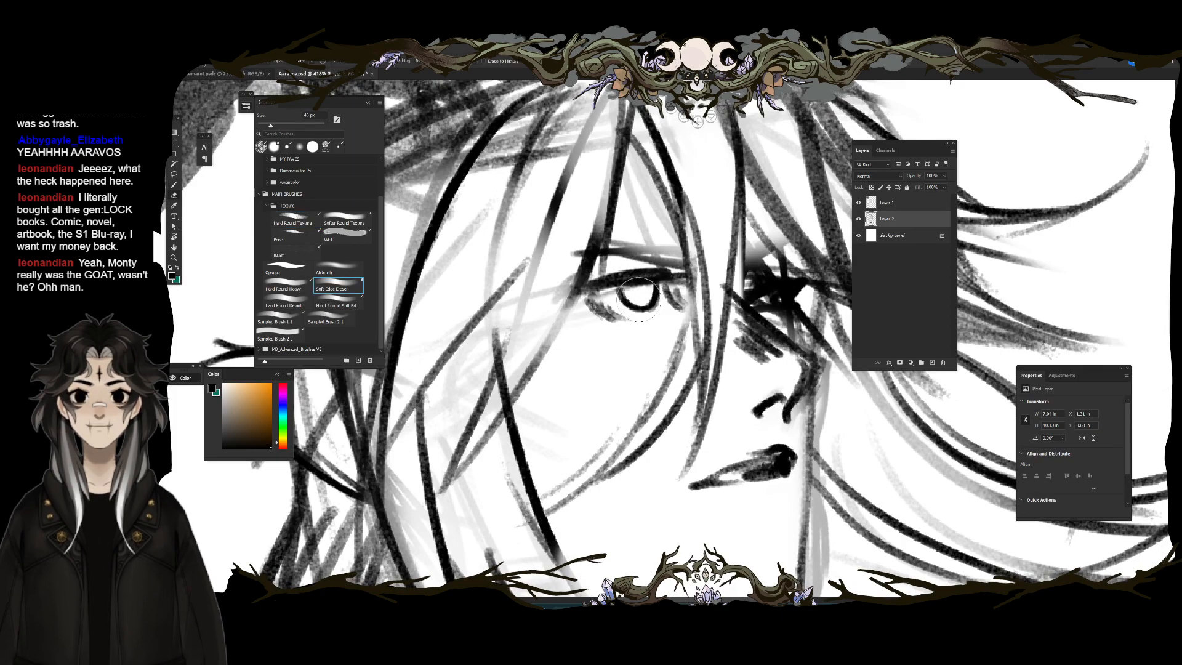
pyautogui.moveTo(640, 301)
pyautogui.mouseDown()
pyautogui.moveTo(606, 295)
pyautogui.moveTo(653, 294)
pyautogui.mouseUp()
pyautogui.press('b')
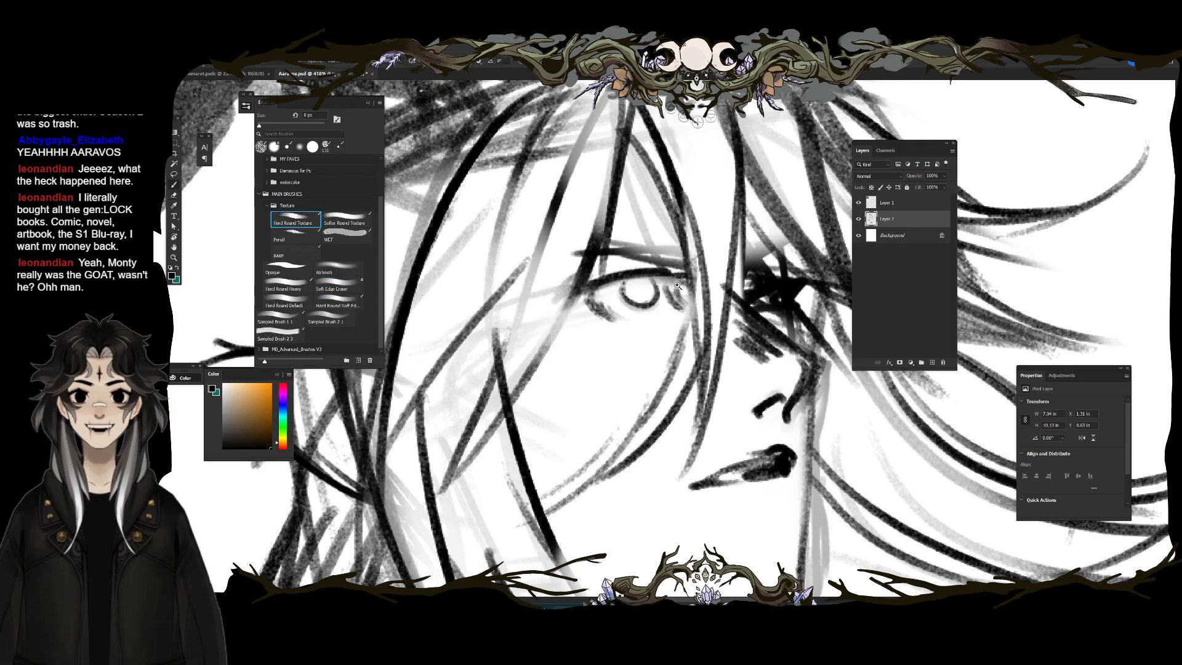
pyautogui.hotkey('ctrl', '0')
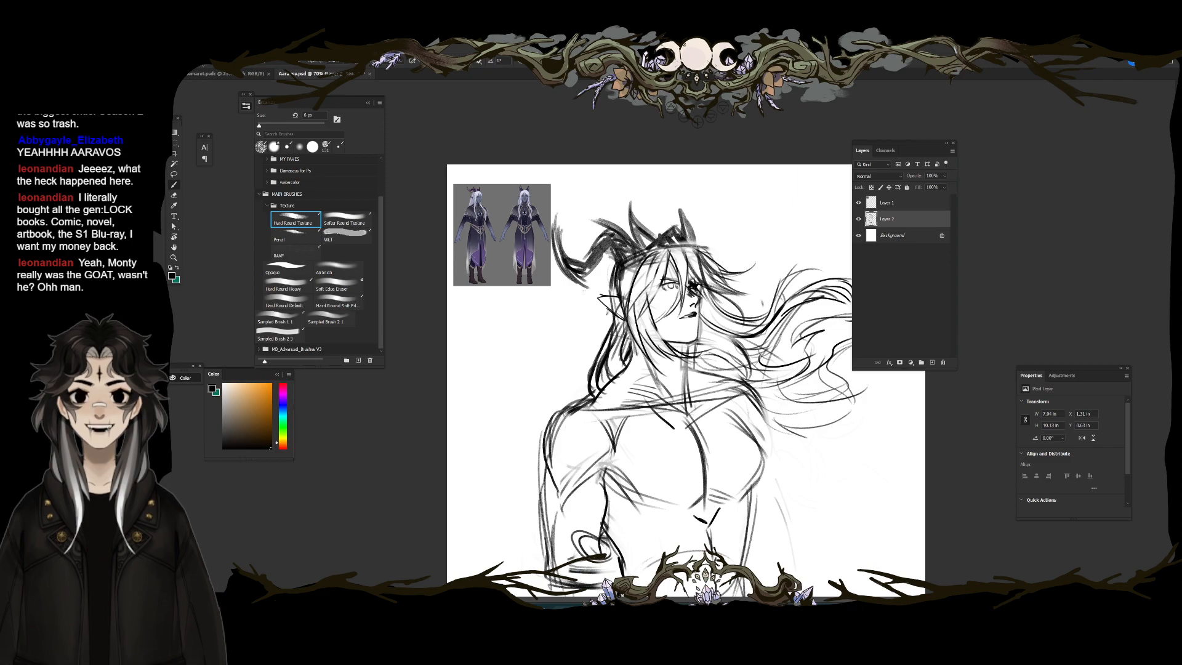
# Step: Thicken the outer curve of the near horn's tip with dark textured strokes
pyautogui.press('e')
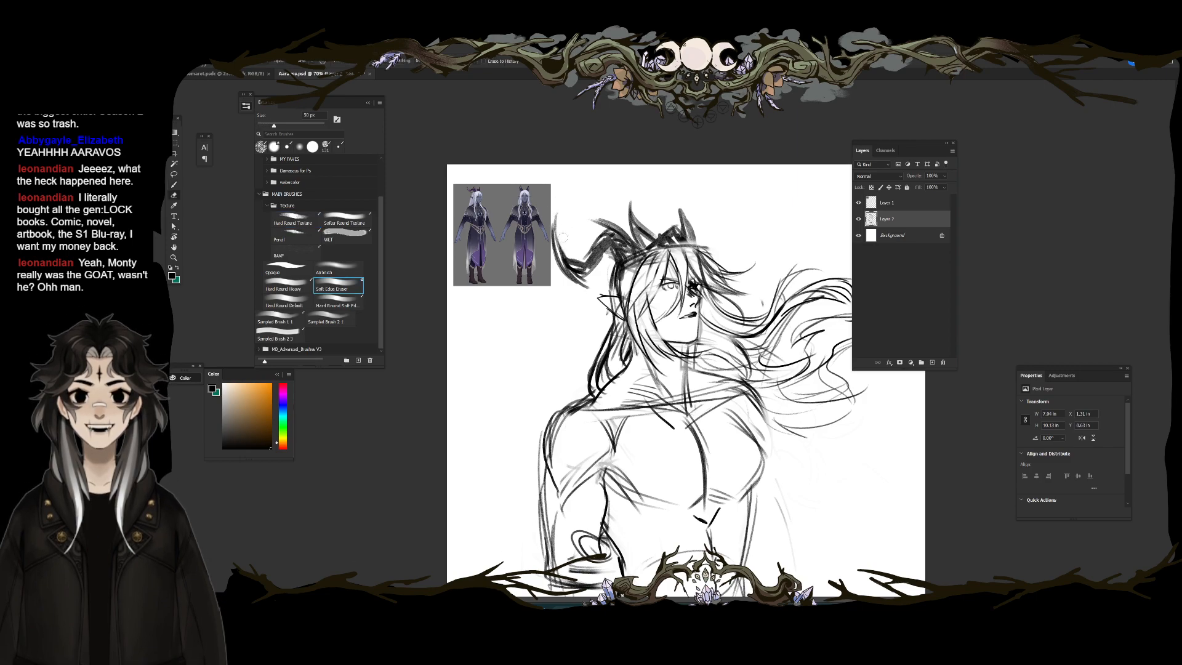
pyautogui.press('b')
pyautogui.moveTo(556, 238); pyautogui.dragTo(573, 262)
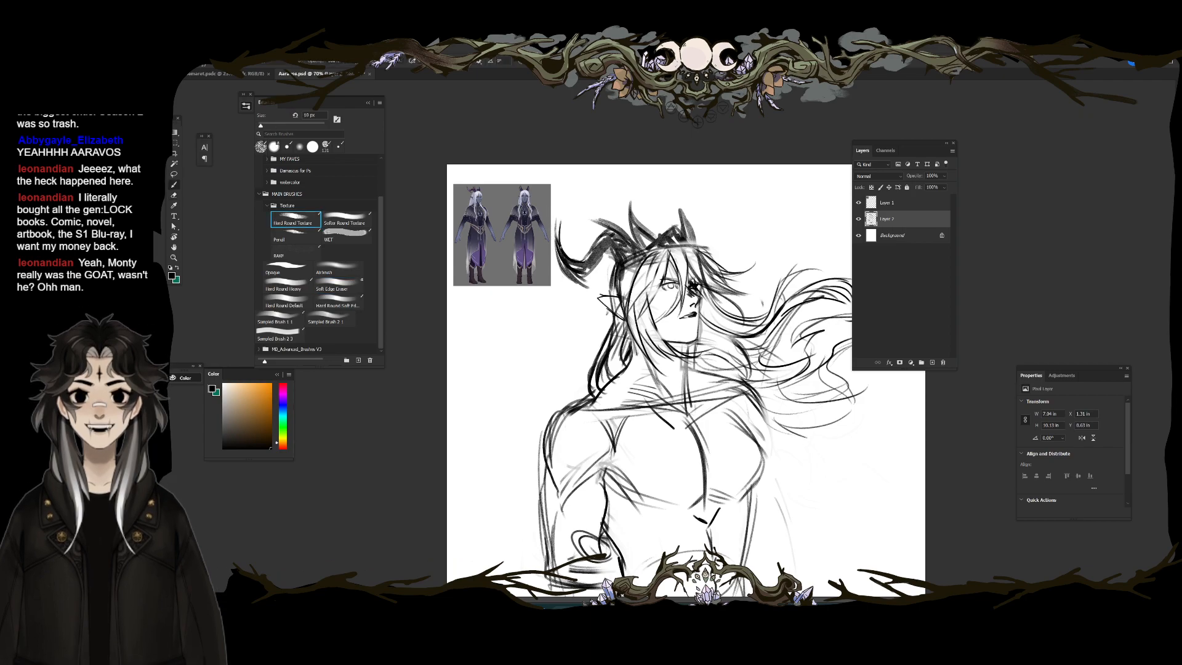
pyautogui.moveTo(561, 234); pyautogui.dragTo(579, 261)
# Step: Fill in the horn bases and the upright far horn with a larger brush, and trim the far horn's tip
pyautogui.press(']')
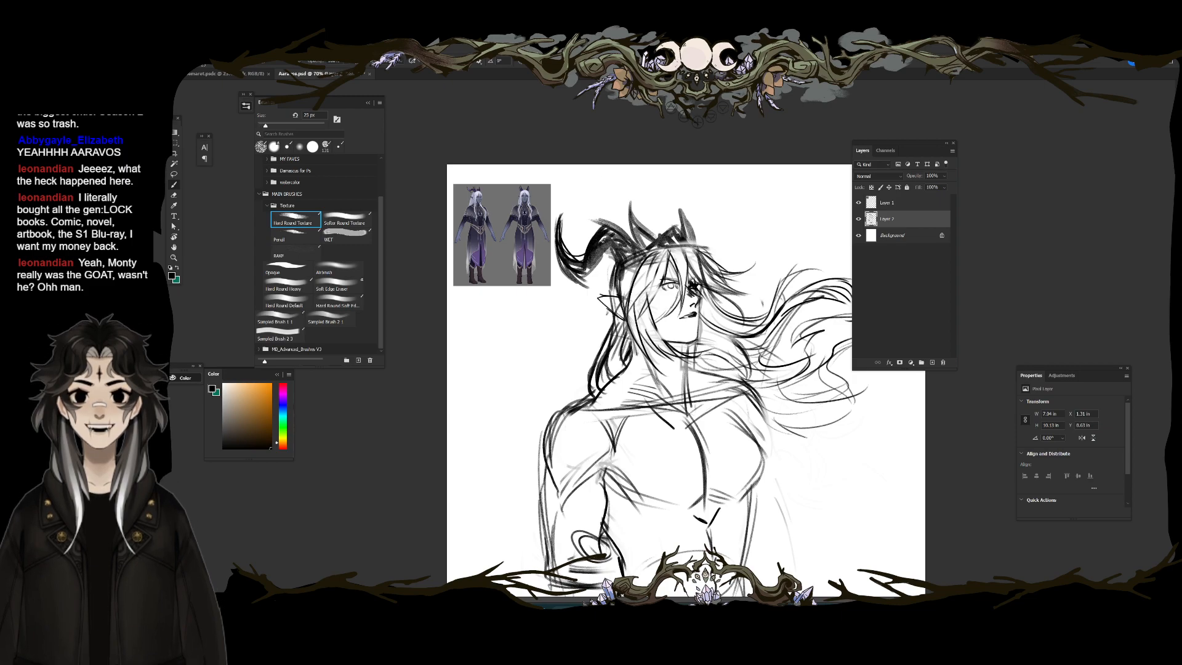
pyautogui.moveTo(604, 211)
pyautogui.mouseDown()
pyautogui.moveTo(613, 233)
pyautogui.moveTo(626, 230)
pyautogui.mouseUp()
pyautogui.moveTo(677, 196)
pyautogui.mouseDown()
pyautogui.moveTo(690, 240)
pyautogui.moveTo(640, 234)
pyautogui.mouseUp()
pyautogui.moveTo(644, 241)
pyautogui.mouseDown()
pyautogui.moveTo(653, 252)
pyautogui.moveTo(672, 237)
pyautogui.mouseUp()
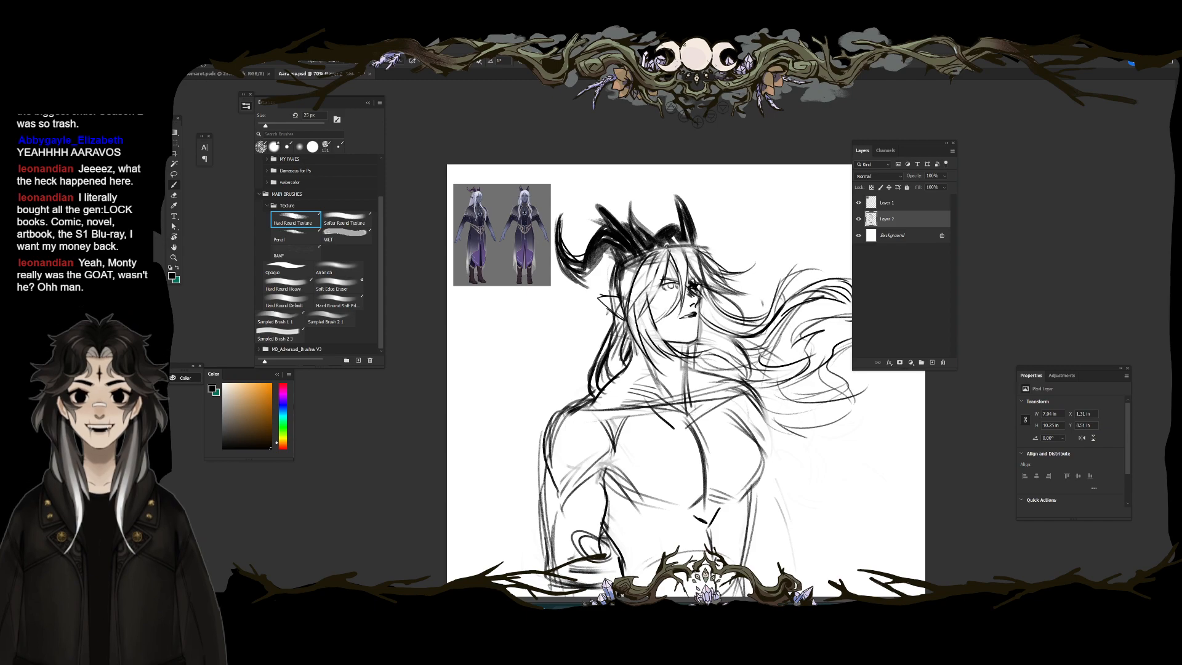
pyautogui.press('e')
pyautogui.moveTo(678, 194); pyautogui.dragTo(687, 209)
pyautogui.press('b')
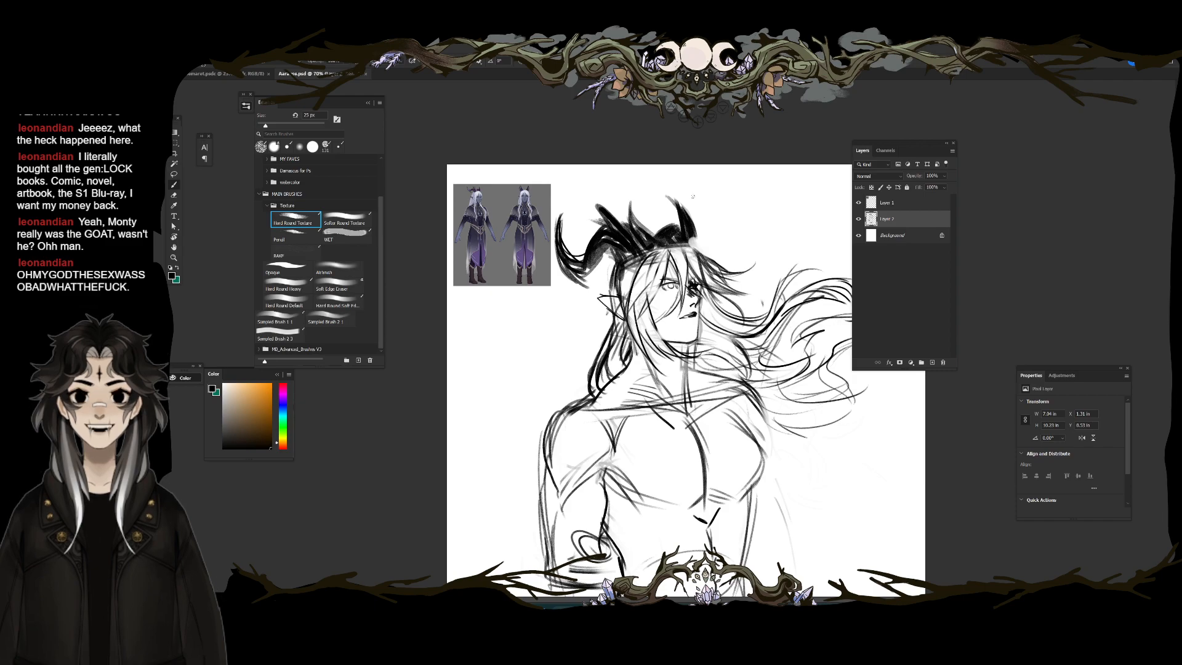
# Step: Add rough construction strokes down the neck and across the collarbones
pyautogui.moveTo(623, 354)
pyautogui.mouseDown()
pyautogui.moveTo(617, 404)
pyautogui.moveTo(683, 464)
pyautogui.moveTo(699, 516)
pyautogui.mouseUp()
pyautogui.moveTo(702, 369); pyautogui.dragTo(694, 421)
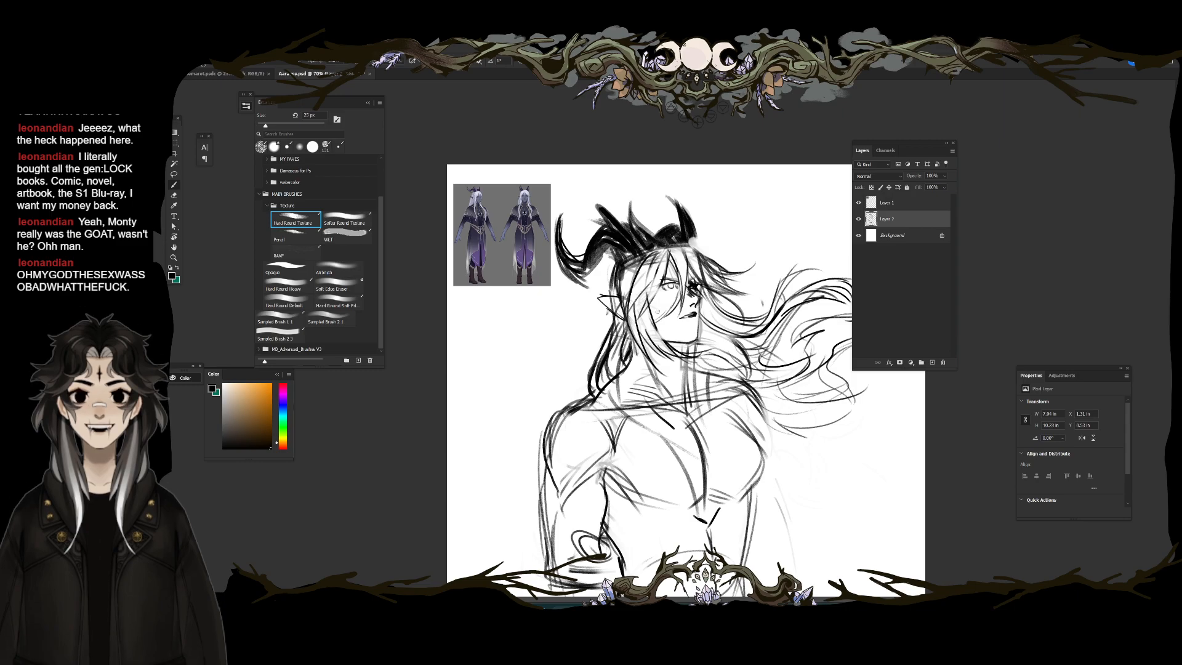
# Step: Open a second window of the same document to use as a reference view
pyautogui.hotkey('ctrl', 'o')
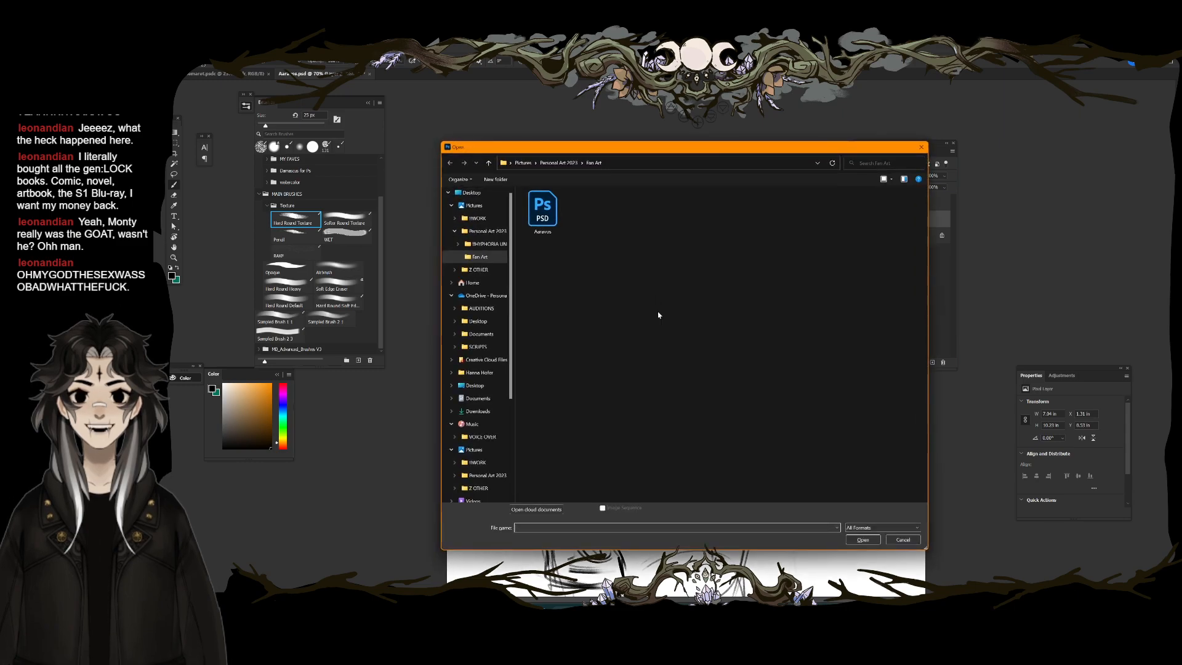
pyautogui.press('Escape')
pyautogui.click(329, 53)
pyautogui.moveTo(400, 63)
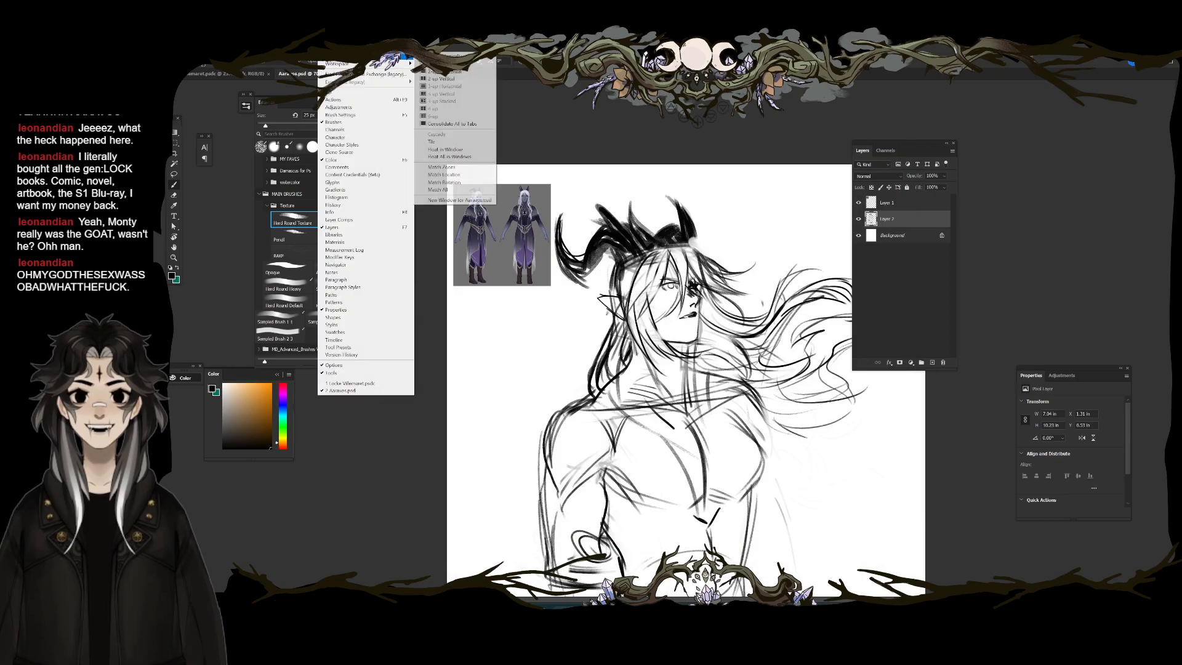
pyautogui.click(456, 201)
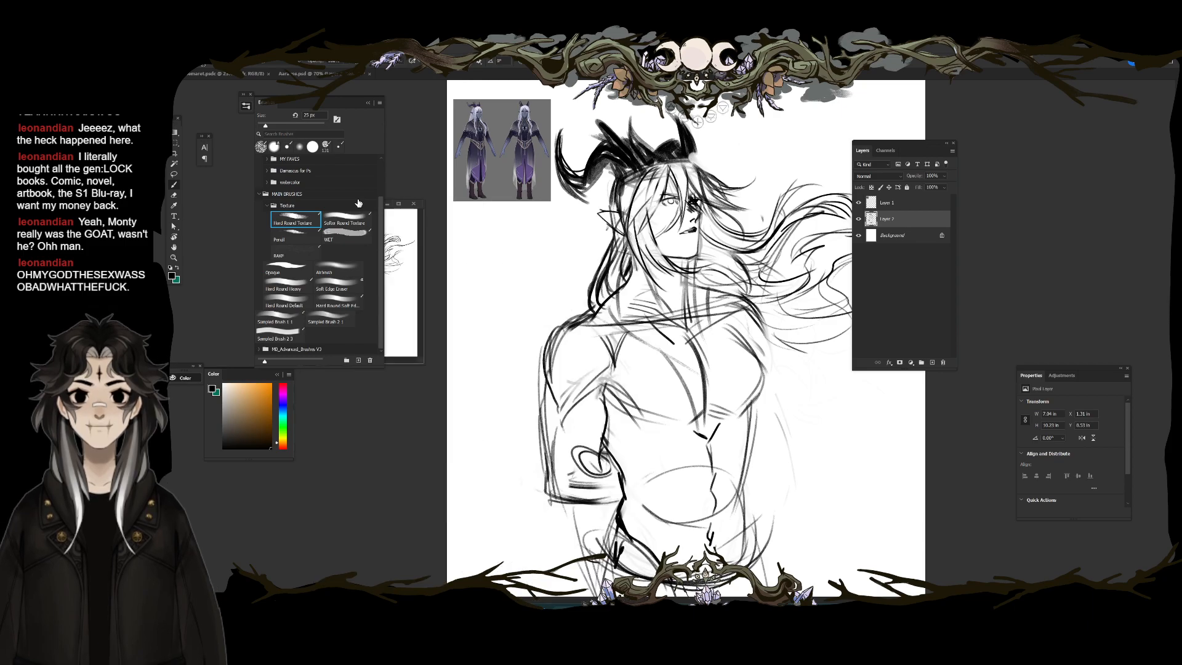
# Step: Collapse the brush library, and resize and move the second window beside the canvas to show the reference figures
pyautogui.click(368, 103)
pyautogui.moveTo(322, 230)
pyautogui.mouseDown()
pyautogui.moveTo(346, 238)
pyautogui.moveTo(389, 355)
pyautogui.mouseUp()
pyautogui.moveTo(349, 291)
pyautogui.mouseDown()
pyautogui.moveTo(368, 292)
pyautogui.moveTo(349, 291)
pyautogui.mouseUp()
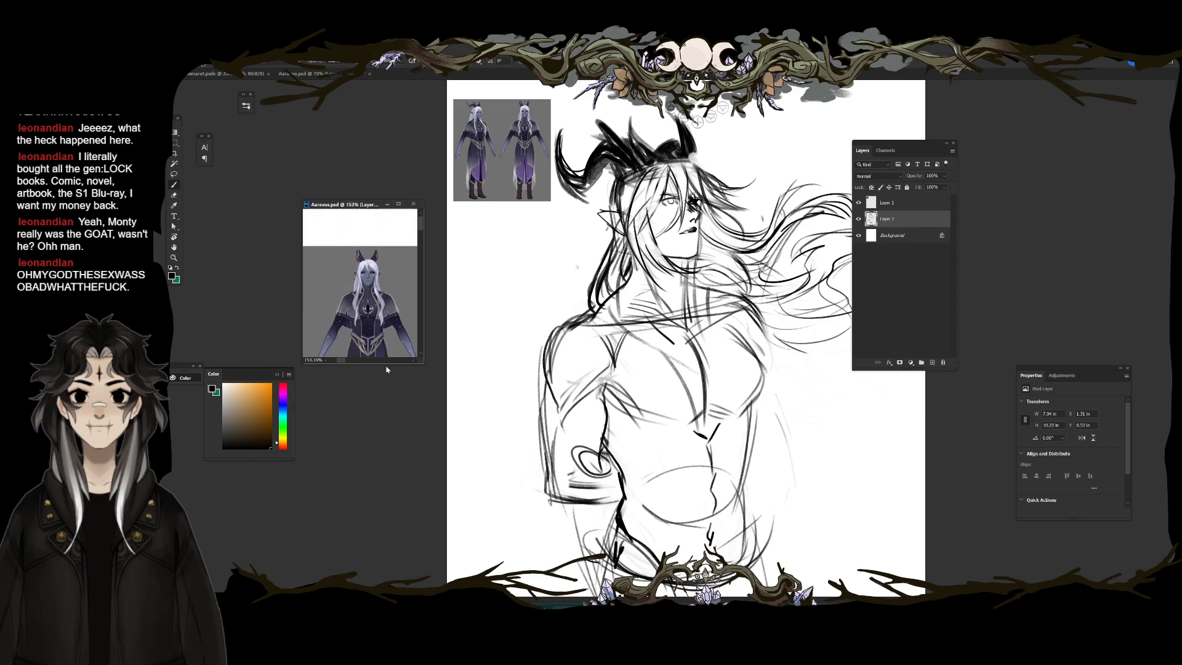
pyautogui.moveTo(384, 364); pyautogui.dragTo(384, 528)
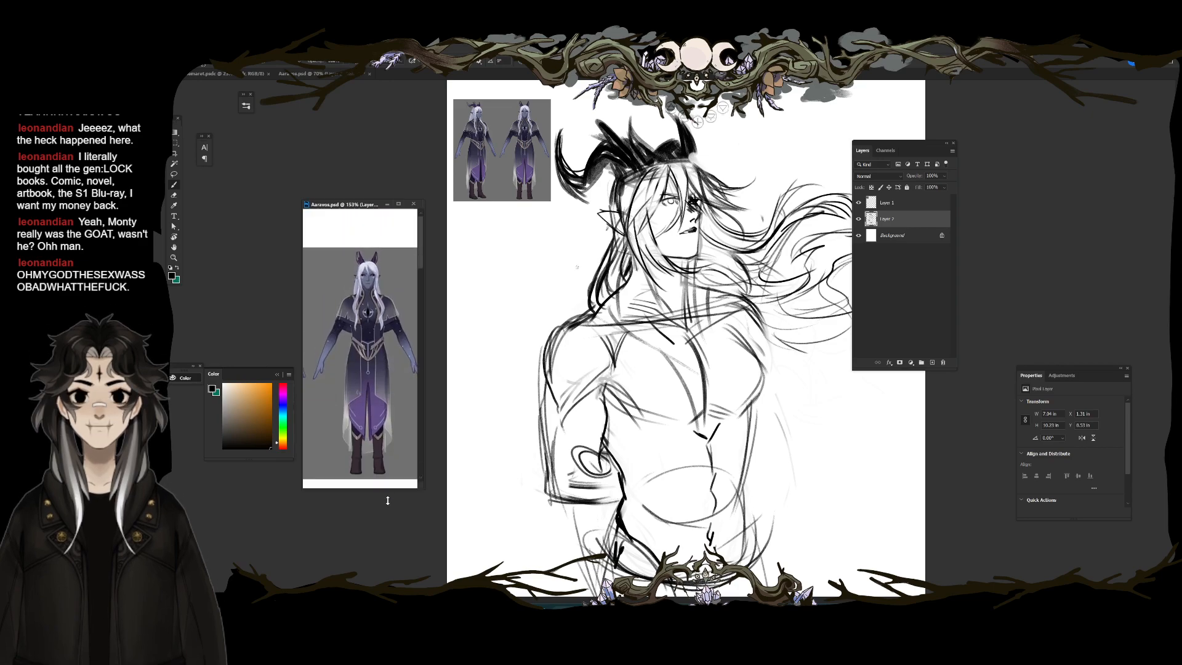
pyautogui.moveTo(382, 452); pyautogui.dragTo(348, 459)
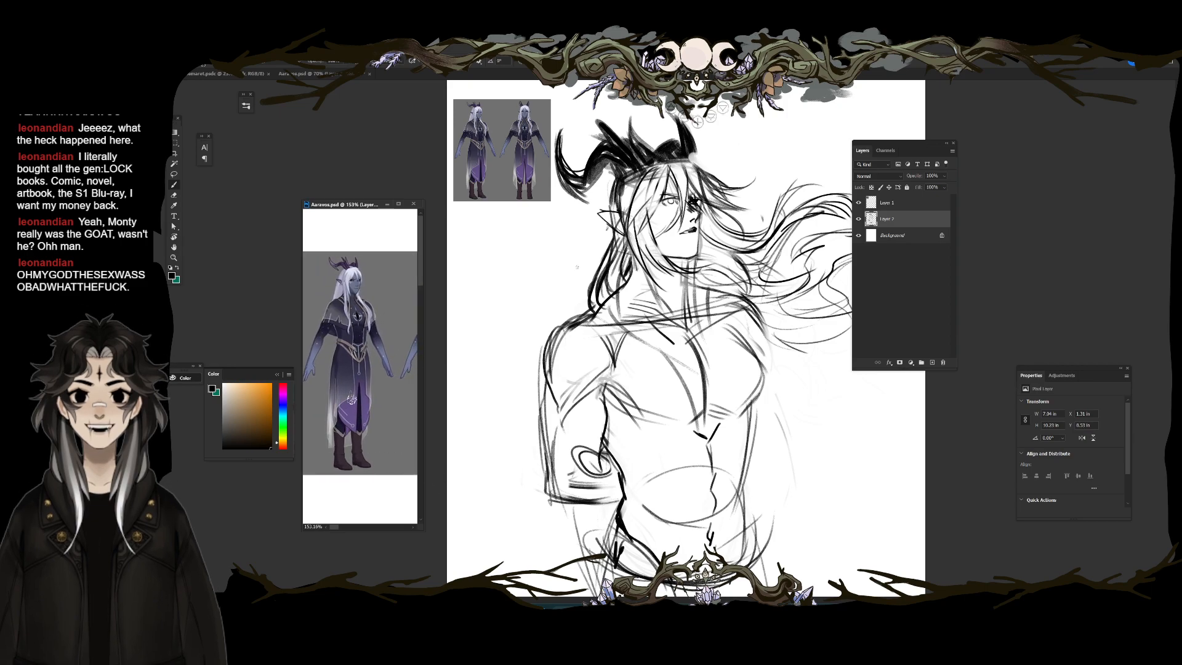
pyautogui.moveTo(303, 200); pyautogui.dragTo(337, 135)
pyautogui.moveTo(368, 290); pyautogui.dragTo(361, 238)
pyautogui.click(361, 238)
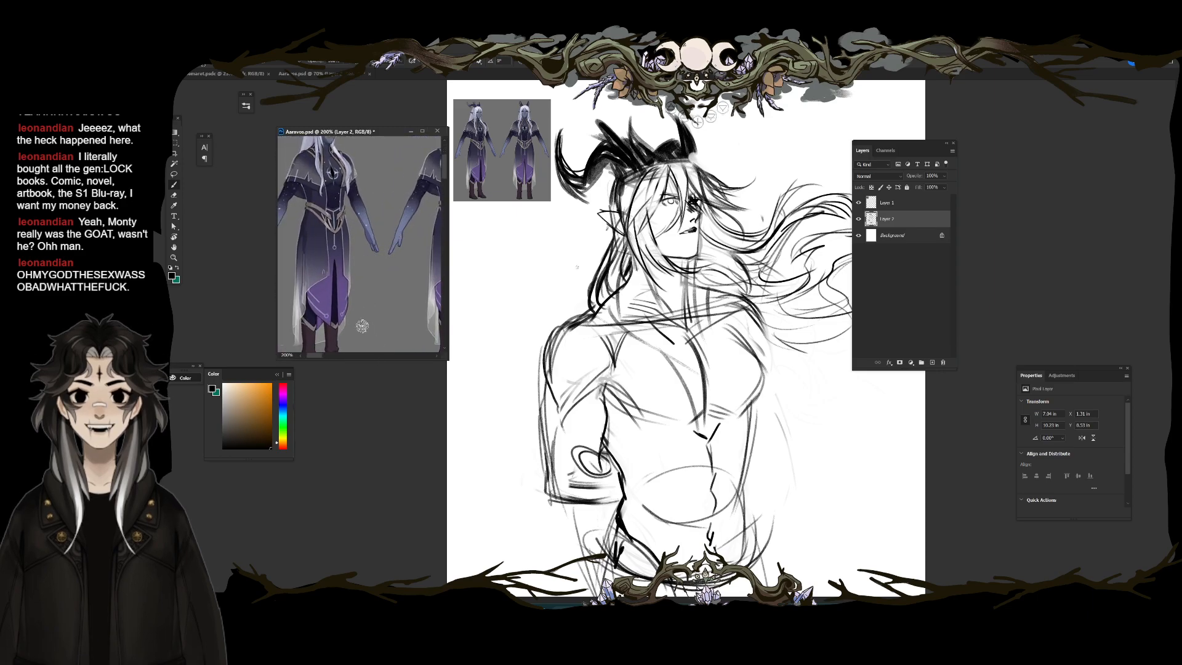
pyautogui.keyDown('alt'); pyautogui.click(311, 269); pyautogui.keyUp('alt')
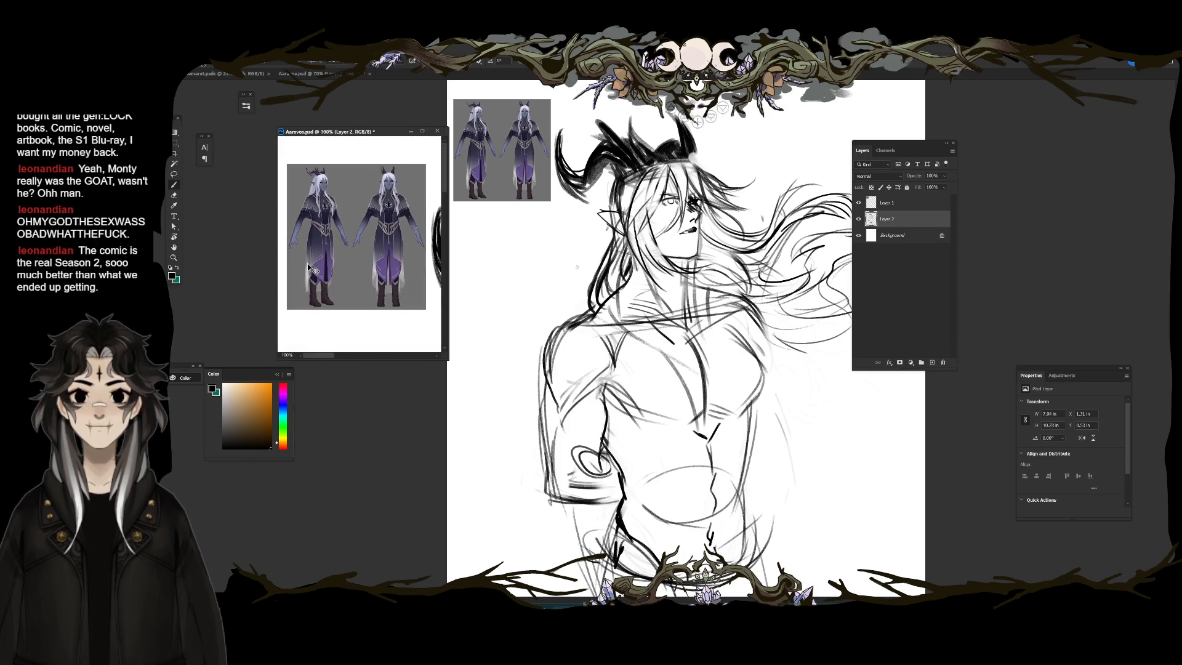
# Step: Shrink and reposition the second window, framing the front-facing reference figure inside it
pyautogui.hotkey('ctrl', '-')
pyautogui.hotkey('ctrl', '-')
pyautogui.hotkey('ctrl', '-')
pyautogui.hotkey('ctrl', '-')
pyautogui.hotkey('ctrl', '-')
pyautogui.hotkey('ctrl', '-')
pyautogui.hotkey('ctrl', '-')
pyautogui.hotkey('ctrl', '+')
pyautogui.hotkey('ctrl', '+')
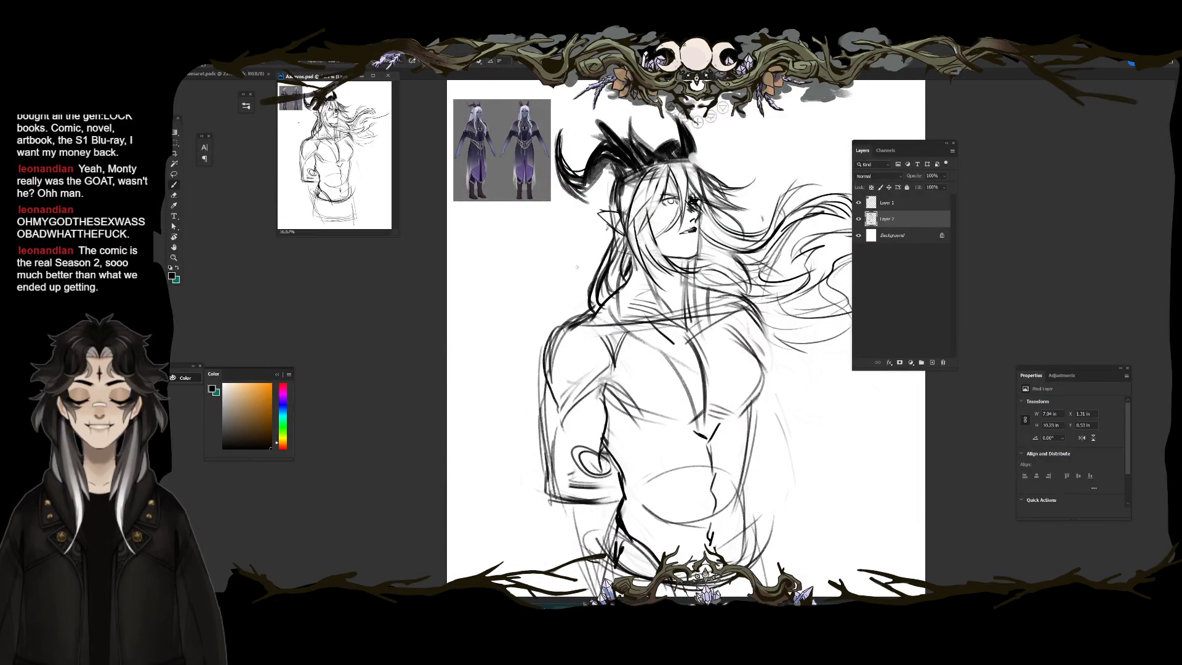
pyautogui.moveTo(335, 76); pyautogui.dragTo(342, 147)
pyautogui.moveTo(298, 193); pyautogui.dragTo(327, 356)
pyautogui.moveTo(381, 206); pyautogui.dragTo(341, 234)
# Step: Return to the main canvas and shade the shadow under the chin with dark strokes
pyautogui.click(685, 216)
pyautogui.moveTo(688, 214)
pyautogui.mouseDown()
pyautogui.moveTo(662, 315)
pyautogui.moveTo(679, 327)
pyautogui.mouseUp()
pyautogui.hotkey('ctrl', 'z')
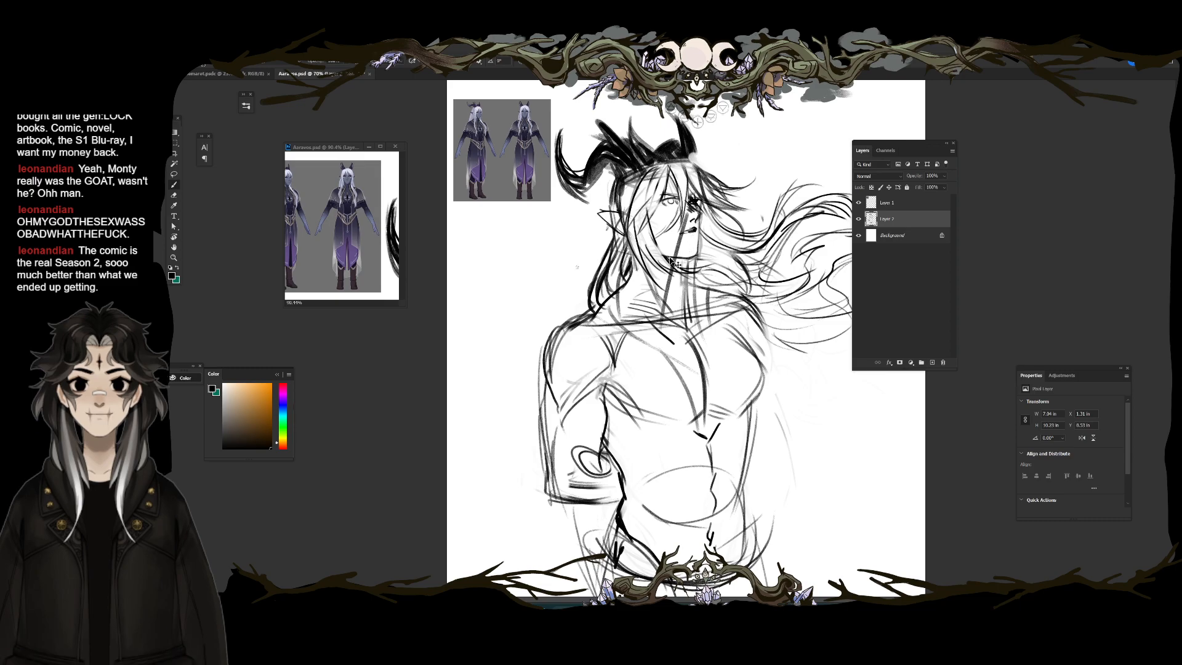
pyautogui.moveTo(689, 292); pyautogui.dragTo(720, 295)
# Step: Rework the area where the horns meet the hair, erasing stray lines and redrawing dark strokes
pyautogui.moveTo(643, 185)
pyautogui.mouseDown()
pyautogui.moveTo(614, 265)
pyautogui.moveTo(699, 261)
pyautogui.mouseUp()
pyautogui.press('e')
pyautogui.moveTo(580, 242)
pyautogui.mouseDown()
pyautogui.moveTo(568, 301)
pyautogui.moveTo(577, 276)
pyautogui.mouseUp()
pyautogui.press('b')
pyautogui.moveTo(531, 201)
pyautogui.mouseDown()
pyautogui.moveTo(559, 201)
pyautogui.moveTo(583, 244)
pyautogui.moveTo(556, 226)
pyautogui.moveTo(575, 240)
pyautogui.moveTo(586, 227)
pyautogui.moveTo(592, 251)
pyautogui.moveTo(606, 231)
pyautogui.mouseUp()
pyautogui.press('e')
pyautogui.moveTo(696, 114); pyautogui.dragTo(635, 282)
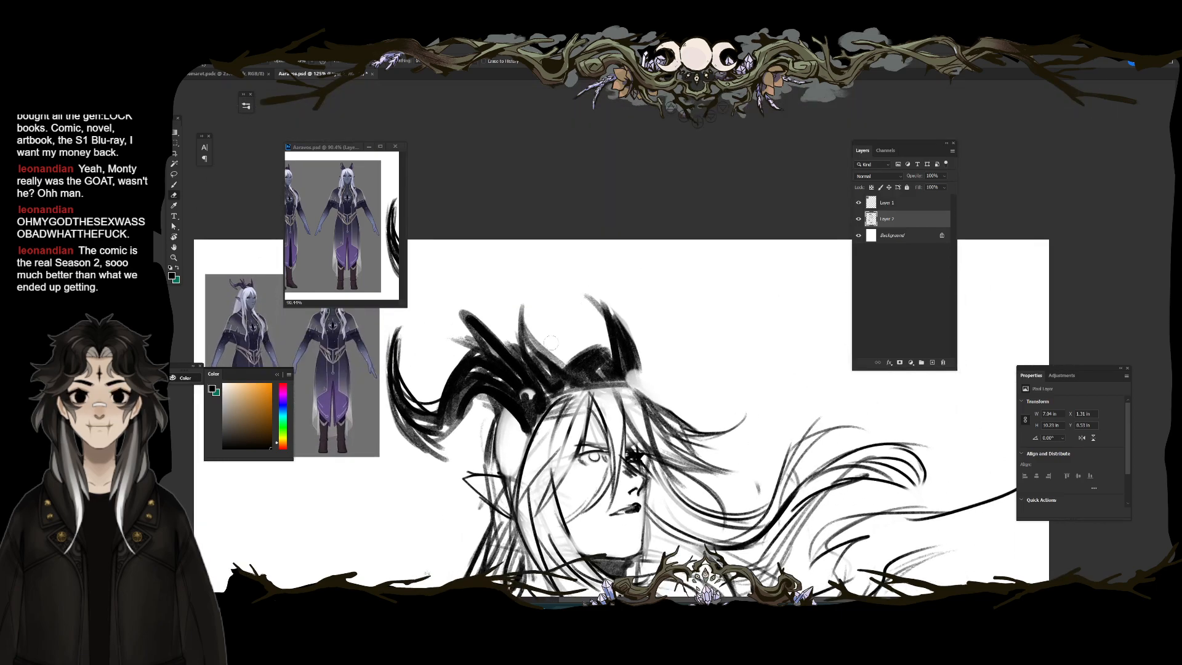
# Step: Erase thin highlight streaks into the dark near horn and clean up around the central horns
pyautogui.moveTo(509, 345); pyautogui.dragTo(556, 390)
pyautogui.moveTo(506, 347); pyautogui.dragTo(550, 387)
pyautogui.moveTo(518, 351); pyautogui.dragTo(558, 389)
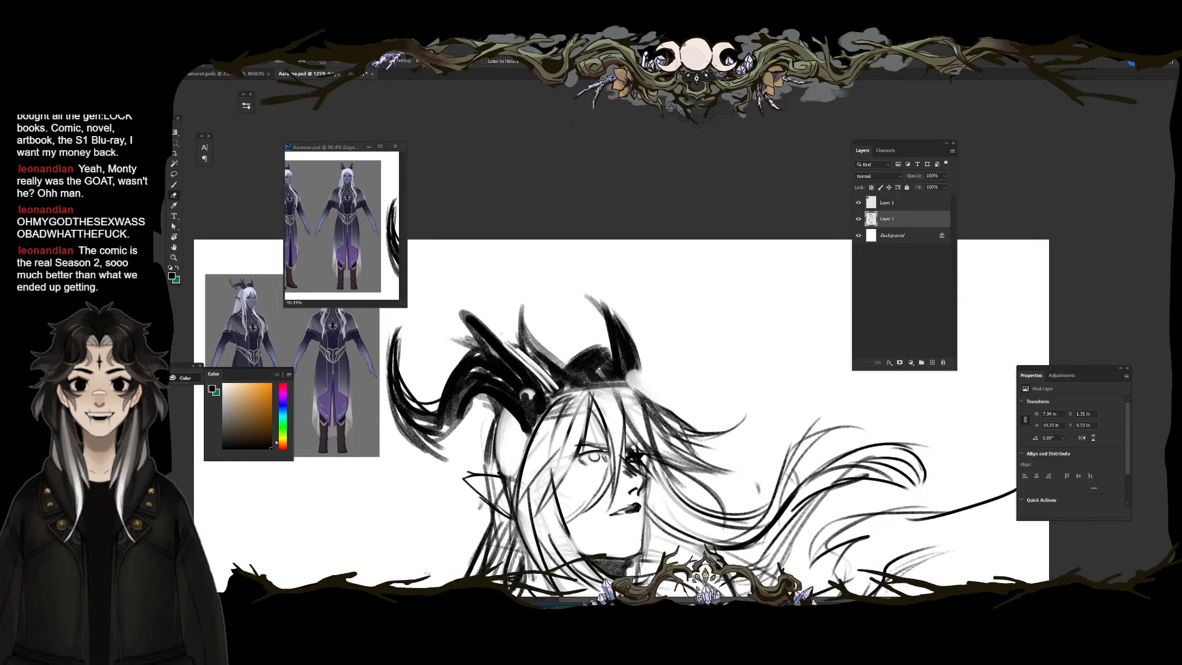
pyautogui.moveTo(529, 332)
pyautogui.mouseDown()
pyautogui.moveTo(555, 352)
pyautogui.moveTo(582, 361)
pyautogui.moveTo(555, 355)
pyautogui.mouseUp()
pyautogui.moveTo(572, 361)
pyautogui.mouseDown()
pyautogui.moveTo(614, 338)
pyautogui.moveTo(620, 362)
pyautogui.mouseUp()
pyautogui.moveTo(569, 433)
pyautogui.mouseDown()
pyautogui.moveTo(673, 323)
pyautogui.moveTo(629, 362)
pyautogui.mouseUp()
# Step: Draw dark strands along the hairline and flicked-out wisps of hair above the forehead
pyautogui.press('b')
pyautogui.moveTo(645, 308)
pyautogui.mouseDown()
pyautogui.moveTo(627, 368)
pyautogui.moveTo(677, 348)
pyautogui.moveTo(693, 297)
pyautogui.mouseUp()
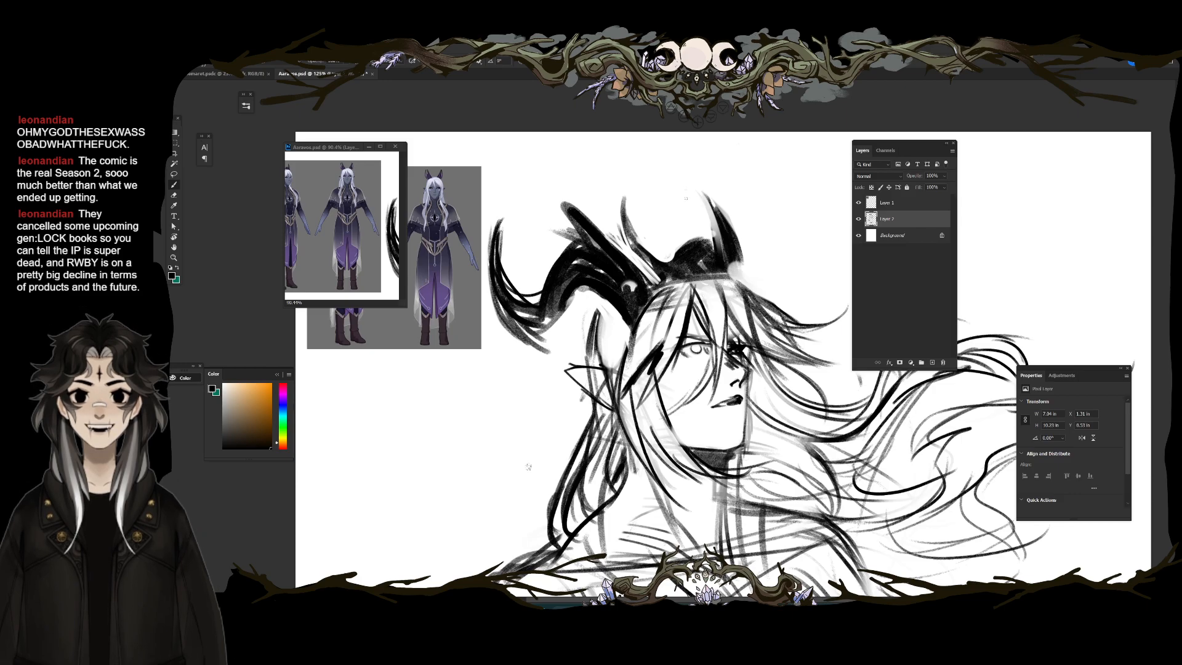
pyautogui.moveTo(646, 286)
pyautogui.mouseDown()
pyautogui.moveTo(743, 274)
pyautogui.moveTo(777, 315)
pyautogui.mouseUp()
pyautogui.press('e')
pyautogui.press('b')
pyautogui.moveTo(734, 281); pyautogui.dragTo(755, 311)
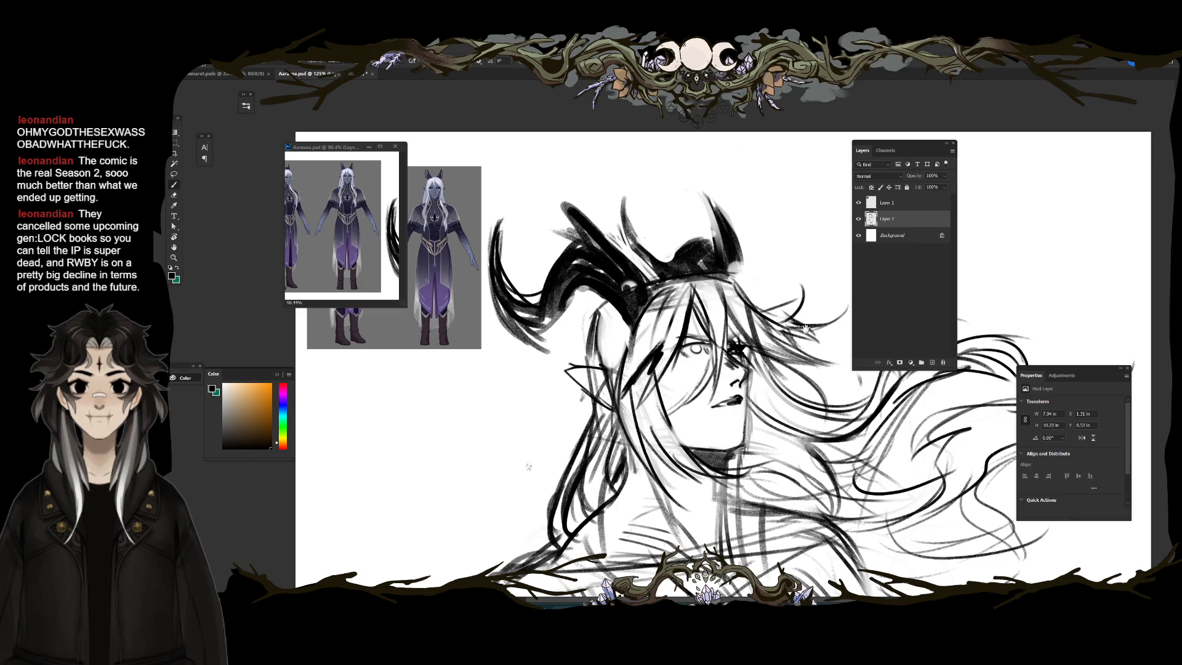
# Step: Add flowing hair strands beside the jaw and neck, sweeping toward the far shoulder
pyautogui.moveTo(529, 467); pyautogui.dragTo(427, 468)
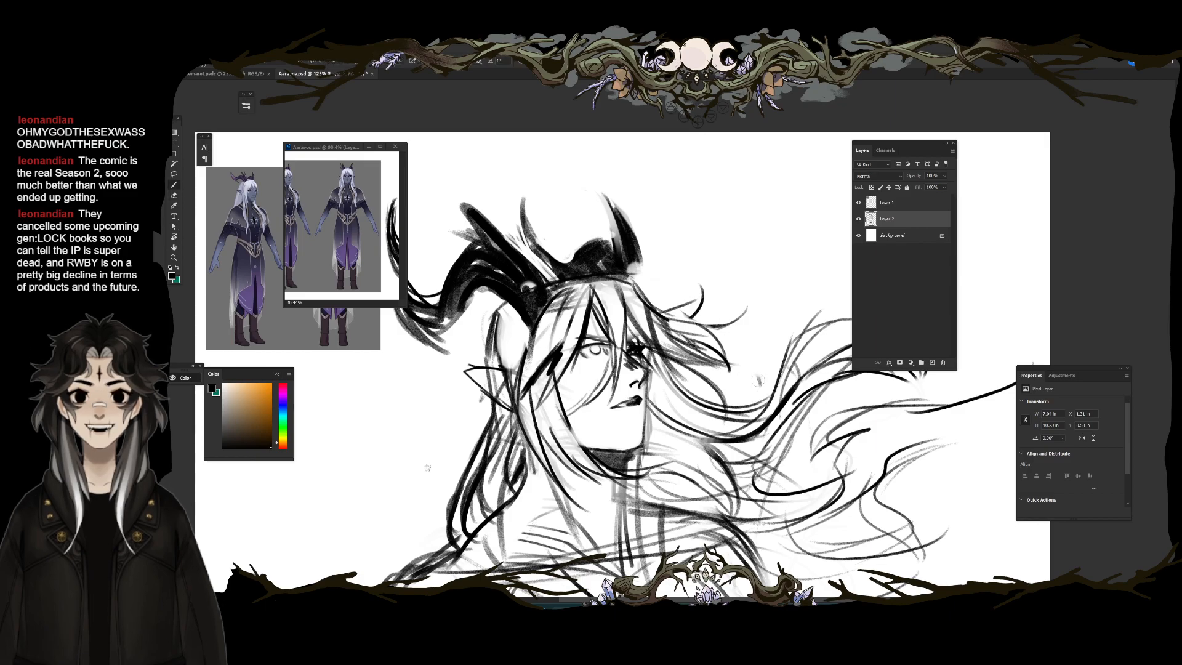
pyautogui.moveTo(427, 468); pyautogui.dragTo(461, 394)
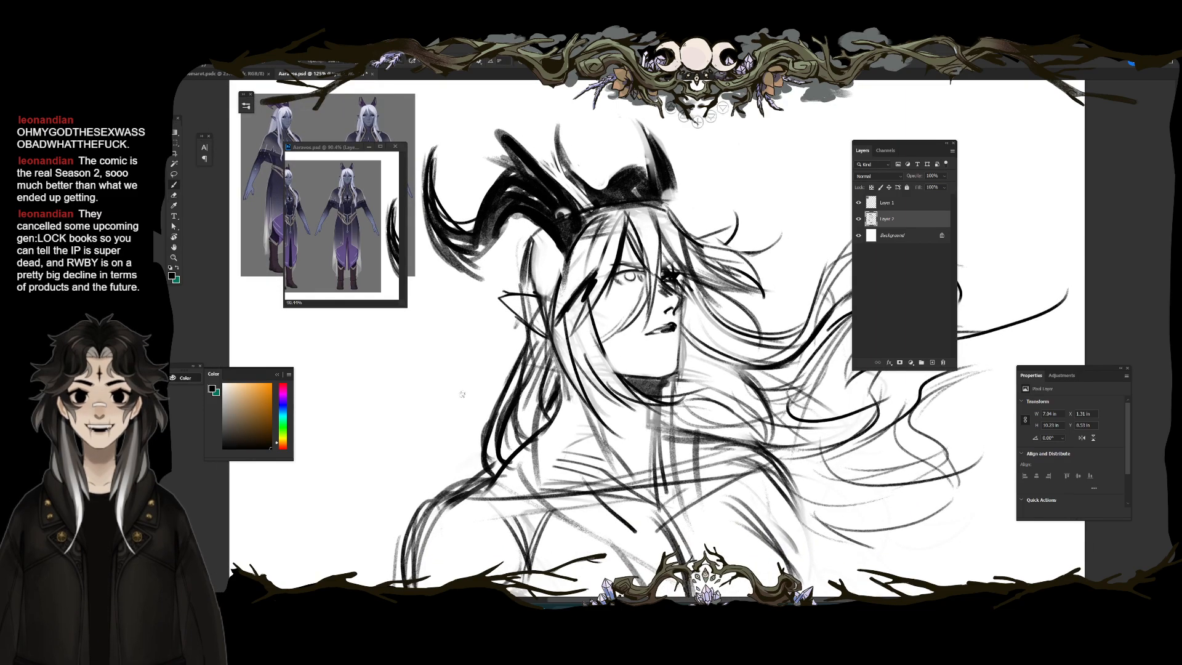
pyautogui.moveTo(757, 370); pyautogui.dragTo(764, 413)
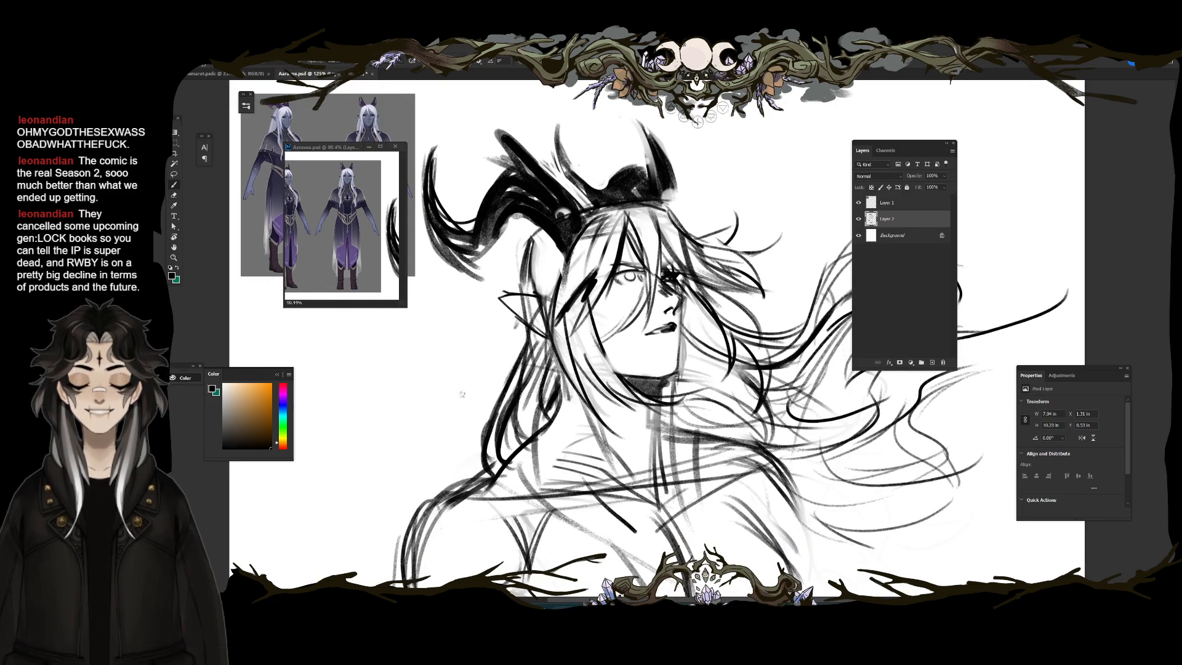
pyautogui.moveTo(699, 388); pyautogui.dragTo(752, 407)
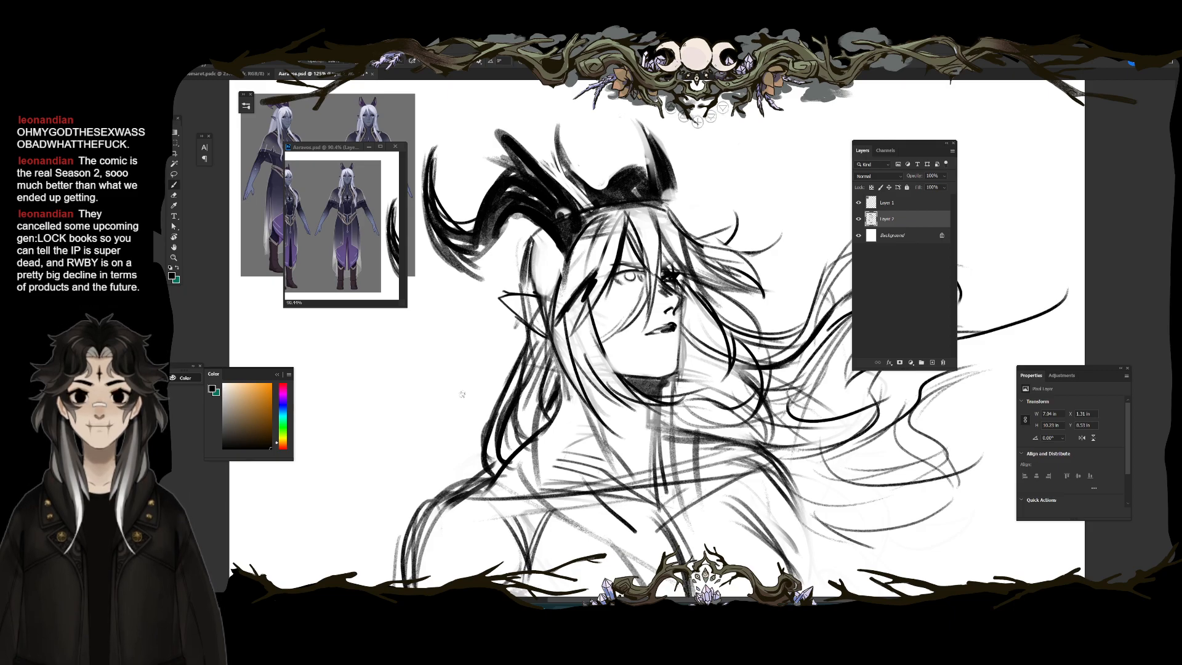
# Step: Erase the old near ear and redraw it as a slimmer pointed ear
pyautogui.press('e')
pyautogui.moveTo(506, 304)
pyautogui.mouseDown()
pyautogui.moveTo(533, 334)
pyautogui.moveTo(541, 298)
pyautogui.mouseUp()
pyautogui.press('b')
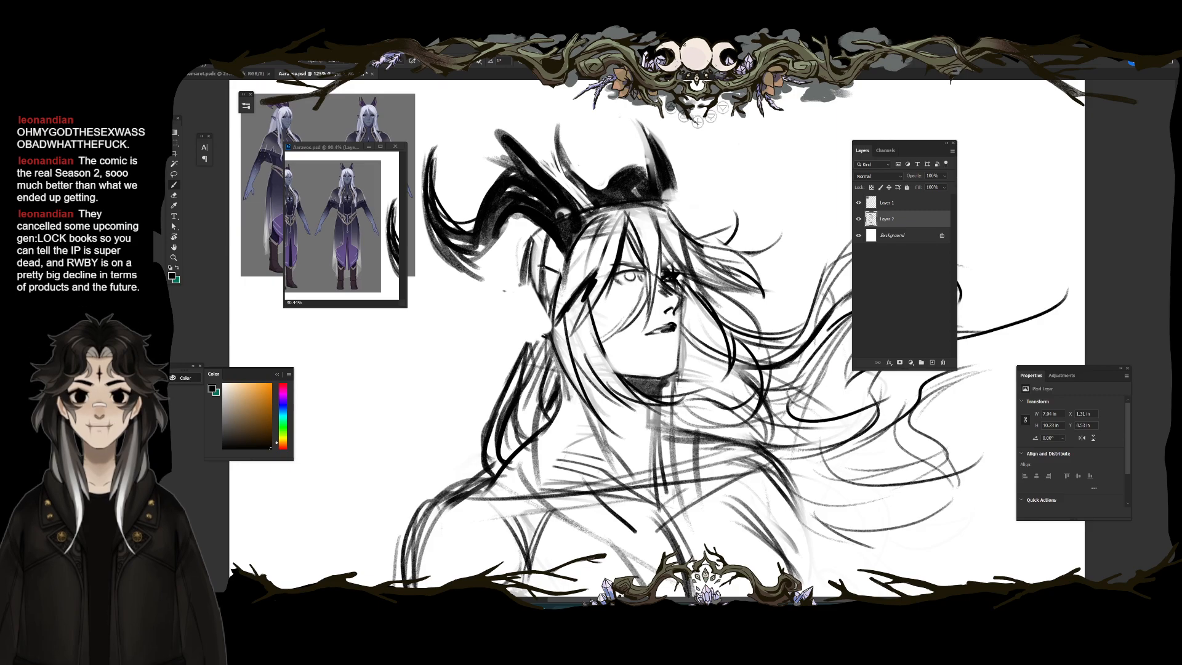
pyautogui.moveTo(504, 274); pyautogui.dragTo(556, 282)
pyautogui.moveTo(505, 276)
pyautogui.mouseDown()
pyautogui.moveTo(545, 315)
pyautogui.moveTo(521, 367)
pyautogui.mouseUp()
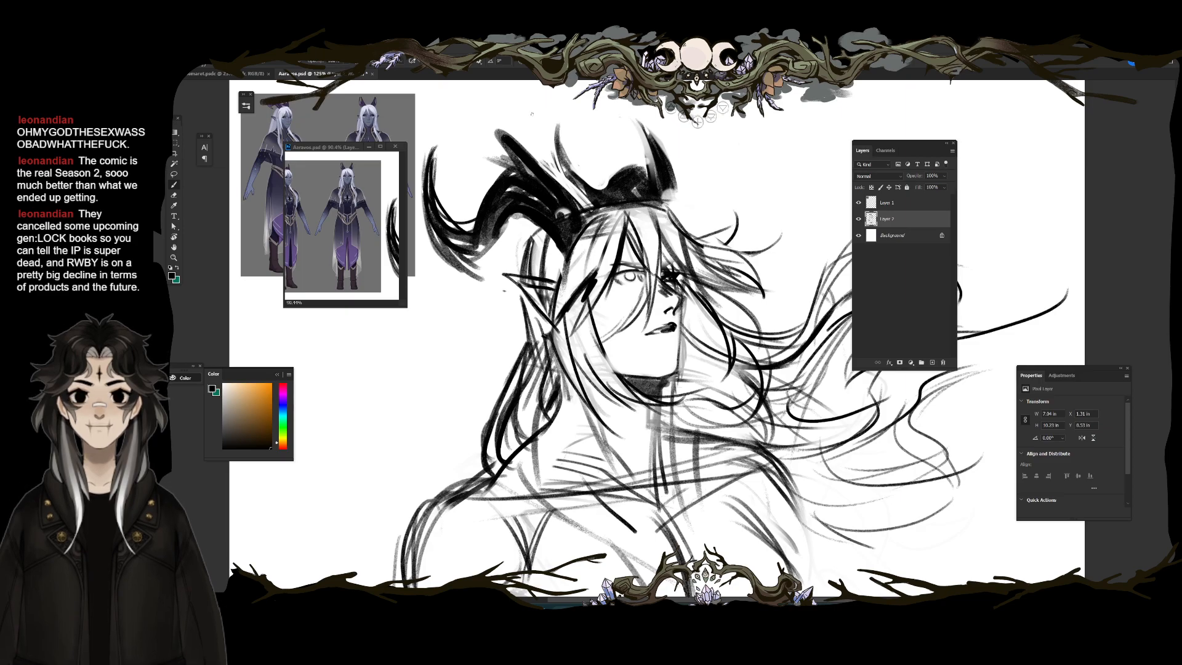
# Step: Trim the tip of the near horn's upper prong with the eraser and save the document
pyautogui.press('e')
pyautogui.moveTo(499, 130)
pyautogui.mouseDown()
pyautogui.moveTo(522, 146)
pyautogui.moveTo(501, 136)
pyautogui.mouseUp()
pyautogui.hotkey('ctrl', '-')
pyautogui.hotkey('ctrl', '-')
pyautogui.hotkey('ctrl', '-')
pyautogui.hotkey('ctrl', '-')
pyautogui.hotkey('ctrl', 's')
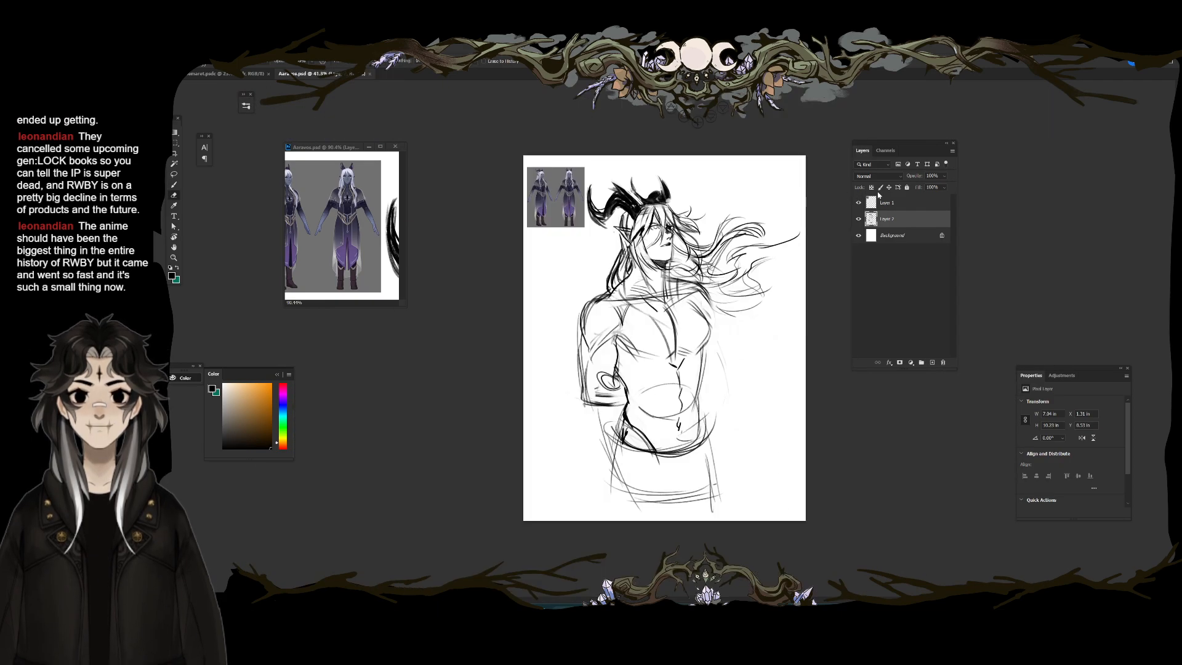
pyautogui.click(733, 205)
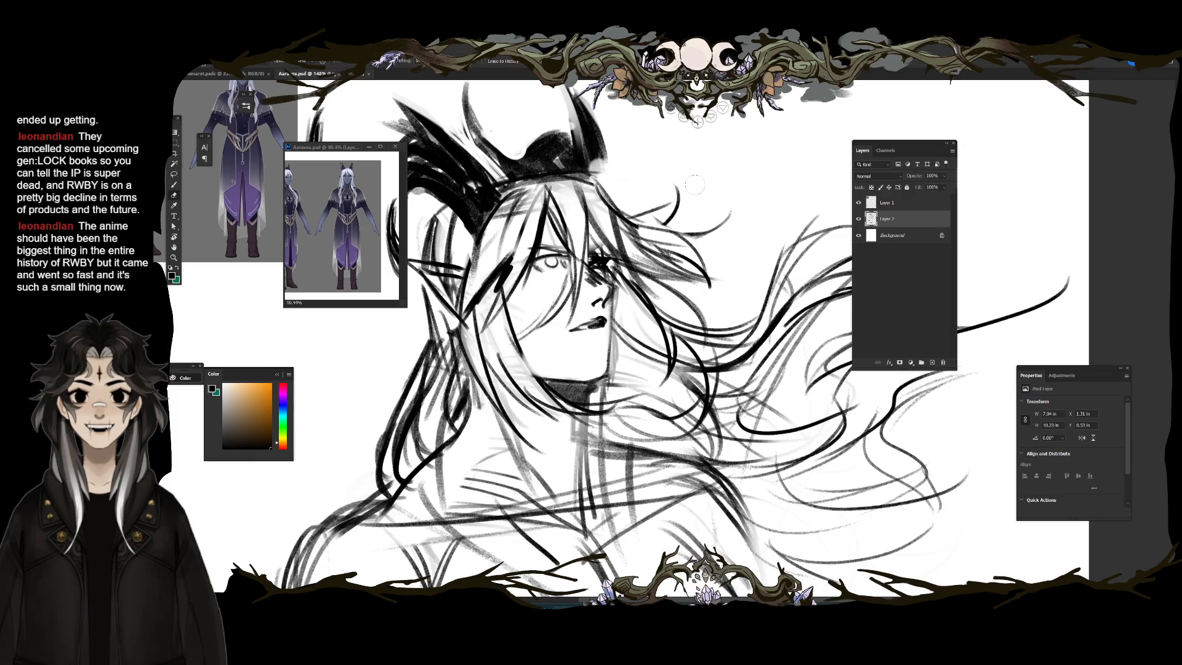
# Step: Touch up the nose and the loose hair strands across the face by alternately erasing and redrawing short strokes
pyautogui.moveTo(679, 272); pyautogui.dragTo(664, 343)
pyautogui.moveTo(577, 258)
pyautogui.mouseDown()
pyautogui.moveTo(641, 283)
pyautogui.moveTo(620, 247)
pyautogui.mouseUp()
pyautogui.press('b')
pyautogui.moveTo(583, 283)
pyautogui.mouseDown()
pyautogui.moveTo(623, 282)
pyautogui.moveTo(611, 309)
pyautogui.mouseUp()
pyautogui.press('e')
pyautogui.moveTo(582, 247); pyautogui.dragTo(595, 305)
pyautogui.press('b')
pyautogui.moveTo(569, 242)
pyautogui.mouseDown()
pyautogui.moveTo(593, 305)
pyautogui.moveTo(607, 307)
pyautogui.mouseUp()
pyautogui.press('e')
pyautogui.moveTo(564, 428); pyautogui.dragTo(538, 395)
# Step: Sketch the far arm bent at a rounded elbow, with the forearm raised outward beside the torso
pyautogui.scroll(-5, 622, 345)
pyautogui.moveTo(622, 346); pyautogui.dragTo(635, 171)
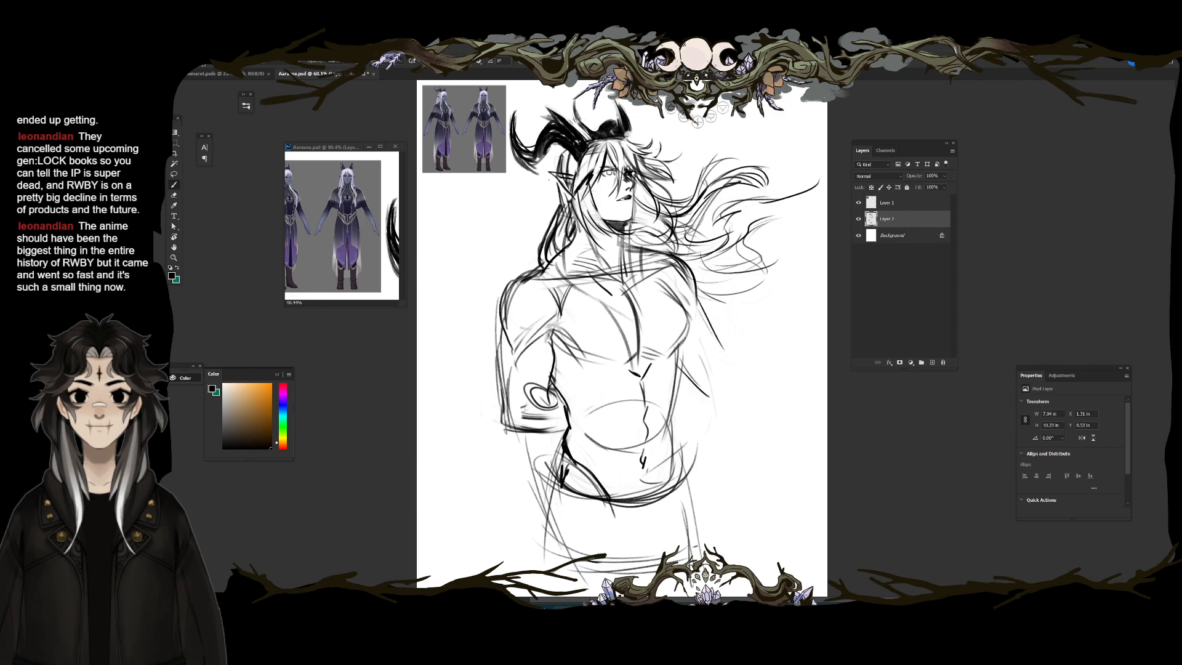
pyautogui.moveTo(710, 354)
pyautogui.mouseDown()
pyautogui.moveTo(718, 396)
pyautogui.moveTo(695, 380)
pyautogui.moveTo(722, 397)
pyautogui.mouseUp()
pyautogui.press('e')
pyautogui.press('b')
pyautogui.moveTo(729, 348)
pyautogui.mouseDown()
pyautogui.moveTo(749, 414)
pyautogui.moveTo(739, 441)
pyautogui.moveTo(769, 401)
pyautogui.moveTo(773, 457)
pyautogui.mouseUp()
pyautogui.moveTo(810, 365)
pyautogui.mouseDown()
pyautogui.moveTo(750, 481)
pyautogui.moveTo(762, 474)
pyautogui.mouseUp()
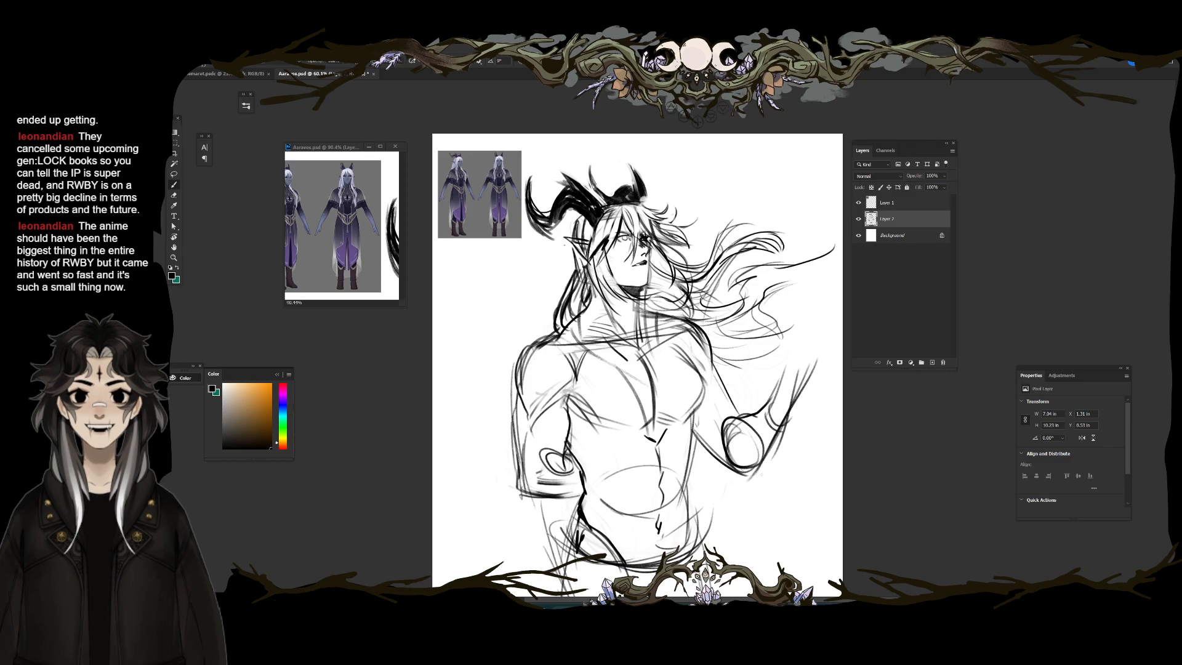
# Step: Draw the raised arm's open, upturned hand with a curled thumb and spread fingers
pyautogui.moveTo(800, 334)
pyautogui.mouseDown()
pyautogui.moveTo(820, 331)
pyautogui.moveTo(814, 356)
pyautogui.moveTo(841, 312)
pyautogui.moveTo(804, 321)
pyautogui.mouseUp()
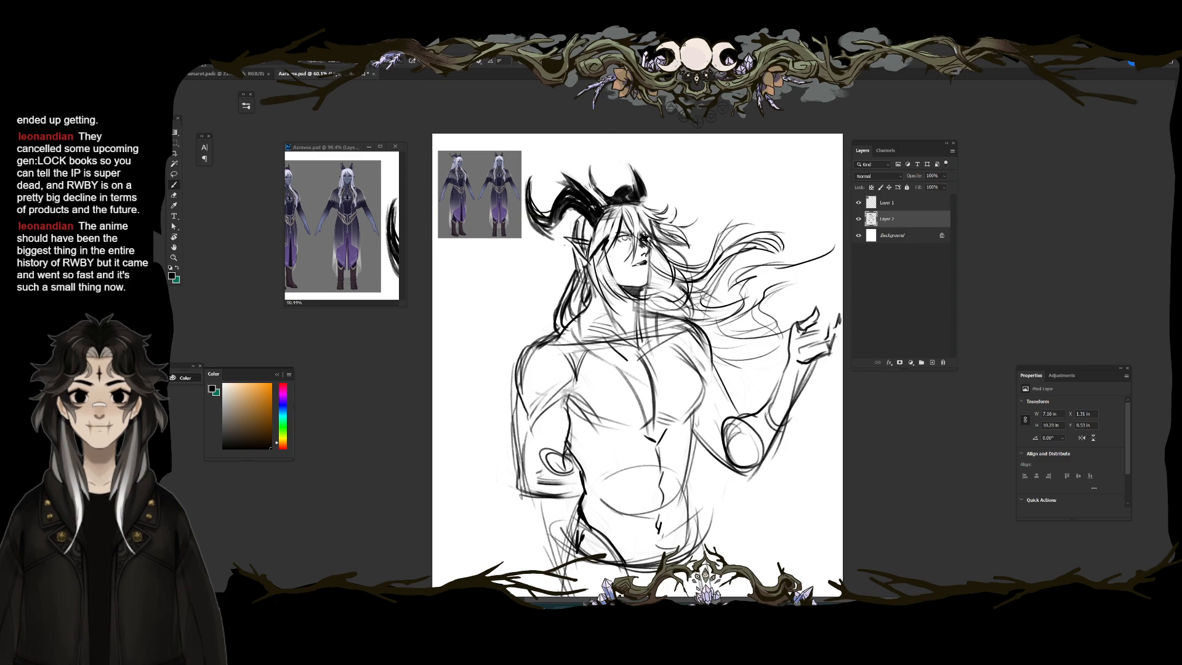
pyautogui.moveTo(856, 336); pyautogui.dragTo(803, 335)
pyautogui.moveTo(826, 380); pyautogui.dragTo(850, 378)
pyautogui.moveTo(758, 370); pyautogui.dragTo(719, 373)
pyautogui.keyDown('ctrl'); pyautogui.click(747, 333); pyautogui.keyUp('ctrl')
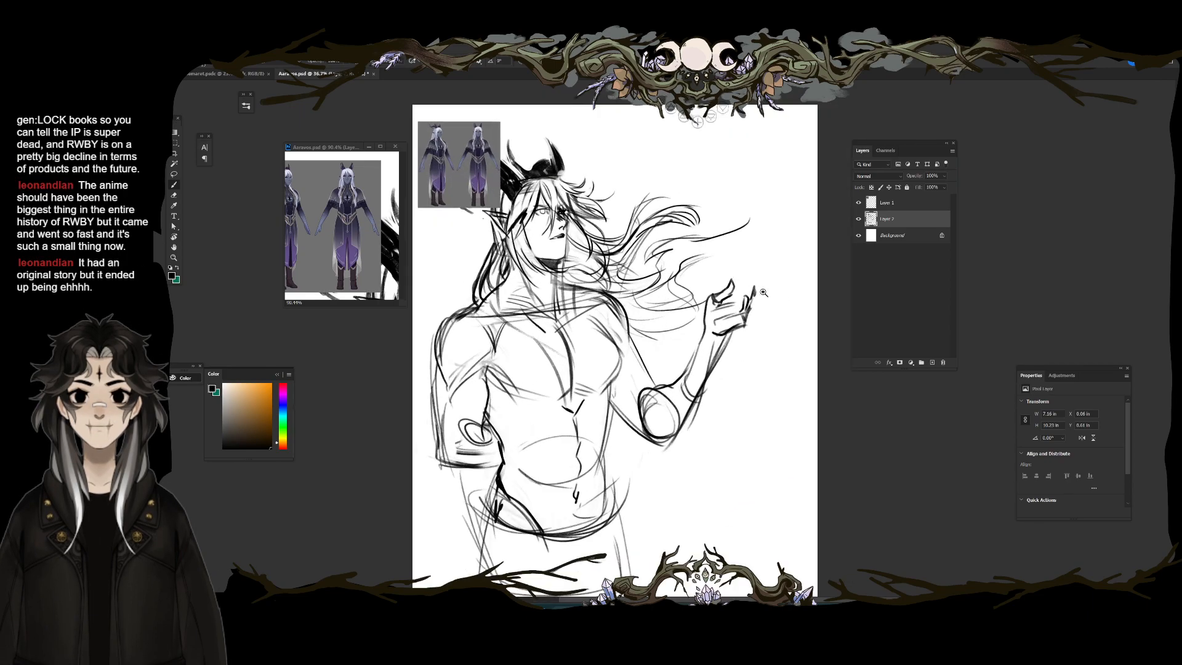
pyautogui.moveTo(748, 333); pyautogui.dragTo(698, 349)
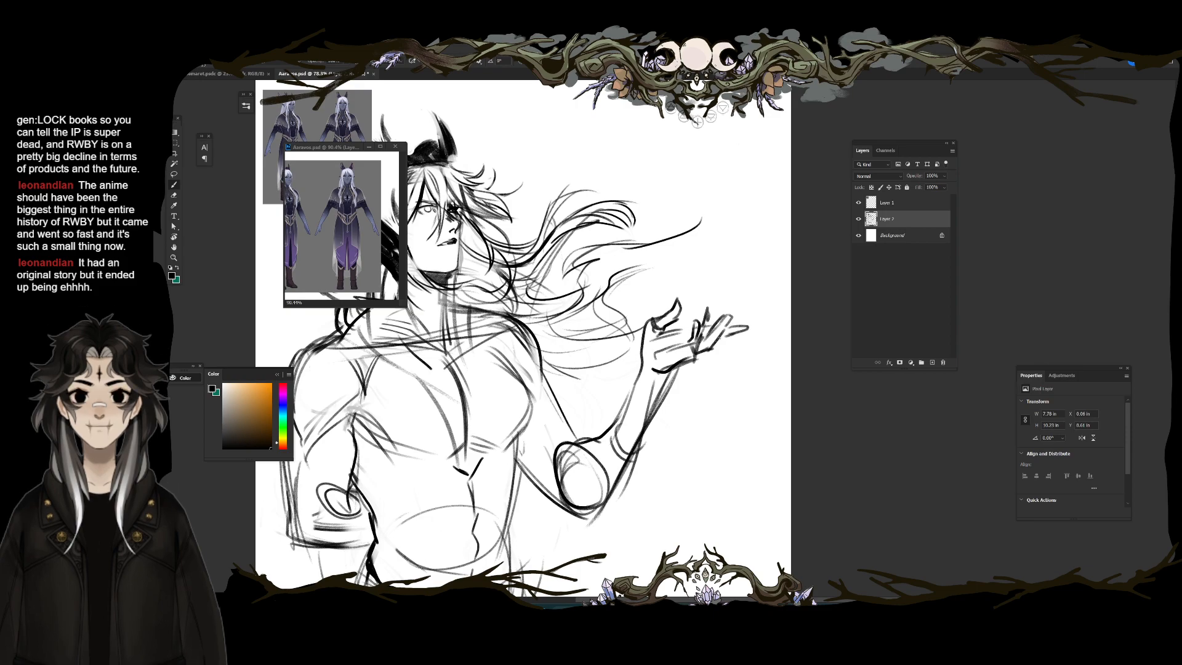
# Step: Erase the raised arm's rough upper-arm lines and elbow circle, and redraw the upper arm with a short cuff line
pyautogui.press('e')
pyautogui.press('b')
pyautogui.press('e')
pyautogui.moveTo(576, 493); pyautogui.dragTo(535, 364)
pyautogui.press('b')
pyautogui.moveTo(517, 438); pyautogui.dragTo(574, 517)
pyautogui.moveTo(578, 439); pyautogui.dragTo(553, 473)
pyautogui.moveTo(539, 400)
pyautogui.mouseDown()
pyautogui.moveTo(560, 489)
pyautogui.moveTo(567, 460)
pyautogui.moveTo(594, 457)
pyautogui.mouseUp()
# Step: Clean up the leftover elbow marks and draw the raised arm's inner elbow crease
pyautogui.press('e')
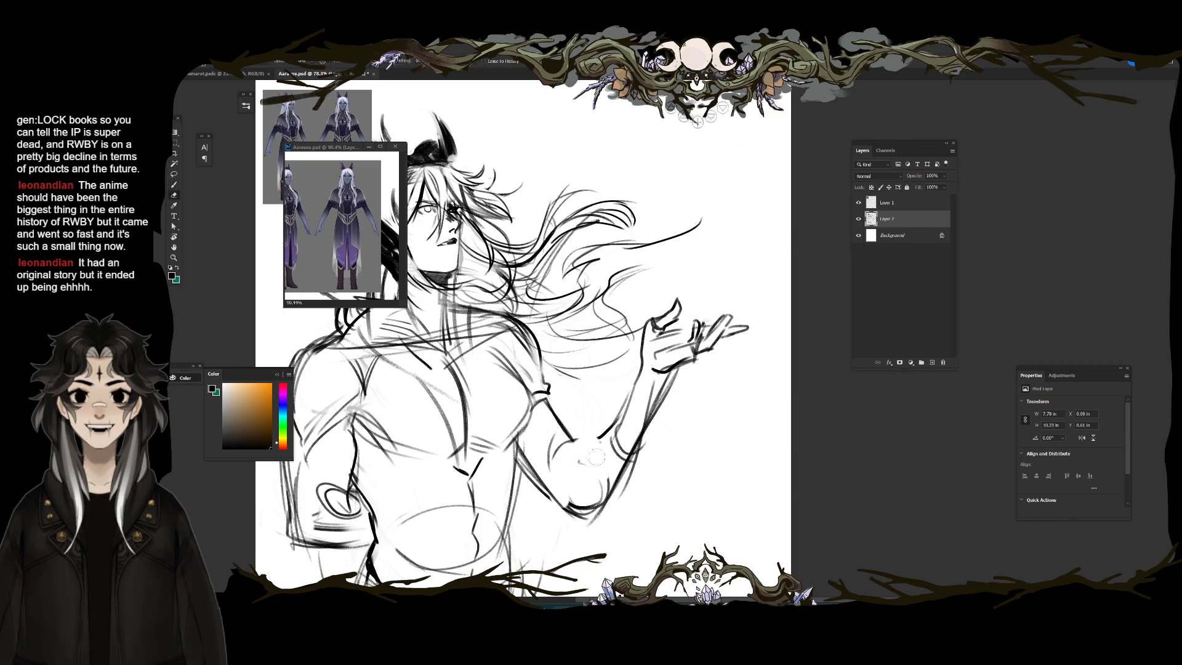
pyautogui.moveTo(591, 497)
pyautogui.mouseDown()
pyautogui.moveTo(573, 512)
pyautogui.moveTo(609, 490)
pyautogui.mouseUp()
pyautogui.press('b')
pyautogui.moveTo(599, 437); pyautogui.dragTo(552, 469)
pyautogui.moveTo(555, 468); pyautogui.dragTo(550, 498)
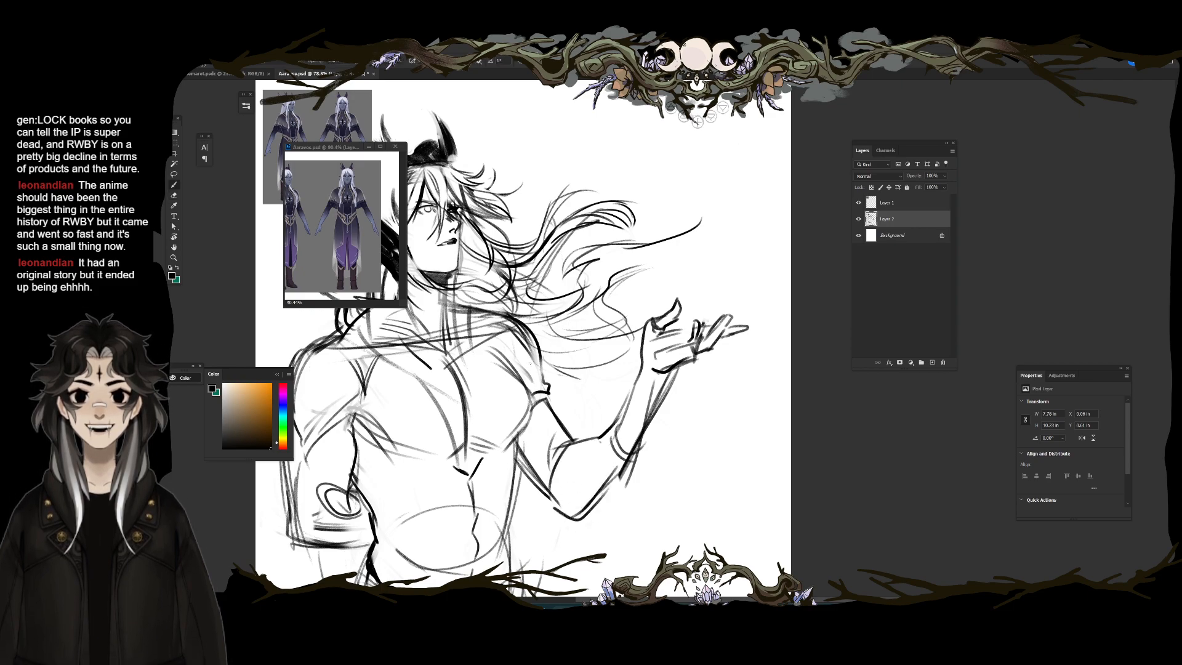
# Step: Erase the raised forearm's old contours and redraw both edges from the wrist down to the elbow
pyautogui.press('e')
pyautogui.moveTo(634, 385)
pyautogui.mouseDown()
pyautogui.moveTo(602, 474)
pyautogui.moveTo(647, 395)
pyautogui.moveTo(603, 437)
pyautogui.mouseUp()
pyautogui.press('b')
pyautogui.moveTo(637, 358)
pyautogui.mouseDown()
pyautogui.moveTo(609, 413)
pyautogui.moveTo(554, 473)
pyautogui.mouseUp()
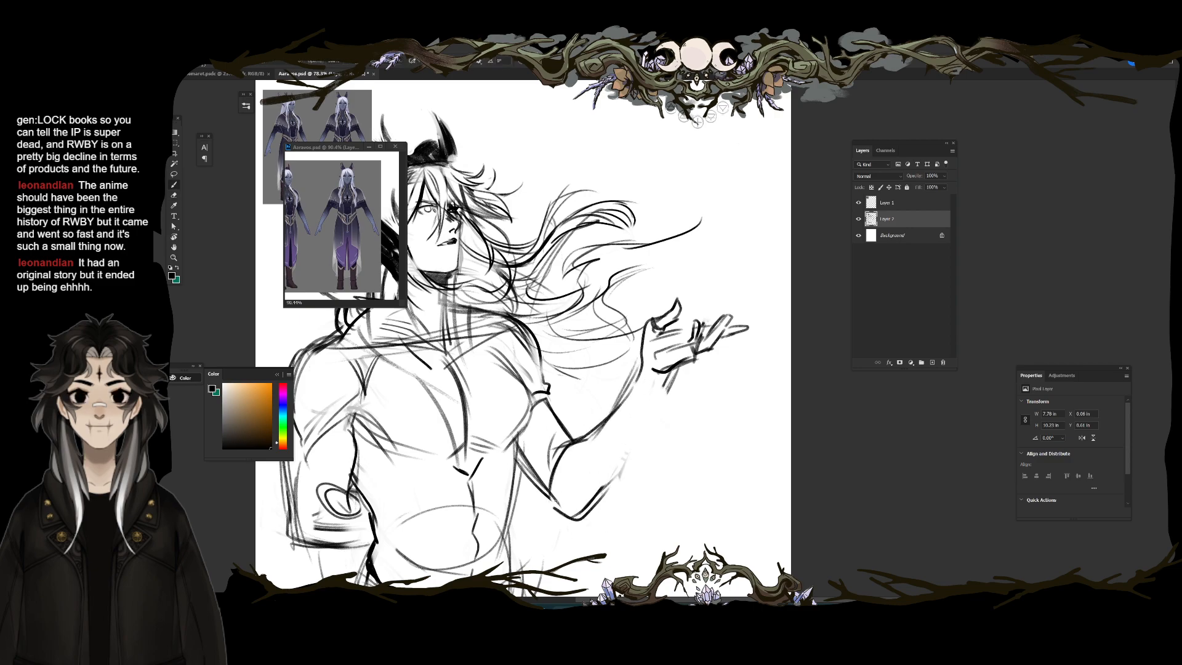
pyautogui.moveTo(649, 418)
pyautogui.mouseDown()
pyautogui.moveTo(594, 511)
pyautogui.moveTo(600, 496)
pyautogui.mouseUp()
pyautogui.moveTo(667, 389); pyautogui.dragTo(596, 491)
pyautogui.moveTo(646, 408); pyautogui.dragTo(594, 493)
# Step: Shift the figure sketch slightly away from the reference side of the page and add an outer garment line along the near arm
pyautogui.scroll(-5, 776, 268)
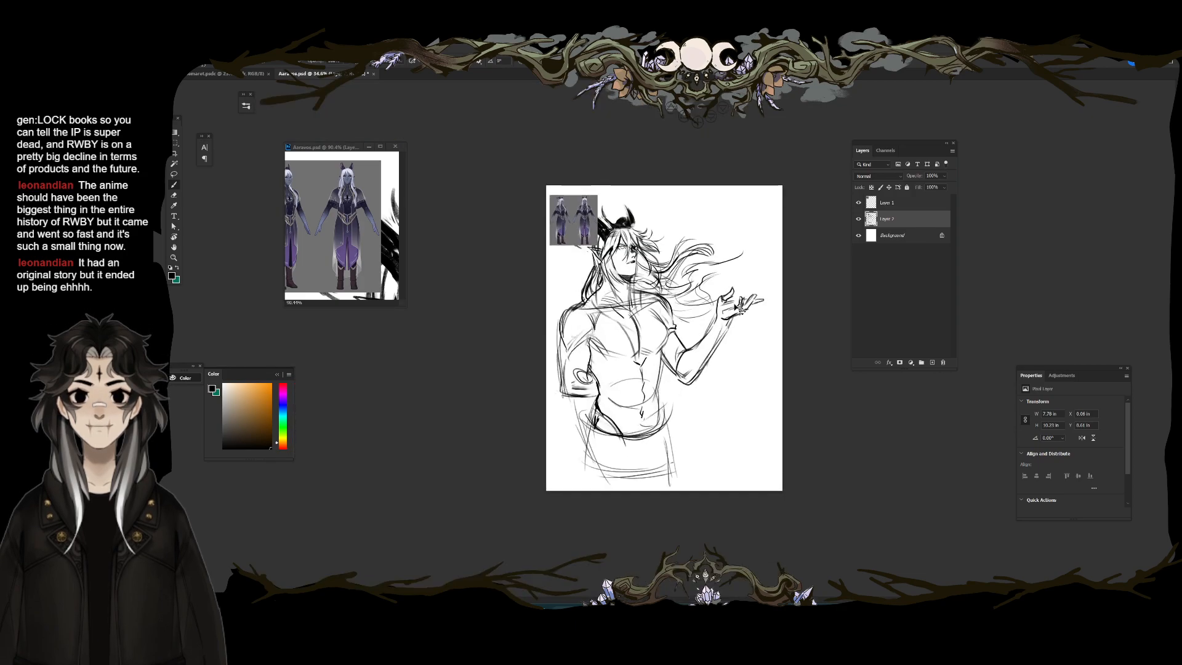
pyautogui.moveTo(701, 357); pyautogui.dragTo(712, 358)
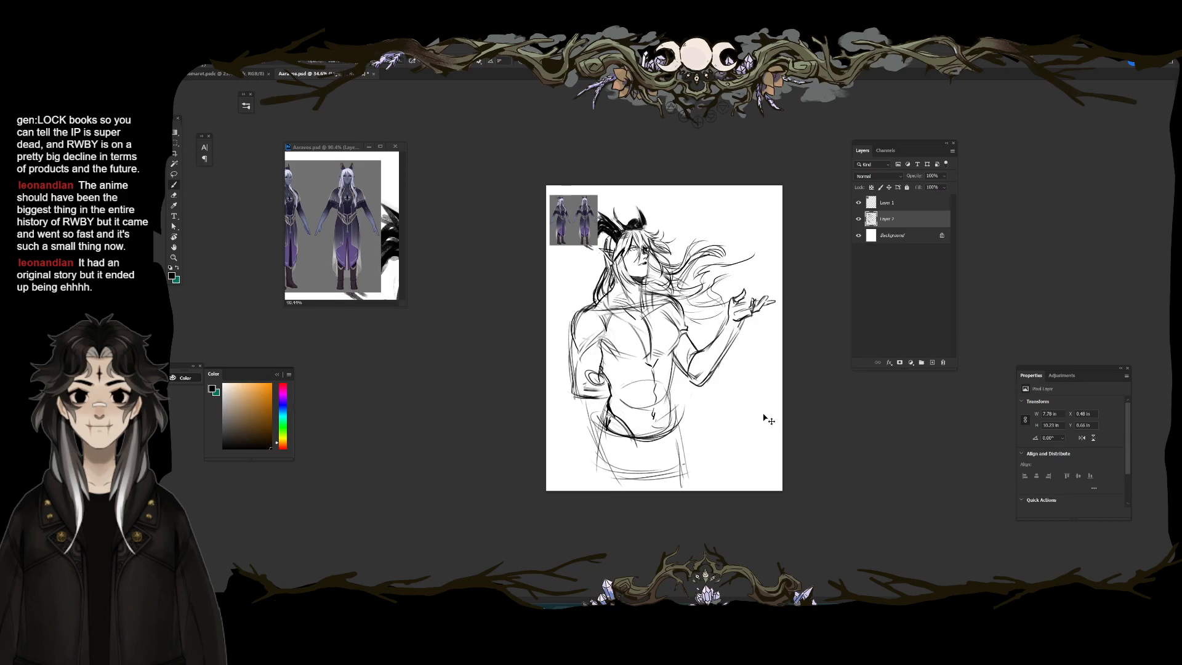
pyautogui.scroll(1, 686, 279)
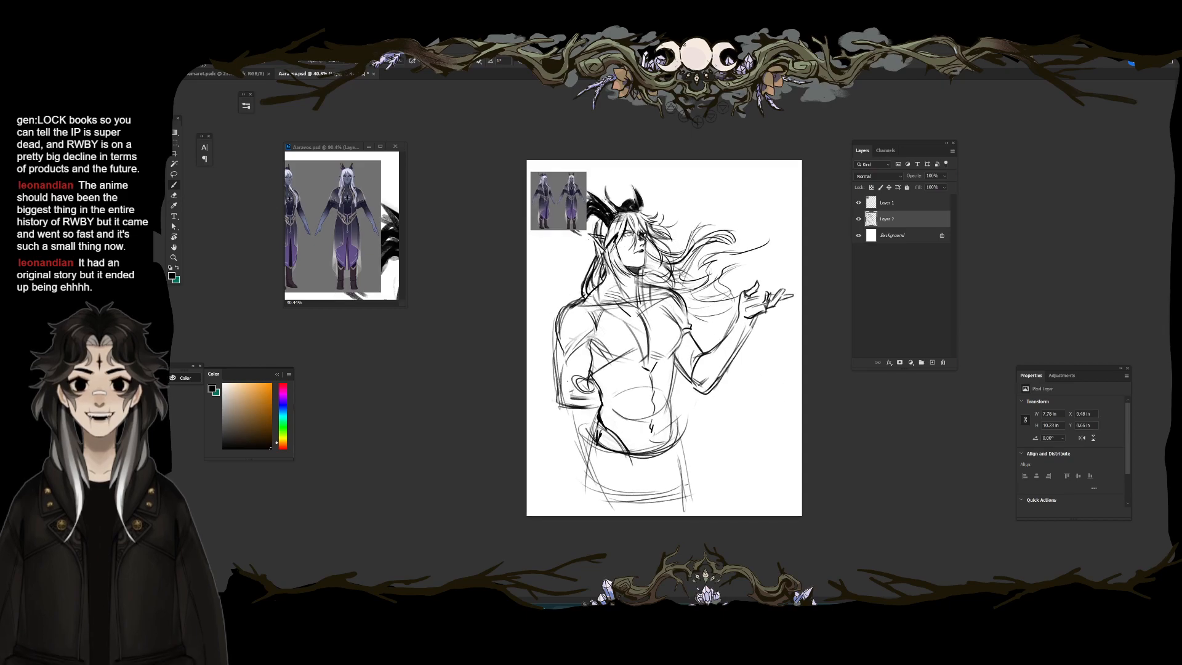
pyautogui.moveTo(550, 349); pyautogui.dragTo(545, 391)
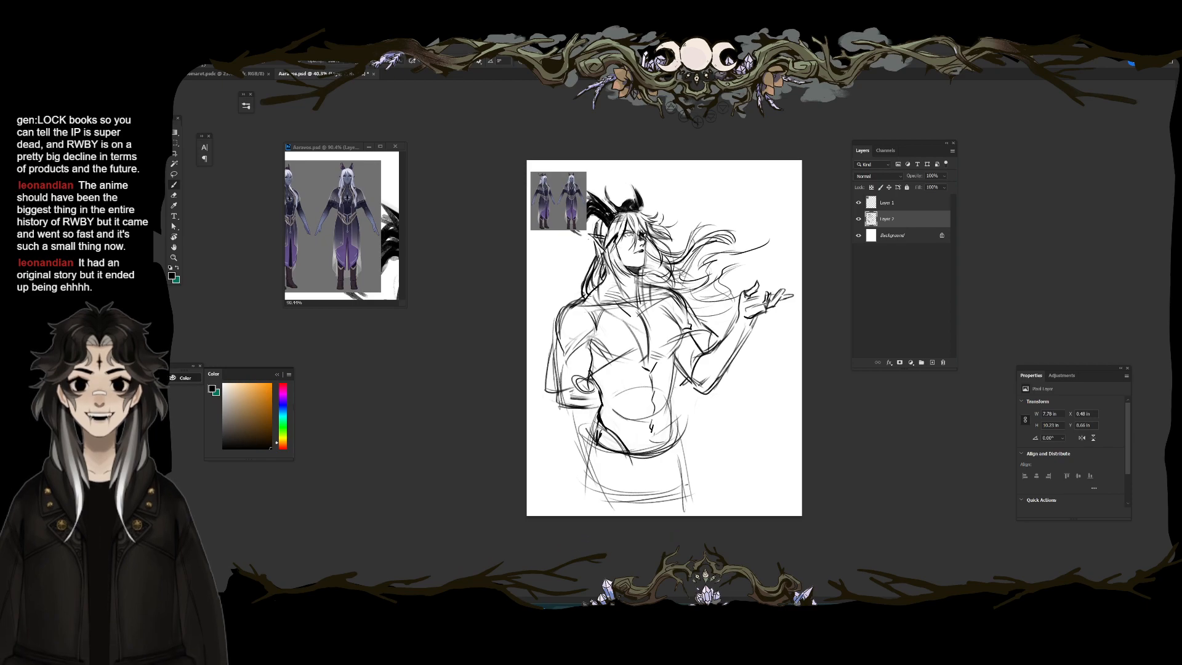
# Step: Fade the anatomy guidelines on the chest, abdomen and near arm with the eraser
pyautogui.press('e')
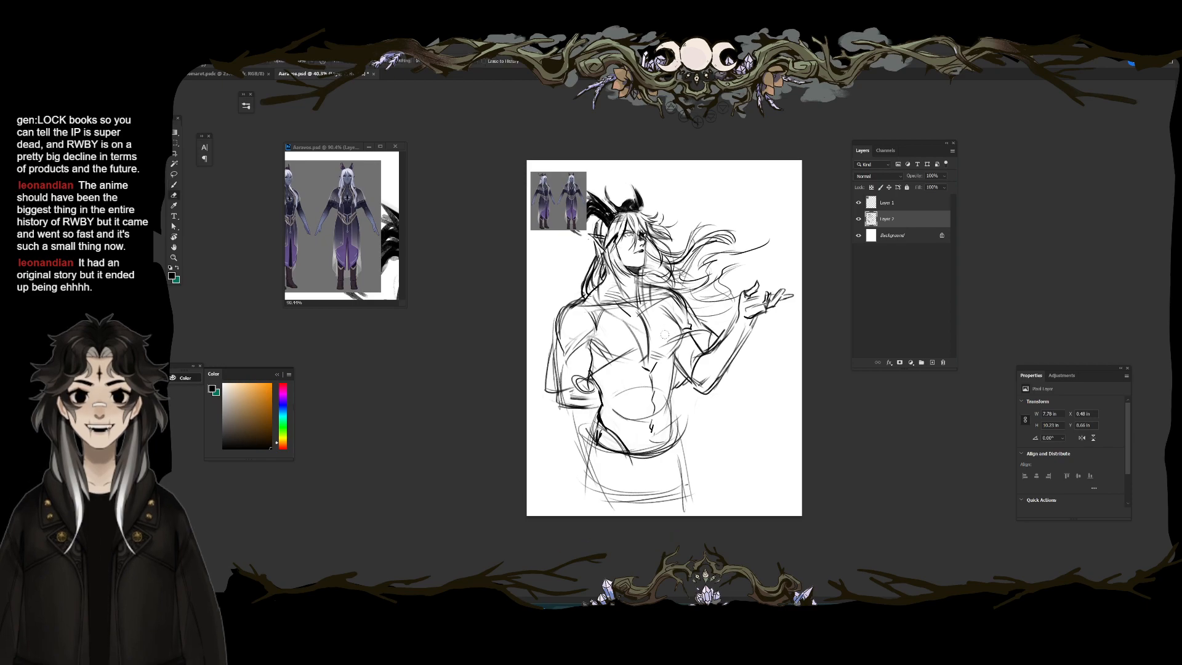
pyautogui.moveTo(709, 339); pyautogui.dragTo(670, 338)
pyautogui.press('b')
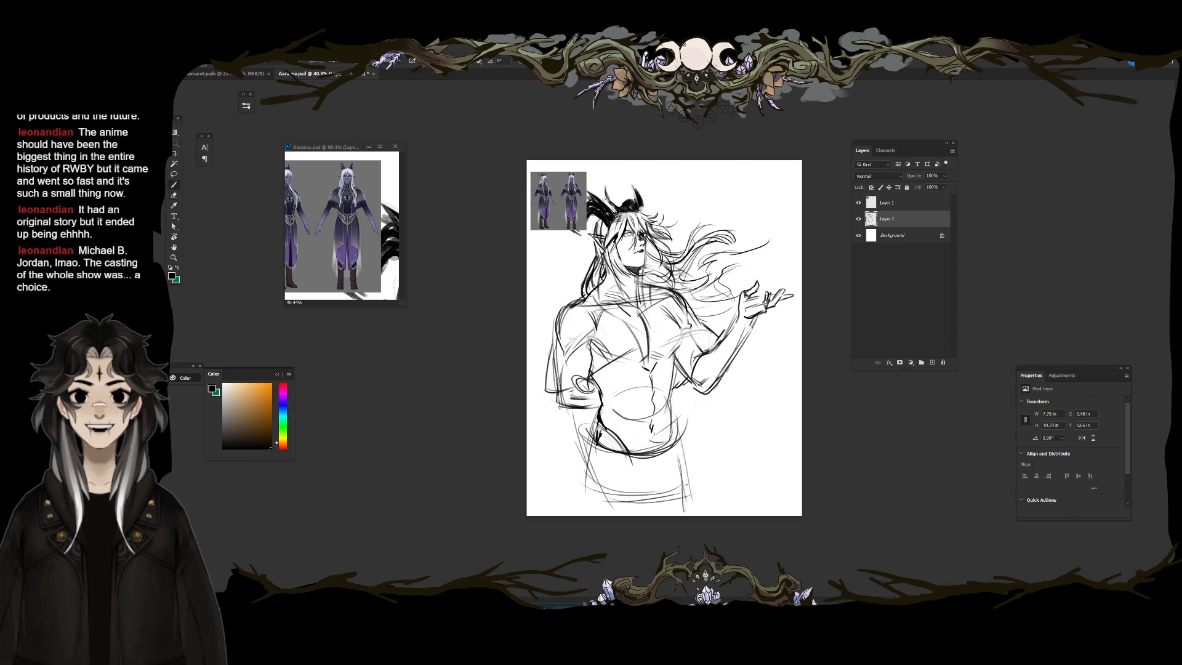
pyautogui.press('e')
pyautogui.moveTo(591, 300)
pyautogui.mouseDown()
pyautogui.moveTo(643, 357)
pyautogui.moveTo(645, 289)
pyautogui.mouseUp()
pyautogui.moveTo(619, 339)
pyautogui.mouseDown()
pyautogui.moveTo(618, 367)
pyautogui.moveTo(662, 393)
pyautogui.moveTo(643, 425)
pyautogui.mouseUp()
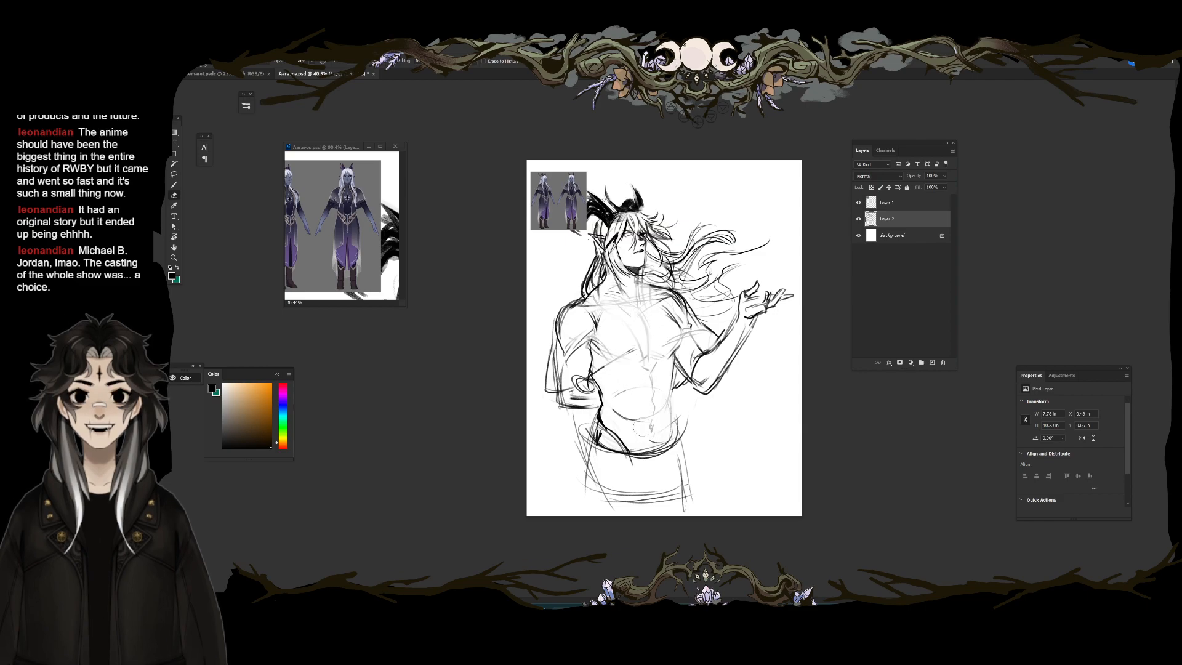
pyautogui.moveTo(573, 383); pyautogui.dragTo(588, 393)
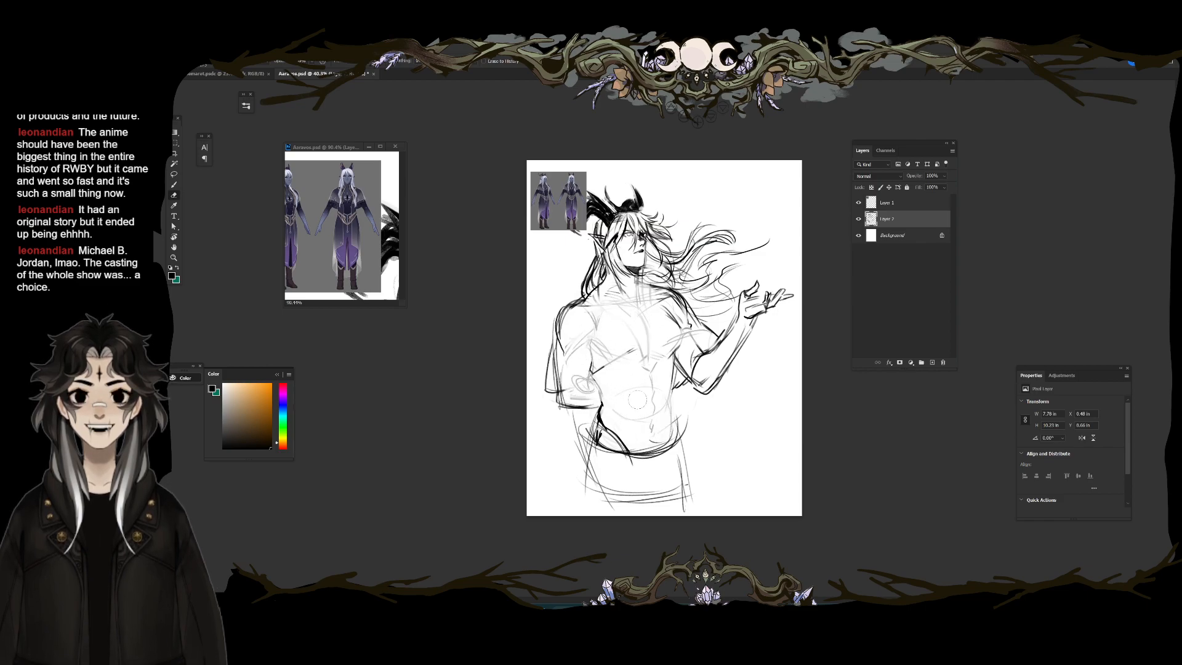
pyautogui.moveTo(674, 349); pyautogui.dragTo(696, 359)
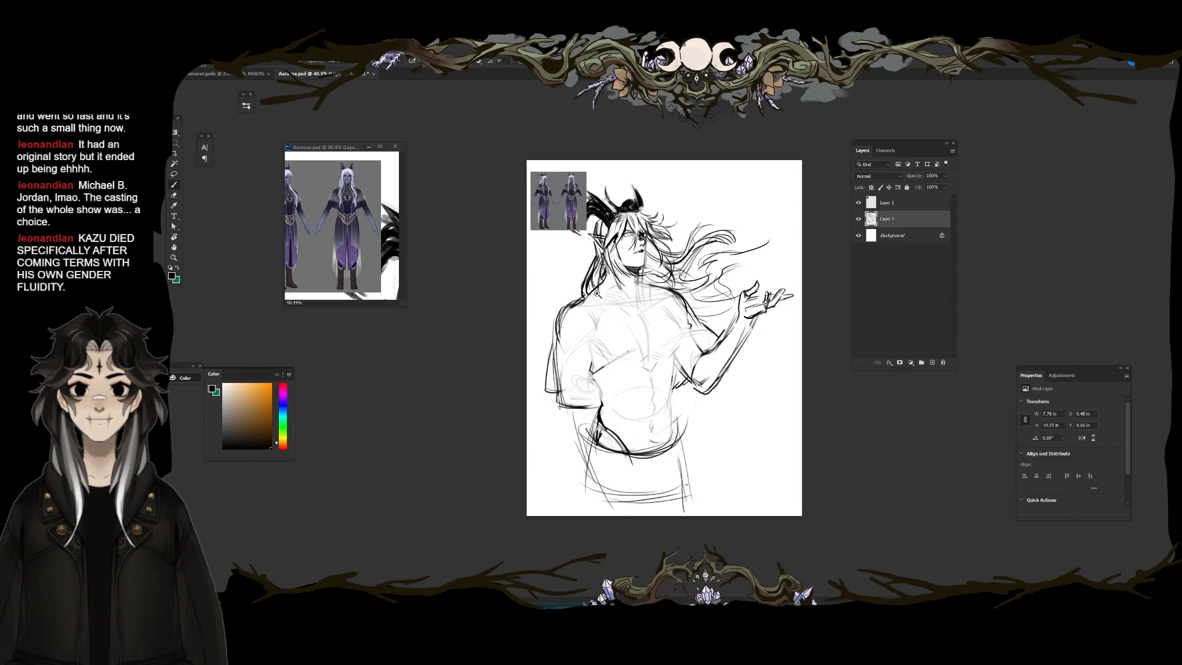
# Step: Draw the garment's deep neckline as curving lines running from the neck down both sides of the chest
pyautogui.scroll(3, 603, 271)
pyautogui.moveTo(605, 270); pyautogui.dragTo(600, 281)
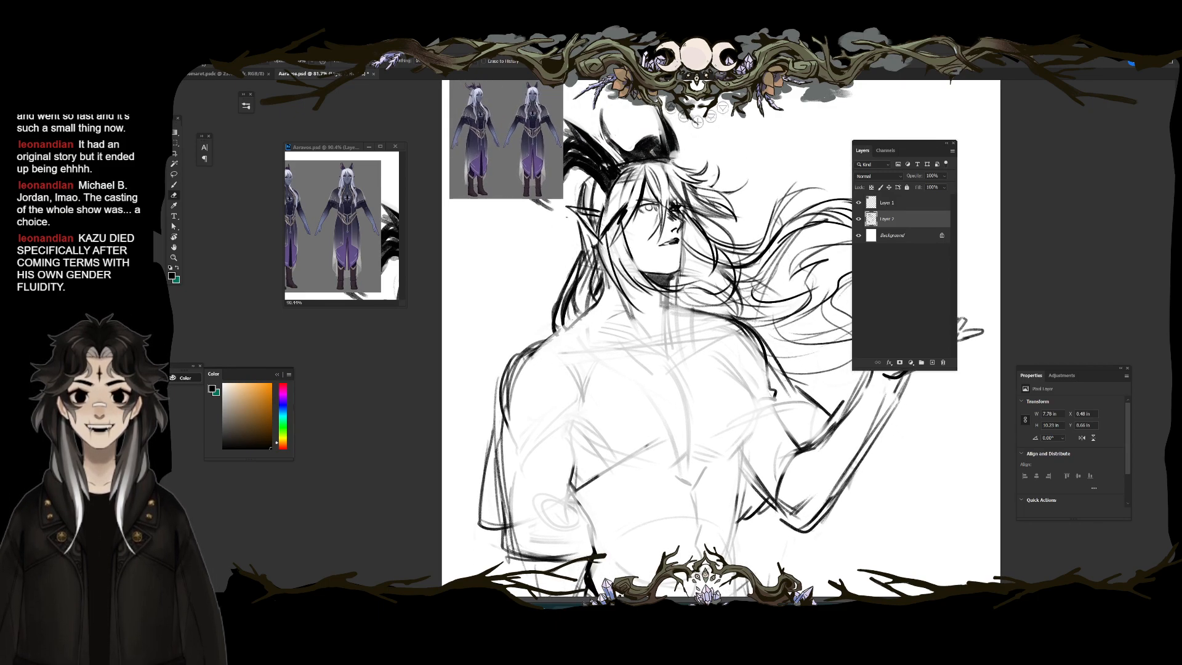
pyautogui.press('b')
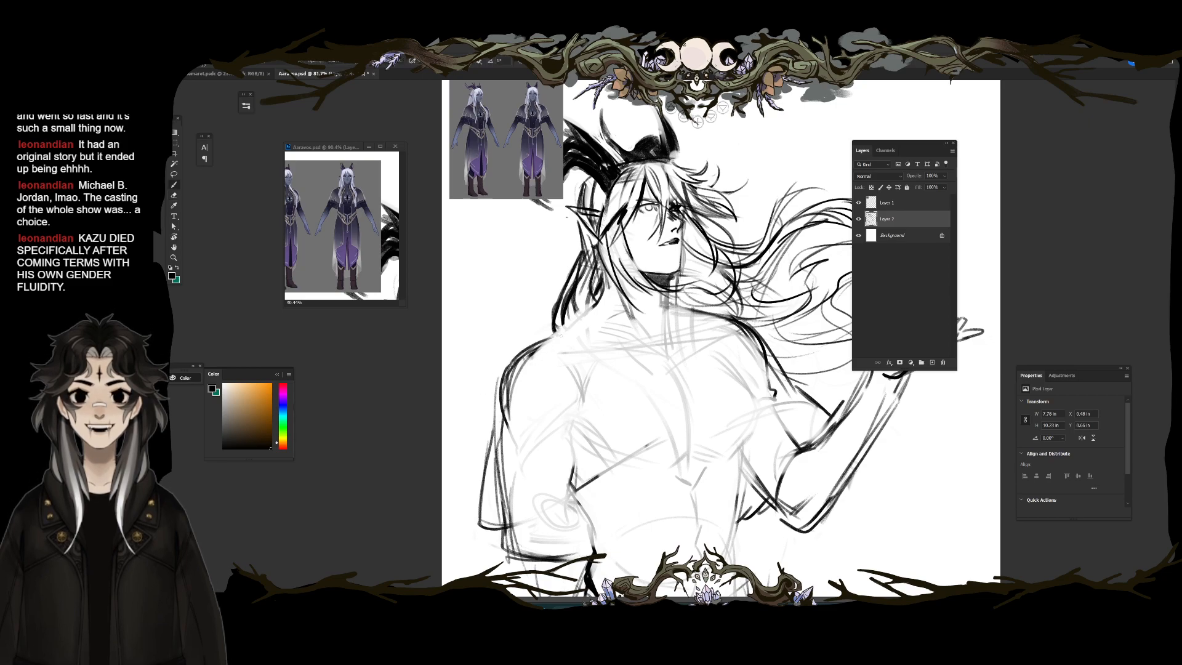
pyautogui.moveTo(605, 299); pyautogui.dragTo(601, 259)
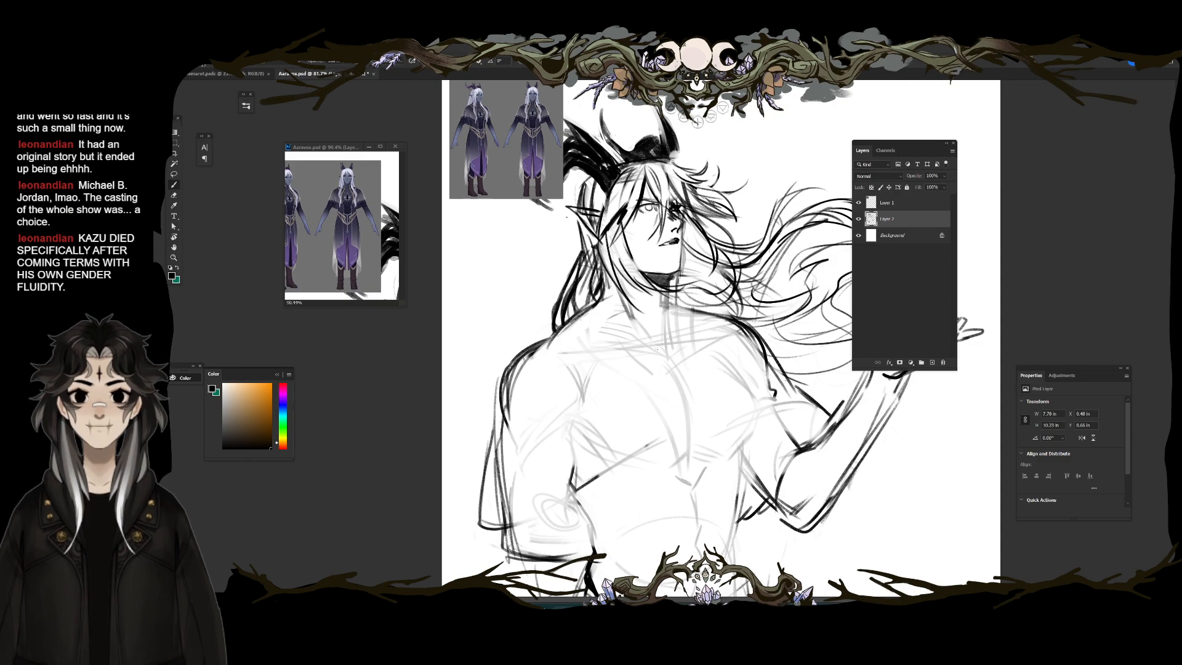
pyautogui.moveTo(604, 298)
pyautogui.mouseDown()
pyautogui.moveTo(656, 344)
pyautogui.moveTo(661, 365)
pyautogui.mouseUp()
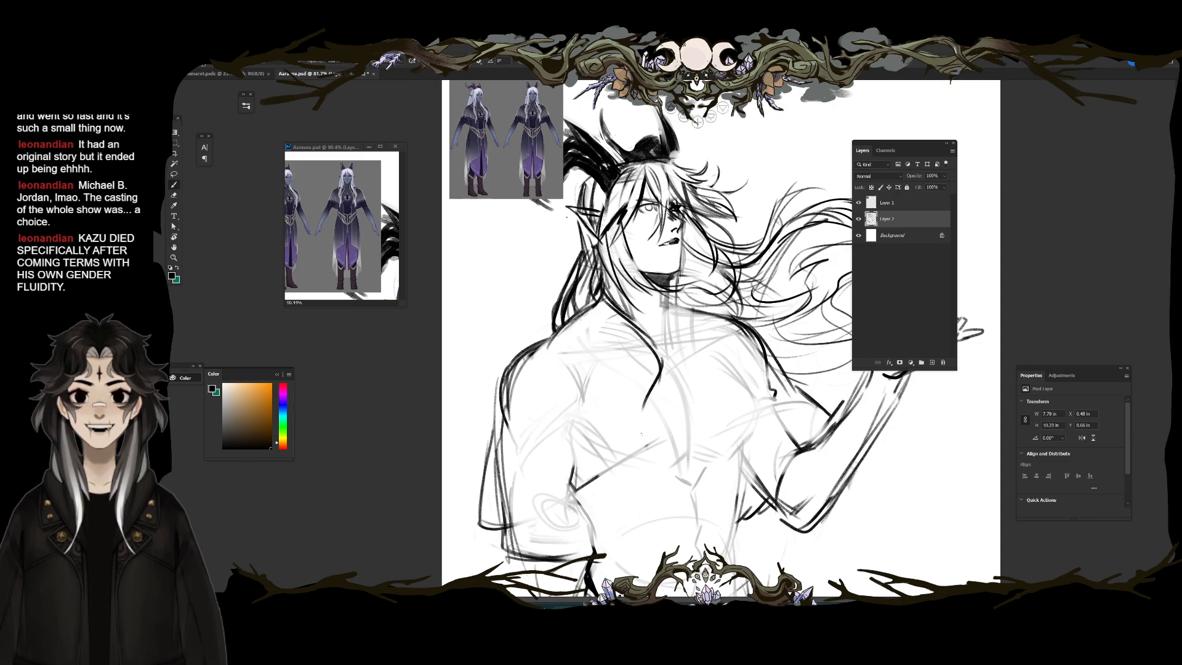
pyautogui.moveTo(640, 436); pyautogui.dragTo(669, 478)
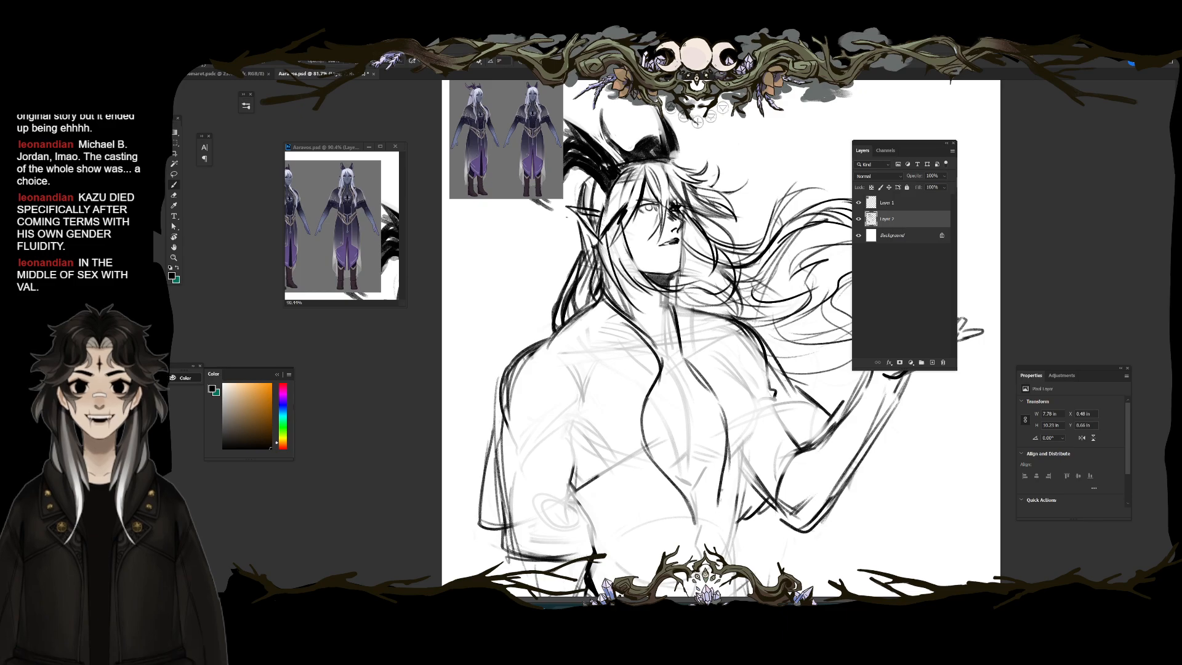
# Step: Rework the lower tip of the neckline and draw a second curved trim line along its near side
pyautogui.moveTo(684, 500)
pyautogui.mouseDown()
pyautogui.moveTo(689, 540)
pyautogui.moveTo(719, 529)
pyautogui.moveTo(685, 493)
pyautogui.mouseUp()
pyautogui.press('e')
pyautogui.press('b')
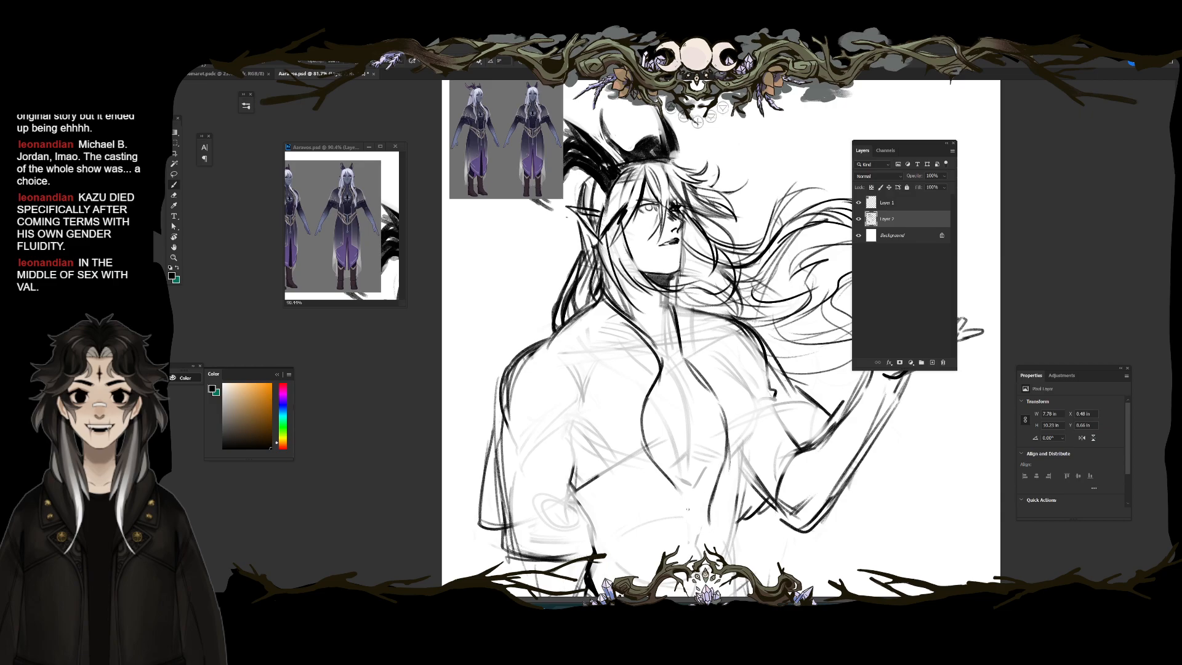
pyautogui.moveTo(675, 485); pyautogui.dragTo(688, 526)
pyautogui.moveTo(609, 266); pyautogui.dragTo(637, 321)
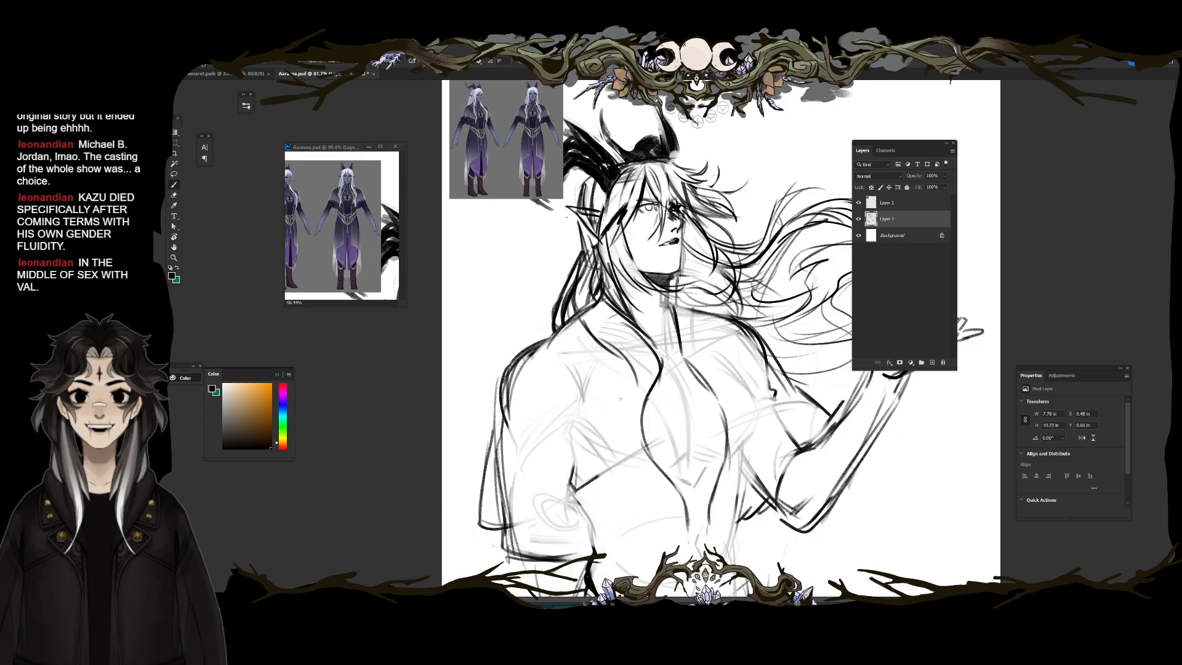
pyautogui.moveTo(641, 394)
pyautogui.mouseDown()
pyautogui.moveTo(619, 473)
pyautogui.moveTo(689, 524)
pyautogui.mouseUp()
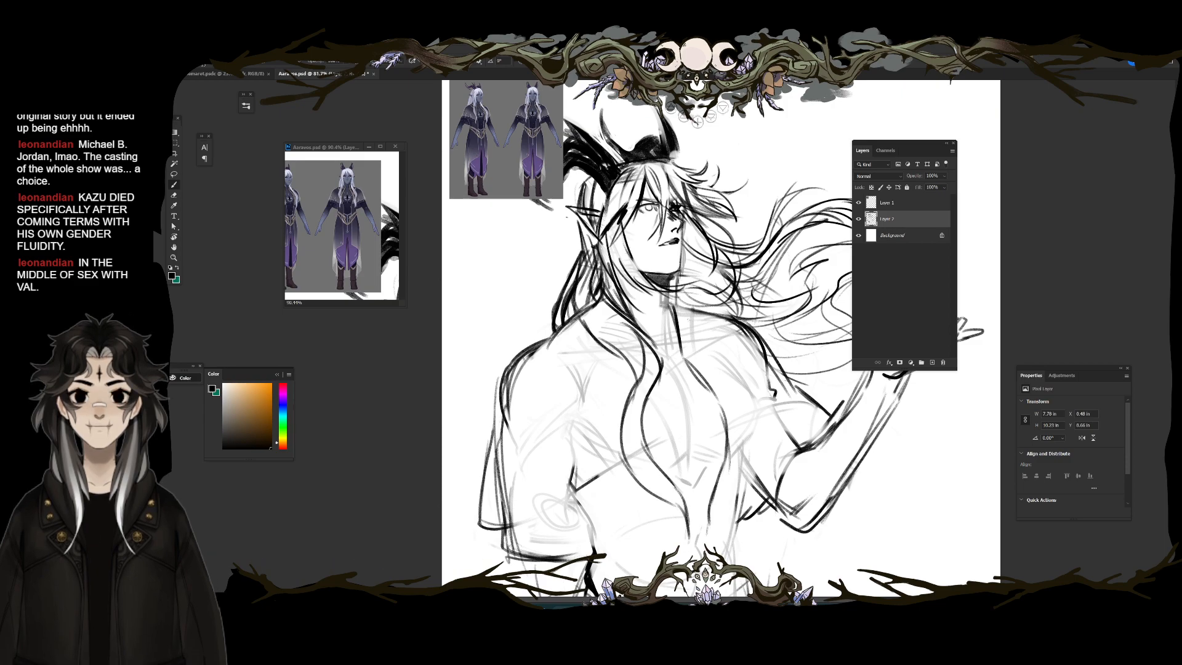
# Step: Draw a matching trim line down the far side of the neckline, cleaning it up with the eraser
pyautogui.moveTo(691, 309)
pyautogui.mouseDown()
pyautogui.moveTo(699, 354)
pyautogui.moveTo(744, 405)
pyautogui.moveTo(747, 444)
pyautogui.mouseUp()
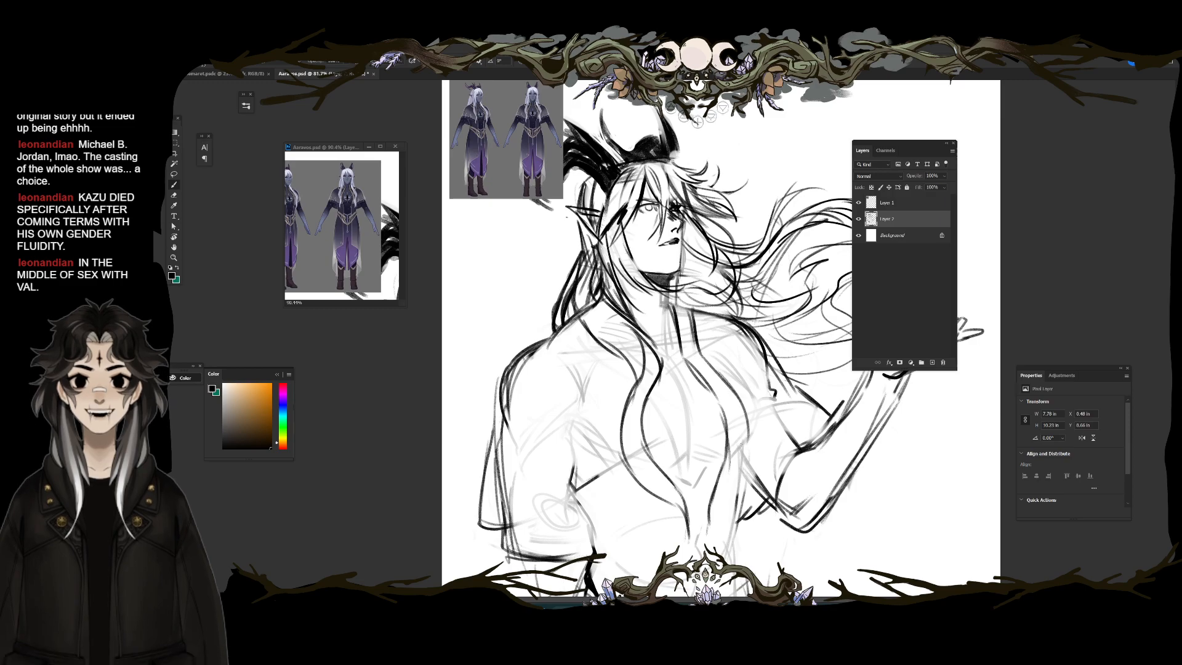
pyautogui.press('e')
pyautogui.press('b')
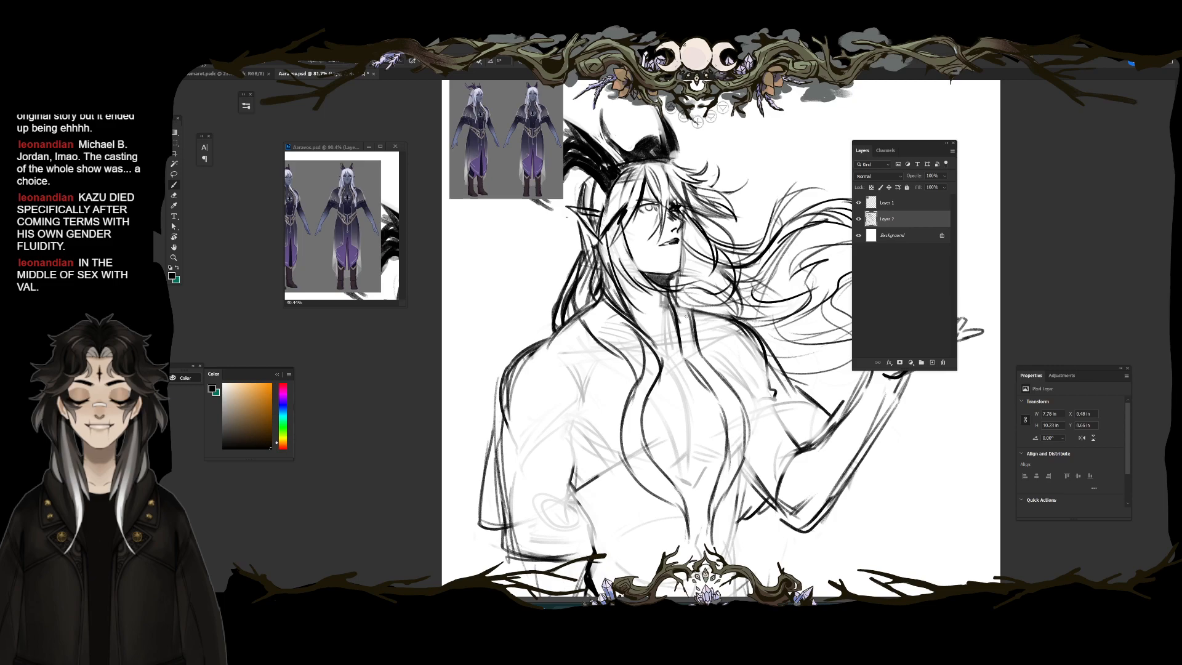
pyautogui.press('e')
pyautogui.press('b')
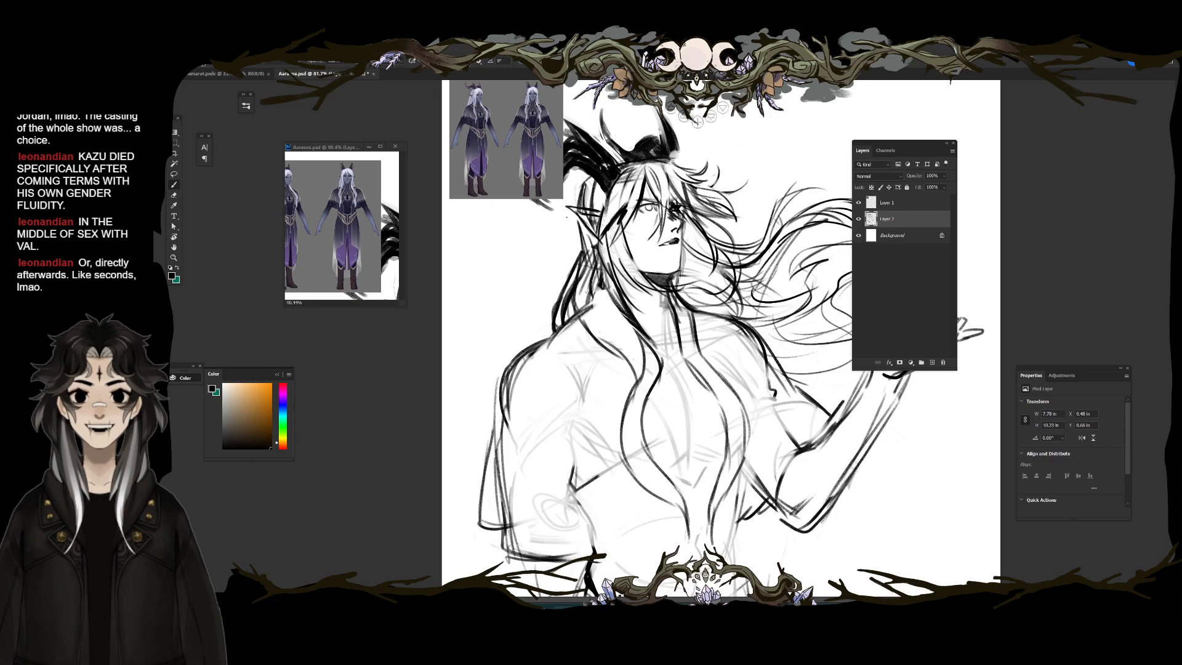
# Step: Replace the near arm's guidelines with a shoulder cape outline and hem, and add a centre line and ornament down the chest
pyautogui.press('e')
pyautogui.moveTo(513, 476)
pyautogui.mouseDown()
pyautogui.moveTo(525, 393)
pyautogui.moveTo(561, 409)
pyautogui.moveTo(571, 453)
pyautogui.moveTo(596, 445)
pyautogui.mouseUp()
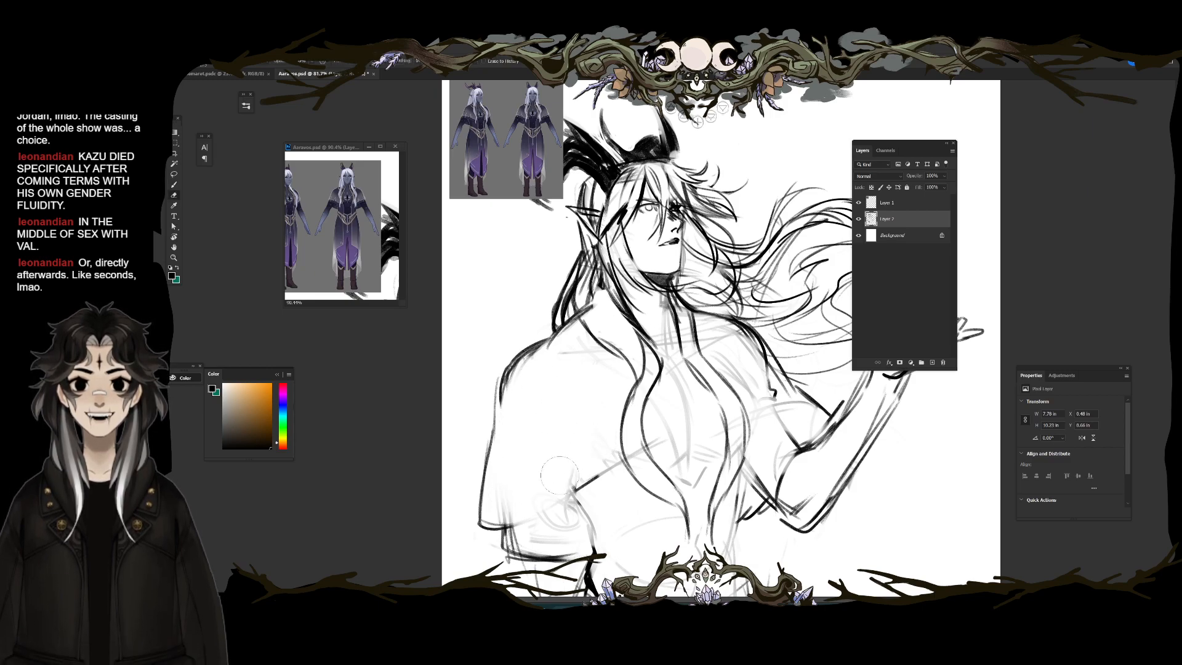
pyautogui.press('b')
pyautogui.moveTo(499, 419)
pyautogui.mouseDown()
pyautogui.moveTo(476, 522)
pyautogui.moveTo(537, 527)
pyautogui.moveTo(638, 469)
pyautogui.mouseUp()
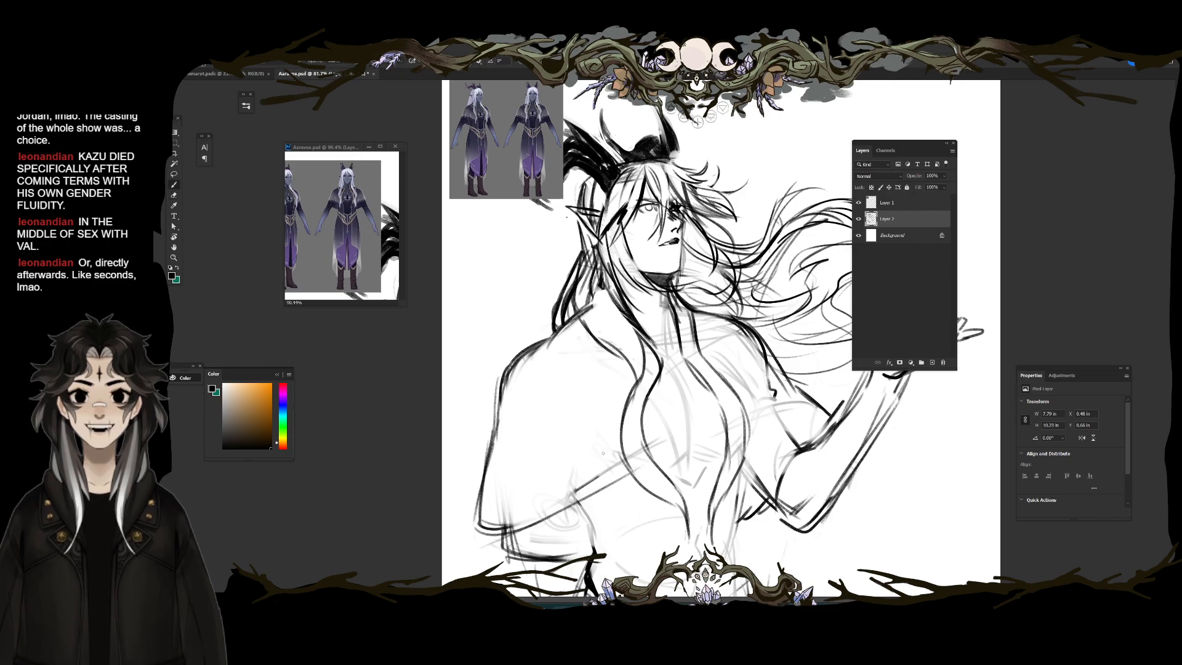
pyautogui.moveTo(664, 303); pyautogui.dragTo(726, 317)
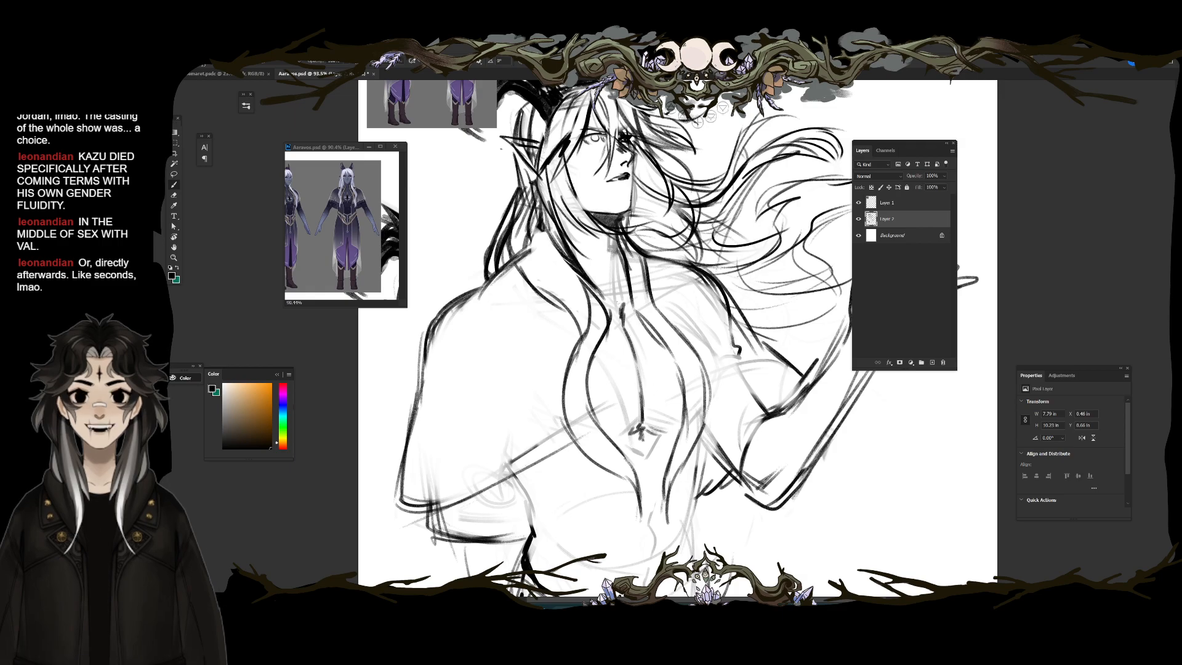
pyautogui.moveTo(635, 300); pyautogui.dragTo(653, 373)
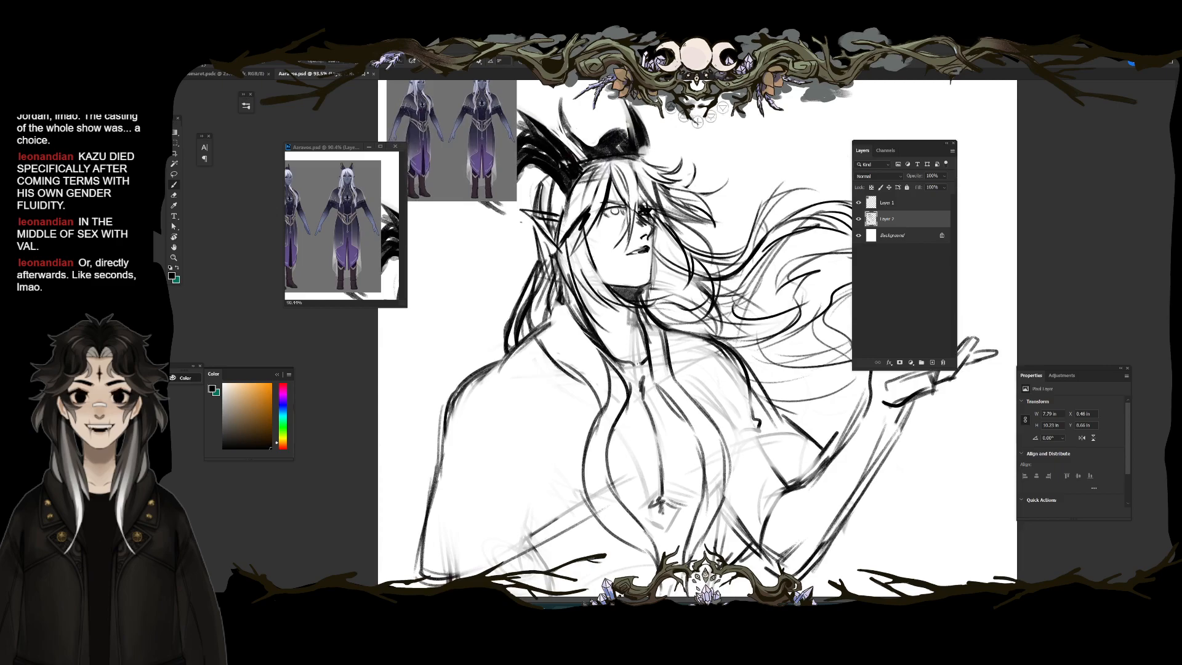
# Step: Trim the hair behind the neck and redraw the near shoulder as a smooth cape slope running down from the neck
pyautogui.press('e')
pyautogui.moveTo(517, 358); pyautogui.dragTo(512, 361)
pyautogui.moveTo(561, 316)
pyautogui.mouseDown()
pyautogui.moveTo(486, 374)
pyautogui.moveTo(477, 366)
pyautogui.mouseUp()
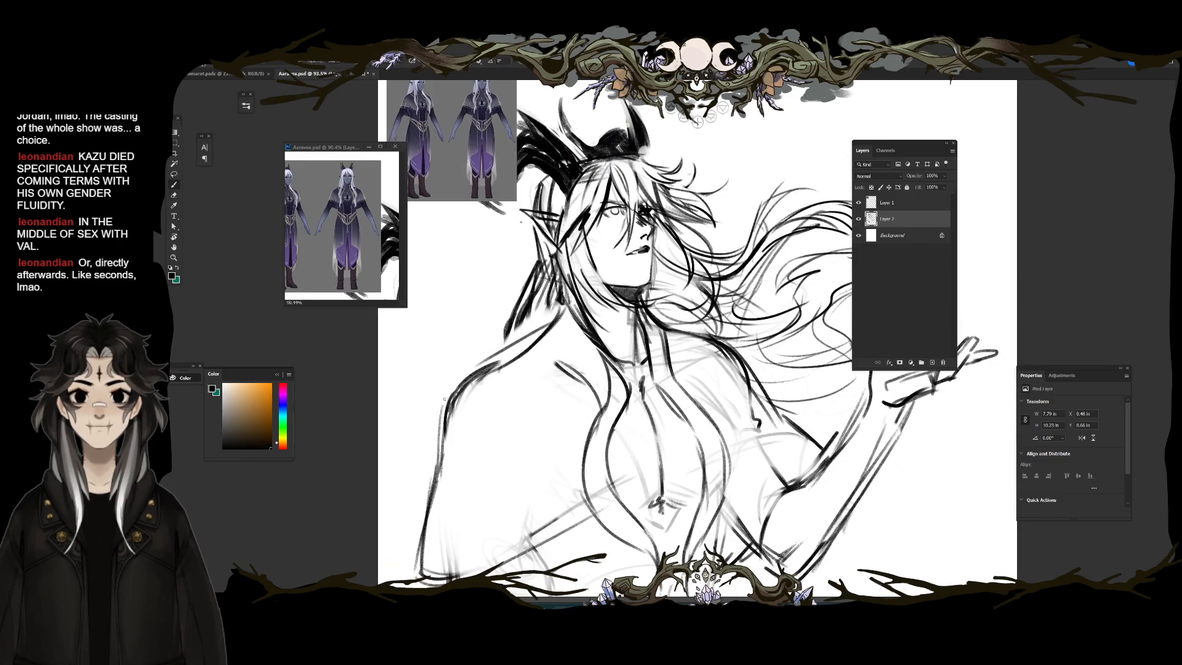
pyautogui.press('e')
pyautogui.moveTo(530, 348); pyautogui.dragTo(434, 425)
pyautogui.press('b')
pyautogui.moveTo(561, 302)
pyautogui.mouseDown()
pyautogui.moveTo(486, 349)
pyautogui.moveTo(549, 334)
pyautogui.moveTo(439, 411)
pyautogui.moveTo(509, 368)
pyautogui.moveTo(460, 390)
pyautogui.mouseUp()
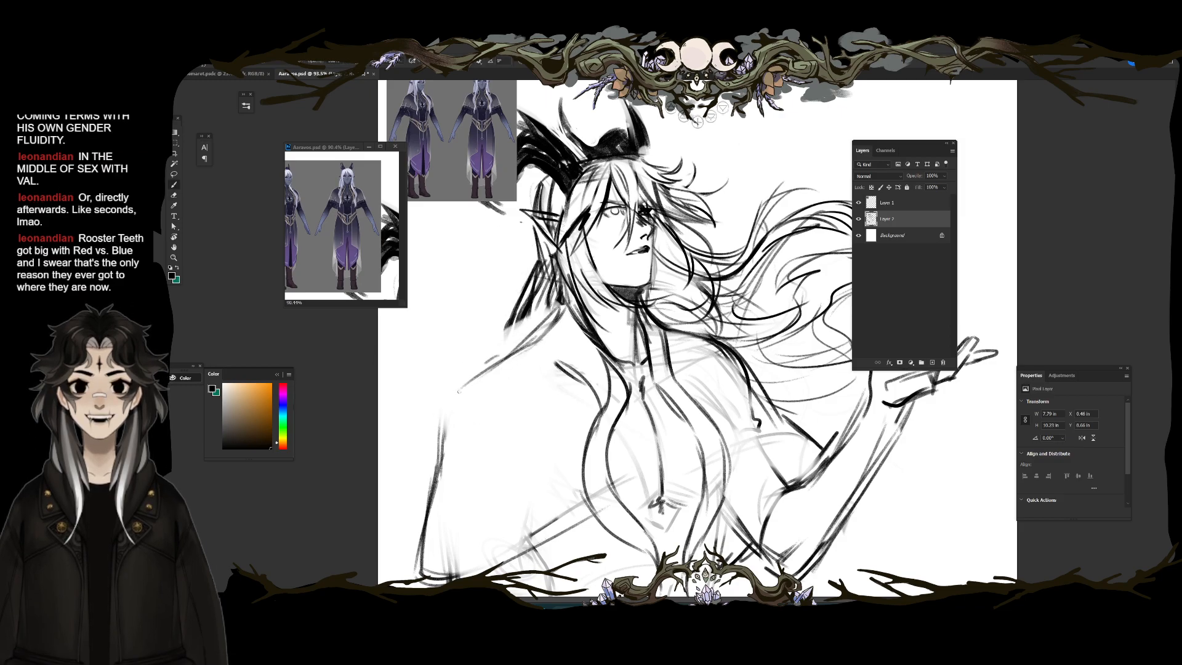
pyautogui.scroll(-2, 555, 279)
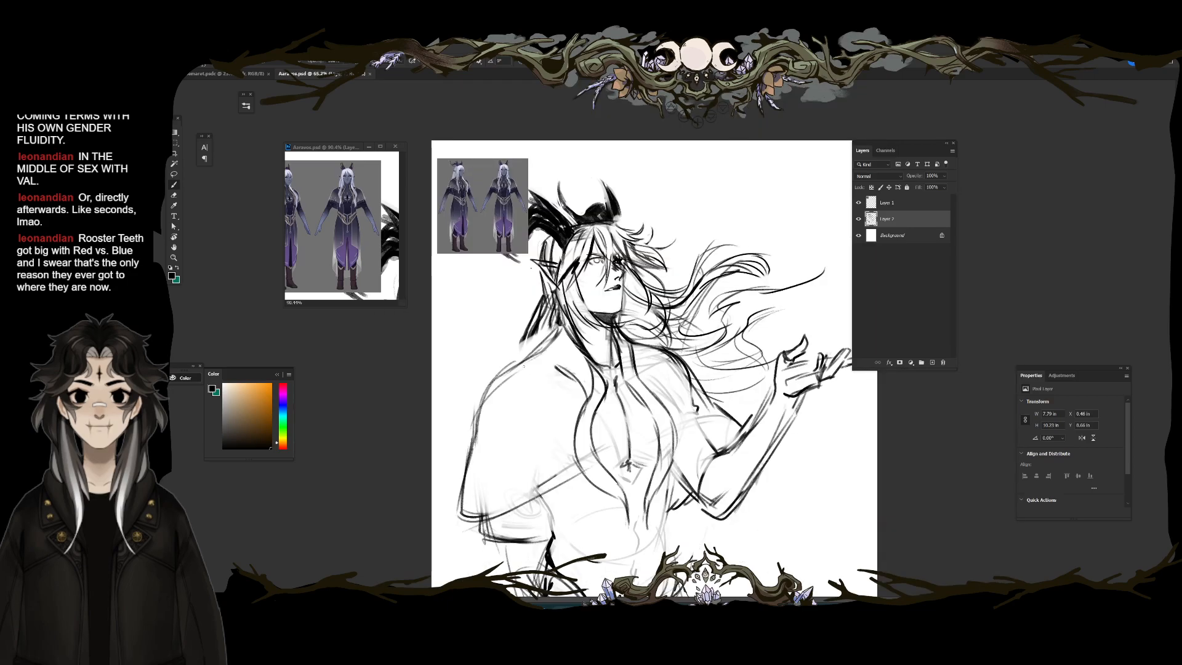
# Step: Lighten the near shoulder's line with the eraser and redraw it as a cleaner cape slope from the neck
pyautogui.press('e')
pyautogui.moveTo(541, 355); pyautogui.dragTo(473, 421)
pyautogui.press('b')
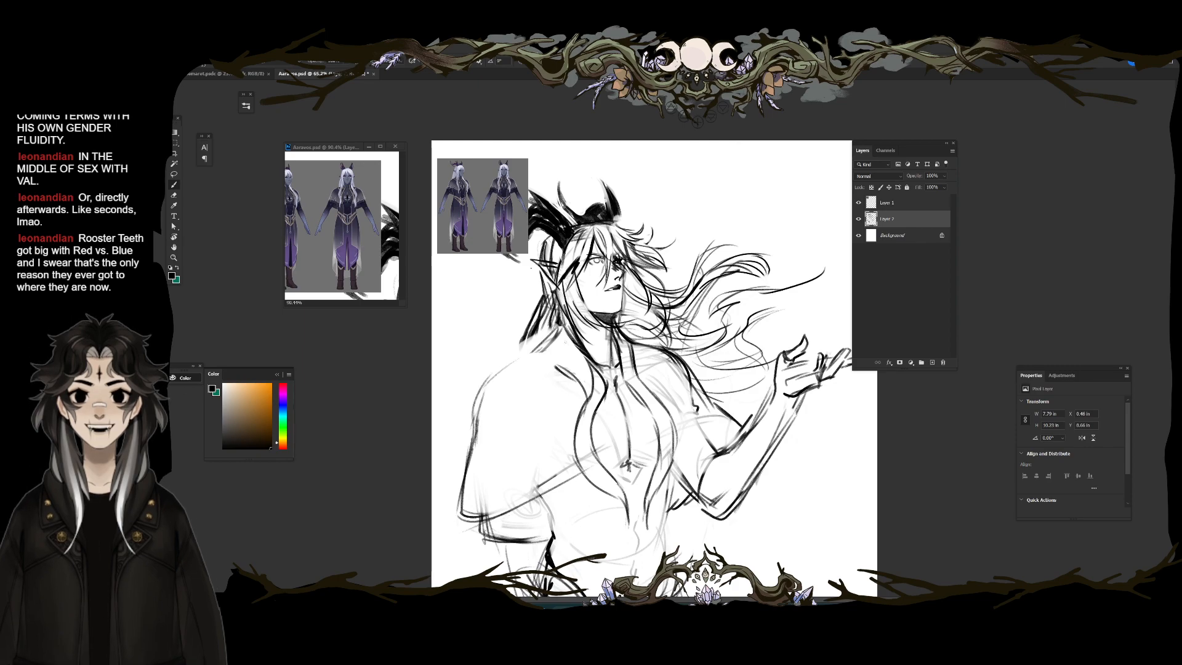
pyautogui.moveTo(535, 351); pyautogui.dragTo(483, 376)
# Step: Erase stray guidelines around the neck base and far shoulder and tidy the line of the far shoulder
pyautogui.press('e')
pyautogui.moveTo(619, 324)
pyautogui.mouseDown()
pyautogui.moveTo(643, 345)
pyautogui.moveTo(707, 354)
pyautogui.mouseUp()
pyautogui.press('b')
pyautogui.moveTo(609, 330)
pyautogui.mouseDown()
pyautogui.moveTo(670, 353)
pyautogui.moveTo(683, 382)
pyautogui.moveTo(665, 395)
pyautogui.moveTo(662, 348)
pyautogui.moveTo(561, 302)
pyautogui.moveTo(520, 253)
pyautogui.mouseUp()
pyautogui.press('e')
pyautogui.press('b')
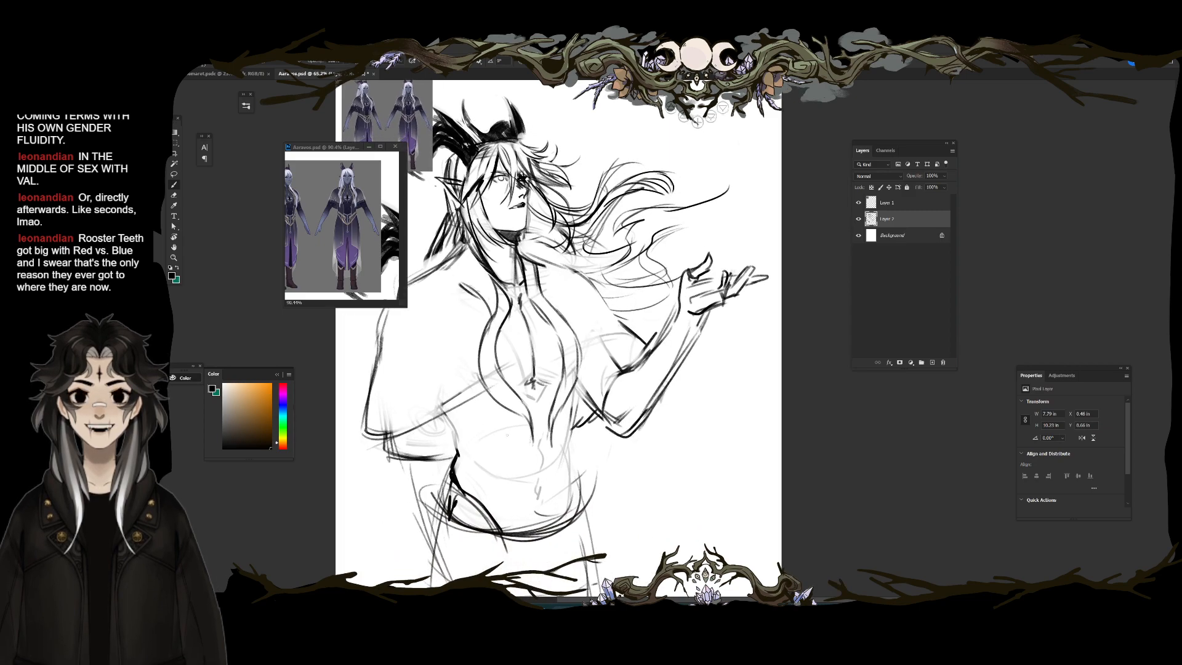
# Step: Draw the near cape's lower opening and a cuff around the far upper arm, firming up the sides of the waist
pyautogui.moveTo(367, 438); pyautogui.dragTo(491, 411)
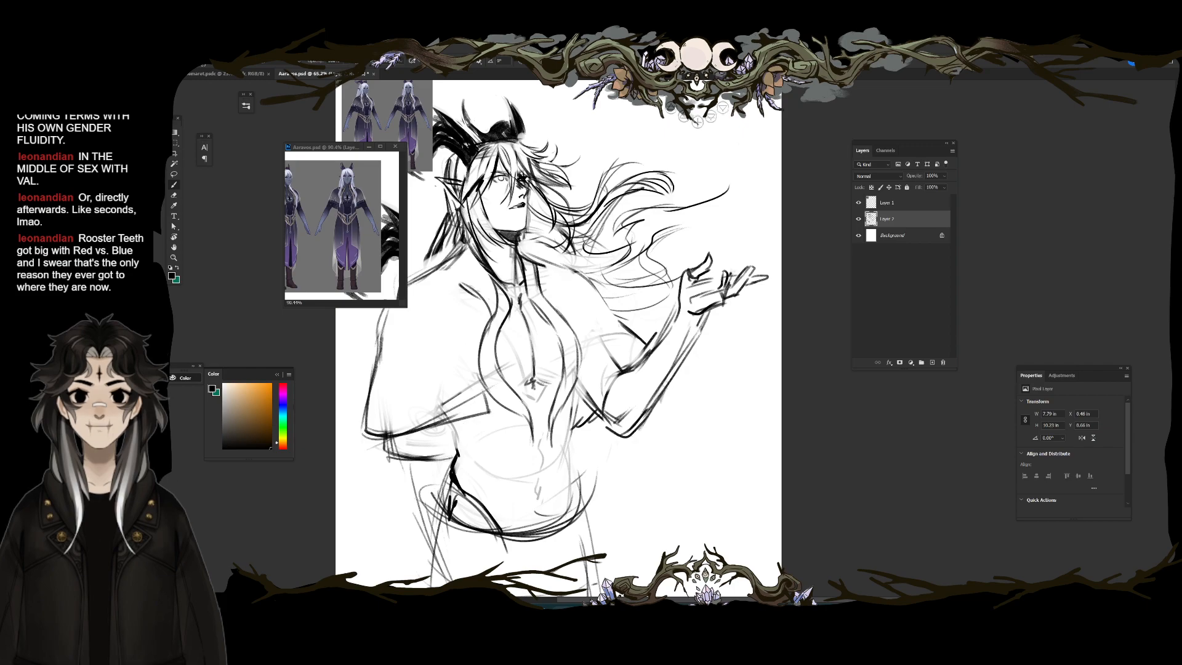
pyautogui.moveTo(598, 385); pyautogui.dragTo(623, 340)
pyautogui.moveTo(602, 383); pyautogui.dragTo(656, 327)
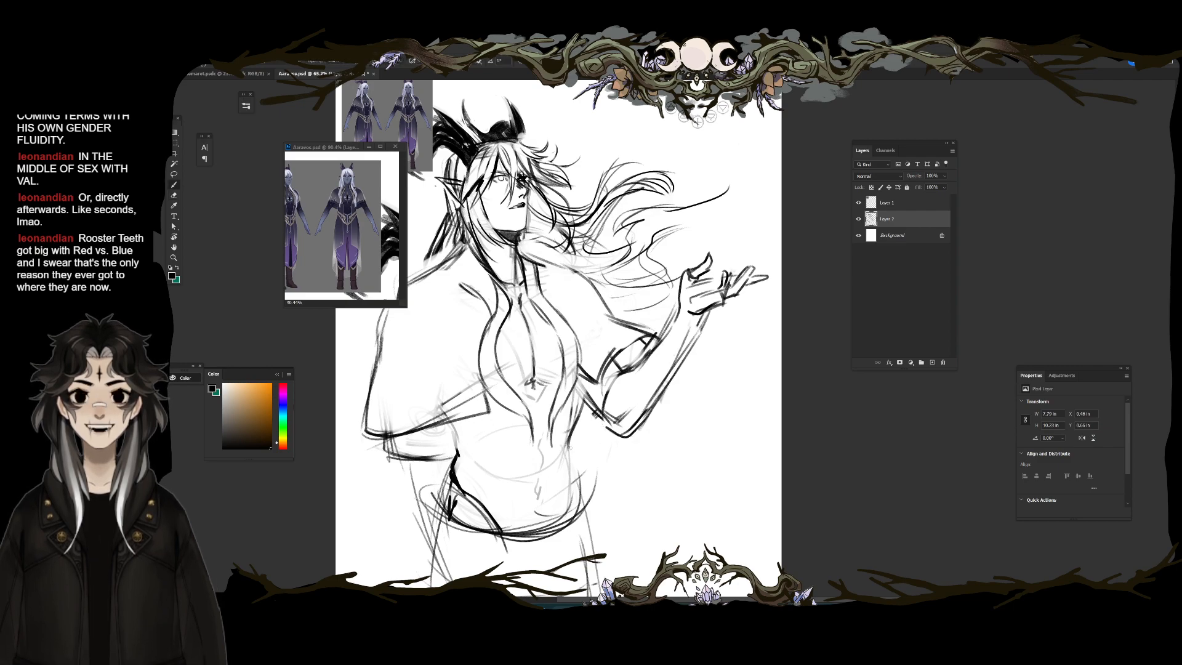
pyautogui.press('e')
pyautogui.press('b')
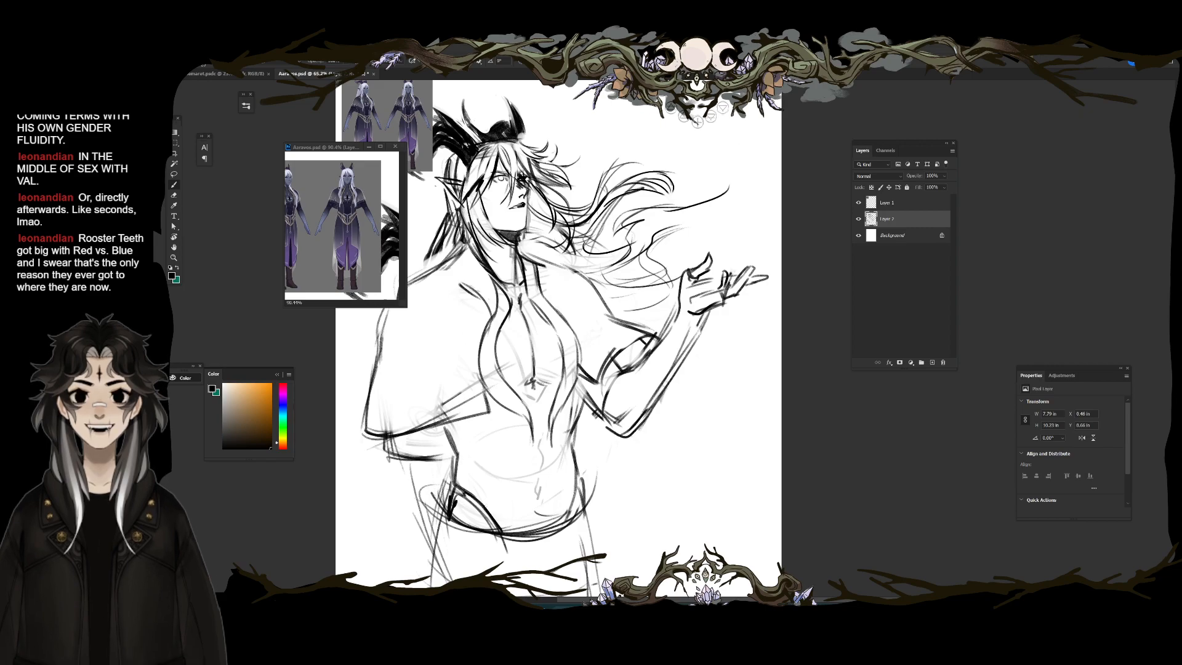
# Step: Erase the old abdomen guidelines and mark the navel on the lower belly
pyautogui.press('e')
pyautogui.moveTo(543, 511); pyautogui.dragTo(532, 434)
pyautogui.press('b')
pyautogui.moveTo(537, 392); pyautogui.dragTo(541, 453)
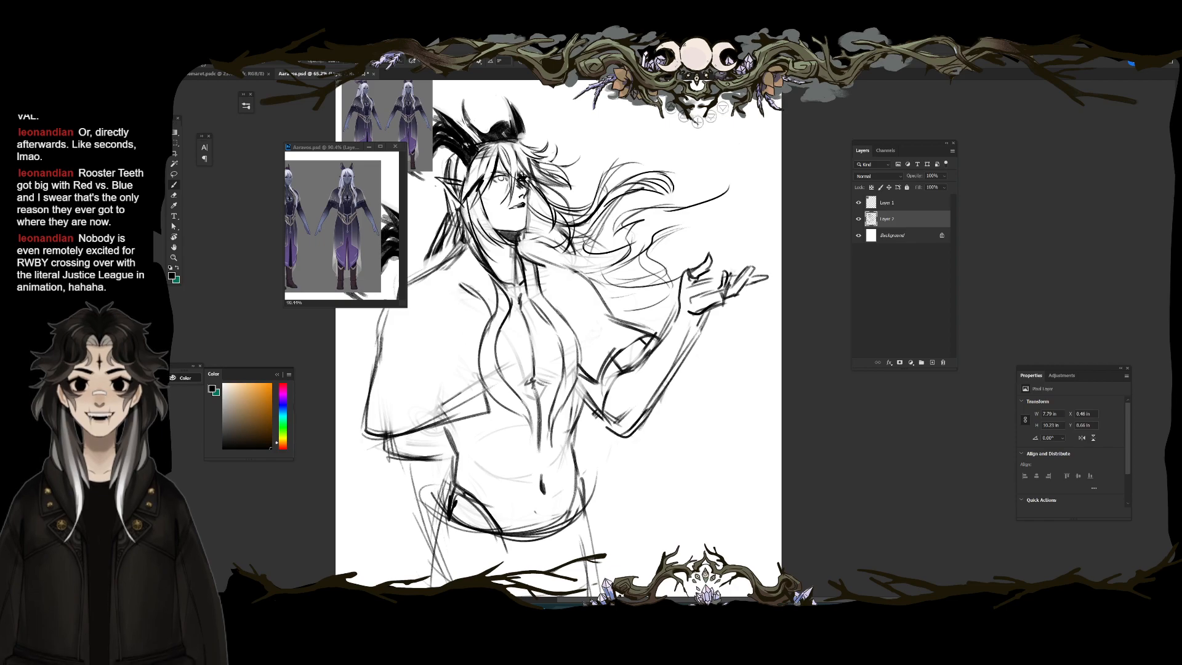
pyautogui.press('e')
pyautogui.moveTo(524, 459); pyautogui.dragTo(497, 397)
pyautogui.press('b')
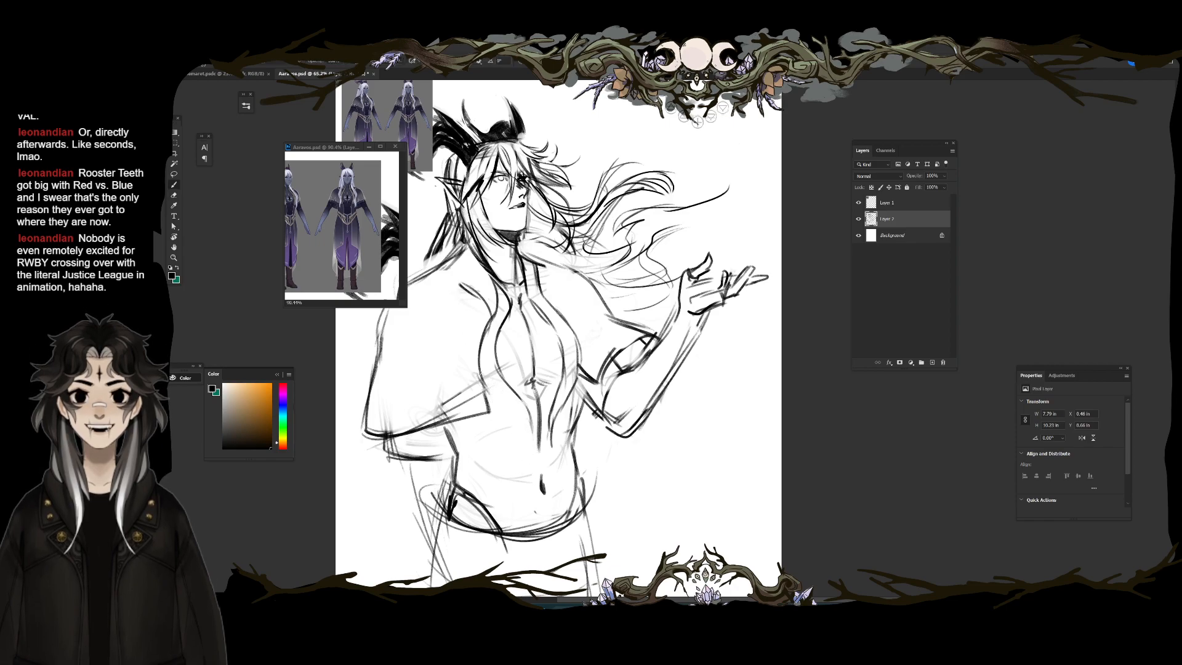
# Step: Erase the neckline's narrow lower tip and extend both edges of the opening past the navel to a point at the waist
pyautogui.press('e')
pyautogui.moveTo(558, 394); pyautogui.dragTo(551, 447)
pyautogui.moveTo(512, 388); pyautogui.dragTo(526, 455)
pyautogui.press('b')
pyautogui.moveTo(556, 387)
pyautogui.mouseDown()
pyautogui.moveTo(559, 444)
pyautogui.moveTo(527, 502)
pyautogui.moveTo(547, 518)
pyautogui.moveTo(558, 499)
pyautogui.mouseUp()
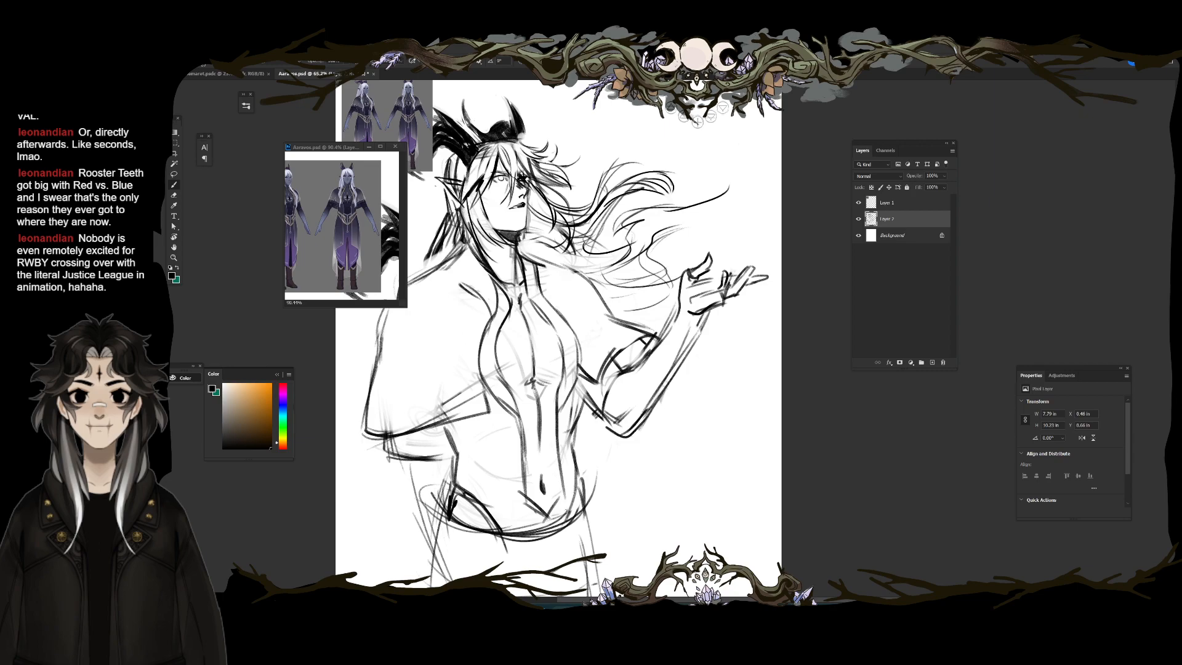
# Step: Erase the near-side neckline edge and redraw it with a wider curved trim that flows down to the waist
pyautogui.press('e')
pyautogui.moveTo(504, 329)
pyautogui.mouseDown()
pyautogui.moveTo(498, 404)
pyautogui.moveTo(501, 304)
pyautogui.moveTo(473, 326)
pyautogui.moveTo(473, 364)
pyautogui.moveTo(496, 397)
pyautogui.mouseUp()
pyautogui.press('b')
pyautogui.moveTo(472, 347); pyautogui.dragTo(491, 396)
pyautogui.moveTo(506, 289); pyautogui.dragTo(497, 324)
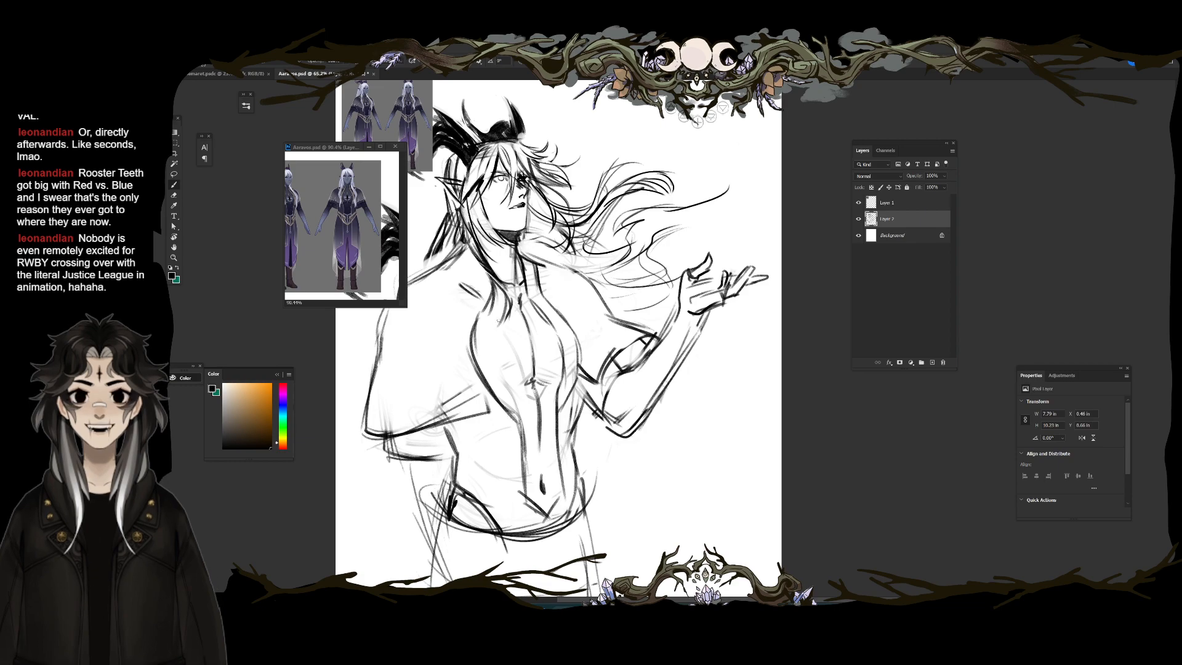
pyautogui.moveTo(522, 415); pyautogui.dragTo(522, 456)
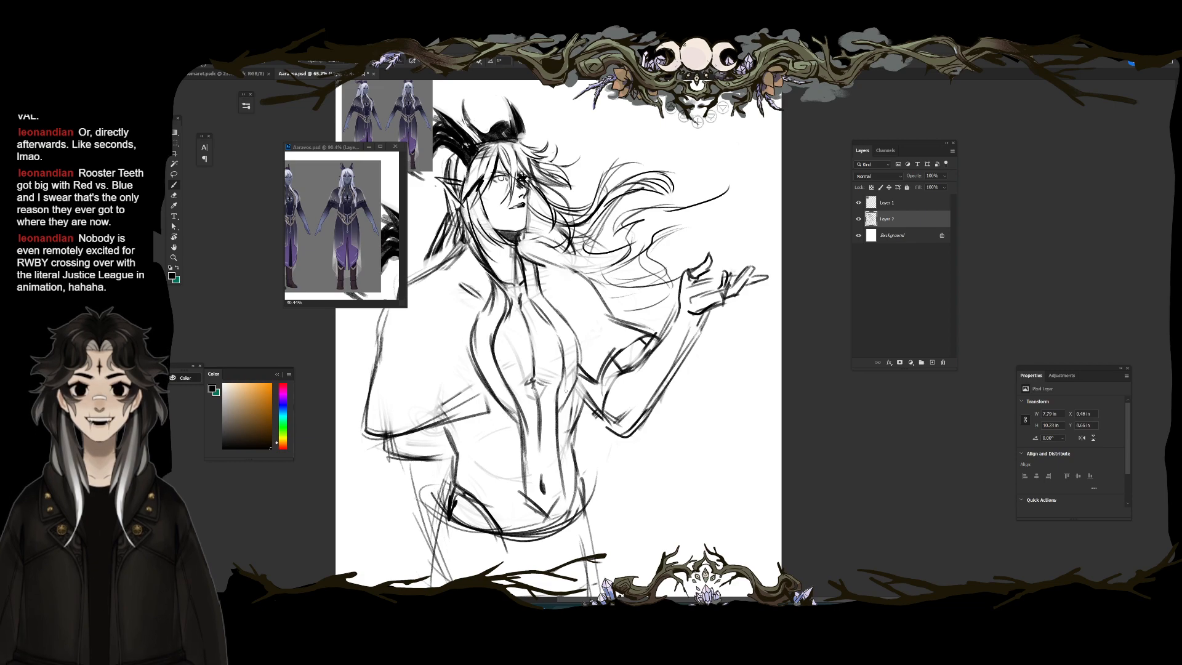
# Step: Erase the far-side neckline trim and redraw the near shoulder as a rounder cape outline
pyautogui.press('e')
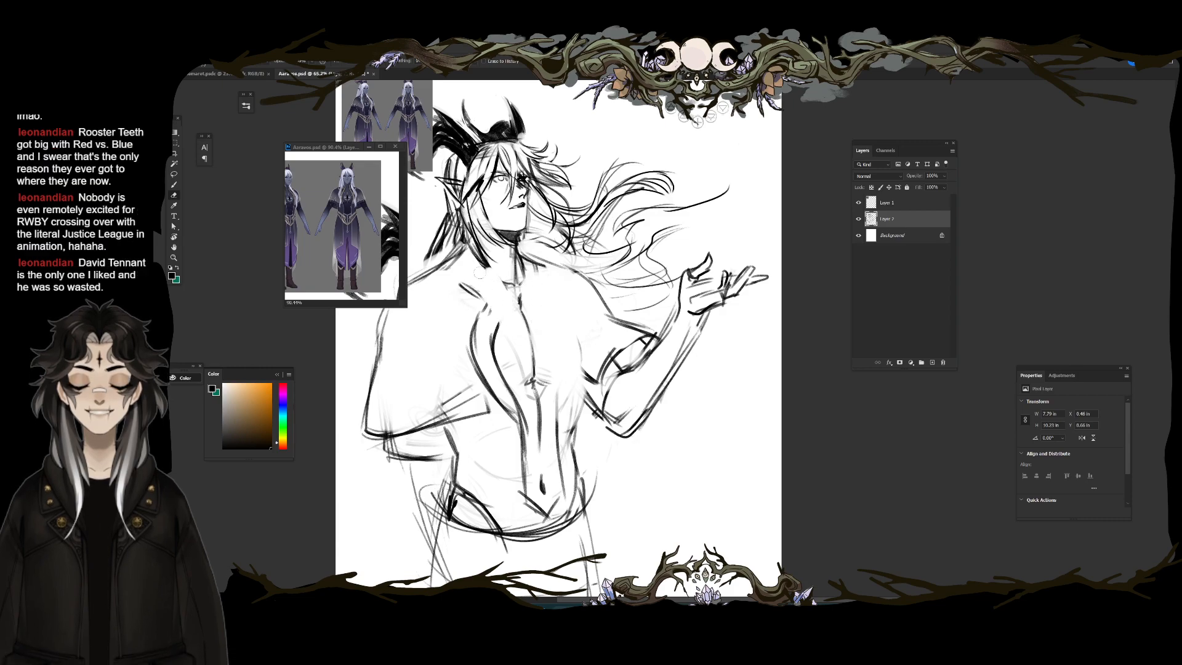
pyautogui.moveTo(509, 307); pyautogui.dragTo(530, 353)
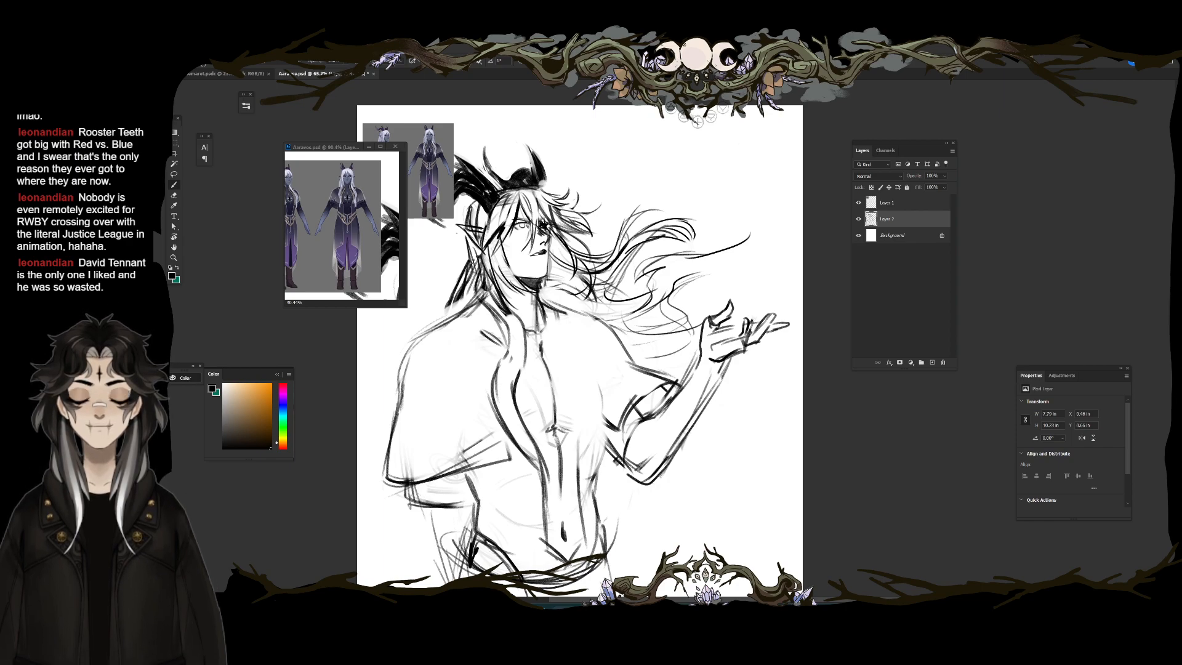
pyautogui.press('e')
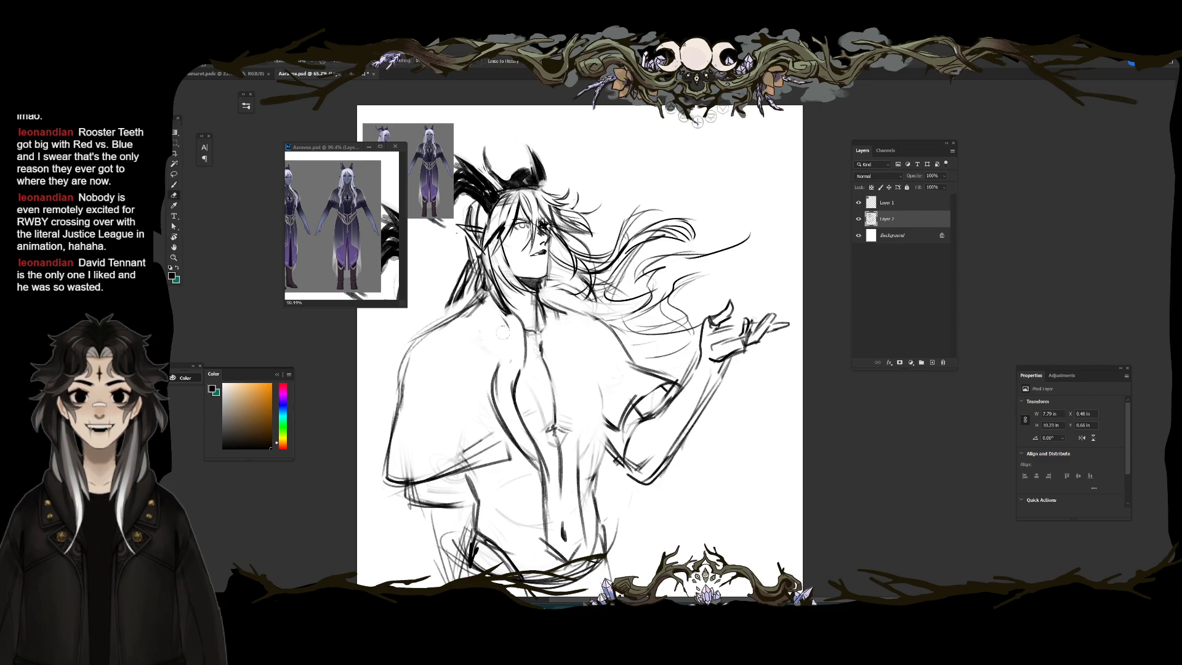
pyautogui.moveTo(468, 305); pyautogui.dragTo(397, 419)
pyautogui.press('b')
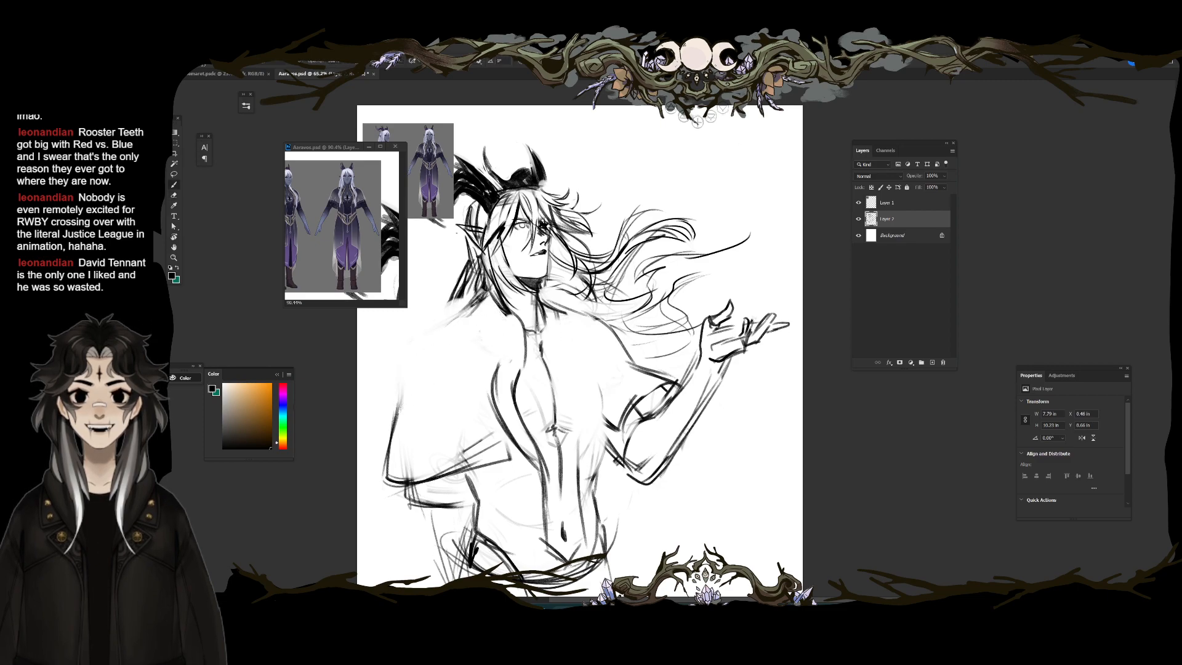
pyautogui.moveTo(484, 298); pyautogui.dragTo(415, 341)
pyautogui.moveTo(402, 399); pyautogui.dragTo(386, 432)
# Step: Clear the top of the far shoulder and redraw the far neckline edge as a curve mirroring the near side
pyautogui.press('e')
pyautogui.moveTo(550, 304)
pyautogui.mouseDown()
pyautogui.moveTo(628, 338)
pyautogui.moveTo(588, 317)
pyautogui.moveTo(614, 326)
pyautogui.mouseUp()
pyautogui.press('b')
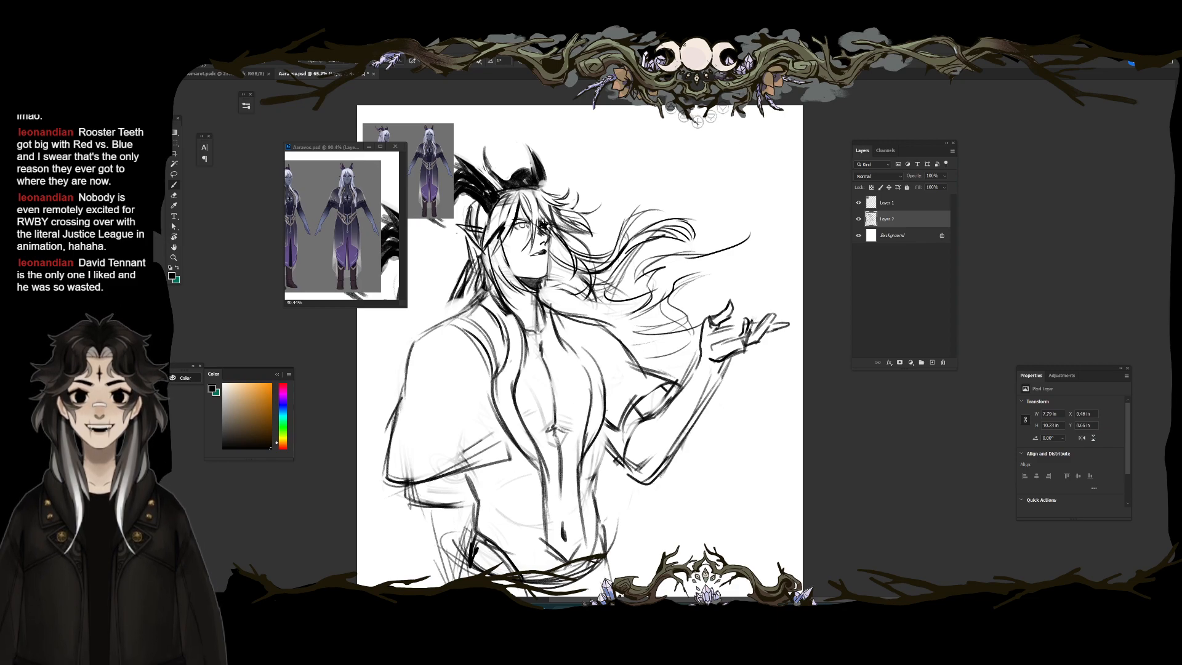
# Step: Thin out the lower opening's near edge, lengthen the torso's centre line to the navel, and save the file
pyautogui.moveTo(581, 363); pyautogui.dragTo(596, 287)
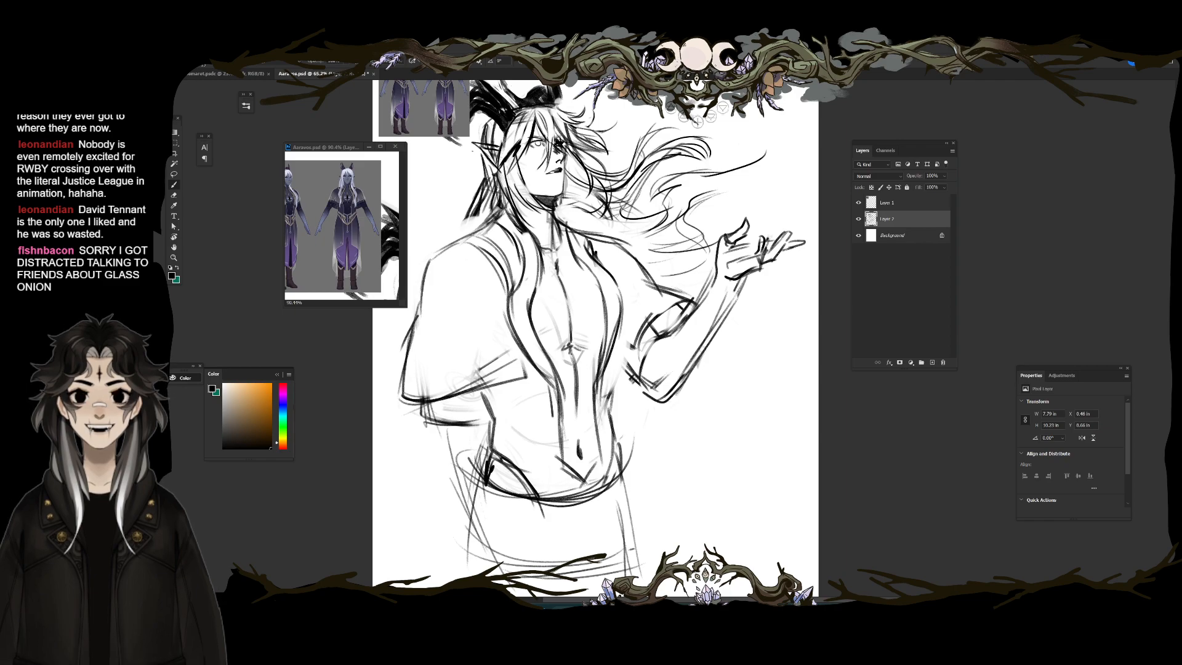
pyautogui.press('e')
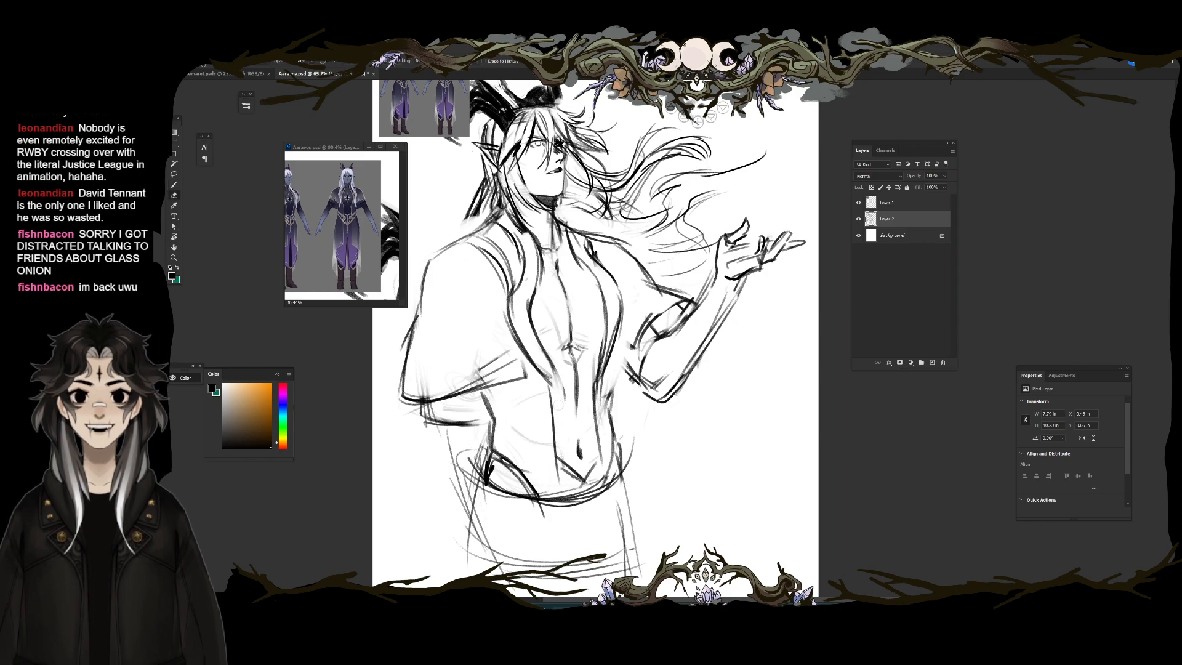
pyautogui.press('b')
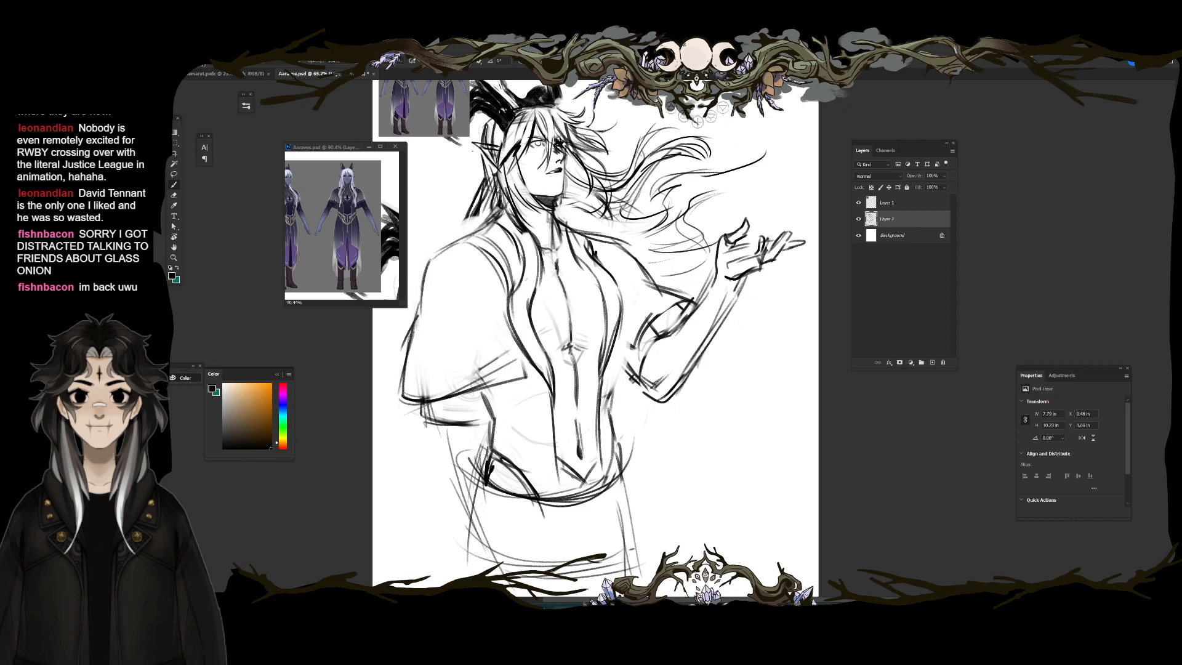
pyautogui.moveTo(572, 431); pyautogui.dragTo(499, 431)
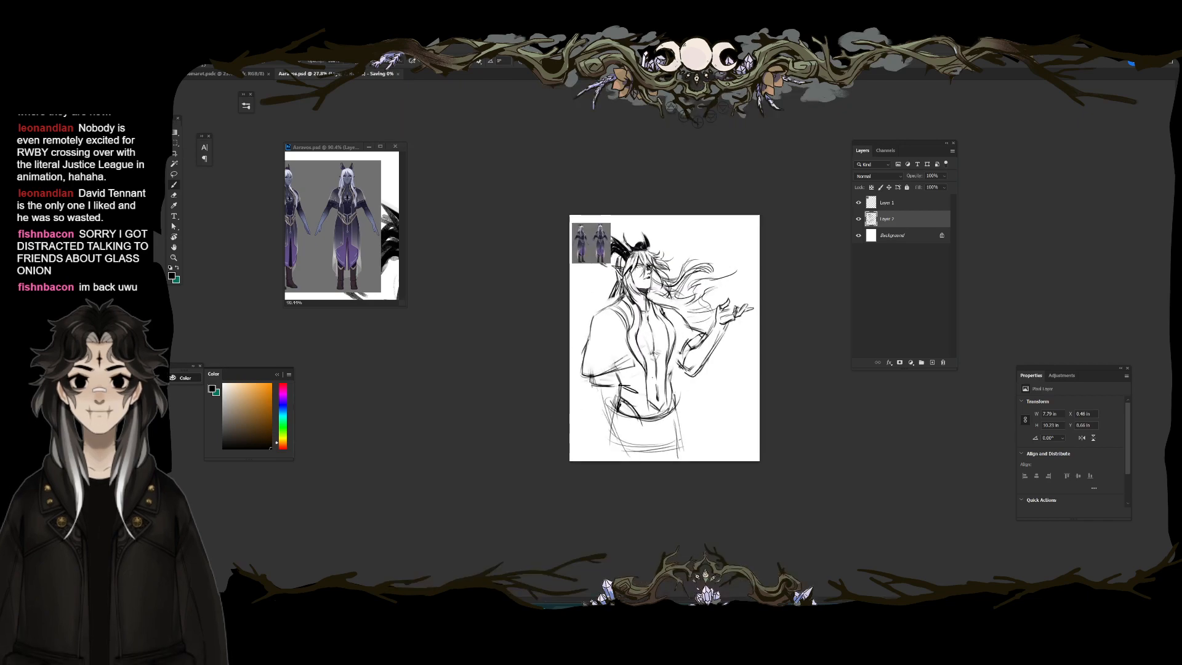
pyautogui.moveTo(696, 424); pyautogui.dragTo(709, 425)
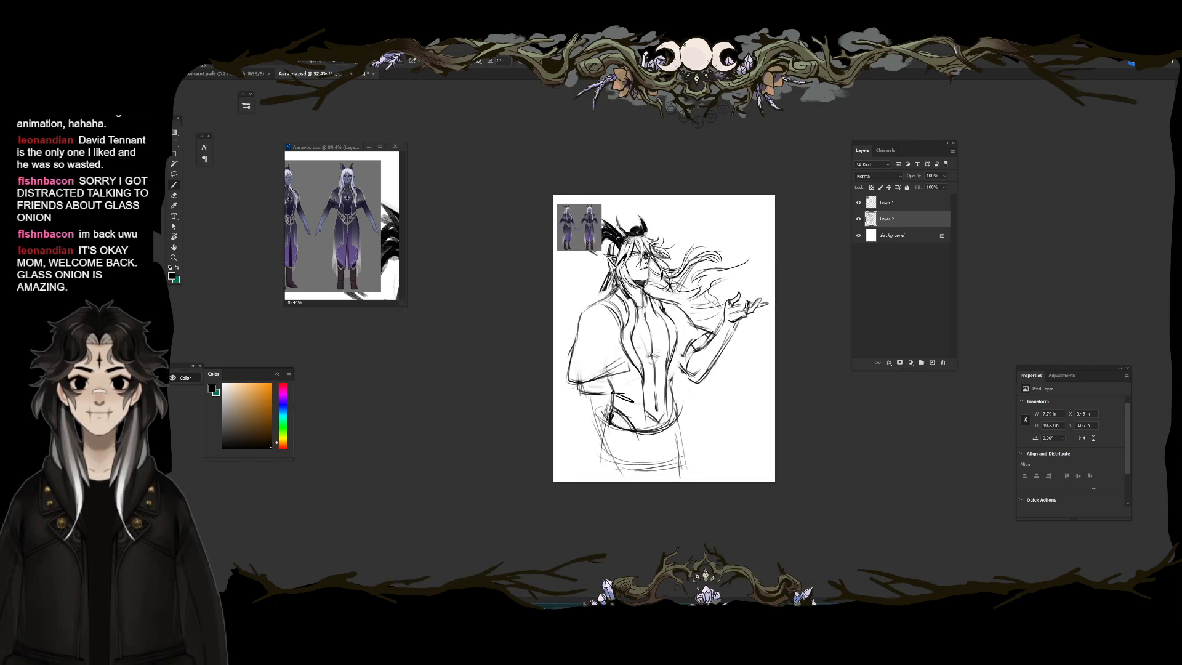
# Step: Erase the waist, hip and skirt guidelines and redraw the torso opening with a point below the navel
pyautogui.press('e')
pyautogui.moveTo(607, 434)
pyautogui.mouseDown()
pyautogui.moveTo(669, 468)
pyautogui.moveTo(613, 419)
pyautogui.moveTo(693, 404)
pyautogui.mouseUp()
pyautogui.press('b')
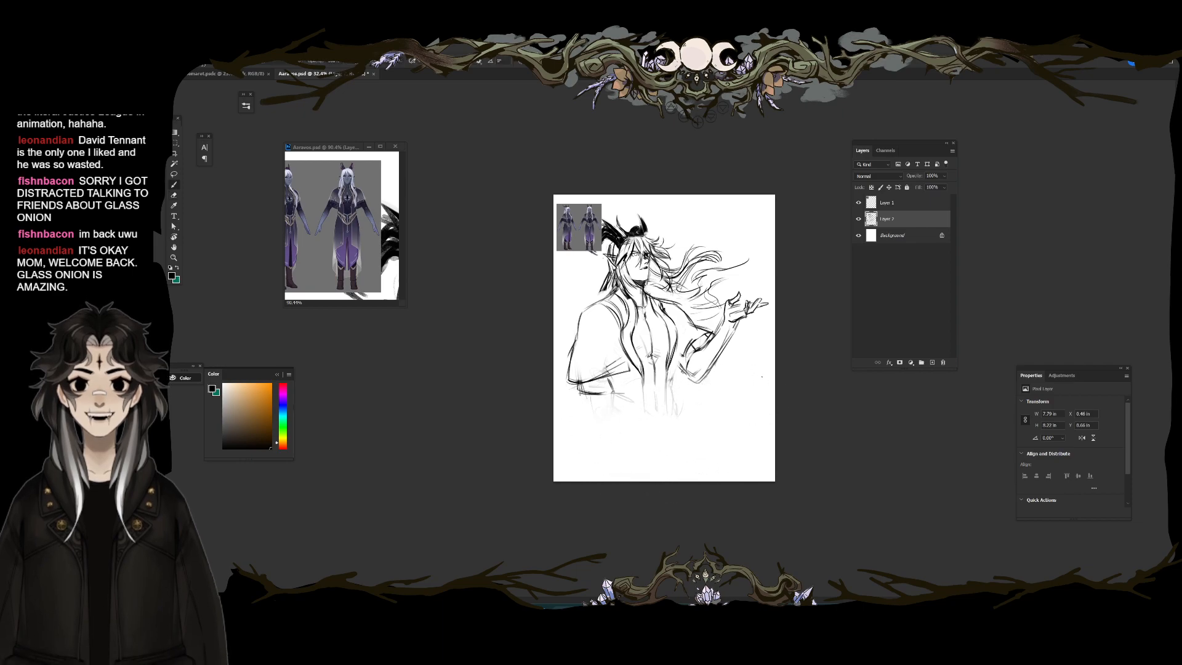
pyautogui.press('e')
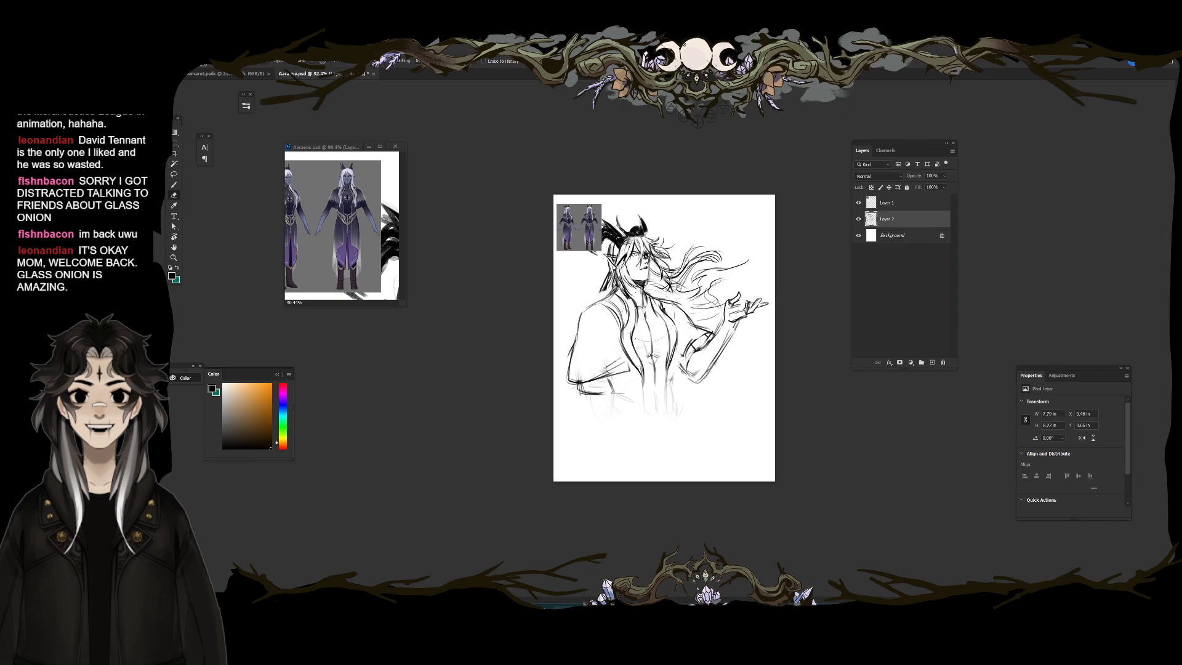
pyautogui.press('b')
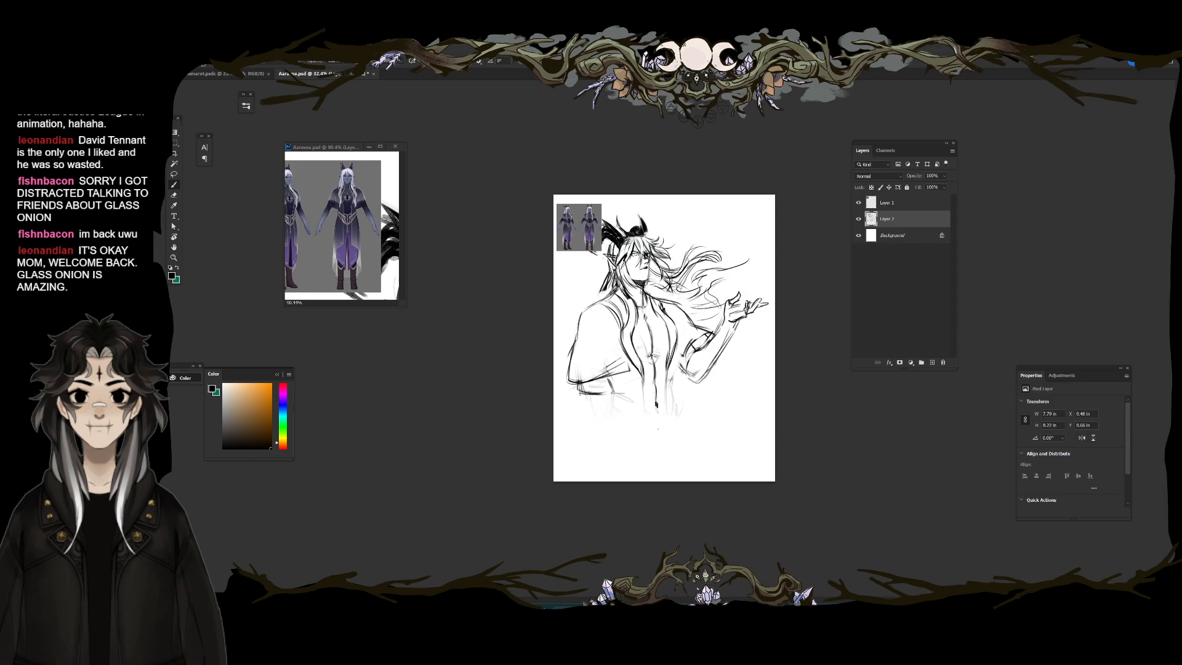
pyautogui.moveTo(642, 412)
pyautogui.mouseDown()
pyautogui.moveTo(664, 434)
pyautogui.moveTo(658, 426)
pyautogui.mouseUp()
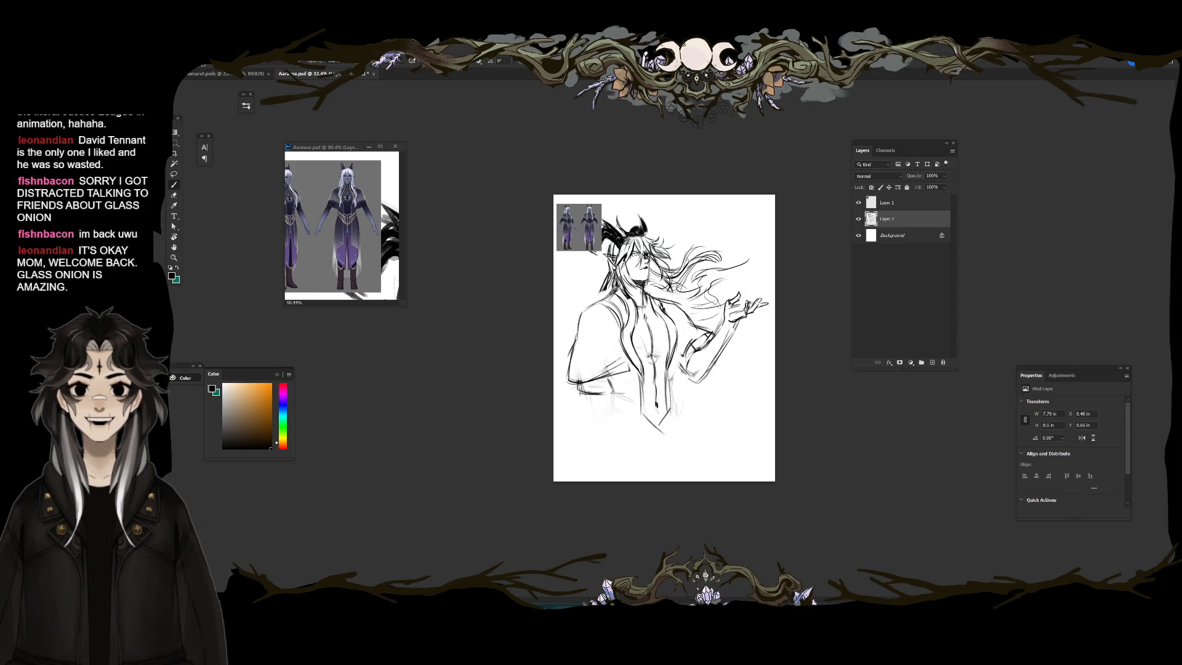
# Step: Shade the inside of the far sleeve and draw the waist contours and a pointed lower edge for the bodice
pyautogui.moveTo(677, 336); pyautogui.dragTo(679, 373)
pyautogui.hotkey('ctrl', 'z')
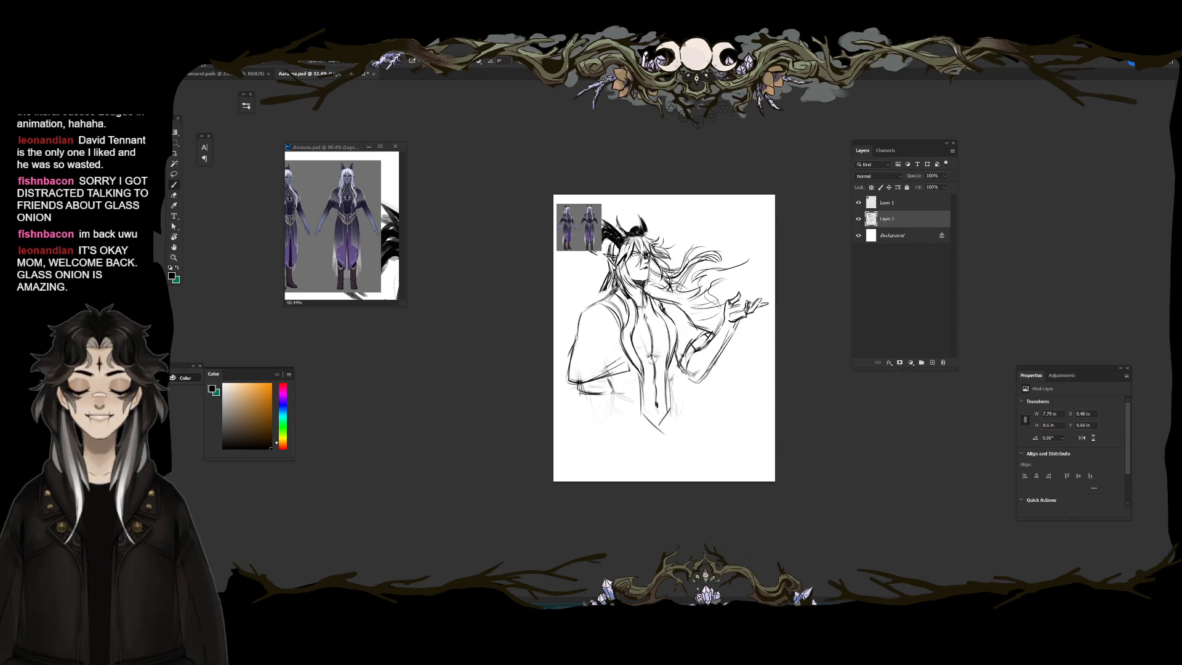
pyautogui.moveTo(711, 335); pyautogui.dragTo(698, 347)
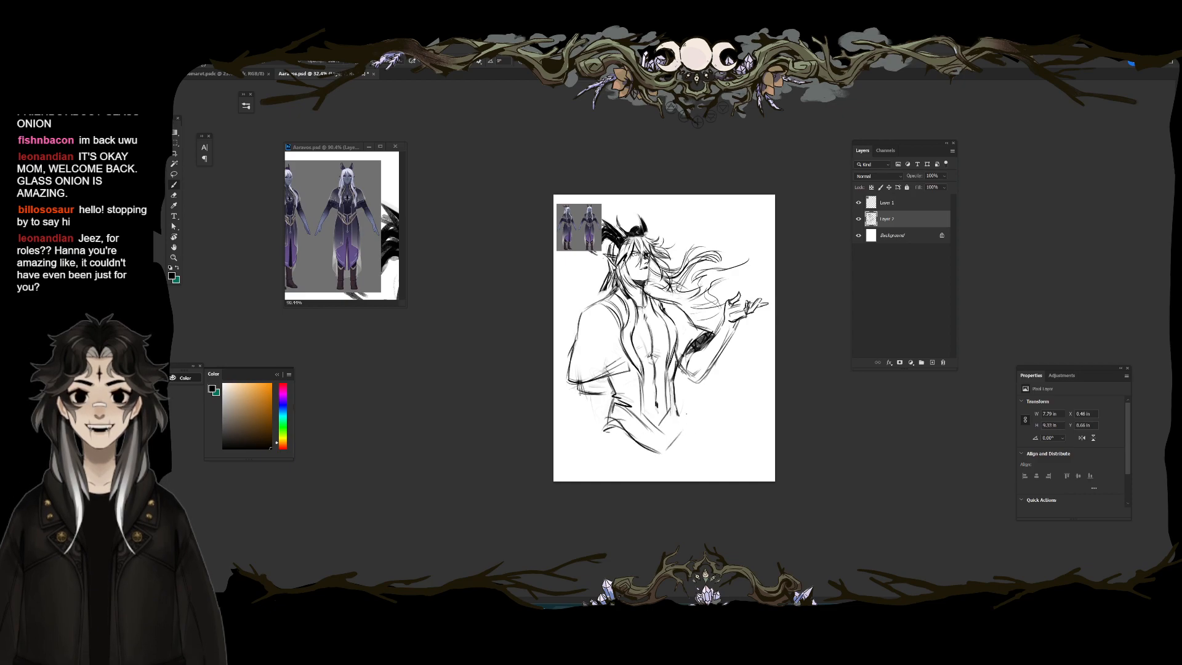
pyautogui.moveTo(678, 407); pyautogui.dragTo(683, 425)
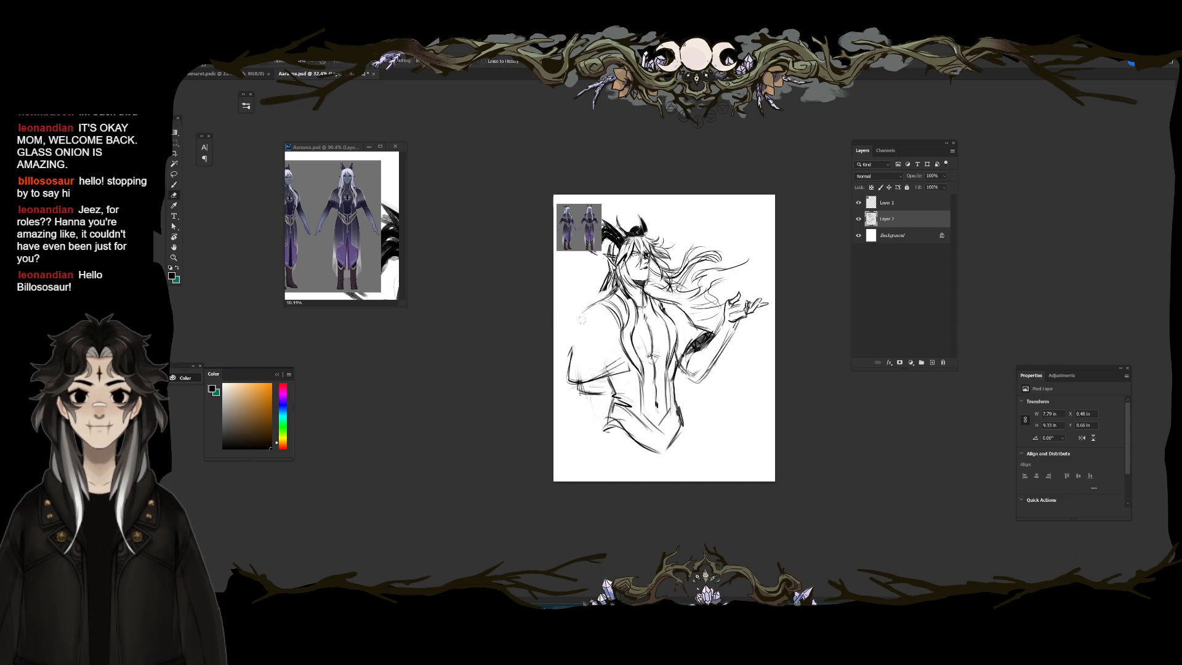
# Step: Redraw the near cape's outer edge from the shoulder to the hem
pyautogui.hotkey('ctrl', 'z')
pyautogui.moveTo(575, 350); pyautogui.dragTo(566, 378)
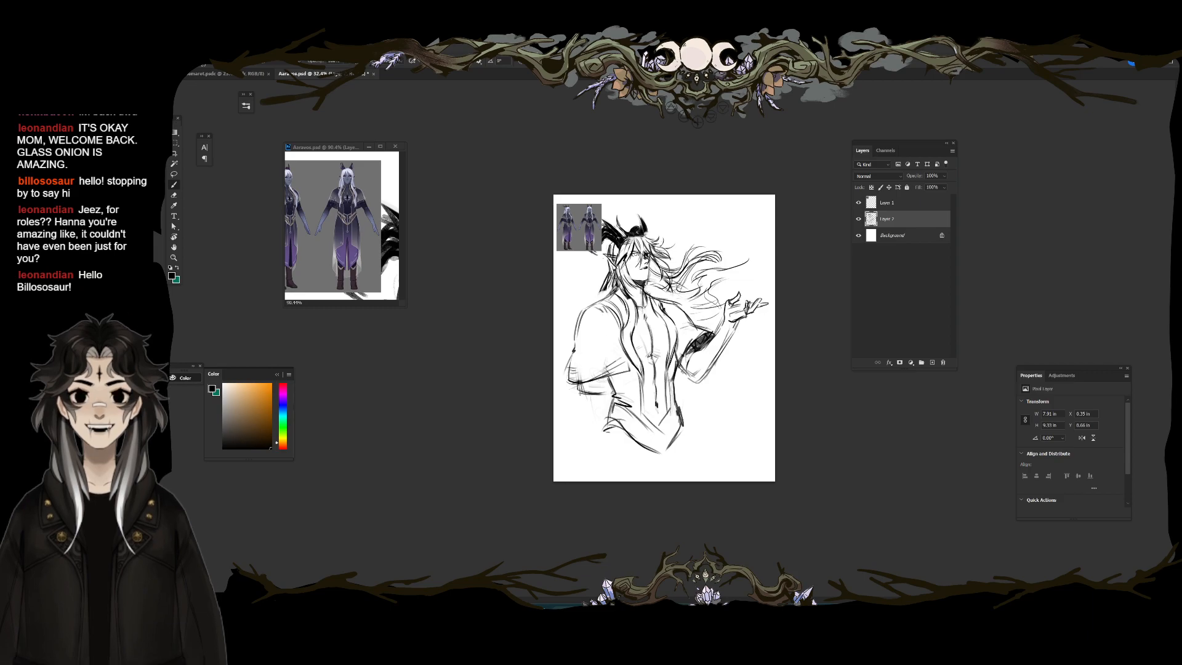
pyautogui.press('e')
pyautogui.press('b')
# Step: Erase the windblown hair strands streaming out behind the face, enlarging the eraser
pyautogui.press('e')
pyautogui.moveTo(657, 289)
pyautogui.mouseDown()
pyautogui.moveTo(690, 302)
pyautogui.moveTo(733, 251)
pyautogui.moveTo(706, 282)
pyautogui.moveTo(707, 252)
pyautogui.moveTo(719, 262)
pyautogui.mouseUp()
pyautogui.press('b')
pyautogui.press('e')
pyautogui.press(']')
pyautogui.press(']')
pyautogui.press(']')
pyautogui.press(']')
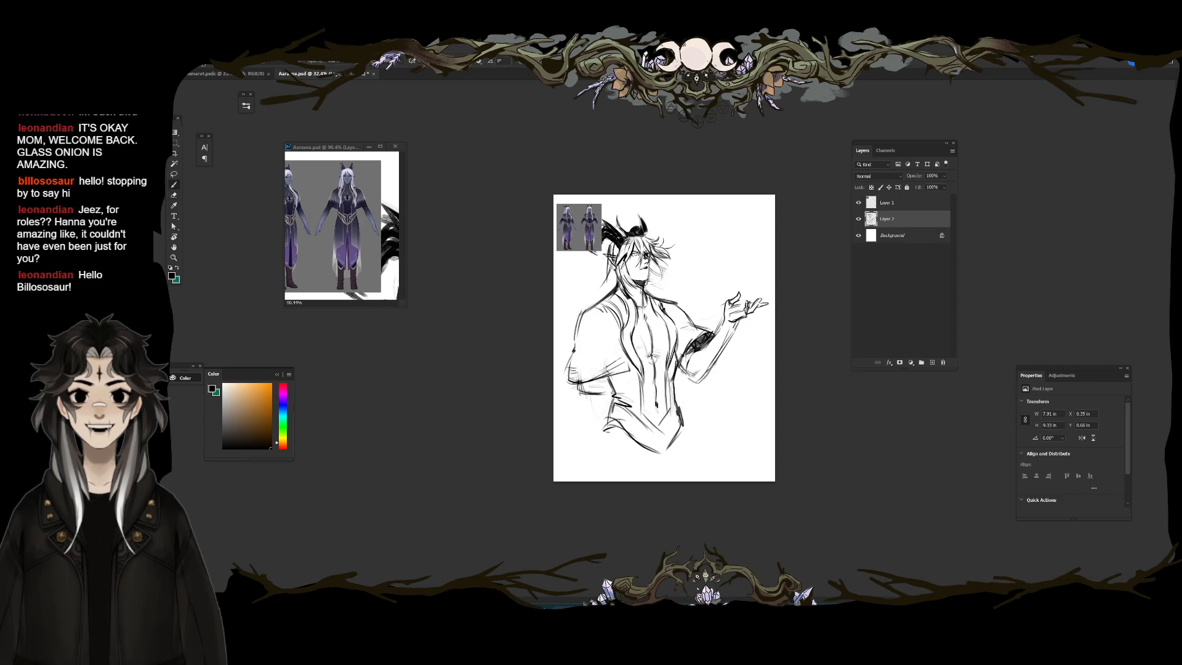
# Step: Sketch a new long lock of hair sweeping toward the raised hand and strands falling behind the neck
pyautogui.press('b')
pyautogui.moveTo(604, 285); pyautogui.dragTo(595, 306)
pyautogui.moveTo(671, 286); pyautogui.dragTo(749, 270)
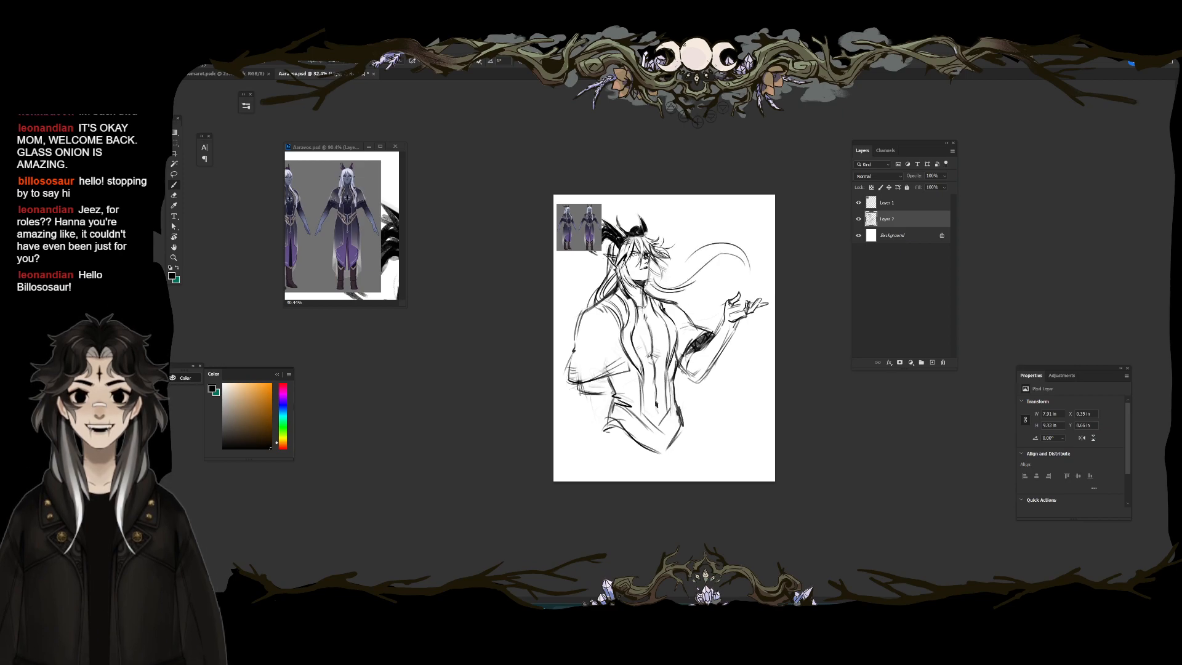
pyautogui.hotkey('ctrl', 'z')
pyautogui.moveTo(709, 264)
pyautogui.mouseDown()
pyautogui.moveTo(755, 246)
pyautogui.moveTo(756, 279)
pyautogui.mouseUp()
pyautogui.moveTo(677, 306)
pyautogui.mouseDown()
pyautogui.moveTo(749, 264)
pyautogui.moveTo(763, 272)
pyautogui.mouseUp()
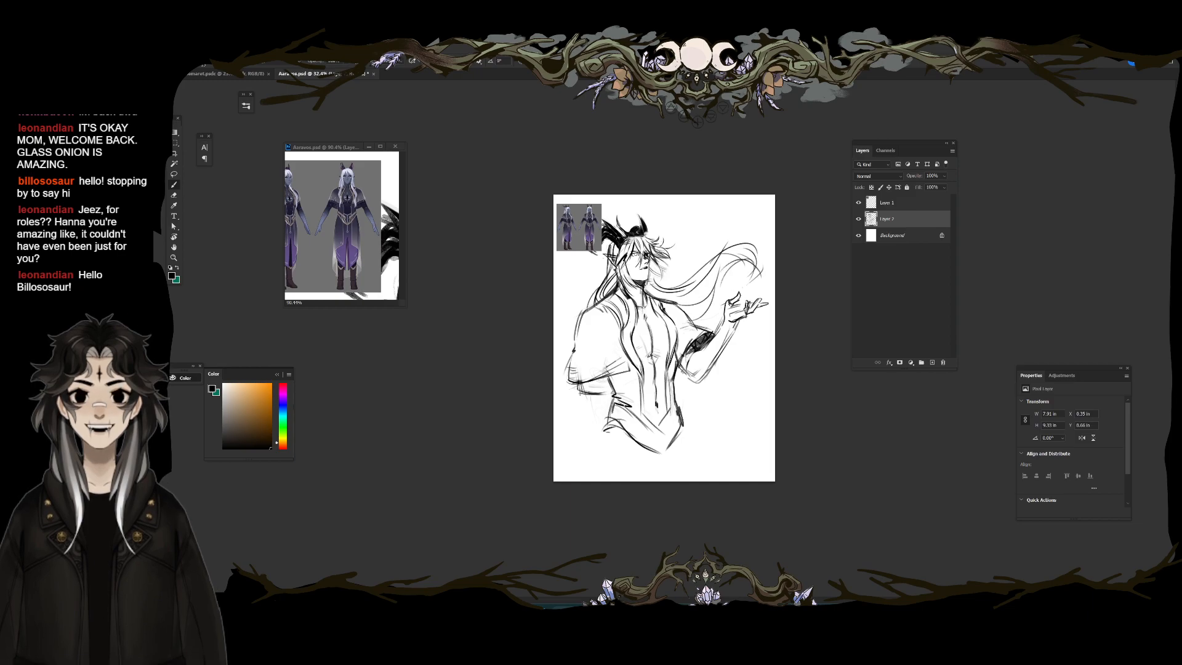
pyautogui.press('e')
pyautogui.press('b')
pyautogui.moveTo(615, 290); pyautogui.dragTo(606, 306)
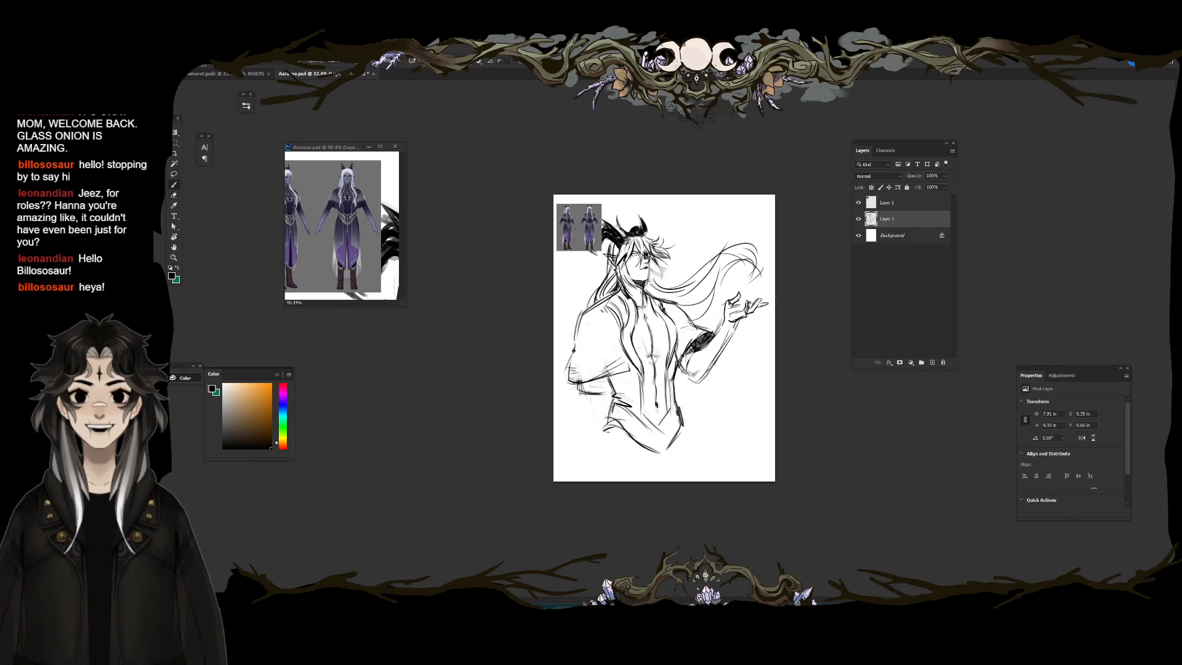
# Step: Erase the rough lines along the near cape's hem and redraw the hem more cleanly
pyautogui.press('e')
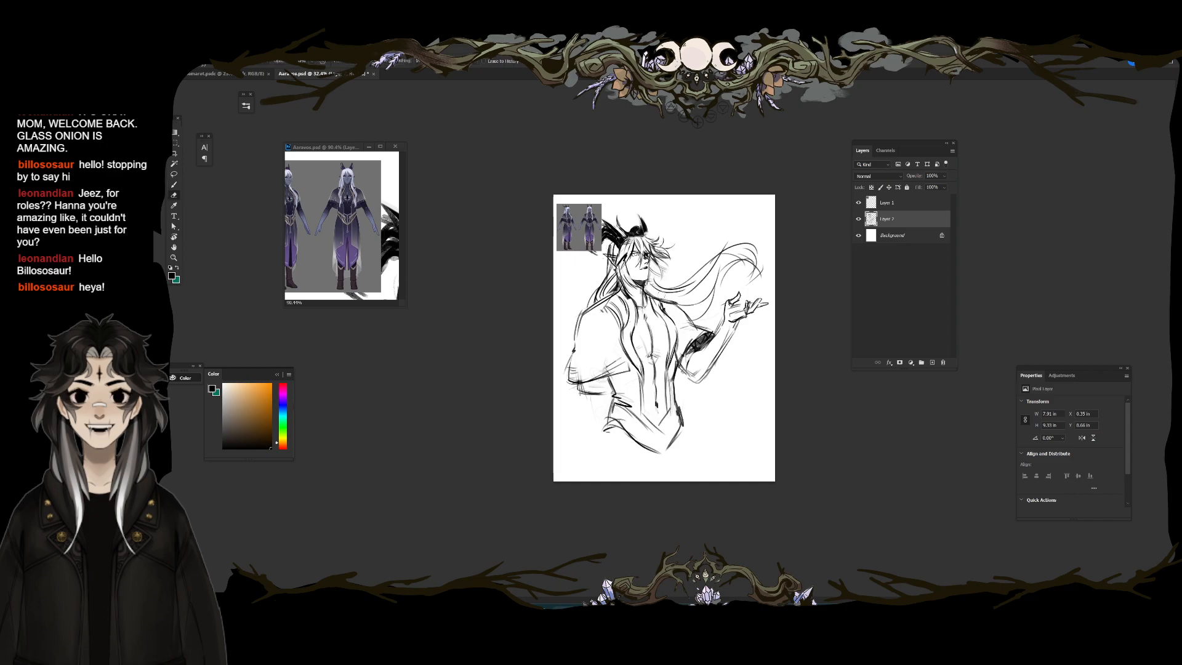
pyautogui.moveTo(578, 382); pyautogui.dragTo(632, 362)
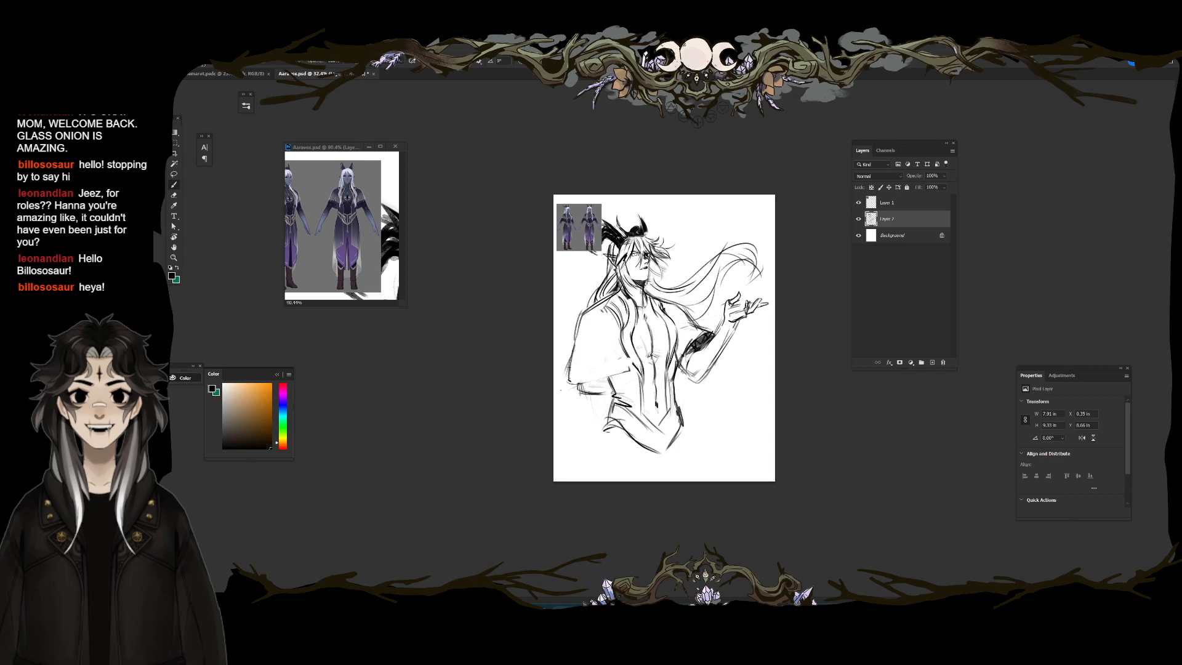
pyautogui.press('b')
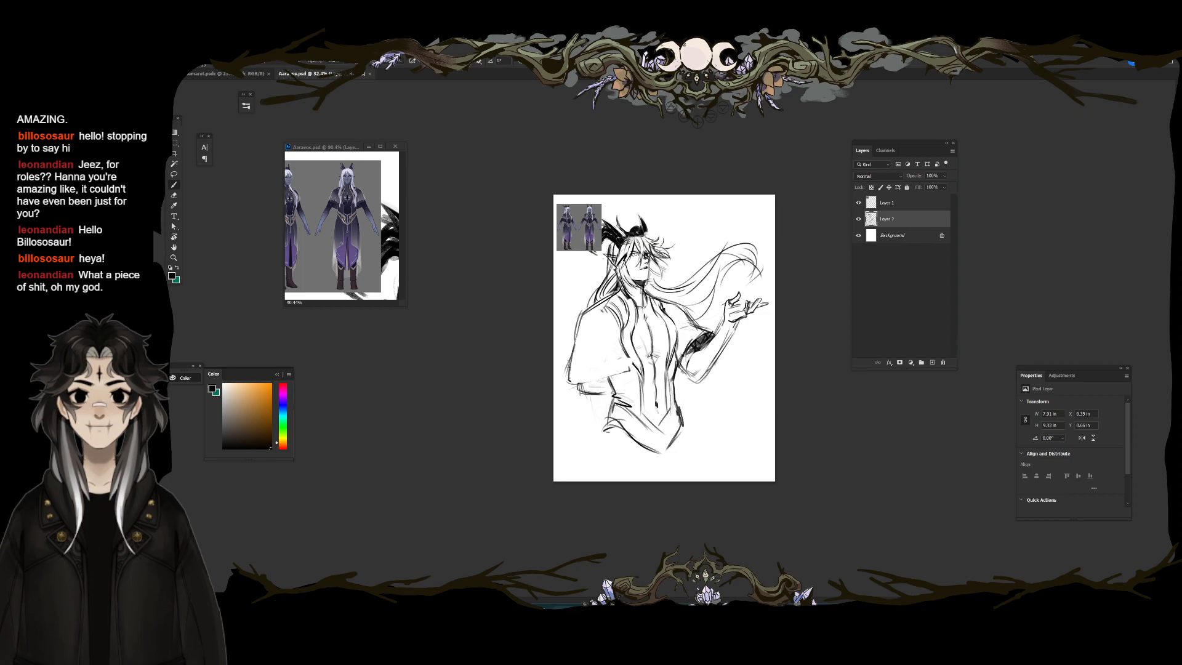
# Step: Erase the rough corner of the near cape's hem and redraw its outer edge and lower rim
pyautogui.press('e')
pyautogui.moveTo(573, 353); pyautogui.dragTo(572, 380)
pyautogui.press('b')
pyautogui.moveTo(582, 314)
pyautogui.mouseDown()
pyautogui.moveTo(574, 348)
pyautogui.moveTo(599, 384)
pyautogui.moveTo(634, 364)
pyautogui.mouseUp()
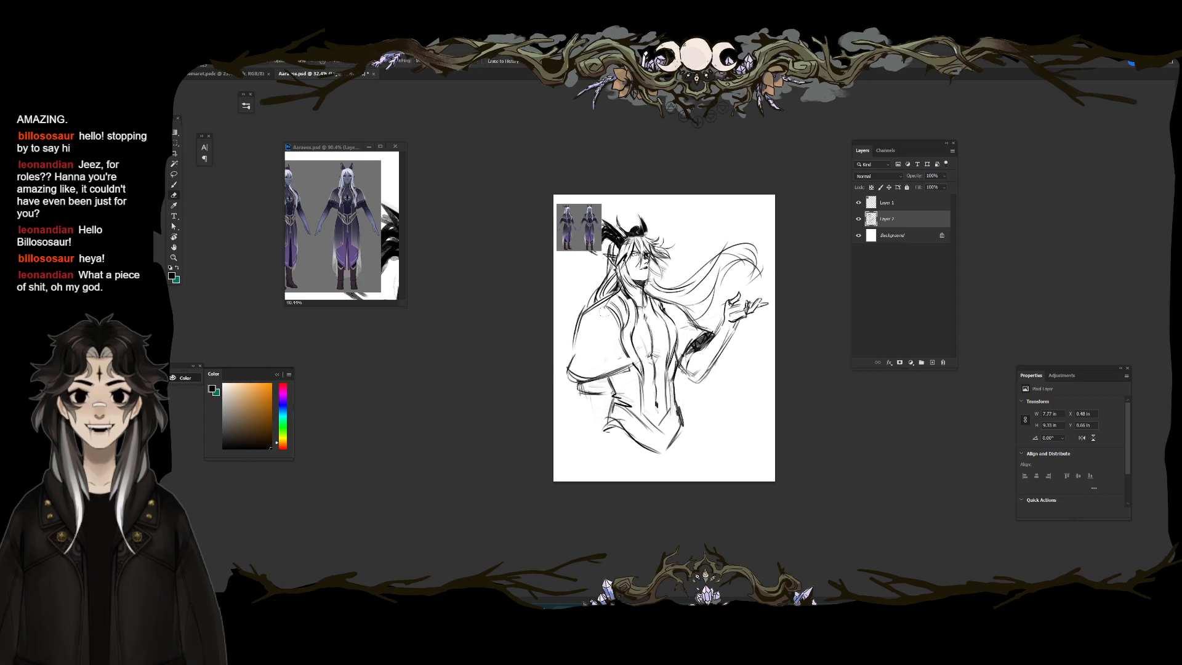
pyautogui.press('e')
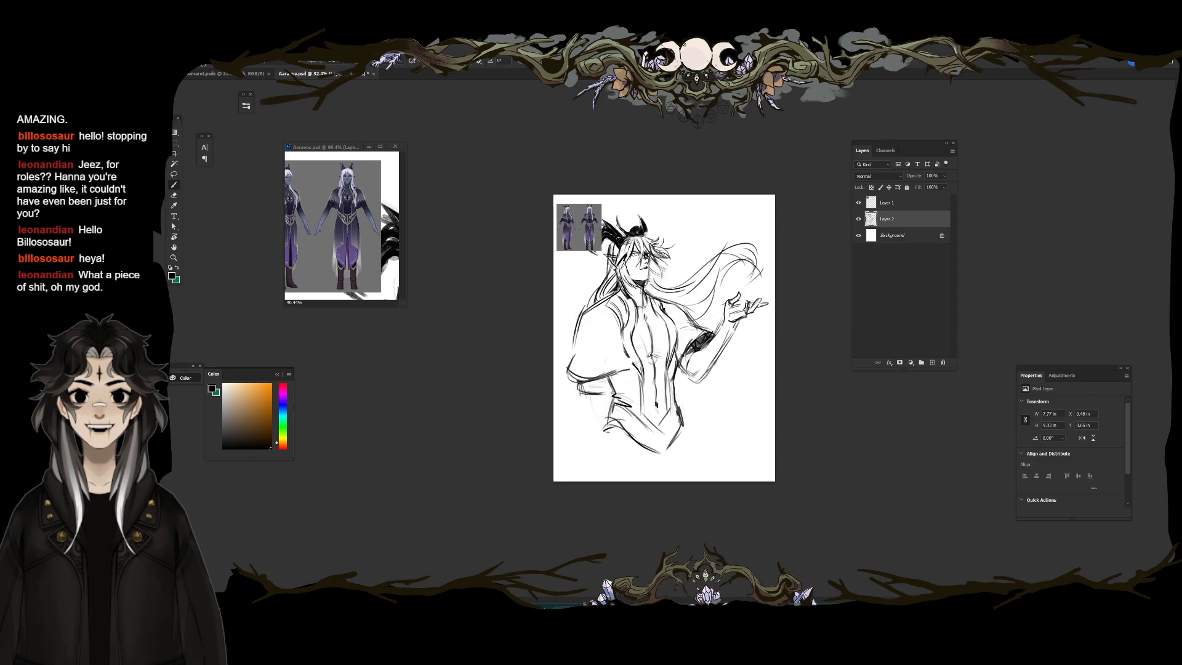
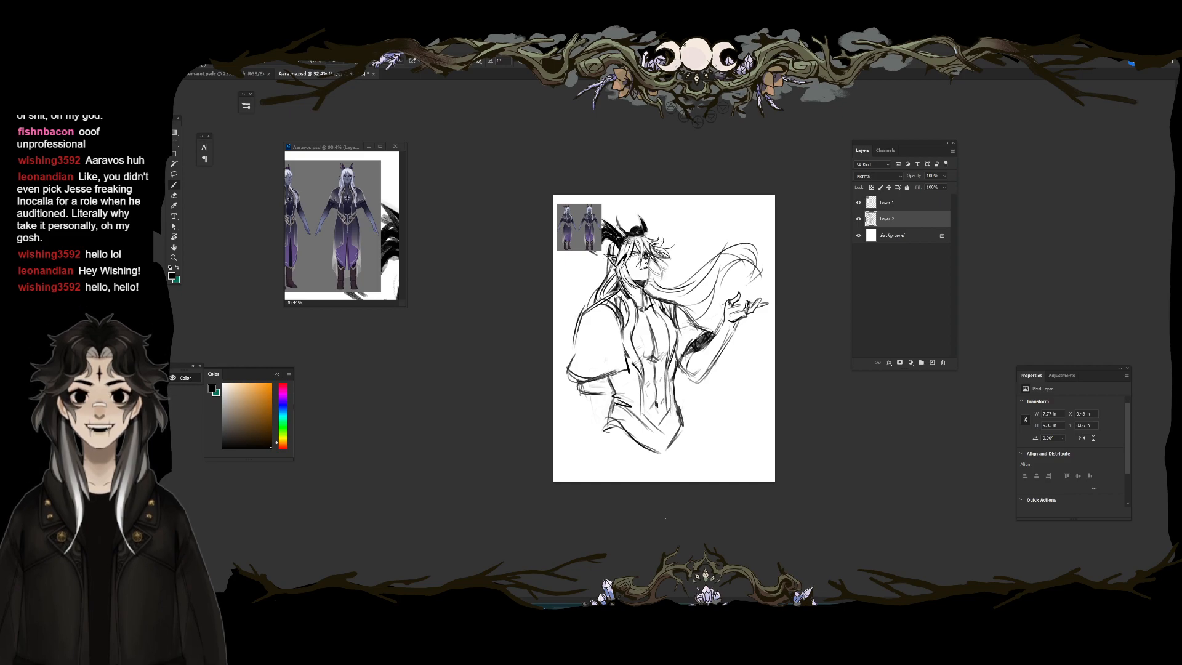
# Step: Erase stray construction lines across the chest between the outfit's open front edges
pyautogui.scroll(4, 665, 338)
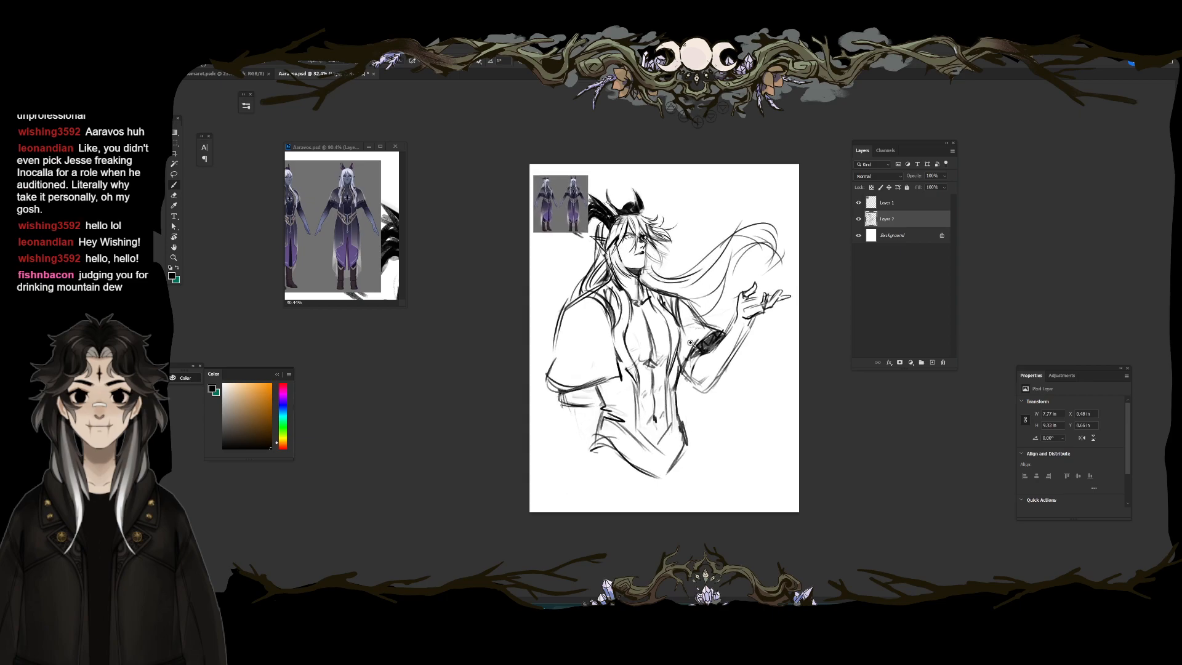
pyautogui.press('e')
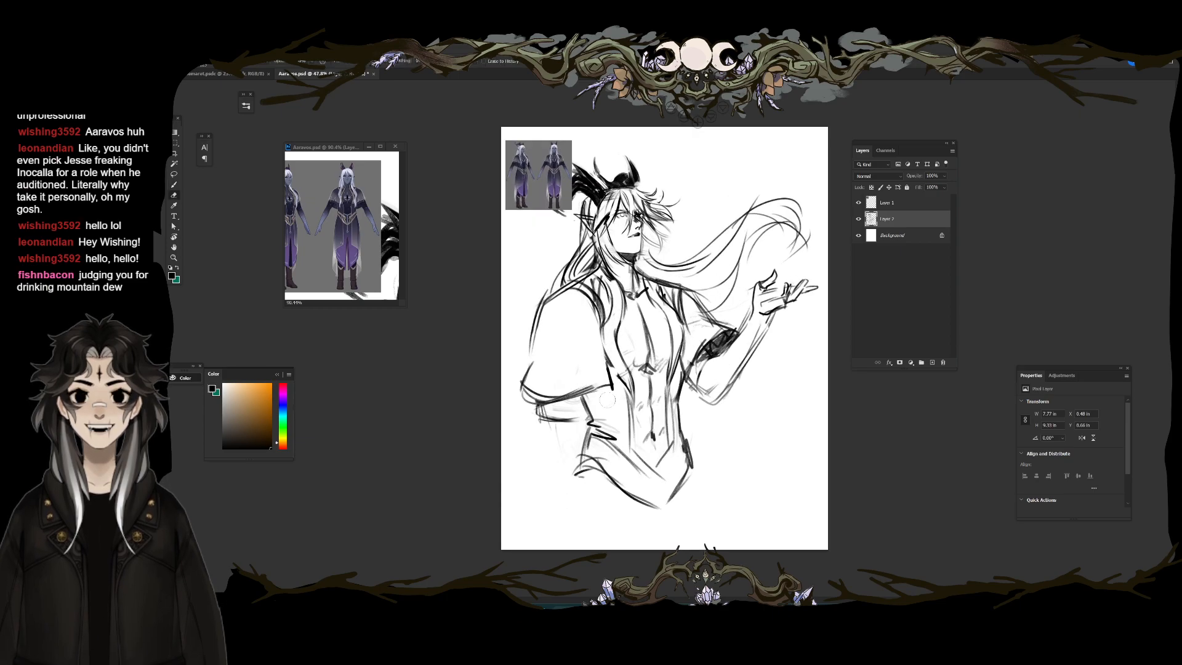
pyautogui.moveTo(640, 310); pyautogui.dragTo(653, 361)
pyautogui.press('b')
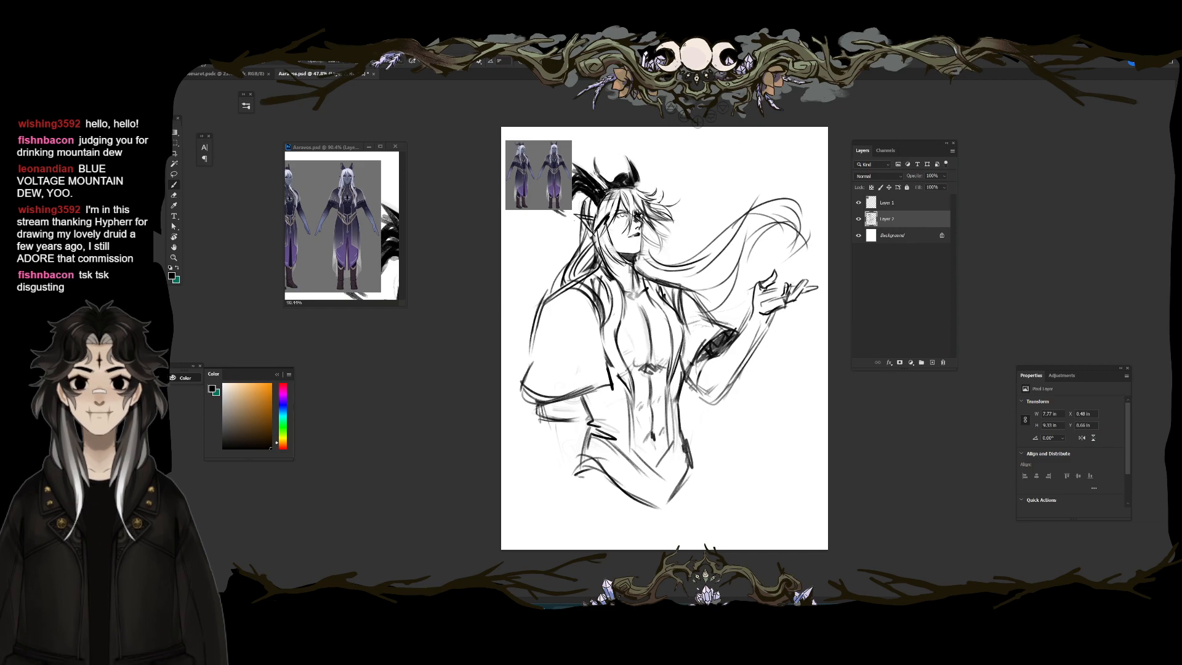
# Step: Undo the stray line below the figure and sketch rough hip and upper-thigh lines below the waist
pyautogui.moveTo(547, 486); pyautogui.dragTo(570, 548)
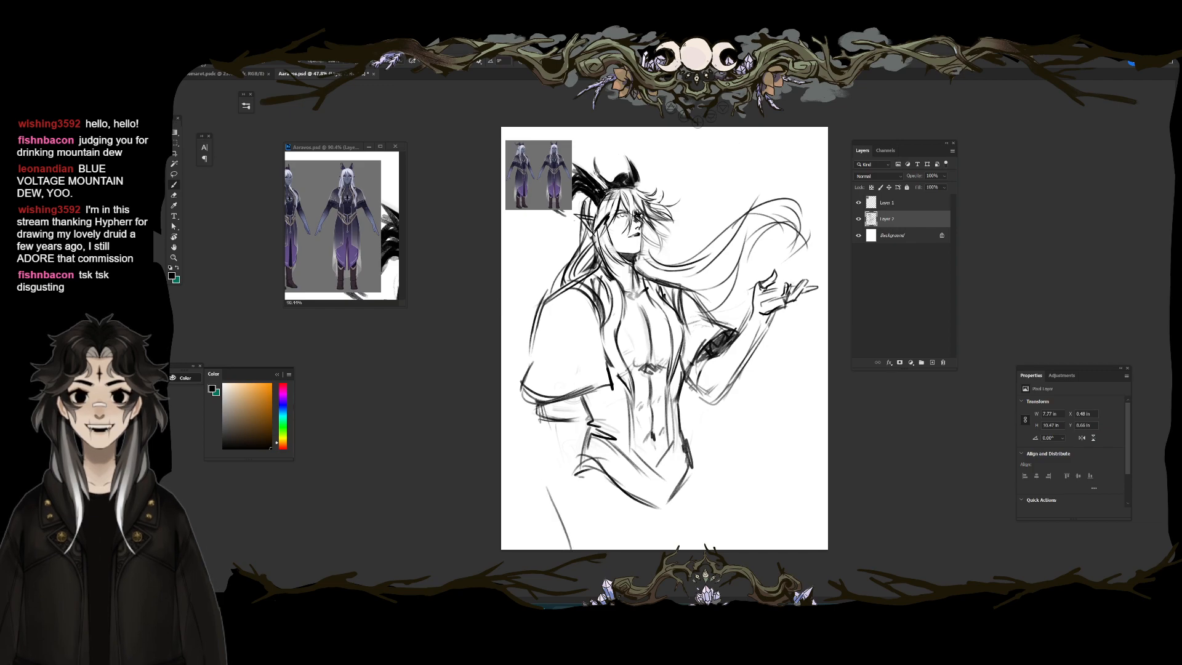
pyautogui.hotkey('ctrl', 'z')
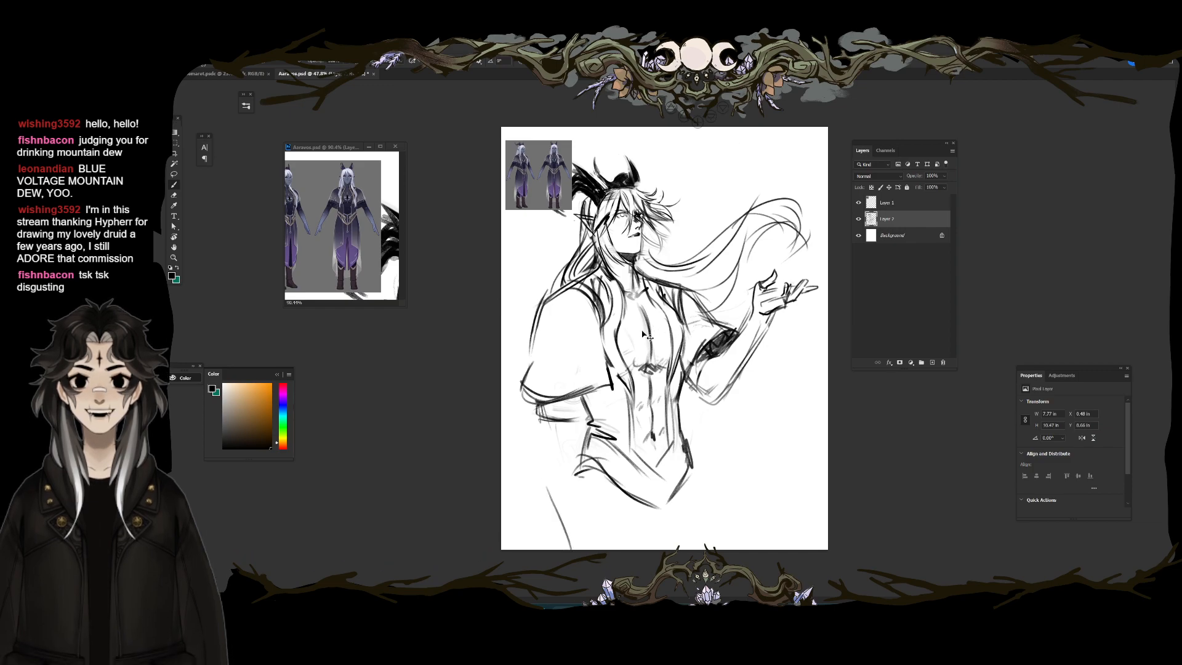
pyautogui.moveTo(594, 431); pyautogui.dragTo(564, 480)
pyautogui.moveTo(565, 480)
pyautogui.mouseDown()
pyautogui.moveTo(597, 473)
pyautogui.moveTo(547, 504)
pyautogui.moveTo(596, 524)
pyautogui.mouseUp()
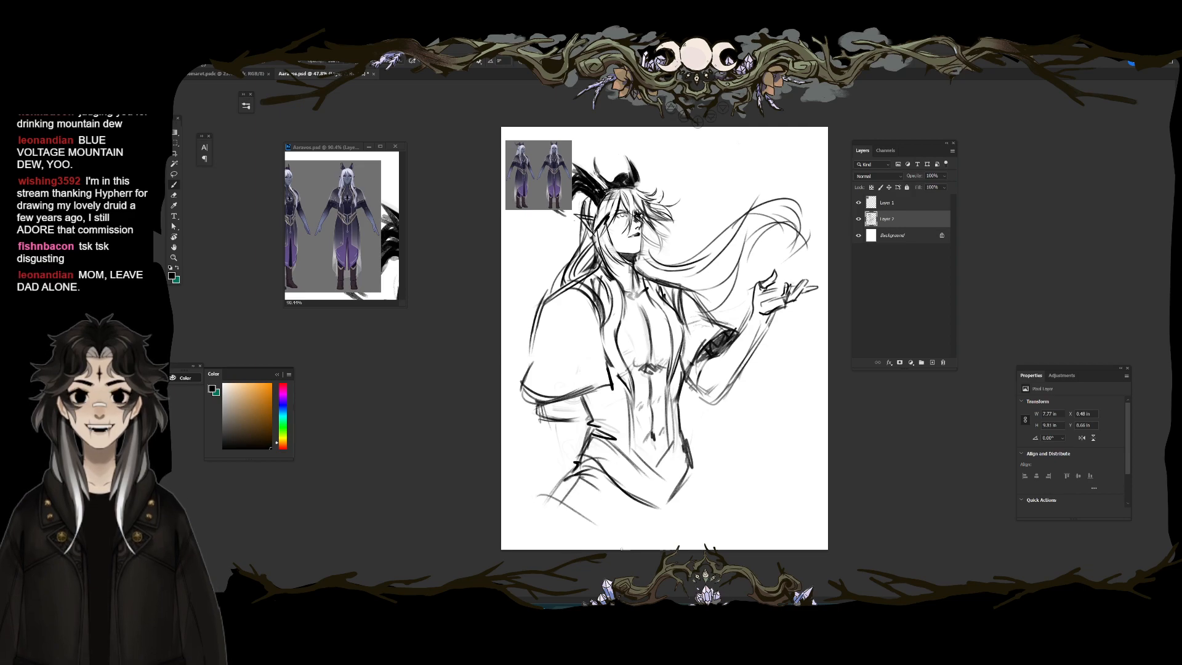
pyautogui.moveTo(634, 469); pyautogui.dragTo(607, 529)
pyautogui.moveTo(690, 466); pyautogui.dragTo(694, 534)
# Step: Scale the figure sketch down and move it up on the page to make room for the legs
pyautogui.hotkey('ctrl', 't')
pyautogui.moveTo(668, 149); pyautogui.dragTo(675, 219)
pyautogui.moveTo(674, 261); pyautogui.dragTo(689, 189)
pyautogui.moveTo(691, 199); pyautogui.dragTo(688, 201)
pyautogui.press('Return')
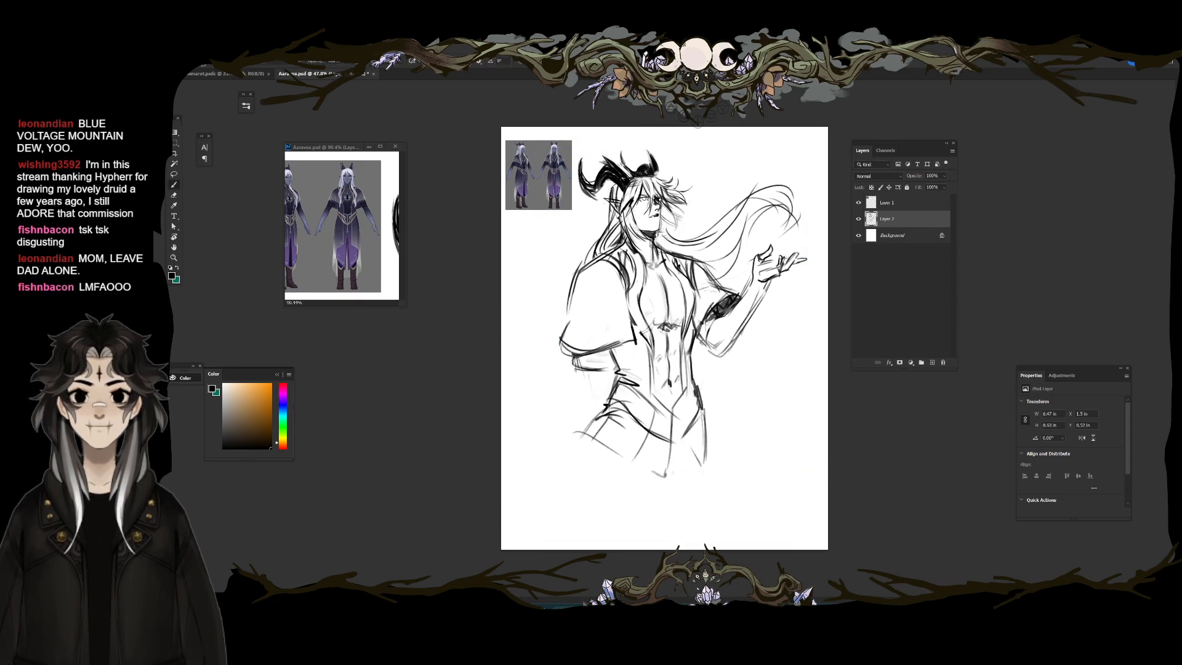
# Step: Sketch both thighs downward from the hips with curved lines across their lower ends
pyautogui.moveTo(669, 473); pyautogui.dragTo(693, 466)
pyautogui.moveTo(705, 422); pyautogui.dragTo(702, 479)
pyautogui.moveTo(669, 516); pyautogui.dragTo(702, 522)
pyautogui.moveTo(651, 510); pyautogui.dragTo(708, 502)
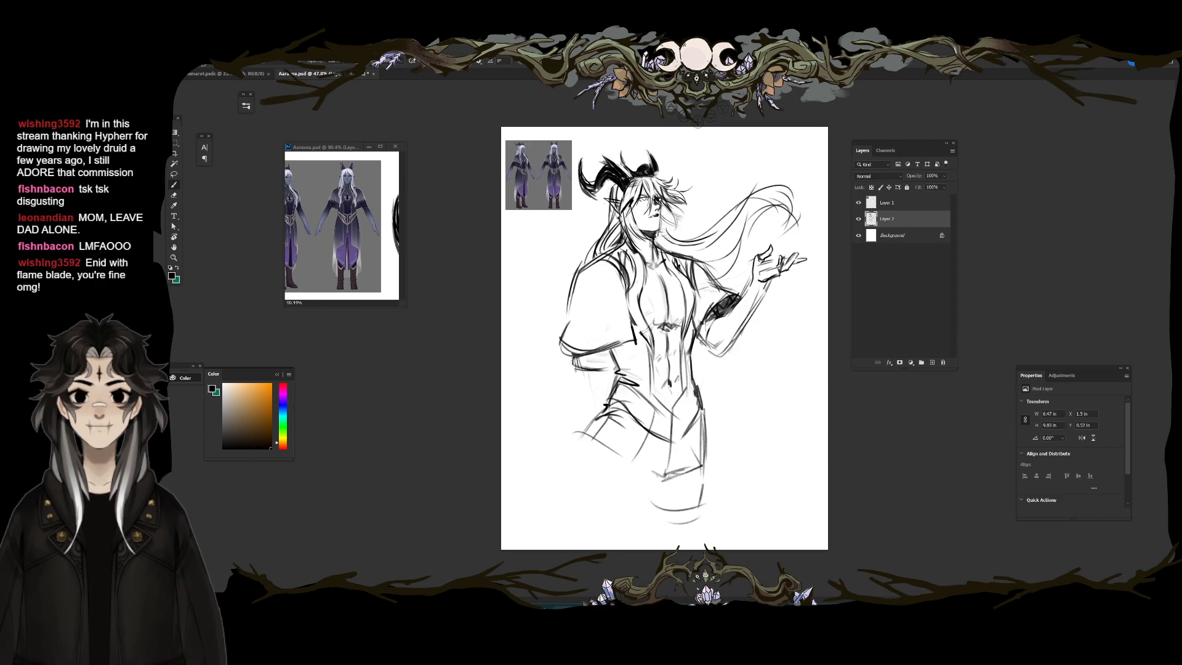
pyautogui.moveTo(623, 408)
pyautogui.mouseDown()
pyautogui.moveTo(589, 514)
pyautogui.moveTo(583, 501)
pyautogui.moveTo(626, 503)
pyautogui.mouseUp()
# Step: Rotate the whole figure sketch slightly clockwise
pyautogui.hotkey('ctrl', 't')
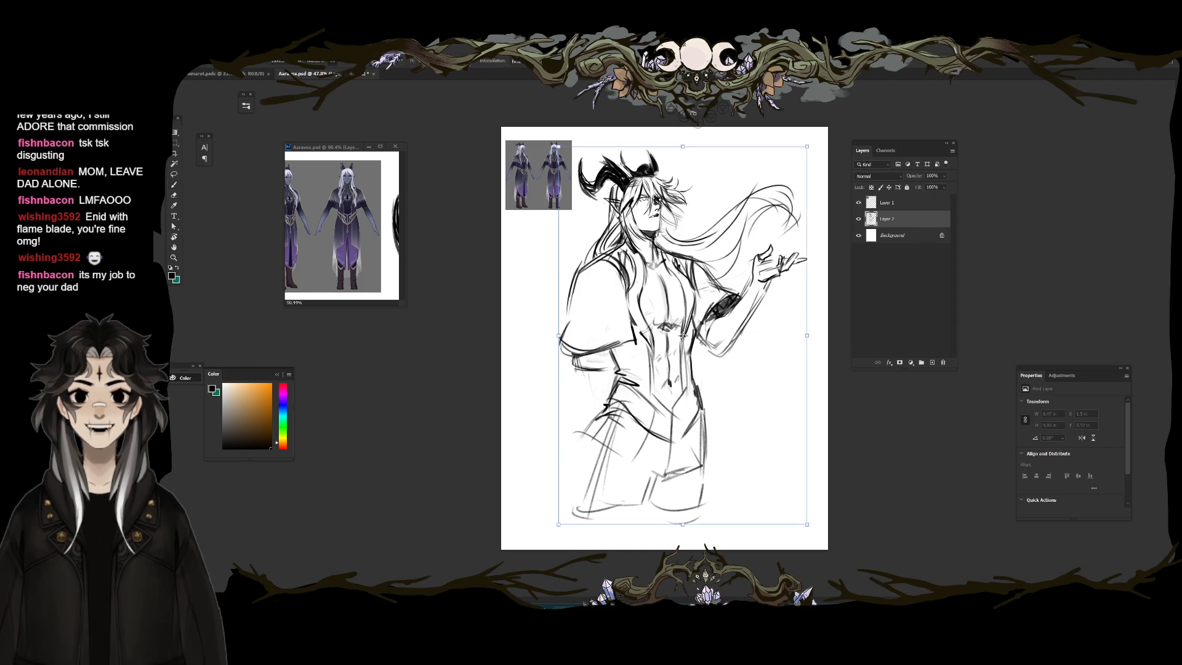
pyautogui.moveTo(693, 113); pyautogui.dragTo(710, 114)
pyautogui.press('Return')
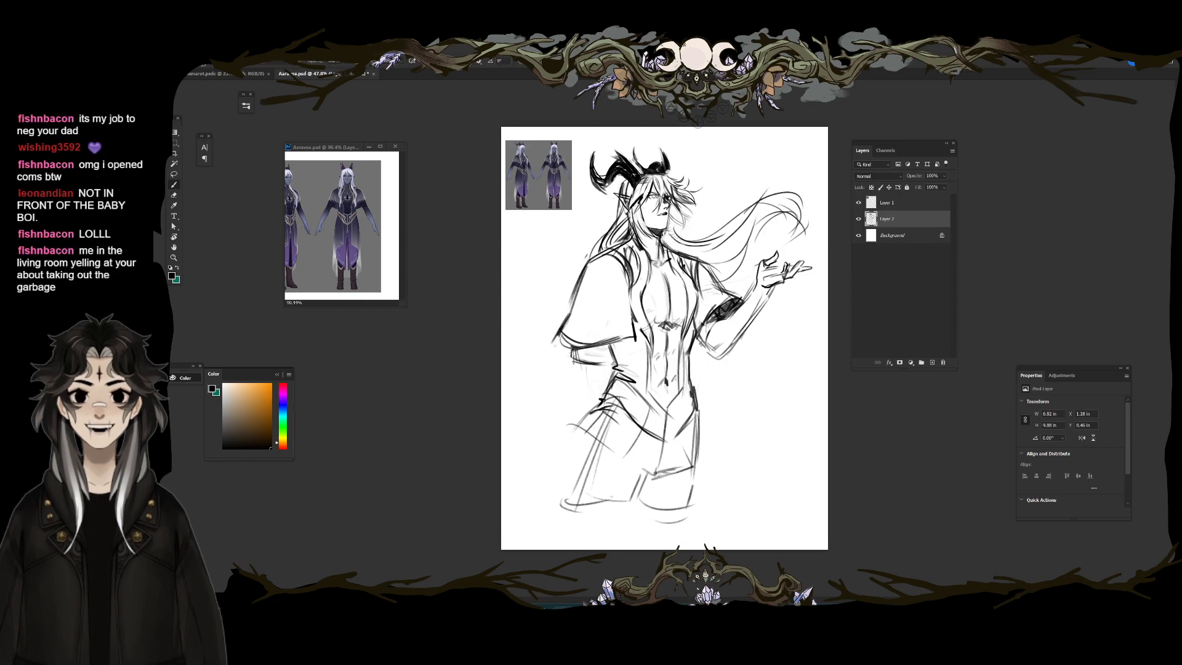
# Step: Clean up the near cape's hem and erase the outer edge and lower corner for redrawing
pyautogui.press('e')
pyautogui.moveTo(559, 332); pyautogui.dragTo(640, 344)
pyautogui.press('b')
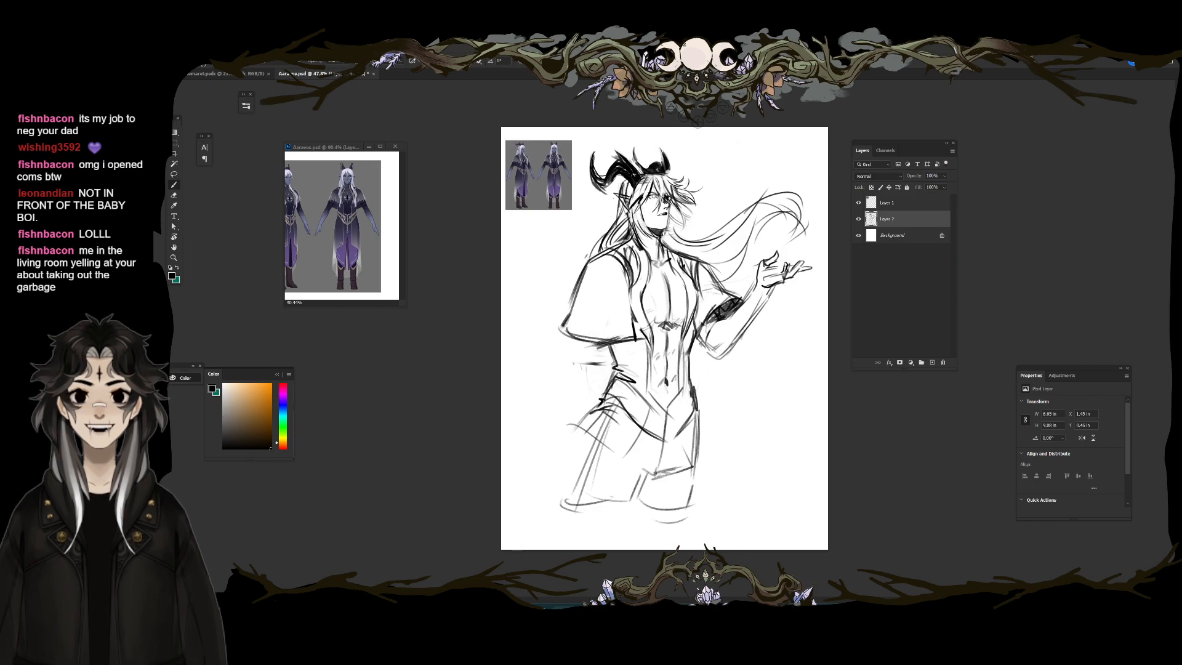
pyautogui.moveTo(608, 306)
pyautogui.mouseDown()
pyautogui.moveTo(603, 257)
pyautogui.moveTo(555, 326)
pyautogui.moveTo(572, 338)
pyautogui.moveTo(561, 324)
pyautogui.mouseUp()
pyautogui.press('e')
pyautogui.press('b')
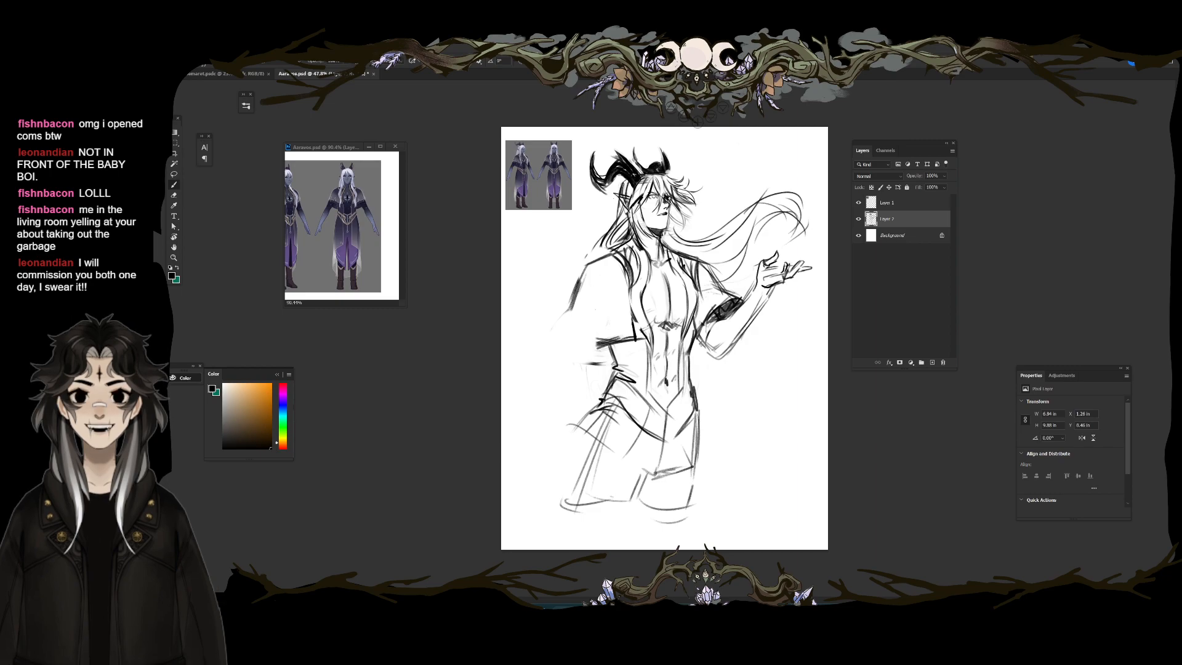
# Step: Redraw the near cape's lower edge as a wider rounded curve and erase the old sleeve lines beneath it
pyautogui.moveTo(552, 336)
pyautogui.mouseDown()
pyautogui.moveTo(597, 351)
pyautogui.moveTo(585, 373)
pyautogui.mouseUp()
pyautogui.press('e')
pyautogui.moveTo(549, 339)
pyautogui.mouseDown()
pyautogui.moveTo(581, 361)
pyautogui.moveTo(607, 346)
pyautogui.moveTo(596, 345)
pyautogui.moveTo(630, 352)
pyautogui.mouseUp()
pyautogui.press('b')
pyautogui.press('e')
pyautogui.press('b')
pyautogui.moveTo(589, 350)
pyautogui.mouseDown()
pyautogui.moveTo(639, 341)
pyautogui.moveTo(621, 343)
pyautogui.mouseUp()
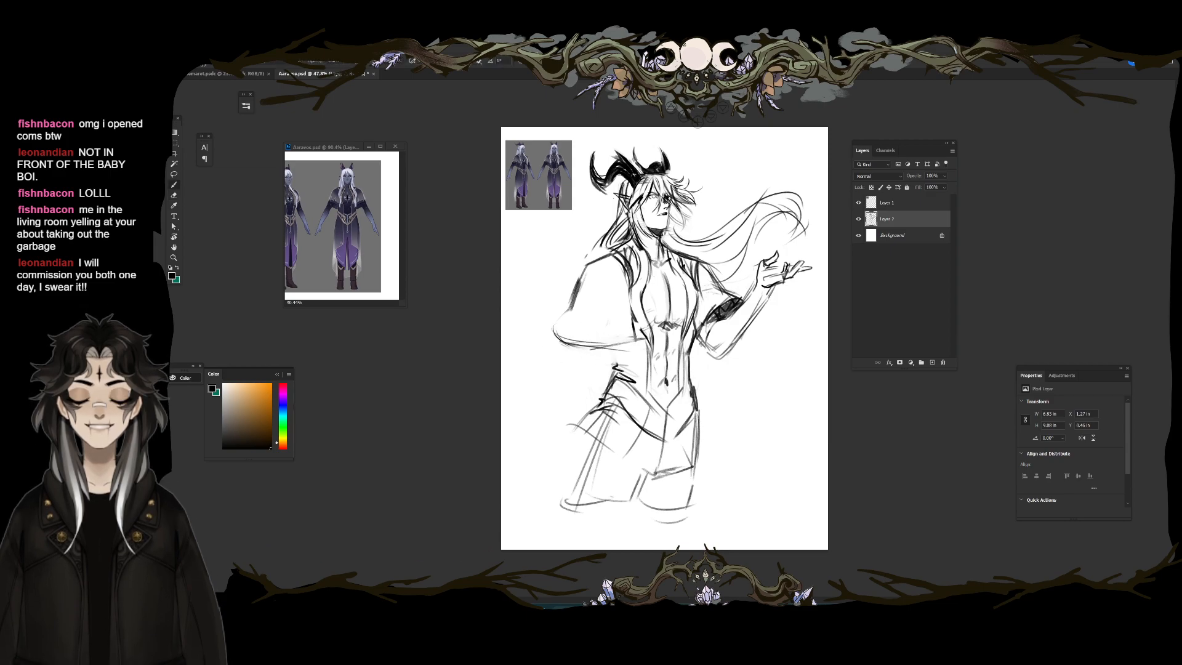
# Step: Sketch a coat tail flaring out from the near hip and rough in the shoulder and arm under the cape
pyautogui.moveTo(612, 404); pyautogui.dragTo(543, 495)
pyautogui.moveTo(591, 438); pyautogui.dragTo(539, 490)
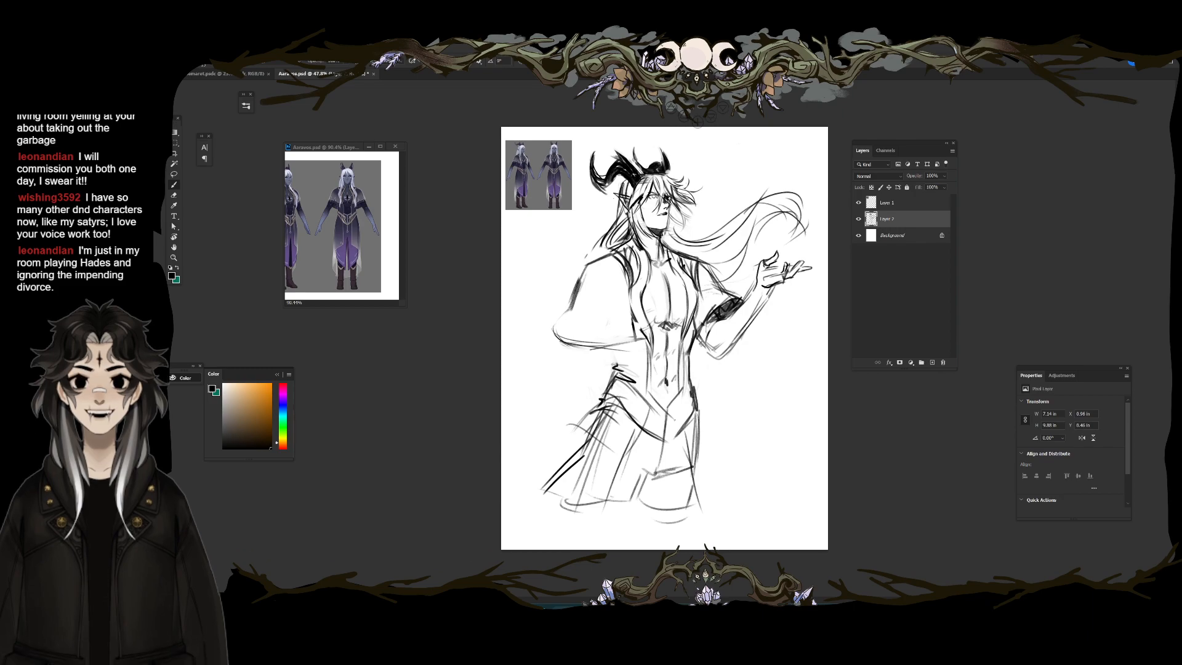
pyautogui.moveTo(596, 266)
pyautogui.mouseDown()
pyautogui.moveTo(612, 288)
pyautogui.moveTo(580, 308)
pyautogui.moveTo(561, 360)
pyautogui.mouseUp()
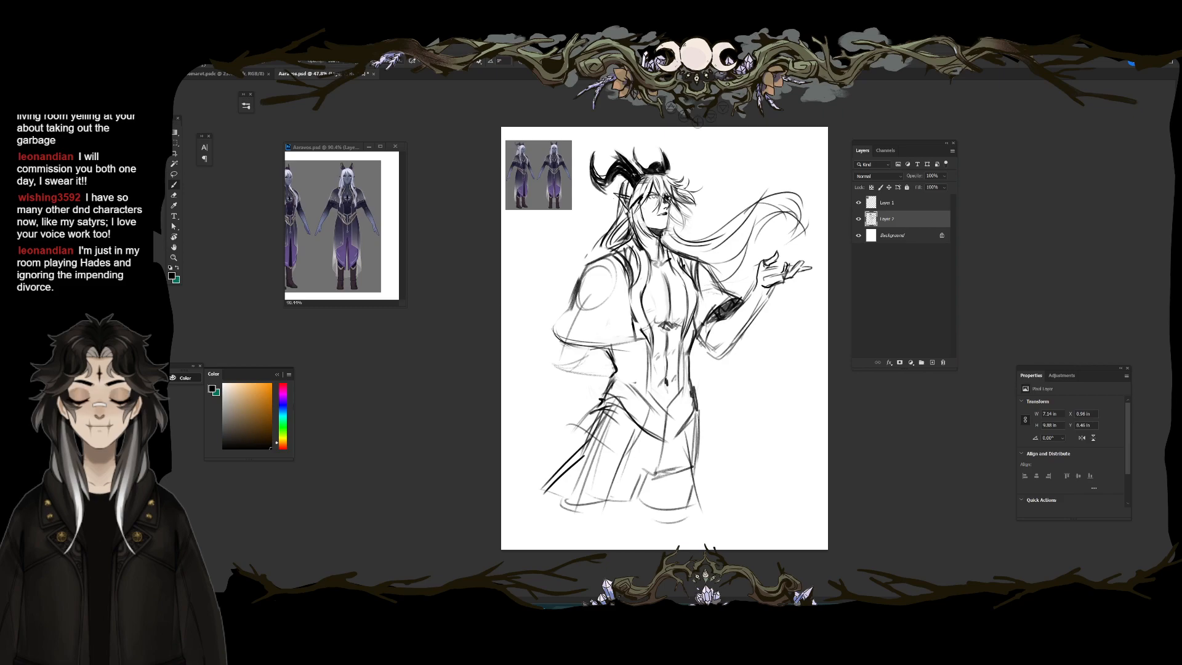
# Step: Redraw the hip belt as a clean V shape and erase the old overlapping lines at the far hip
pyautogui.moveTo(635, 407)
pyautogui.mouseDown()
pyautogui.moveTo(637, 424)
pyautogui.moveTo(687, 421)
pyautogui.mouseUp()
pyautogui.moveTo(612, 387)
pyautogui.mouseDown()
pyautogui.moveTo(643, 434)
pyautogui.moveTo(692, 411)
pyautogui.mouseUp()
pyautogui.press('e')
pyautogui.moveTo(697, 394)
pyautogui.mouseDown()
pyautogui.moveTo(685, 436)
pyautogui.moveTo(683, 425)
pyautogui.moveTo(665, 446)
pyautogui.moveTo(698, 404)
pyautogui.moveTo(673, 402)
pyautogui.mouseUp()
pyautogui.press('b')
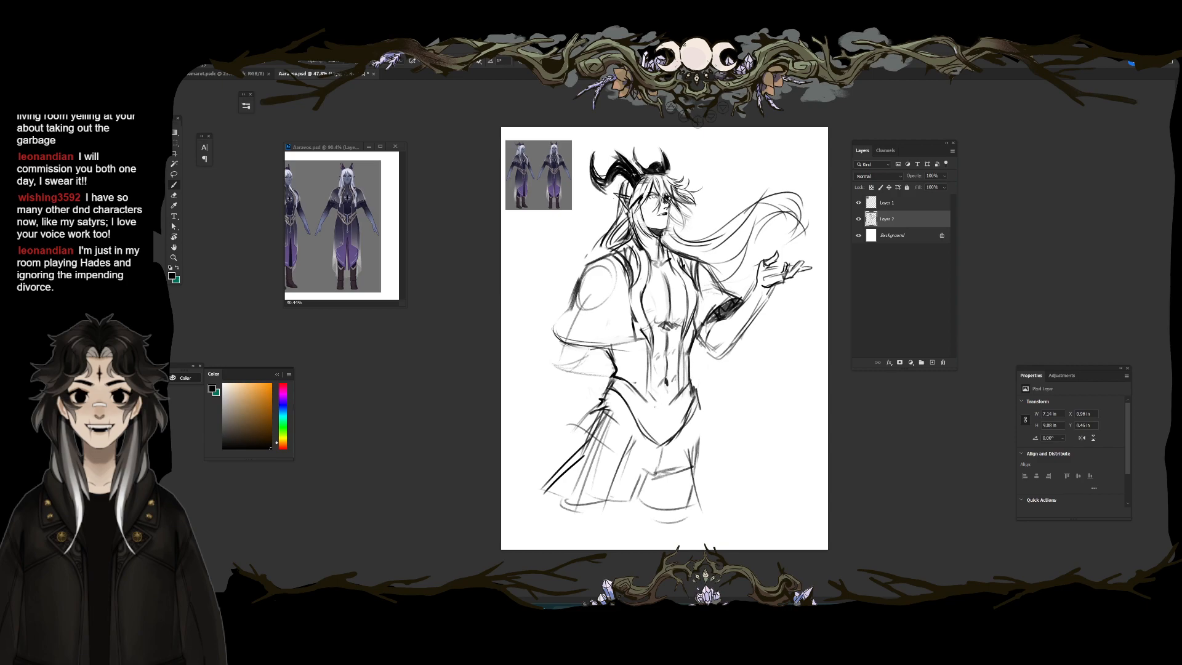
# Step: Add a second parallel line inside the V-shaped belt and clean up its far-hip end
pyautogui.moveTo(612, 381); pyautogui.dragTo(636, 399)
pyautogui.moveTo(628, 393)
pyautogui.mouseDown()
pyautogui.moveTo(651, 435)
pyautogui.moveTo(697, 398)
pyautogui.moveTo(657, 453)
pyautogui.moveTo(679, 437)
pyautogui.mouseUp()
pyautogui.press('e')
pyautogui.press('b')
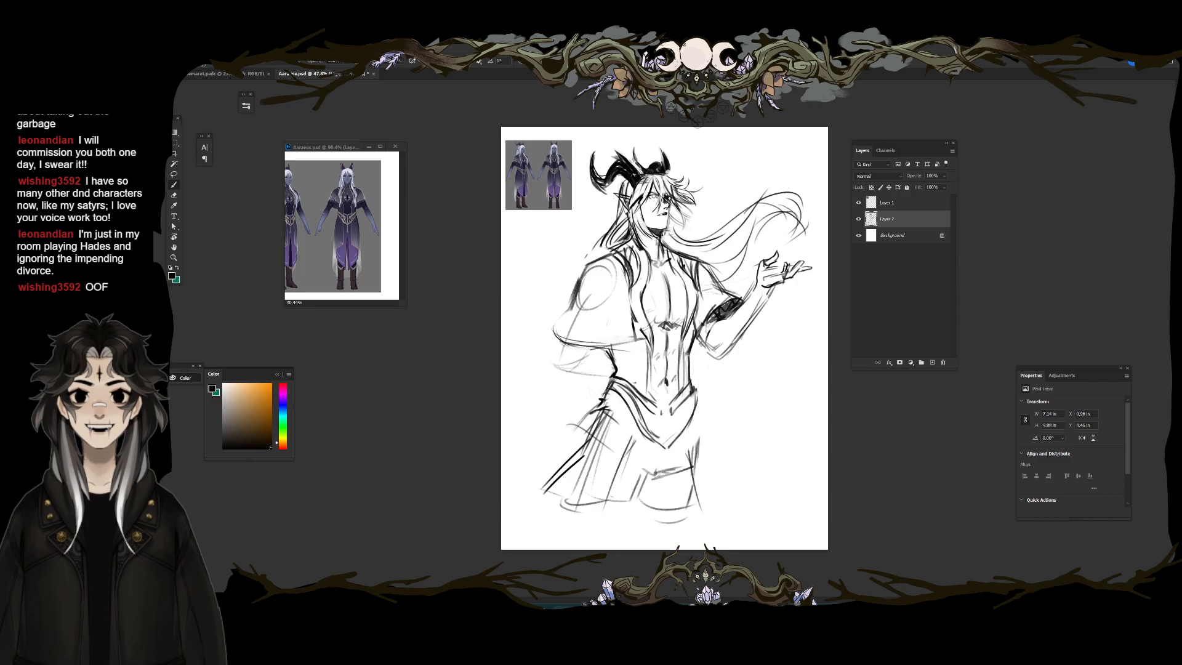
pyautogui.press('e')
pyautogui.moveTo(702, 398); pyautogui.dragTo(688, 432)
pyautogui.press('b')
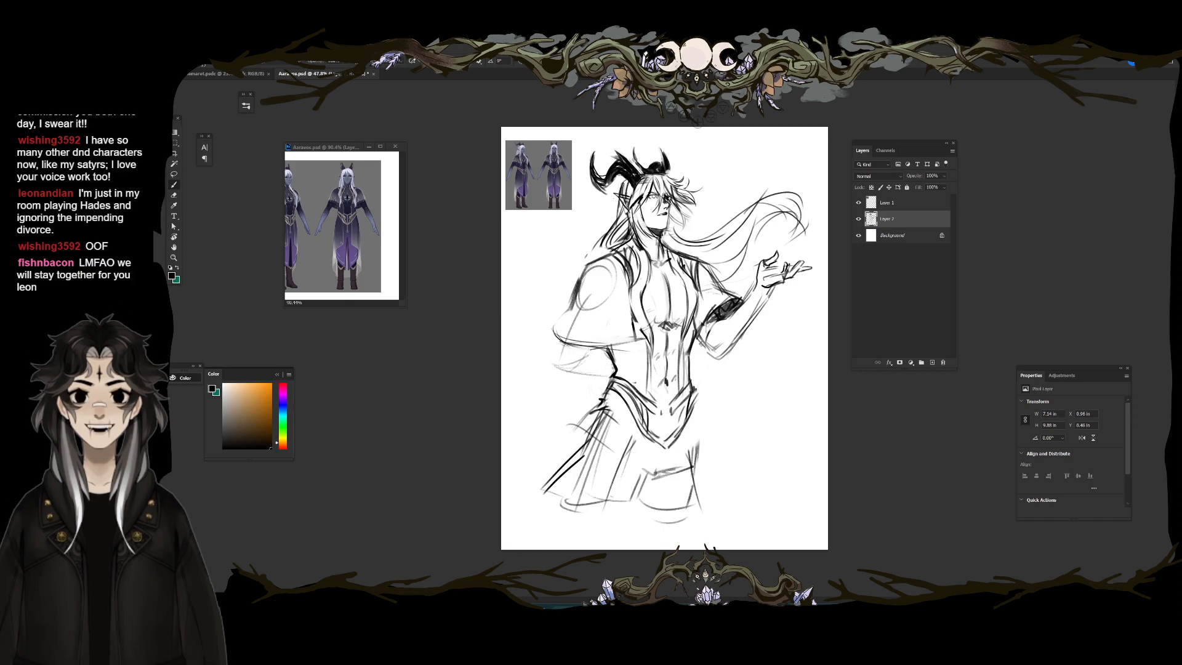
# Step: Sketch fold lines across the near cape and extend its outer corner further outward
pyautogui.moveTo(600, 346)
pyautogui.mouseDown()
pyautogui.moveTo(643, 342)
pyautogui.moveTo(559, 330)
pyautogui.moveTo(606, 300)
pyautogui.moveTo(577, 310)
pyautogui.moveTo(548, 344)
pyautogui.mouseUp()
pyautogui.press('e')
pyautogui.press('b')
pyautogui.moveTo(591, 336); pyautogui.dragTo(545, 330)
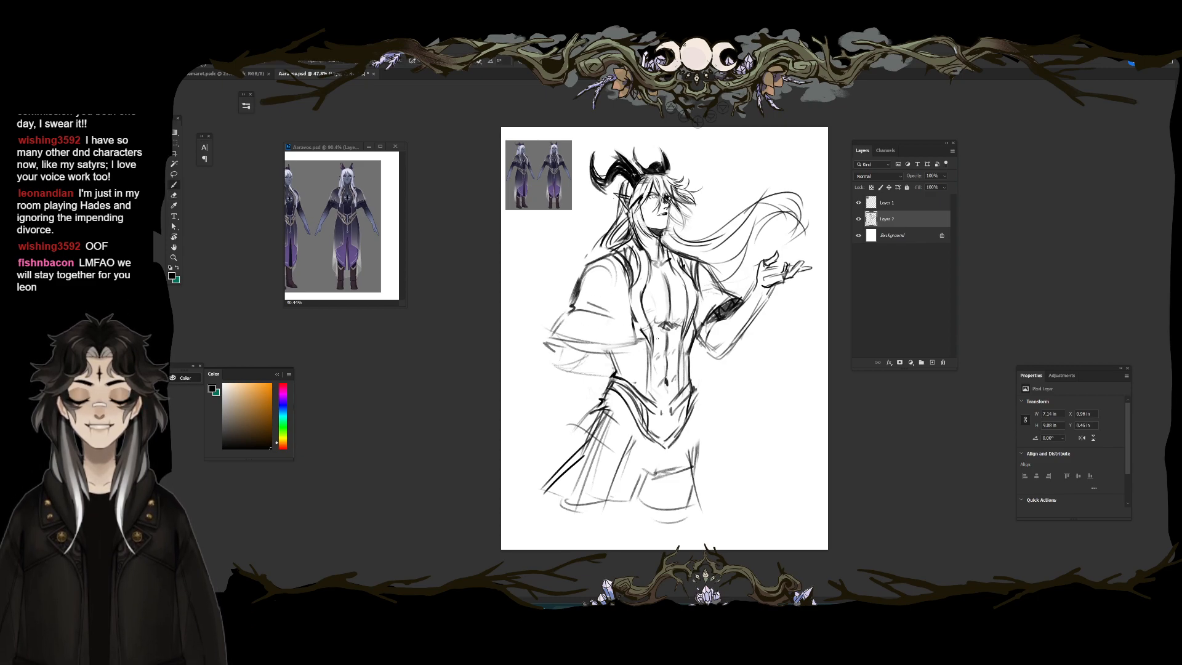
# Step: Erase the dark shading inside the far sleeve and redraw its opening with dark accents around the elbow
pyautogui.press('e')
pyautogui.moveTo(738, 295); pyautogui.dragTo(707, 327)
pyautogui.press('b')
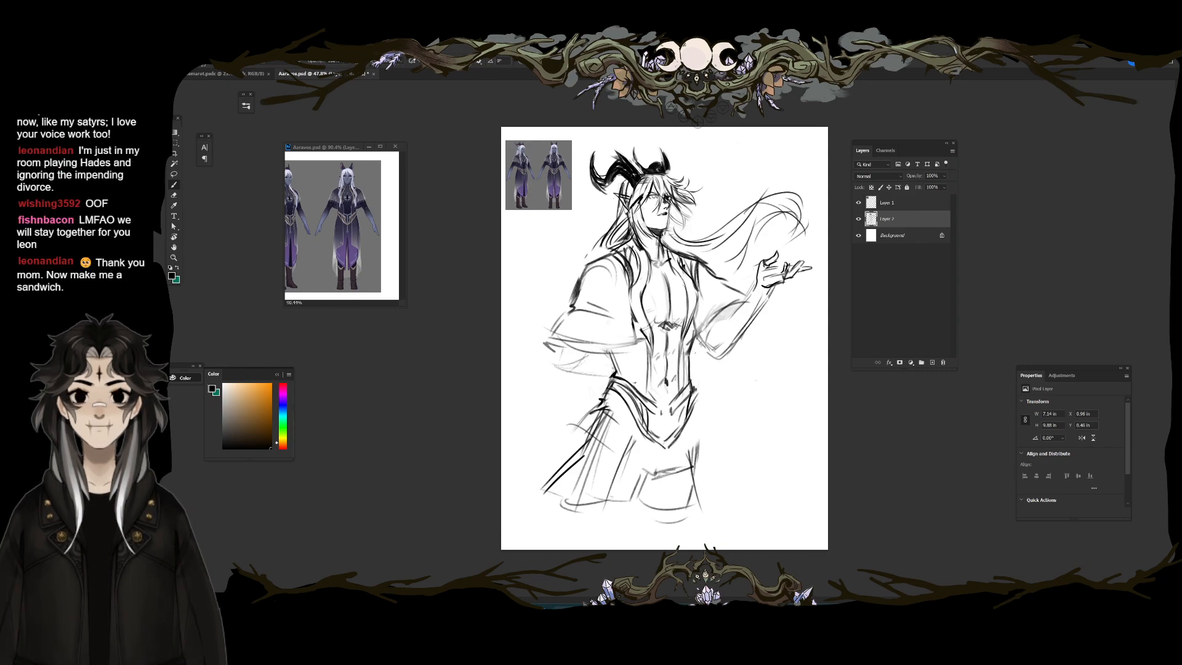
pyautogui.moveTo(700, 341); pyautogui.dragTo(694, 354)
pyautogui.moveTo(719, 315); pyautogui.dragTo(741, 303)
pyautogui.press('e')
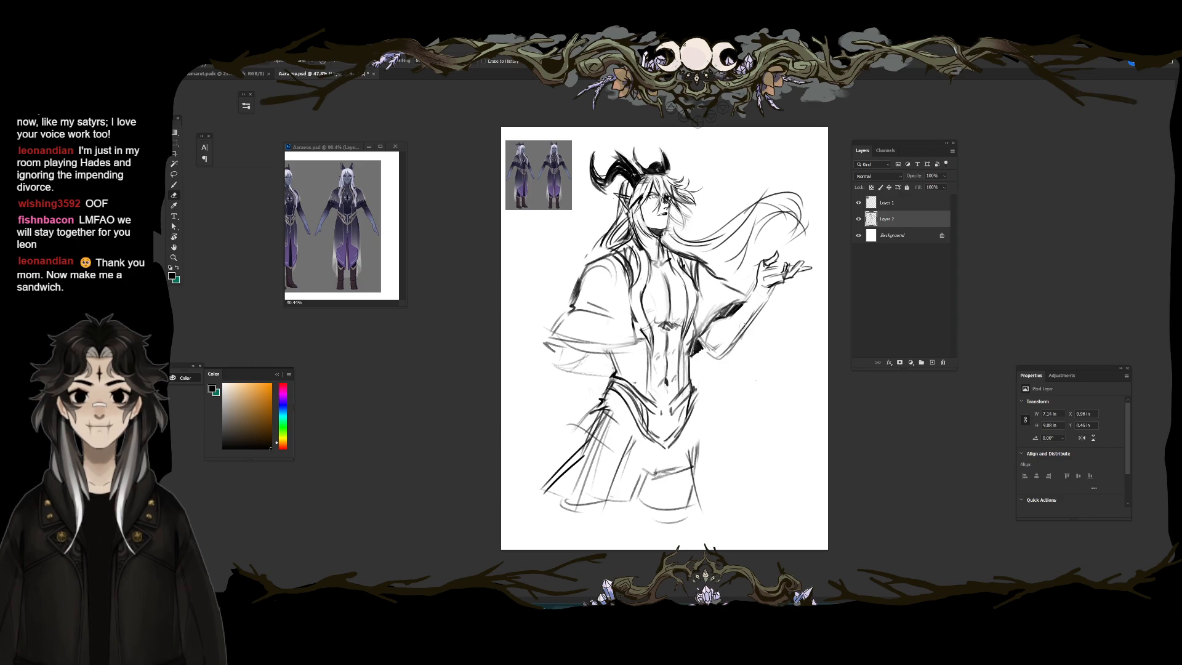
# Step: Redraw the underside of the raised forearm from wrist to elbow, undoing and erasing rough strokes
pyautogui.press('b')
pyautogui.moveTo(770, 299); pyautogui.dragTo(721, 355)
pyautogui.hotkey('ctrl', 'z')
pyautogui.hotkey('ctrl', 'z')
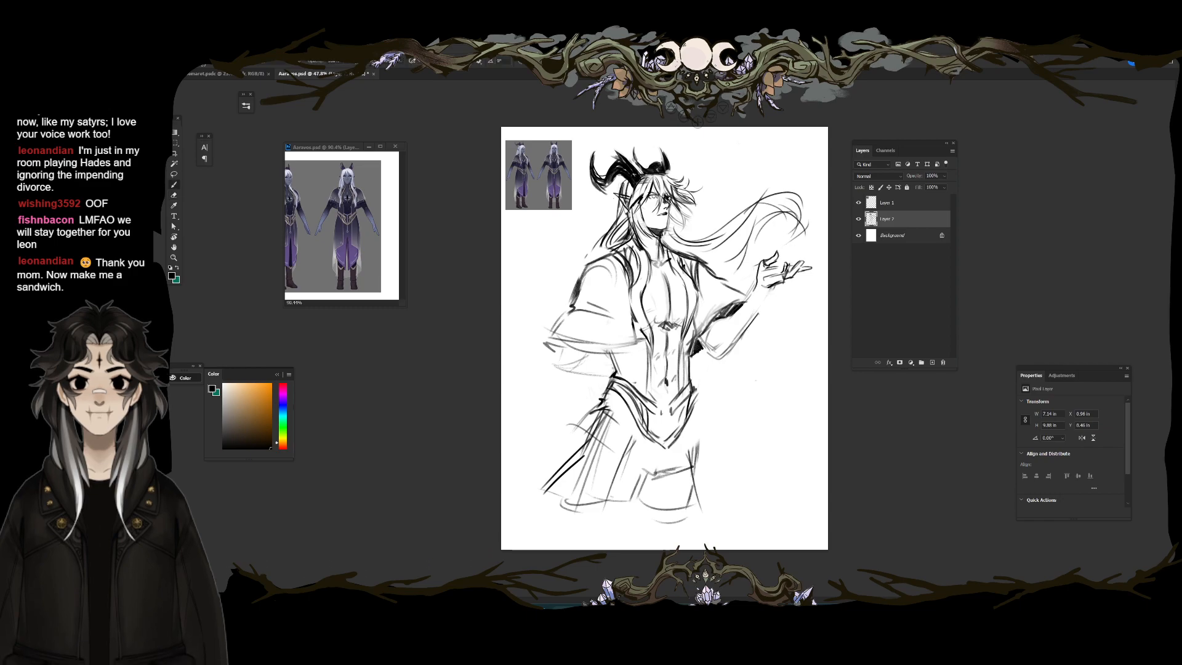
pyautogui.press('e')
pyautogui.press('b')
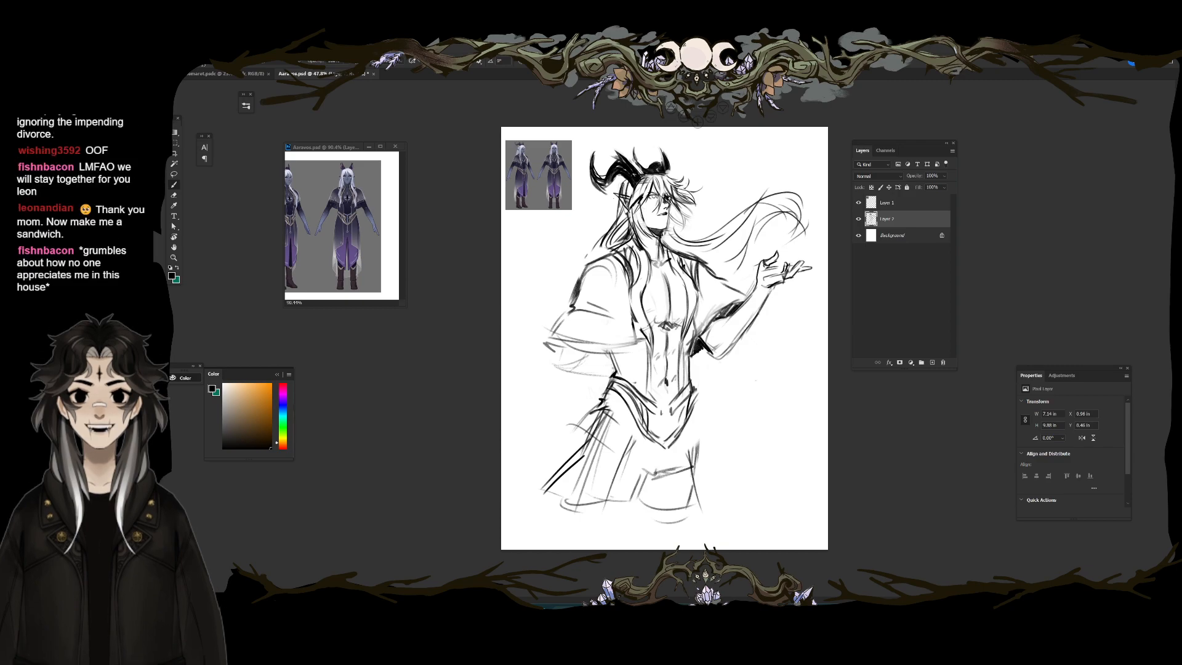
pyautogui.press('e')
pyautogui.press('b')
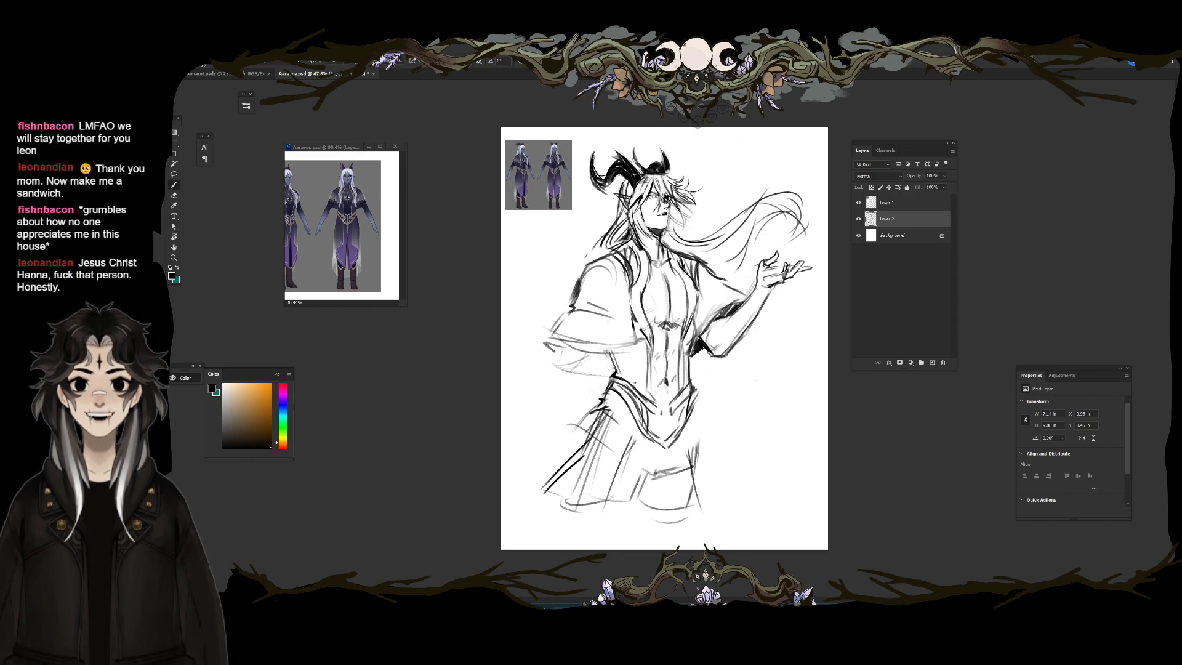
pyautogui.press('e')
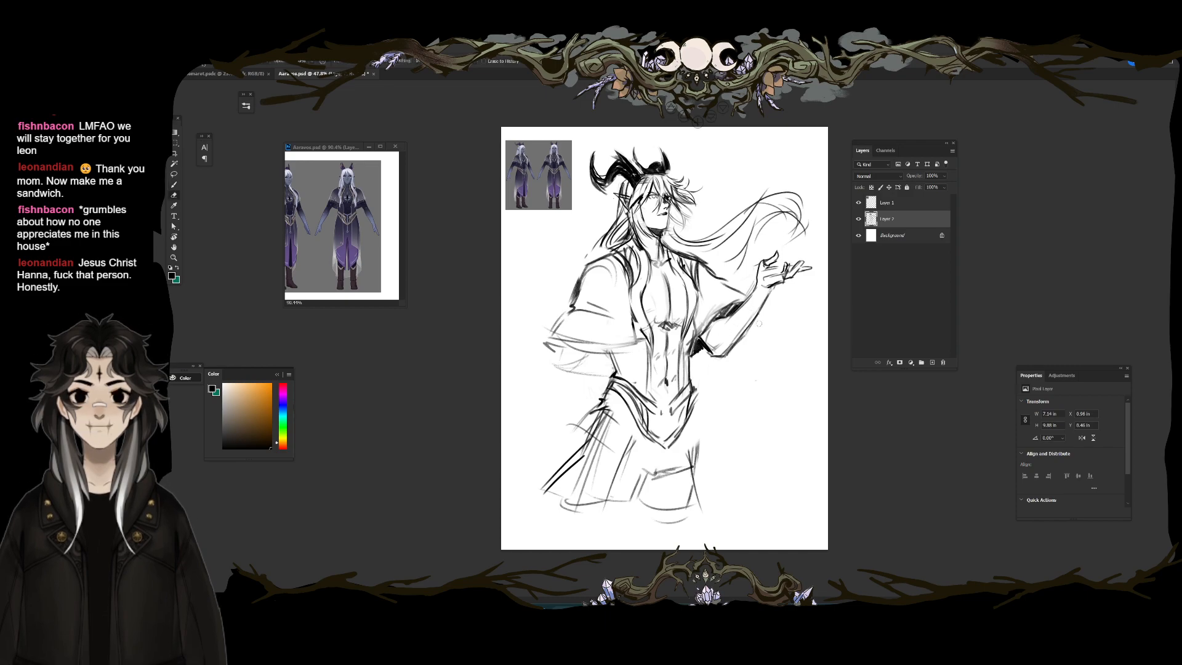
pyautogui.press('b')
pyautogui.press('e')
# Step: Erase the rough hem lines of the near cape and redraw the hem as an open curved rim
pyautogui.scroll(3, 791, 252)
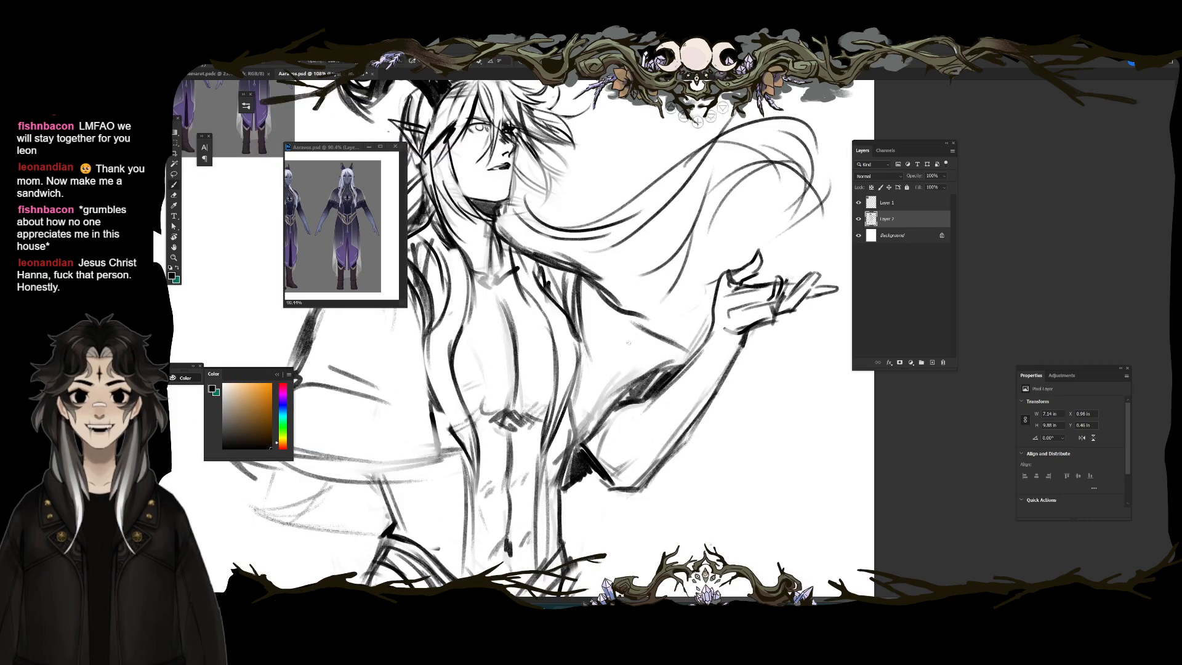
pyautogui.moveTo(623, 202); pyautogui.dragTo(710, 310)
pyautogui.press('e')
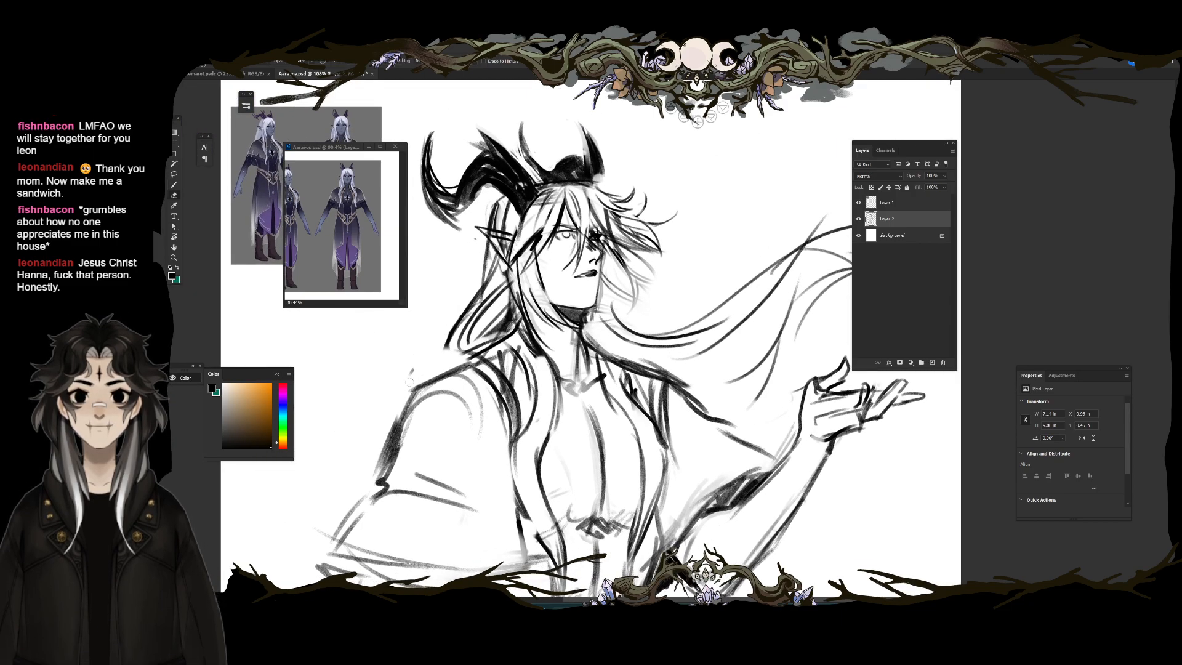
pyautogui.moveTo(400, 425)
pyautogui.mouseDown()
pyautogui.moveTo(373, 477)
pyautogui.moveTo(545, 280)
pyautogui.mouseUp()
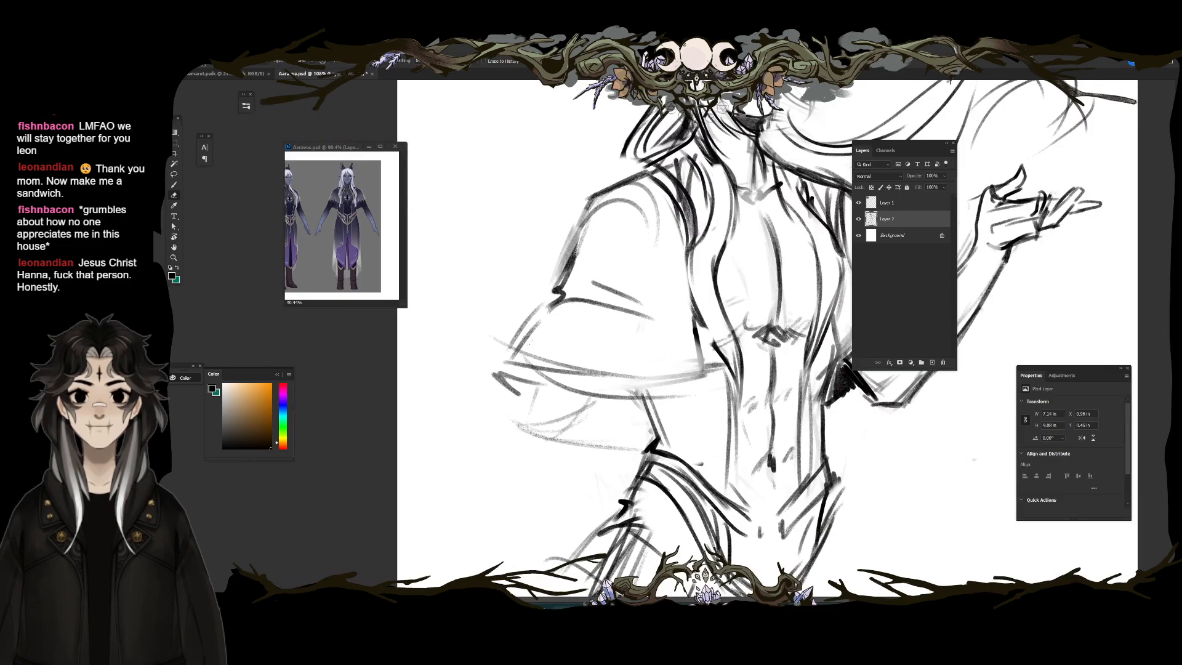
pyautogui.moveTo(500, 372); pyautogui.dragTo(625, 394)
pyautogui.moveTo(565, 365)
pyautogui.mouseDown()
pyautogui.moveTo(592, 386)
pyautogui.moveTo(697, 401)
pyautogui.mouseUp()
pyautogui.press('b')
pyautogui.moveTo(492, 371); pyautogui.dragTo(628, 355)
pyautogui.moveTo(513, 348); pyautogui.dragTo(717, 391)
pyautogui.moveTo(650, 373); pyautogui.dragTo(679, 373)
pyautogui.press('e')
pyautogui.moveTo(600, 363); pyautogui.dragTo(708, 389)
# Step: Sketch the lower sleeve's sides and curved cuff beneath the near cape's hem, erasing the stray lines around it
pyautogui.press('b')
pyautogui.moveTo(547, 357)
pyautogui.mouseDown()
pyautogui.moveTo(530, 437)
pyautogui.moveTo(543, 357)
pyautogui.moveTo(586, 431)
pyautogui.moveTo(556, 418)
pyautogui.moveTo(657, 435)
pyautogui.mouseUp()
pyautogui.moveTo(619, 370); pyautogui.dragTo(577, 399)
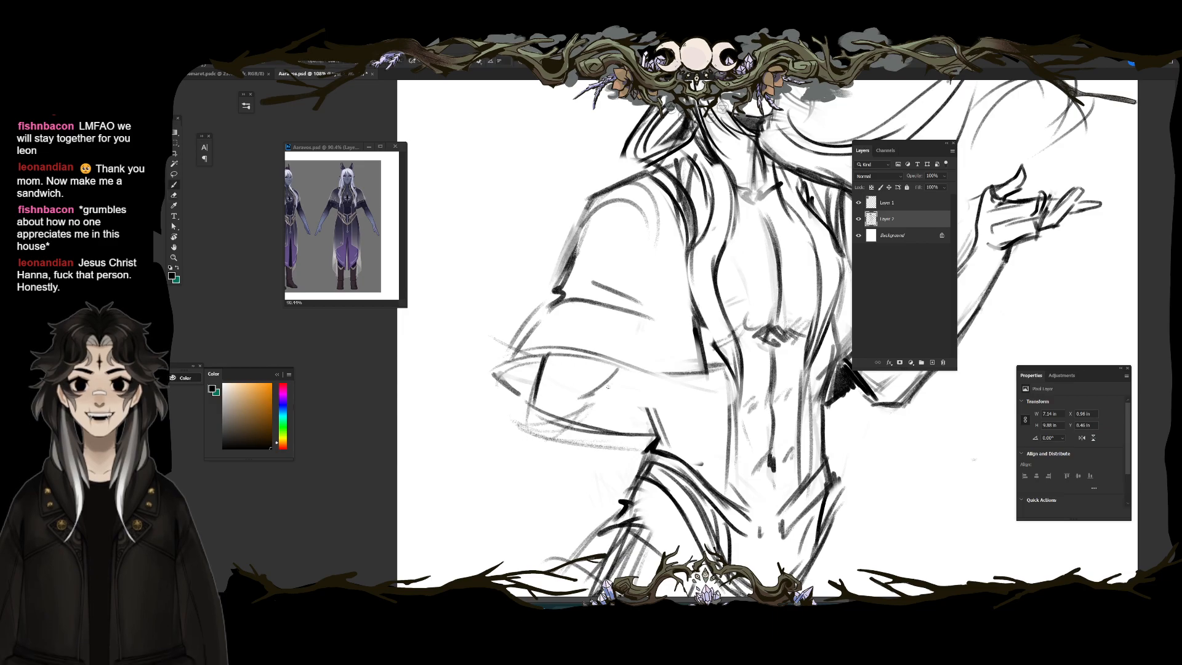
pyautogui.moveTo(636, 373); pyautogui.dragTo(651, 439)
pyautogui.press('e')
pyautogui.moveTo(594, 393); pyautogui.dragTo(581, 412)
pyautogui.moveTo(553, 410)
pyautogui.mouseDown()
pyautogui.moveTo(511, 440)
pyautogui.moveTo(603, 450)
pyautogui.mouseUp()
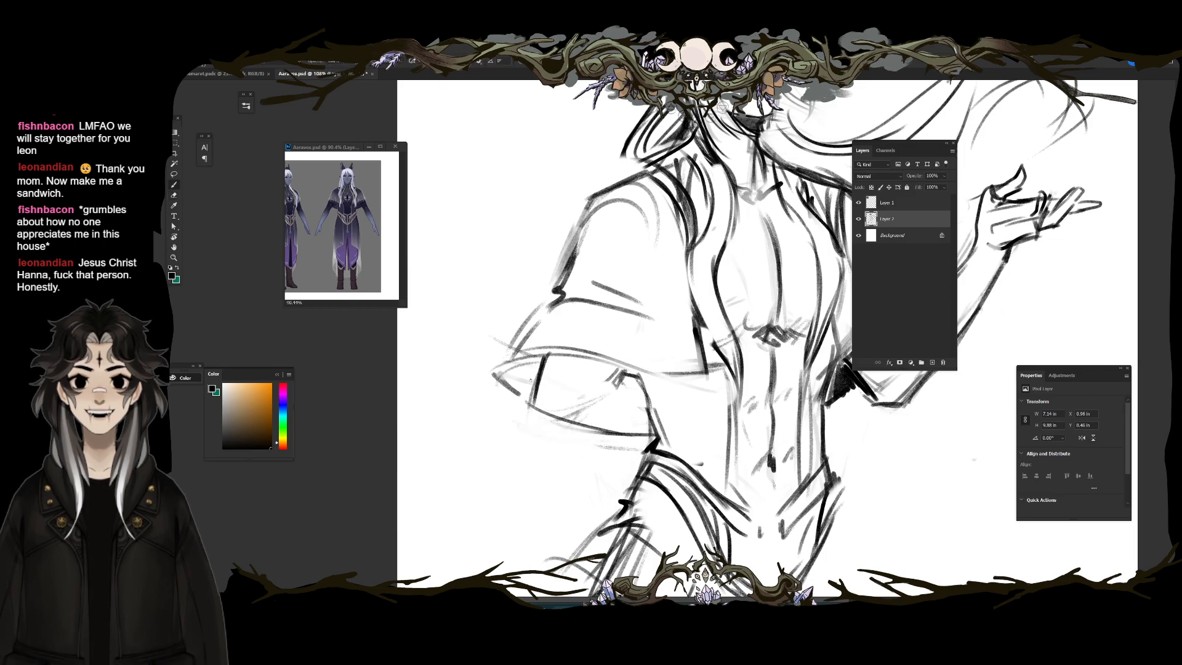
# Step: Strengthen the near cape's outer edge down to its corner and darken the hem line
pyautogui.moveTo(582, 292); pyautogui.dragTo(499, 372)
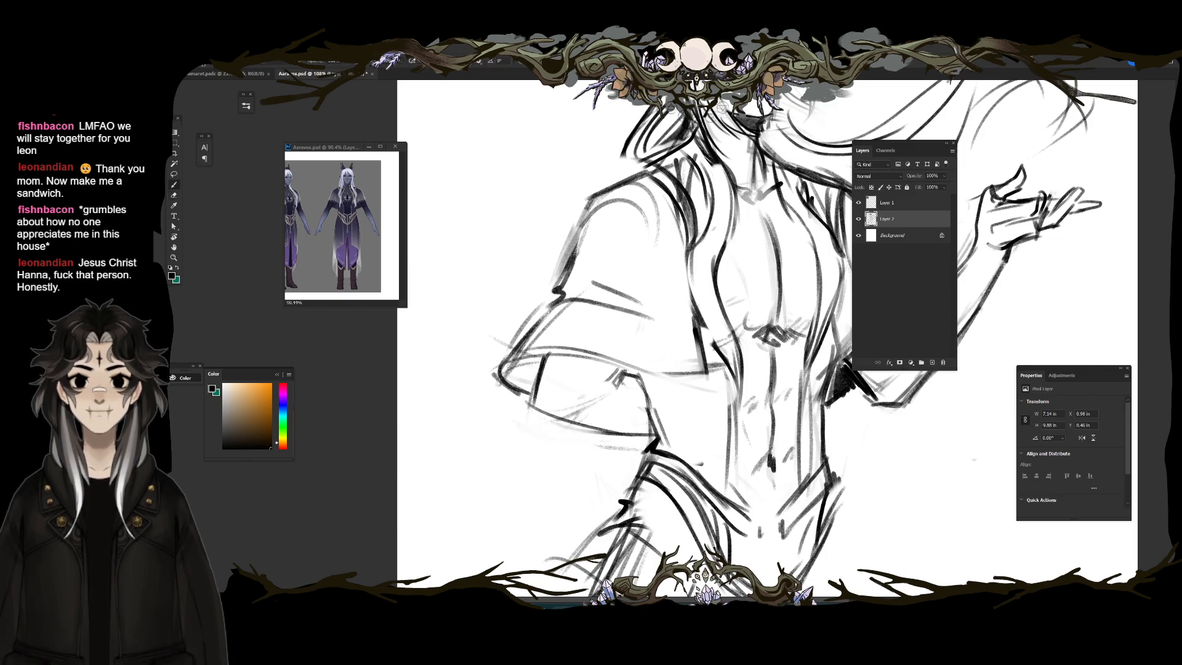
pyautogui.moveTo(561, 344); pyautogui.dragTo(720, 381)
pyautogui.press('e')
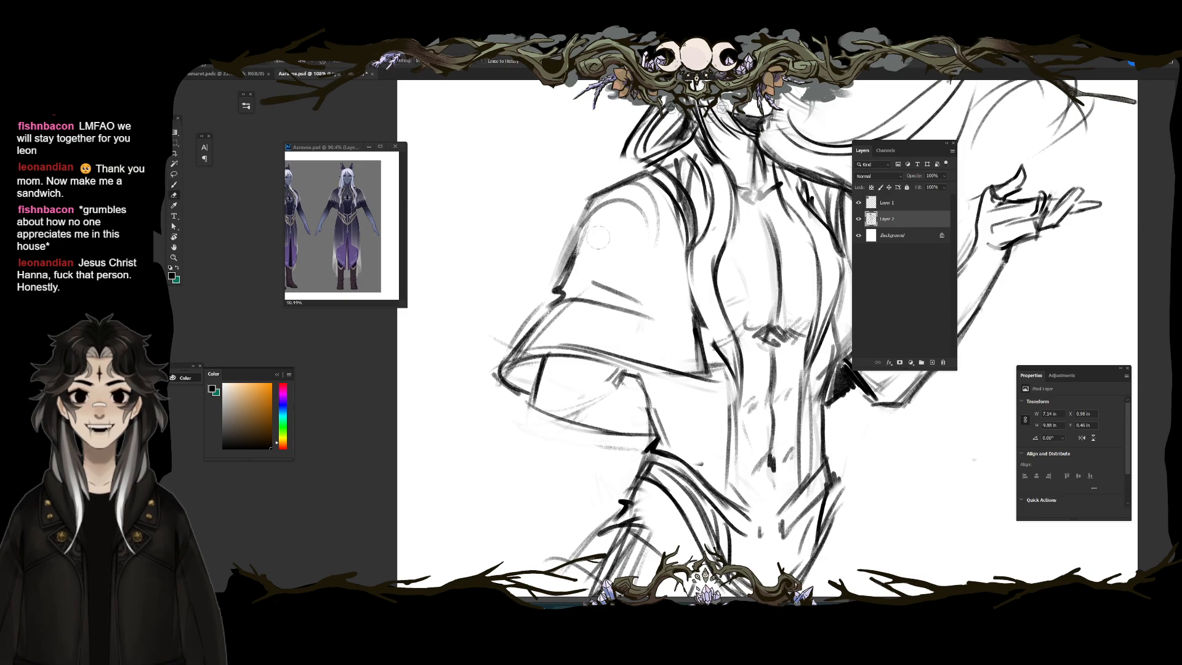
# Step: Erase the rough strokes on the near cape's shoulder and redraw its curved top and fold lines
pyautogui.moveTo(587, 244)
pyautogui.mouseDown()
pyautogui.moveTo(640, 182)
pyautogui.moveTo(674, 216)
pyautogui.mouseUp()
pyautogui.press('b')
pyautogui.moveTo(585, 204); pyautogui.dragTo(672, 174)
pyautogui.moveTo(572, 222); pyautogui.dragTo(694, 146)
pyautogui.press('e')
pyautogui.press('b')
pyautogui.moveTo(601, 193)
pyautogui.mouseDown()
pyautogui.moveTo(695, 153)
pyautogui.moveTo(664, 168)
pyautogui.mouseUp()
pyautogui.moveTo(584, 294); pyautogui.dragTo(622, 197)
pyautogui.moveTo(617, 302); pyautogui.dragTo(683, 230)
pyautogui.press('e')
pyautogui.moveTo(566, 219)
pyautogui.mouseDown()
pyautogui.moveTo(546, 303)
pyautogui.moveTo(638, 312)
pyautogui.moveTo(612, 372)
pyautogui.mouseUp()
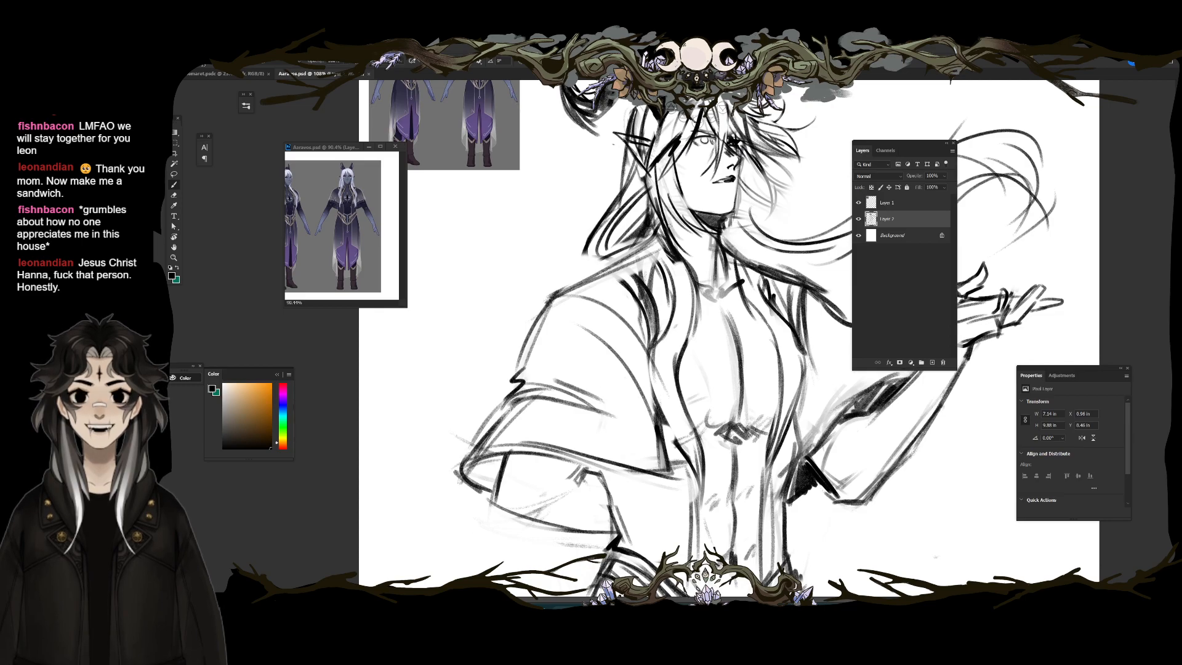
# Step: Clean up and redraw the long curved edges on both sides of the chest, erasing the doubled lines
pyautogui.press('e')
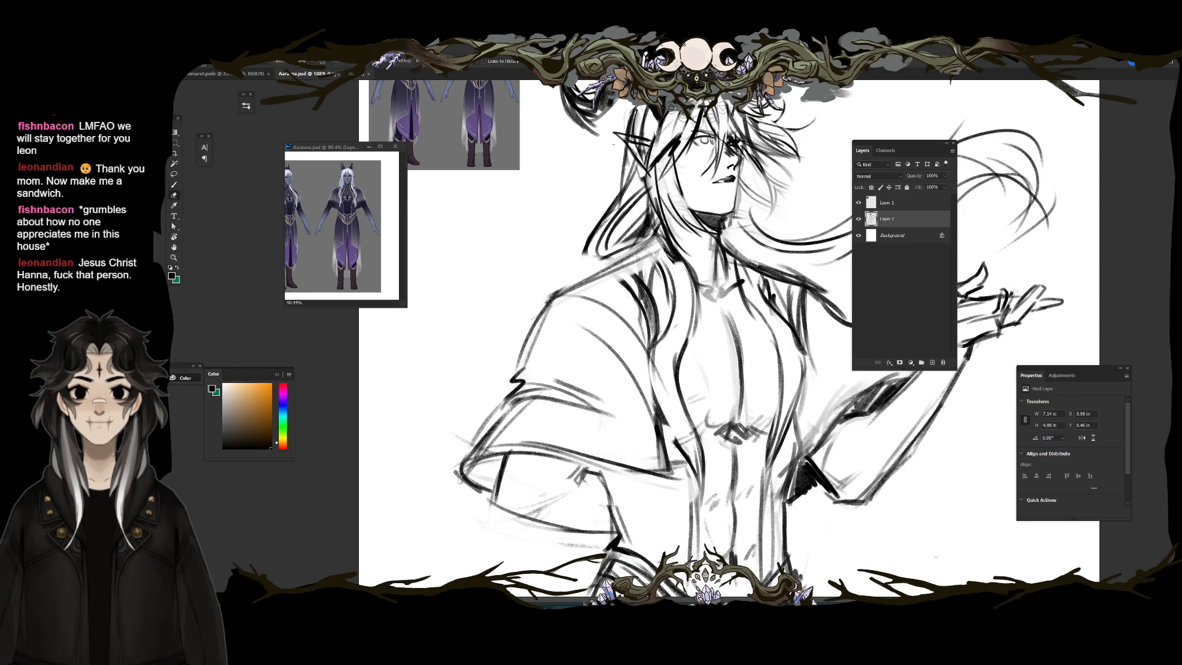
pyautogui.press('b')
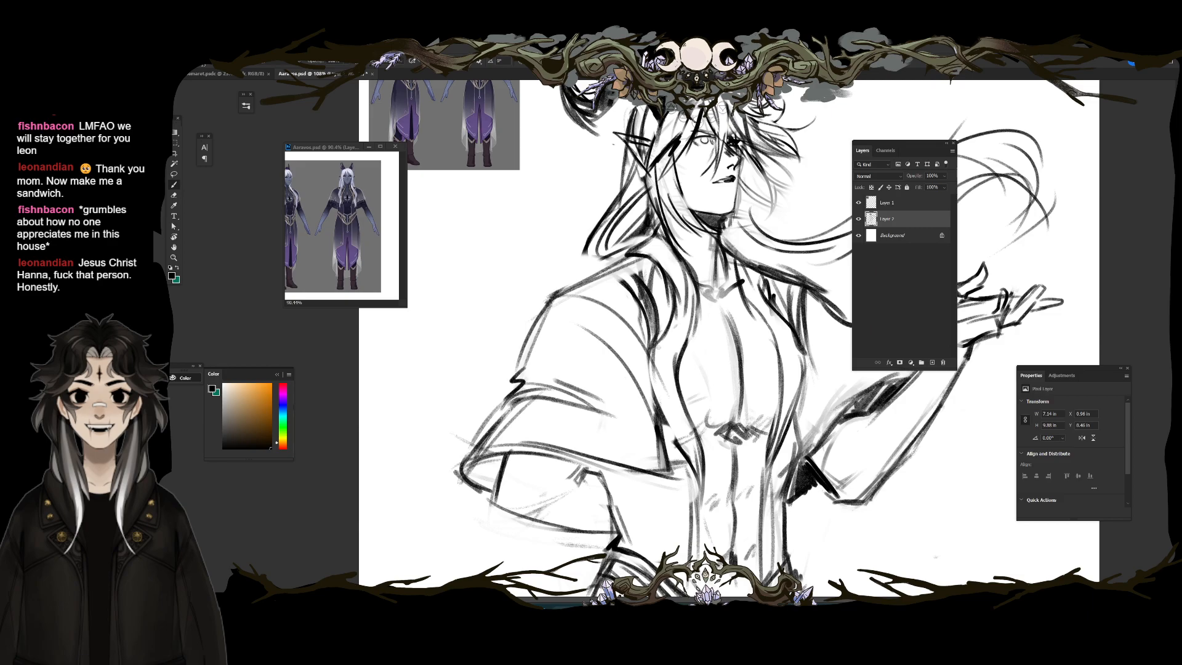
pyautogui.press('e')
pyautogui.moveTo(685, 277)
pyautogui.mouseDown()
pyautogui.moveTo(659, 333)
pyautogui.moveTo(680, 365)
pyautogui.mouseUp()
pyautogui.press('b')
pyautogui.press('e')
pyautogui.moveTo(690, 320); pyautogui.dragTo(678, 376)
pyautogui.press('b')
pyautogui.moveTo(694, 298); pyautogui.dragTo(675, 356)
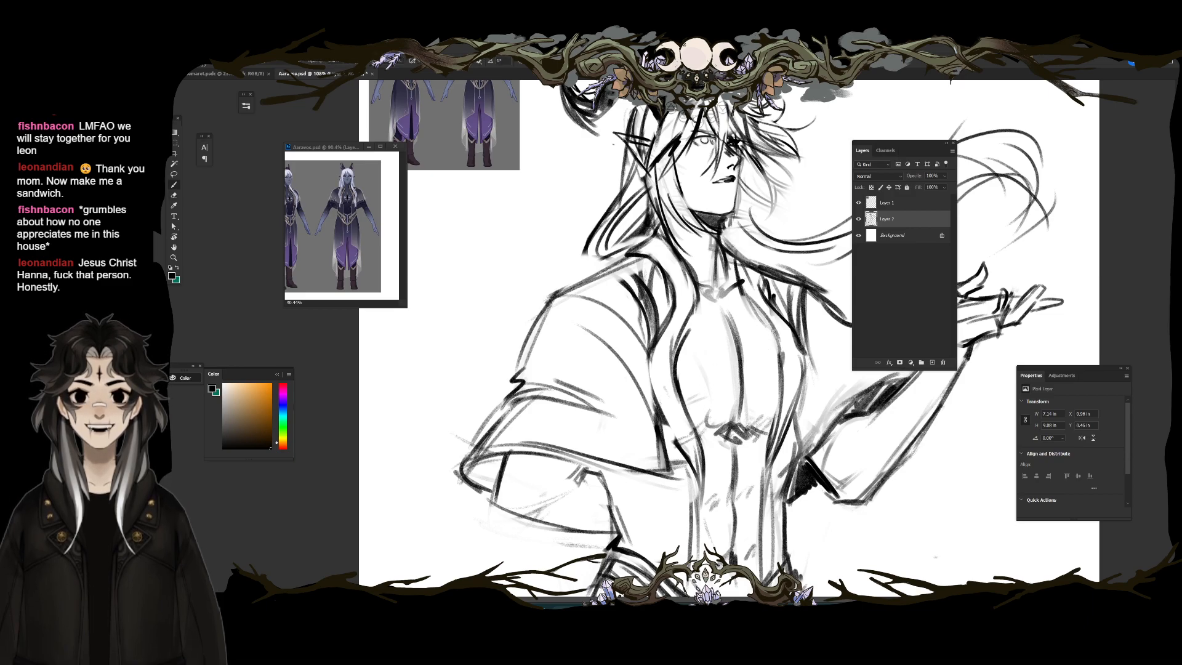
pyautogui.moveTo(773, 305); pyautogui.dragTo(799, 408)
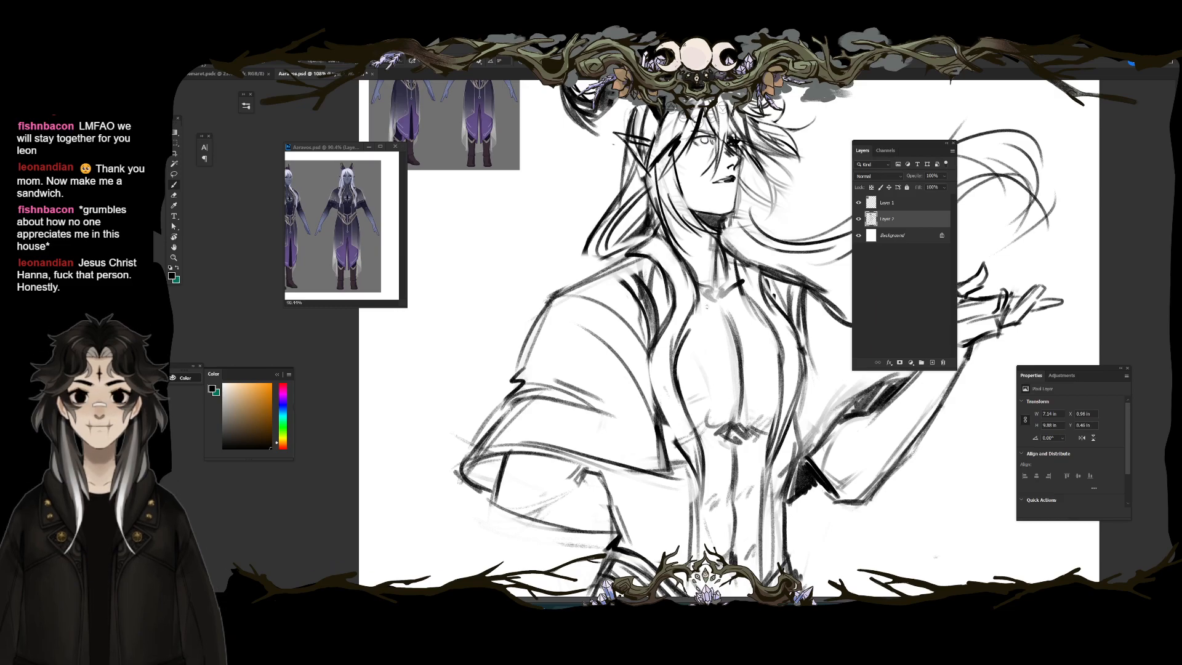
# Step: Erase the dark shading beside the near collar and sketch curved band lines over the shoulder
pyautogui.press('e')
pyautogui.moveTo(616, 265); pyautogui.dragTo(647, 315)
pyautogui.press('b')
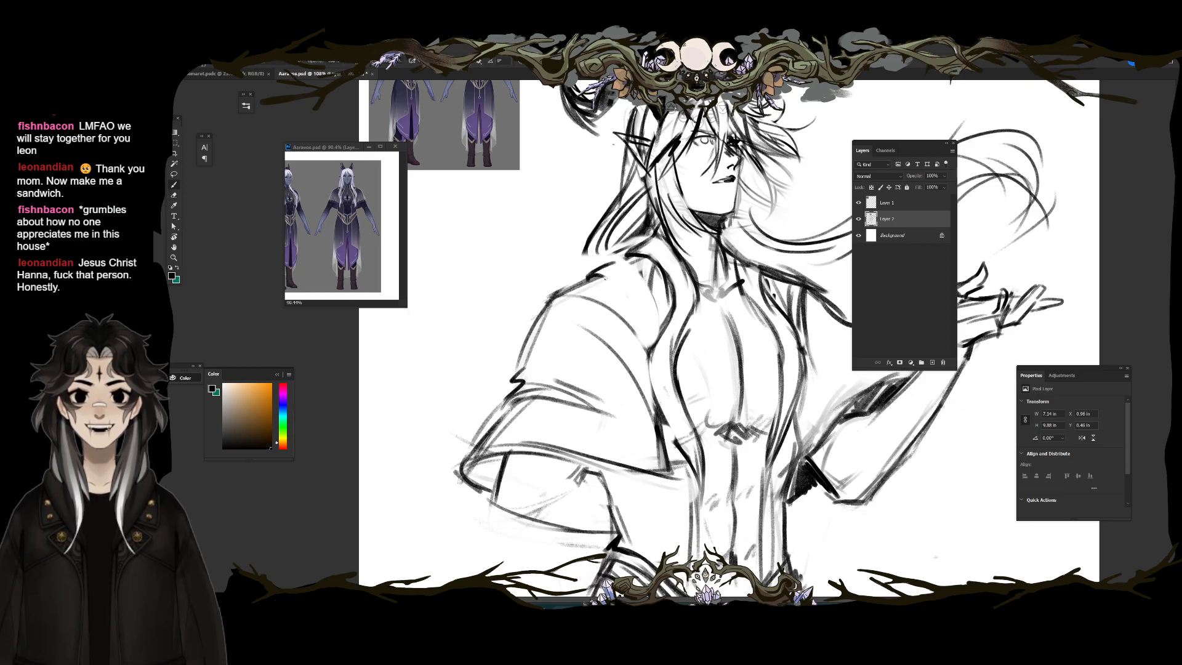
pyautogui.moveTo(616, 265); pyautogui.dragTo(662, 332)
pyautogui.moveTo(628, 265); pyautogui.dragTo(659, 357)
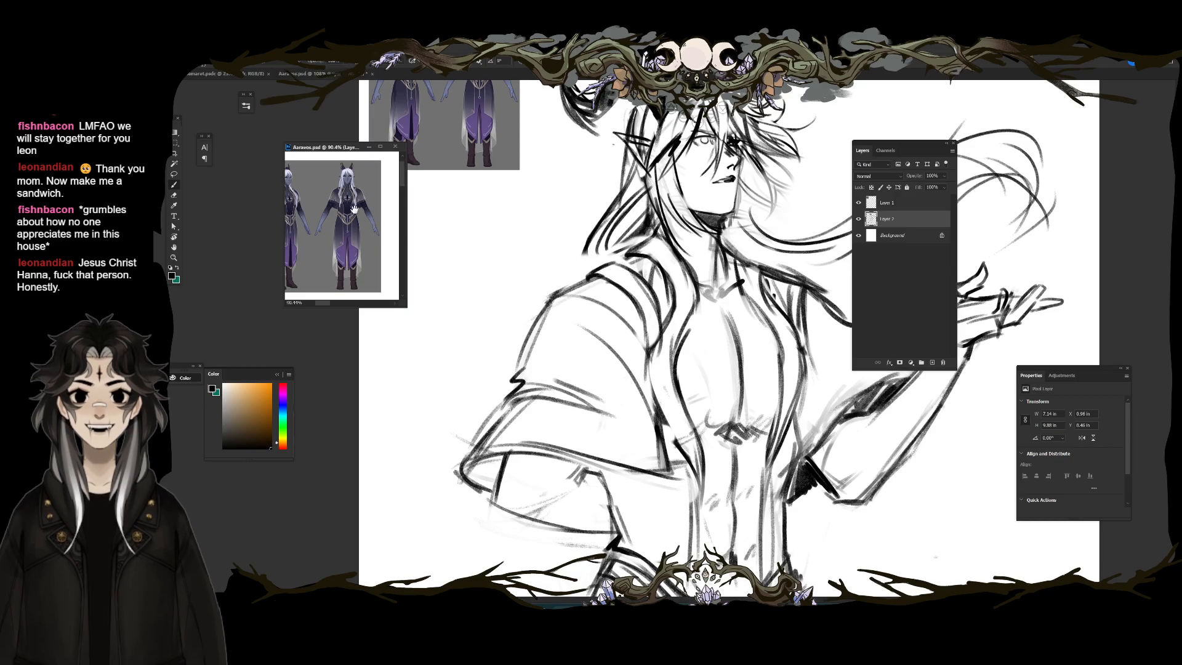
# Step: Enlarge the reference to the character's upper body and erase the near shoulder's collar and band lines
pyautogui.scroll(5, 369, 234)
pyautogui.moveTo(364, 197); pyautogui.dragTo(357, 259)
pyautogui.press('e')
pyautogui.moveTo(613, 274)
pyautogui.mouseDown()
pyautogui.moveTo(633, 299)
pyautogui.moveTo(637, 347)
pyautogui.mouseUp()
pyautogui.moveTo(662, 268); pyautogui.dragTo(661, 360)
pyautogui.moveTo(631, 239); pyautogui.dragTo(666, 269)
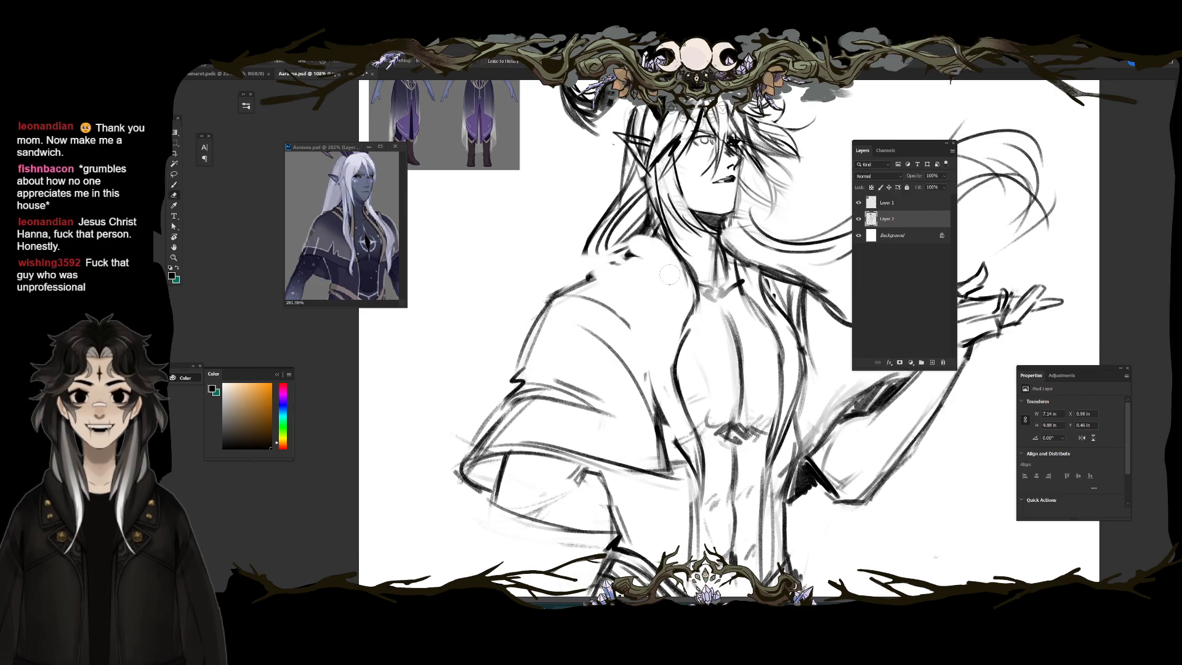
pyautogui.press('b')
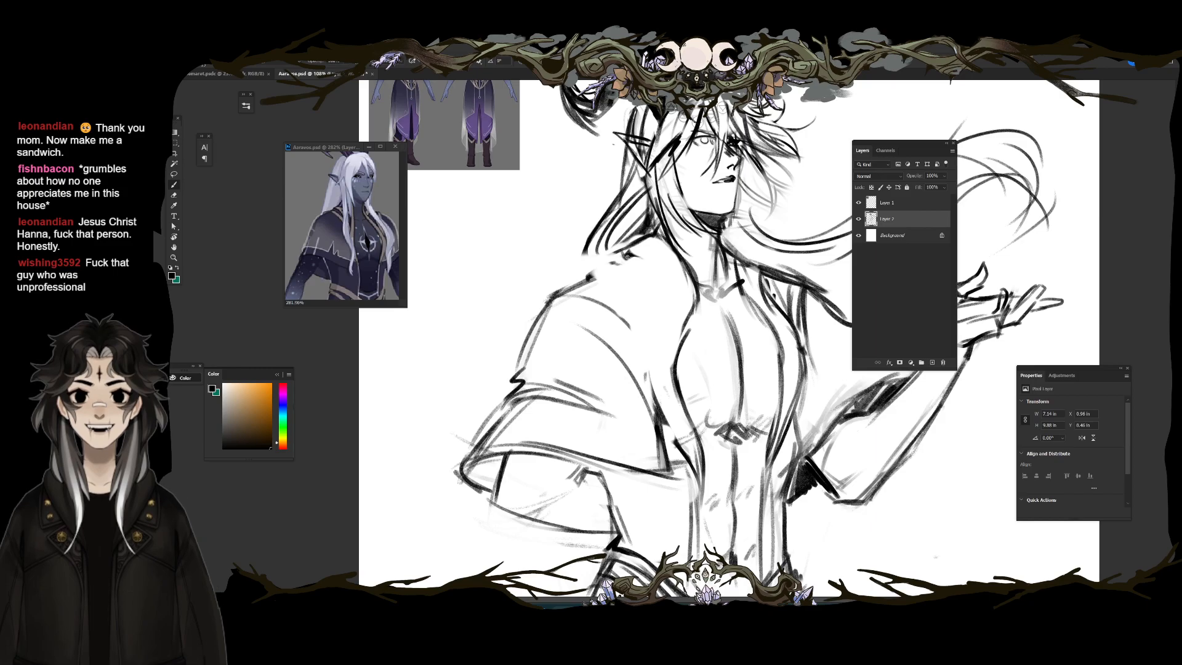
# Step: Redraw the near cape's collar and inner edge, erase the doubled lines along both torso sides, and save the document
pyautogui.moveTo(641, 257)
pyautogui.mouseDown()
pyautogui.moveTo(661, 250)
pyautogui.moveTo(677, 291)
pyautogui.mouseUp()
pyautogui.press('e')
pyautogui.moveTo(693, 486)
pyautogui.mouseDown()
pyautogui.moveTo(657, 411)
pyautogui.moveTo(653, 320)
pyautogui.moveTo(668, 300)
pyautogui.mouseUp()
pyautogui.press('b')
pyautogui.moveTo(652, 385); pyautogui.dragTo(693, 471)
pyautogui.press('e')
pyautogui.moveTo(787, 306); pyautogui.dragTo(791, 419)
pyautogui.moveTo(794, 375); pyautogui.dragTo(770, 499)
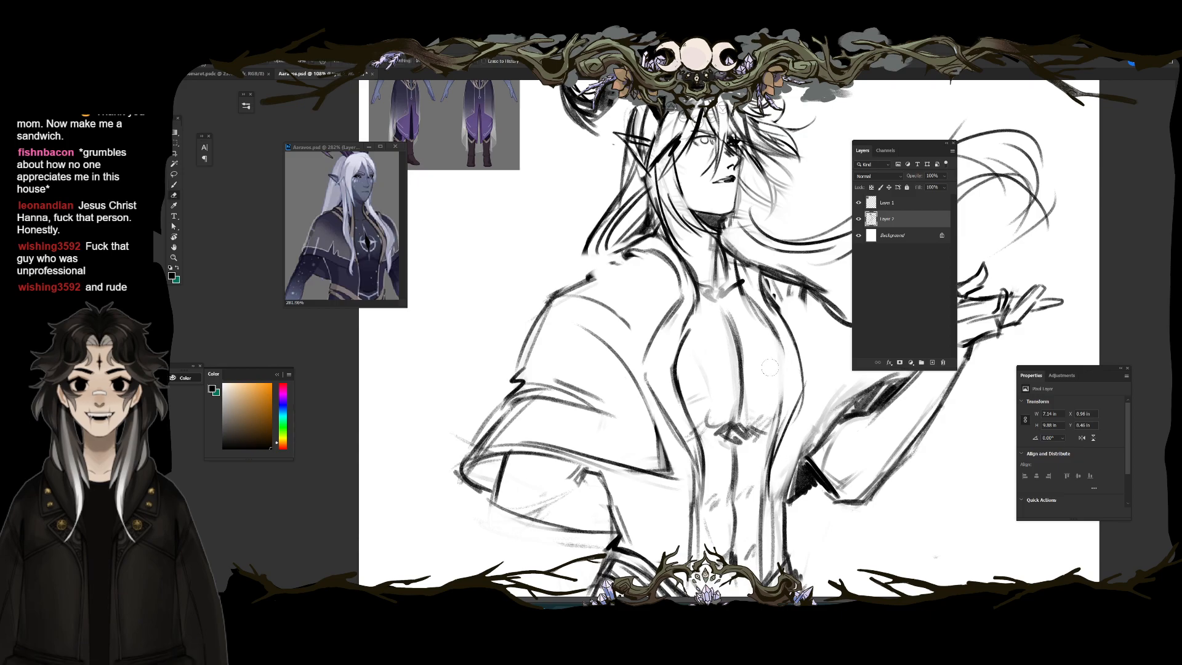
pyautogui.hotkey('ctrl', 's')
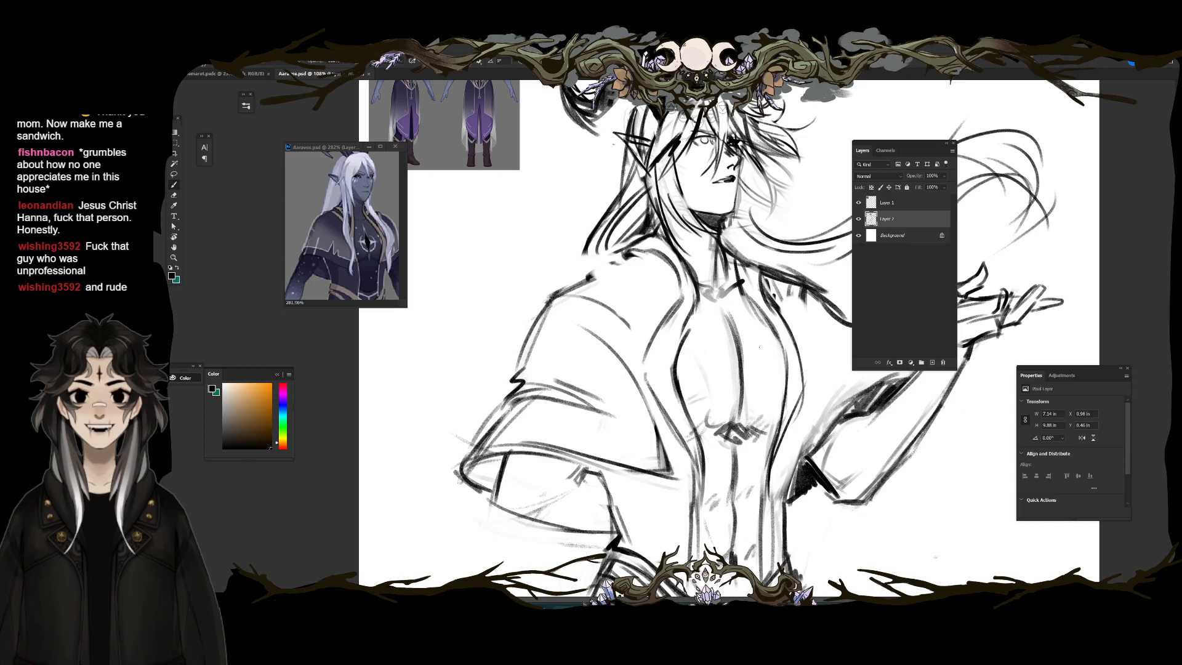
# Step: Erase the far lapel and shoulder lines and draw a single collar edge running into the far chest contour
pyautogui.press('e')
pyautogui.moveTo(730, 288)
pyautogui.mouseDown()
pyautogui.moveTo(807, 290)
pyautogui.moveTo(742, 258)
pyautogui.moveTo(735, 288)
pyautogui.mouseUp()
pyautogui.press('b')
pyautogui.moveTo(731, 238); pyautogui.dragTo(787, 324)
pyautogui.moveTo(760, 293); pyautogui.dragTo(802, 359)
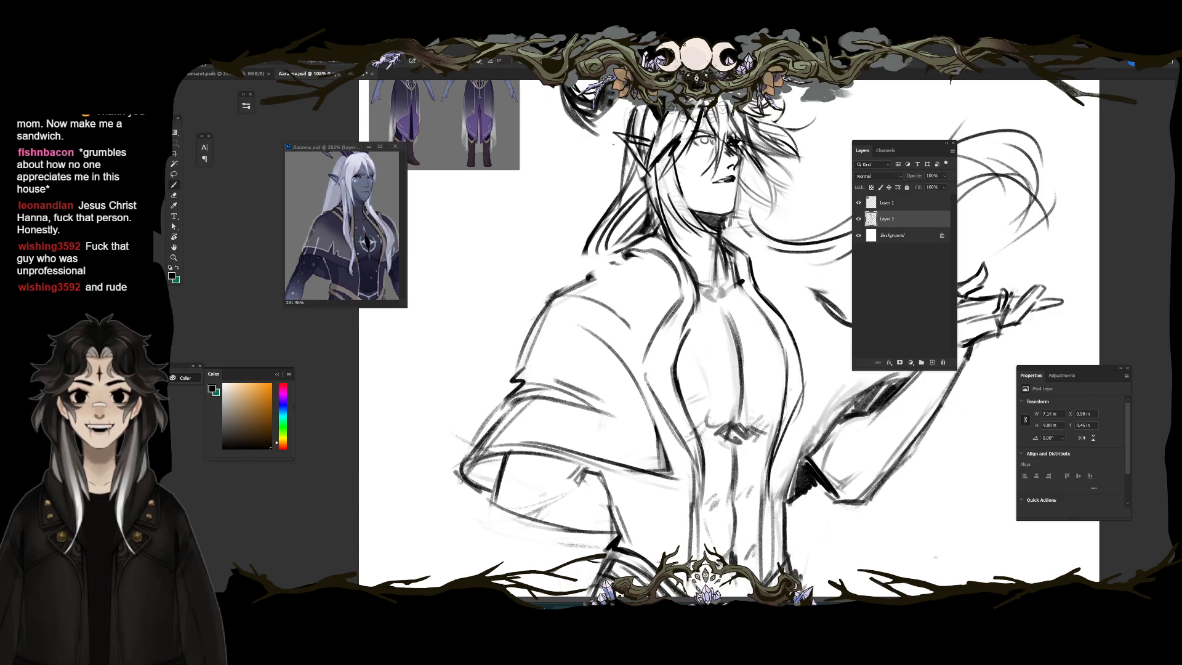
# Step: Erase the rough chest marks, redraw the bodice's centre seam and curved neckline, and darken the far side of the neck
pyautogui.scroll(-6, 812, 354)
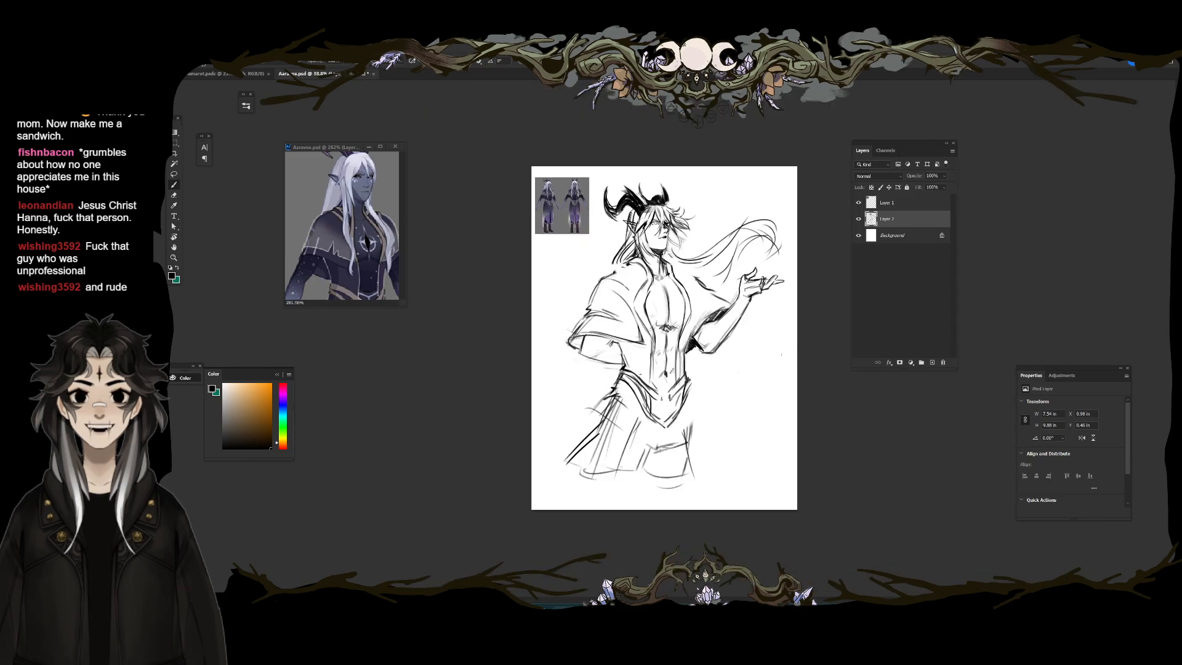
pyautogui.scroll(6, 668, 290)
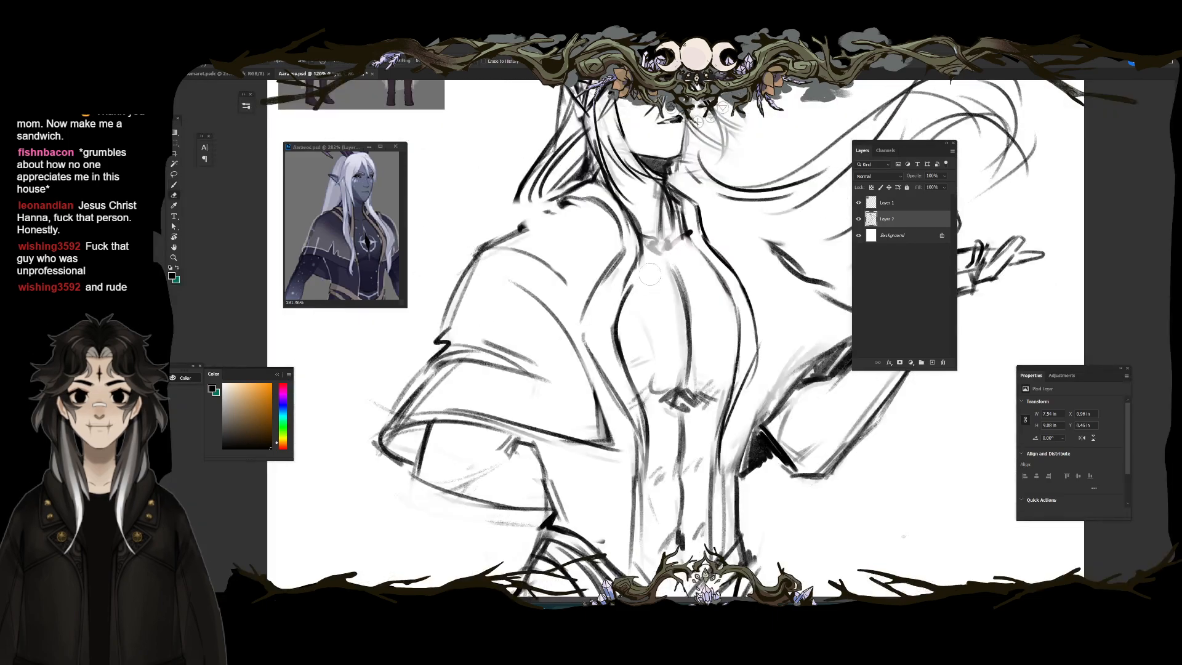
pyautogui.moveTo(662, 401)
pyautogui.mouseDown()
pyautogui.moveTo(657, 336)
pyautogui.moveTo(674, 377)
pyautogui.mouseUp()
pyautogui.moveTo(673, 394); pyautogui.dragTo(664, 250)
pyautogui.press('b')
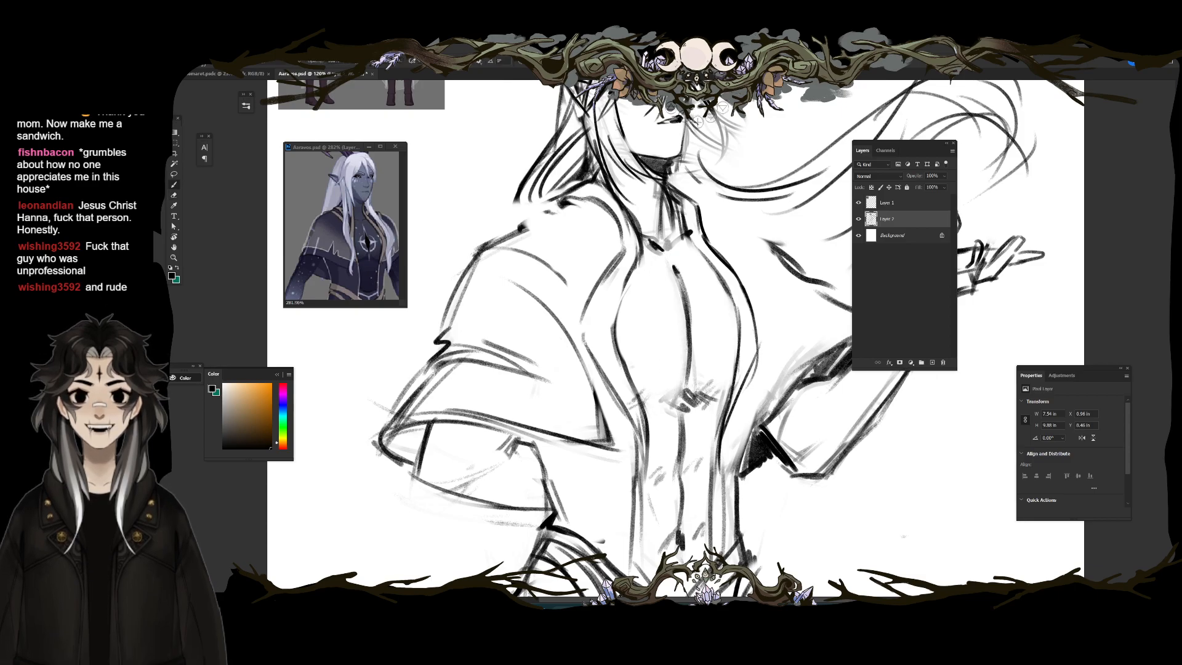
pyautogui.moveTo(647, 242)
pyautogui.mouseDown()
pyautogui.moveTo(673, 253)
pyautogui.moveTo(678, 234)
pyautogui.moveTo(735, 300)
pyautogui.mouseUp()
pyautogui.moveTo(689, 237); pyautogui.dragTo(693, 250)
pyautogui.moveTo(681, 210)
pyautogui.mouseDown()
pyautogui.moveTo(702, 224)
pyautogui.moveTo(684, 232)
pyautogui.mouseUp()
pyautogui.moveTo(684, 192); pyautogui.dragTo(693, 279)
# Step: Clean up the near cape's inner edge and redraw the top of the shoulder where its outline is broken
pyautogui.press('e')
pyautogui.moveTo(606, 285)
pyautogui.mouseDown()
pyautogui.moveTo(632, 337)
pyautogui.moveTo(650, 339)
pyautogui.moveTo(602, 372)
pyautogui.mouseUp()
pyautogui.press('b')
pyautogui.press('e')
pyautogui.press('b')
pyautogui.moveTo(634, 322); pyautogui.dragTo(589, 408)
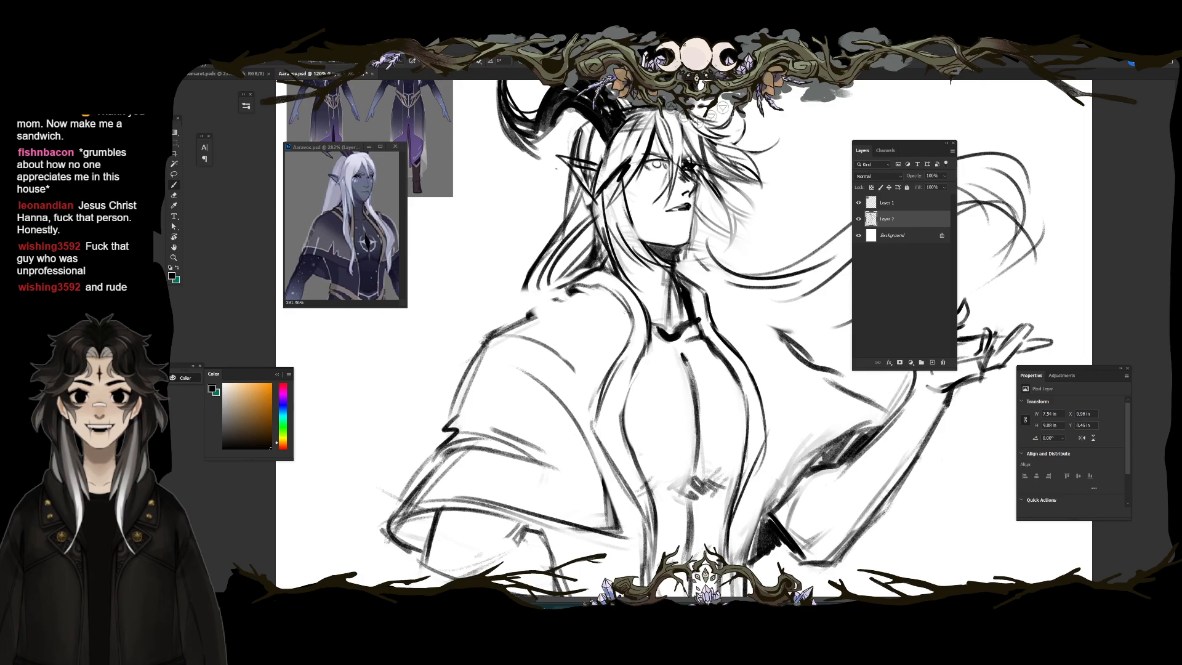
pyautogui.press('e')
pyautogui.moveTo(579, 297)
pyautogui.mouseDown()
pyautogui.moveTo(492, 333)
pyautogui.moveTo(559, 349)
pyautogui.mouseUp()
pyautogui.press('b')
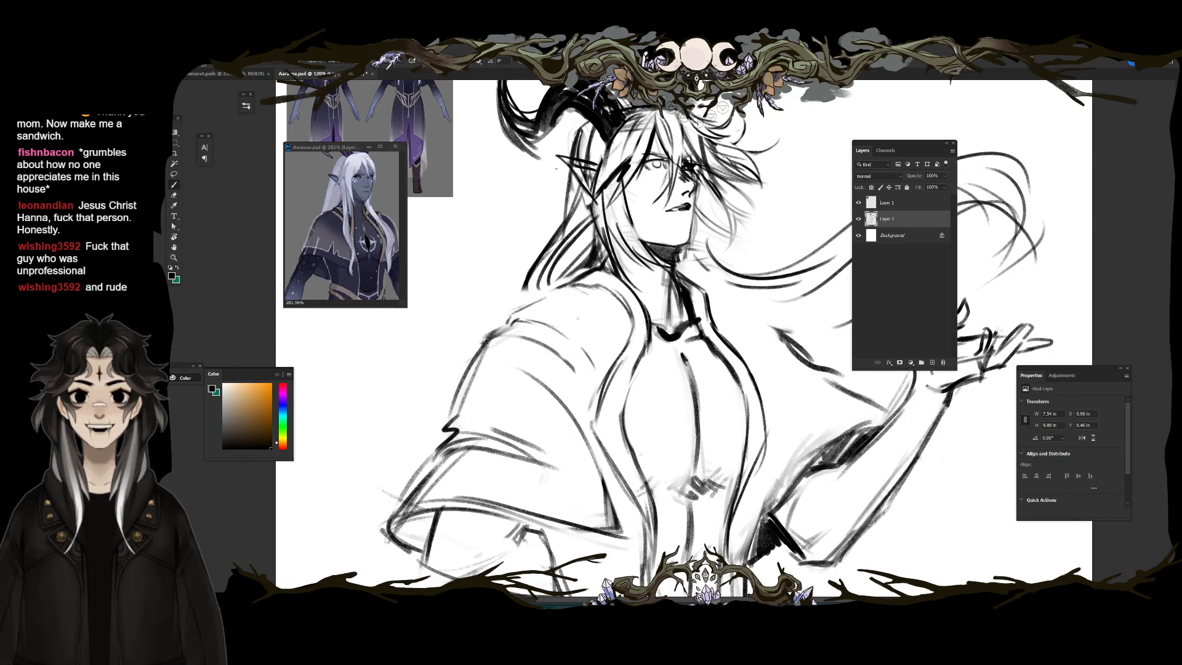
# Step: Redraw the near cape's front edge down the chest and add short strokes beside the far side of the neck
pyautogui.press('e')
pyautogui.moveTo(644, 352); pyautogui.dragTo(633, 459)
pyautogui.press('b')
pyautogui.moveTo(635, 327); pyautogui.dragTo(608, 455)
pyautogui.moveTo(629, 352); pyautogui.dragTo(606, 475)
pyautogui.moveTo(644, 355)
pyautogui.mouseDown()
pyautogui.moveTo(632, 450)
pyautogui.moveTo(653, 541)
pyautogui.mouseUp()
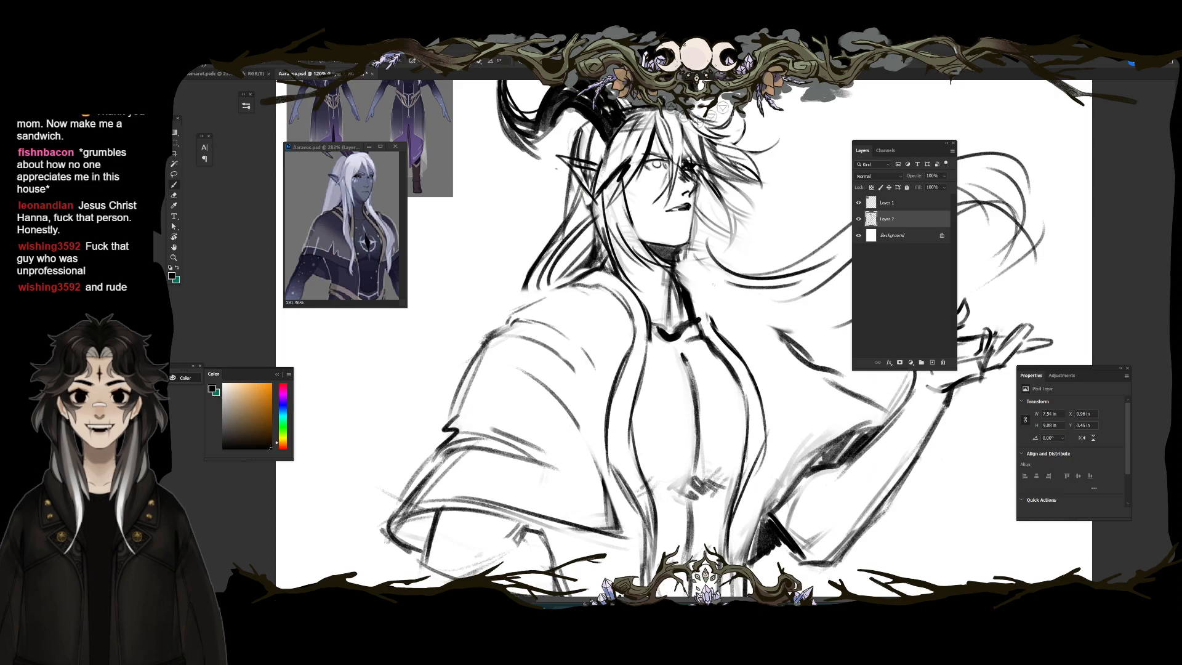
pyautogui.moveTo(681, 271)
pyautogui.mouseDown()
pyautogui.moveTo(708, 307)
pyautogui.moveTo(807, 337)
pyautogui.moveTo(744, 298)
pyautogui.moveTo(708, 296)
pyautogui.mouseUp()
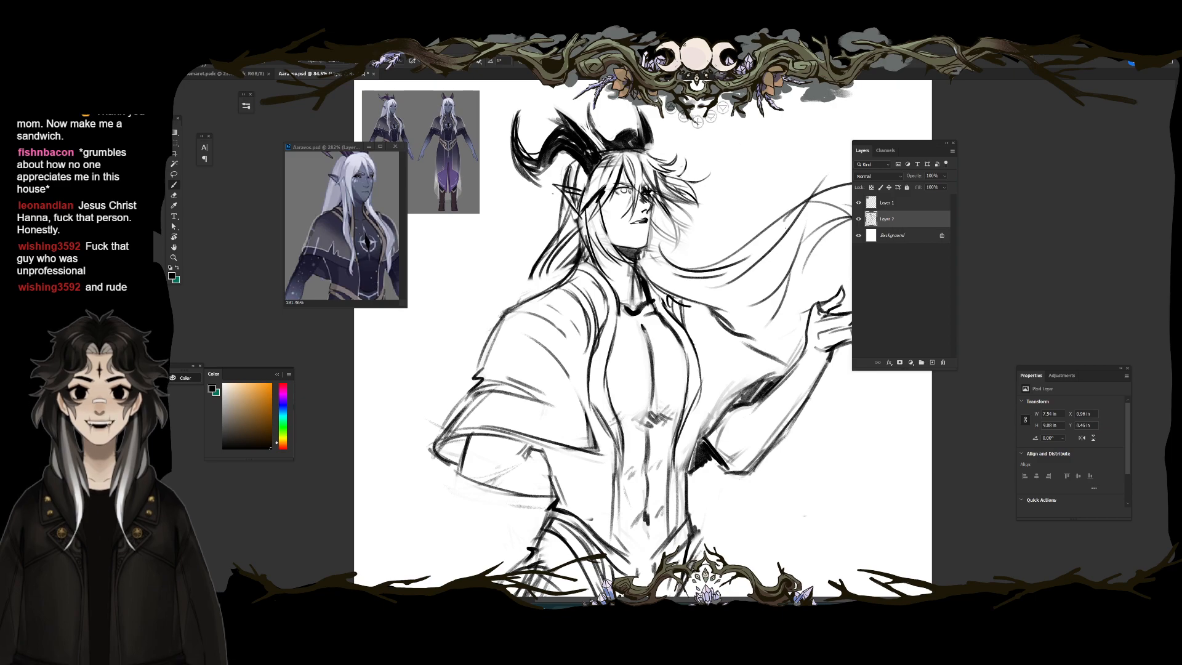
# Step: Rework the long hair locks behind the near shoulder into a rounded loop and save the document
pyautogui.press('e')
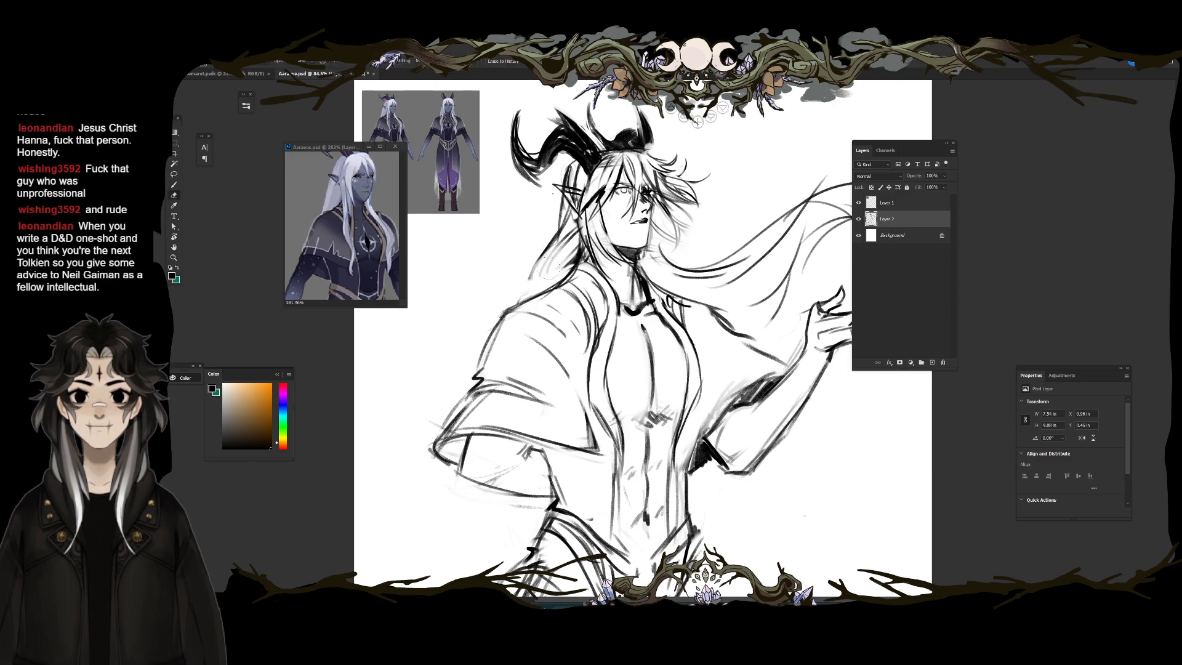
pyautogui.press('b')
pyautogui.moveTo(542, 255); pyautogui.dragTo(531, 291)
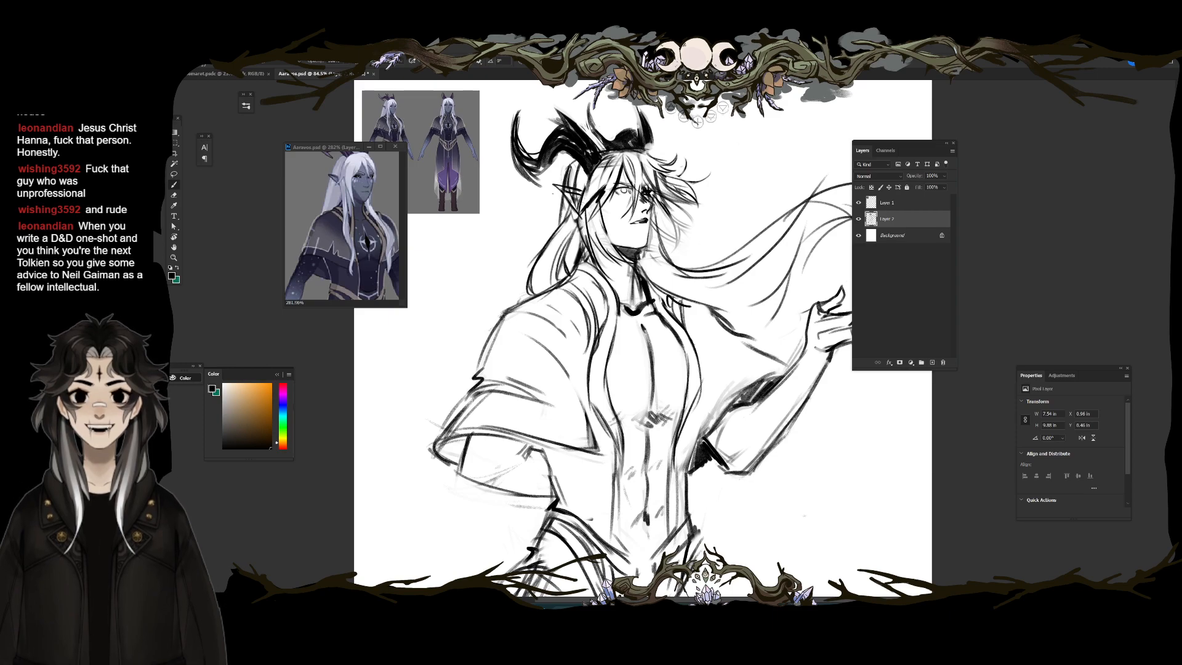
pyautogui.moveTo(736, 284)
pyautogui.mouseDown()
pyautogui.moveTo(650, 285)
pyautogui.moveTo(741, 194)
pyautogui.moveTo(655, 251)
pyautogui.mouseUp()
pyautogui.hotkey('ctrl', 's')
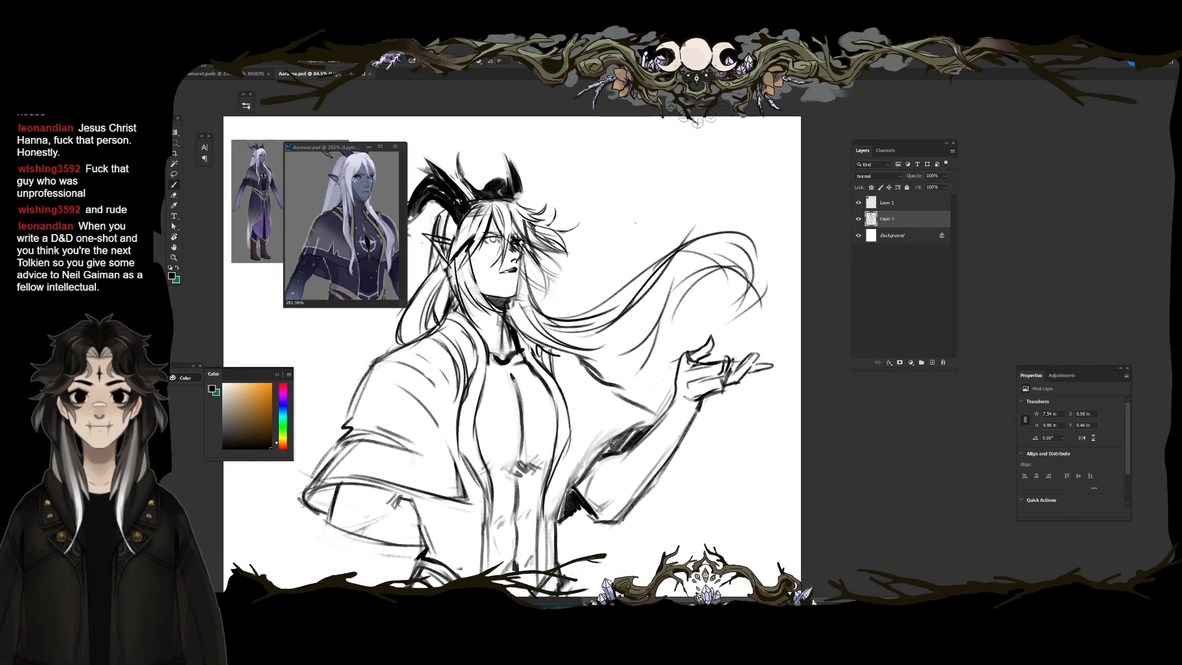
# Step: Add long curved strands to the windblown hair above the raised hand, erasing the rough lines among them
pyautogui.moveTo(623, 308); pyautogui.dragTo(720, 203)
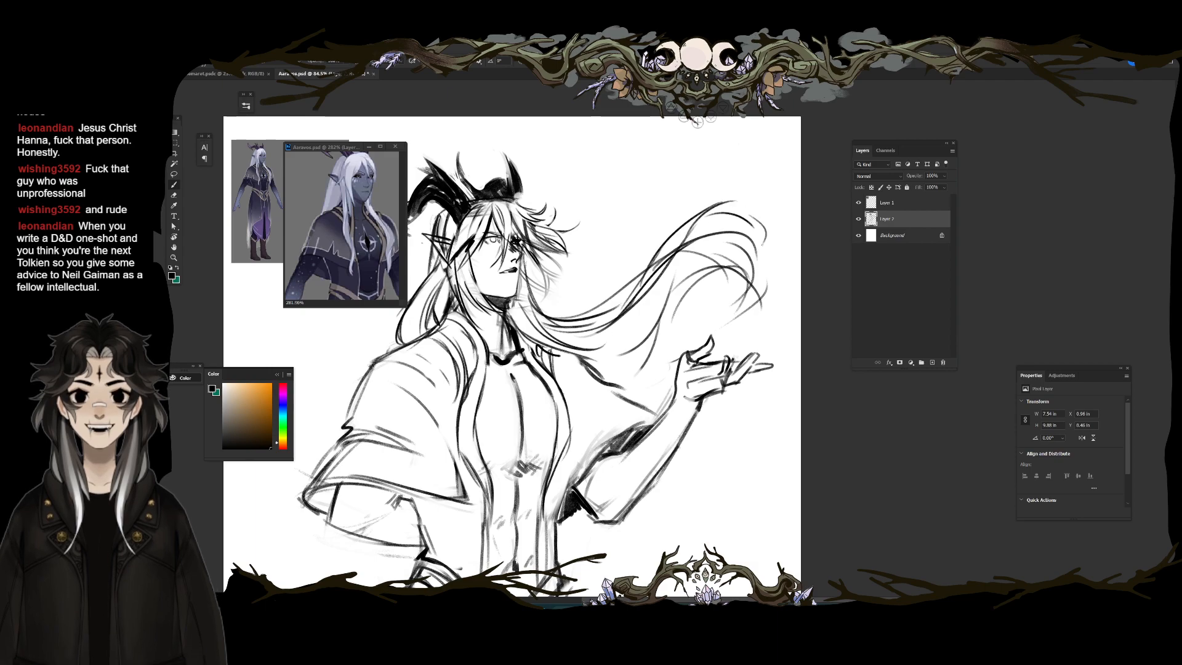
pyautogui.press('e')
pyautogui.moveTo(709, 274)
pyautogui.mouseDown()
pyautogui.moveTo(761, 243)
pyautogui.moveTo(735, 314)
pyautogui.mouseUp()
pyautogui.press('b')
pyautogui.moveTo(668, 249)
pyautogui.mouseDown()
pyautogui.moveTo(760, 248)
pyautogui.moveTo(782, 290)
pyautogui.mouseUp()
pyautogui.moveTo(696, 326); pyautogui.dragTo(764, 327)
pyautogui.moveTo(671, 354)
pyautogui.mouseDown()
pyautogui.moveTo(734, 288)
pyautogui.moveTo(622, 207)
pyautogui.mouseUp()
# Step: Draw the far thigh's outer line and replace the near hip's heavy outer lines with lighter flaring garment lines
pyautogui.moveTo(686, 371); pyautogui.dragTo(696, 459)
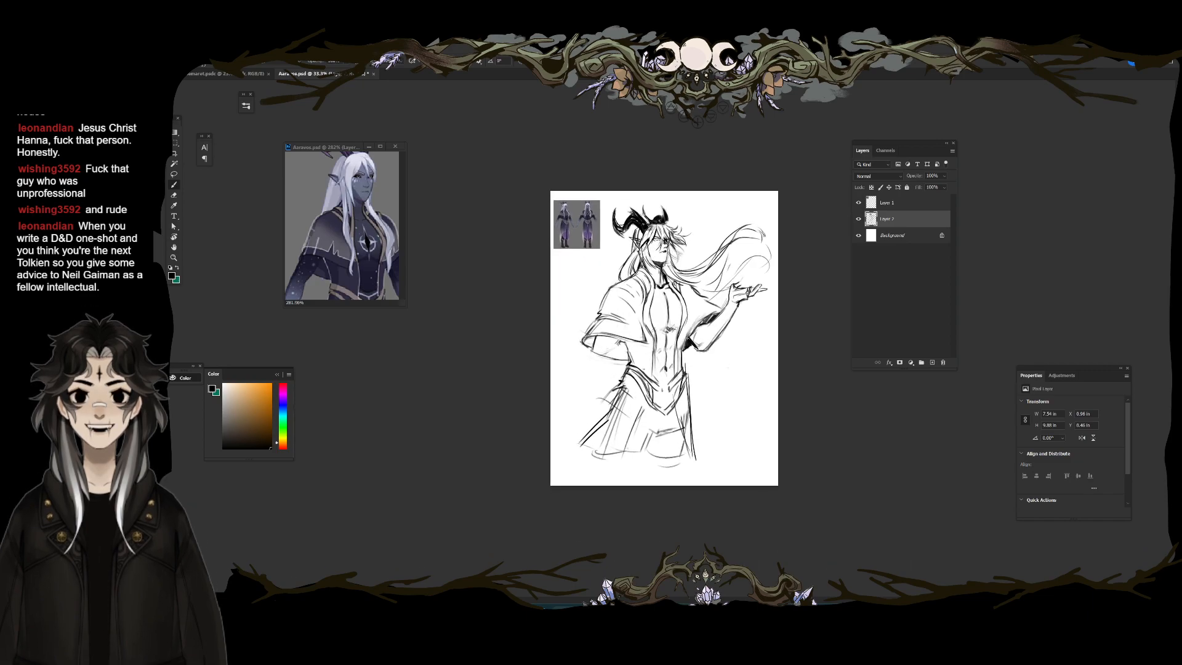
pyautogui.press('e')
pyautogui.moveTo(625, 384)
pyautogui.mouseDown()
pyautogui.moveTo(582, 440)
pyautogui.moveTo(600, 400)
pyautogui.moveTo(570, 426)
pyautogui.moveTo(572, 444)
pyautogui.mouseUp()
pyautogui.press('b')
pyautogui.moveTo(603, 415); pyautogui.dragTo(585, 430)
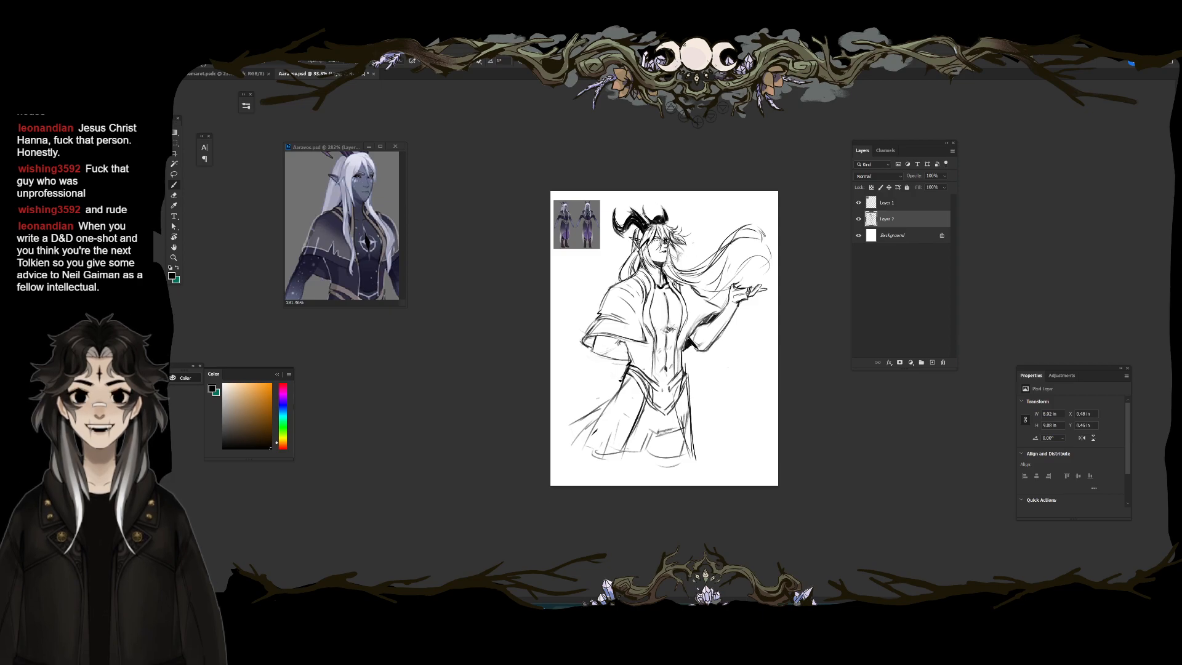
# Step: Lower the rough sketch layer's opacity to a faint guide and add a new empty layer above it
pyautogui.moveTo(914, 176); pyautogui.dragTo(875, 176)
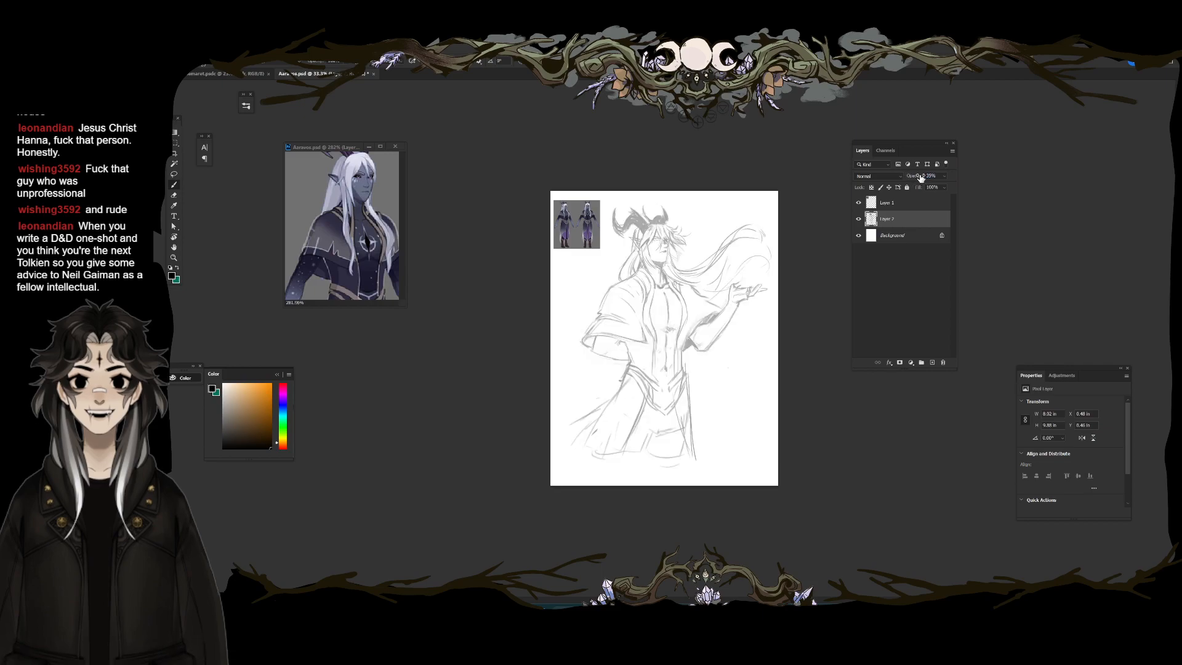
pyautogui.click(932, 364)
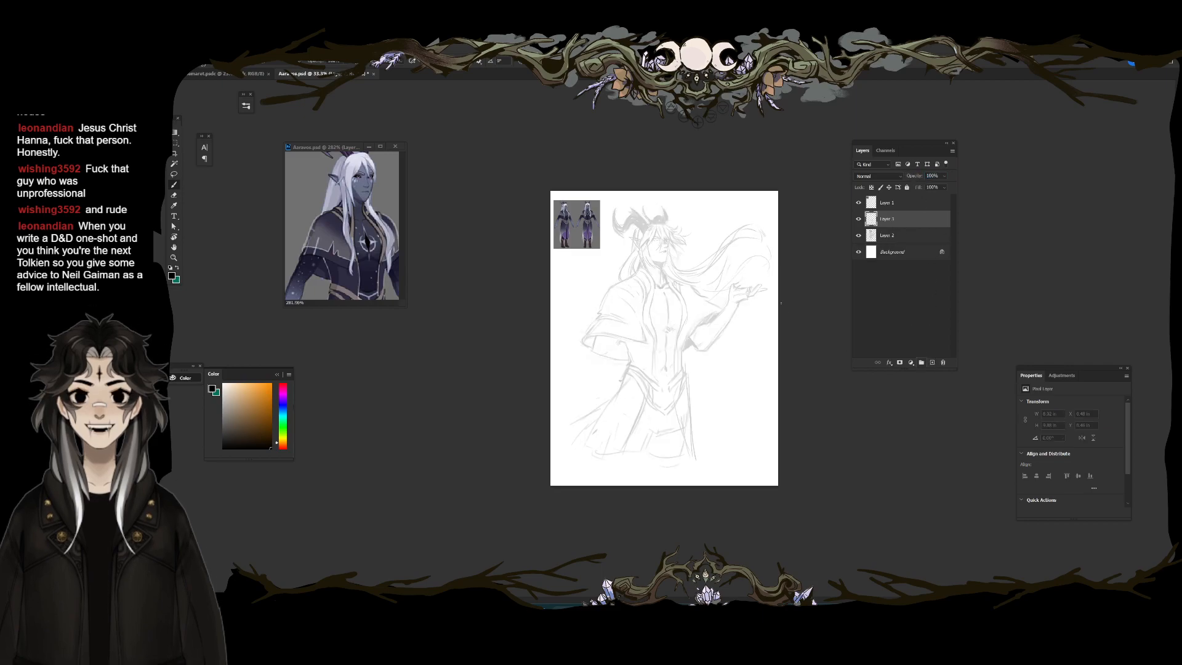
# Step: Draw the nose on the new layer from brow notch to tip and underside, with a mark for the nostril
pyautogui.scroll(5, 684, 244)
pyautogui.moveTo(644, 237); pyautogui.dragTo(711, 255)
pyautogui.scroll(2, 674, 244)
pyautogui.moveTo(698, 210); pyautogui.dragTo(727, 242)
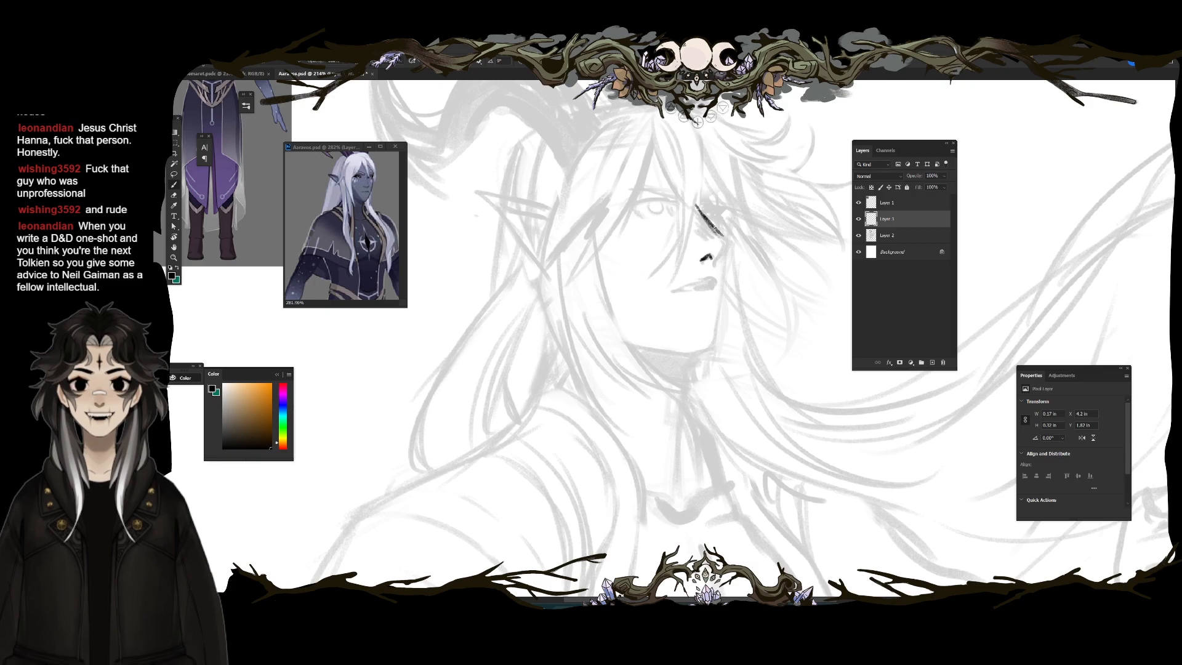
pyautogui.press('e')
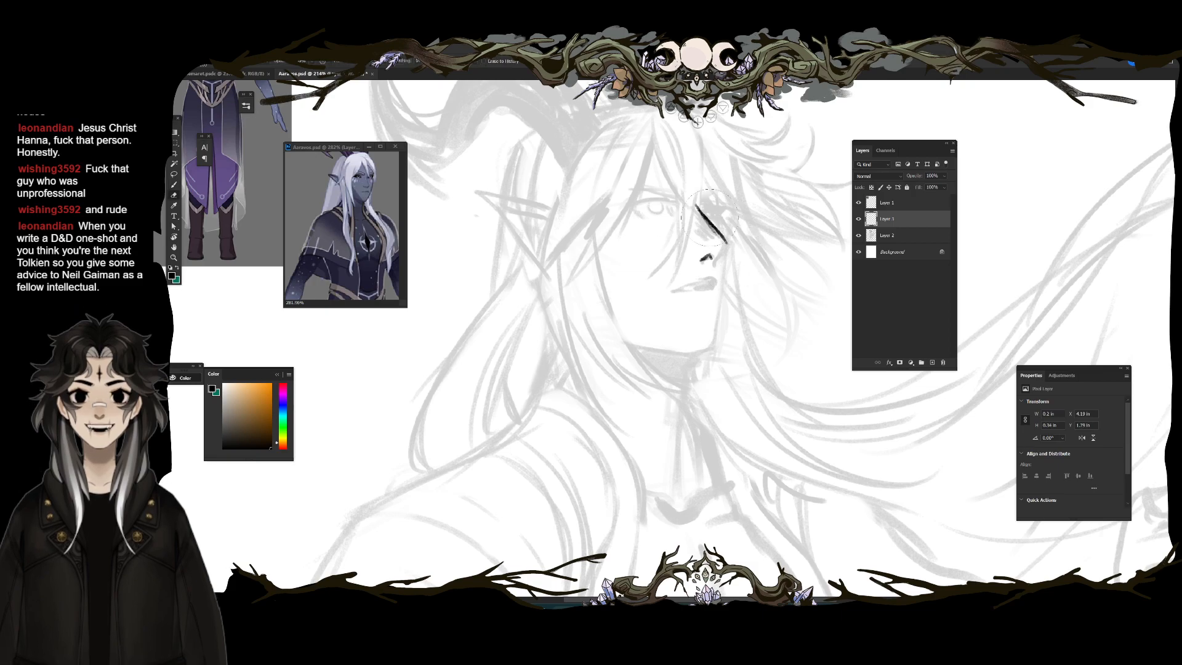
pyautogui.moveTo(726, 243)
pyautogui.mouseDown()
pyautogui.moveTo(718, 234)
pyautogui.moveTo(714, 266)
pyautogui.mouseUp()
pyautogui.press('b')
pyautogui.moveTo(697, 205); pyautogui.dragTo(713, 189)
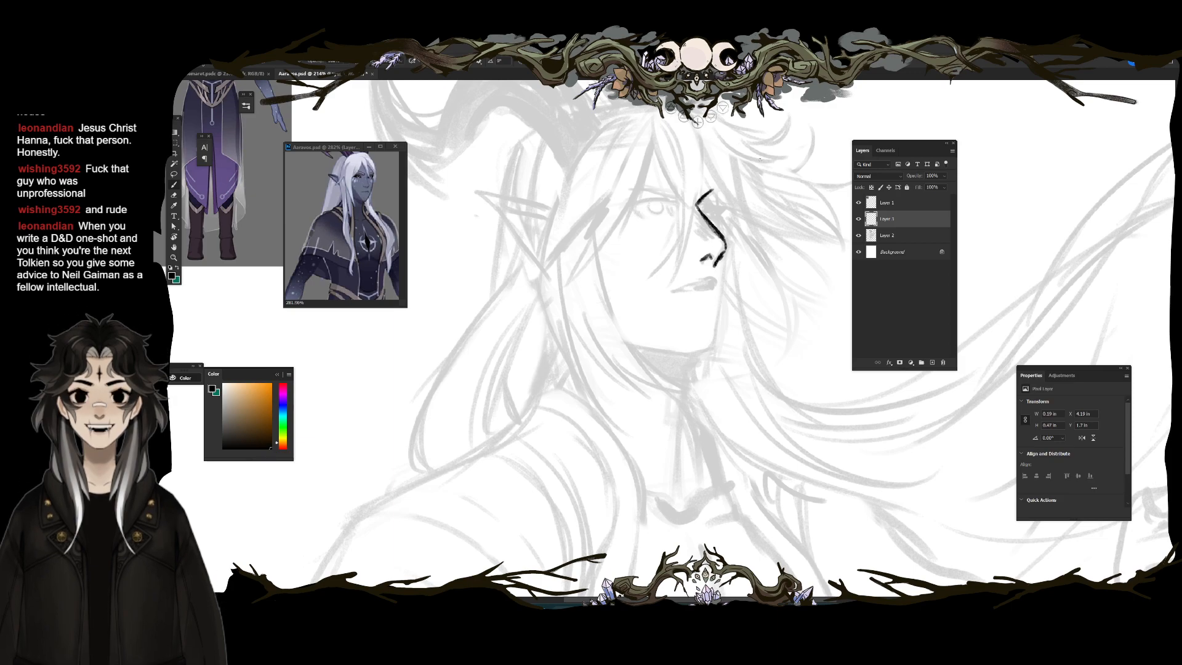
# Step: Sharpen the nose's bridge and tip, and erase the short brow stroke above the bridge
pyautogui.press('e')
pyautogui.moveTo(725, 241)
pyautogui.mouseDown()
pyautogui.moveTo(706, 210)
pyautogui.moveTo(727, 243)
pyautogui.mouseUp()
pyautogui.press('b')
pyautogui.moveTo(699, 205); pyautogui.dragTo(728, 245)
pyautogui.press('e')
pyautogui.moveTo(715, 191); pyautogui.dragTo(702, 203)
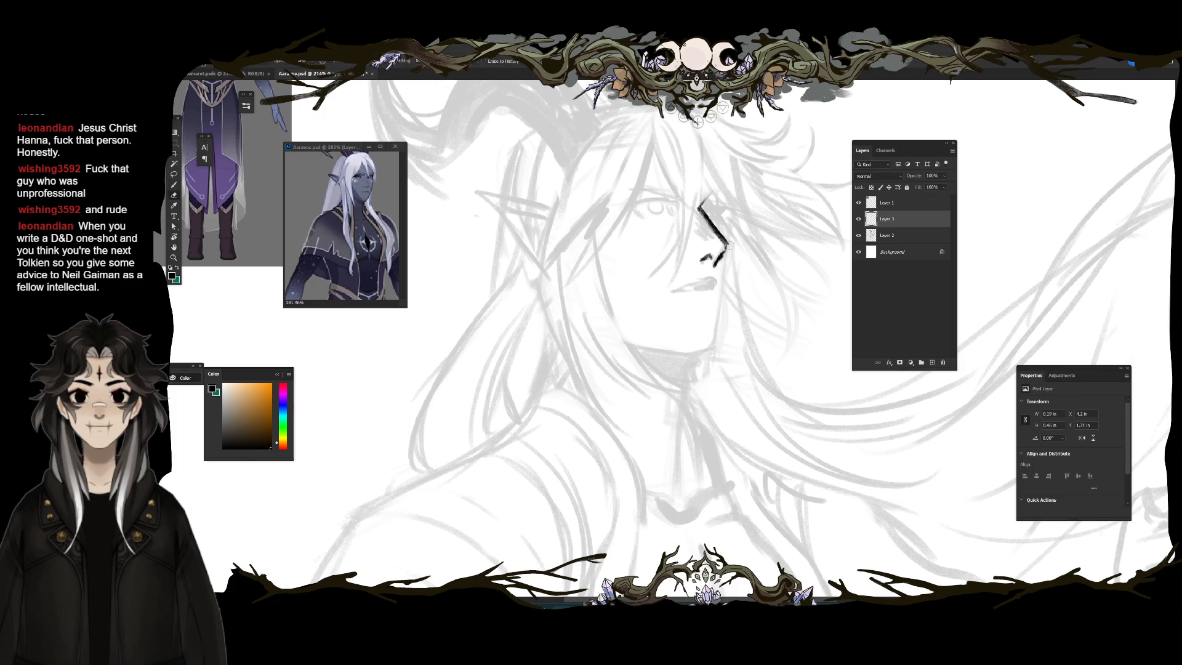
# Step: Draw the front of the face from the nose tip down to the chin and continue along the jaw's underside
pyautogui.press('b')
pyautogui.moveTo(728, 252); pyautogui.dragTo(717, 336)
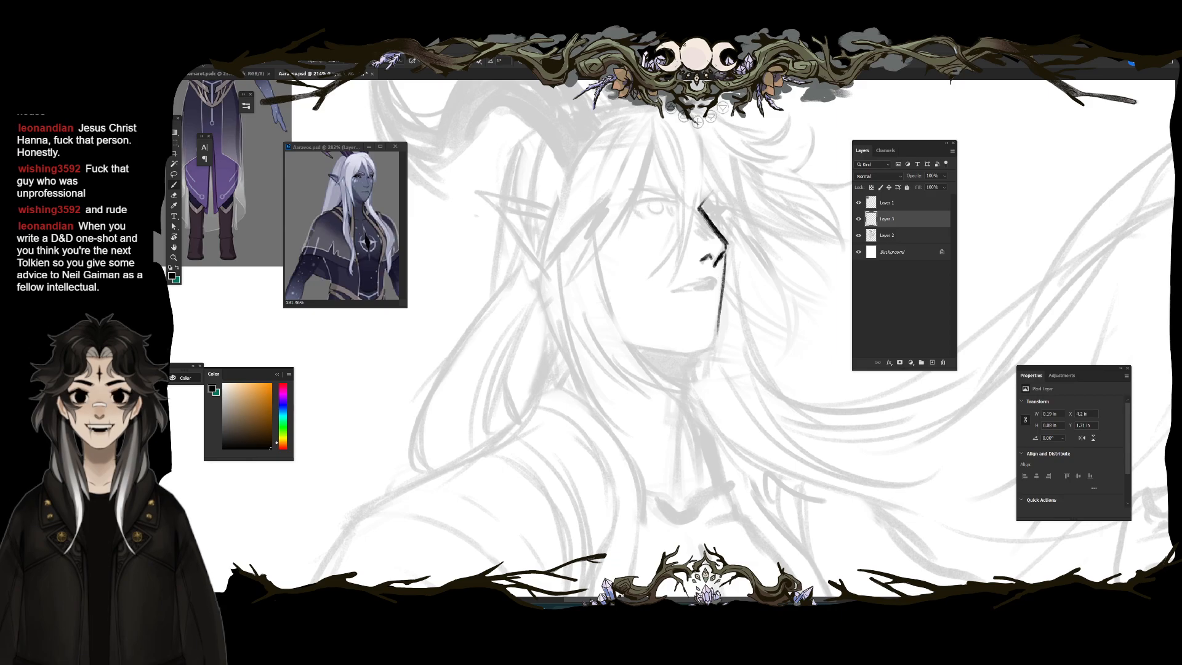
pyautogui.press('r')
pyautogui.moveTo(721, 287)
pyautogui.mouseDown()
pyautogui.moveTo(666, 176)
pyautogui.moveTo(726, 299)
pyautogui.mouseUp()
pyautogui.moveTo(806, 295)
pyautogui.mouseDown()
pyautogui.moveTo(676, 287)
pyautogui.moveTo(674, 387)
pyautogui.mouseUp()
pyautogui.press('b')
pyautogui.press('Escape')
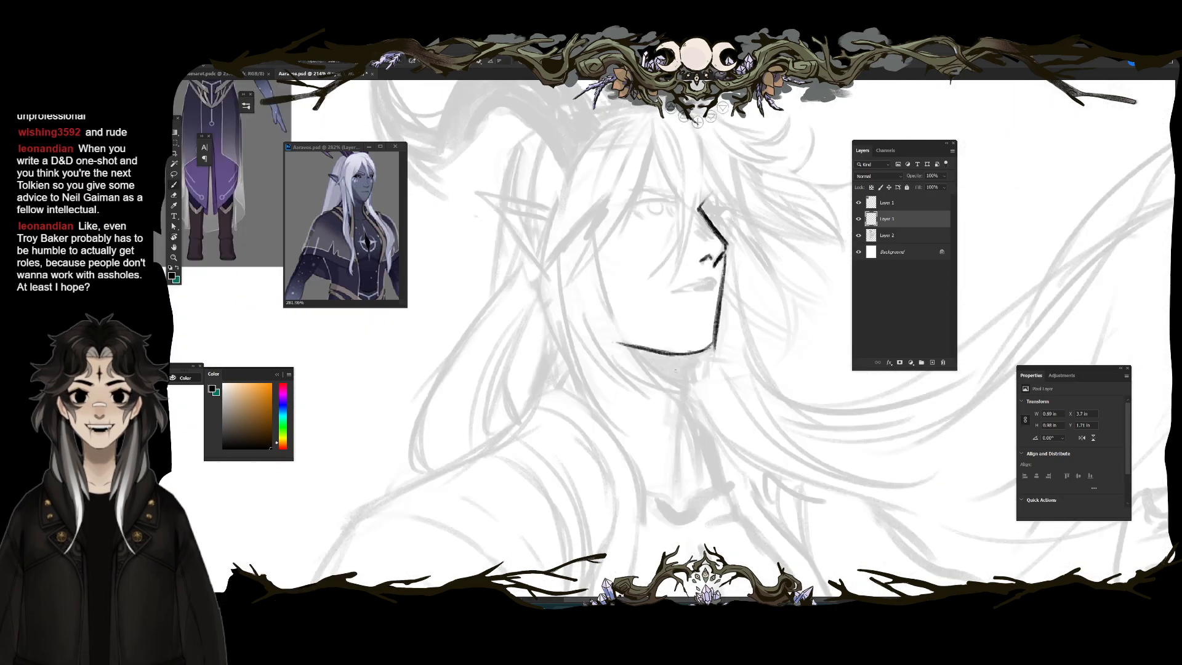
# Step: Undo the last jaw strokes and redraw the jawline with a slight curve into a rounded chin
pyautogui.hotkey('ctrl', 'z')
pyautogui.hotkey('ctrl', 'z')
pyautogui.moveTo(617, 337); pyautogui.dragTo(691, 356)
pyautogui.moveTo(617, 332)
pyautogui.mouseDown()
pyautogui.moveTo(693, 352)
pyautogui.moveTo(666, 352)
pyautogui.mouseUp()
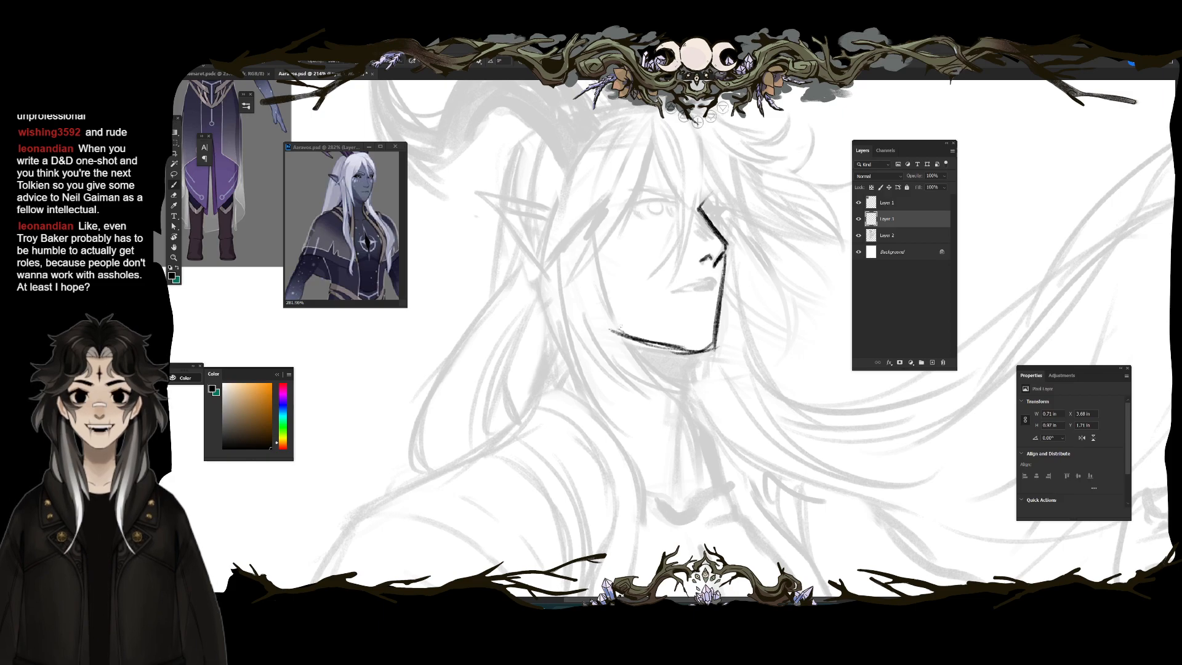
pyautogui.moveTo(718, 342)
pyautogui.mouseDown()
pyautogui.moveTo(668, 348)
pyautogui.moveTo(708, 348)
pyautogui.mouseUp()
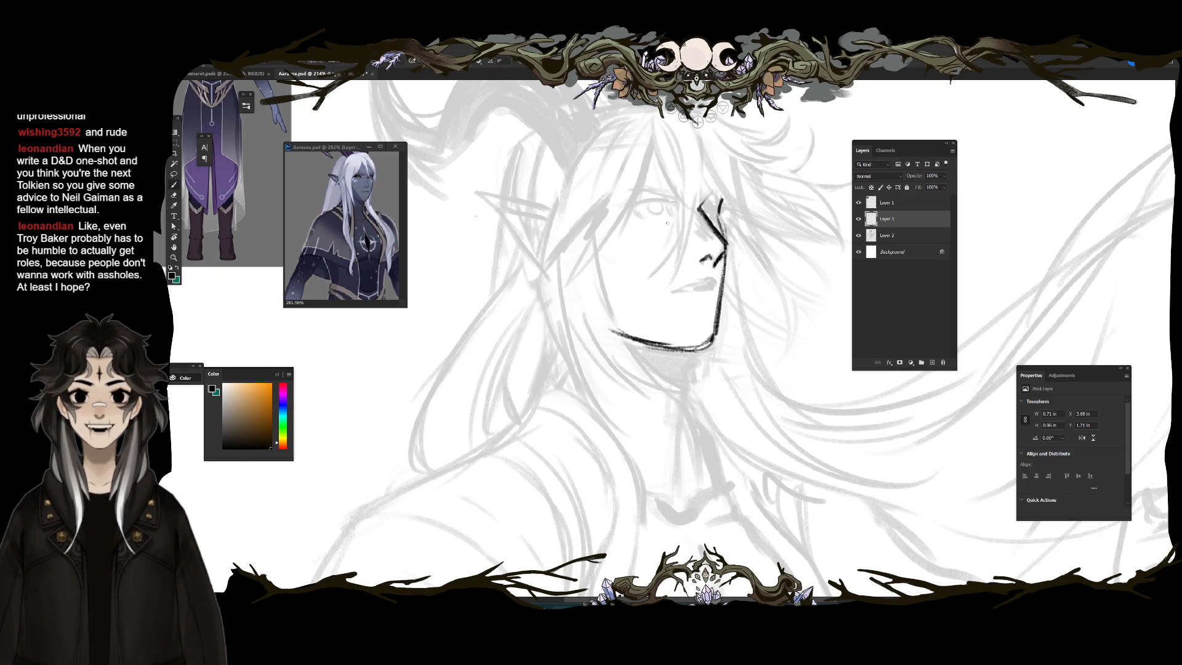
# Step: Draw a guide line across the face at eye level and outline the near eye with a dark, pointed outer corner
pyautogui.moveTo(707, 219); pyautogui.dragTo(597, 220)
pyautogui.moveTo(627, 205); pyautogui.dragTo(659, 202)
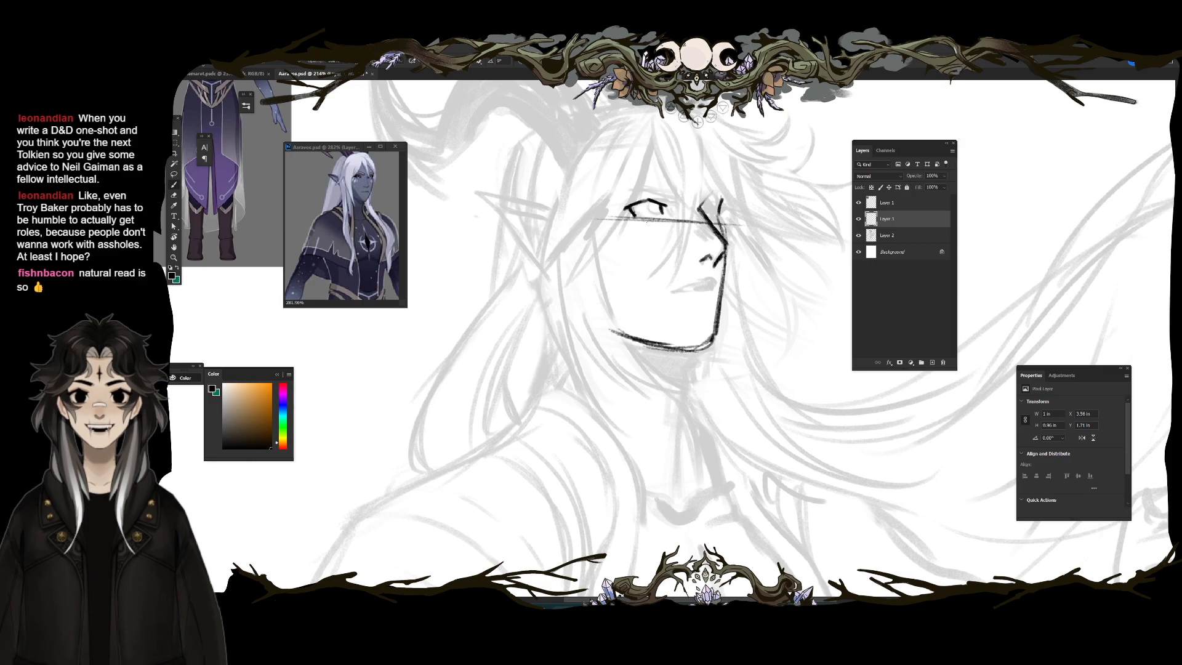
pyautogui.press('e')
pyautogui.moveTo(627, 205); pyautogui.dragTo(635, 211)
pyautogui.press('b')
pyautogui.moveTo(623, 202)
pyautogui.mouseDown()
pyautogui.moveTo(640, 200)
pyautogui.moveTo(630, 205)
pyautogui.mouseUp()
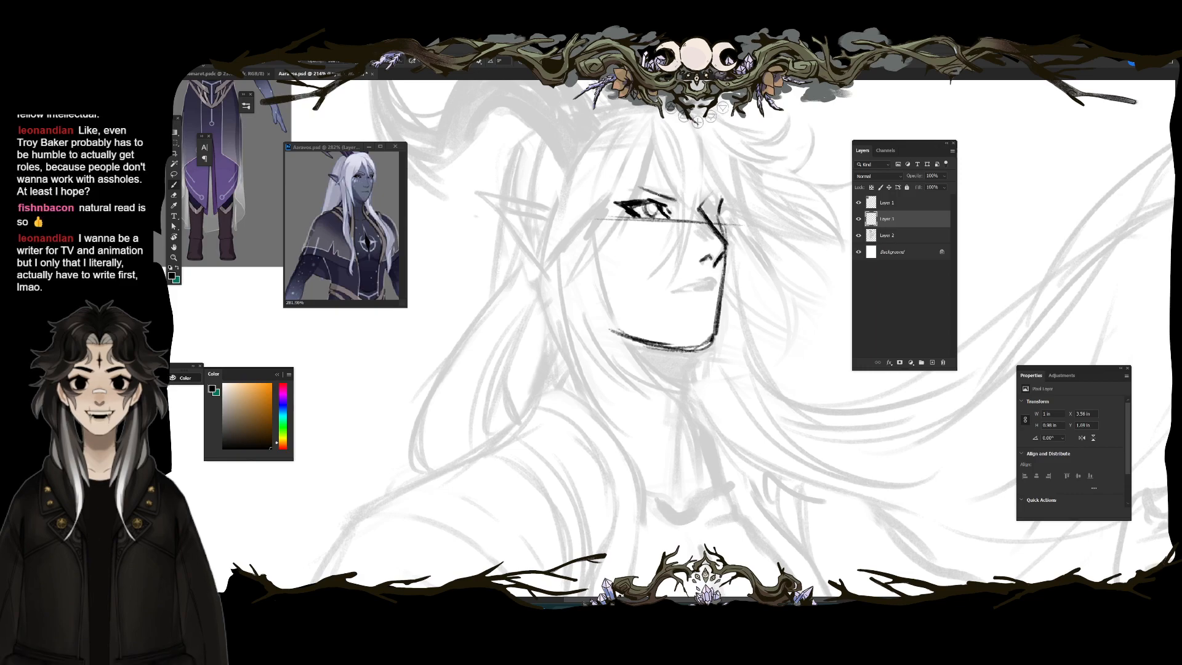
# Step: Draw the near eye's angled brow and sketch the far eye against the nose bridge
pyautogui.moveTo(611, 192)
pyautogui.mouseDown()
pyautogui.moveTo(665, 187)
pyautogui.moveTo(686, 201)
pyautogui.mouseUp()
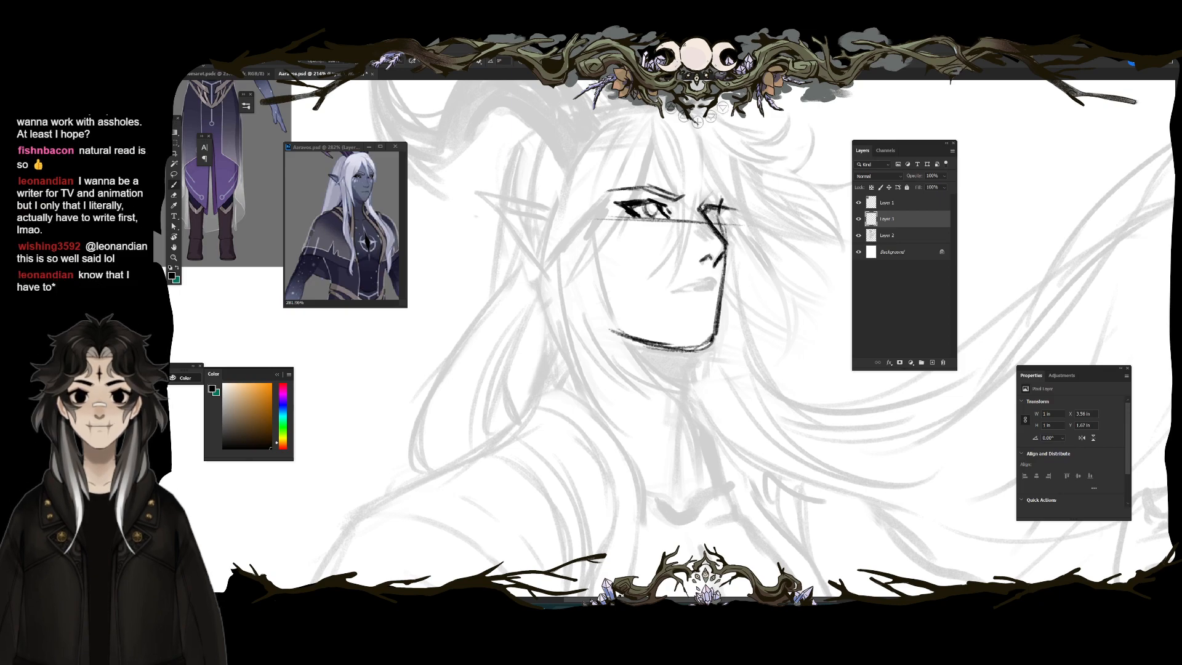
pyautogui.moveTo(702, 204); pyautogui.dragTo(722, 200)
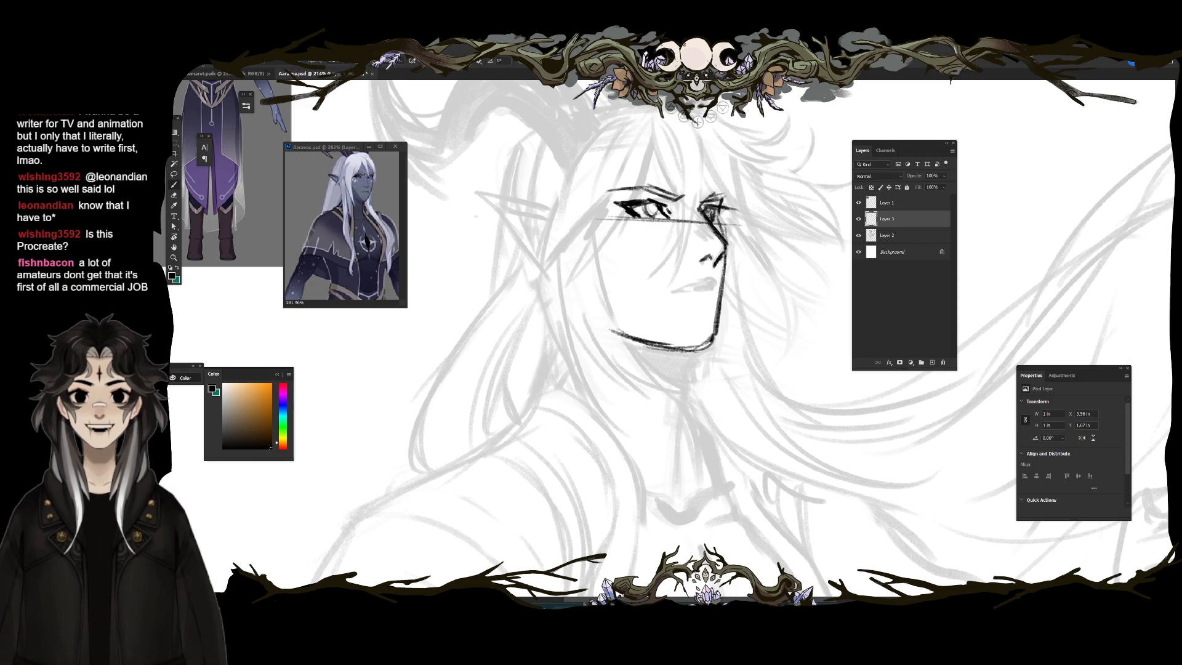
# Step: Outline the near eye's iris, erase it together with the stray strokes below, and redraw it as a rounder shape
pyautogui.scroll(3, 658, 207)
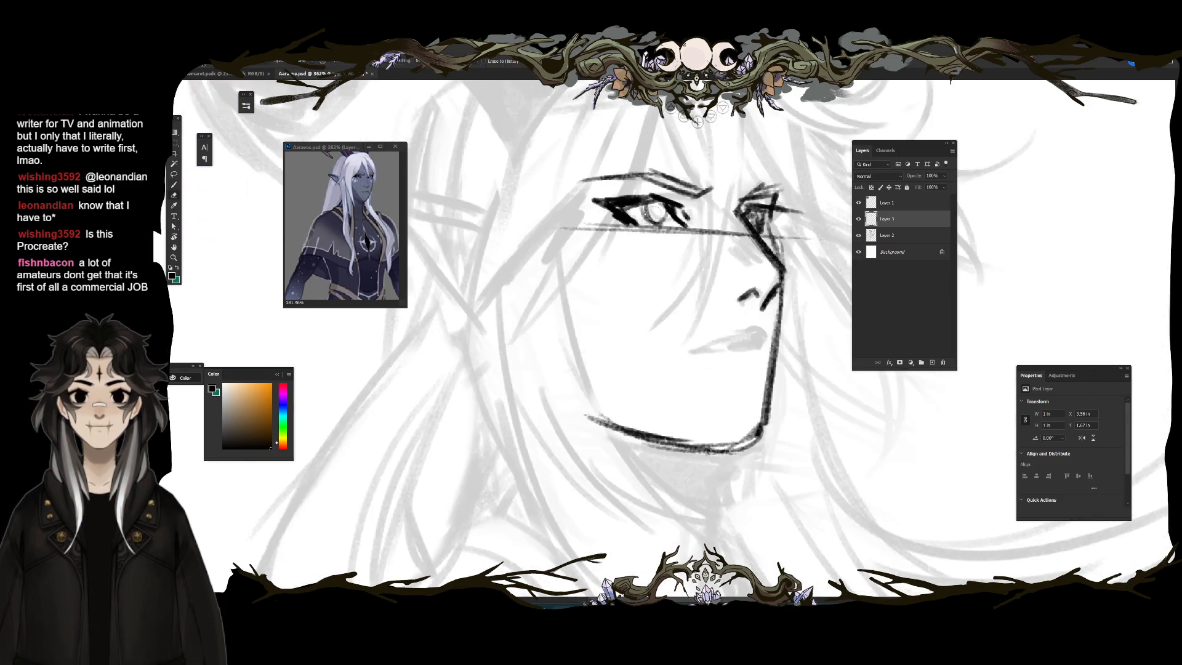
pyautogui.moveTo(654, 203)
pyautogui.mouseDown()
pyautogui.moveTo(646, 217)
pyautogui.moveTo(672, 206)
pyautogui.moveTo(657, 223)
pyautogui.moveTo(676, 220)
pyautogui.mouseUp()
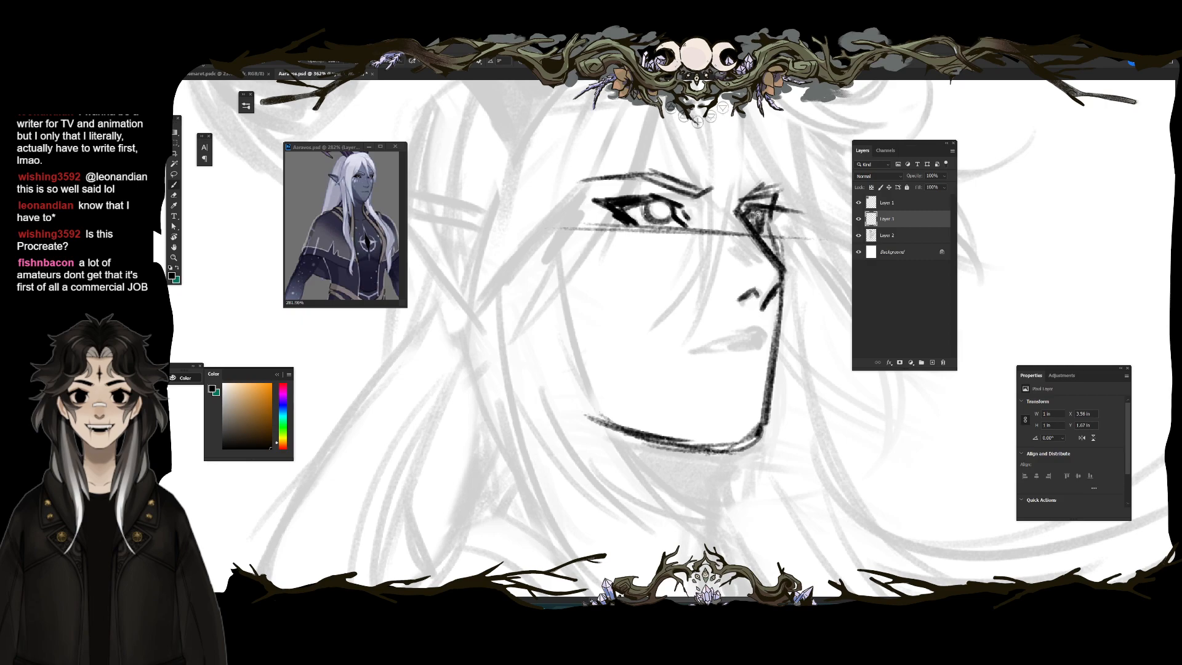
pyautogui.press('b')
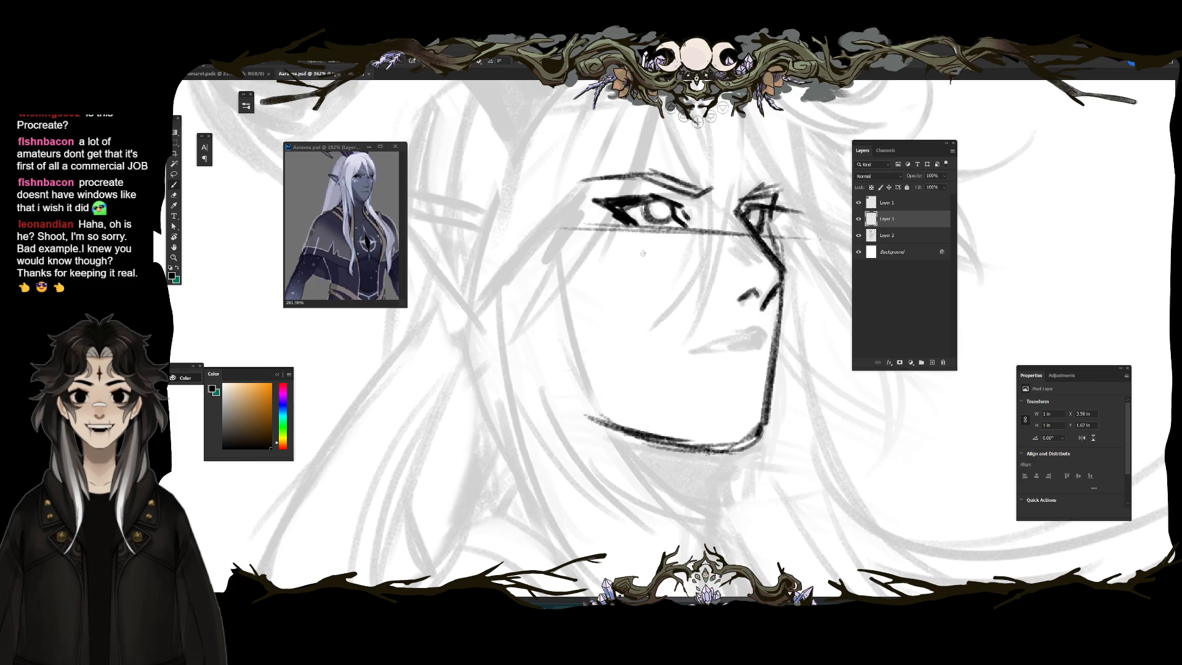
pyautogui.press('e')
pyautogui.moveTo(660, 222)
pyautogui.mouseDown()
pyautogui.moveTo(650, 214)
pyautogui.moveTo(680, 222)
pyautogui.mouseUp()
pyautogui.press('b')
pyautogui.press('e')
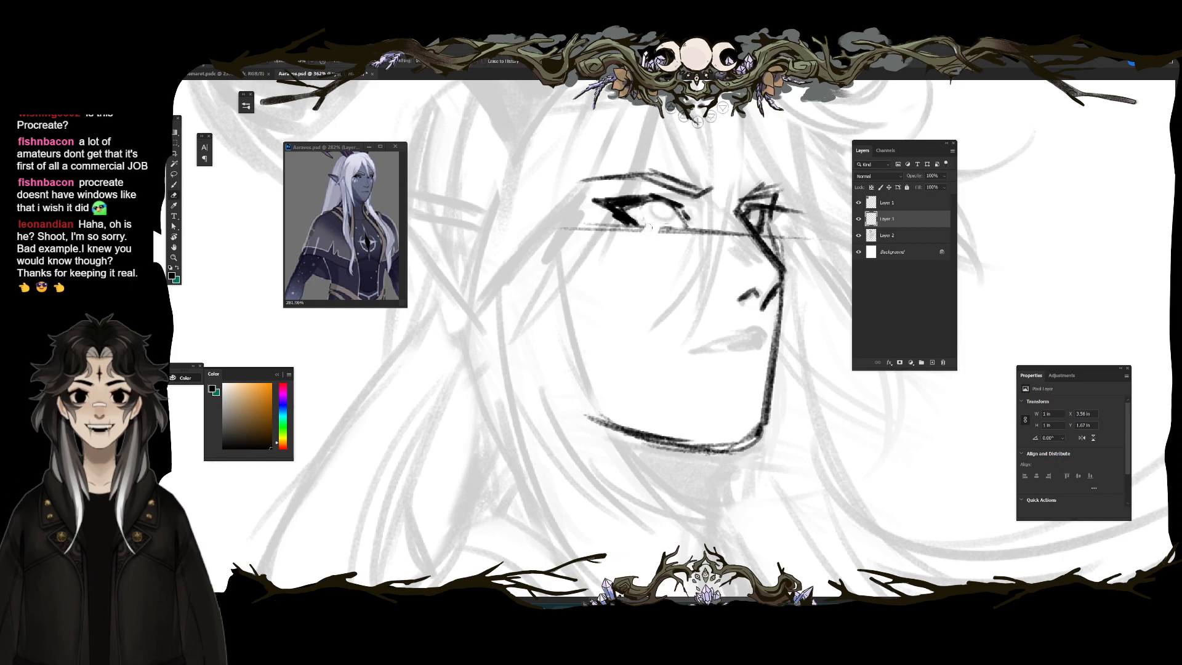
pyautogui.press('b')
pyautogui.moveTo(656, 204)
pyautogui.mouseDown()
pyautogui.moveTo(647, 218)
pyautogui.moveTo(675, 212)
pyautogui.mouseUp()
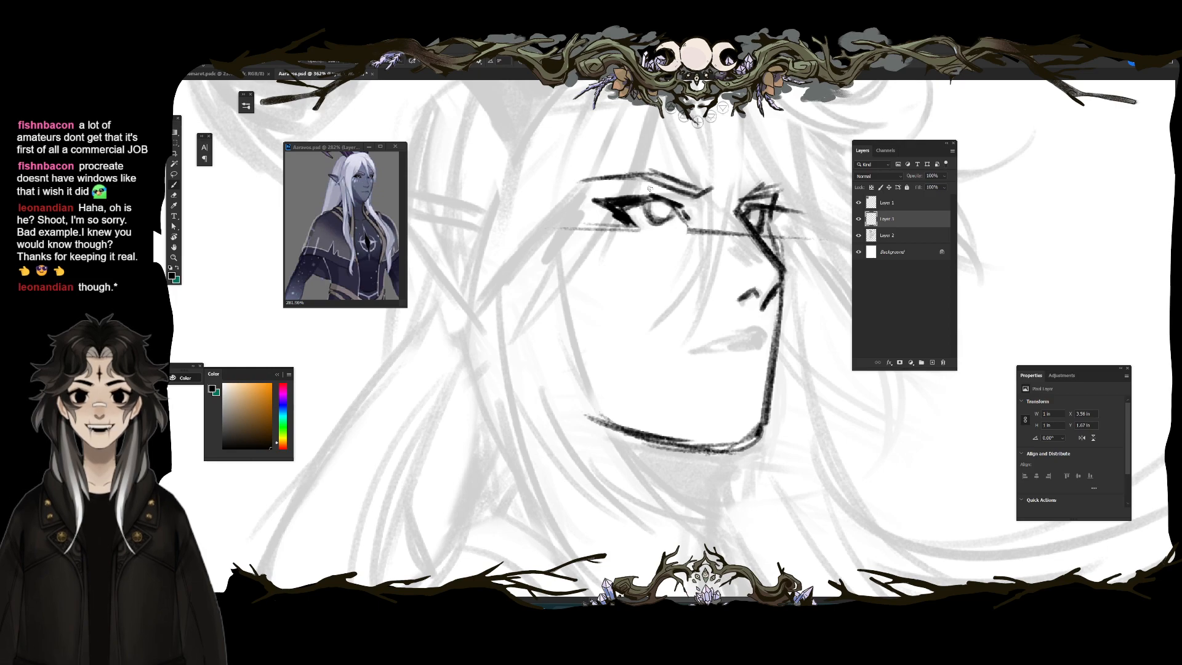
# Step: Erase the guide line beneath the near eye and refine the eye's outer corner and lower lid
pyautogui.press('e')
pyautogui.moveTo(606, 210); pyautogui.dragTo(638, 226)
pyautogui.press('b')
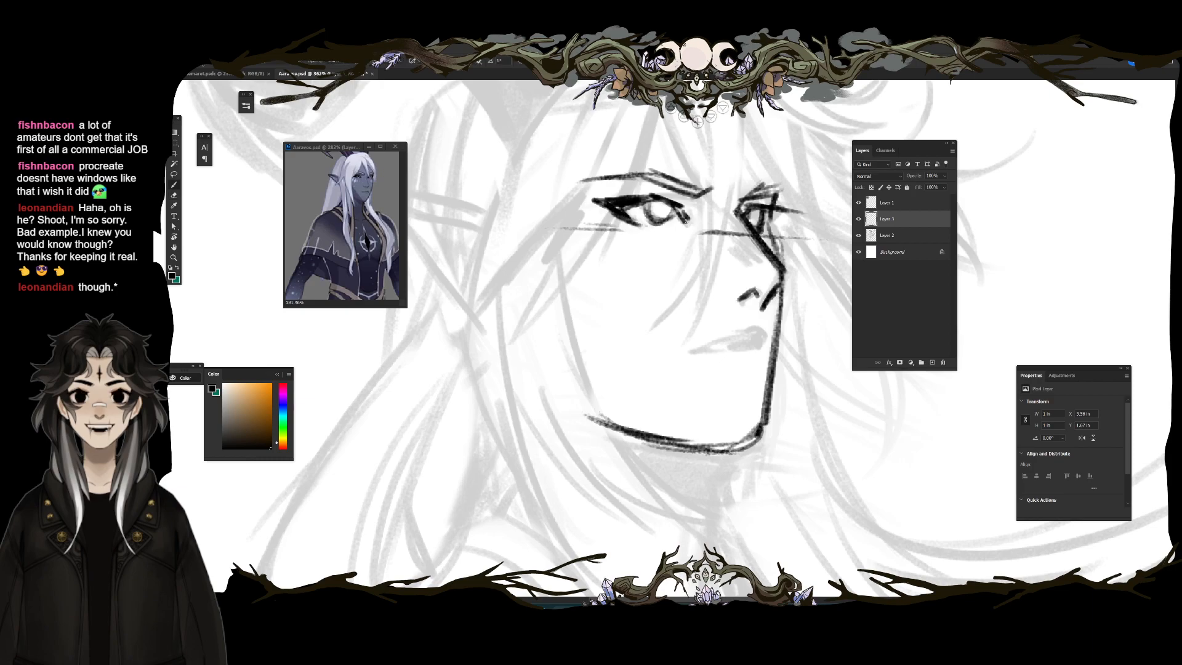
# Step: Add the pupil to the near eye and darken the iris and lines of the far eye
pyautogui.scroll(-4, 714, 228)
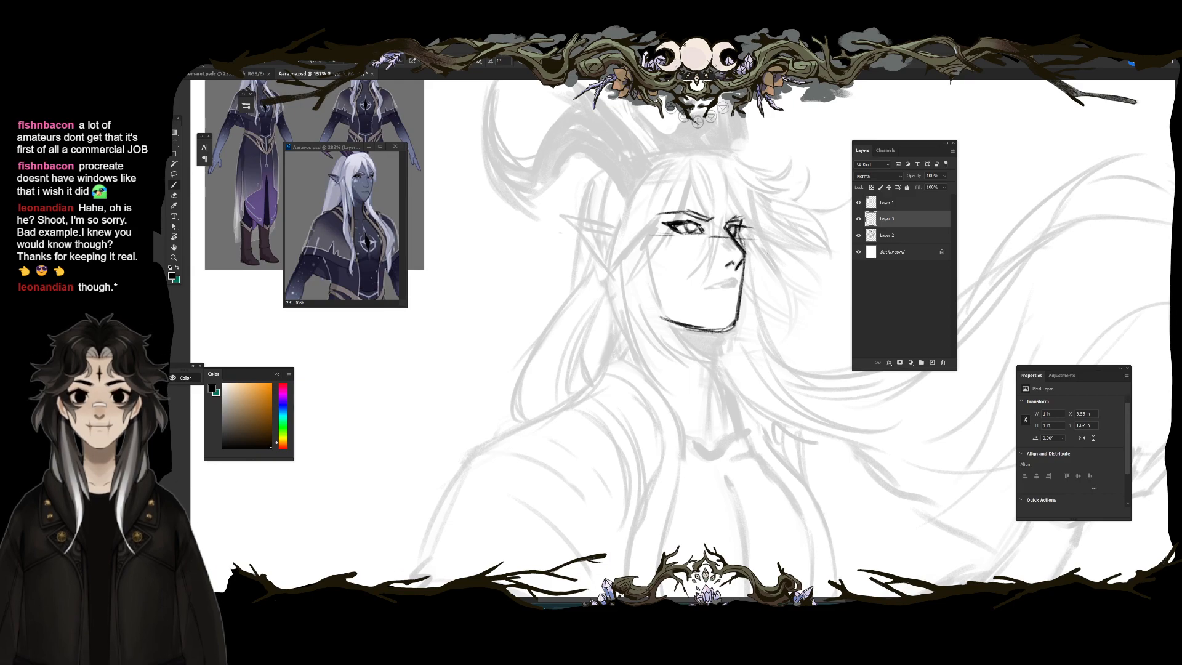
pyautogui.scroll(4, 726, 246)
pyautogui.press('e')
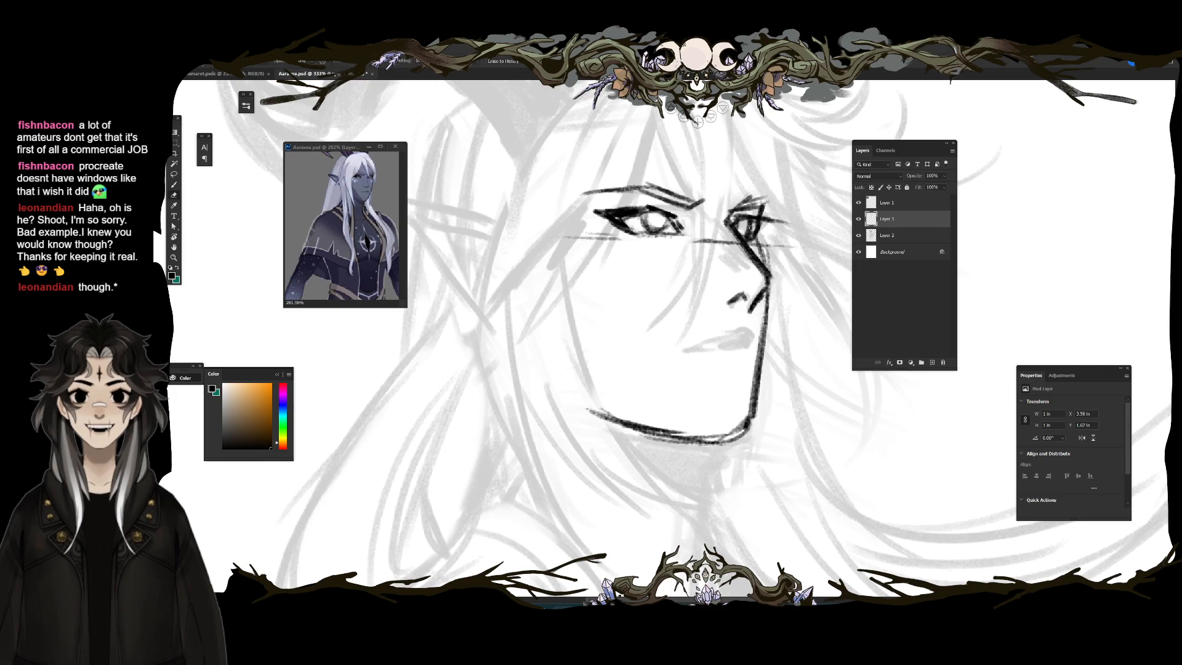
pyautogui.press('b')
pyautogui.moveTo(745, 217); pyautogui.dragTo(750, 239)
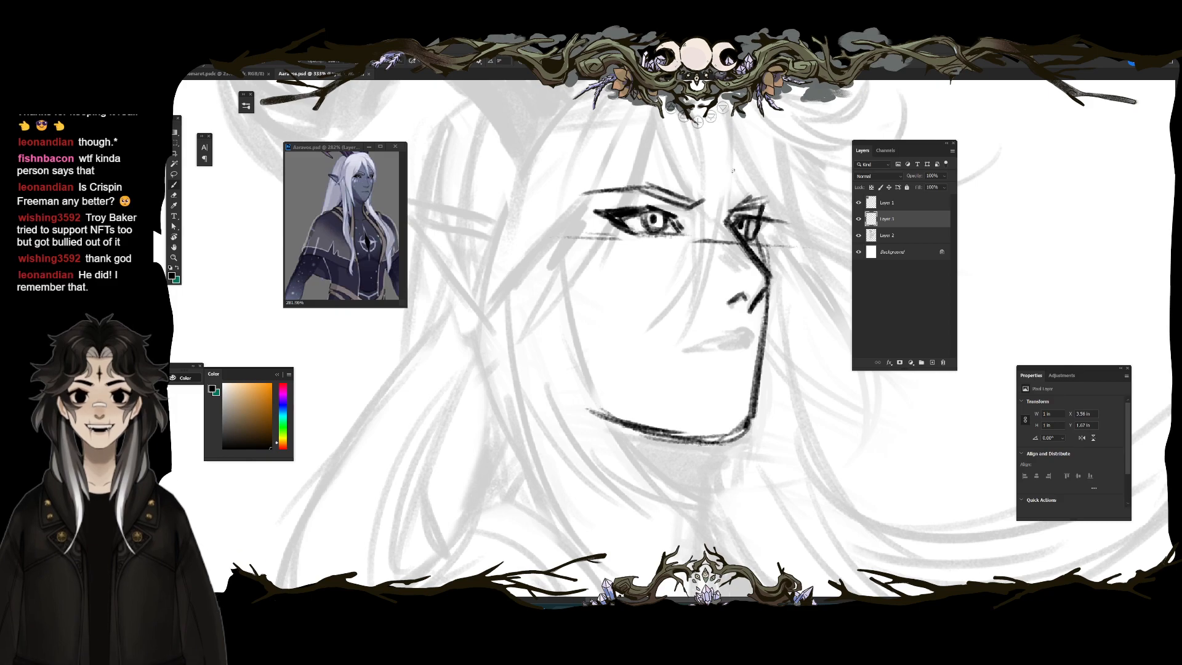
# Step: Draw the side of the face as a long line from beside the near eye's outer corner down past the jaw
pyautogui.moveTo(565, 242); pyautogui.dragTo(591, 380)
pyautogui.scroll(-5, 606, 342)
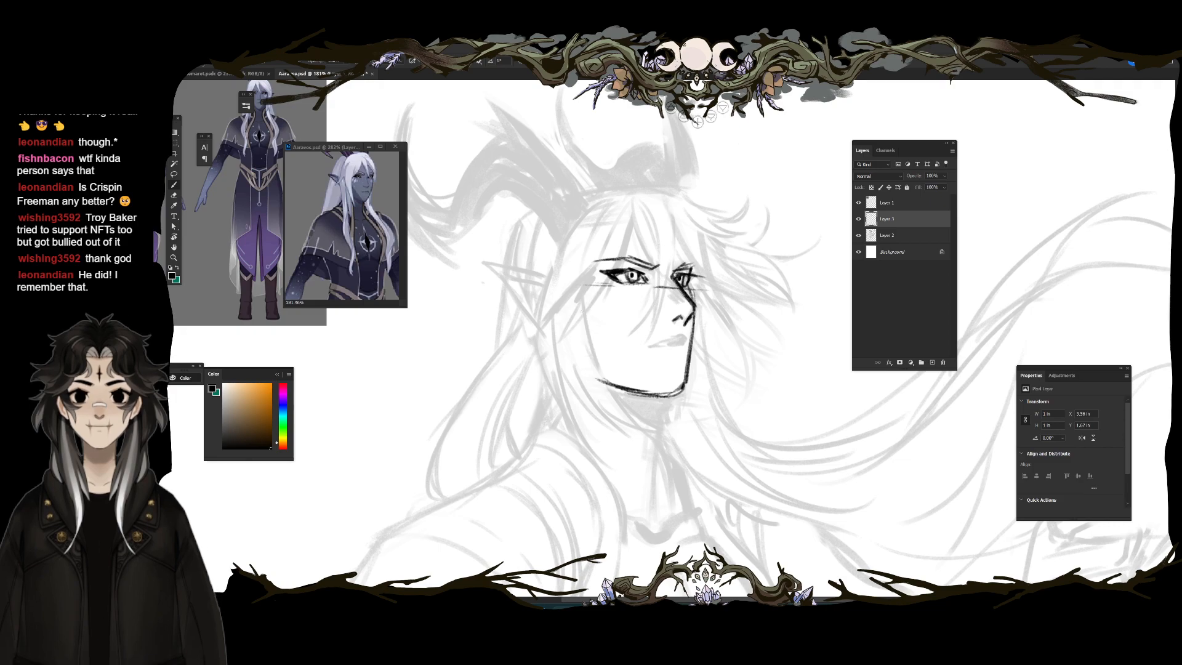
pyautogui.moveTo(594, 296); pyautogui.dragTo(605, 401)
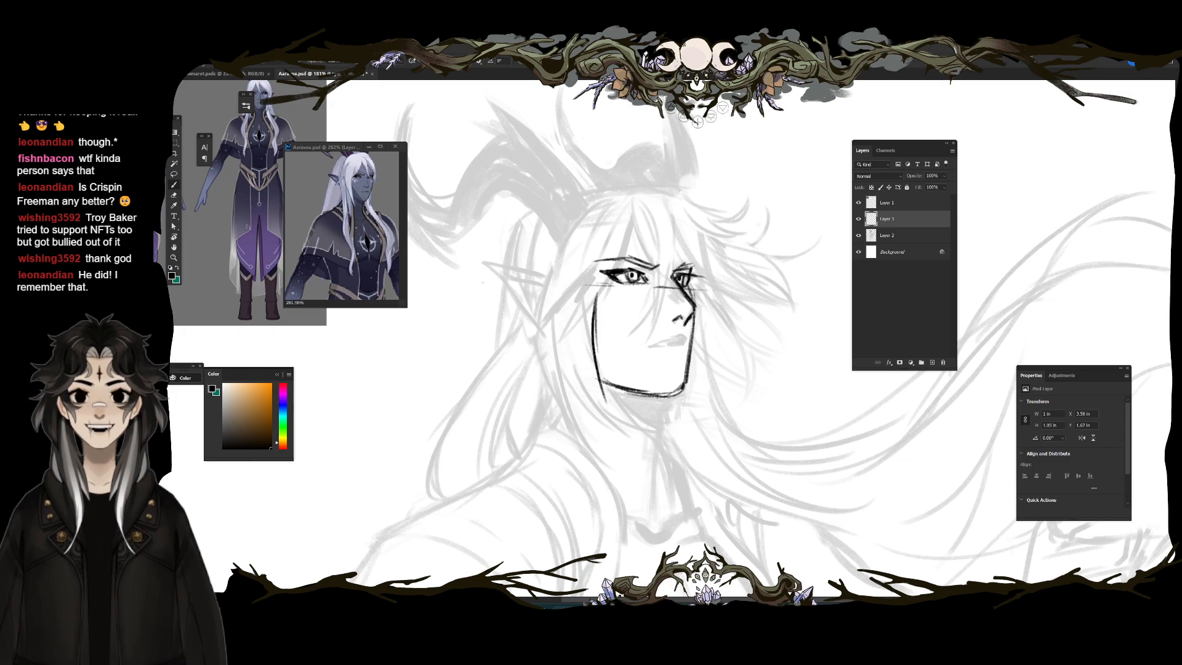
pyautogui.moveTo(570, 298); pyautogui.dragTo(628, 458)
pyautogui.moveTo(594, 403); pyautogui.dragTo(647, 466)
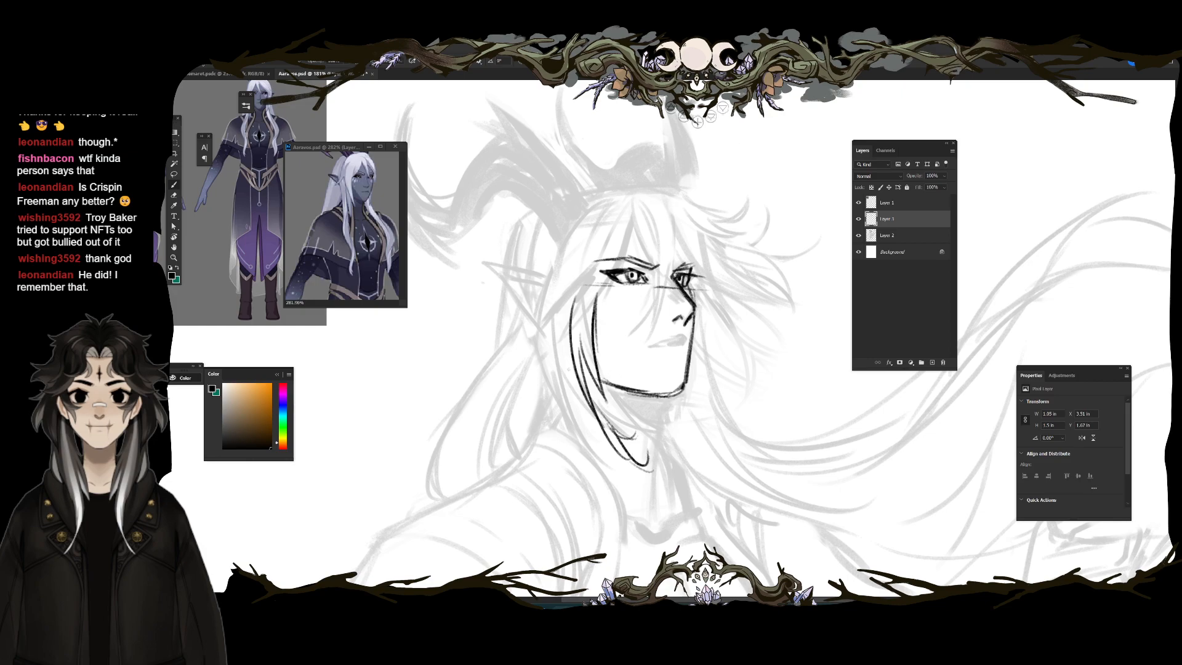
pyautogui.hotkey('ctrl', 'z')
pyautogui.hotkey('ctrl', 'z')
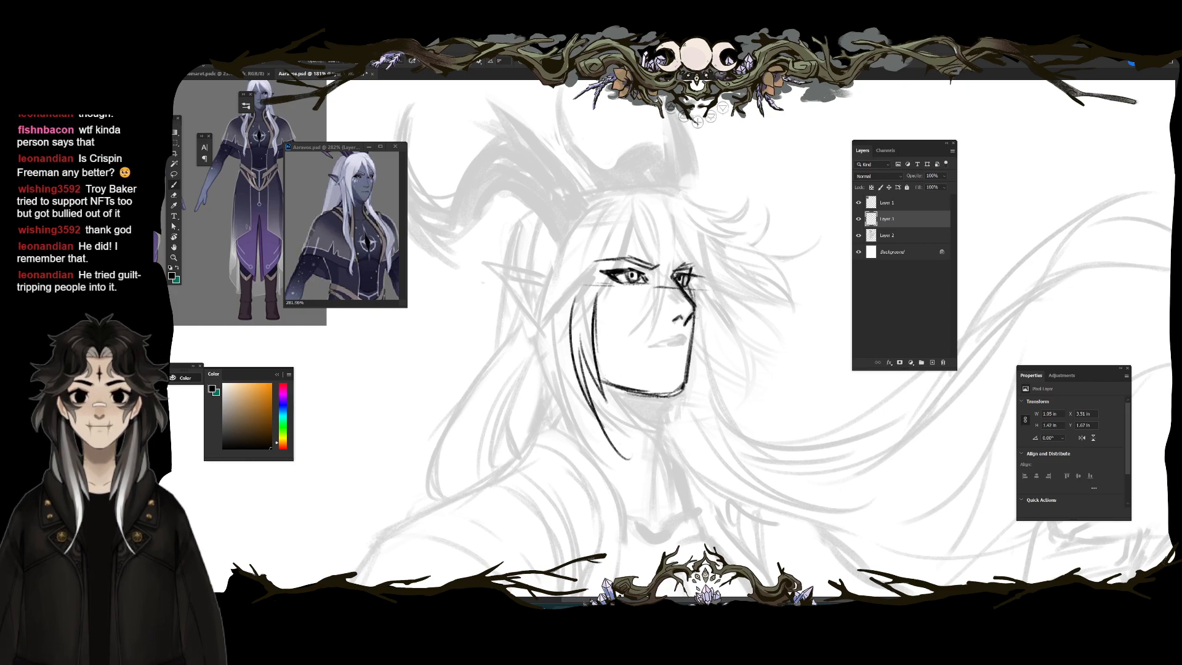
pyautogui.hotkey('ctrl', 'z')
pyautogui.hotkey('ctrl', 'z')
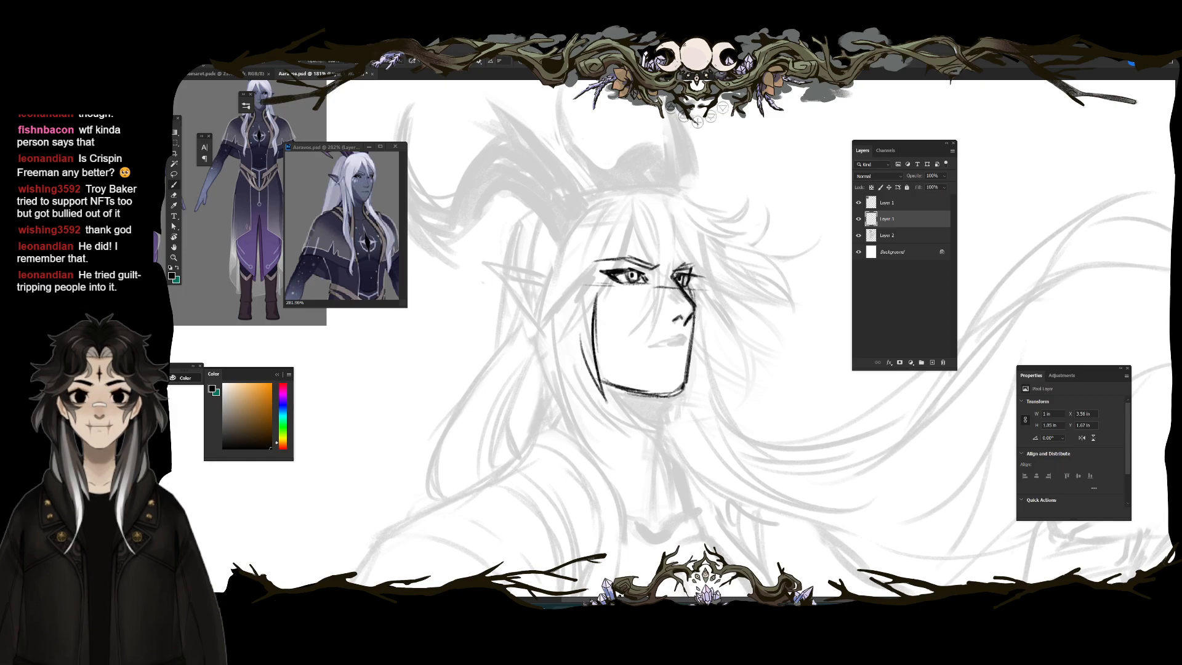
# Step: Draw a long hair lock along the near side of the face, sweeping down past the jaw to the neck
pyautogui.moveTo(554, 323); pyautogui.dragTo(579, 437)
pyautogui.moveTo(563, 388)
pyautogui.mouseDown()
pyautogui.moveTo(588, 455)
pyautogui.moveTo(629, 492)
pyautogui.mouseUp()
pyautogui.moveTo(582, 358); pyautogui.dragTo(633, 487)
pyautogui.moveTo(598, 437); pyautogui.dragTo(683, 495)
# Step: Draw a fringe strand above the near eye, a pointed tuft beside the cheek and the back contour of the crown
pyautogui.moveTo(631, 220)
pyautogui.mouseDown()
pyautogui.moveTo(616, 268)
pyautogui.moveTo(579, 311)
pyautogui.mouseUp()
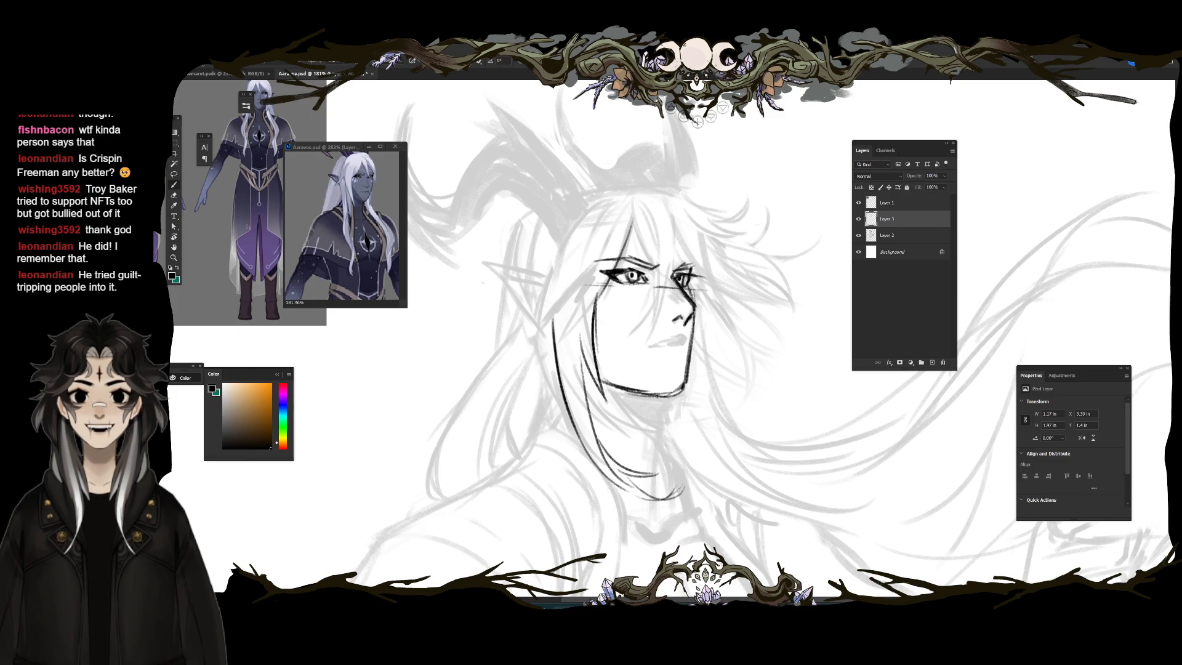
pyautogui.moveTo(593, 284); pyautogui.dragTo(516, 343)
pyautogui.moveTo(560, 264); pyautogui.dragTo(538, 309)
pyautogui.moveTo(610, 192); pyautogui.dragTo(561, 271)
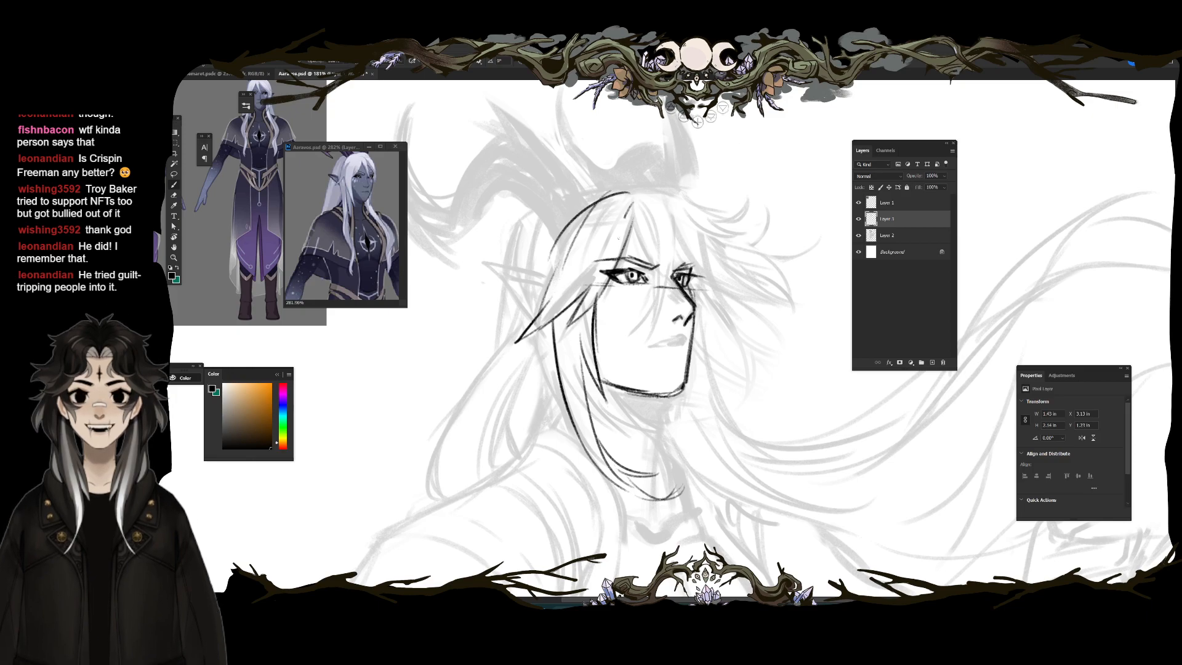
# Step: Draw fringe strands falling over the forehead and nose bridge, with dark accents in the fringe and side hair
pyautogui.moveTo(636, 197); pyautogui.dragTo(656, 269)
pyautogui.moveTo(623, 197)
pyautogui.mouseDown()
pyautogui.moveTo(650, 188)
pyautogui.moveTo(687, 223)
pyautogui.moveTo(641, 330)
pyautogui.mouseUp()
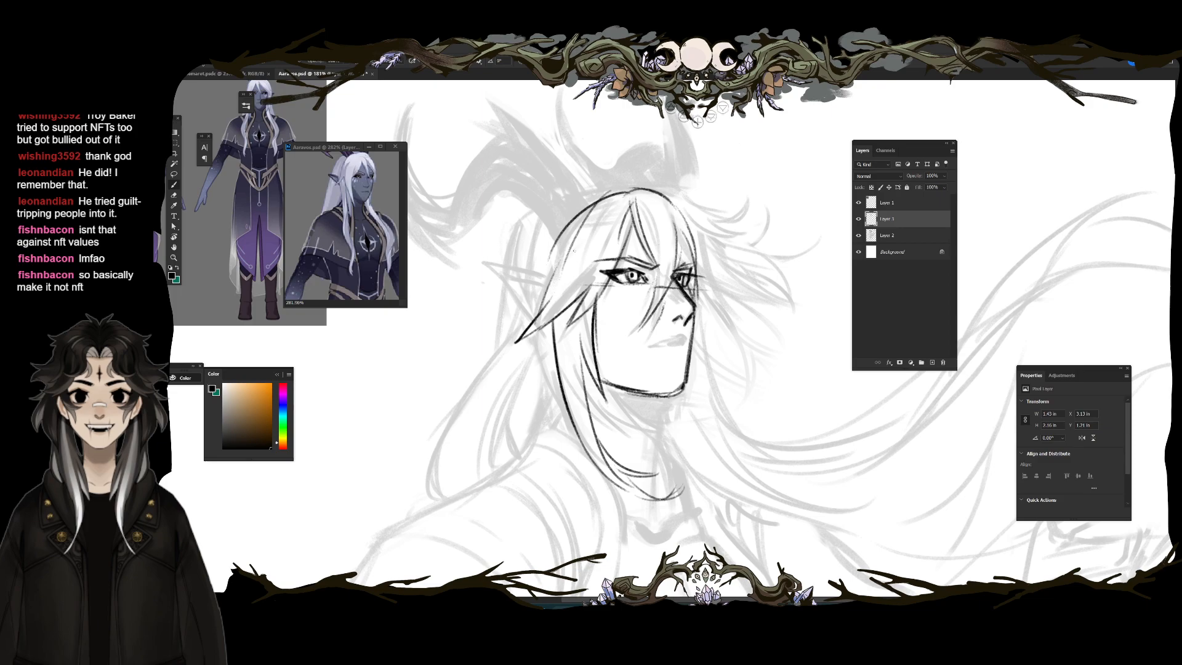
pyautogui.moveTo(644, 207); pyautogui.dragTo(658, 247)
pyautogui.moveTo(572, 267); pyautogui.dragTo(558, 289)
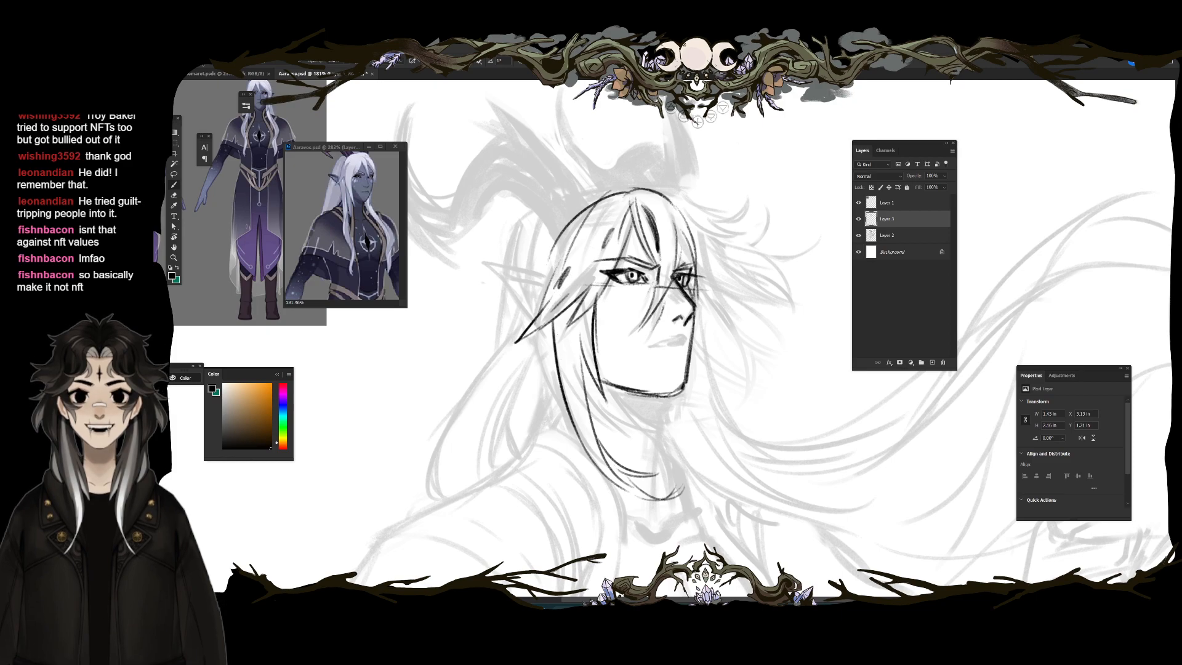
# Step: Add inner strands and dark shading strokes to the long side lock next to the cheek
pyautogui.moveTo(563, 365); pyautogui.dragTo(590, 430)
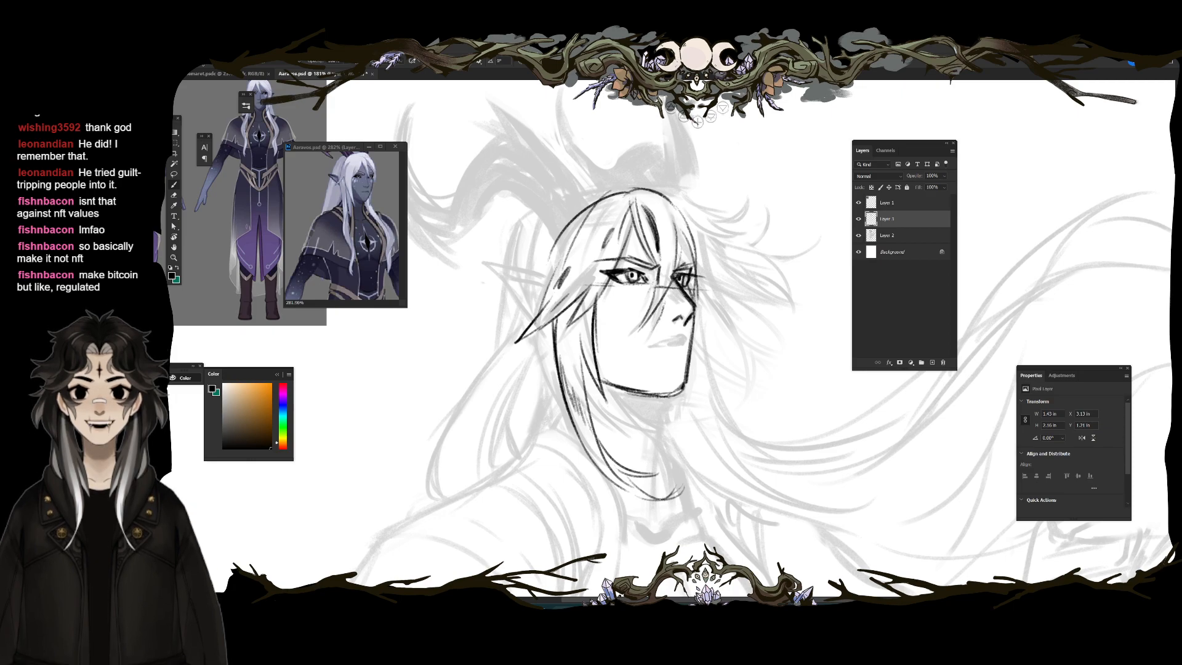
pyautogui.moveTo(584, 293)
pyautogui.mouseDown()
pyautogui.moveTo(556, 320)
pyautogui.moveTo(572, 396)
pyautogui.mouseUp()
pyautogui.moveTo(585, 319)
pyautogui.mouseDown()
pyautogui.moveTo(578, 361)
pyautogui.moveTo(591, 380)
pyautogui.mouseUp()
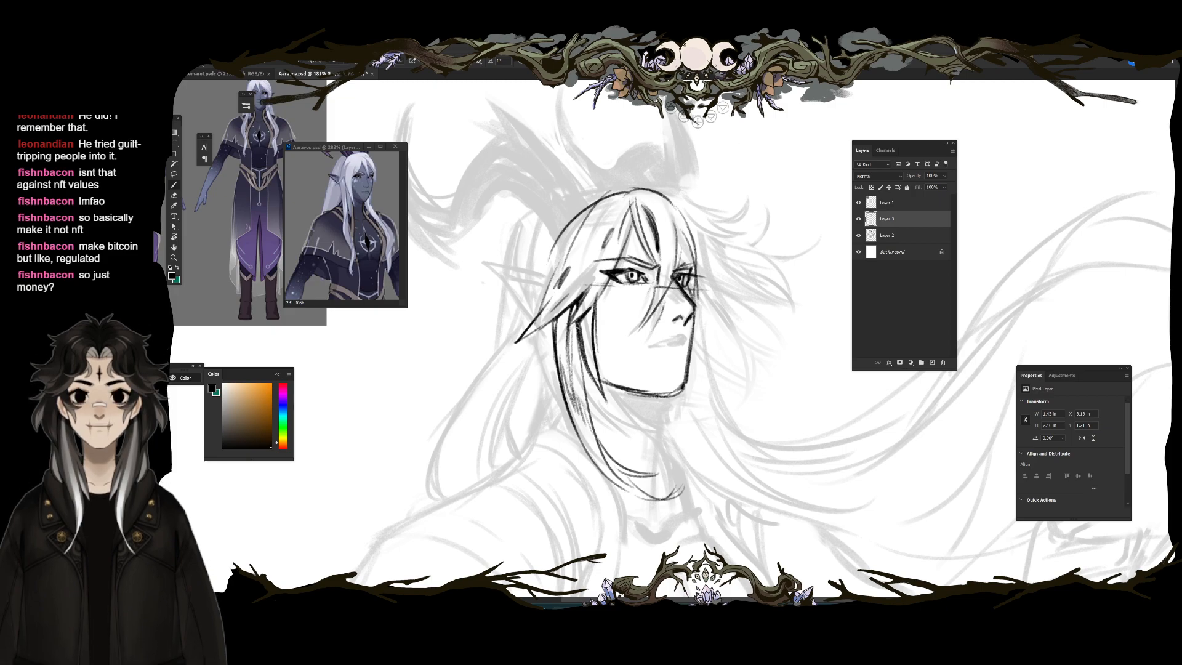
pyautogui.moveTo(579, 340); pyautogui.dragTo(597, 449)
# Step: Reinforce the crown's back contour and add a pointed flyaway tuft behind the head
pyautogui.moveTo(596, 206); pyautogui.dragTo(550, 289)
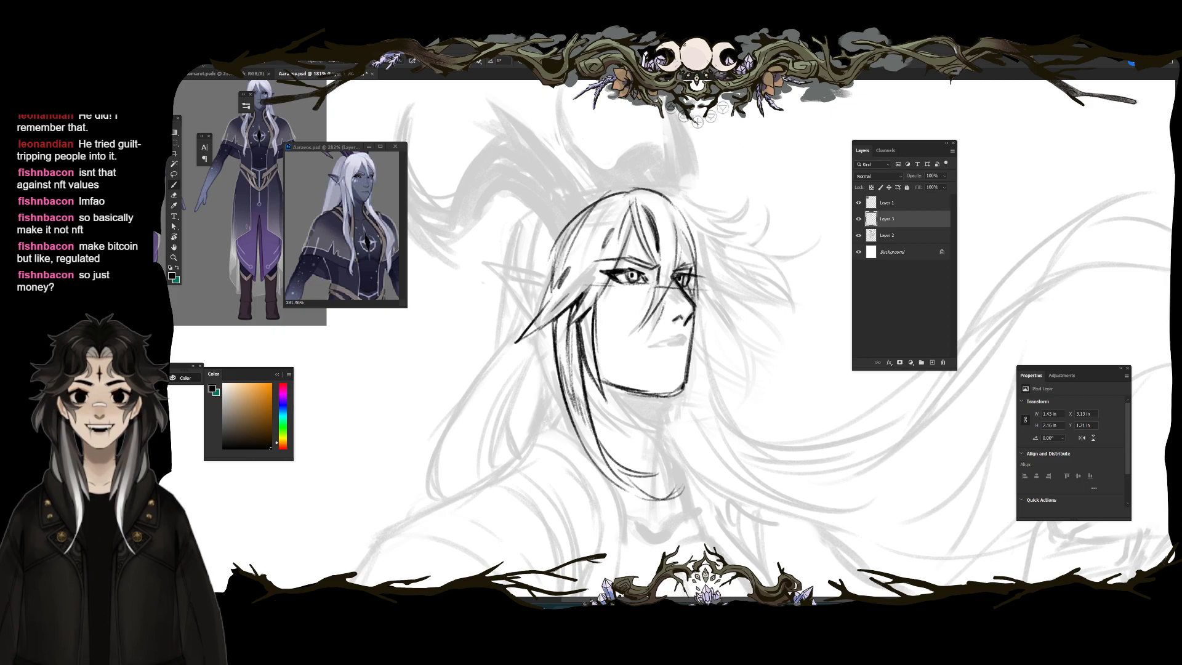
pyautogui.moveTo(620, 188)
pyautogui.mouseDown()
pyautogui.moveTo(584, 194)
pyautogui.moveTo(557, 228)
pyautogui.mouseUp()
pyautogui.moveTo(520, 266); pyautogui.dragTo(543, 240)
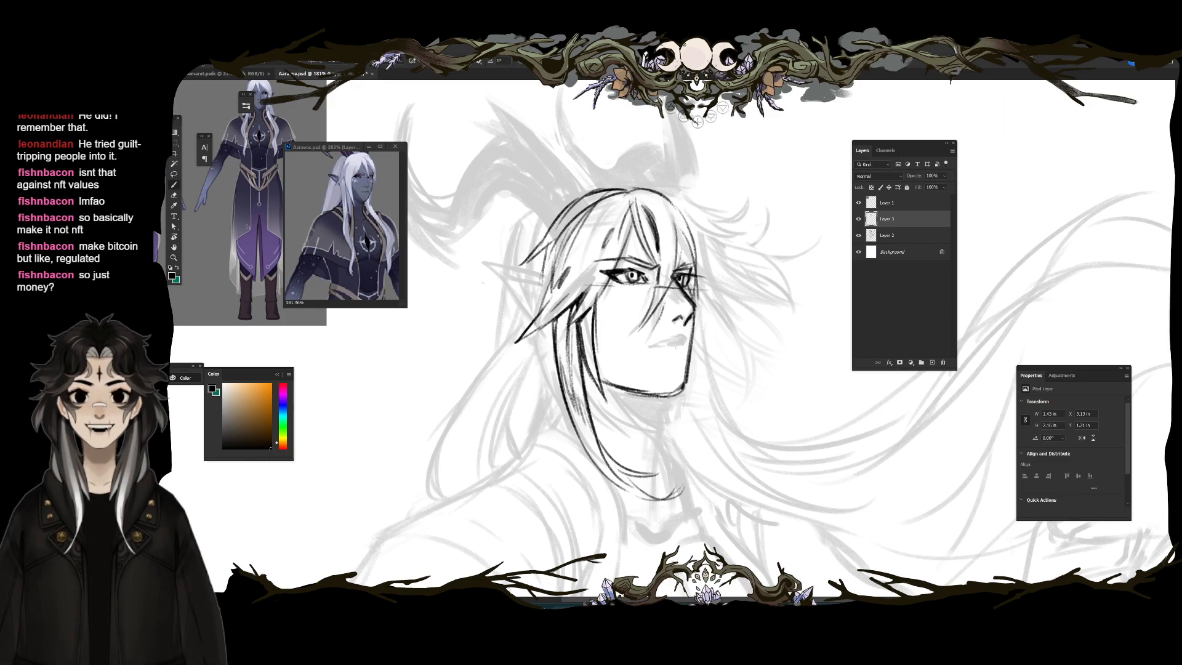
# Step: Erase the excess dark strokes inside the long side lock to lighten it
pyautogui.press('e')
pyautogui.press('b')
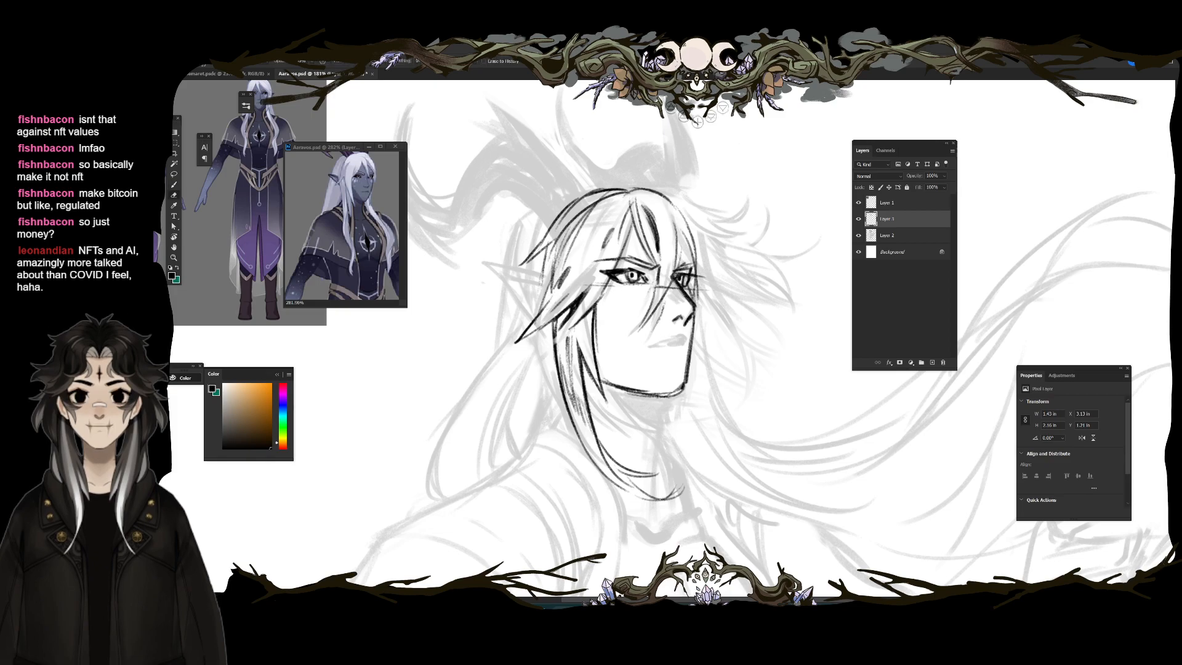
pyautogui.press('e')
pyautogui.moveTo(557, 321); pyautogui.dragTo(571, 454)
pyautogui.press('b')
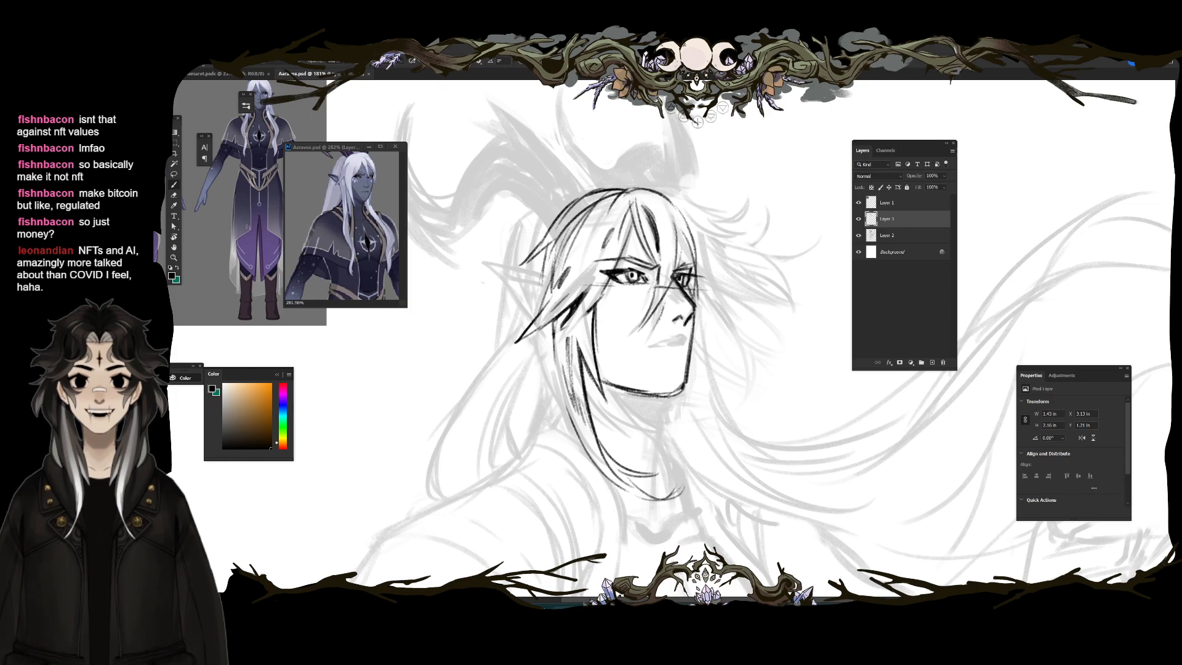
pyautogui.press('e')
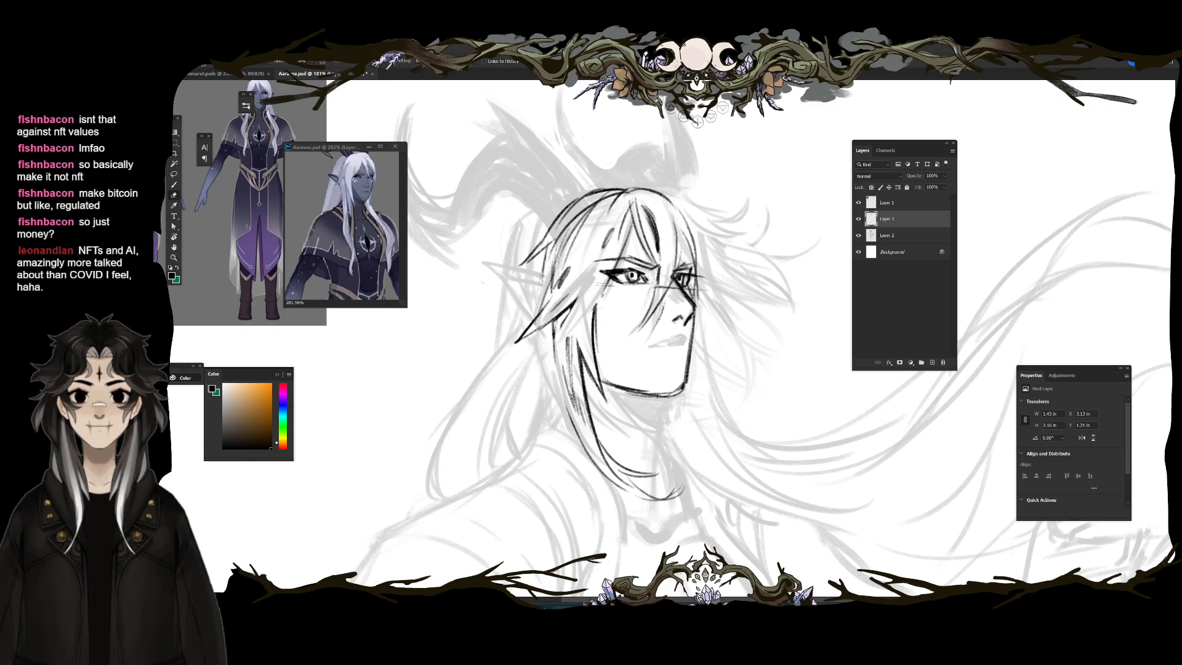
pyautogui.press('b')
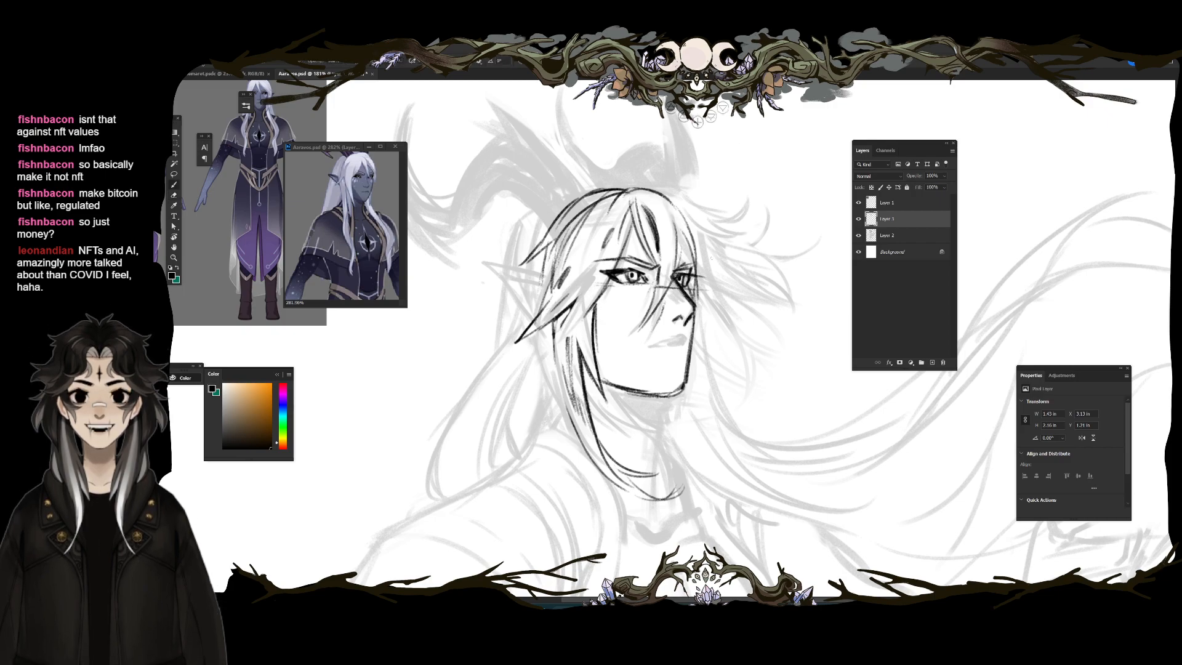
# Step: Draw the far-side hair with an upturned strand at the crown and wavy locks falling past the jaw
pyautogui.moveTo(625, 191)
pyautogui.mouseDown()
pyautogui.moveTo(678, 187)
pyautogui.moveTo(725, 220)
pyautogui.moveTo(744, 211)
pyautogui.mouseUp()
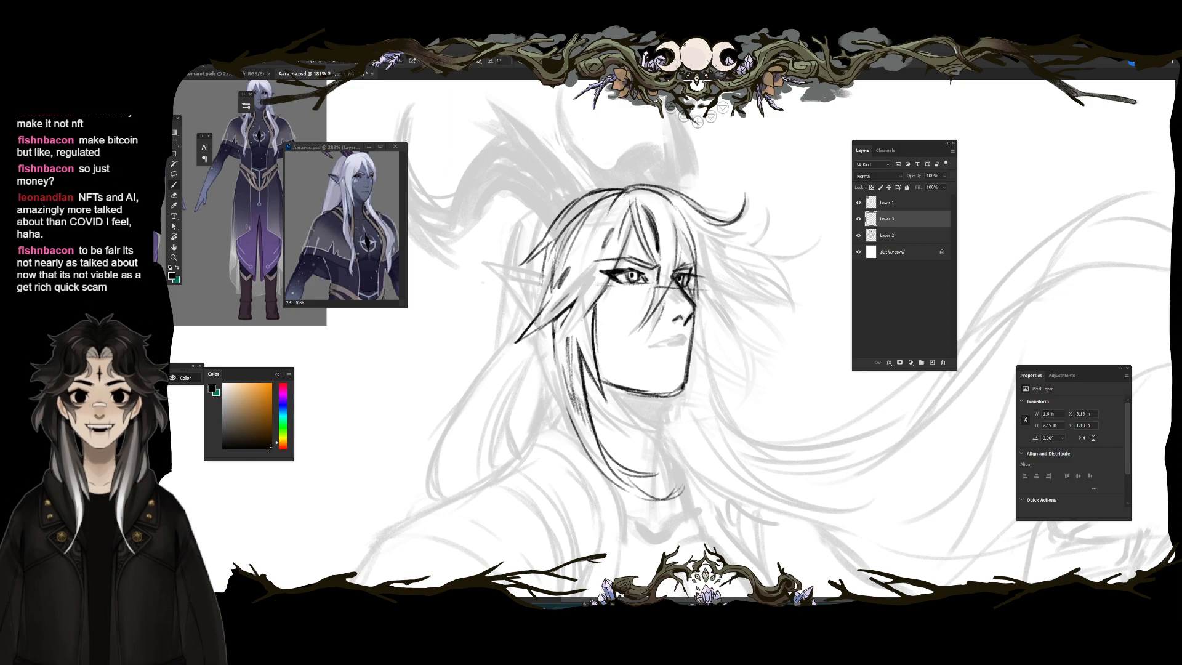
pyautogui.moveTo(718, 290); pyautogui.dragTo(665, 264)
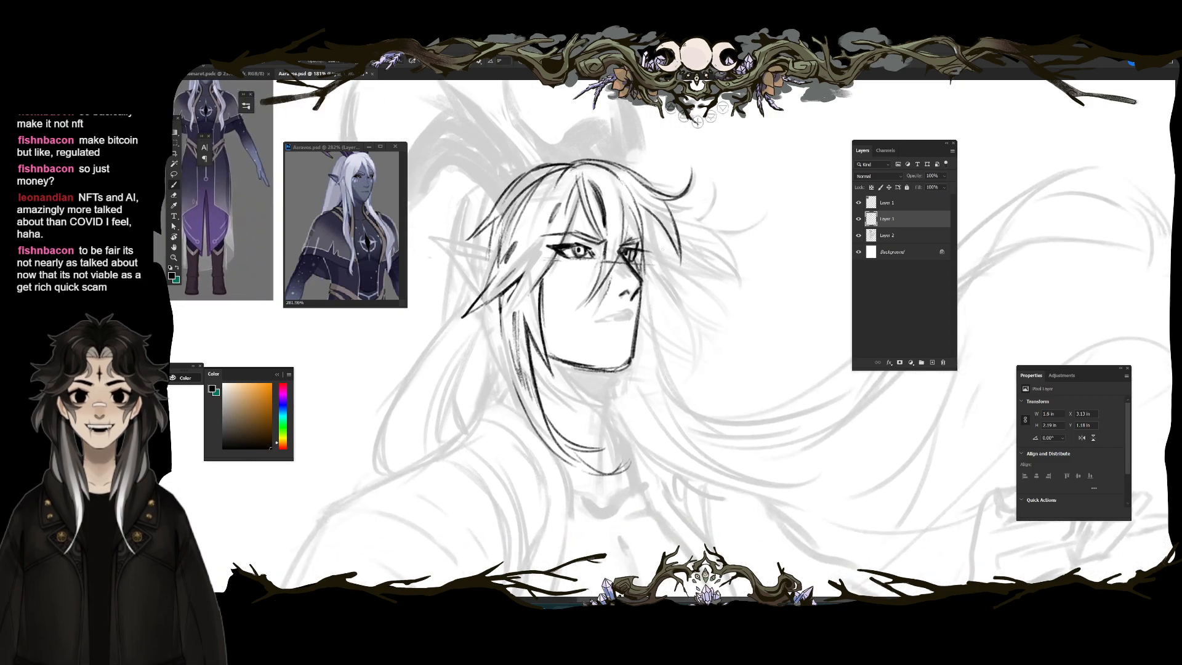
pyautogui.moveTo(656, 214); pyautogui.dragTo(695, 379)
pyautogui.moveTo(645, 311); pyautogui.dragTo(689, 360)
pyautogui.moveTo(642, 267)
pyautogui.mouseDown()
pyautogui.moveTo(661, 331)
pyautogui.moveTo(718, 401)
pyautogui.mouseUp()
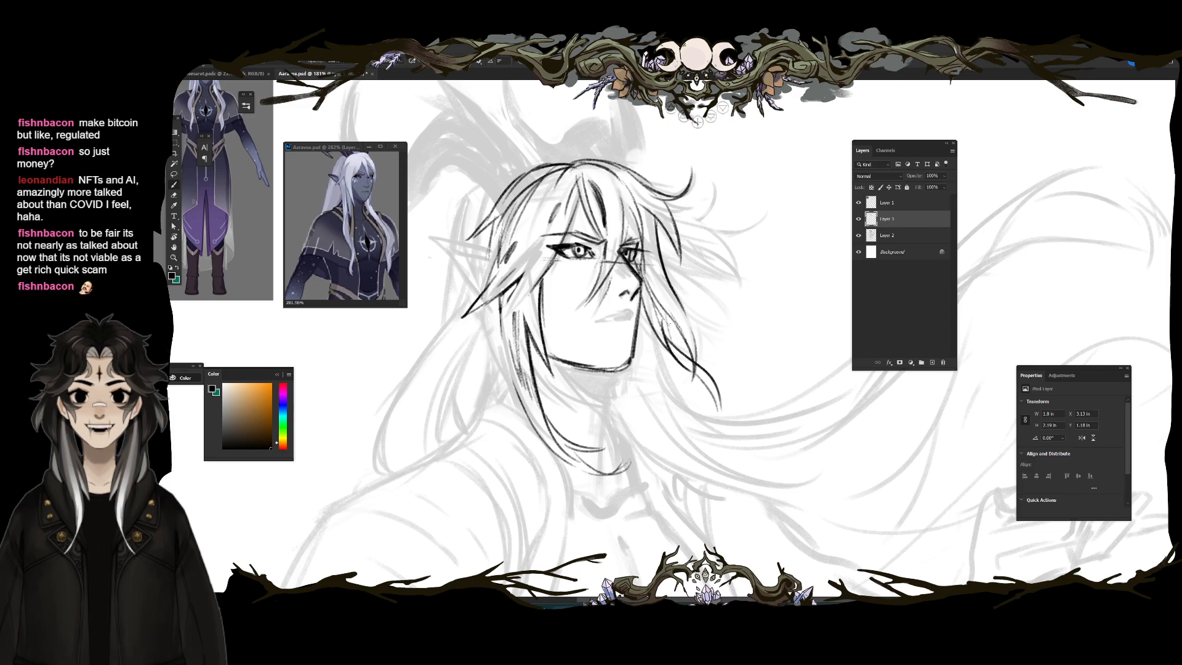
# Step: Add loose strands on top of the crown and a first stroke for the hair behind the head
pyautogui.moveTo(529, 160); pyautogui.dragTo(577, 163)
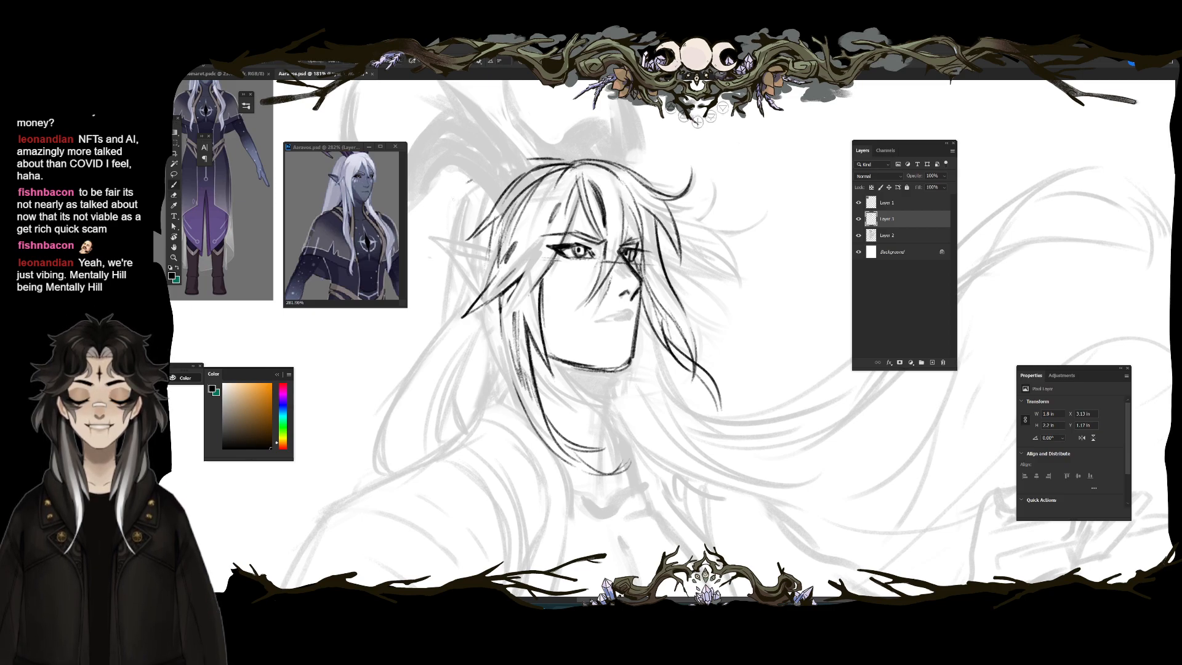
pyautogui.moveTo(471, 180); pyautogui.dragTo(453, 237)
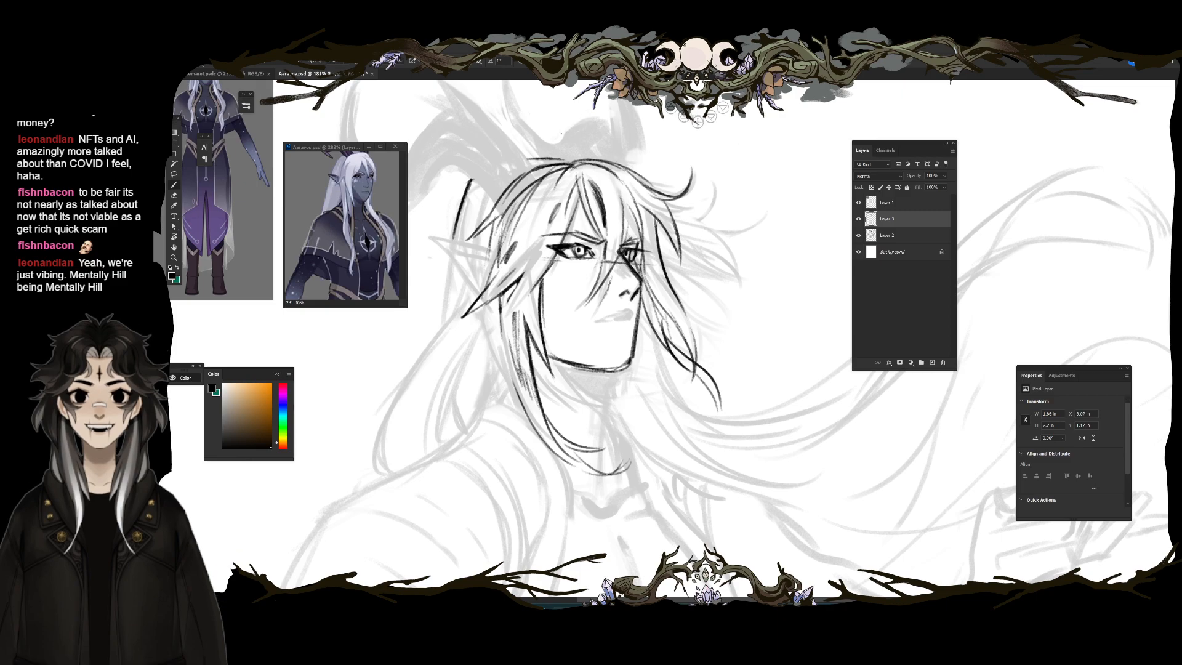
pyautogui.moveTo(556, 152); pyautogui.dragTo(517, 159)
# Step: Clean up the stroke behind the head and draw the long back hair contour flowing down to the shoulder
pyautogui.moveTo(489, 259); pyautogui.dragTo(603, 195)
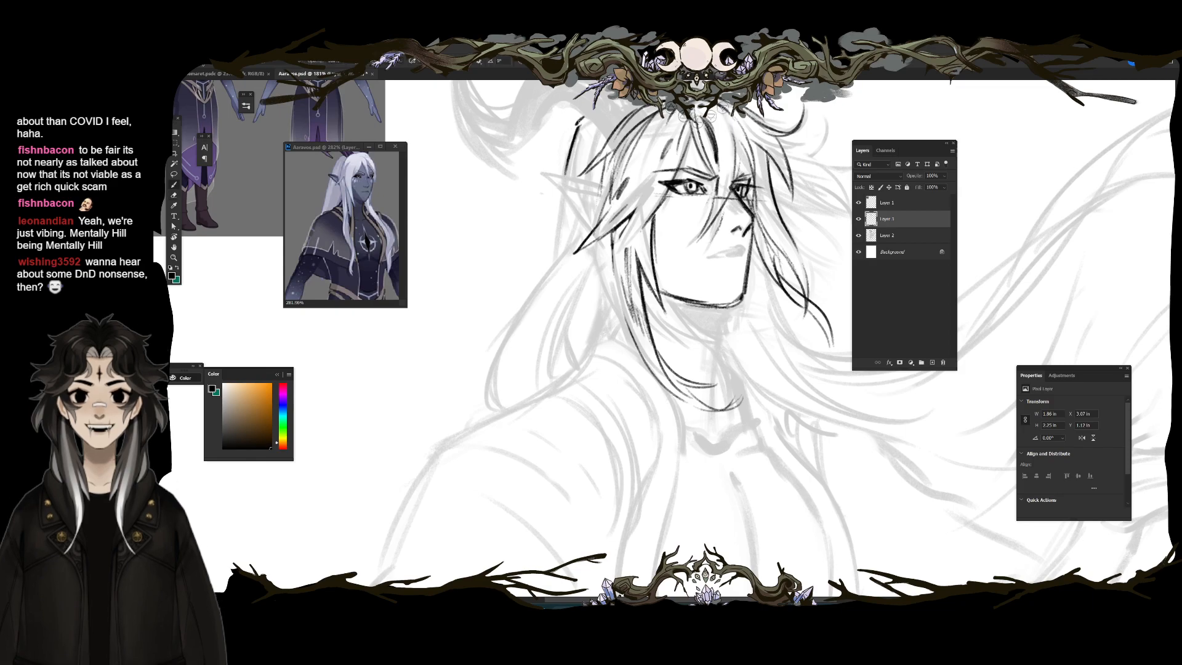
pyautogui.press('e')
pyautogui.moveTo(581, 129)
pyautogui.mouseDown()
pyautogui.moveTo(571, 196)
pyautogui.moveTo(572, 143)
pyautogui.moveTo(560, 170)
pyautogui.mouseUp()
pyautogui.press('b')
pyautogui.moveTo(584, 119); pyautogui.dragTo(572, 161)
pyautogui.moveTo(583, 121); pyautogui.dragTo(554, 278)
pyautogui.moveTo(579, 226); pyautogui.dragTo(537, 307)
pyautogui.moveTo(562, 260)
pyautogui.mouseDown()
pyautogui.moveTo(495, 368)
pyautogui.moveTo(485, 406)
pyautogui.mouseUp()
pyautogui.moveTo(497, 365); pyautogui.dragTo(491, 414)
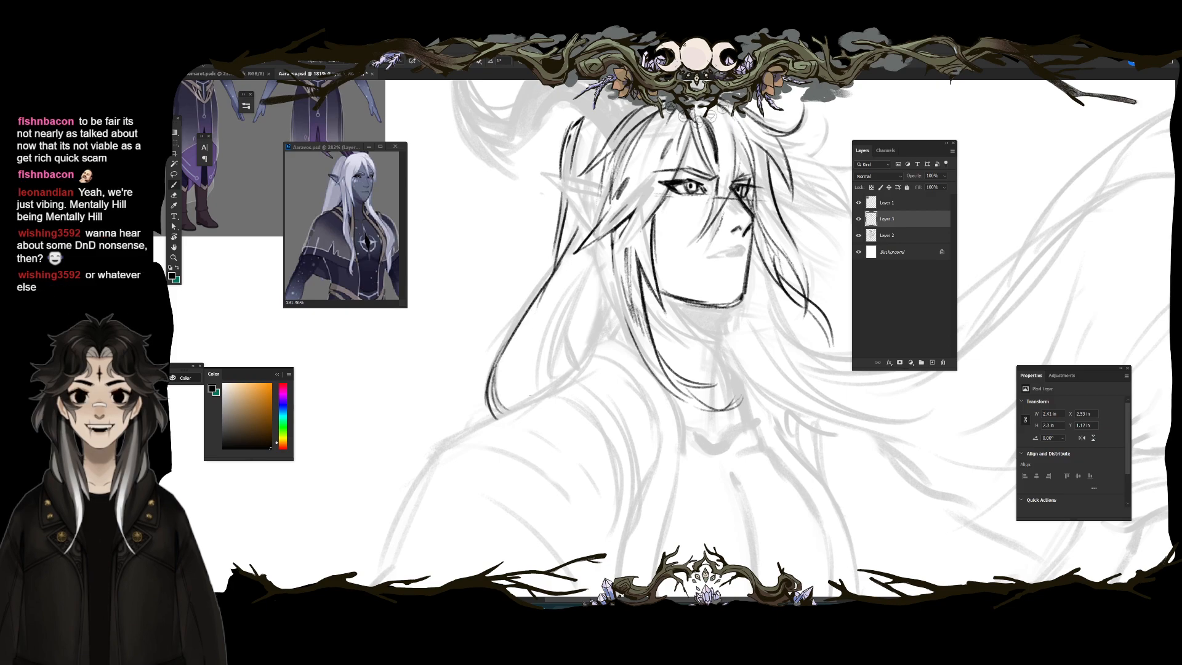
# Step: Add curved inner strands at the lower end of the back hair and draw the neck line under the chin
pyautogui.moveTo(545, 364)
pyautogui.mouseDown()
pyautogui.moveTo(590, 284)
pyautogui.moveTo(562, 336)
pyautogui.moveTo(576, 374)
pyautogui.mouseUp()
pyautogui.moveTo(576, 317); pyautogui.dragTo(555, 365)
pyautogui.moveTo(695, 269)
pyautogui.mouseDown()
pyautogui.moveTo(515, 301)
pyautogui.moveTo(493, 269)
pyautogui.mouseUp()
pyautogui.moveTo(514, 340)
pyautogui.mouseDown()
pyautogui.moveTo(517, 396)
pyautogui.moveTo(705, 321)
pyautogui.mouseUp()
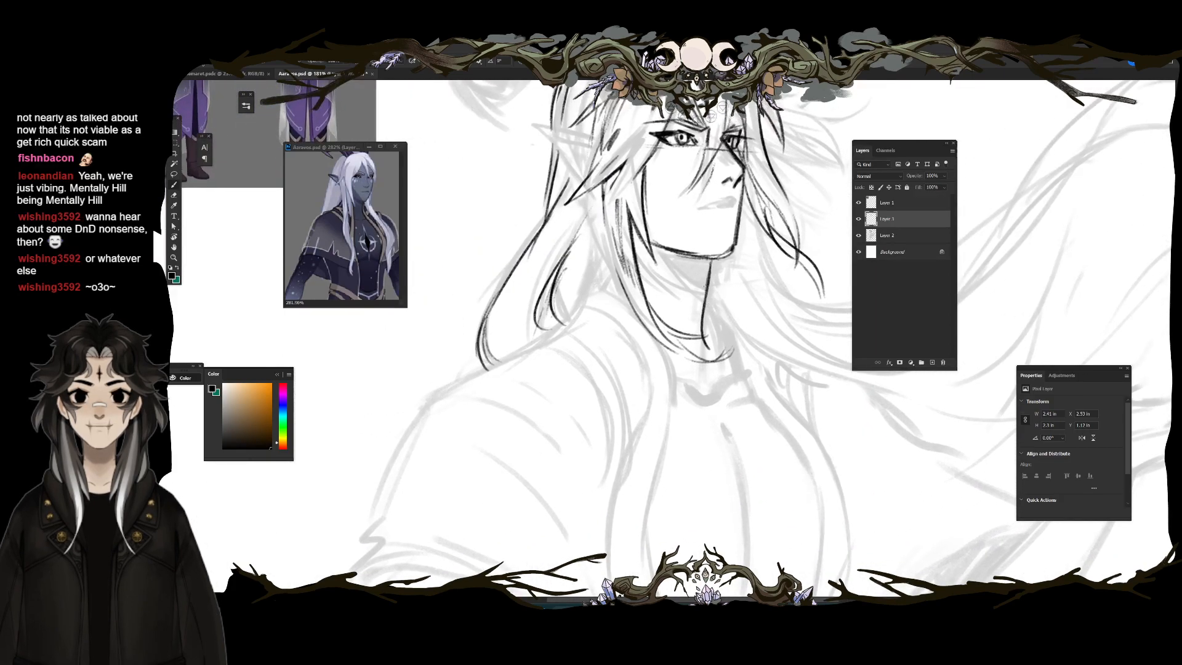
# Step: Darken and refine both eyes, filling in the far eye and the shadow beside the nose bridge
pyautogui.moveTo(673, 298); pyautogui.dragTo(486, 311)
pyautogui.moveTo(496, 268); pyautogui.dragTo(591, 268)
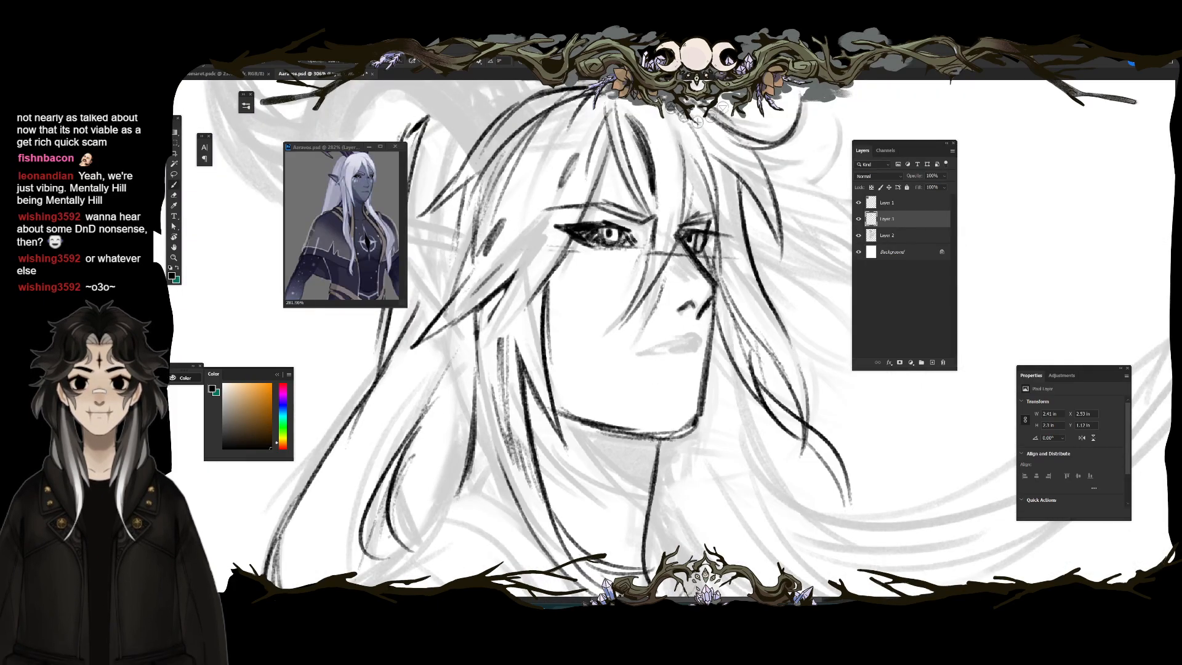
pyautogui.press('e')
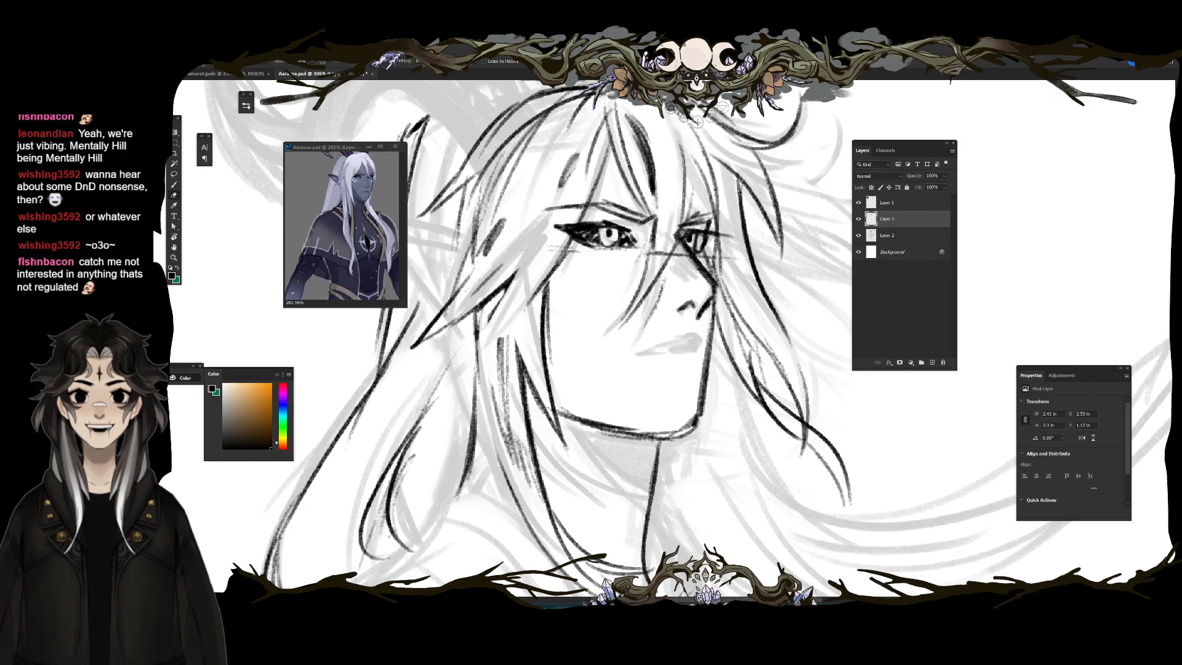
pyautogui.press('b')
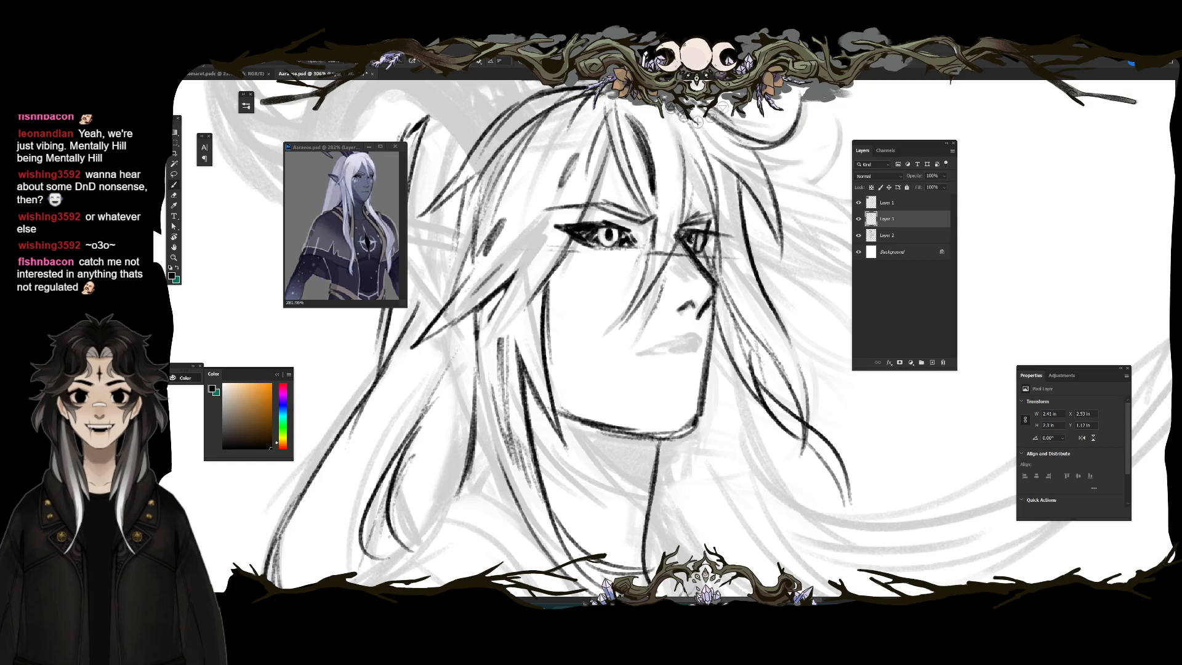
pyautogui.moveTo(697, 239); pyautogui.dragTo(697, 247)
pyautogui.moveTo(604, 230); pyautogui.dragTo(614, 233)
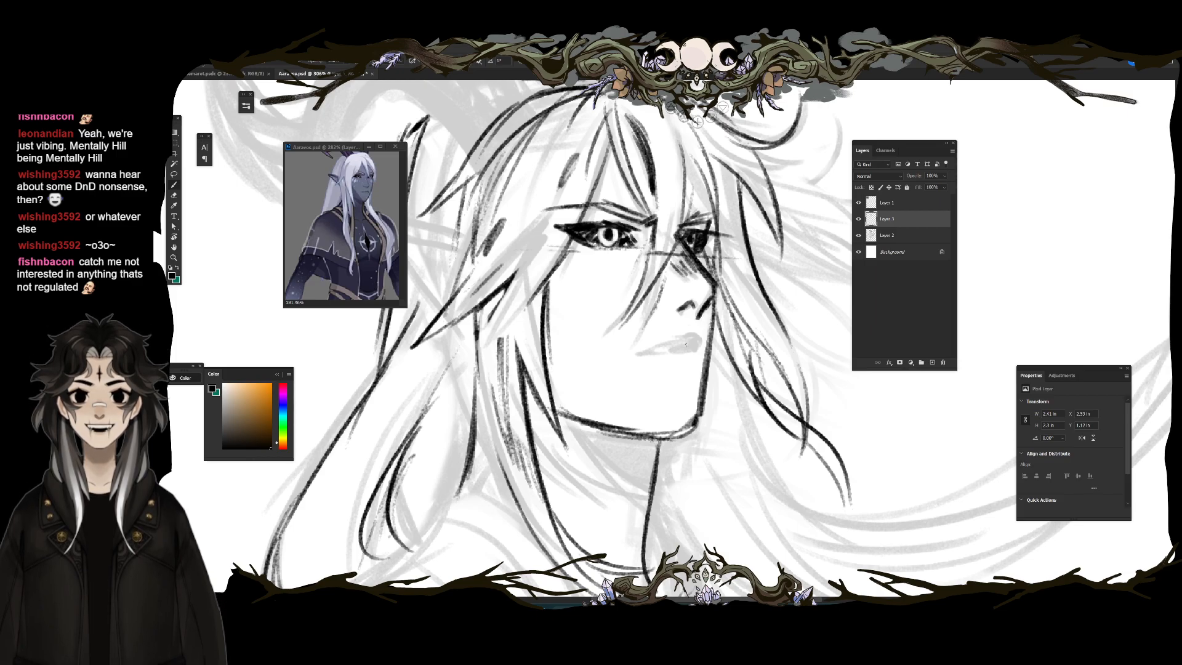
# Step: Outline the slightly open mouth over the rough lips and add a short shadow line below the lower lip
pyautogui.moveTo(653, 352)
pyautogui.mouseDown()
pyautogui.moveTo(697, 342)
pyautogui.moveTo(680, 346)
pyautogui.mouseUp()
pyautogui.press('e')
pyautogui.press('b')
pyautogui.moveTo(638, 352)
pyautogui.mouseDown()
pyautogui.moveTo(696, 343)
pyautogui.moveTo(653, 349)
pyautogui.moveTo(687, 354)
pyautogui.moveTo(681, 374)
pyautogui.mouseUp()
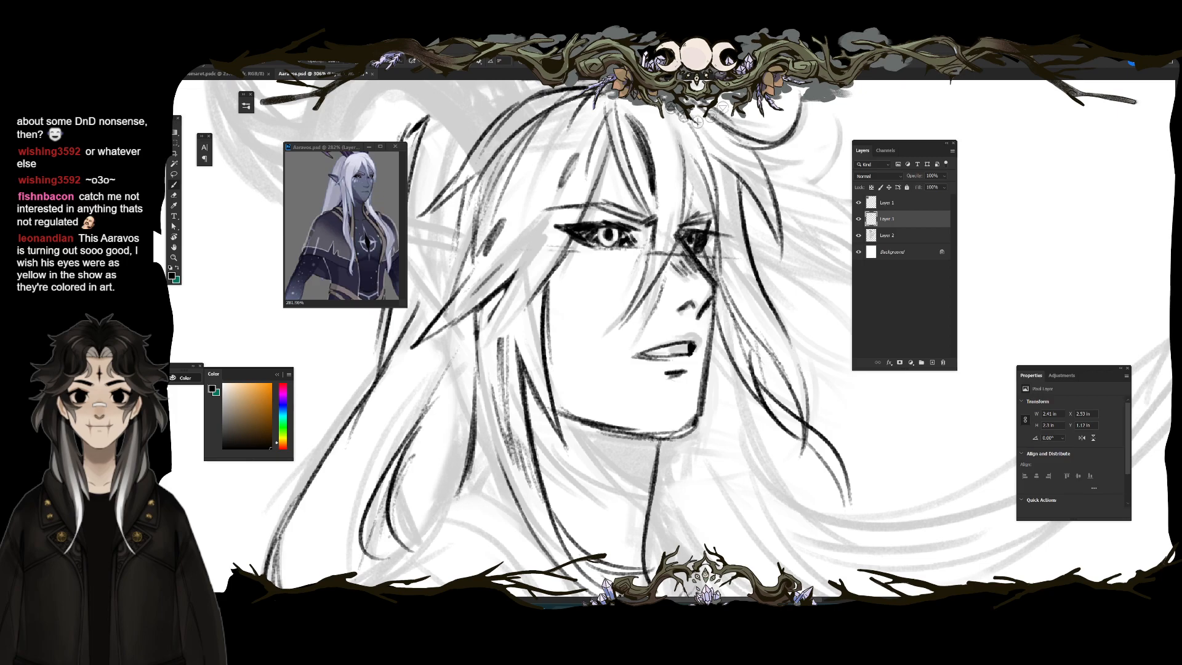
# Step: Outline the straight front prong of the near horn from its tip down to the hairline
pyautogui.scroll(-5, 730, 343)
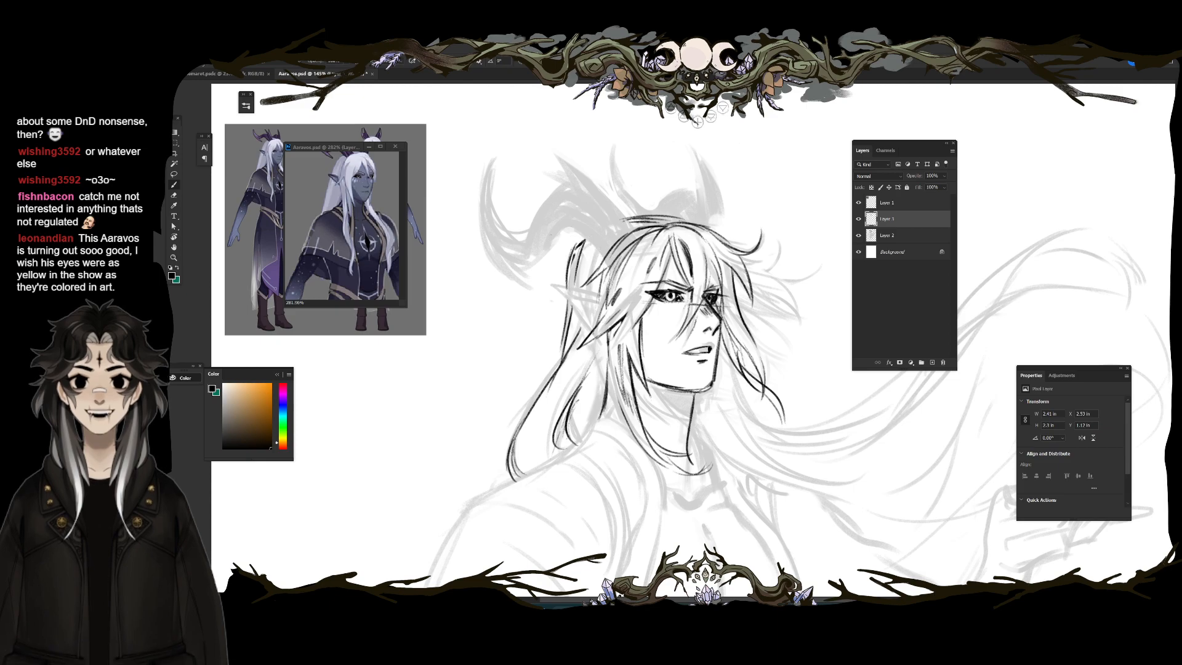
pyautogui.moveTo(553, 149); pyautogui.dragTo(581, 198)
pyautogui.moveTo(553, 149); pyautogui.dragTo(635, 238)
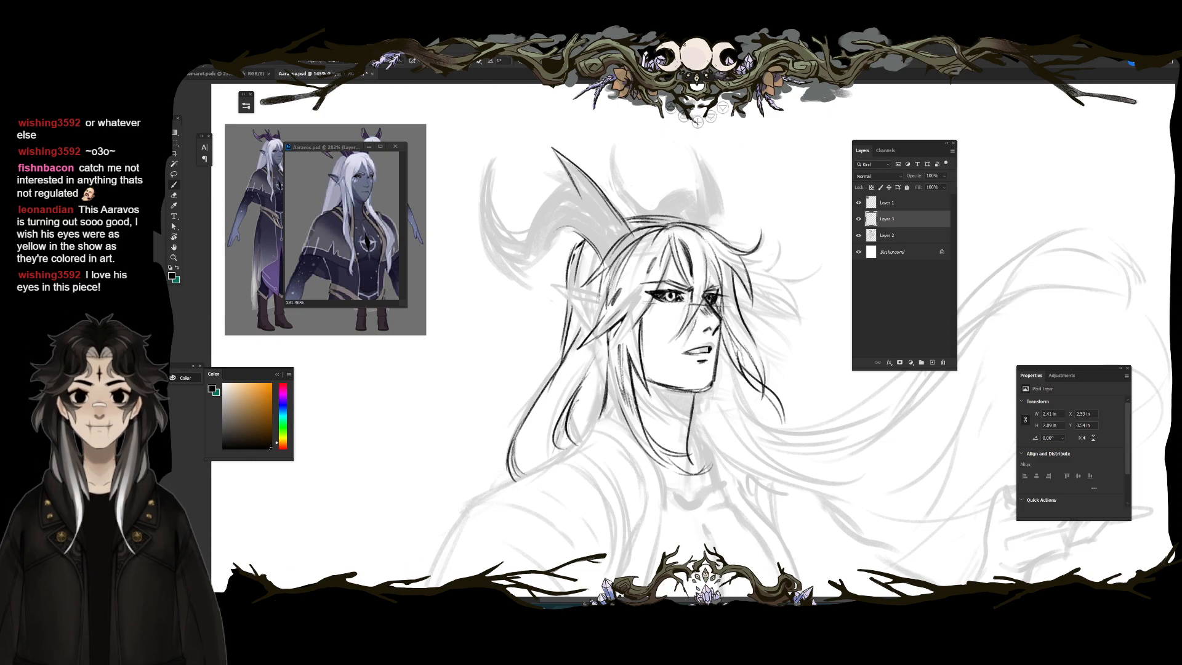
pyautogui.moveTo(584, 205); pyautogui.dragTo(590, 225)
# Step: Draw the near horn's curved rear branch with its tall outer prong and lower tip, redoing the unsatisfactory strokes
pyautogui.moveTo(578, 184)
pyautogui.mouseDown()
pyautogui.moveTo(551, 191)
pyautogui.moveTo(534, 232)
pyautogui.moveTo(506, 247)
pyautogui.mouseUp()
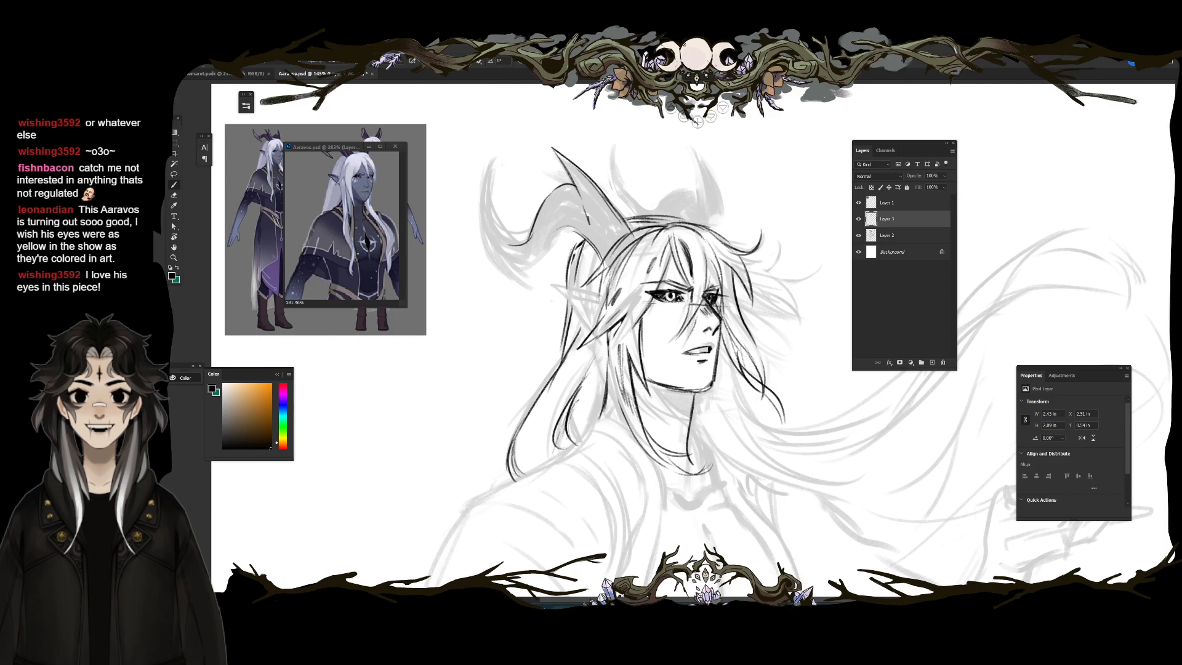
pyautogui.moveTo(502, 149); pyautogui.dragTo(493, 165)
pyautogui.hotkey('ctrl', 'z')
pyautogui.hotkey('ctrl', 'z')
pyautogui.moveTo(506, 252)
pyautogui.mouseDown()
pyautogui.moveTo(477, 181)
pyautogui.moveTo(523, 288)
pyautogui.mouseUp()
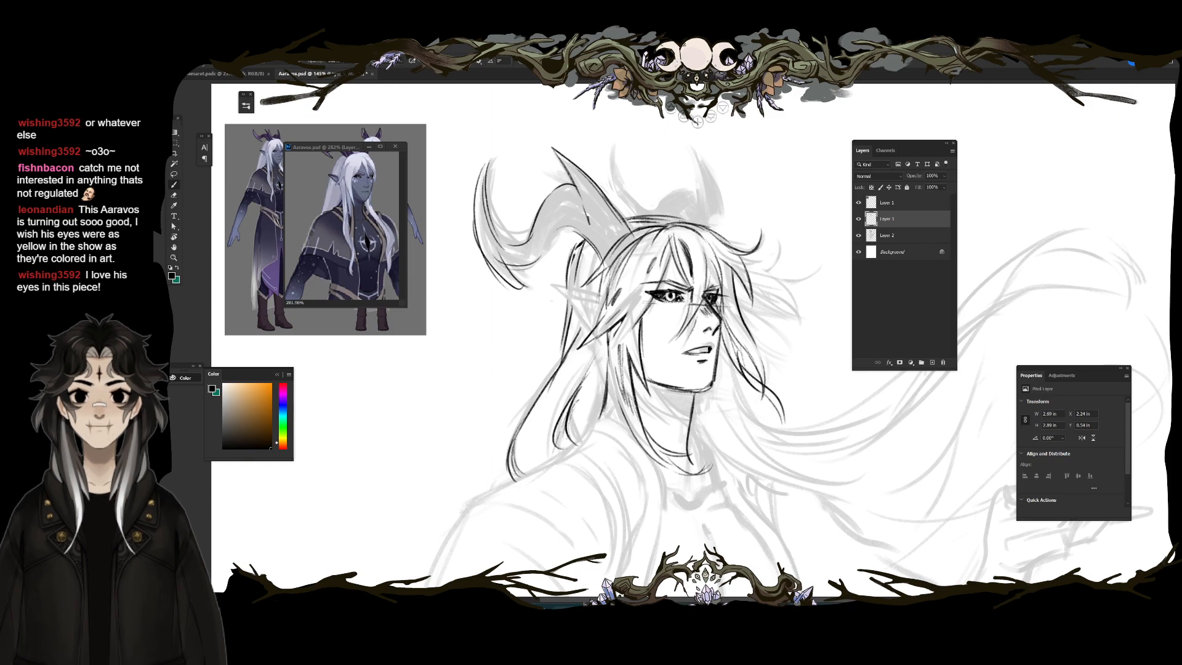
# Step: Clean up the rear branch's lower tip and draw the remaining underside and inner contours of the near horn
pyautogui.press('e')
pyautogui.moveTo(514, 286); pyautogui.dragTo(528, 281)
pyautogui.press('b')
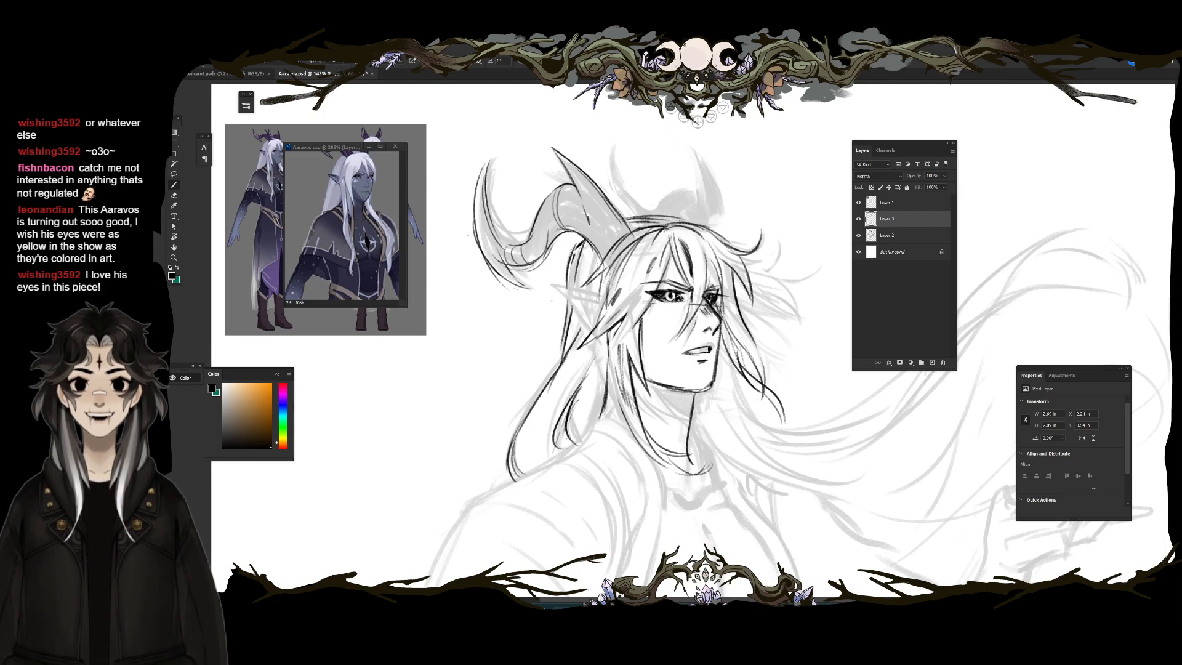
pyautogui.moveTo(494, 233); pyautogui.dragTo(526, 241)
pyautogui.press('e')
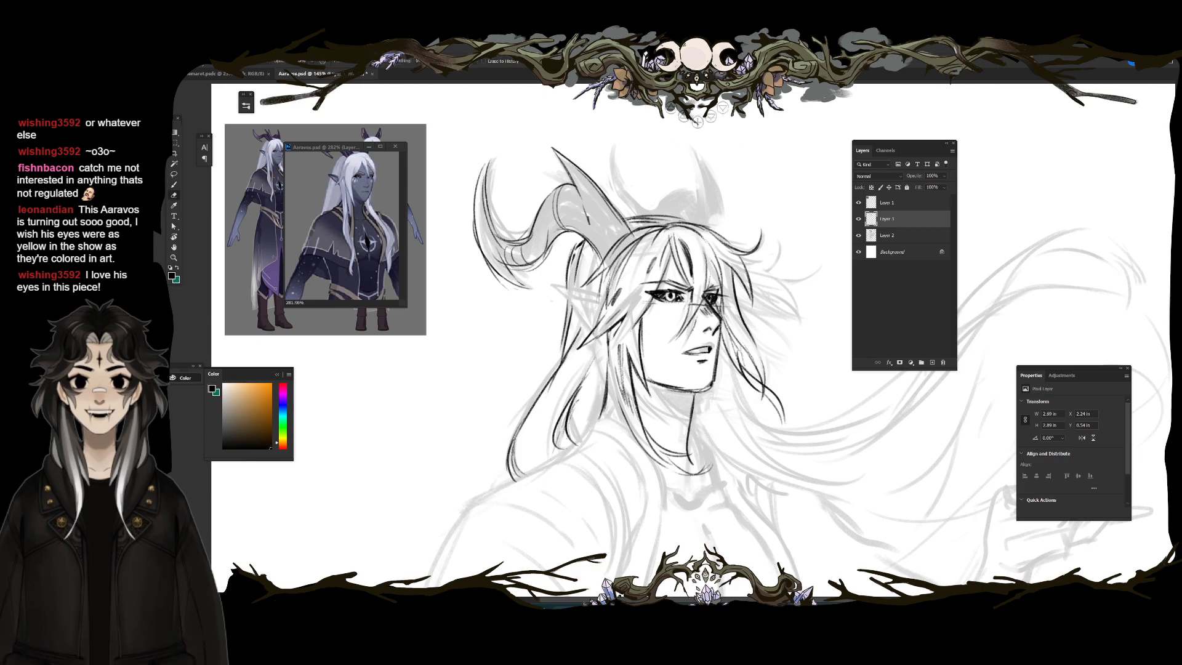
pyautogui.press('b')
pyautogui.moveTo(533, 217); pyautogui.dragTo(506, 244)
pyautogui.moveTo(498, 143)
pyautogui.mouseDown()
pyautogui.moveTo(476, 200)
pyautogui.moveTo(465, 154)
pyautogui.mouseUp()
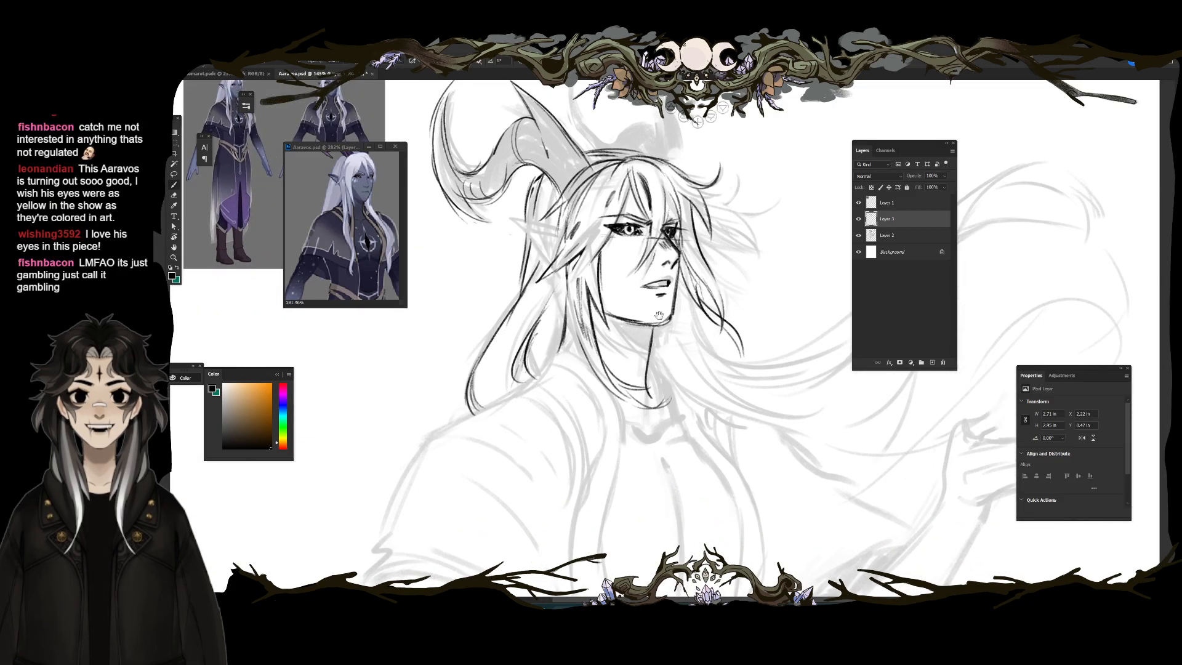
# Step: Outline the long pointed near ear over the rough sketch, just behind the hair framing the face
pyautogui.scroll(2, 652, 314)
pyautogui.moveTo(522, 206)
pyautogui.mouseDown()
pyautogui.moveTo(547, 216)
pyautogui.moveTo(533, 236)
pyautogui.mouseUp()
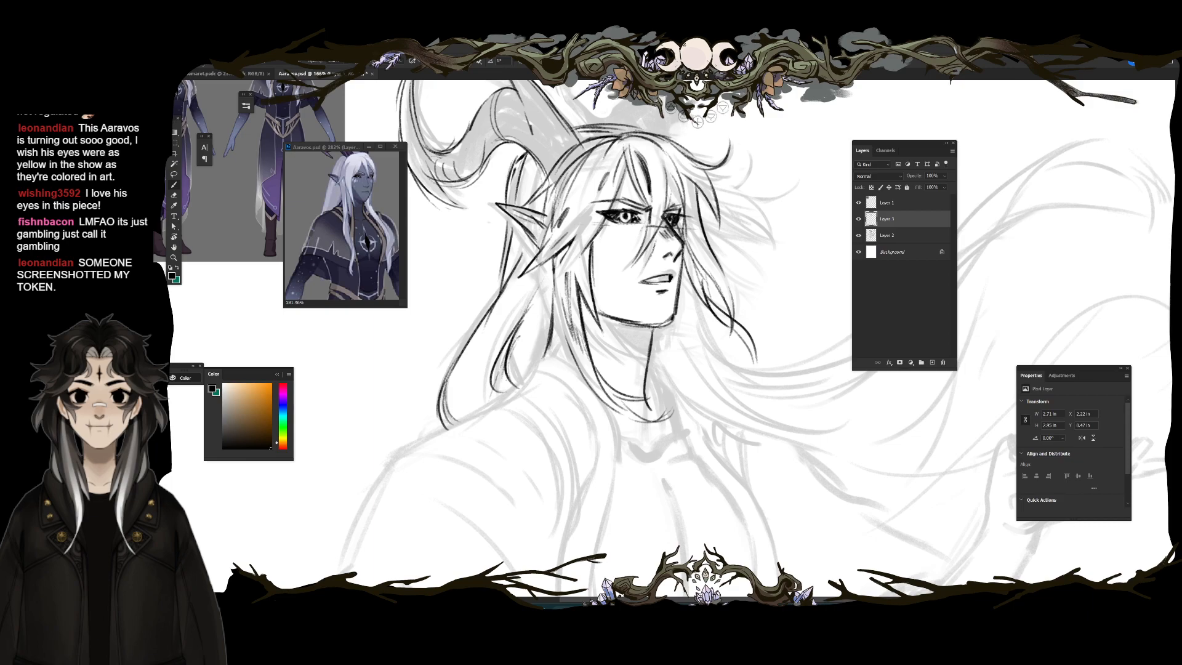
pyautogui.press('e')
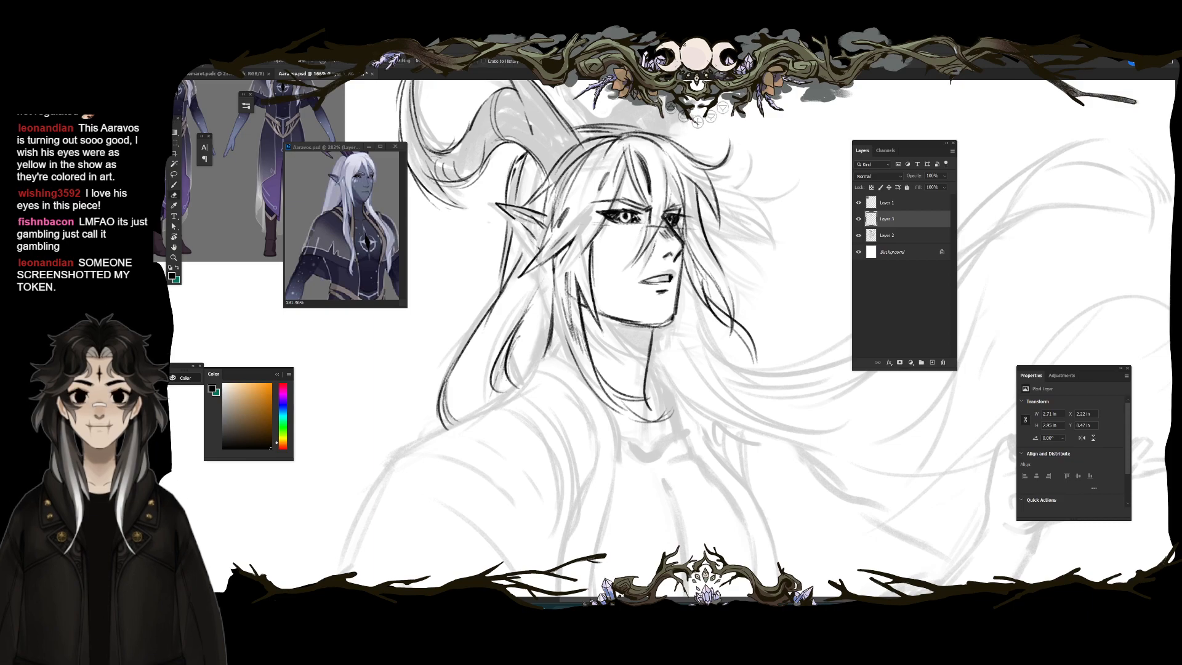
pyautogui.press('b')
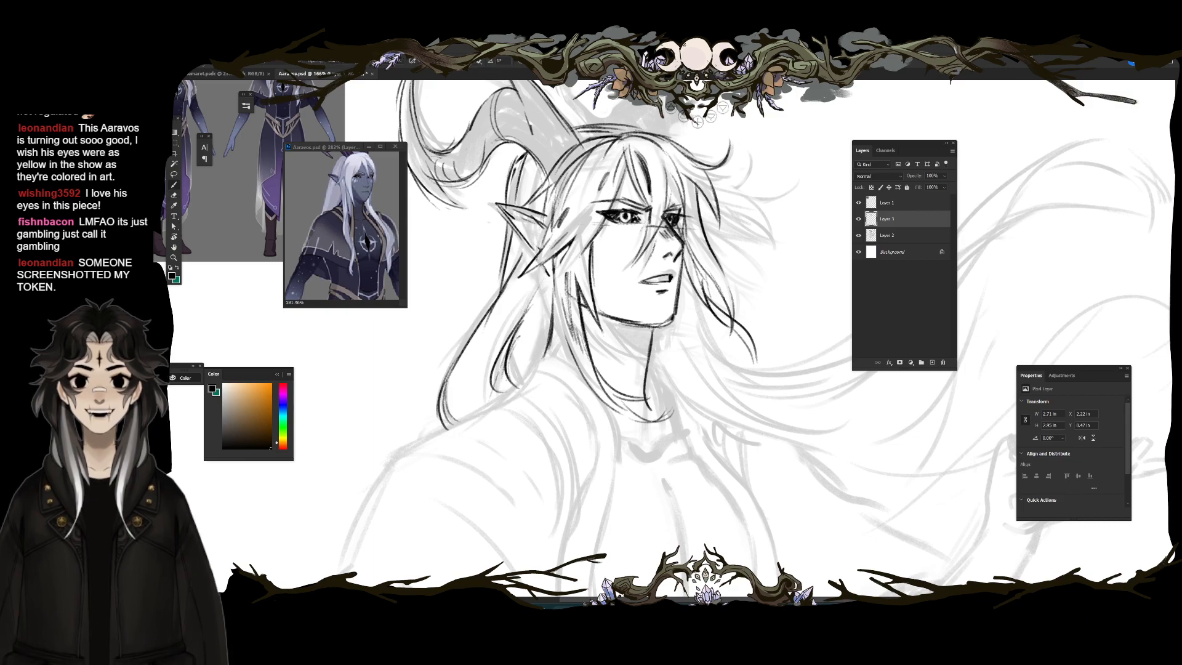
# Step: Outline the far horn behind the head, with its two upright curved prongs and the arc joining them
pyautogui.scroll(-7, 708, 345)
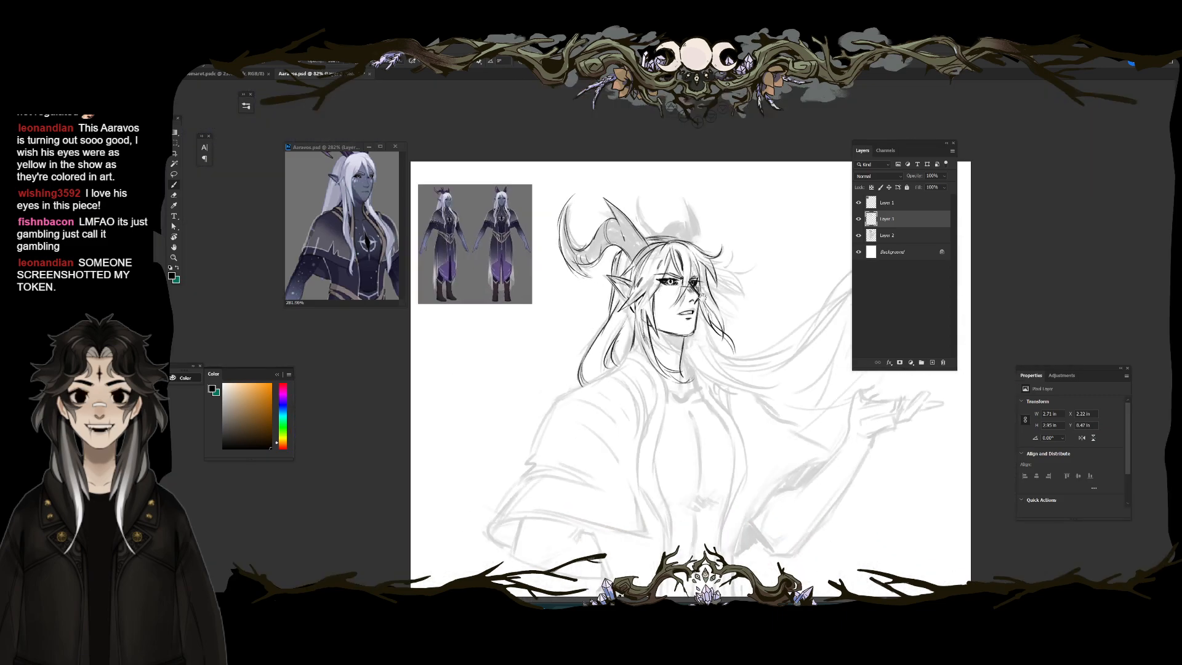
pyautogui.scroll(3, 695, 340)
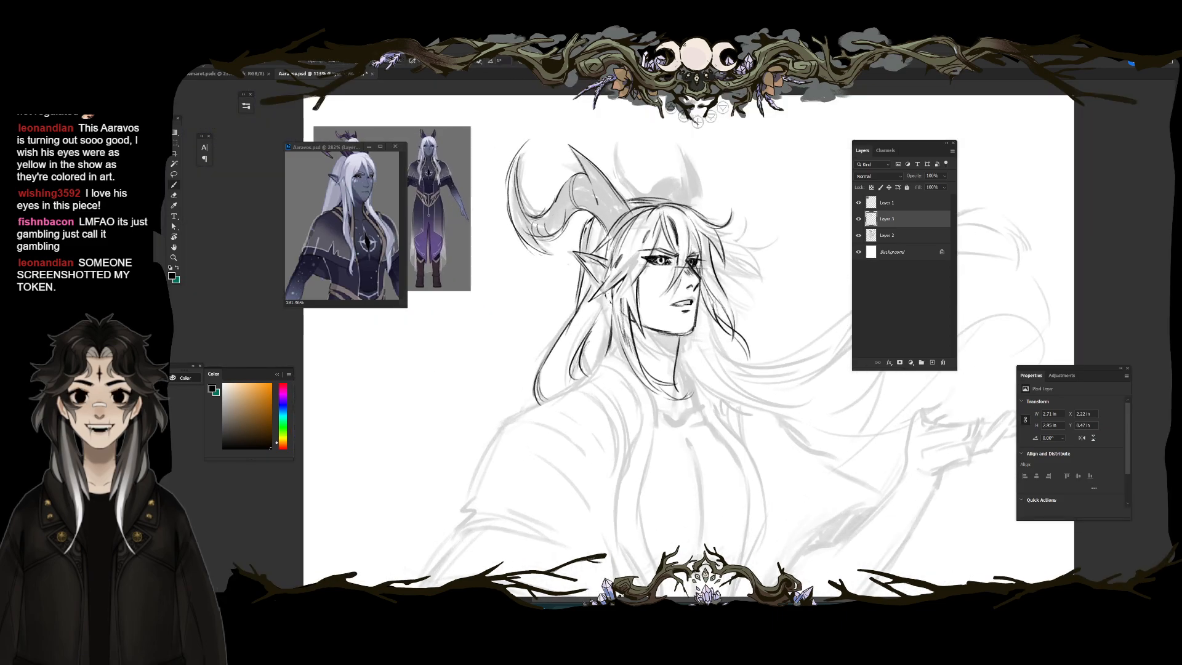
pyautogui.moveTo(766, 251); pyautogui.dragTo(705, 201)
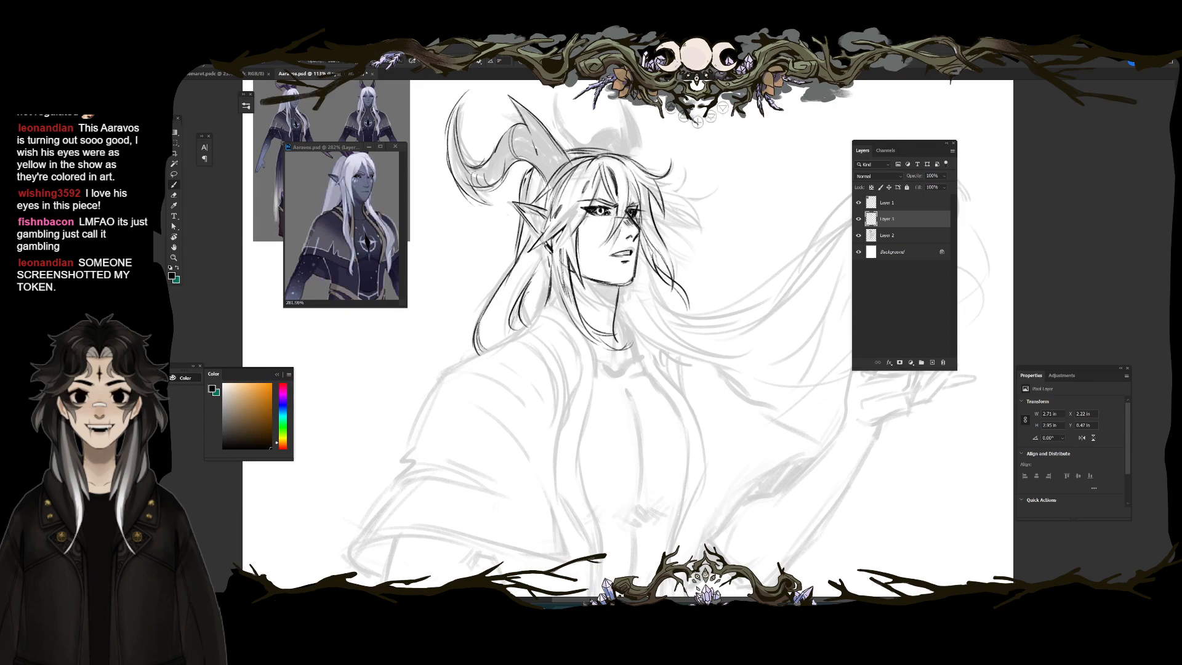
pyautogui.moveTo(520, 302); pyautogui.dragTo(512, 319)
pyautogui.moveTo(605, 246); pyautogui.dragTo(596, 333)
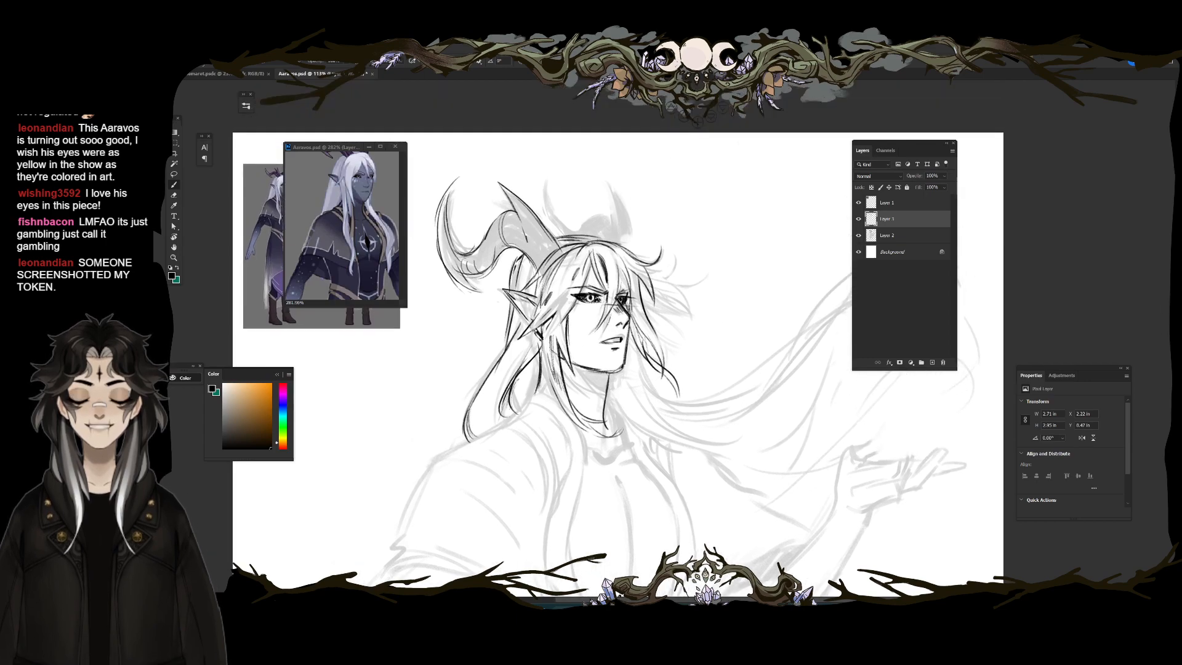
pyautogui.moveTo(548, 178)
pyautogui.mouseDown()
pyautogui.moveTo(558, 233)
pyautogui.moveTo(560, 217)
pyautogui.moveTo(614, 212)
pyautogui.moveTo(632, 249)
pyautogui.mouseUp()
pyautogui.moveTo(619, 187); pyautogui.dragTo(633, 253)
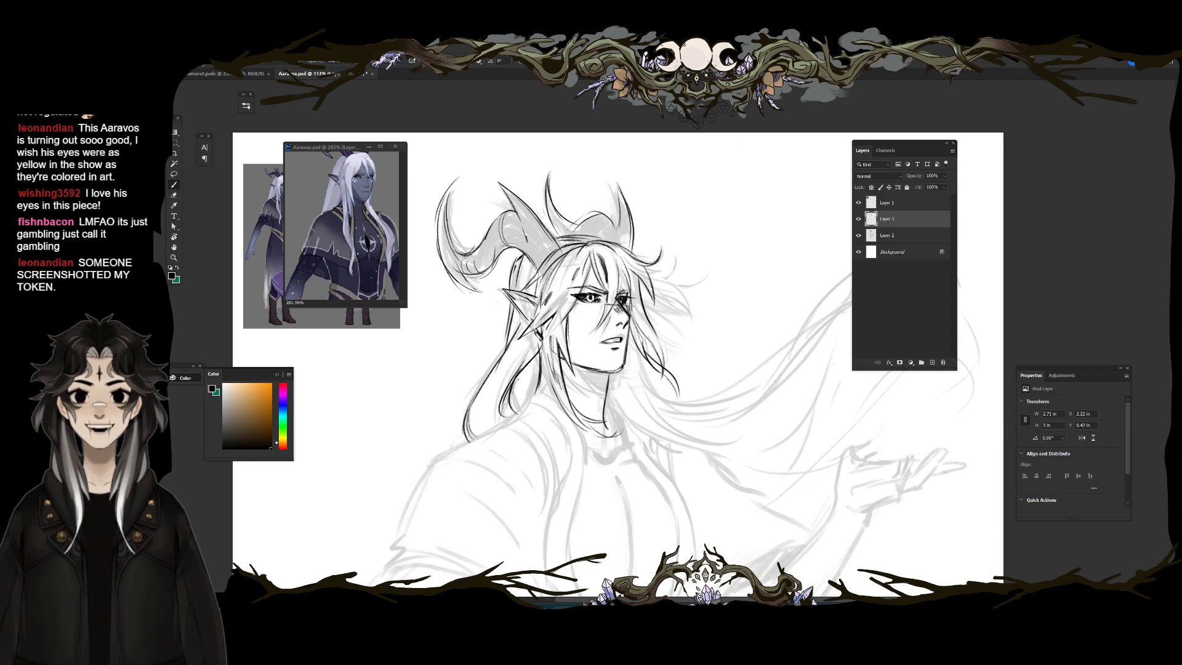
# Step: Enlarge and reframe the character reference picture on the head and horns
pyautogui.moveTo(438, 223); pyautogui.dragTo(479, 308)
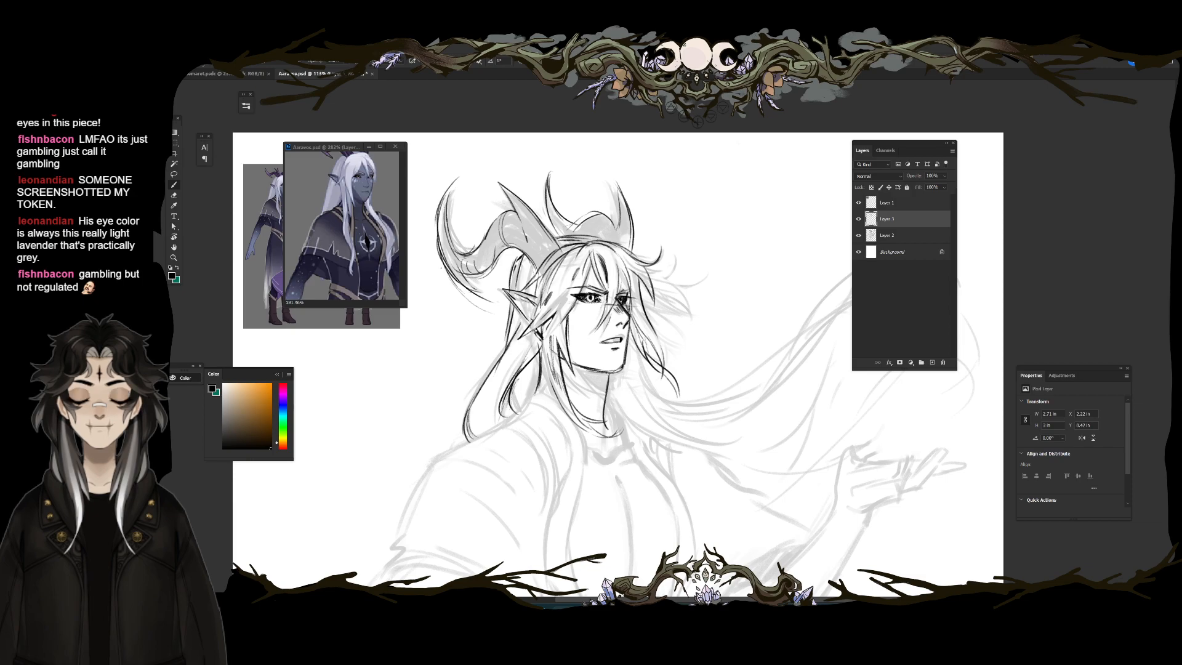
pyautogui.click(354, 179)
pyautogui.moveTo(353, 178); pyautogui.dragTo(322, 235)
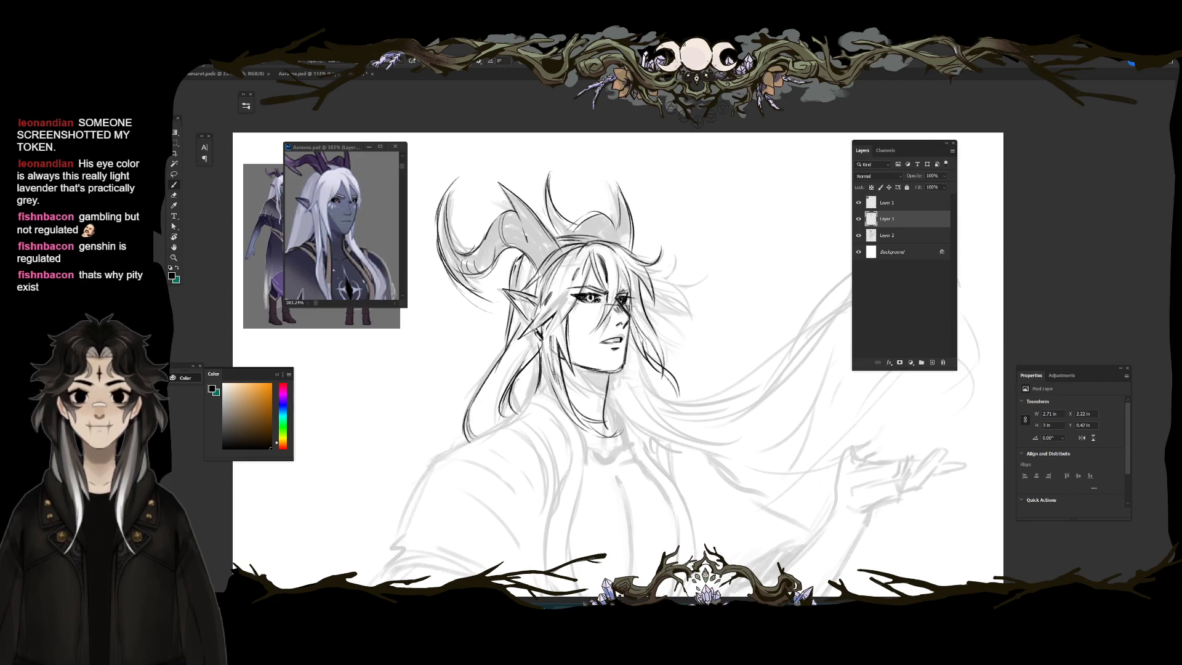
# Step: Bring up The Dragon Prince tweet in the browser over the canvas and enlarge its character group artwork
pyautogui.moveTo(156, 161); pyautogui.dragTo(764, 123)
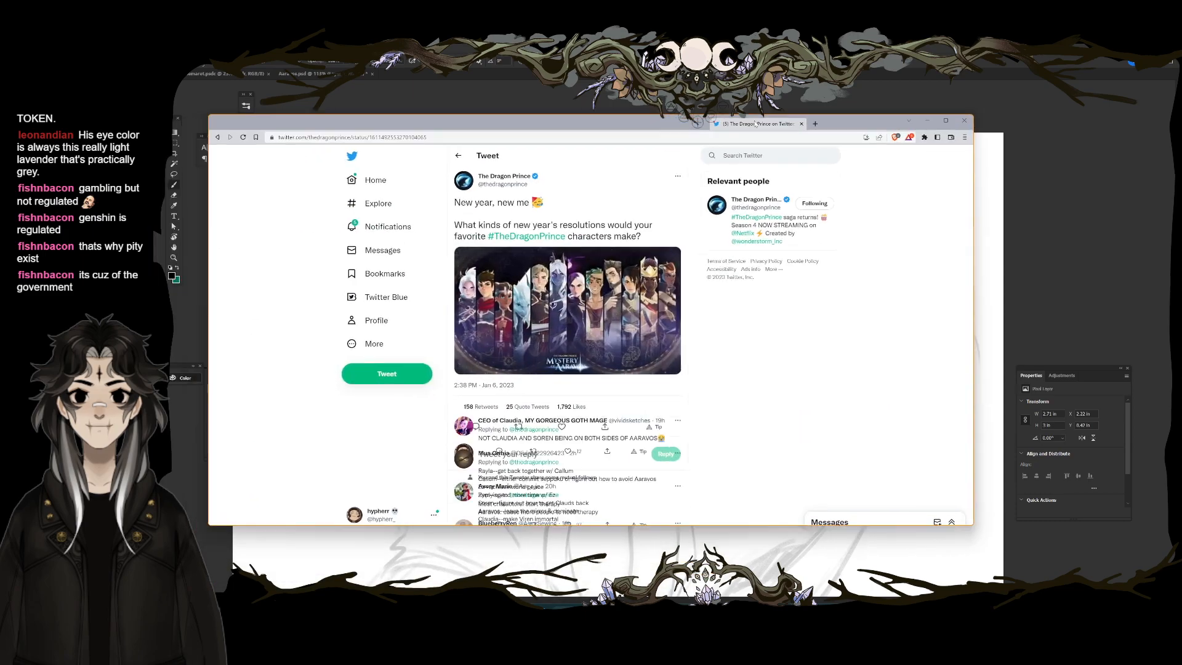
pyautogui.click(657, 298)
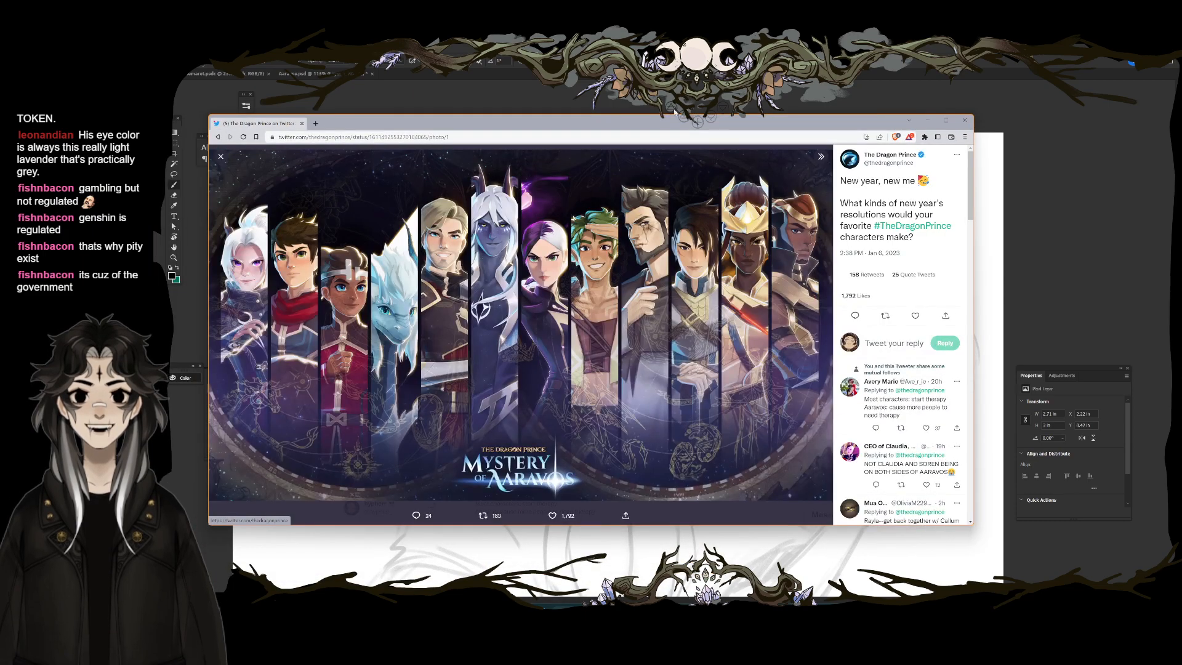
pyautogui.moveTo(706, 122); pyautogui.dragTo(789, 116)
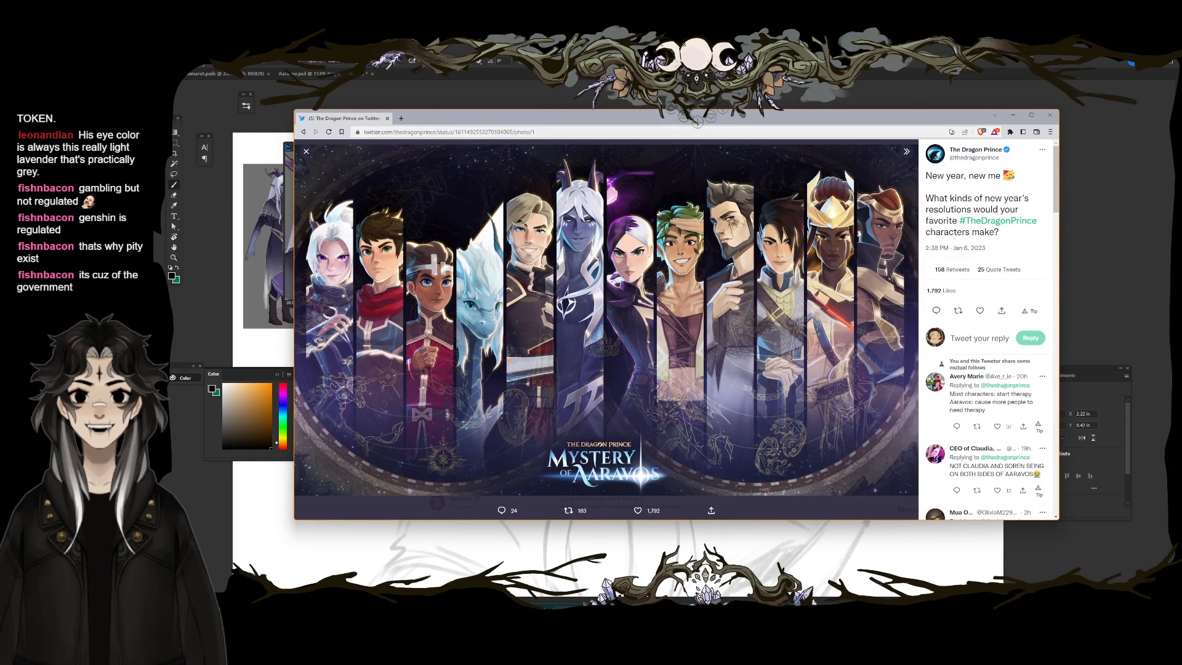
pyautogui.moveTo(819, 127); pyautogui.dragTo(842, 135)
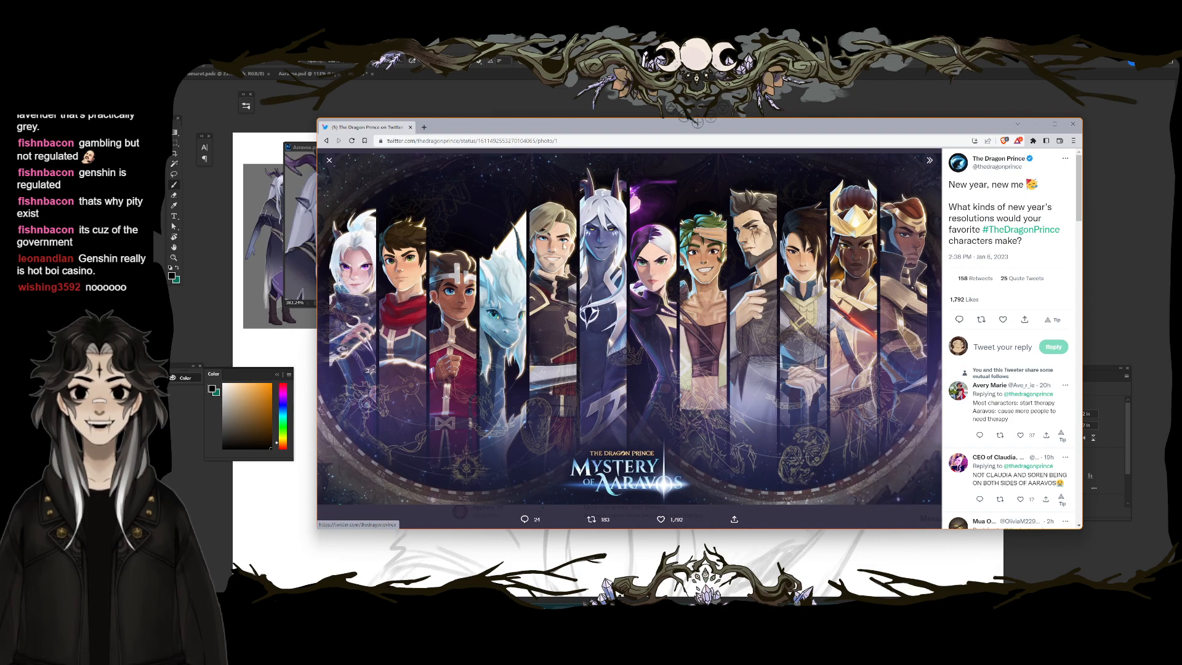
# Step: Open the character group artwork on its own in a new browser tab
pyautogui.rightClick(592, 230)
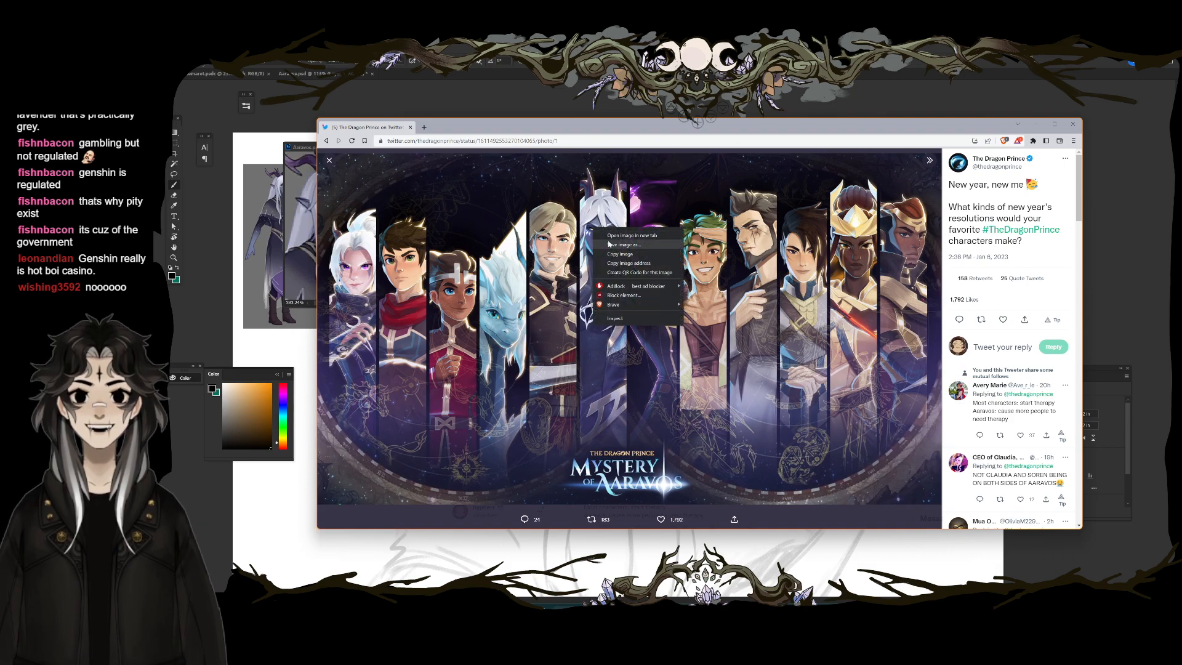
pyautogui.click(610, 235)
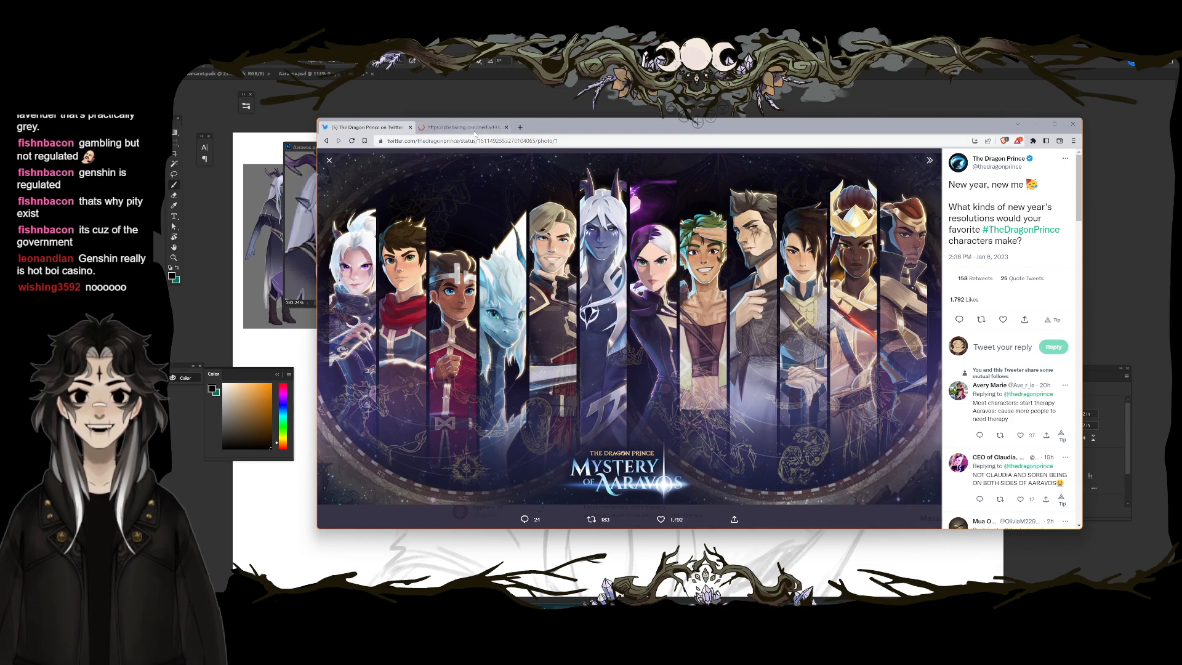
pyautogui.hotkey('ctrl', 'Tab')
pyautogui.click(597, 260)
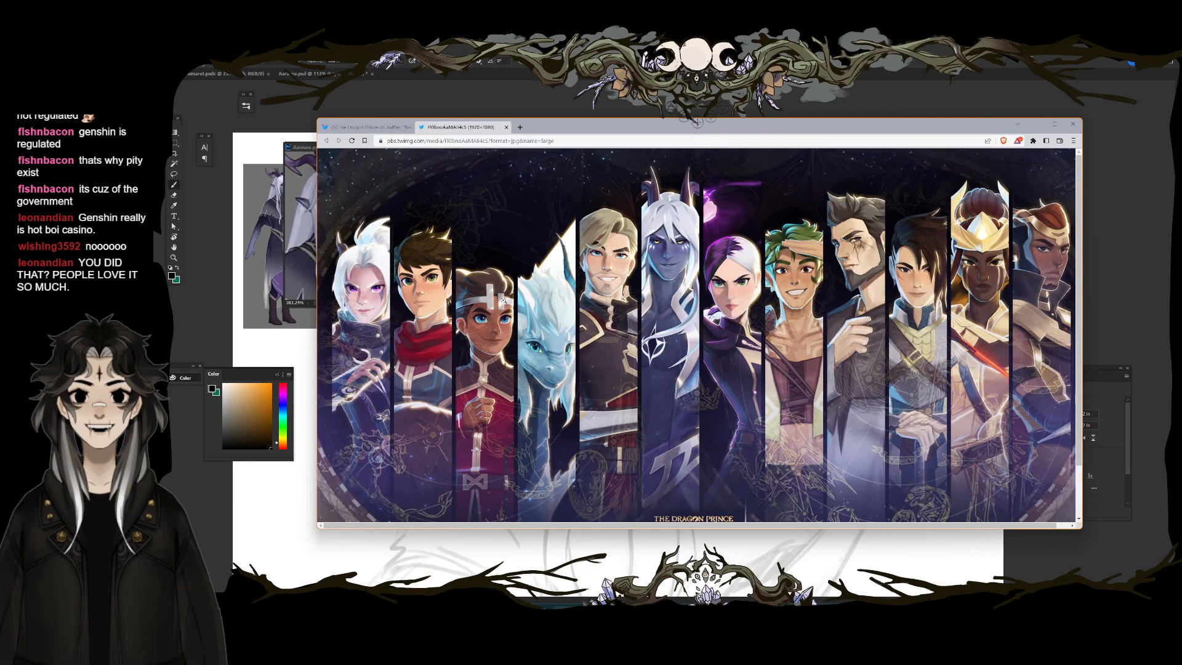
# Step: Examine the characters across the full Mystery of Aaravos artwork in a widened browser window, then close the browser
pyautogui.click(487, 331)
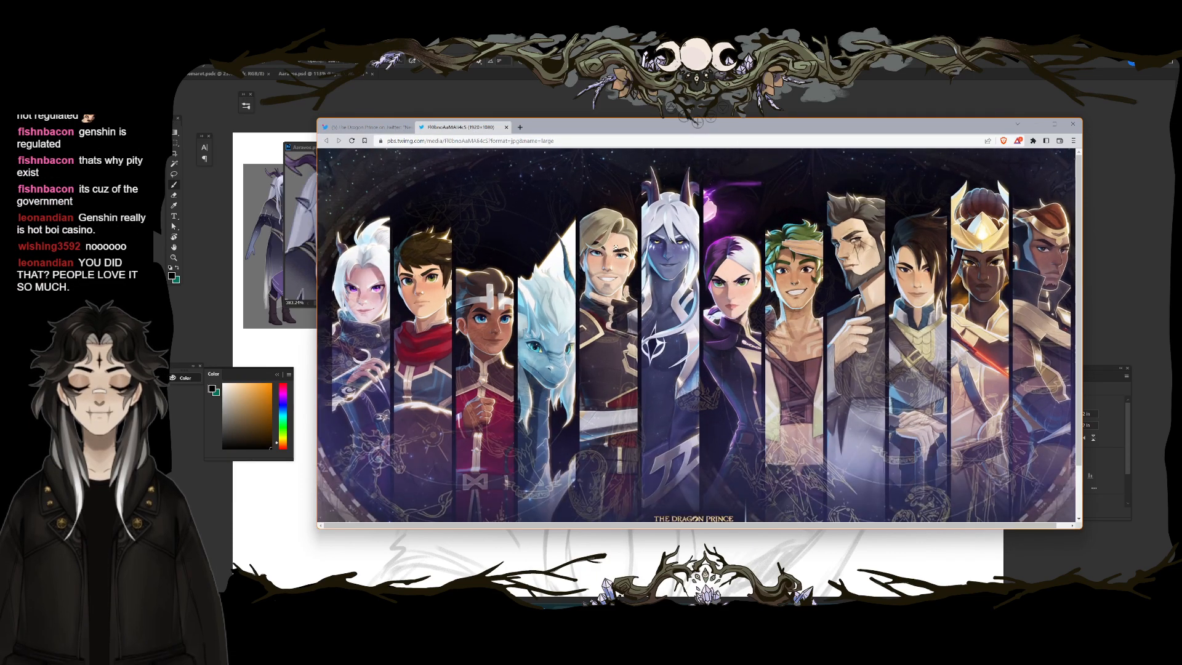
pyautogui.click(811, 345)
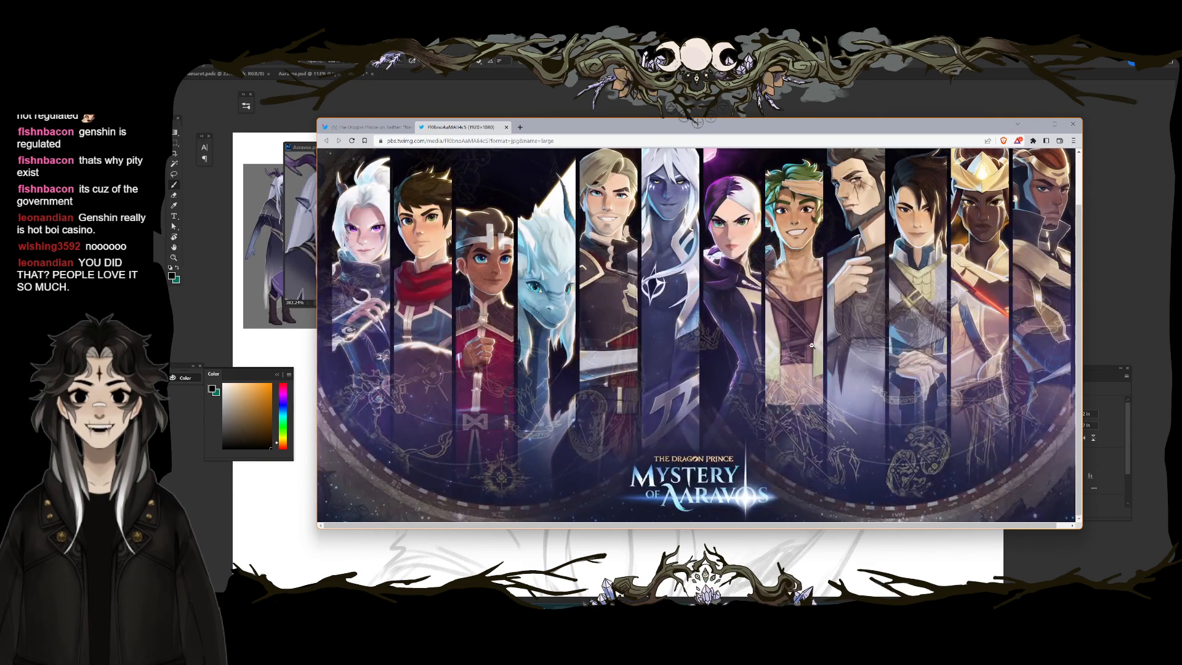
pyautogui.scroll(2, 812, 345)
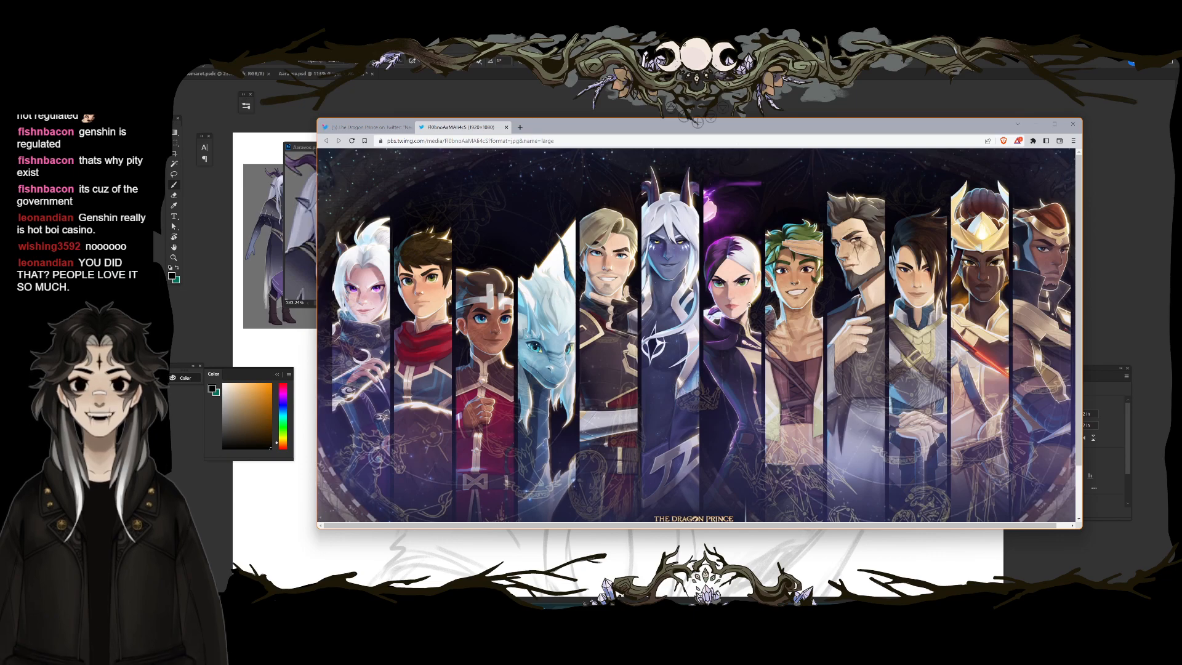
pyautogui.scroll(-2, 646, 319)
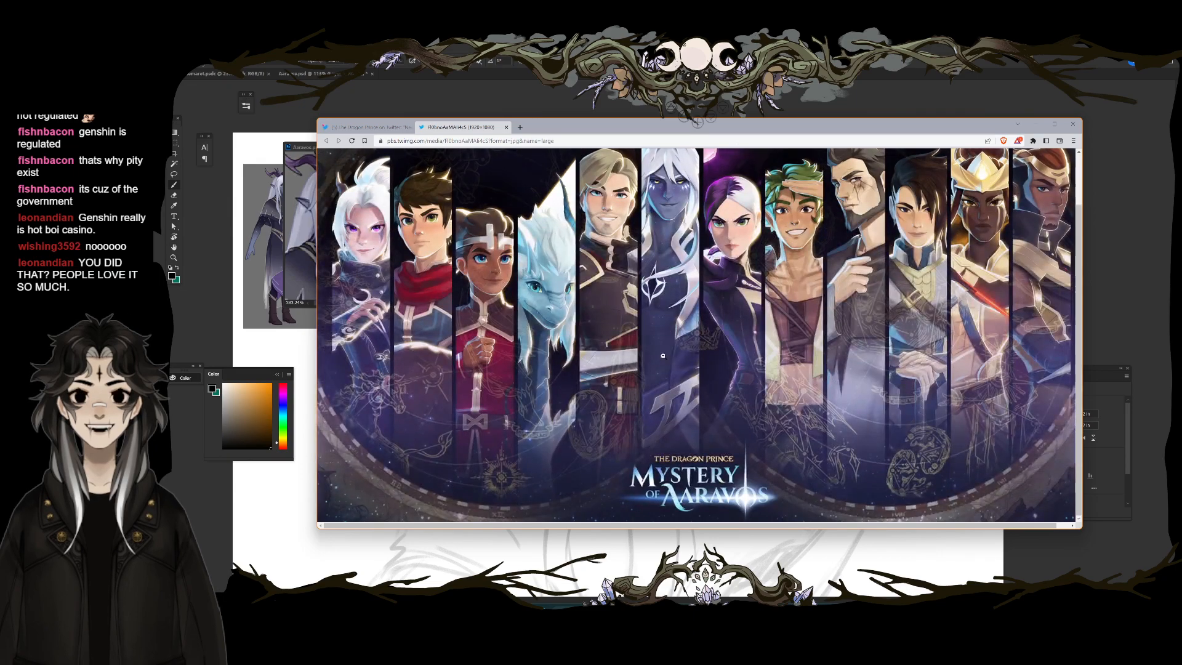
pyautogui.scroll(2, 820, 522)
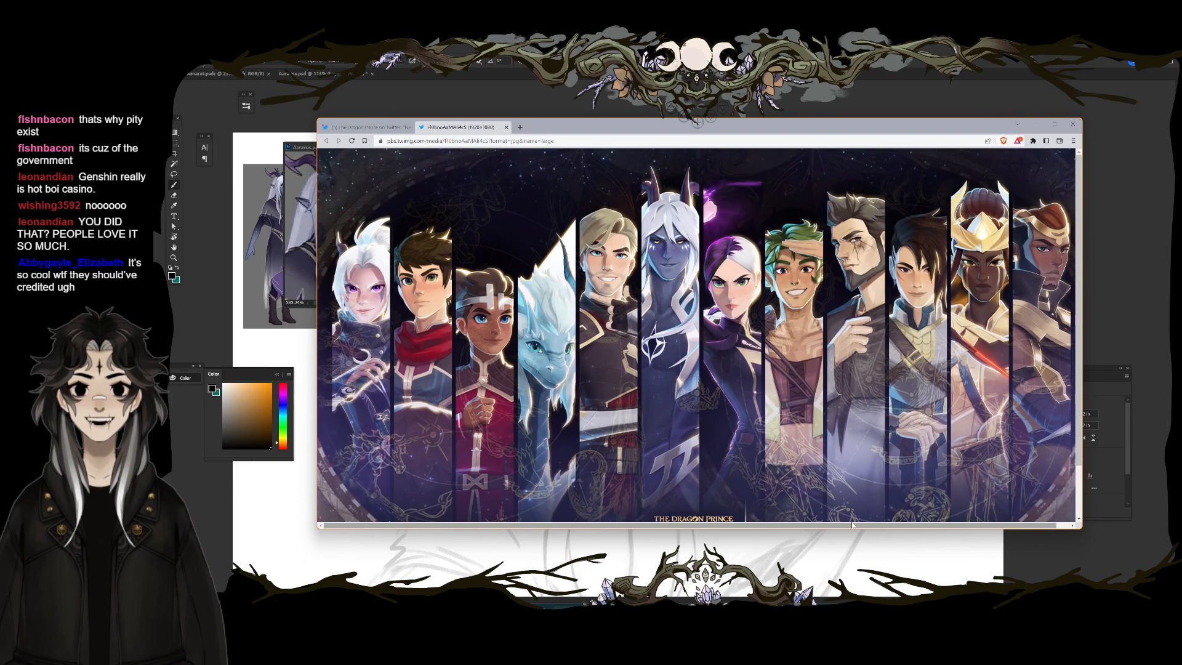
pyautogui.moveTo(1082, 368); pyautogui.dragTo(1162, 370)
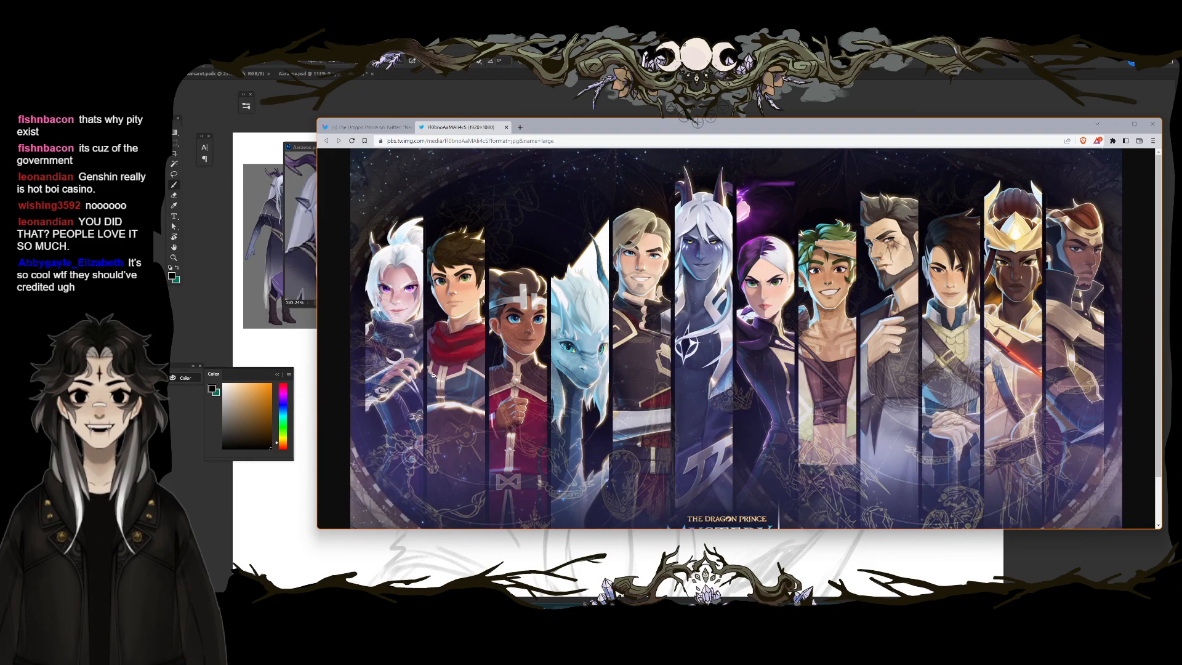
pyautogui.scroll(-1, 683, 384)
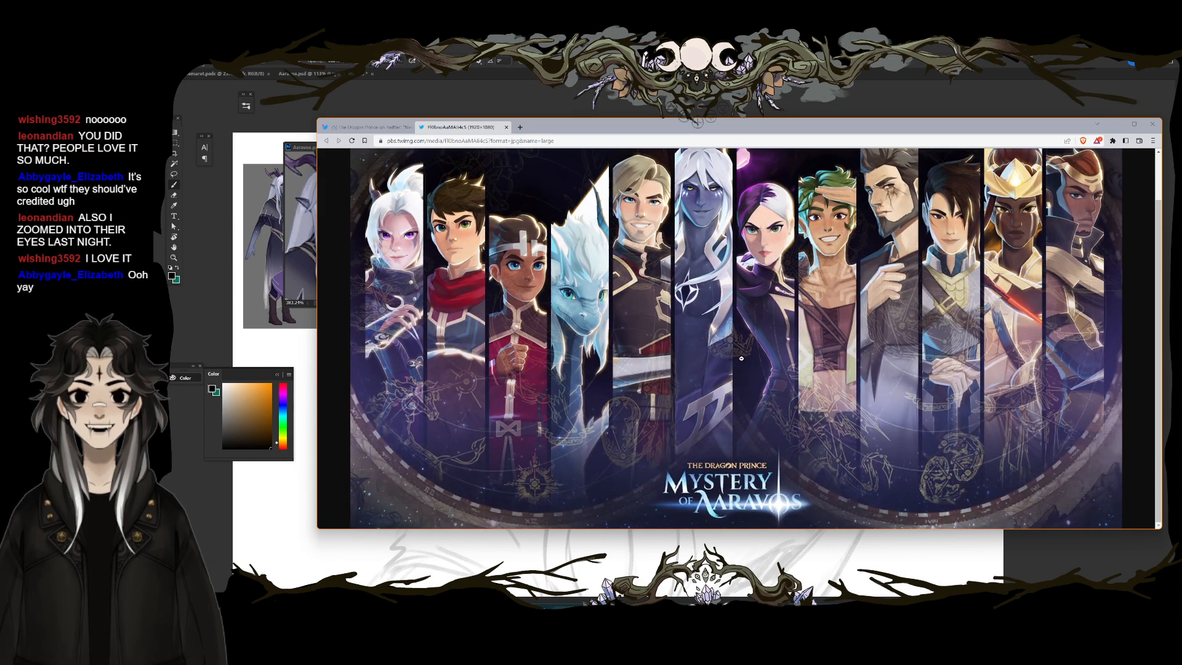
pyautogui.scroll(1, 741, 359)
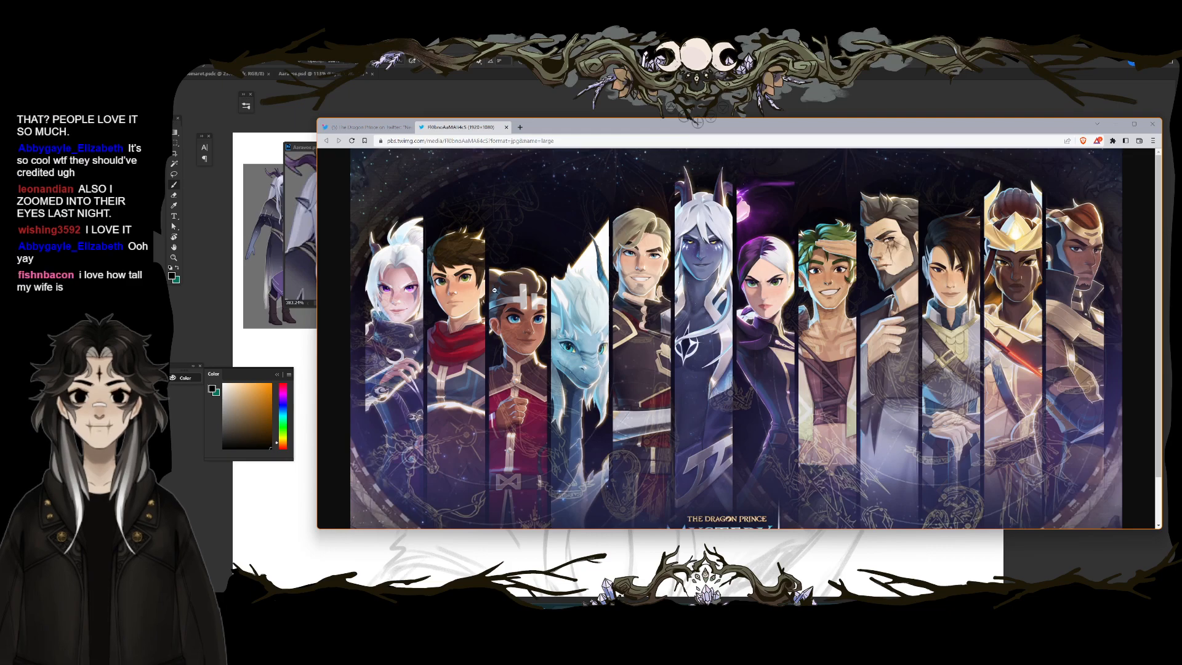
pyautogui.scroll(-1, 503, 283)
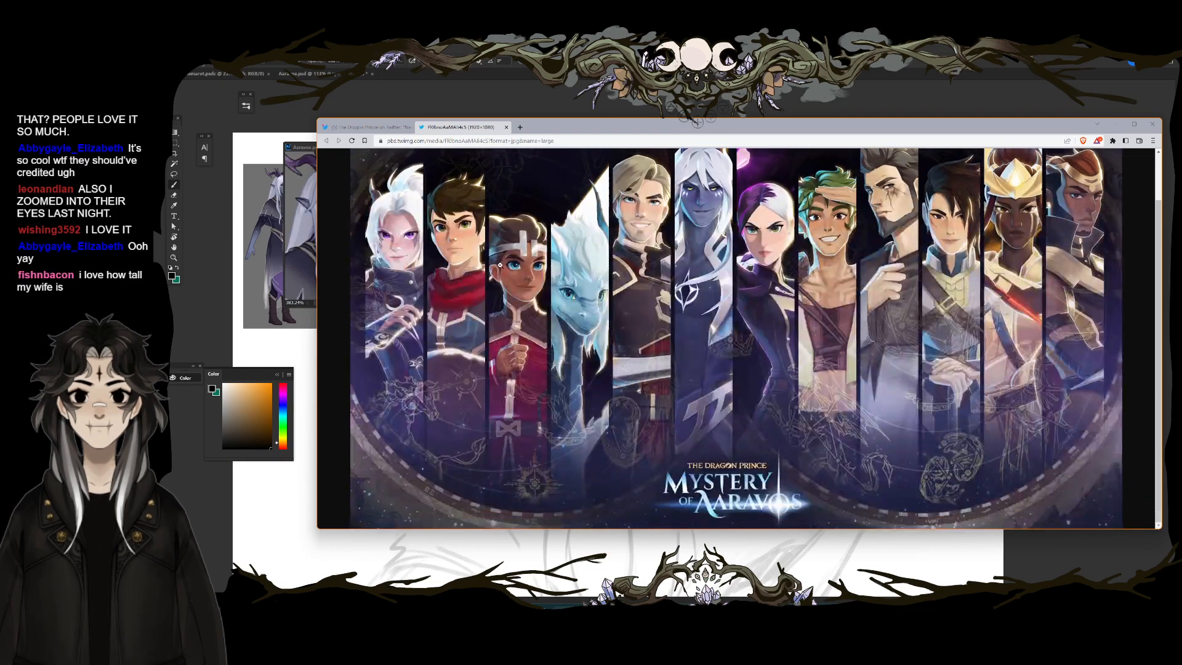
pyautogui.scroll(1, 643, 395)
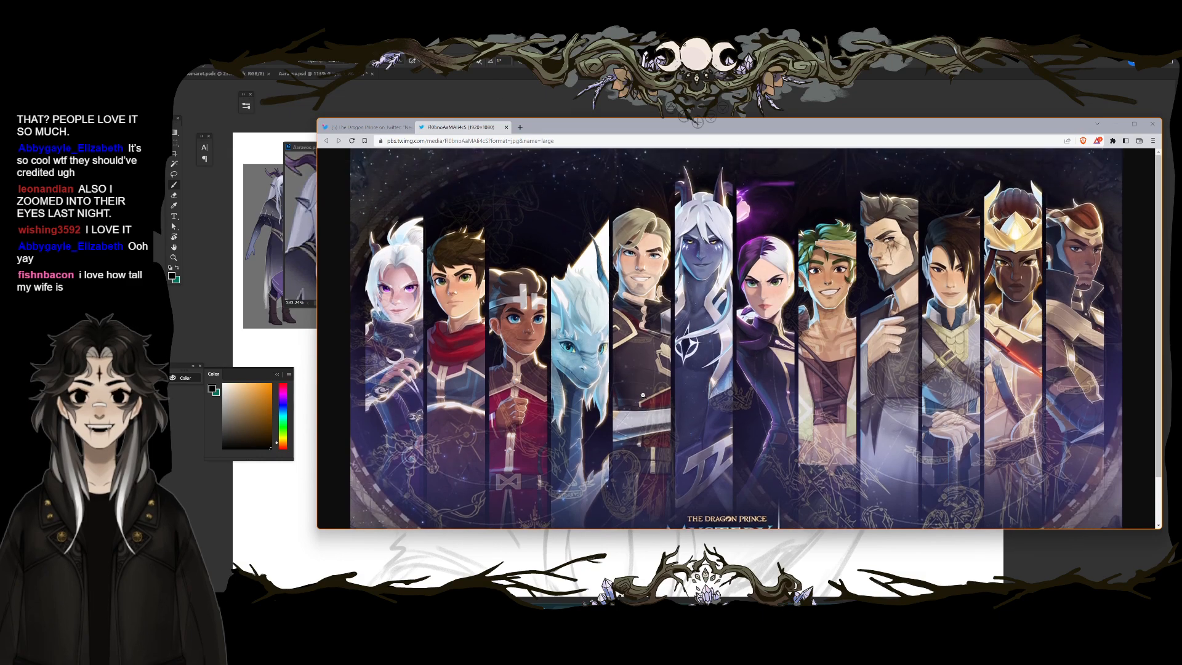
pyautogui.click(889, 203)
pyautogui.click(889, 203)
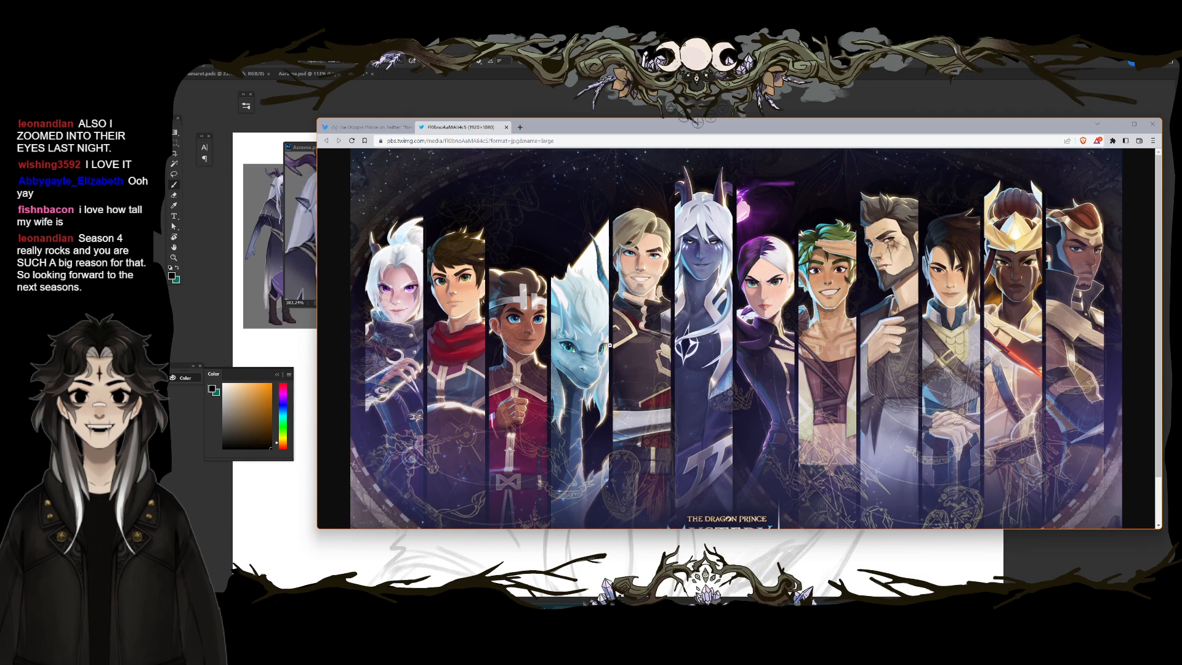
pyautogui.click(612, 344)
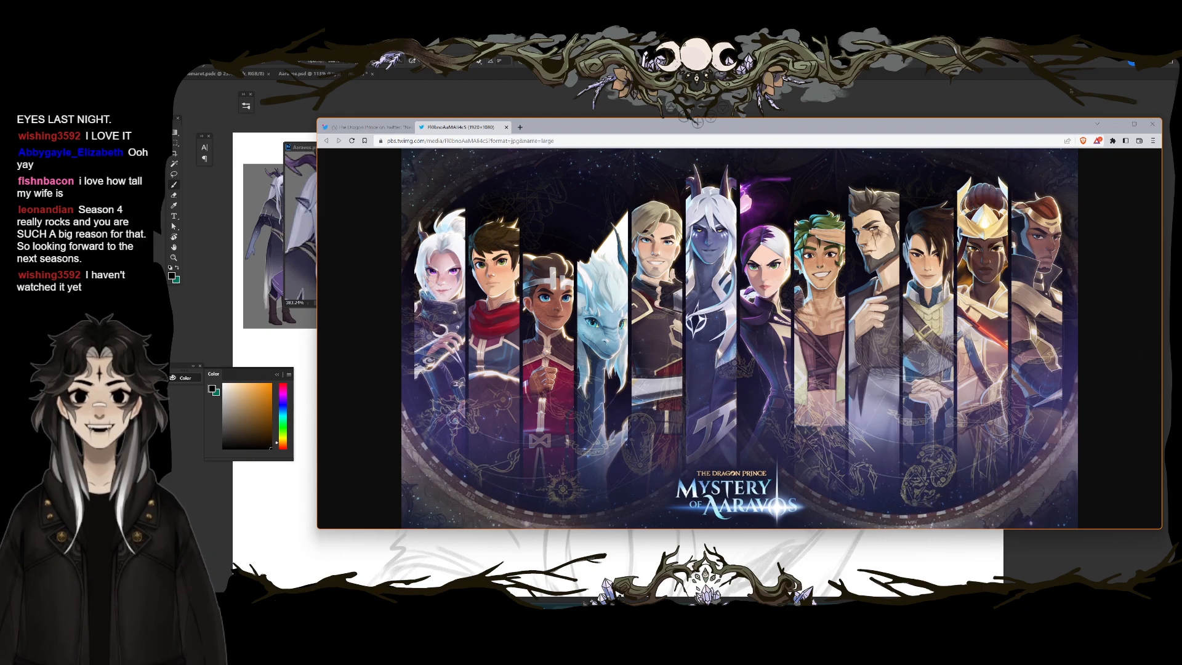
pyautogui.click(1153, 124)
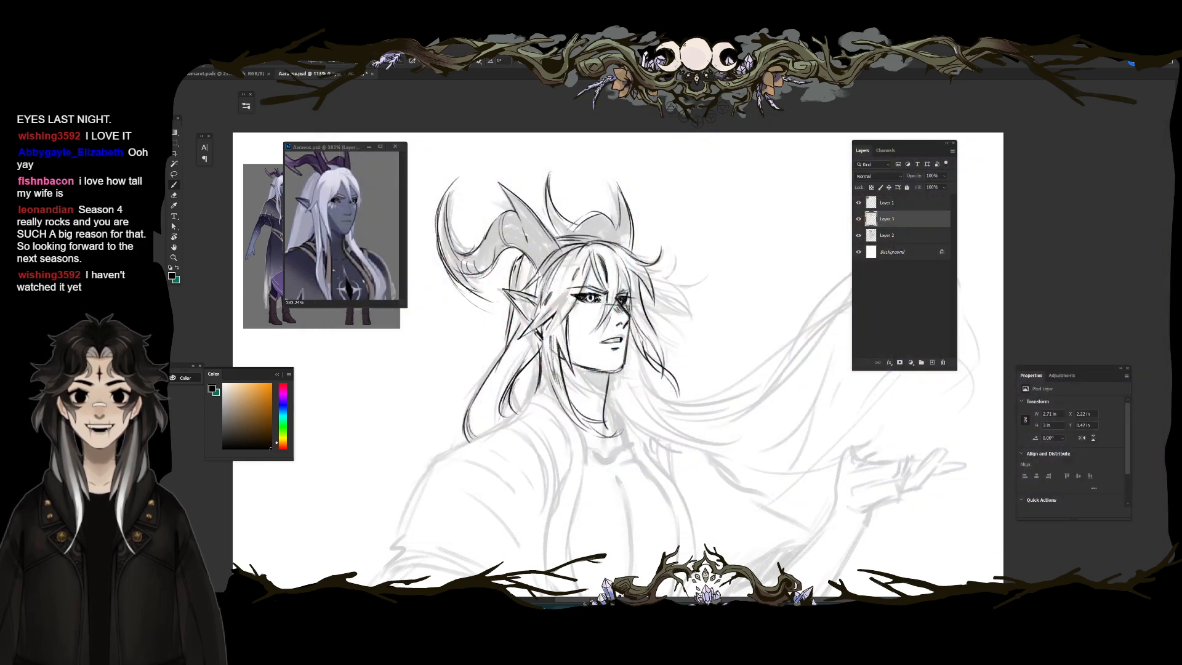
# Step: Refine the upper horn contours from a rotated canvas view, extending the far horn's prongs into sharper tips
pyautogui.press('r')
pyautogui.moveTo(619, 142); pyautogui.dragTo(483, 240)
pyautogui.moveTo(550, 362)
pyautogui.mouseDown()
pyautogui.moveTo(750, 239)
pyautogui.moveTo(653, 241)
pyautogui.mouseUp()
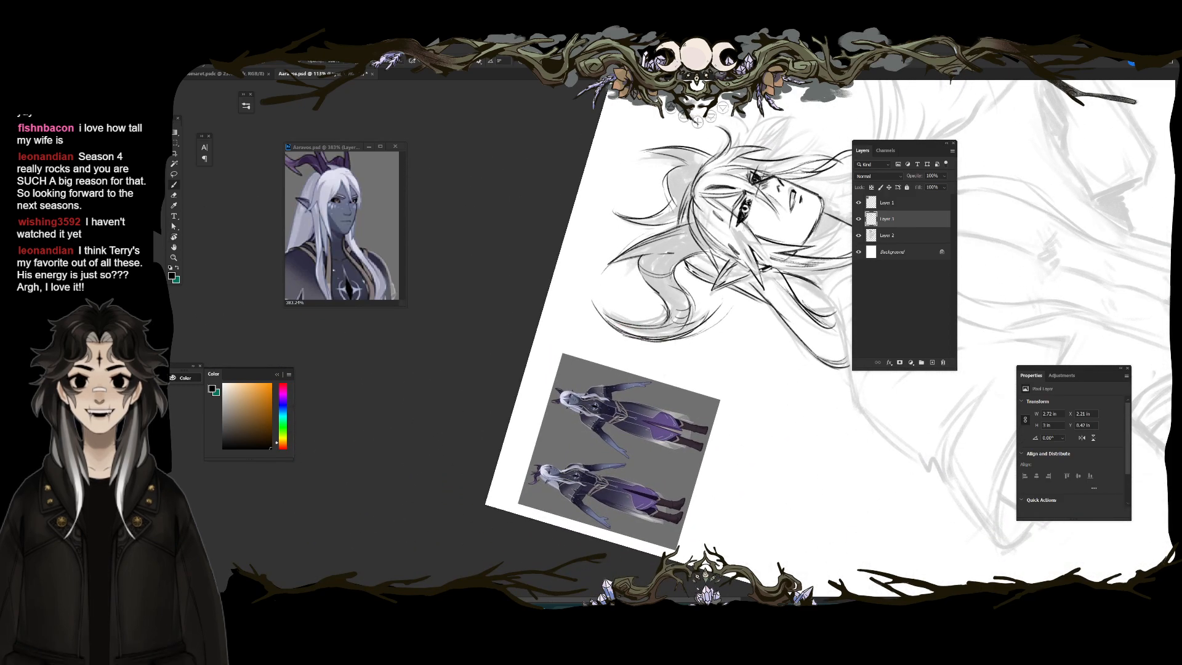
pyautogui.press('Escape')
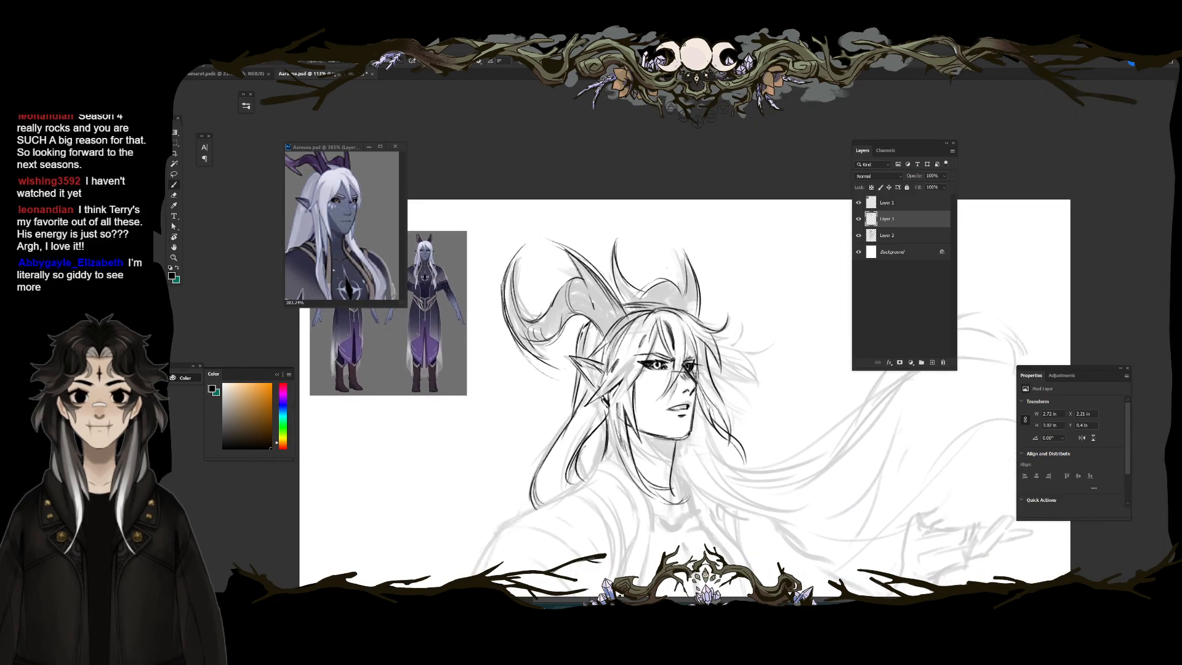
pyautogui.moveTo(619, 234)
pyautogui.mouseDown()
pyautogui.moveTo(611, 271)
pyautogui.moveTo(628, 301)
pyautogui.mouseUp()
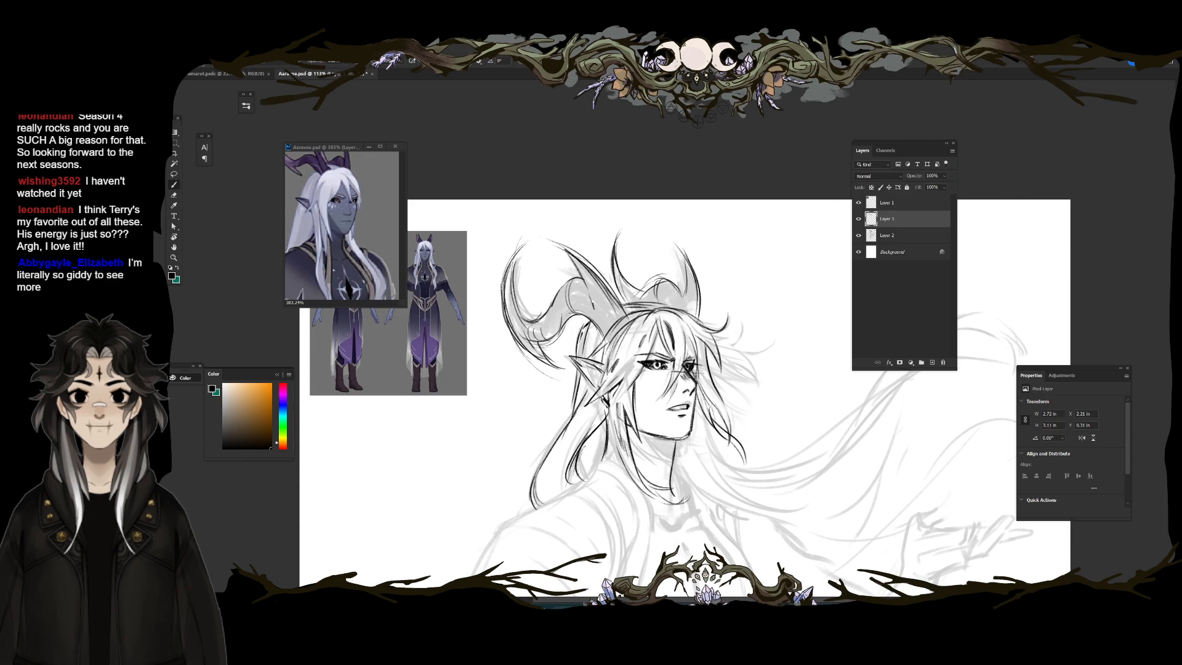
pyautogui.hotkey('ctrl', '0')
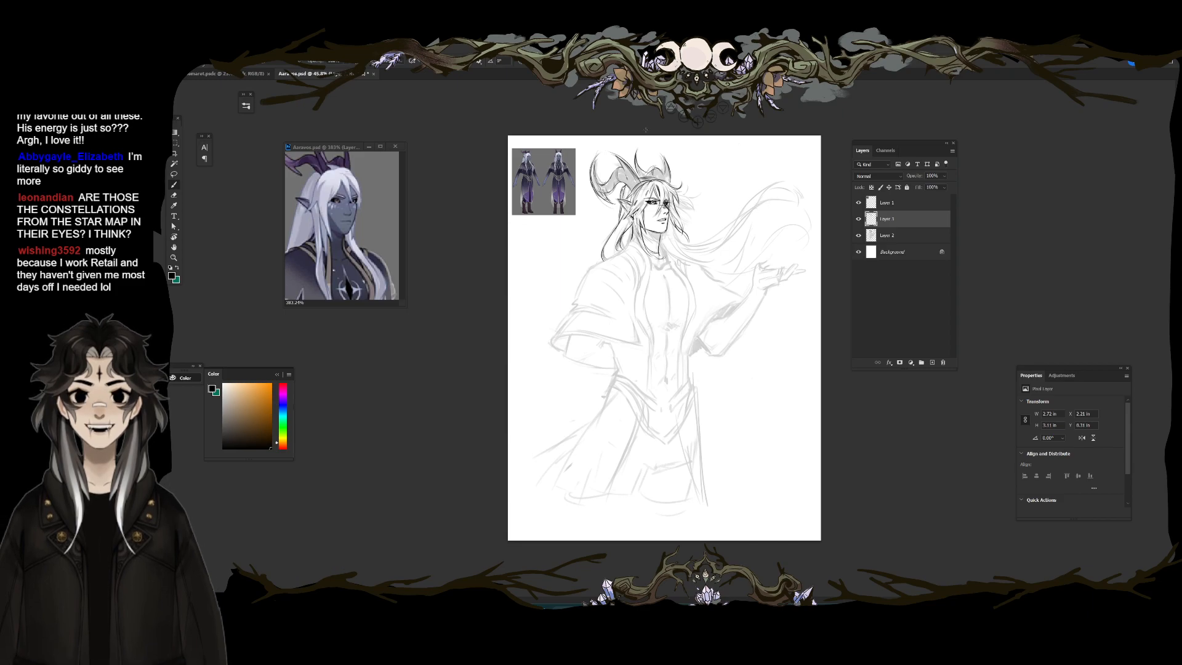
pyautogui.scroll(5, 648, 177)
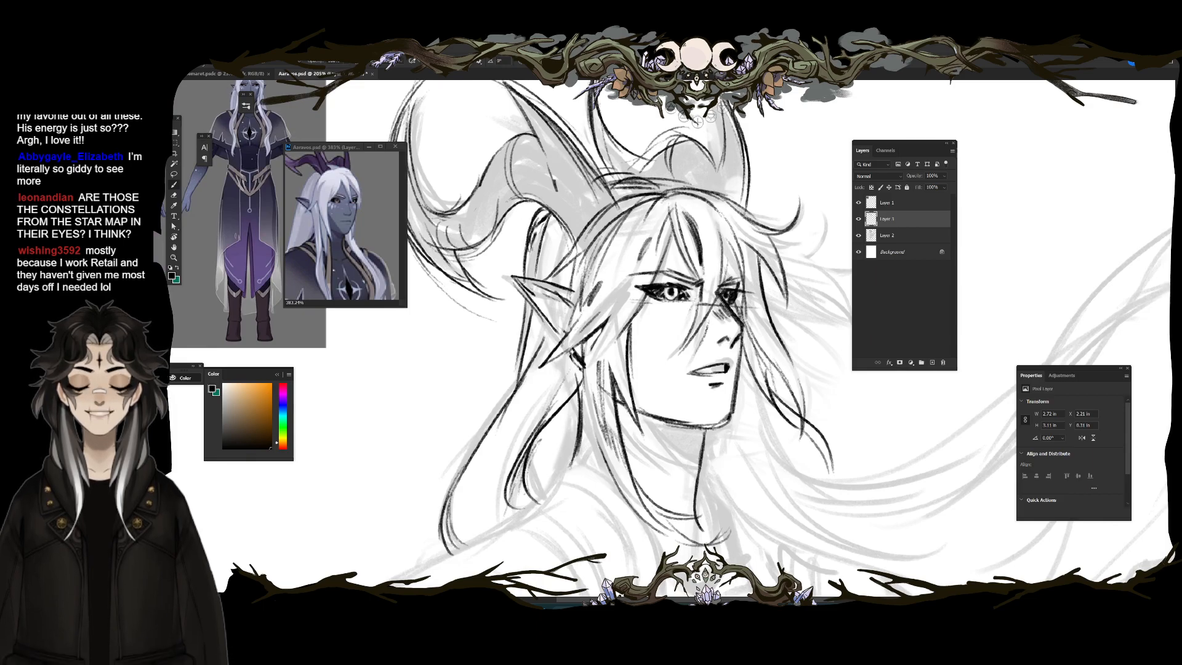
# Step: Touch up the hairline by the far horn and add separate strand tips to the lower end of the back hair
pyautogui.moveTo(668, 175); pyautogui.dragTo(702, 186)
pyautogui.moveTo(629, 173)
pyautogui.mouseDown()
pyautogui.moveTo(670, 168)
pyautogui.moveTo(787, 213)
pyautogui.moveTo(611, 233)
pyautogui.mouseUp()
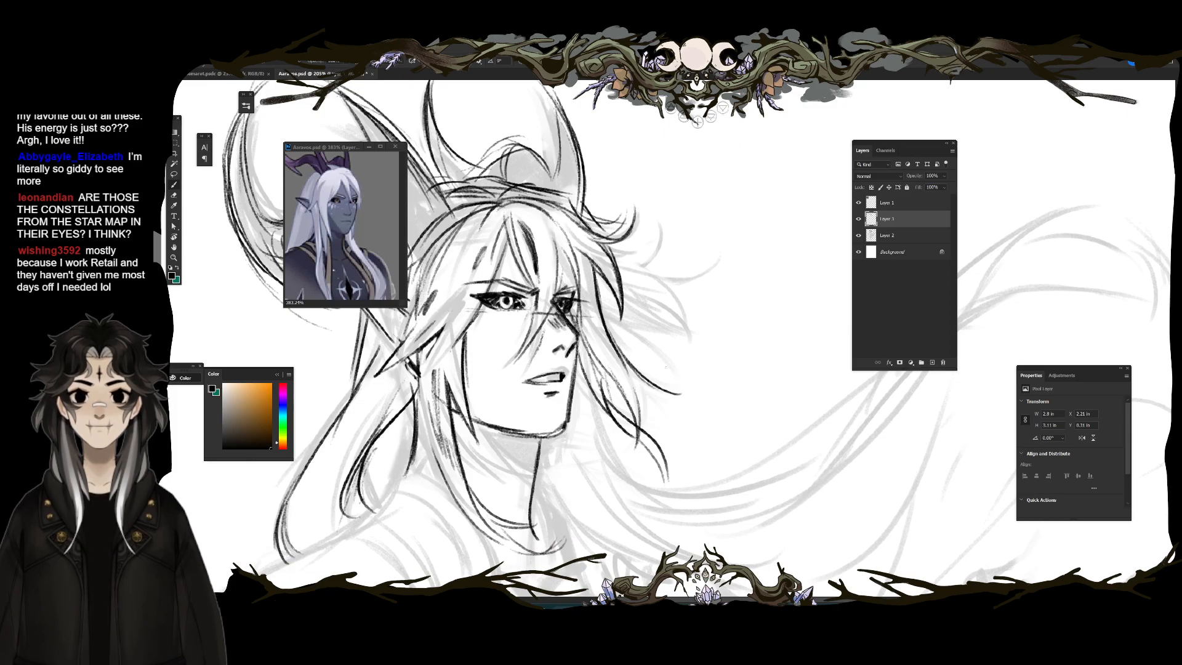
pyautogui.hotkey('ctrl', '0')
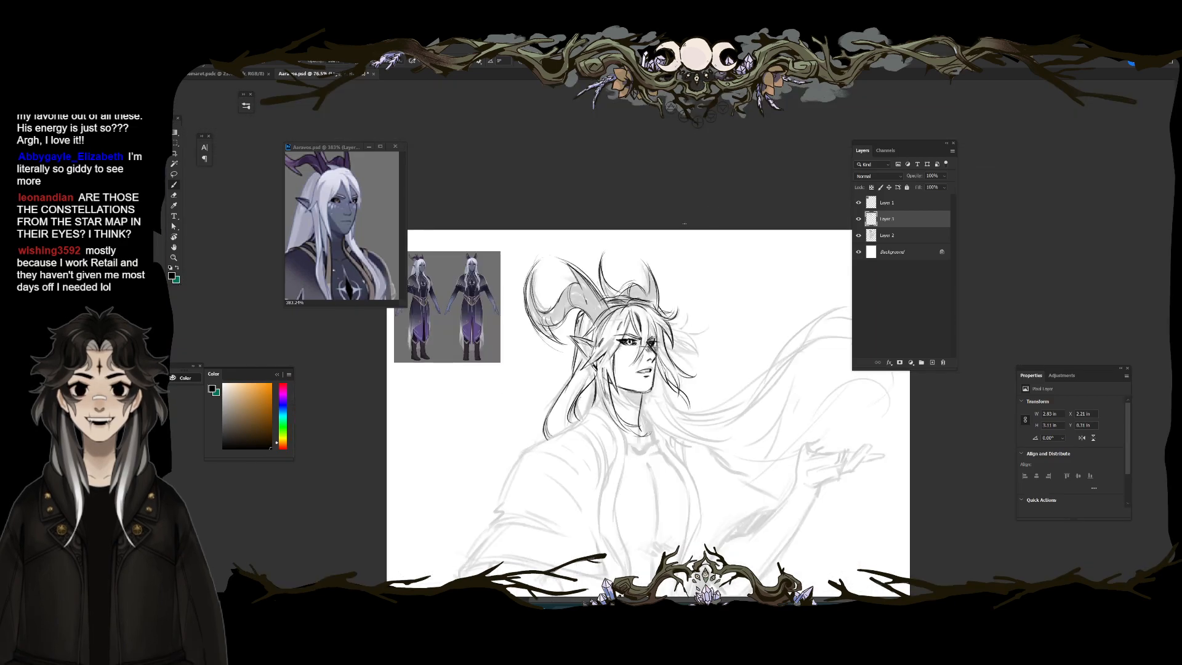
pyautogui.scroll(2, 597, 381)
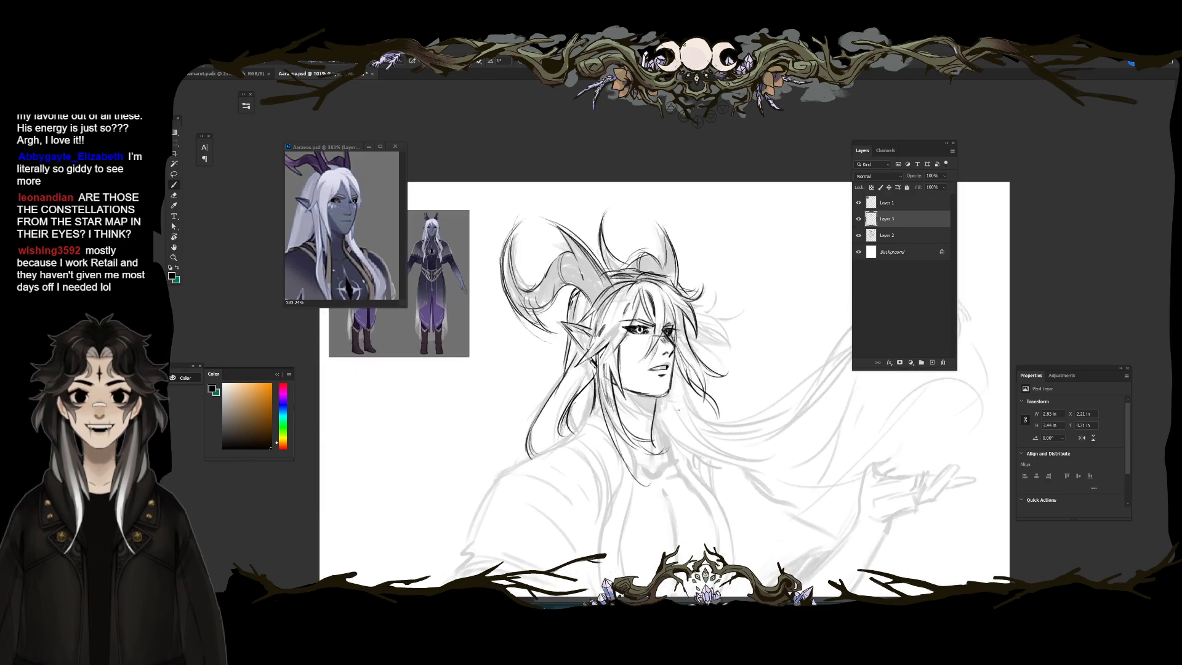
pyautogui.hotkey('ctrl', 'z')
pyautogui.moveTo(678, 399); pyautogui.dragTo(716, 315)
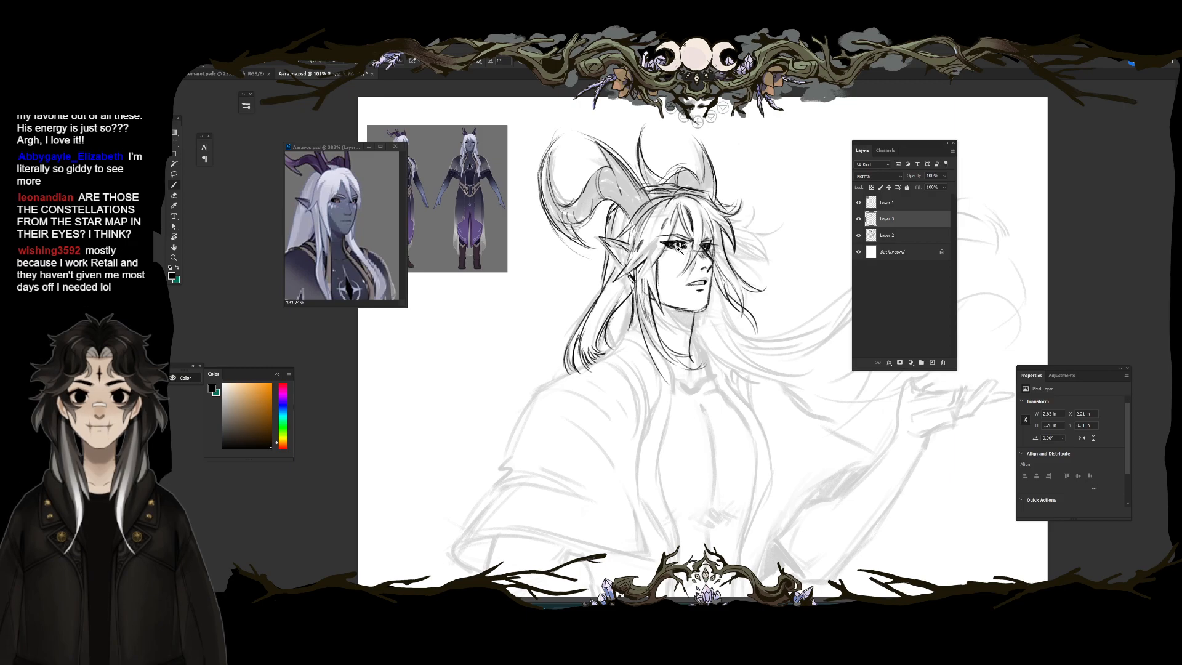
# Step: Draw the row of pointed diamond star markings on the cheek beneath the near eye
pyautogui.scroll(5, 694, 242)
pyautogui.moveTo(645, 260)
pyautogui.mouseDown()
pyautogui.moveTo(677, 326)
pyautogui.moveTo(678, 278)
pyautogui.moveTo(608, 319)
pyautogui.mouseUp()
pyautogui.moveTo(688, 253); pyautogui.dragTo(710, 302)
pyautogui.moveTo(711, 289); pyautogui.dragTo(691, 251)
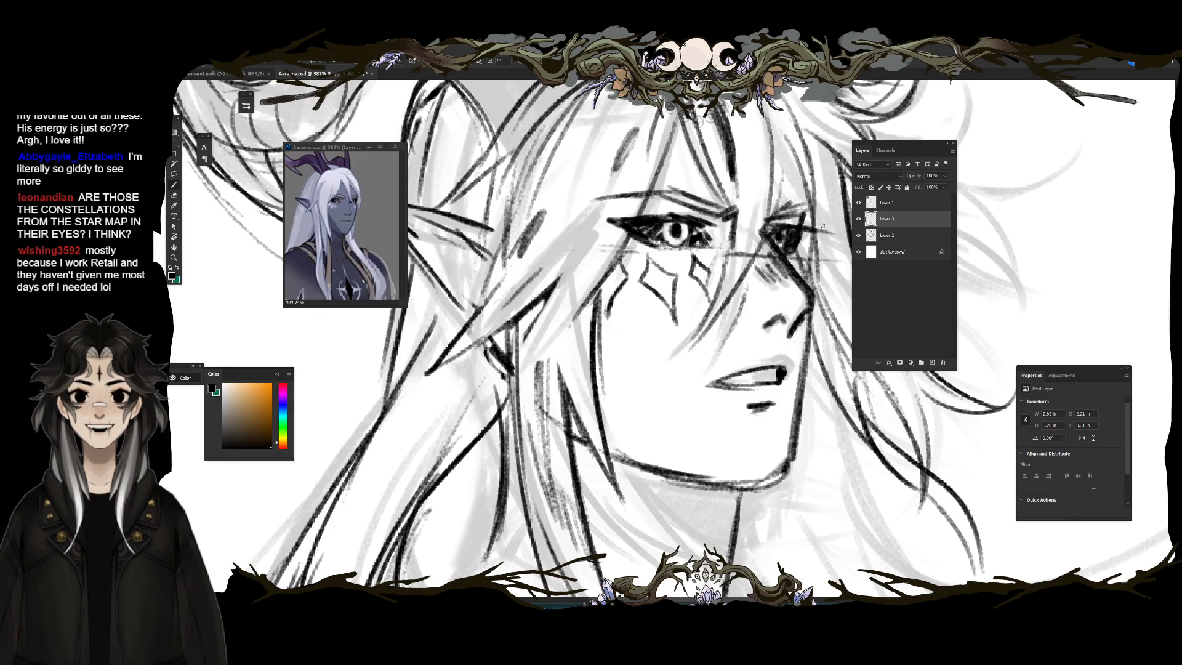
# Step: Shade a dark cast shadow on the neck directly beneath the jawline
pyautogui.moveTo(745, 289); pyautogui.dragTo(701, 253)
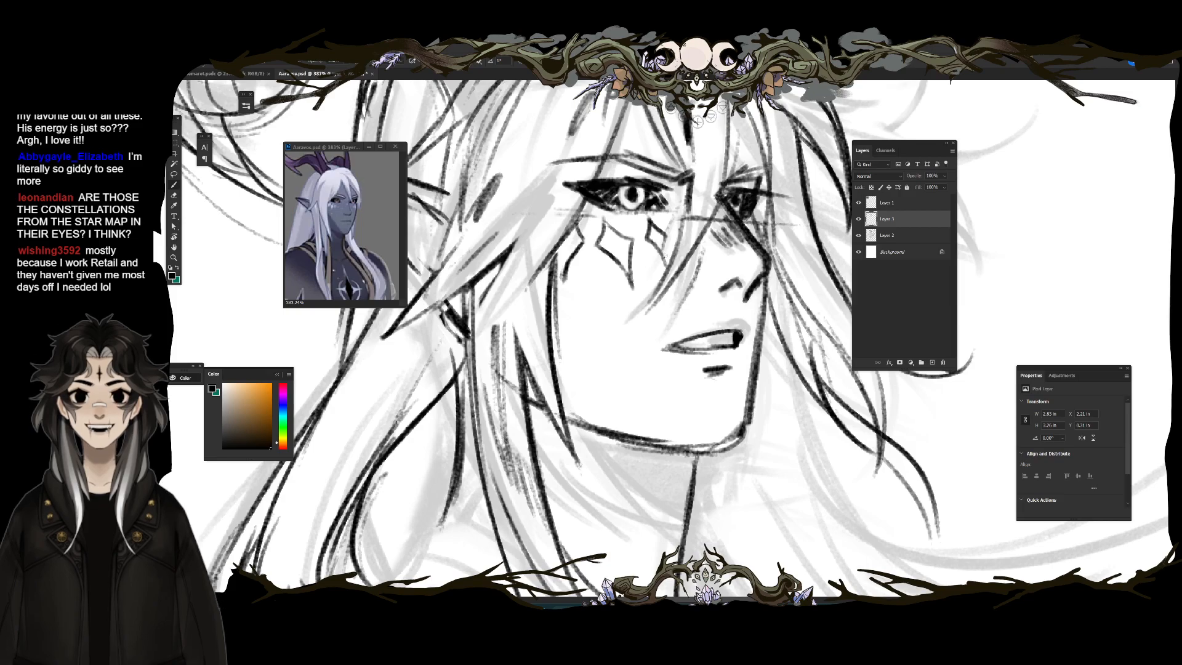
pyautogui.moveTo(595, 440)
pyautogui.mouseDown()
pyautogui.moveTo(683, 455)
pyautogui.moveTo(678, 474)
pyautogui.moveTo(686, 397)
pyautogui.mouseUp()
pyautogui.moveTo(683, 474)
pyautogui.mouseDown()
pyautogui.moveTo(665, 289)
pyautogui.moveTo(675, 325)
pyautogui.mouseUp()
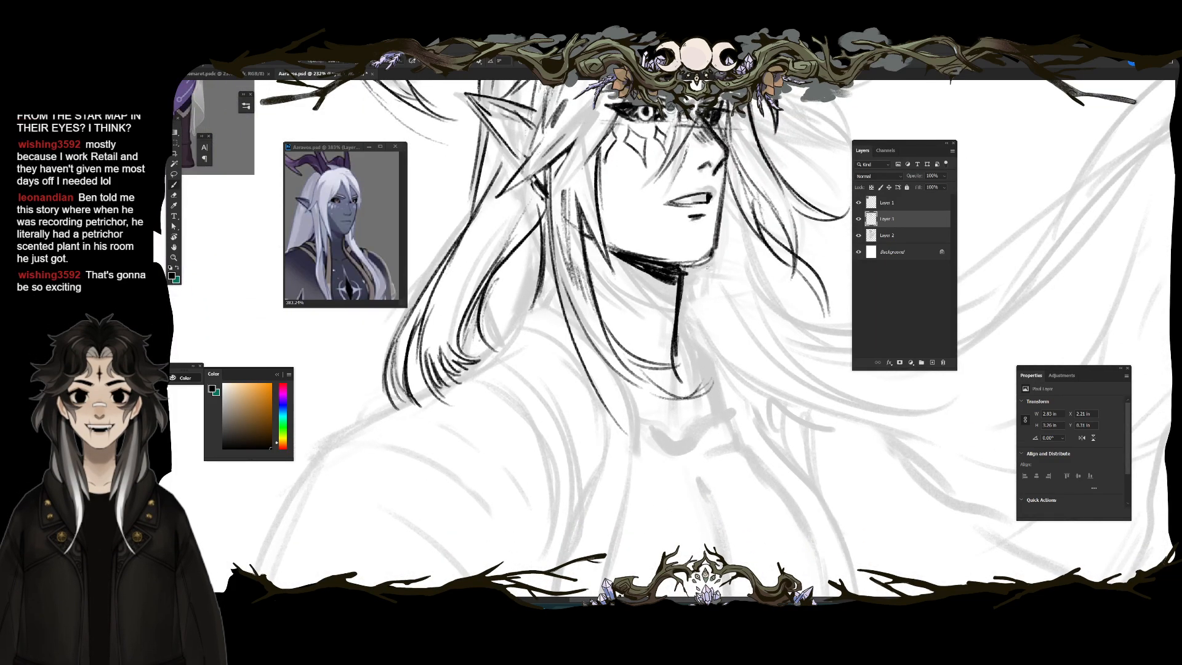
pyautogui.moveTo(682, 276); pyautogui.dragTo(719, 244)
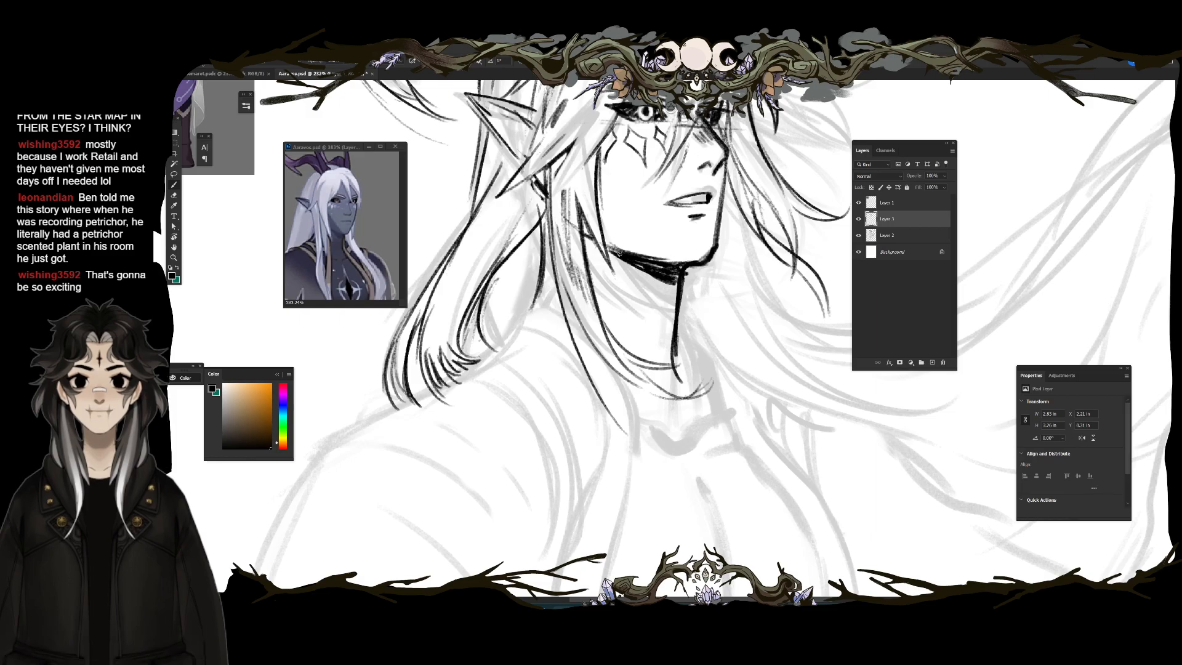
pyautogui.moveTo(586, 238)
pyautogui.mouseDown()
pyautogui.moveTo(668, 298)
pyautogui.moveTo(665, 271)
pyautogui.mouseUp()
pyautogui.scroll(-5, 669, 287)
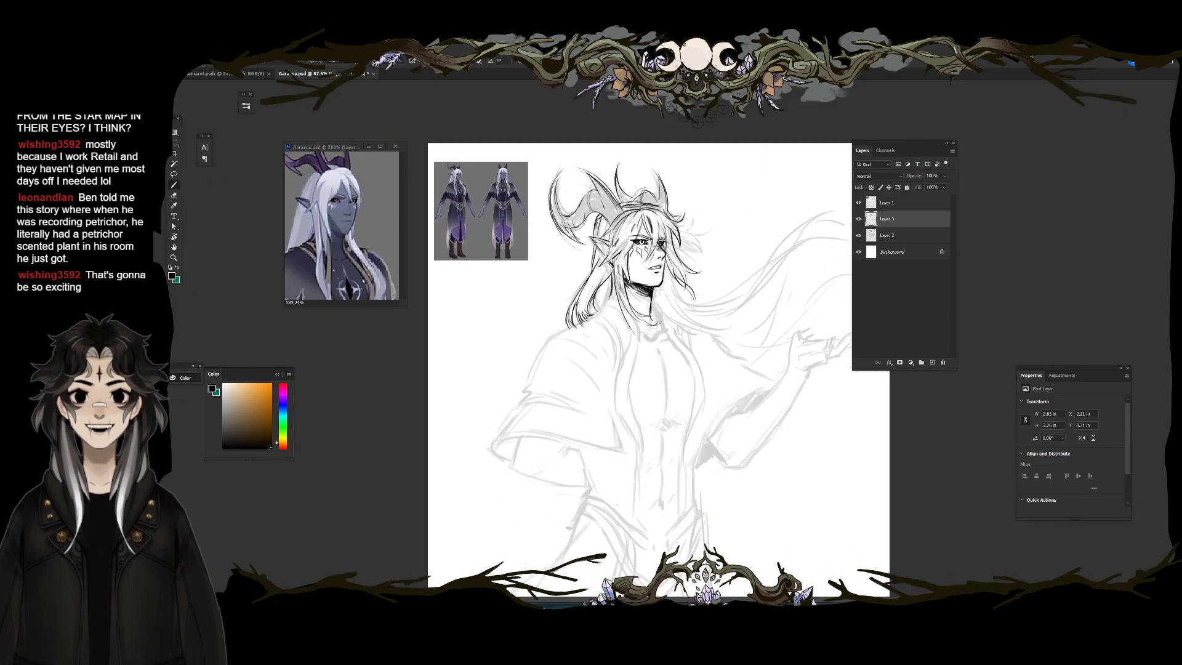
# Step: Darken the strands along the crown and reinforce the back hair lock behind the ear, cleaning up with the eraser
pyautogui.scroll(5, 615, 204)
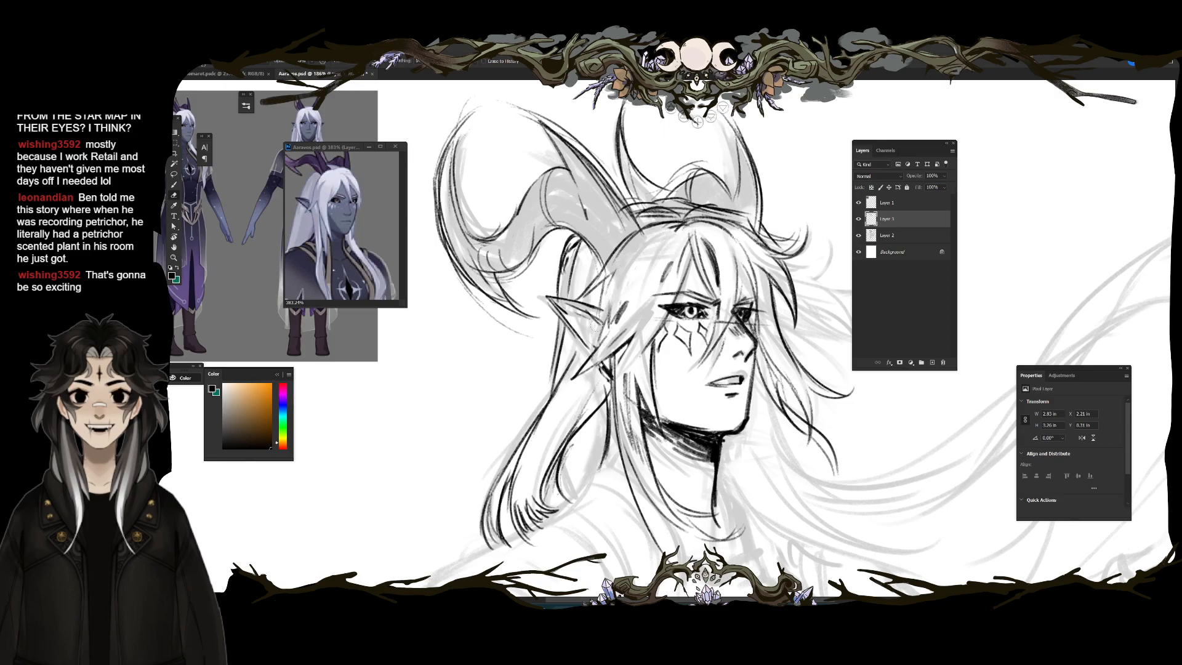
pyautogui.moveTo(596, 324); pyautogui.dragTo(607, 307)
pyautogui.press('b')
pyautogui.moveTo(672, 226)
pyautogui.mouseDown()
pyautogui.moveTo(627, 272)
pyautogui.moveTo(641, 253)
pyautogui.mouseUp()
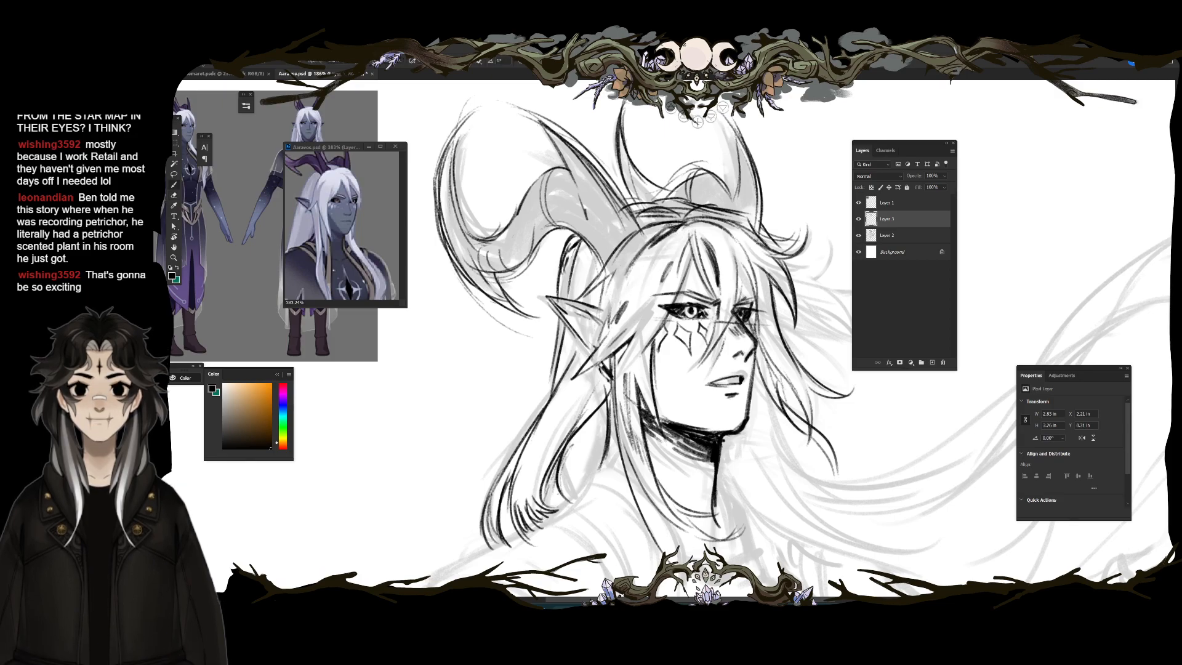
pyautogui.press('e')
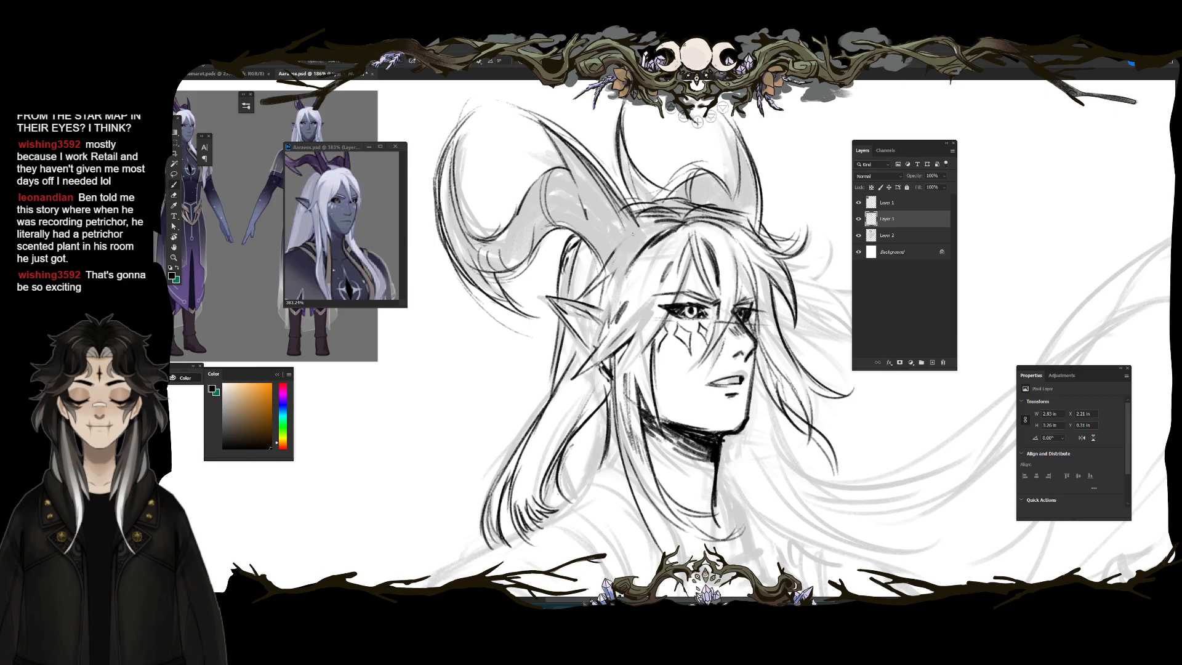
pyautogui.moveTo(672, 217)
pyautogui.mouseDown()
pyautogui.moveTo(681, 226)
pyautogui.moveTo(638, 215)
pyautogui.moveTo(595, 288)
pyautogui.mouseUp()
pyautogui.press('b')
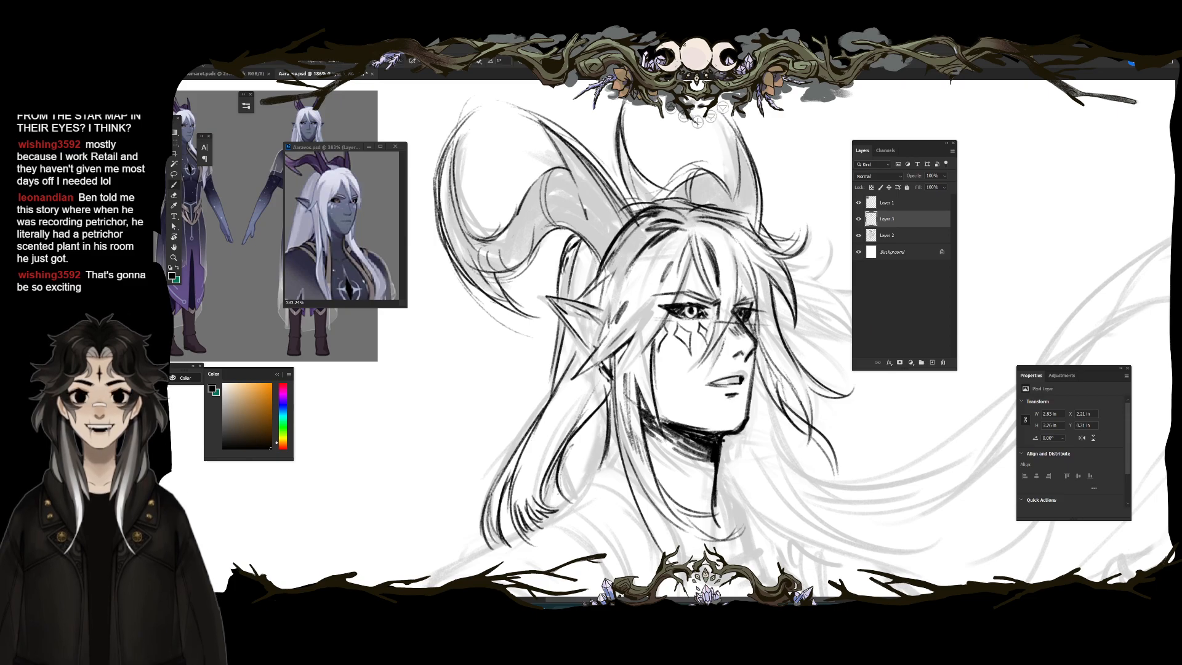
pyautogui.scroll(-1, 668, 263)
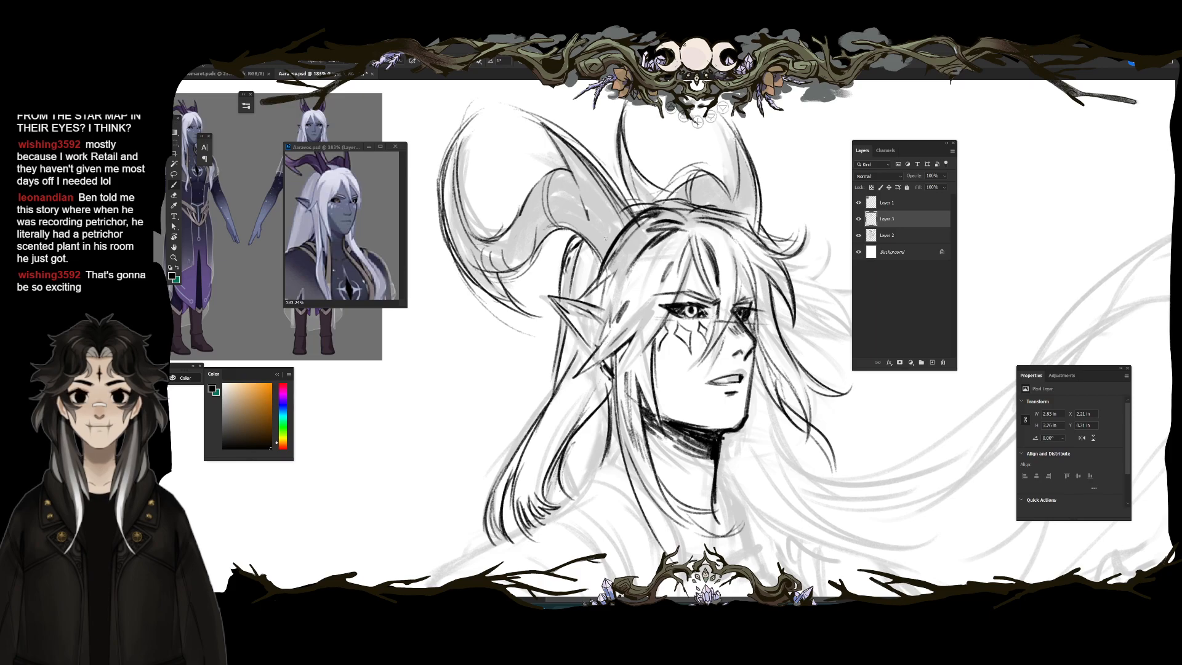
pyautogui.moveTo(550, 328); pyautogui.dragTo(537, 419)
# Step: Ink the long windblown hair sweeping out behind the neck and curling over above the raised hand
pyautogui.moveTo(761, 381); pyautogui.dragTo(632, 305)
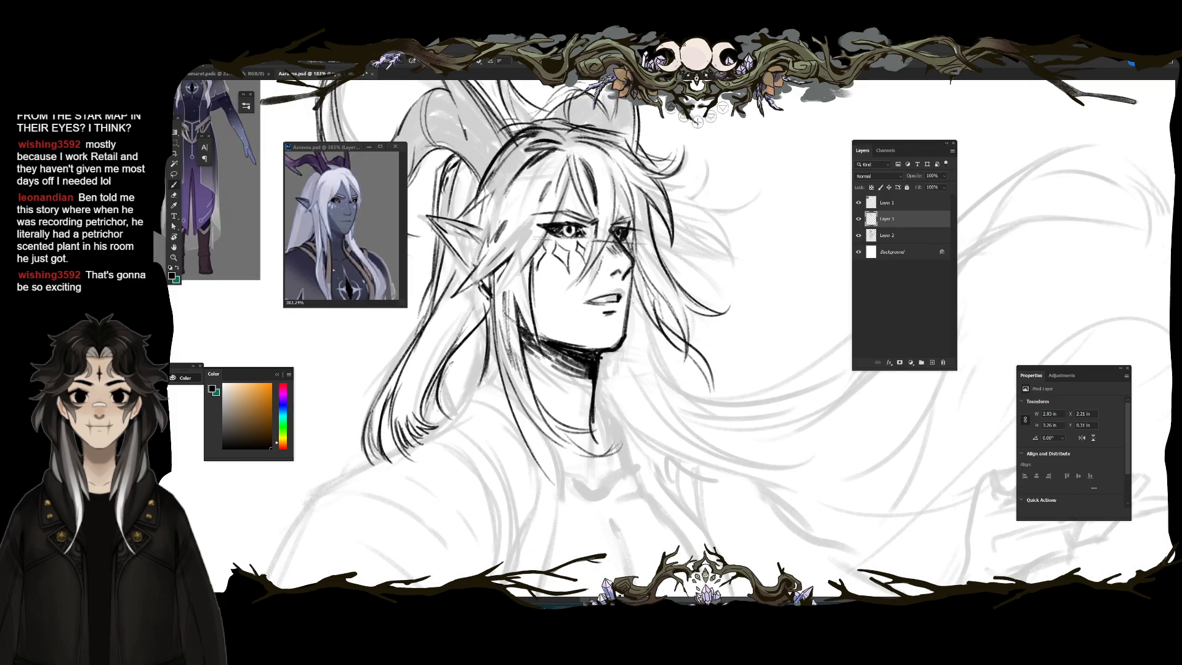
pyautogui.scroll(-4, 547, 343)
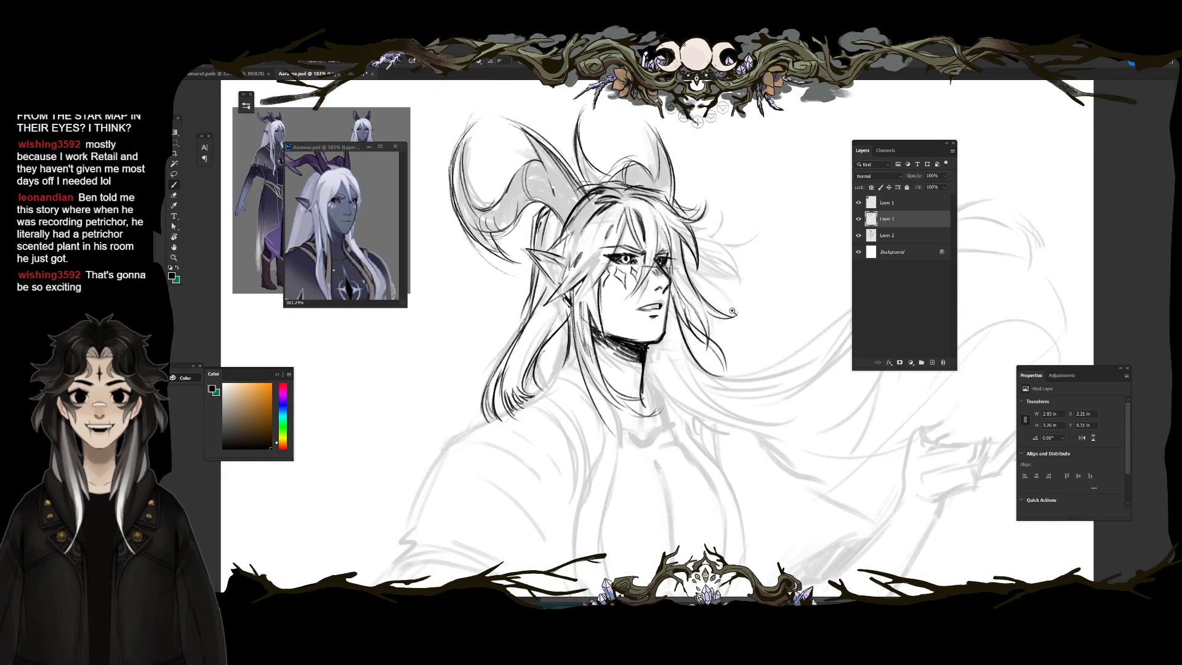
pyautogui.moveTo(652, 403)
pyautogui.mouseDown()
pyautogui.moveTo(552, 392)
pyautogui.moveTo(634, 412)
pyautogui.moveTo(648, 360)
pyautogui.mouseUp()
pyautogui.moveTo(696, 326)
pyautogui.mouseDown()
pyautogui.moveTo(659, 394)
pyautogui.moveTo(739, 258)
pyautogui.moveTo(800, 216)
pyautogui.moveTo(834, 247)
pyautogui.mouseUp()
pyautogui.moveTo(668, 366); pyautogui.dragTo(732, 216)
pyautogui.moveTo(709, 271)
pyautogui.mouseDown()
pyautogui.moveTo(779, 200)
pyautogui.moveTo(822, 213)
pyautogui.mouseUp()
pyautogui.moveTo(831, 268); pyautogui.dragTo(767, 308)
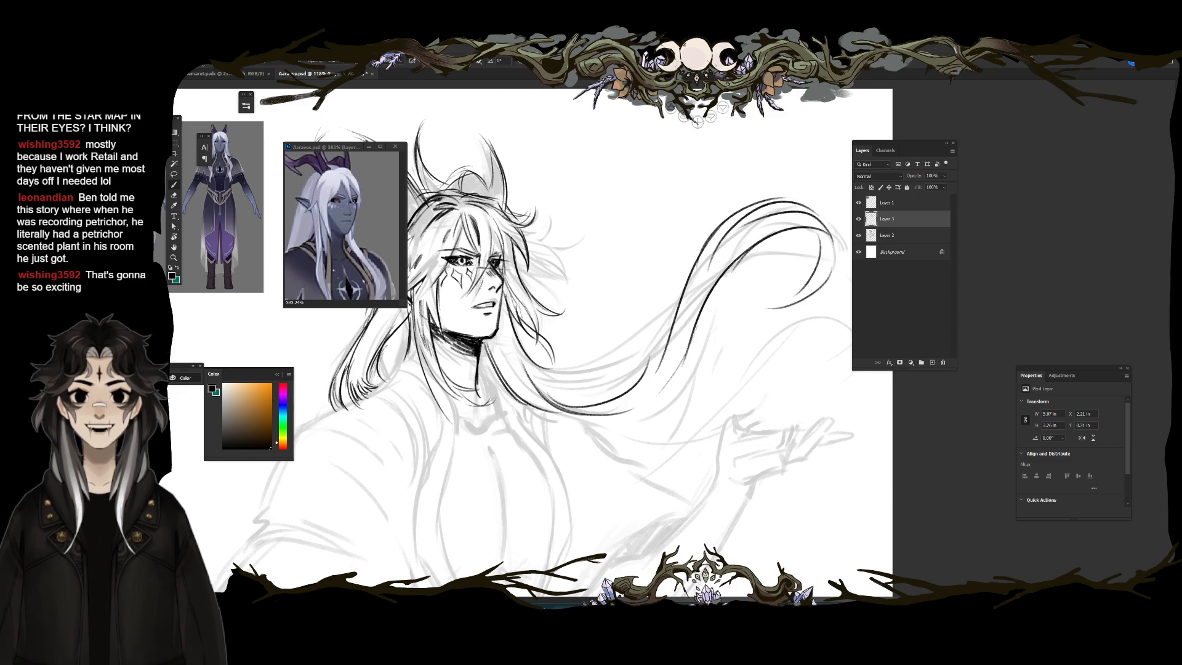
pyautogui.moveTo(801, 244); pyautogui.dragTo(777, 288)
pyautogui.moveTo(520, 339)
pyautogui.mouseDown()
pyautogui.moveTo(615, 371)
pyautogui.moveTo(660, 361)
pyautogui.moveTo(680, 311)
pyautogui.moveTo(849, 264)
pyautogui.mouseUp()
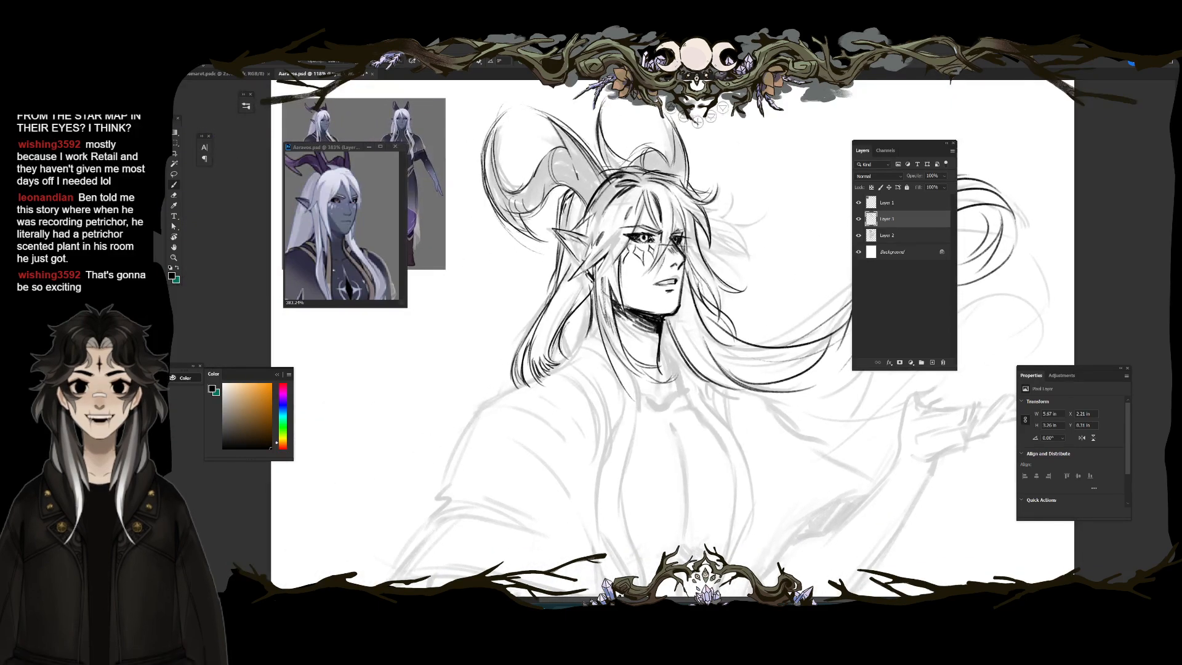
# Step: Outline the cloak's shoulders, the near sleeve with its curved hem, and the lower edge of the far sleeve
pyautogui.moveTo(612, 404)
pyautogui.mouseDown()
pyautogui.moveTo(660, 298)
pyautogui.moveTo(638, 315)
pyautogui.mouseUp()
pyautogui.moveTo(612, 247); pyautogui.dragTo(601, 261)
pyautogui.scroll(-5, 581, 300)
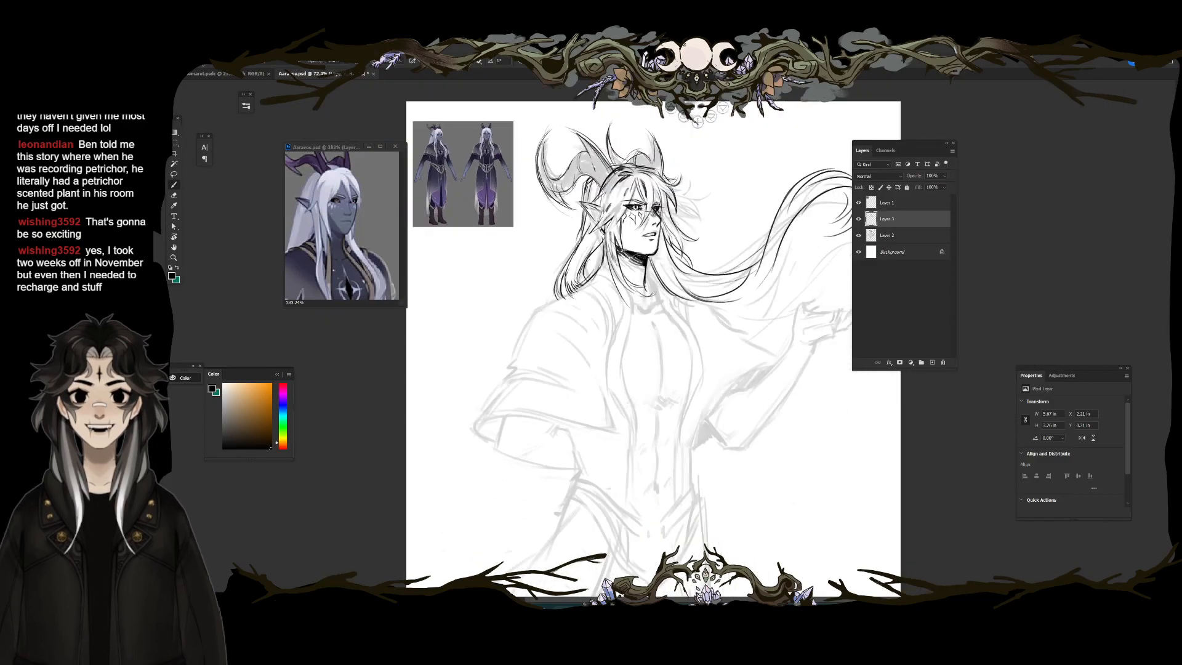
pyautogui.moveTo(535, 316); pyautogui.dragTo(510, 373)
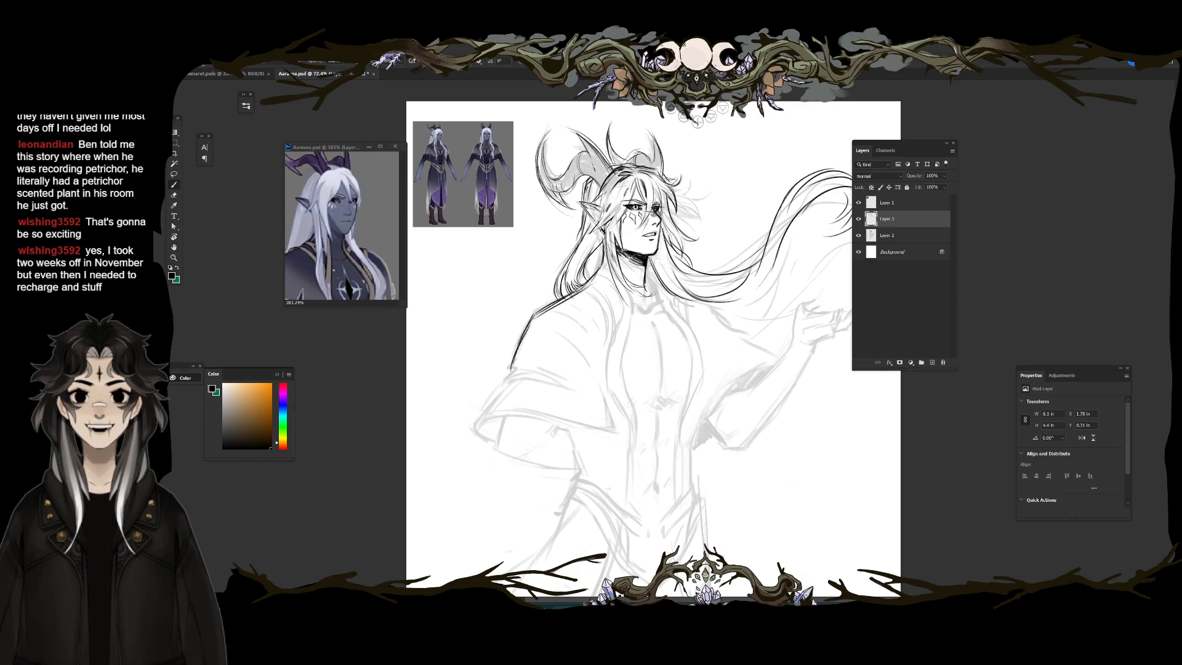
pyautogui.moveTo(606, 264); pyautogui.dragTo(568, 310)
pyautogui.moveTo(650, 282); pyautogui.dragTo(716, 306)
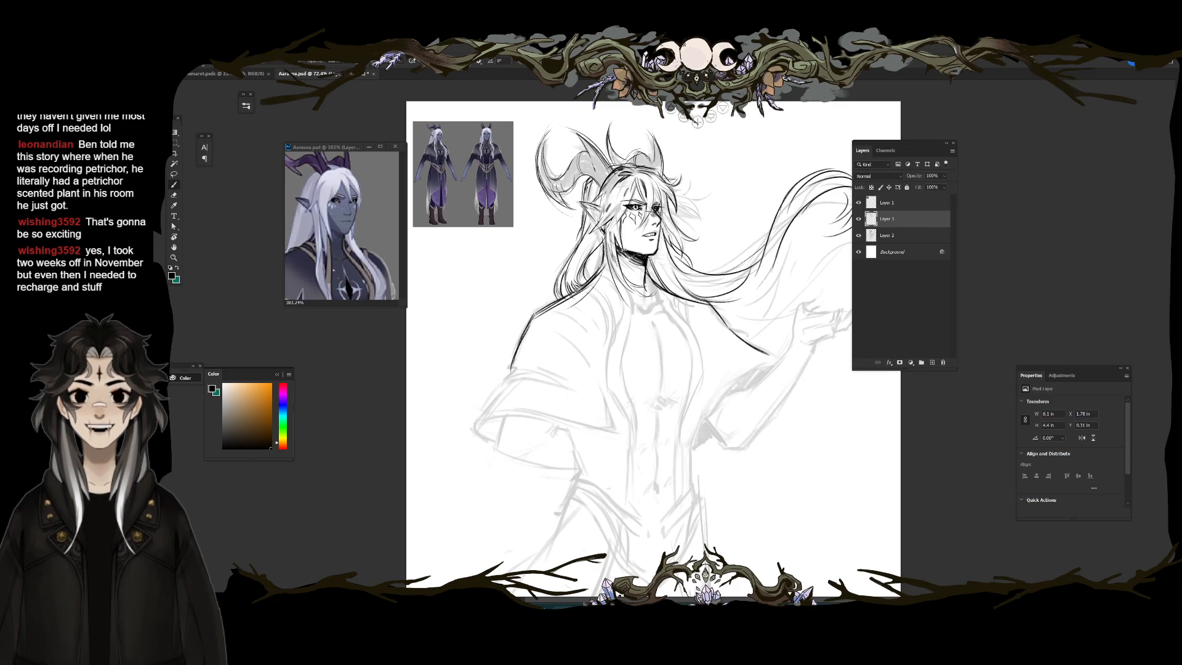
pyautogui.moveTo(511, 372)
pyautogui.mouseDown()
pyautogui.moveTo(476, 423)
pyautogui.moveTo(494, 439)
pyautogui.mouseUp()
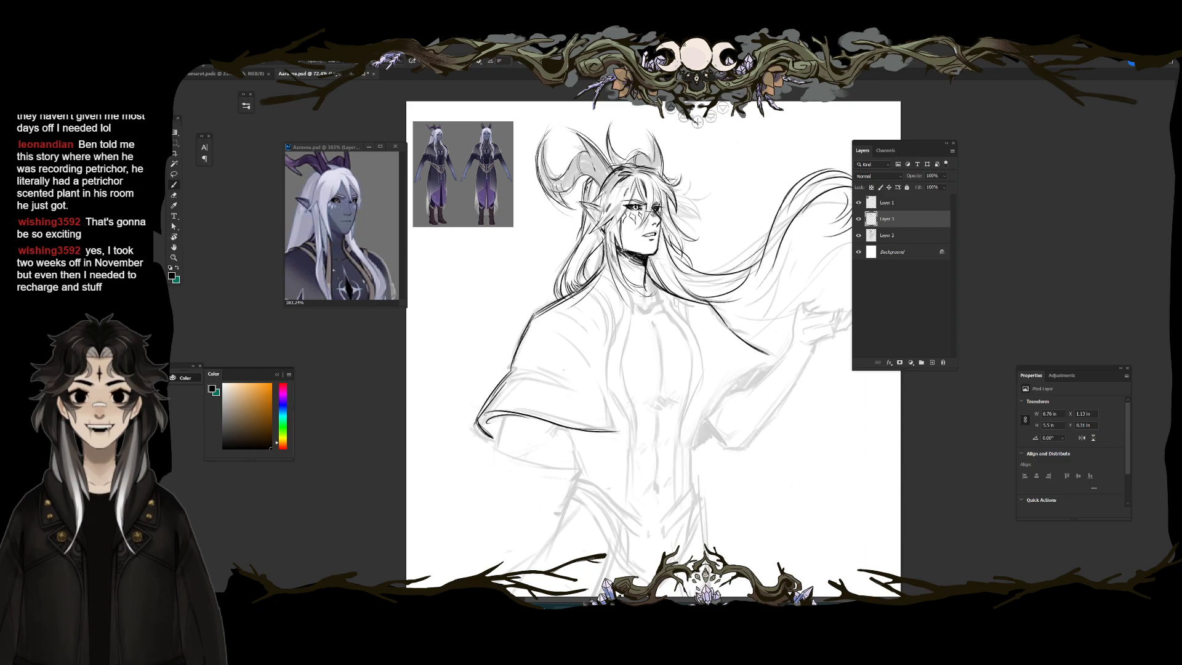
pyautogui.moveTo(695, 403); pyautogui.dragTo(707, 426)
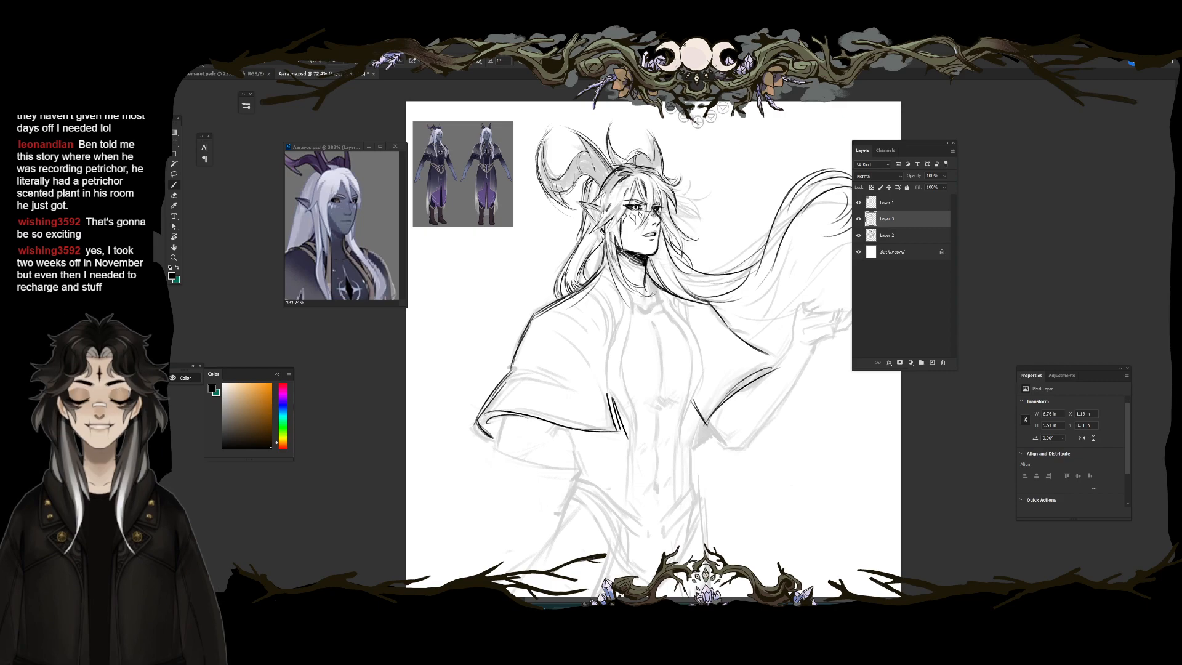
# Step: Refine the far sleeve's lower edge and add a folded cuff at its outer corner
pyautogui.press('e')
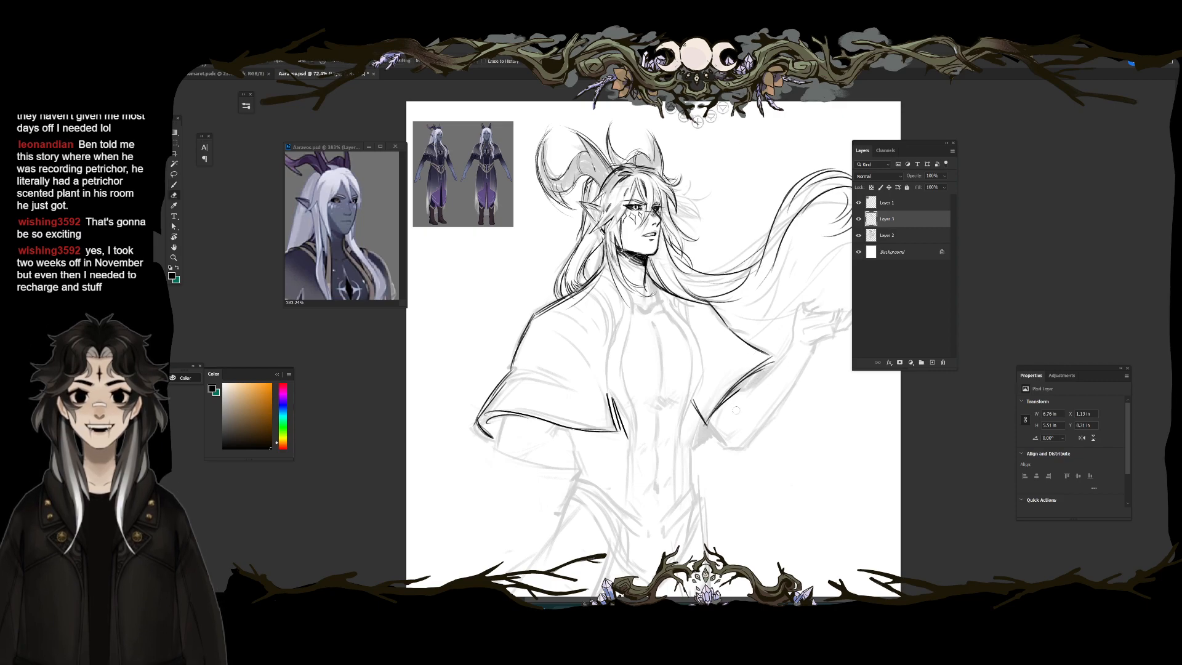
pyautogui.press('b')
pyautogui.moveTo(771, 362); pyautogui.dragTo(713, 409)
pyautogui.moveTo(742, 381); pyautogui.dragTo(773, 369)
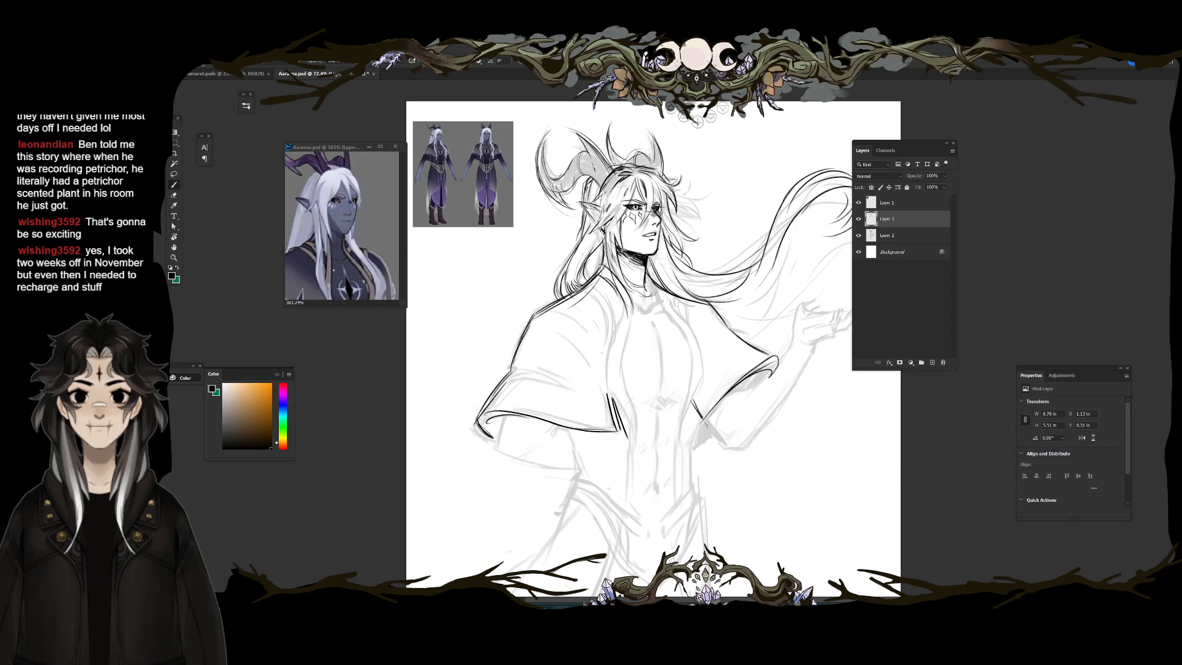
# Step: Draw the cloak's near lapel and the inner garment edge running down the torso to the waist, correcting with the eraser
pyautogui.moveTo(632, 311); pyautogui.dragTo(613, 433)
pyautogui.moveTo(622, 300); pyautogui.dragTo(604, 359)
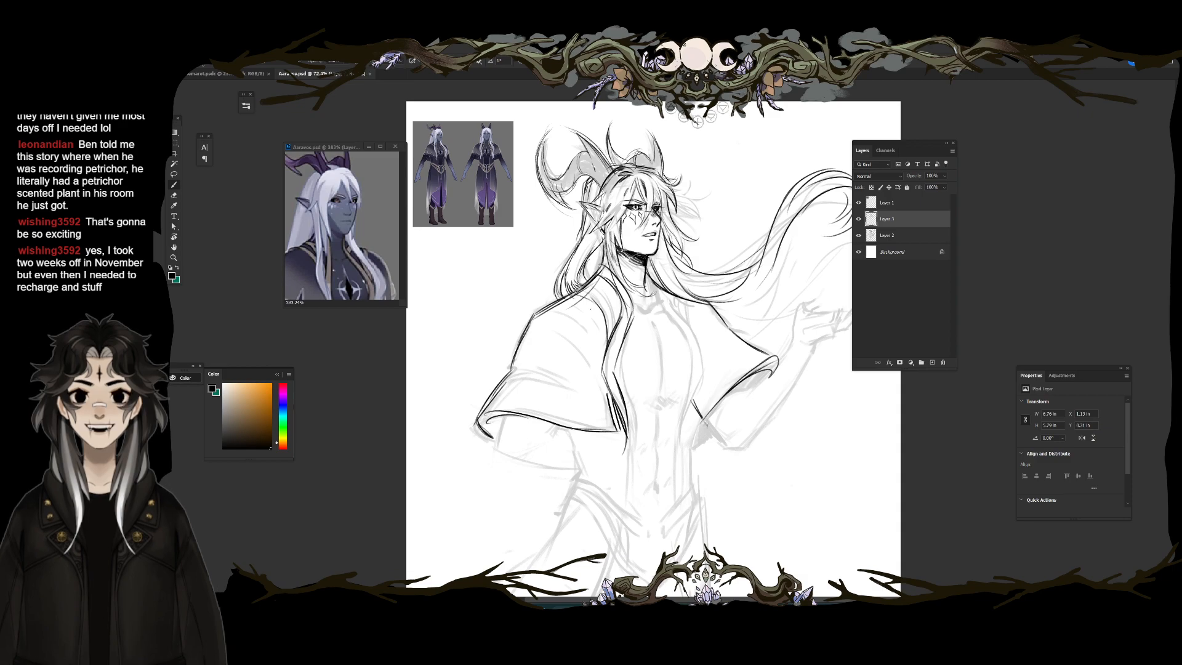
pyautogui.moveTo(610, 332); pyautogui.dragTo(590, 277)
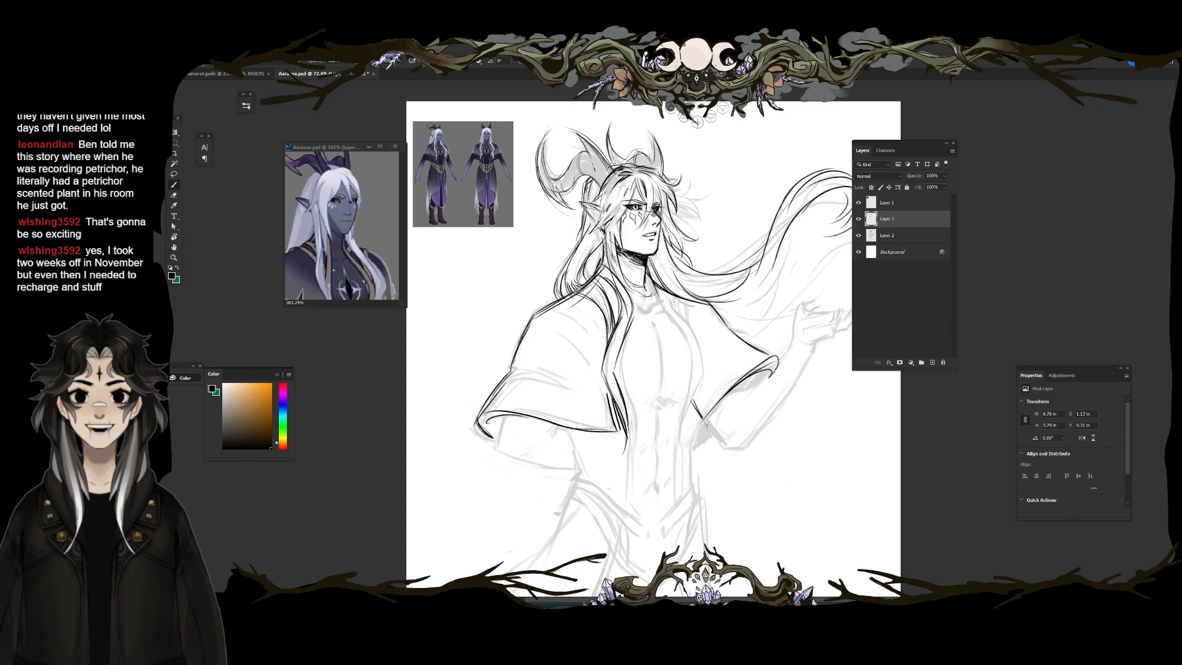
pyautogui.press('e')
pyautogui.press('b')
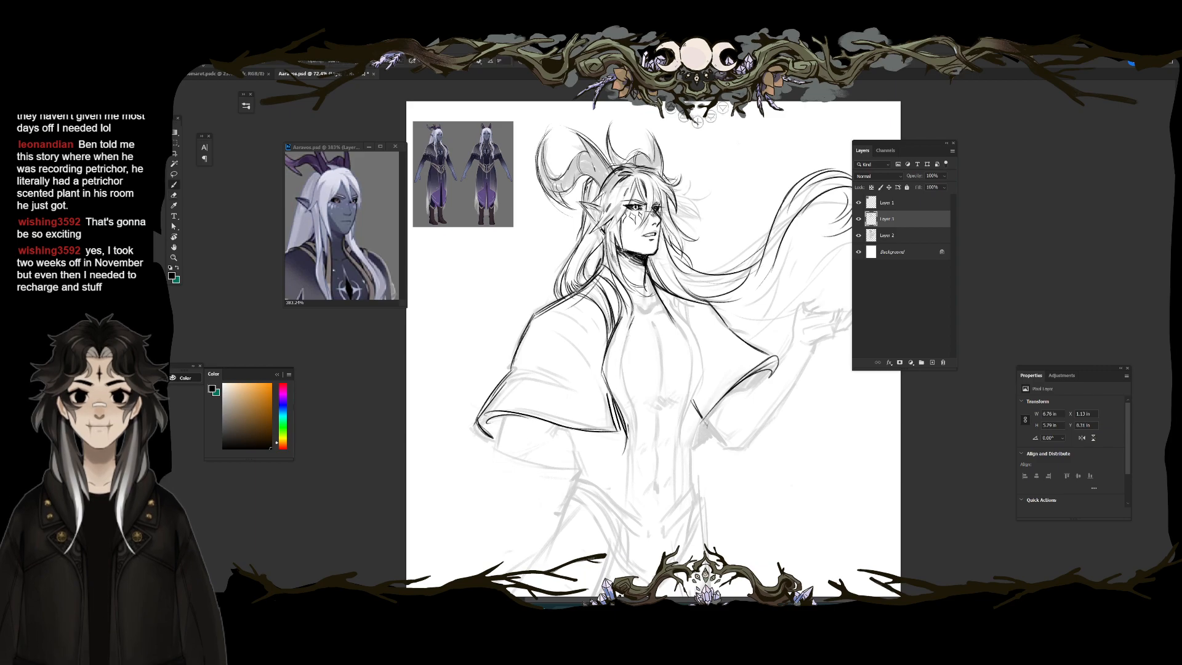
pyautogui.press('e')
pyautogui.press('b')
pyautogui.press('e')
pyautogui.moveTo(624, 454)
pyautogui.mouseDown()
pyautogui.moveTo(628, 435)
pyautogui.moveTo(629, 506)
pyautogui.mouseUp()
pyautogui.press('b')
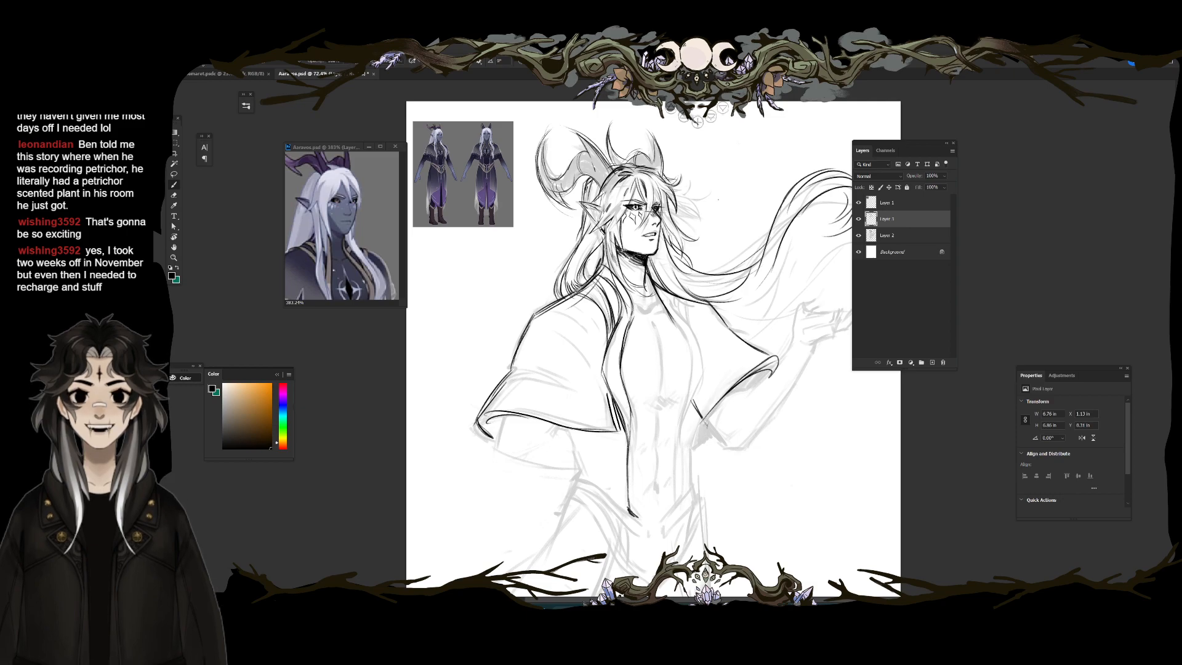
# Step: Outline the V-shaped waistband around the hips and add a parallel inner line along its upper edge
pyautogui.moveTo(680, 382); pyautogui.dragTo(655, 280)
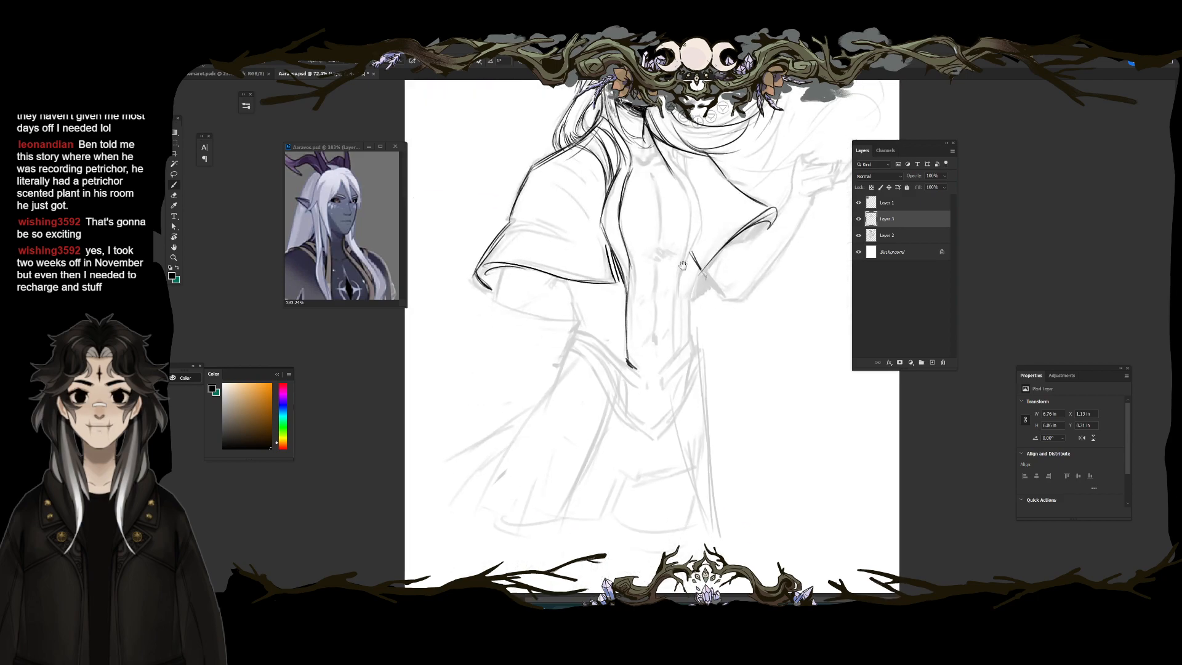
pyautogui.moveTo(656, 395)
pyautogui.mouseDown()
pyautogui.moveTo(655, 416)
pyautogui.moveTo(656, 389)
pyautogui.mouseUp()
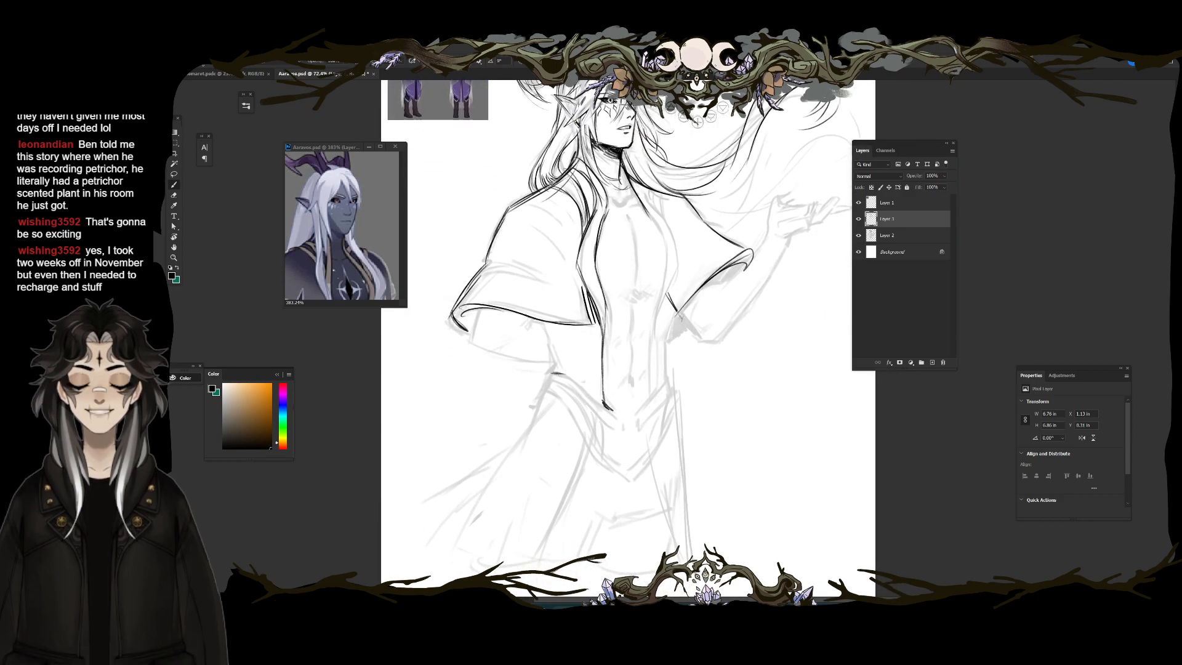
pyautogui.moveTo(590, 389); pyautogui.dragTo(613, 411)
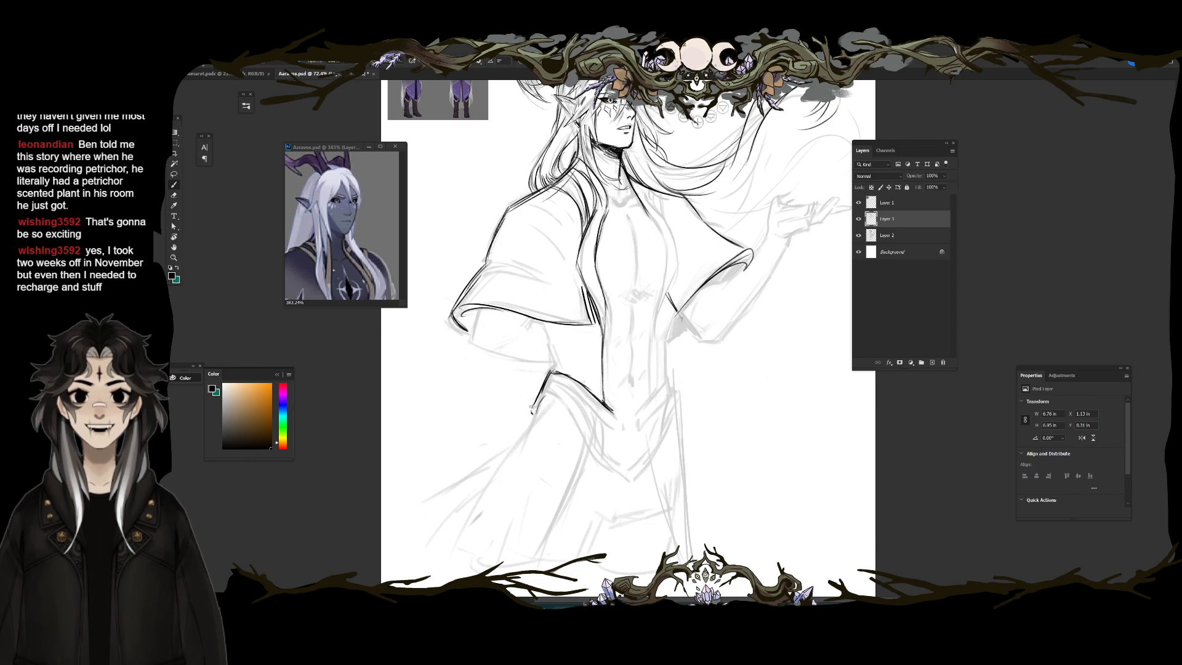
pyautogui.moveTo(541, 406)
pyautogui.mouseDown()
pyautogui.moveTo(574, 417)
pyautogui.moveTo(627, 481)
pyautogui.moveTo(657, 446)
pyautogui.mouseUp()
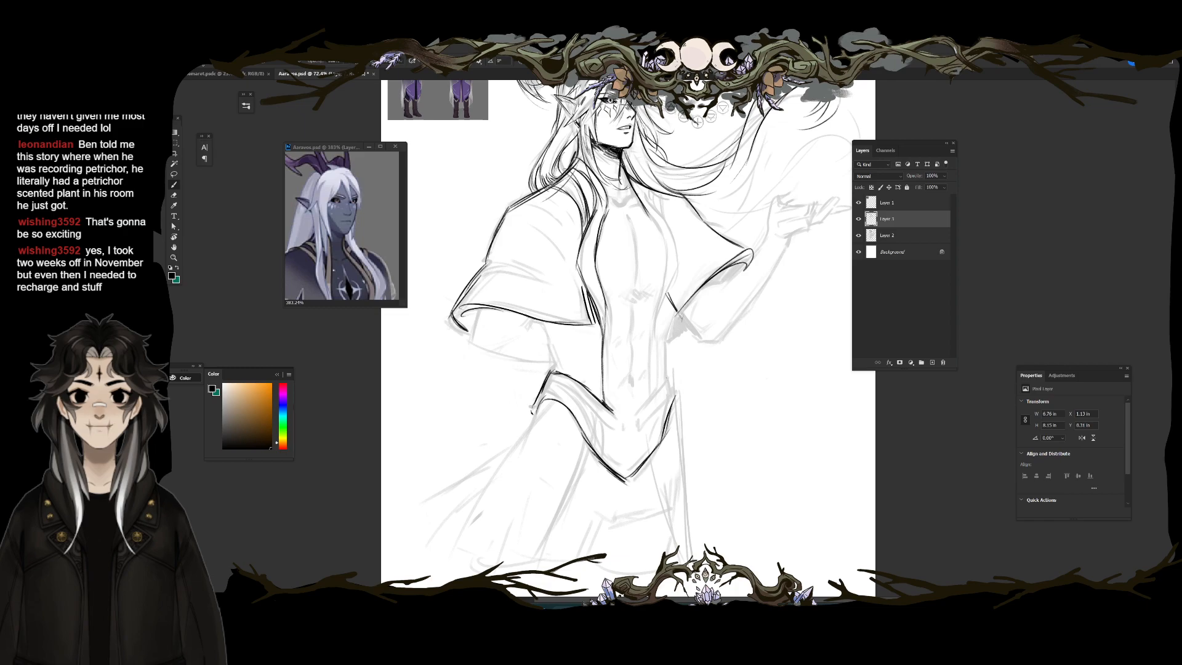
pyautogui.moveTo(678, 401); pyautogui.dragTo(669, 372)
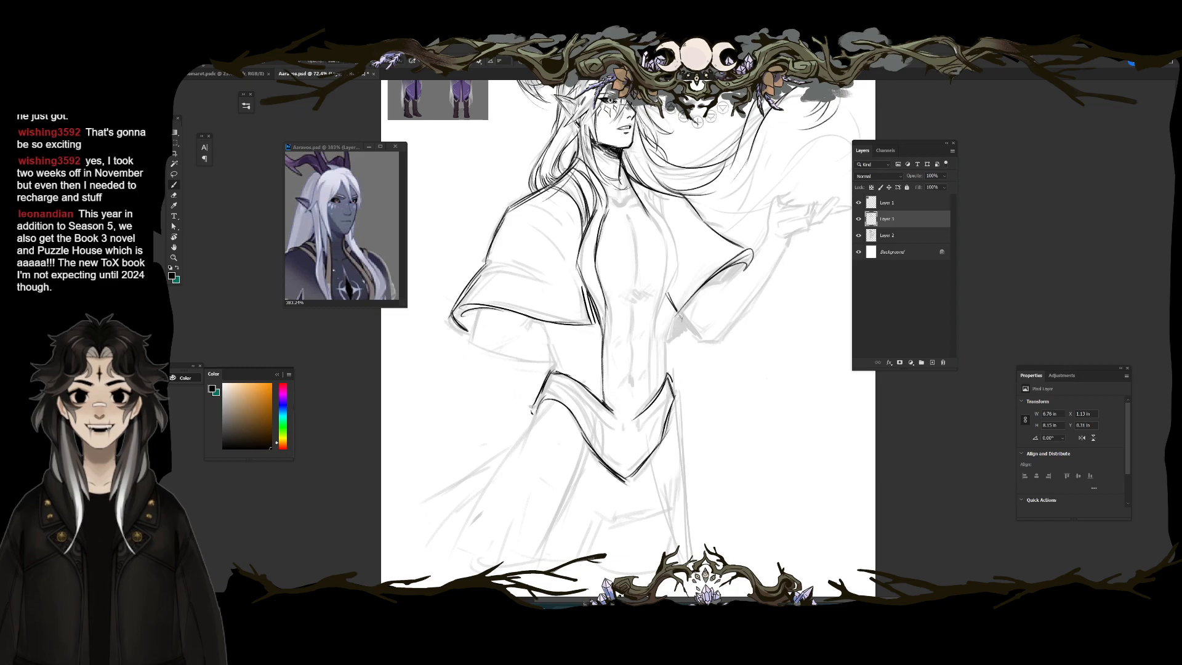
pyautogui.moveTo(548, 384)
pyautogui.mouseDown()
pyautogui.moveTo(541, 394)
pyautogui.moveTo(623, 434)
pyautogui.mouseUp()
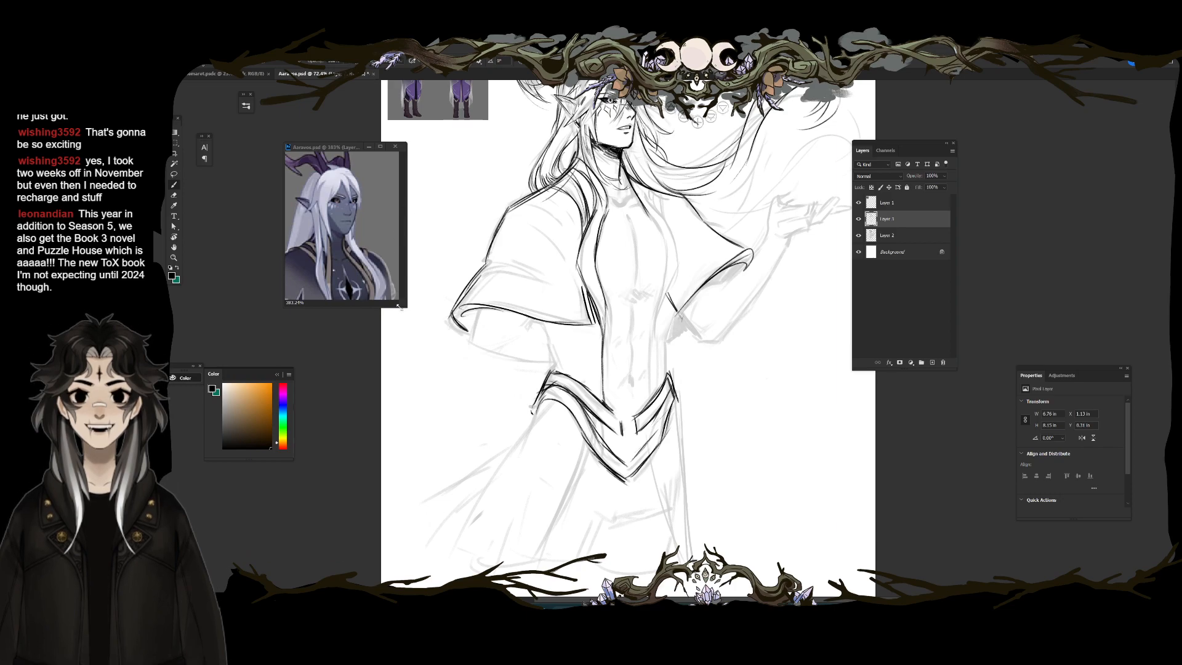
# Step: Enlarge the floating character reference, fit the full figure in it, and place it beside the canvas with the colour swatch panel moved below
pyautogui.moveTo(407, 307); pyautogui.dragTo(444, 505)
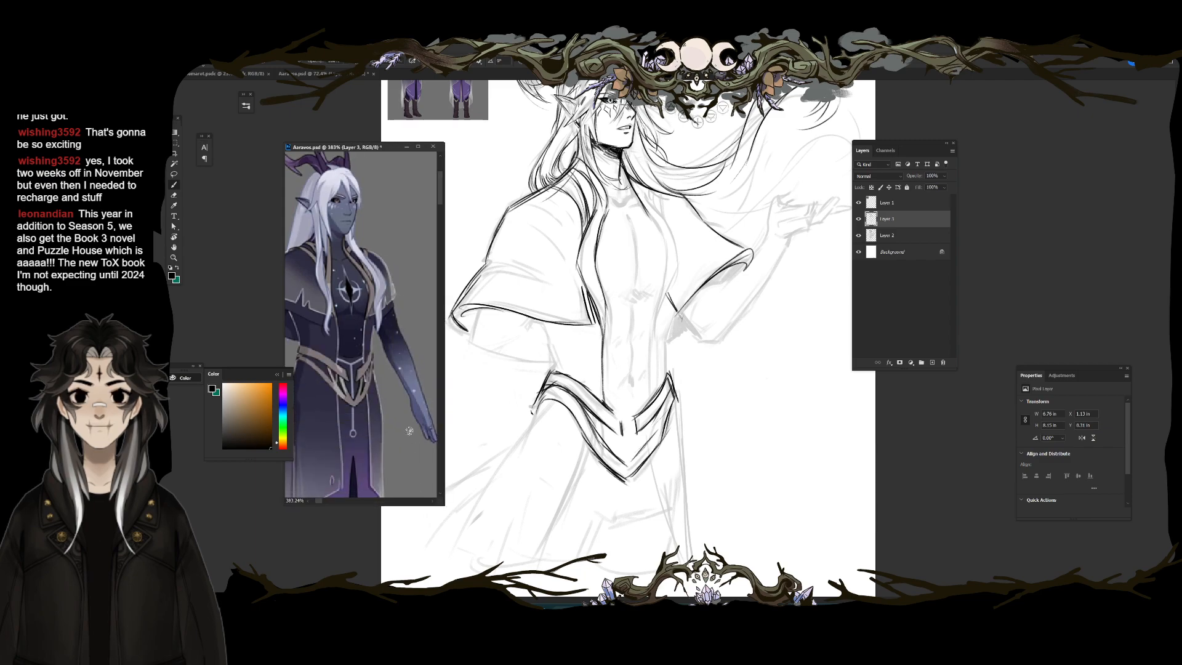
pyautogui.moveTo(391, 370); pyautogui.dragTo(364, 377)
pyautogui.moveTo(371, 417); pyautogui.dragTo(386, 338)
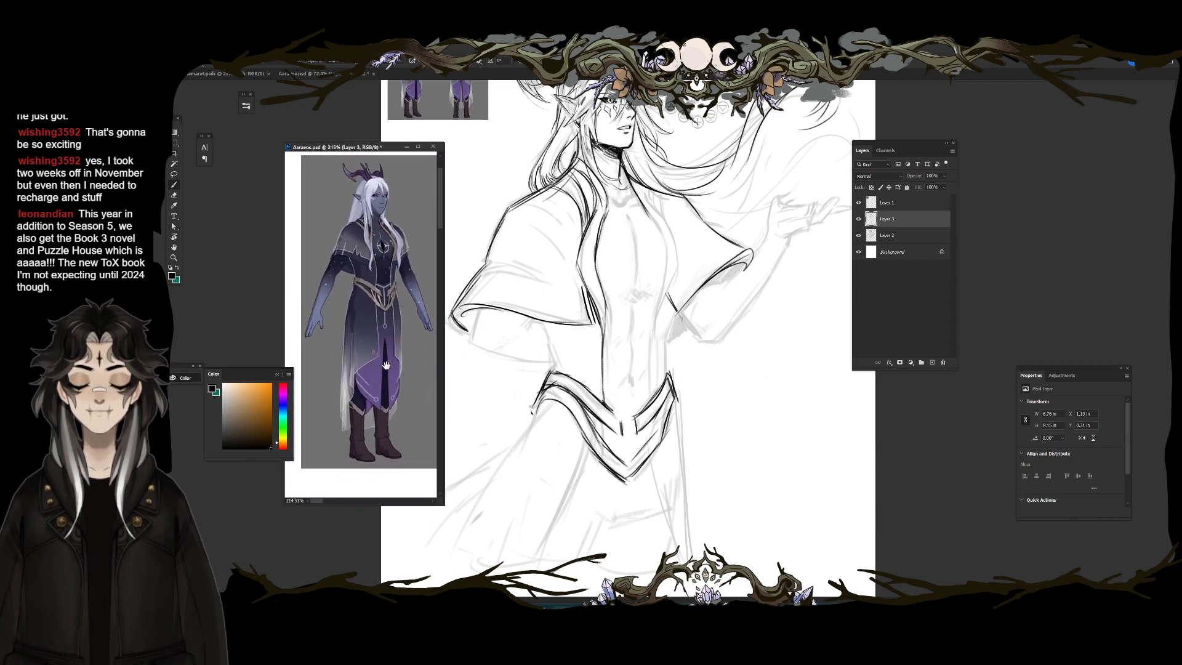
pyautogui.moveTo(343, 148); pyautogui.dragTo(271, 127)
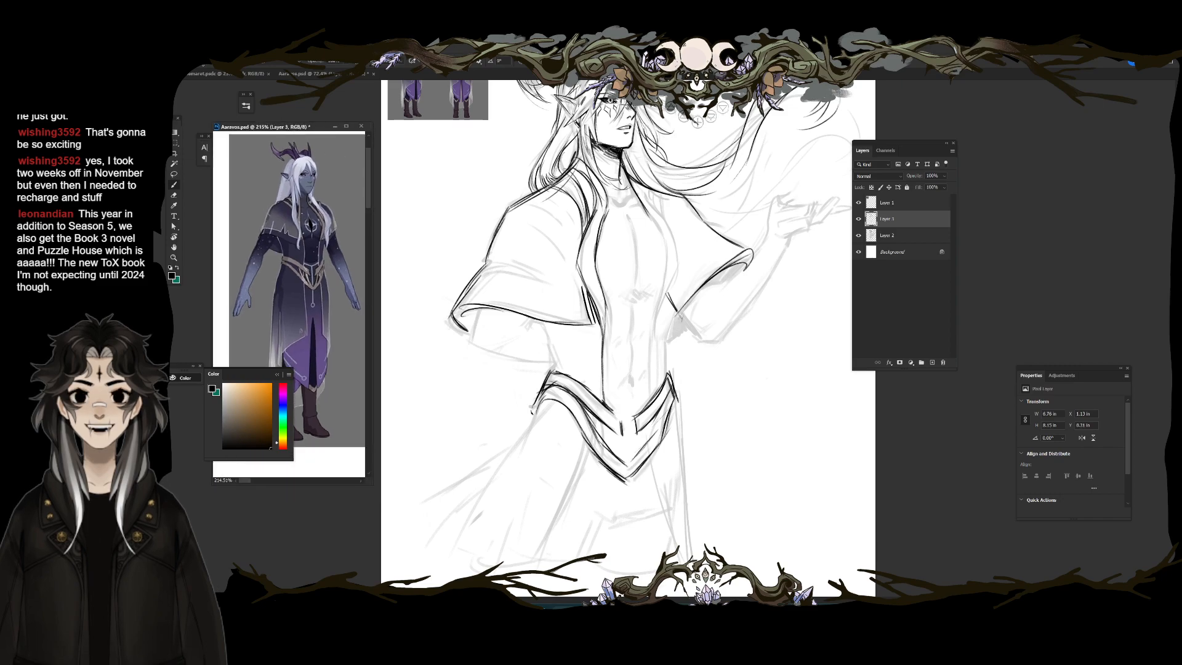
pyautogui.moveTo(212, 485); pyautogui.dragTo(237, 459)
pyautogui.moveTo(241, 369); pyautogui.dragTo(207, 469)
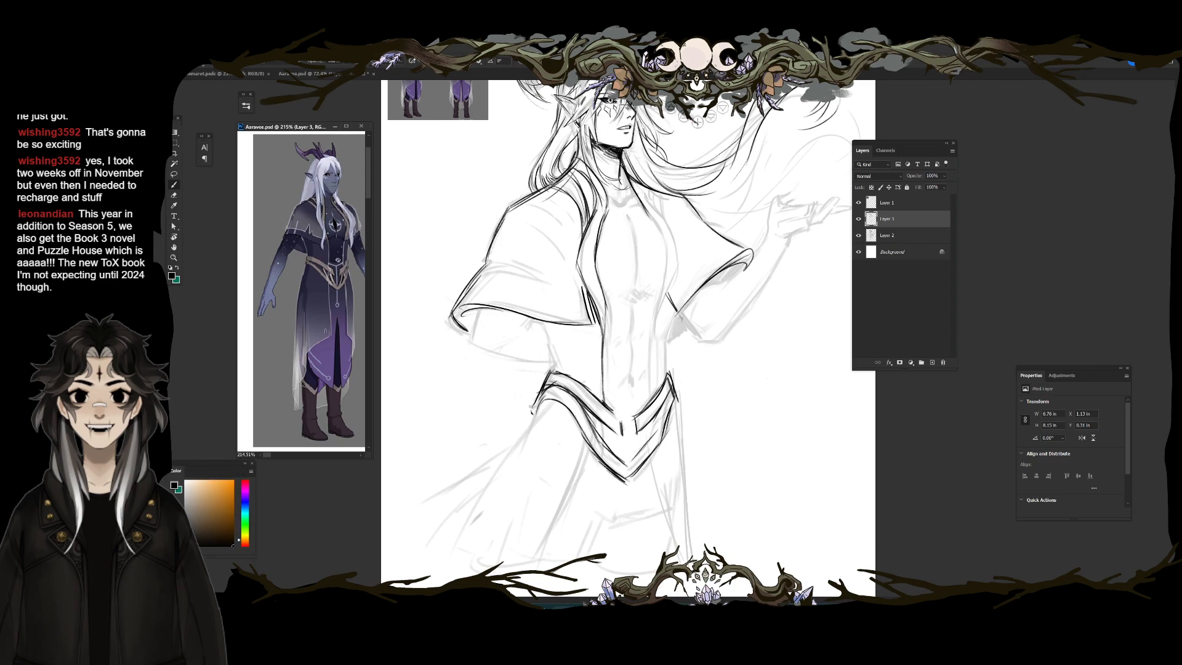
pyautogui.moveTo(343, 326); pyautogui.dragTo(324, 321)
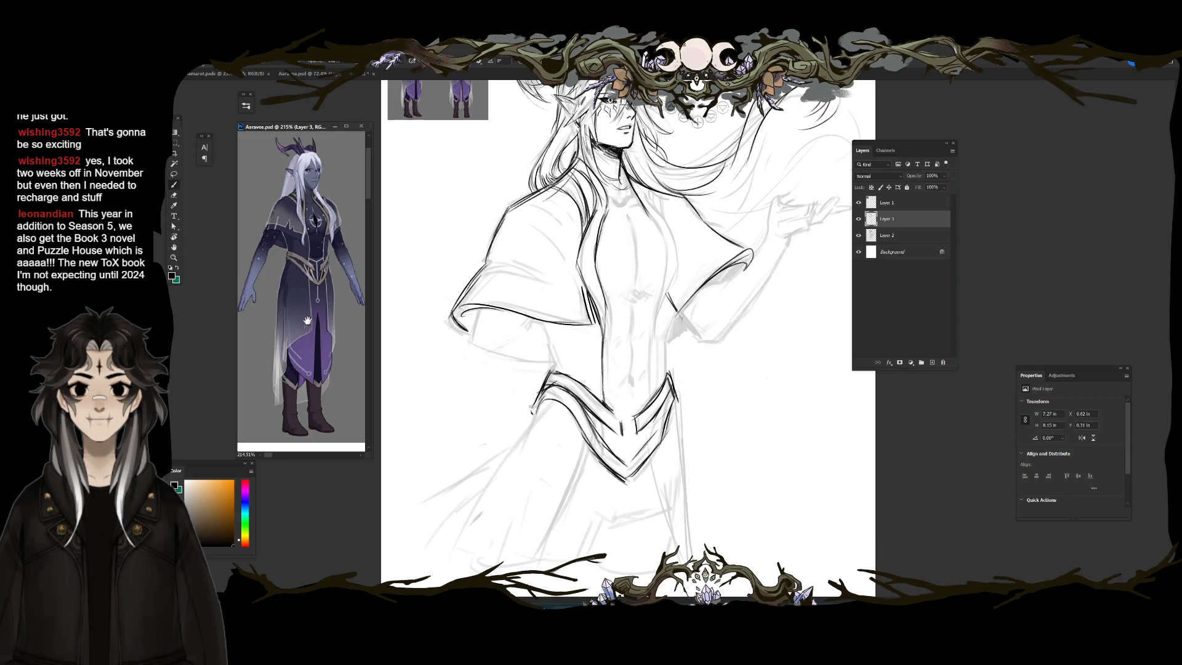
pyautogui.moveTo(308, 322); pyautogui.dragTo(316, 331)
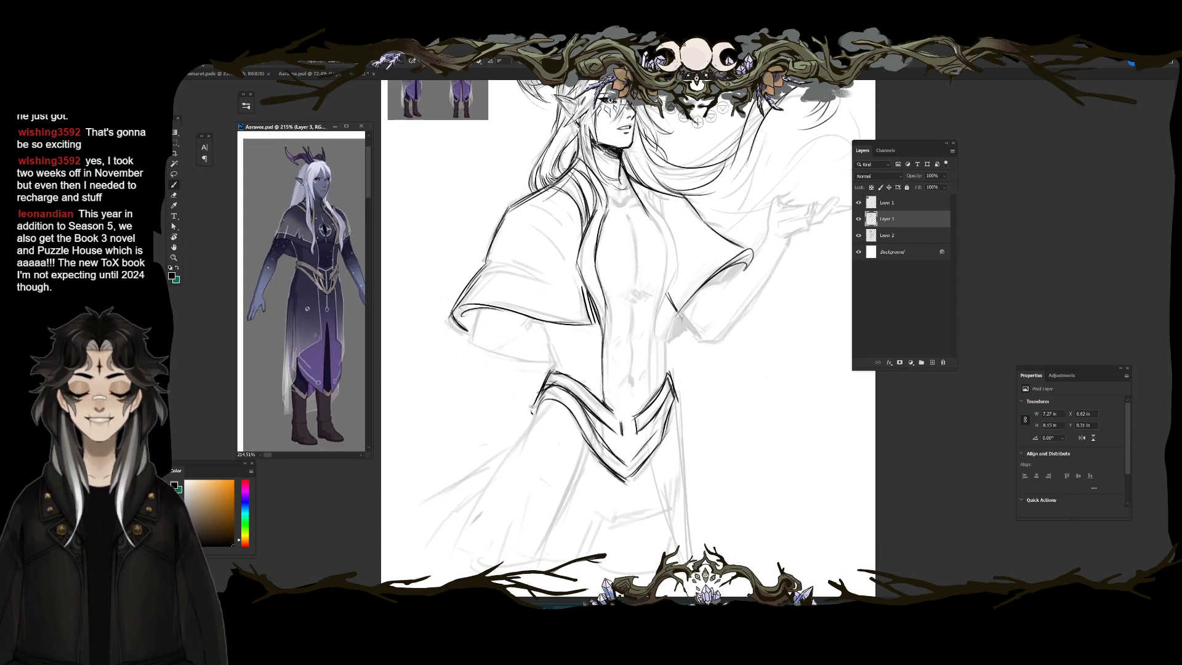
# Step: Clean up the waistband's pointed end at the near hip, alternating between brush and eraser
pyautogui.press('e')
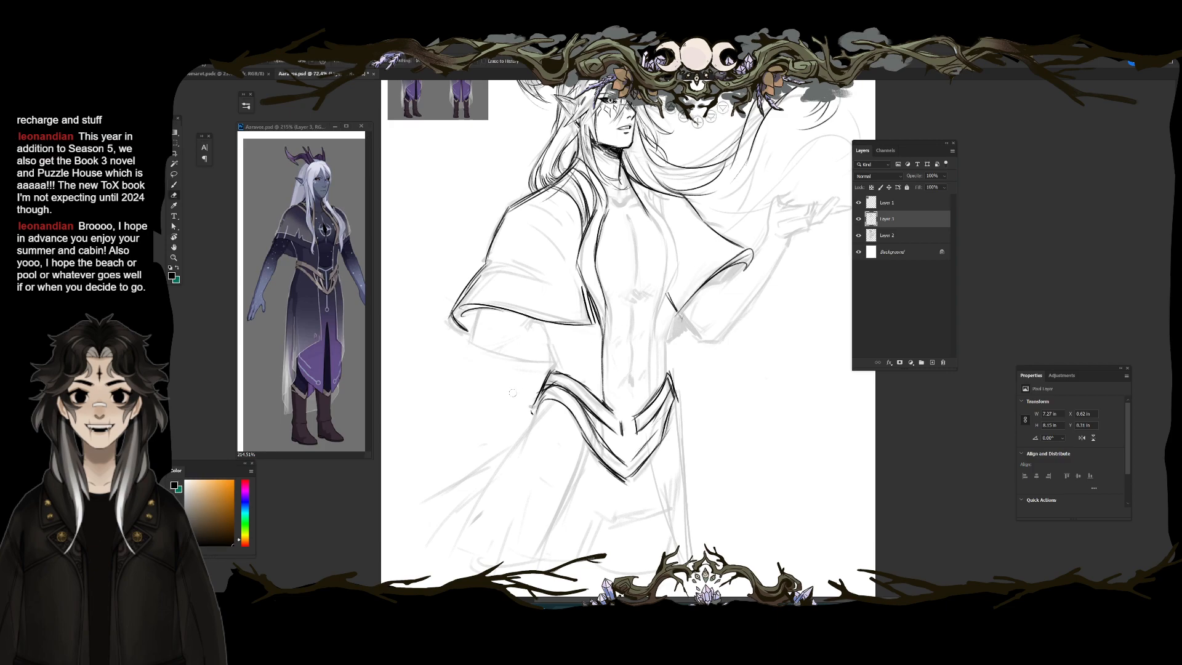
pyautogui.press('b')
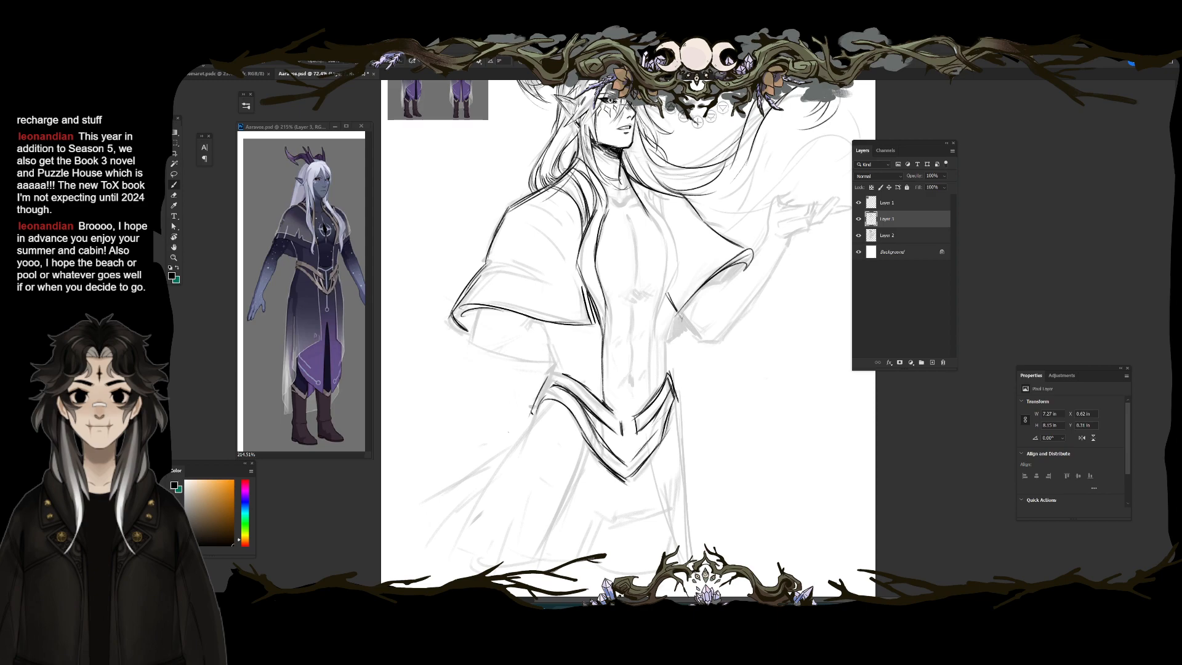
pyautogui.press('e')
pyautogui.press('b')
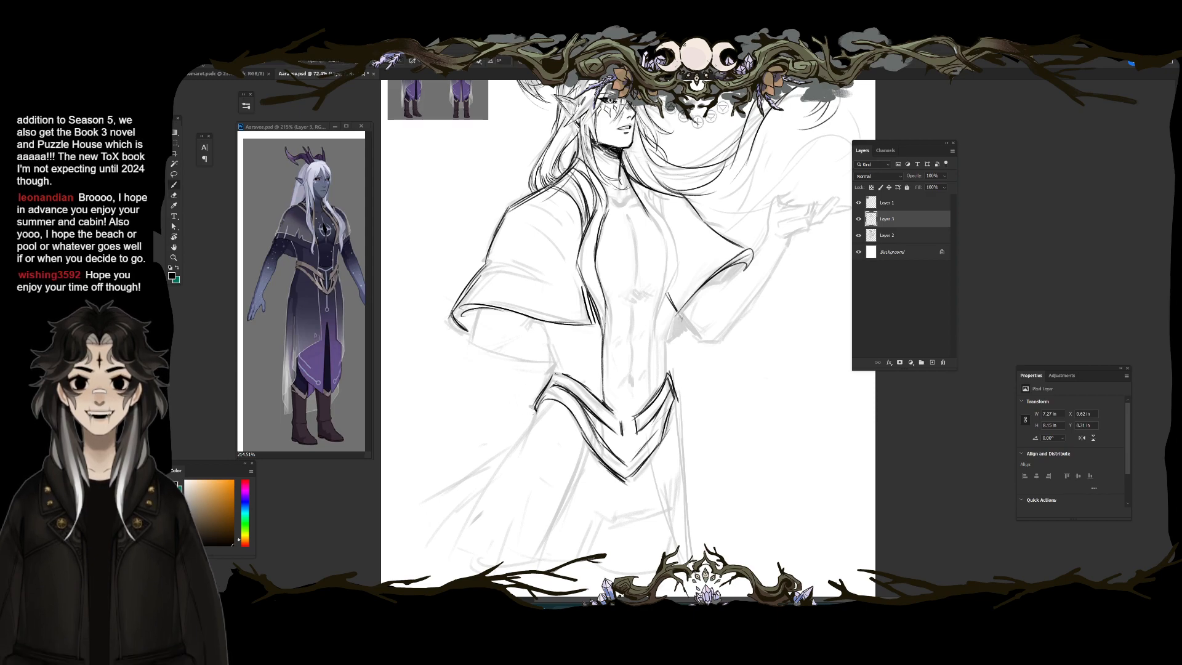
# Step: Refine the waistband's central notch and far-hip edge with brush and eraser, and save the document
pyautogui.moveTo(582, 391); pyautogui.dragTo(534, 355)
pyautogui.press('e')
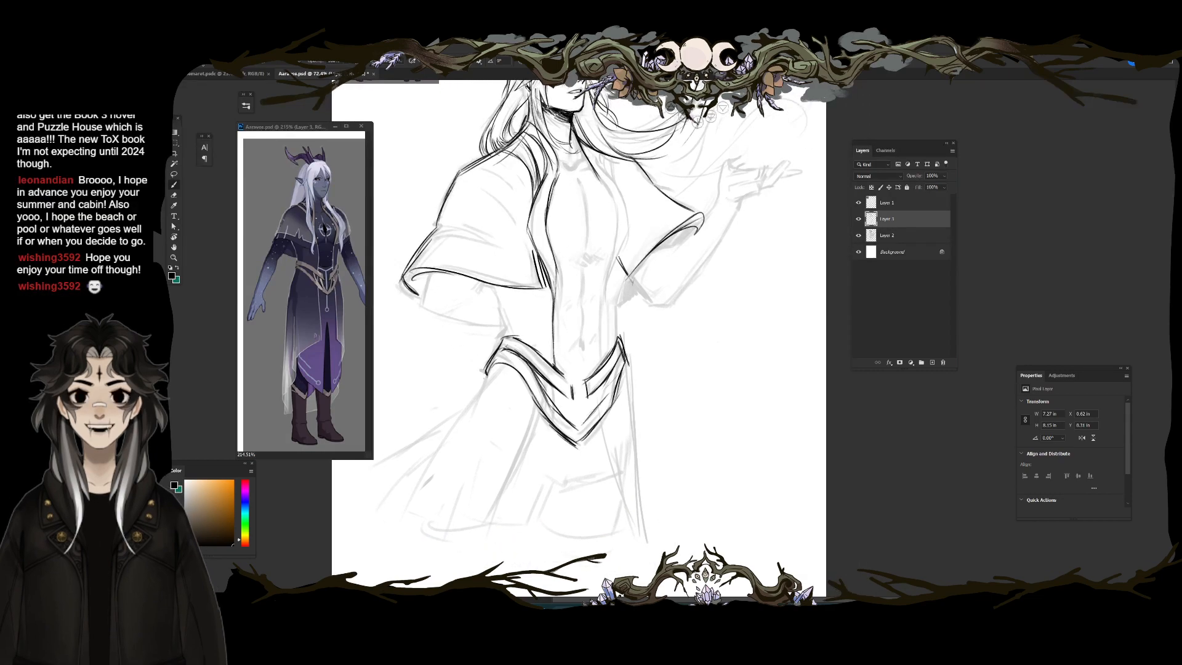
pyautogui.press('b')
pyautogui.press('e')
pyautogui.press('b')
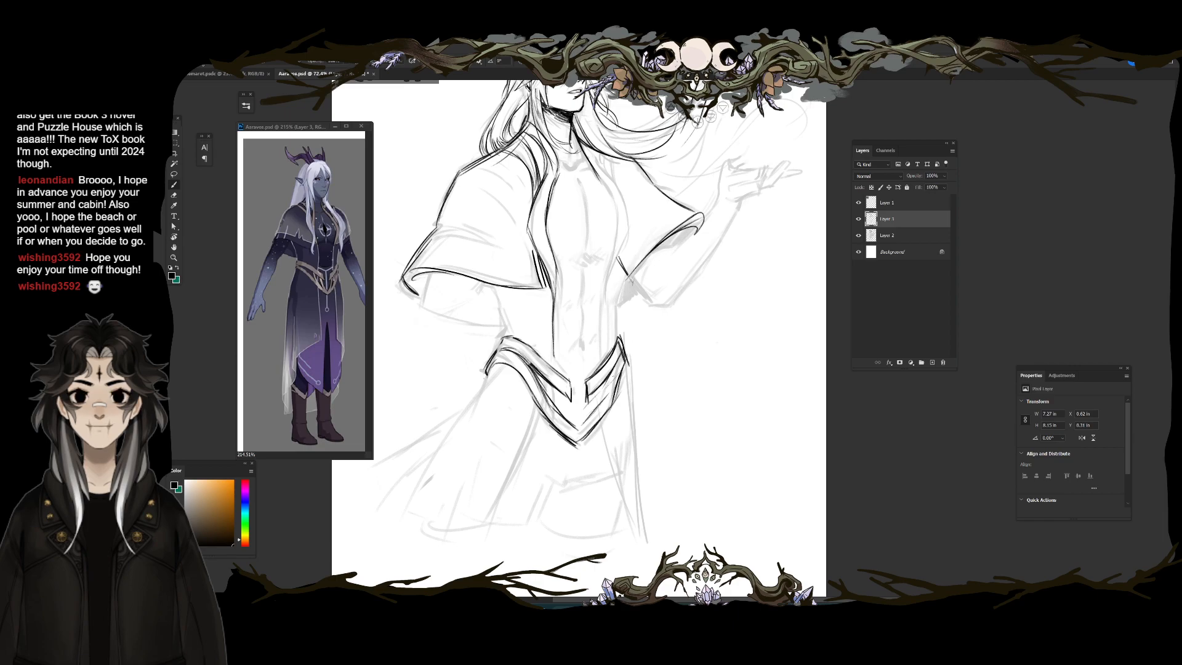
pyautogui.press('e')
pyautogui.press('b')
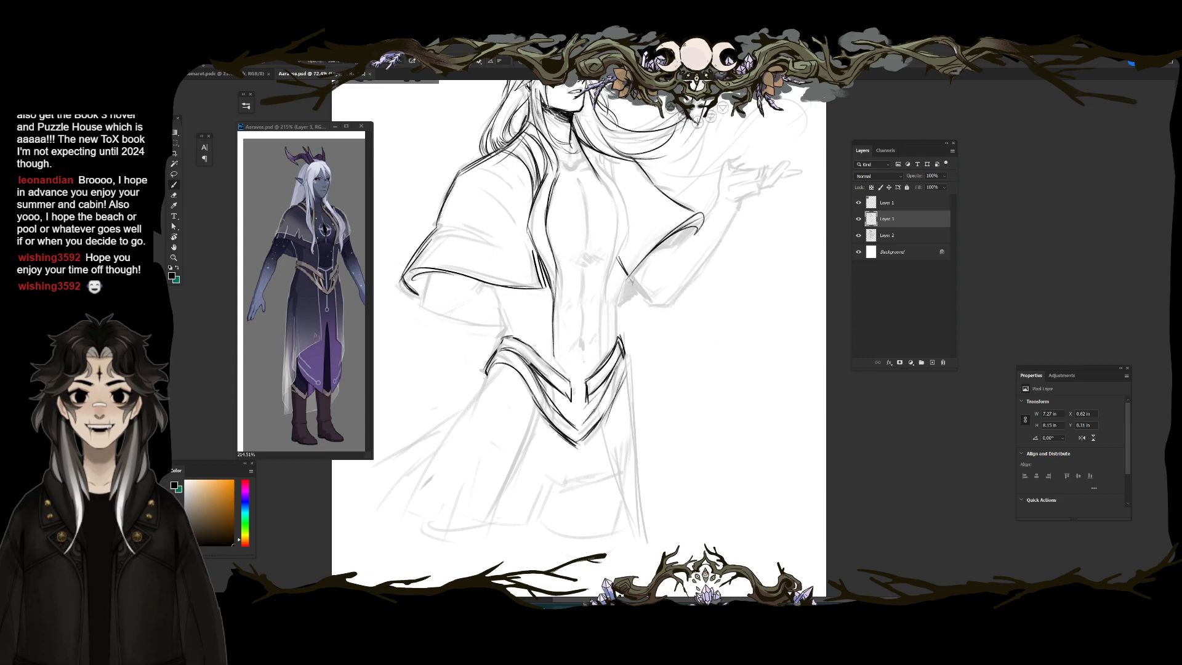
pyautogui.press('e')
pyautogui.press('b')
pyautogui.moveTo(619, 369); pyautogui.dragTo(627, 384)
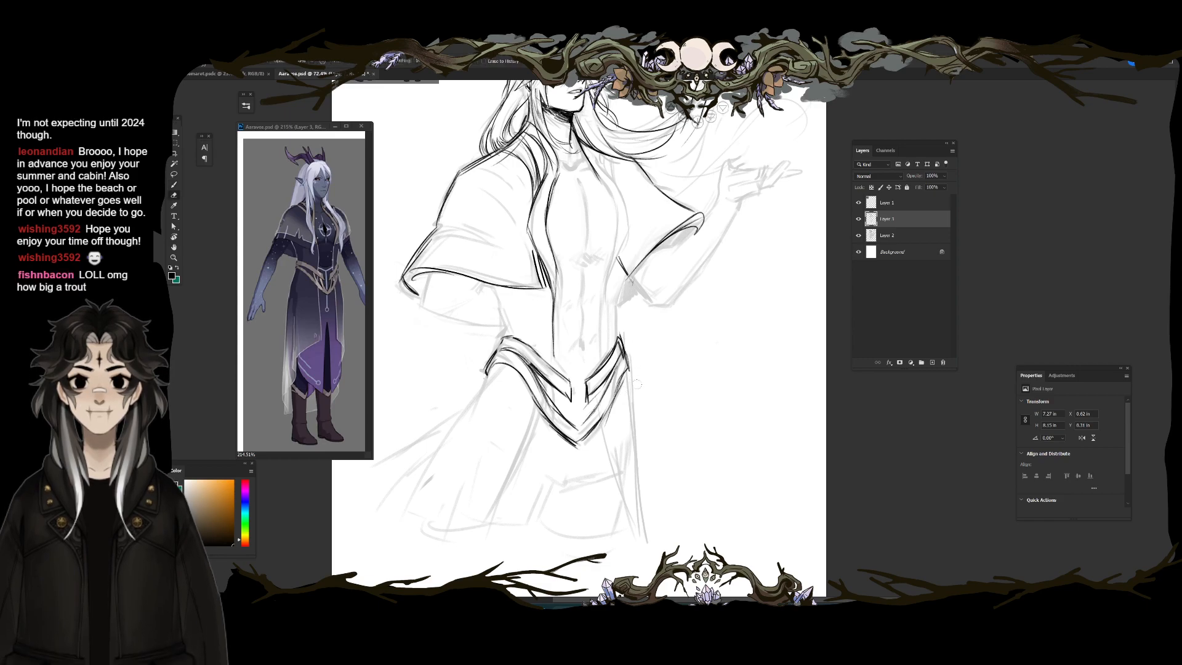
pyautogui.scroll(3, 631, 377)
pyautogui.press('e')
pyautogui.hotkey('ctrl', 's')
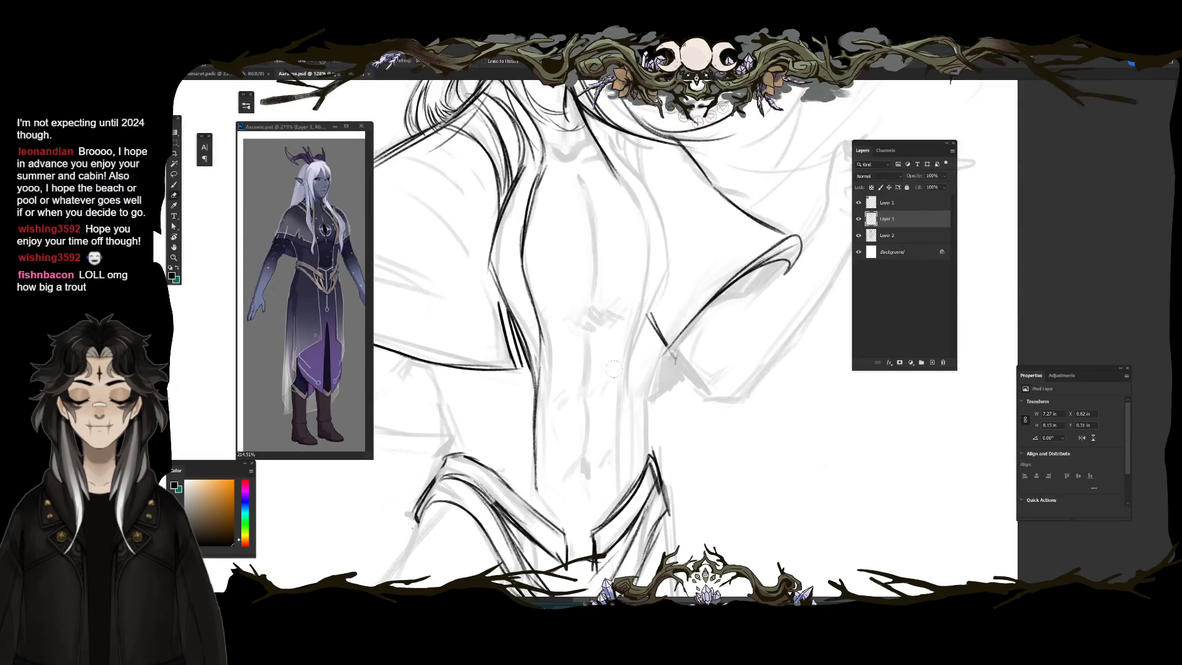
# Step: Doodle a stick figure standing on a flat raft on a new layer in the empty area above the raised hand
pyautogui.moveTo(576, 367); pyautogui.dragTo(503, 465)
pyautogui.scroll(4, 540, 318)
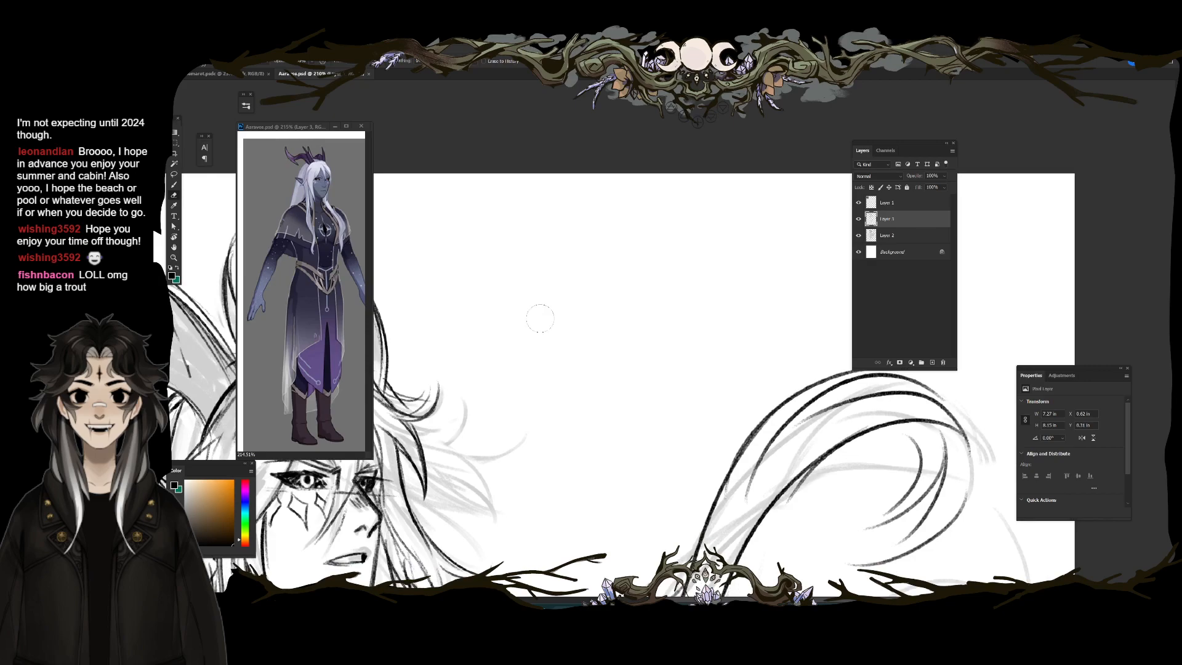
pyautogui.hotkey('ctrl', 'shift', 'alt', 'n')
pyautogui.press('b')
pyautogui.moveTo(703, 277)
pyautogui.mouseDown()
pyautogui.moveTo(758, 294)
pyautogui.moveTo(623, 231)
pyautogui.moveTo(826, 235)
pyautogui.moveTo(815, 264)
pyautogui.mouseUp()
pyautogui.moveTo(683, 247)
pyautogui.mouseDown()
pyautogui.moveTo(689, 296)
pyautogui.moveTo(677, 293)
pyautogui.mouseUp()
pyautogui.moveTo(685, 272)
pyautogui.mouseDown()
pyautogui.moveTo(703, 293)
pyautogui.moveTo(666, 315)
pyautogui.moveTo(696, 320)
pyautogui.mouseUp()
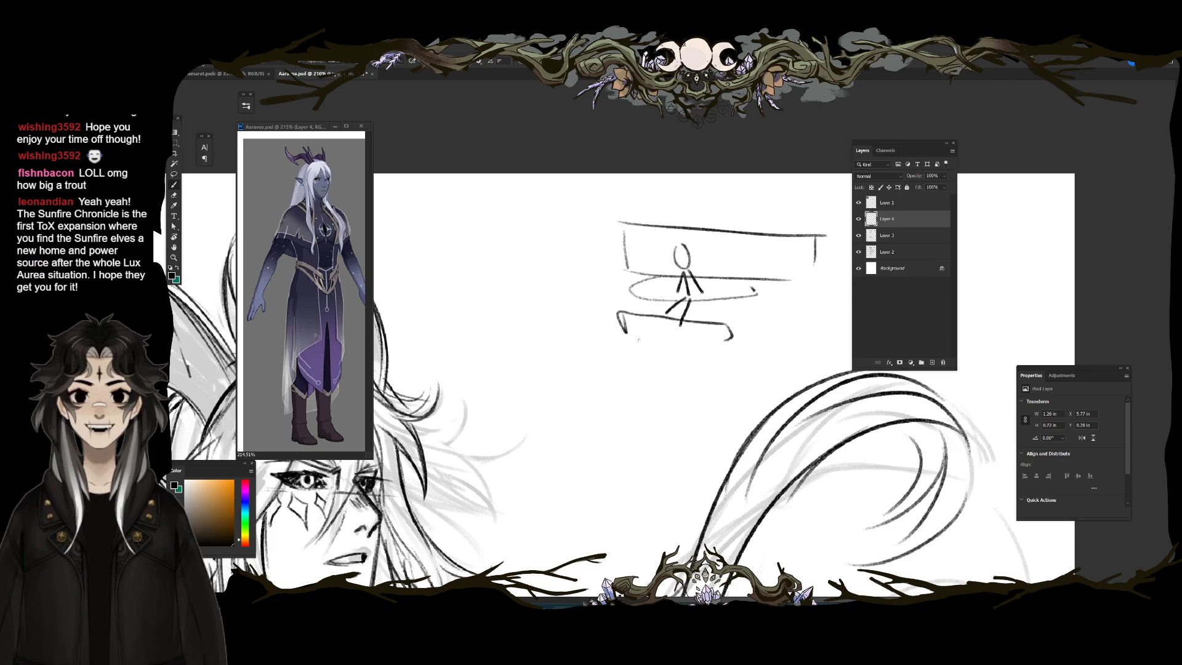
pyautogui.moveTo(624, 337); pyautogui.dragTo(736, 343)
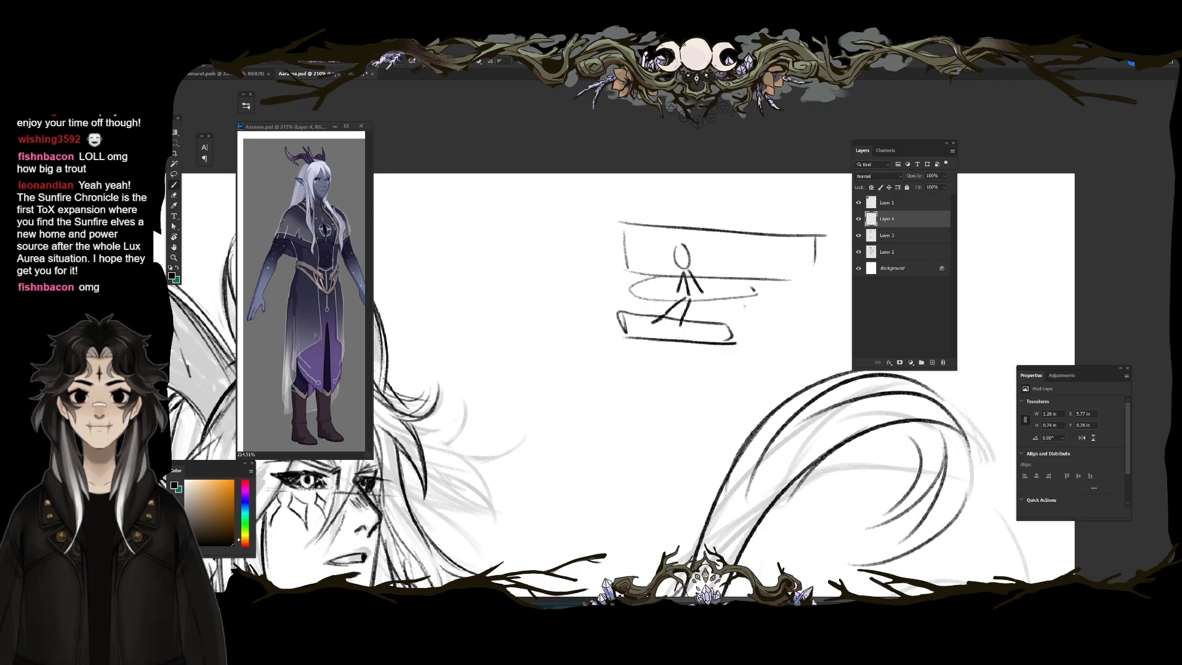
pyautogui.moveTo(629, 289)
pyautogui.mouseDown()
pyautogui.moveTo(741, 312)
pyautogui.moveTo(768, 296)
pyautogui.mouseUp()
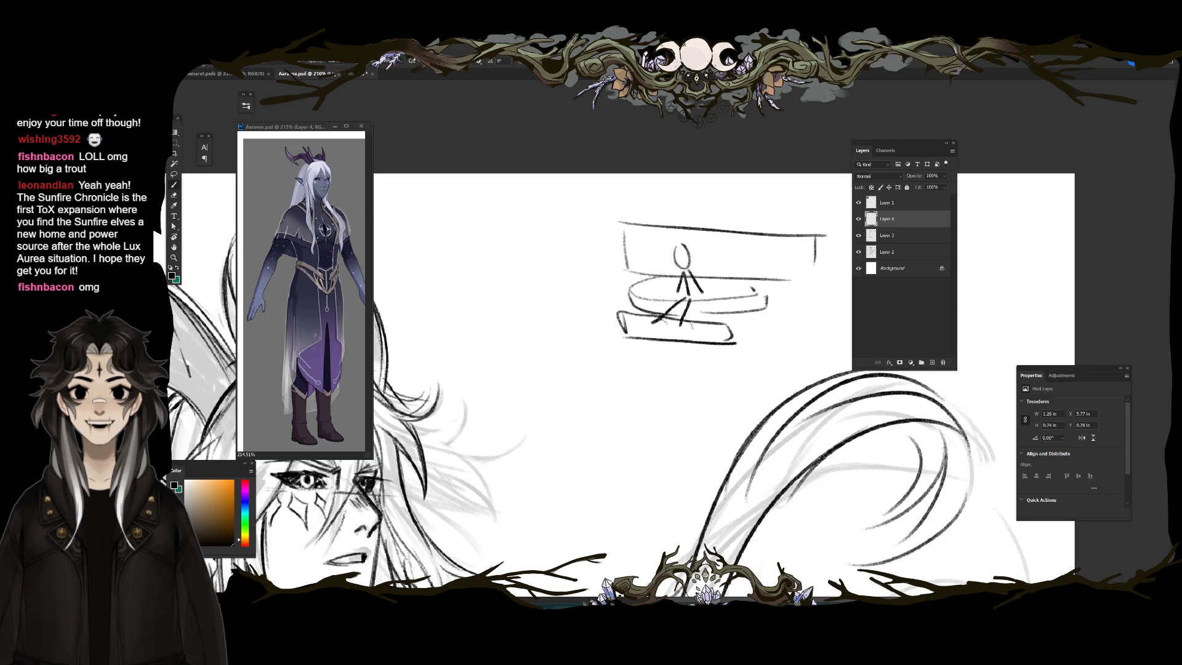
# Step: Shade a wide dark band across the doodle's base on a new layer and lower that layer's opacity to 46%
pyautogui.hotkey('ctrl', 'shift', 'alt', 'n')
pyautogui.moveTo(613, 324)
pyautogui.mouseDown()
pyautogui.moveTo(744, 342)
pyautogui.moveTo(579, 316)
pyautogui.moveTo(833, 337)
pyautogui.moveTo(596, 353)
pyautogui.moveTo(527, 315)
pyautogui.moveTo(585, 293)
pyautogui.mouseUp()
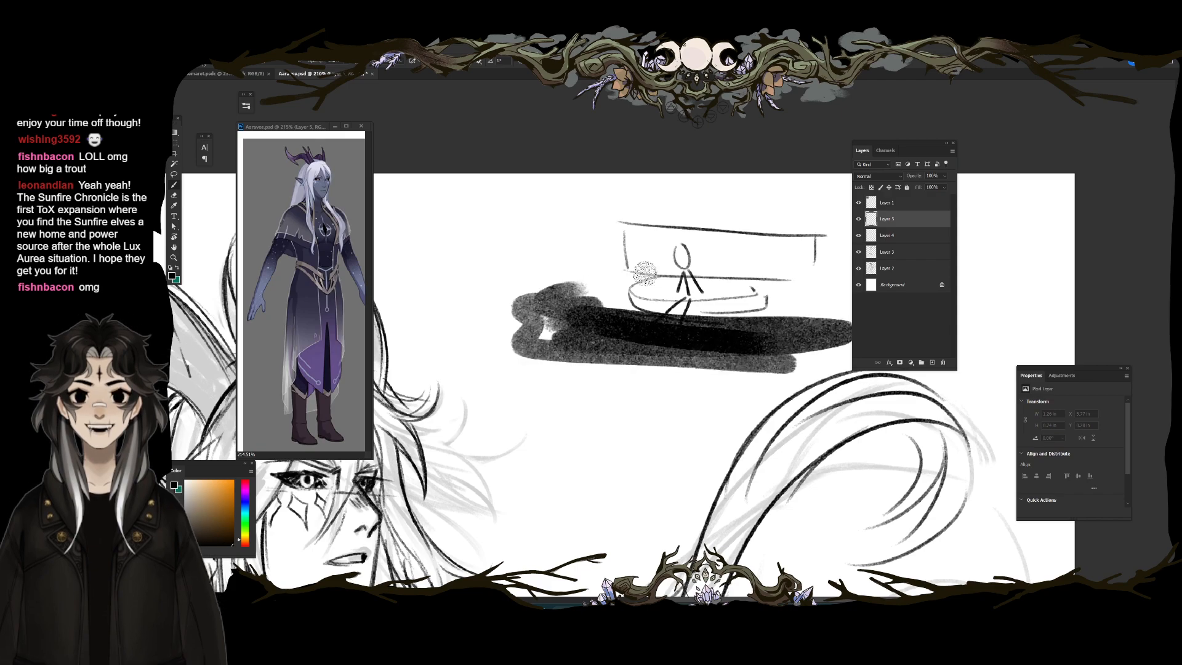
pyautogui.moveTo(919, 176); pyautogui.dragTo(898, 179)
# Step: Sketch two small fish shapes with tails on another new layer at the near end of the shaded band
pyautogui.hotkey('ctrl', 'shift', 'alt', 'n')
pyautogui.moveTo(548, 343); pyautogui.dragTo(585, 343)
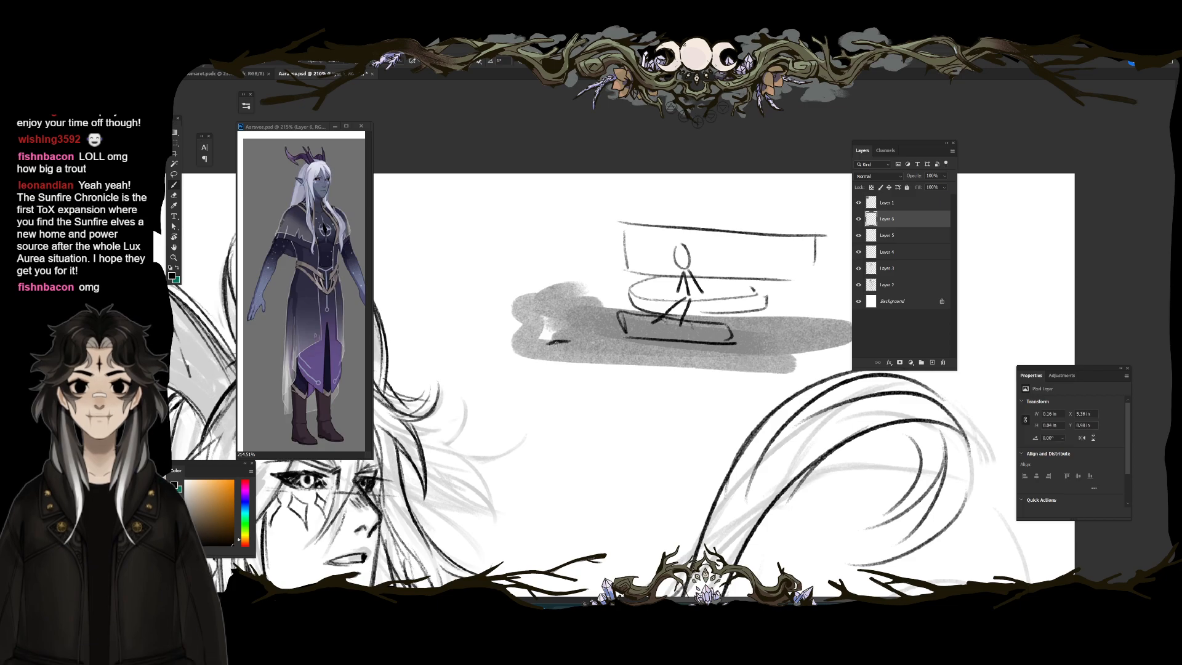
pyautogui.moveTo(527, 329); pyautogui.dragTo(530, 354)
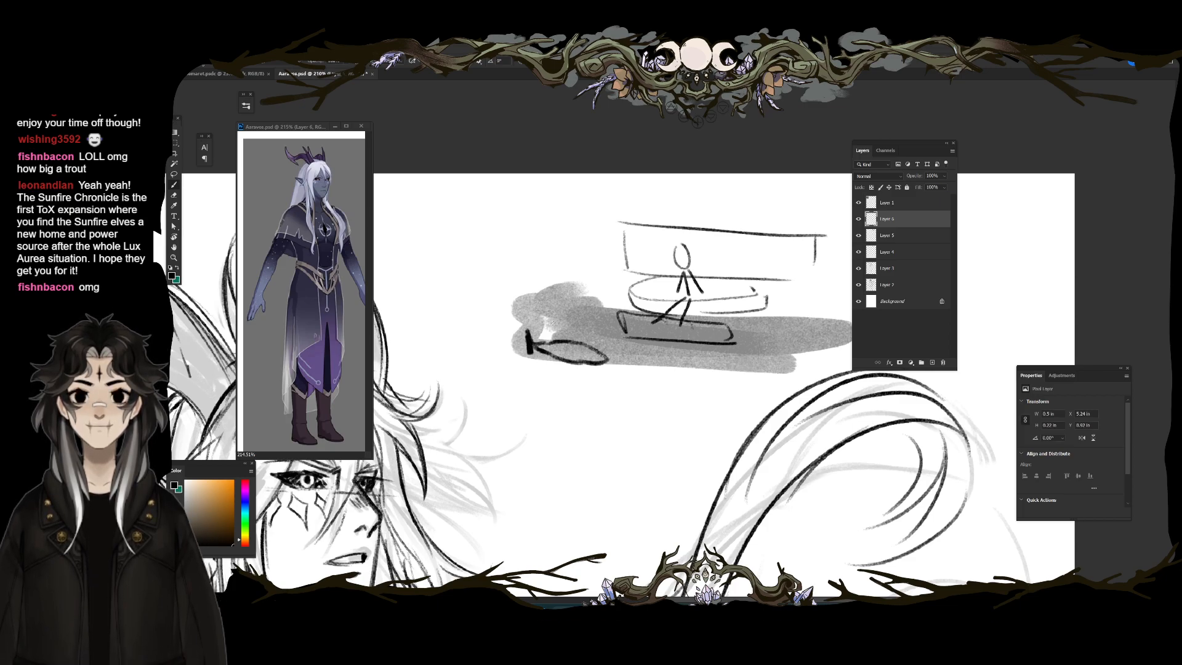
pyautogui.moveTo(533, 327); pyautogui.dragTo(548, 321)
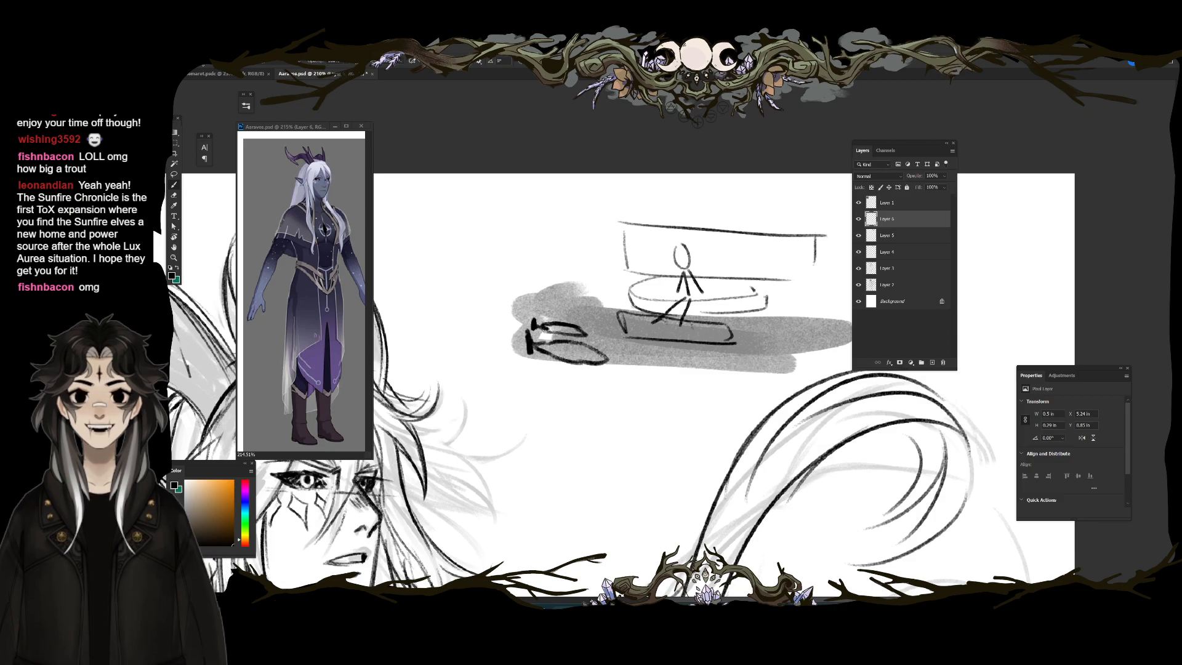
pyautogui.moveTo(705, 308)
pyautogui.mouseDown()
pyautogui.moveTo(495, 284)
pyautogui.moveTo(702, 290)
pyautogui.moveTo(520, 308)
pyautogui.mouseUp()
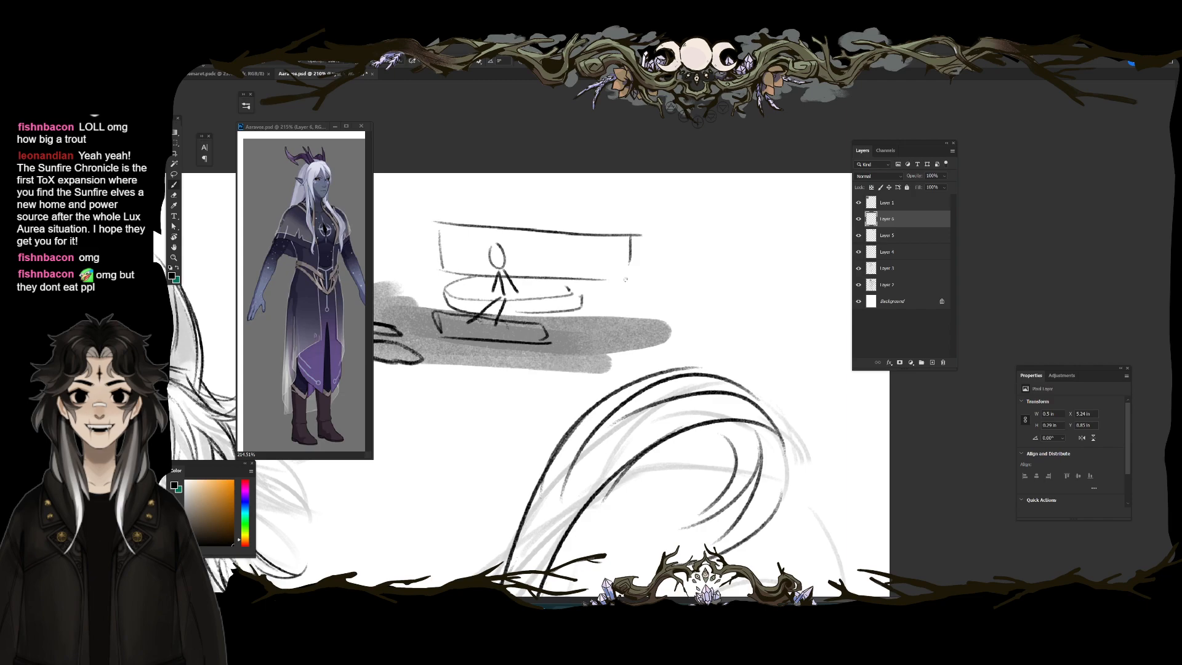
pyautogui.moveTo(663, 365); pyautogui.dragTo(700, 352)
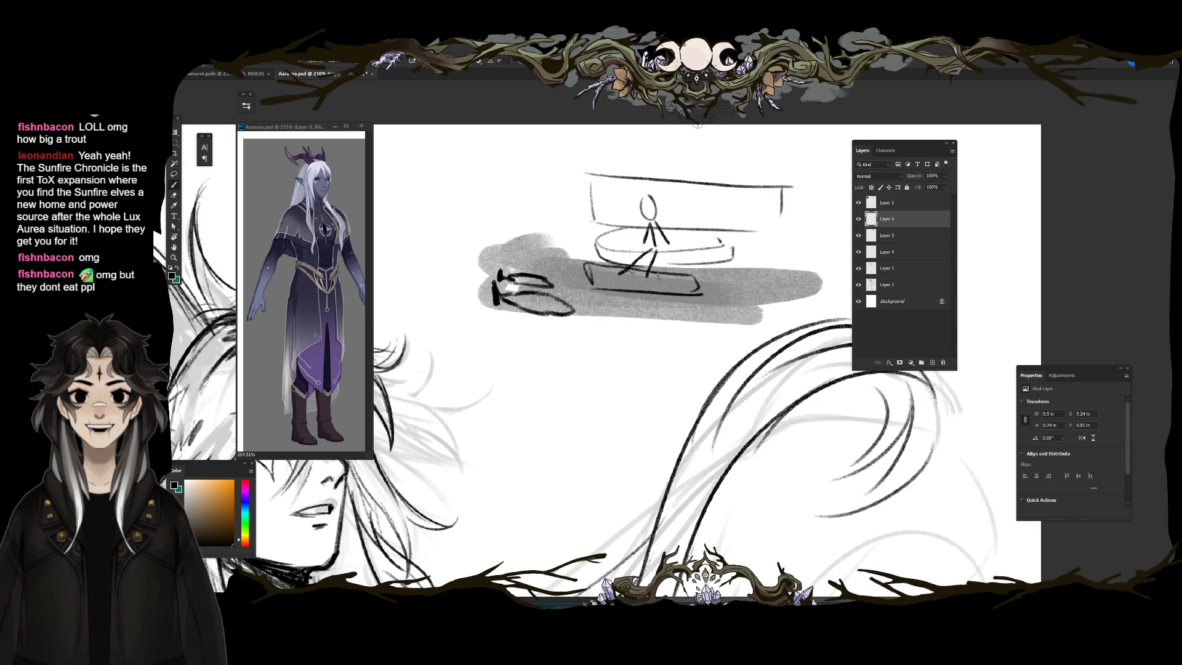
pyautogui.moveTo(663, 342); pyautogui.dragTo(536, 422)
pyautogui.hotkey('ctrl', 'z')
pyautogui.hotkey('ctrl', 'z')
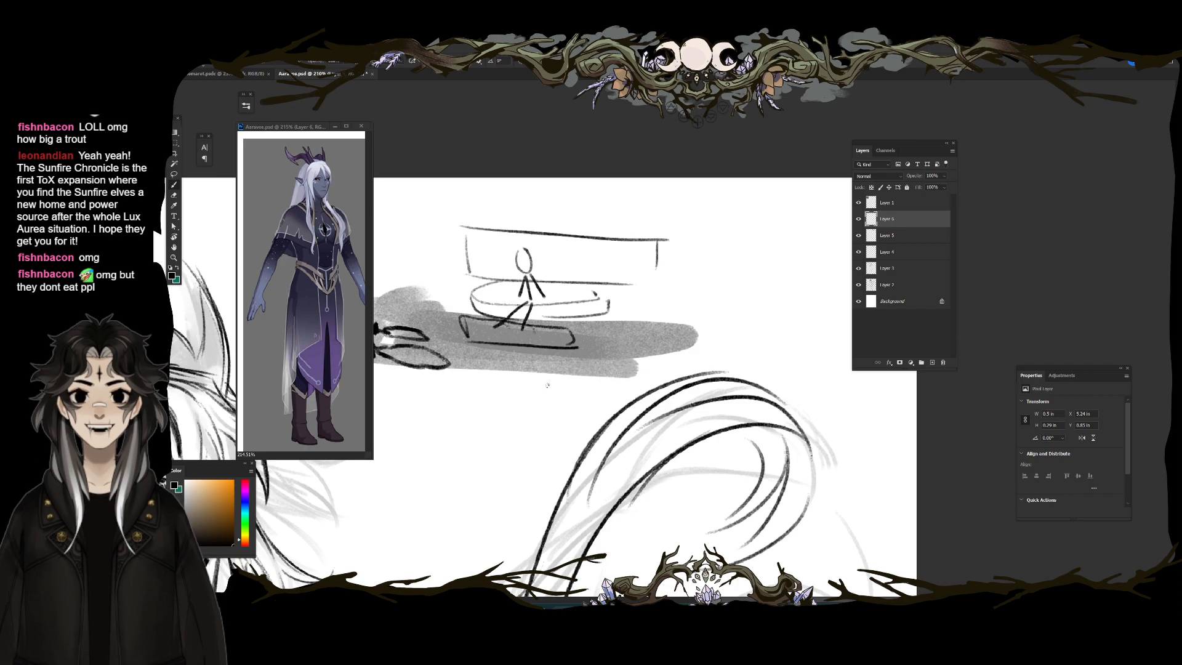
pyautogui.moveTo(547, 386); pyautogui.dragTo(737, 372)
# Step: Toggle the shaded band's visibility and delete the three doodle layers
pyautogui.click(861, 237)
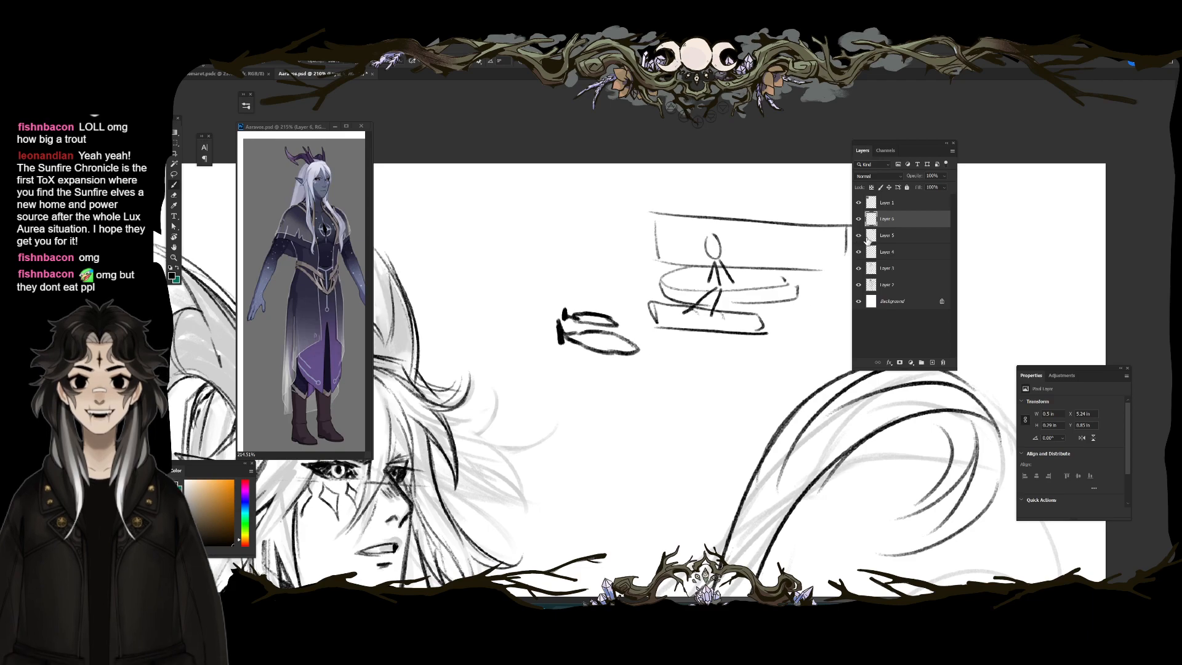
pyautogui.click(859, 236)
pyautogui.click(920, 236)
pyautogui.keyDown('shift'); pyautogui.click(922, 223); pyautogui.keyUp('shift')
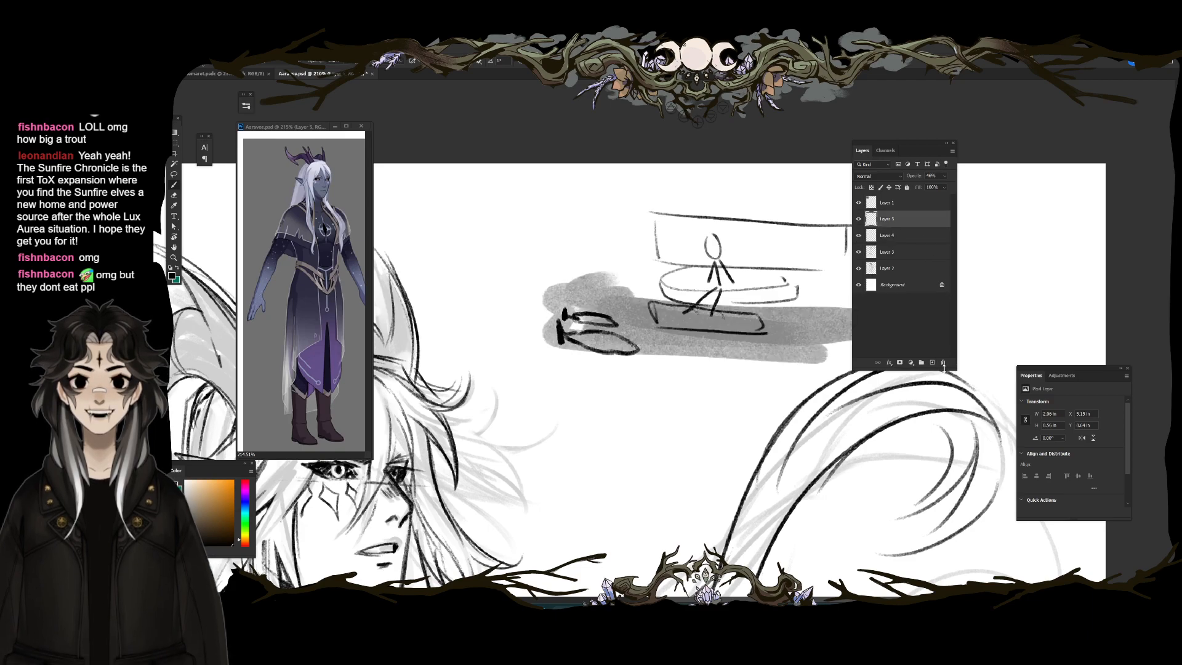
pyautogui.click(944, 363)
pyautogui.click(944, 362)
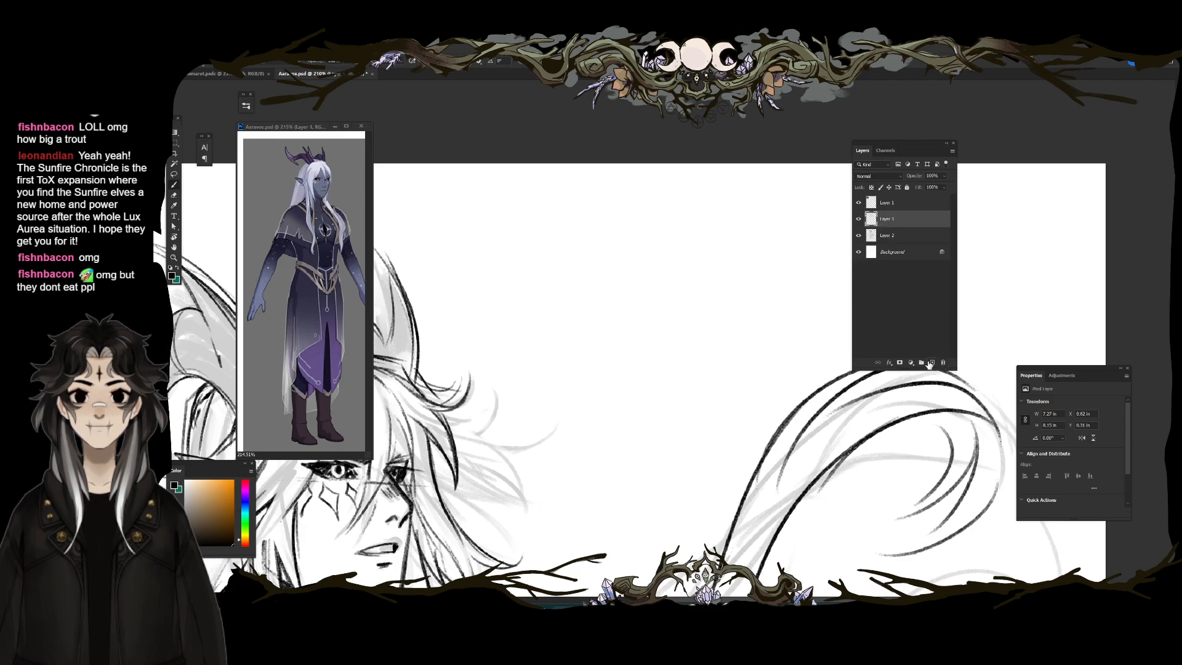
# Step: Add a new layer above the linework, try a few loose strokes in the empty area, and undo them
pyautogui.moveTo(592, 236); pyautogui.dragTo(544, 330)
pyautogui.moveTo(588, 271); pyautogui.dragTo(558, 345)
pyautogui.hotkey('ctrl', 'z')
pyautogui.hotkey('ctrl', 'z')
pyautogui.moveTo(643, 257); pyautogui.dragTo(631, 337)
pyautogui.hotkey('ctrl', 'z')
pyautogui.moveTo(665, 299); pyautogui.dragTo(623, 289)
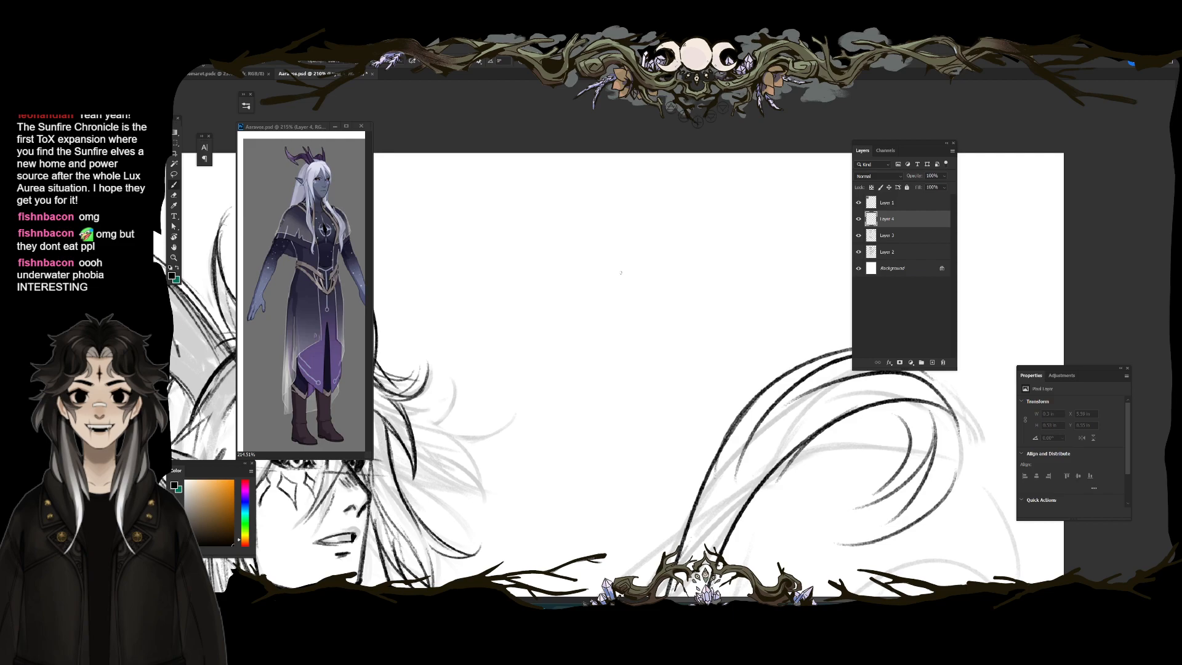
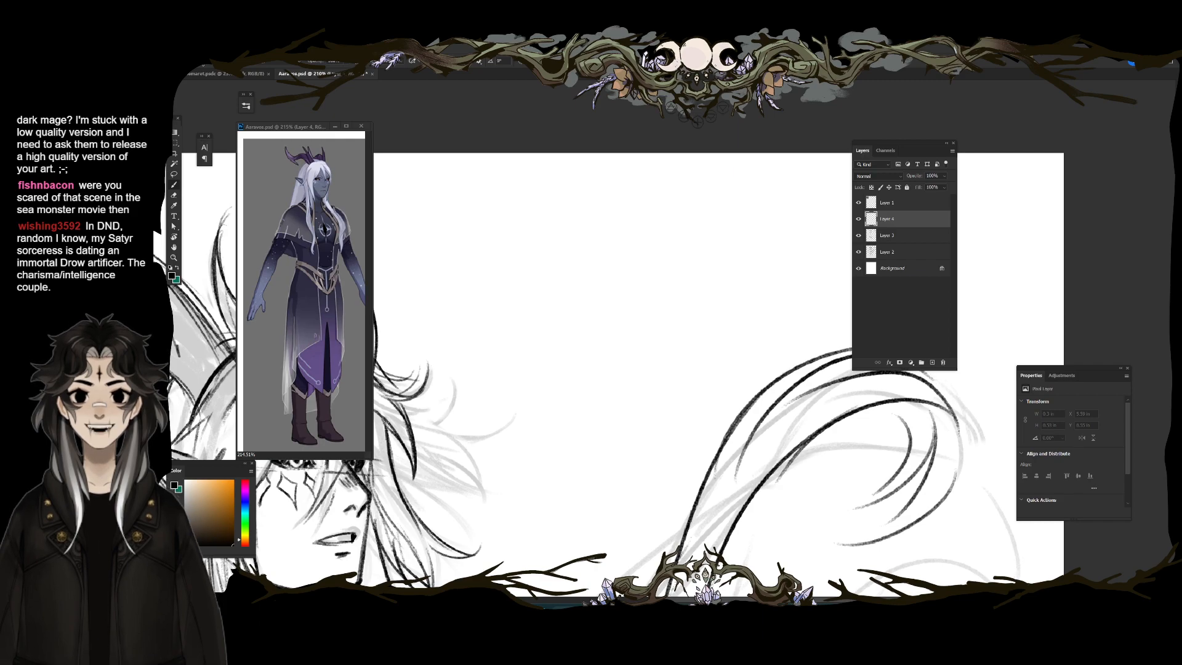
# Step: Draw additional inner strands along the upward-curling lock of flowing hair and fit the whole canvas in view
pyautogui.moveTo(689, 446); pyautogui.dragTo(530, 275)
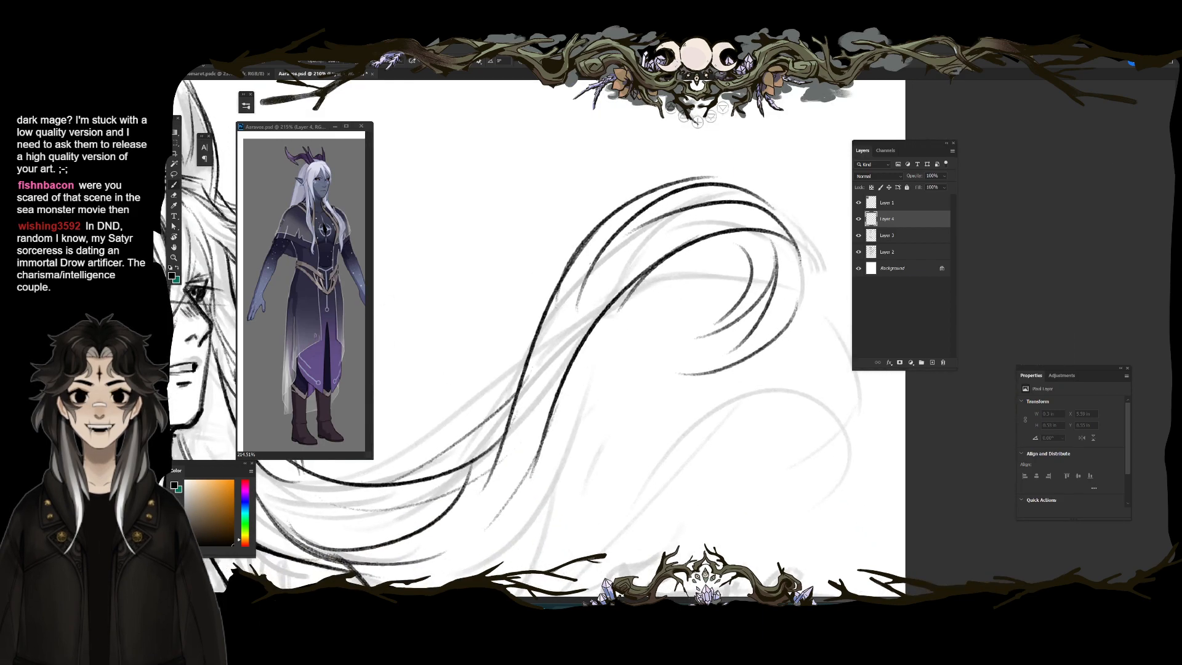
pyautogui.moveTo(682, 208); pyautogui.dragTo(580, 300)
pyautogui.moveTo(582, 285)
pyautogui.mouseDown()
pyautogui.moveTo(657, 228)
pyautogui.moveTo(737, 223)
pyautogui.mouseUp()
pyautogui.moveTo(681, 243)
pyautogui.mouseDown()
pyautogui.moveTo(656, 253)
pyautogui.moveTo(756, 215)
pyautogui.moveTo(626, 277)
pyautogui.moveTo(683, 235)
pyautogui.moveTo(572, 338)
pyautogui.mouseUp()
pyautogui.moveTo(608, 264); pyautogui.dragTo(600, 272)
pyautogui.moveTo(568, 330); pyautogui.dragTo(520, 466)
pyautogui.hotkey('ctrl', '0')
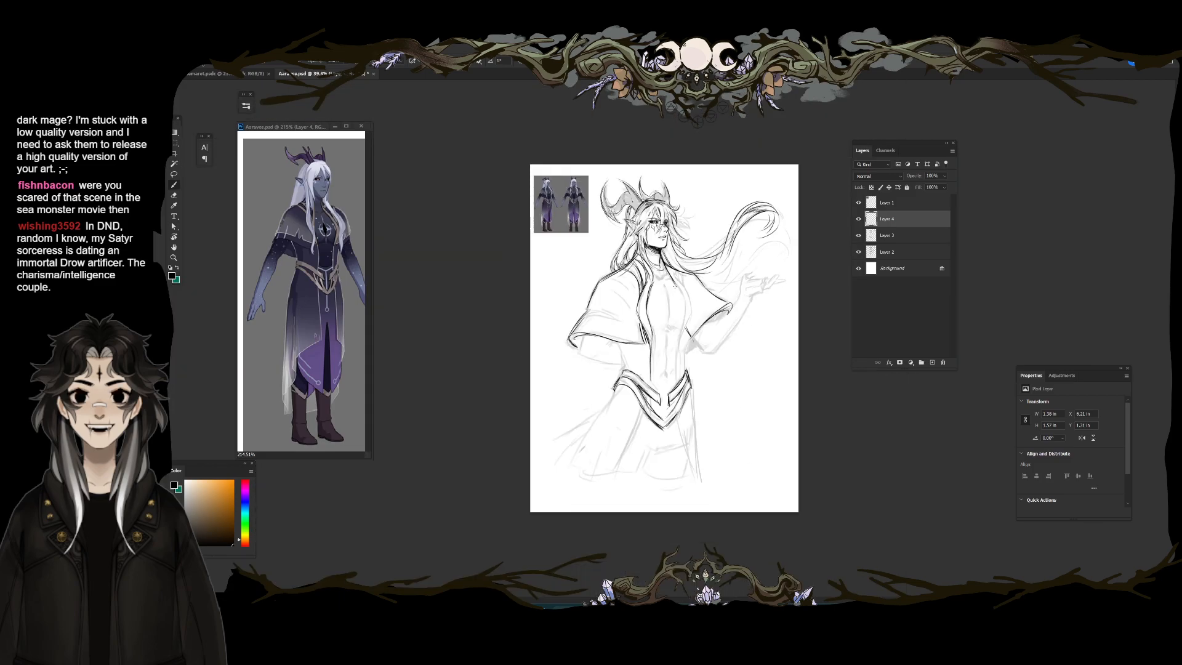
# Step: Try a long hair strand curving down toward the raised hand, and undo it
pyautogui.moveTo(713, 284); pyautogui.dragTo(742, 285)
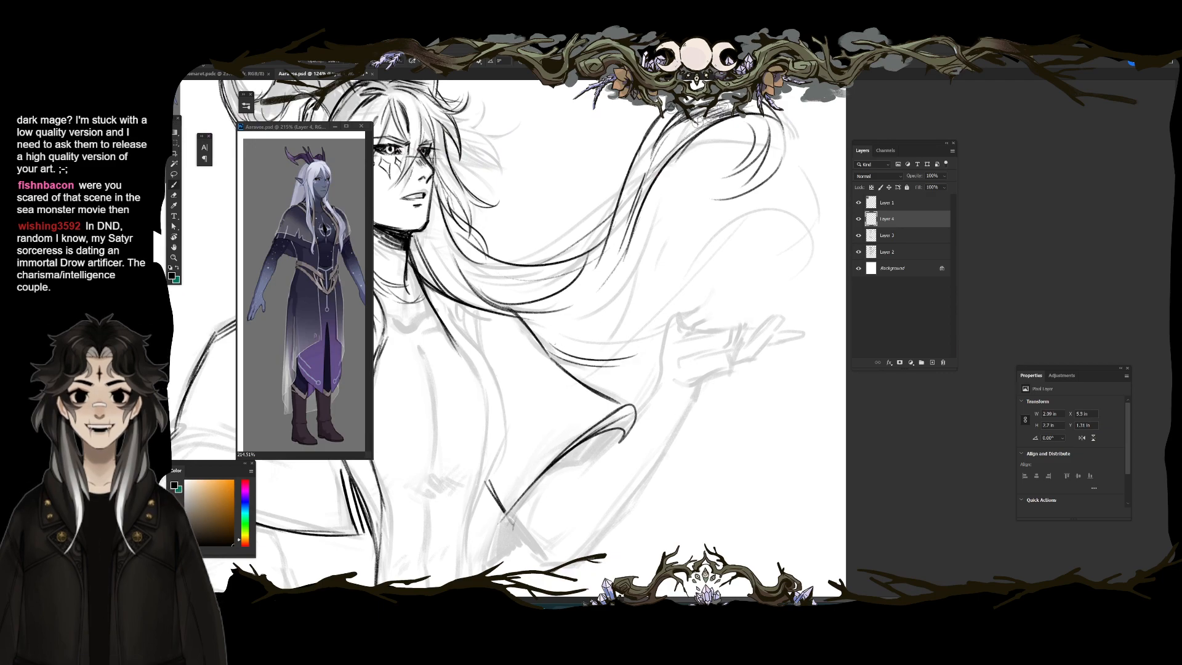
pyautogui.moveTo(755, 217); pyautogui.dragTo(702, 308)
pyautogui.moveTo(753, 213)
pyautogui.mouseDown()
pyautogui.moveTo(710, 329)
pyautogui.moveTo(732, 308)
pyautogui.mouseUp()
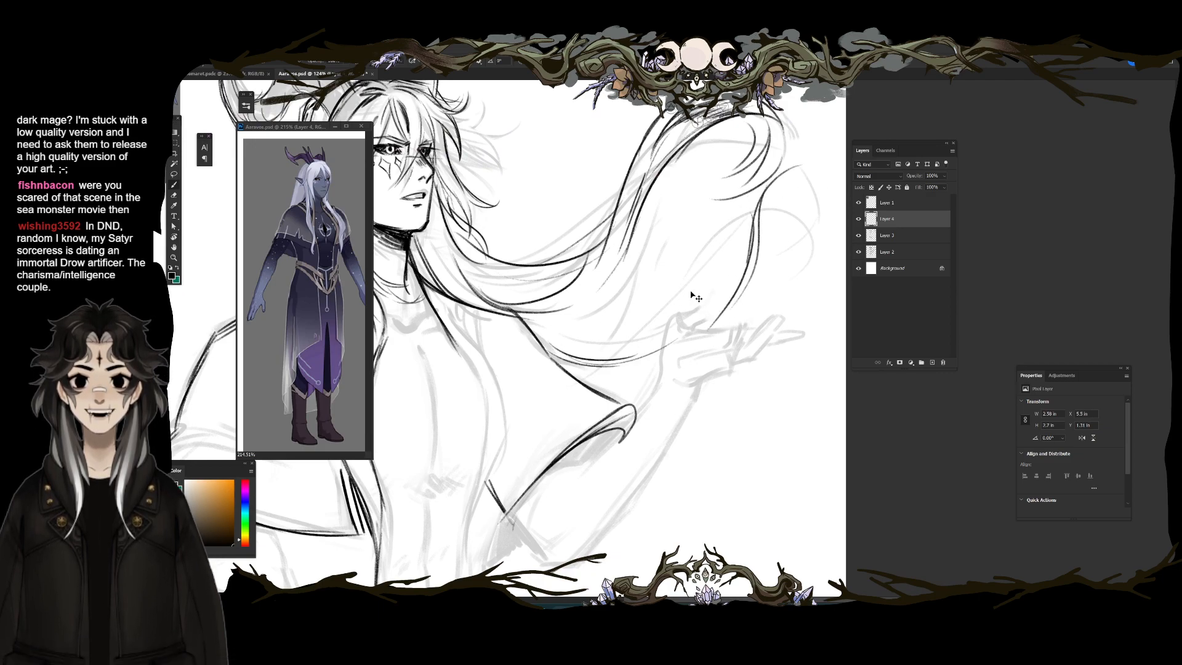
pyautogui.hotkey('ctrl', 'z')
pyautogui.hotkey('ctrl', 'z')
pyautogui.hotkey('ctrl', 'z')
pyautogui.scroll(-5, 640, 287)
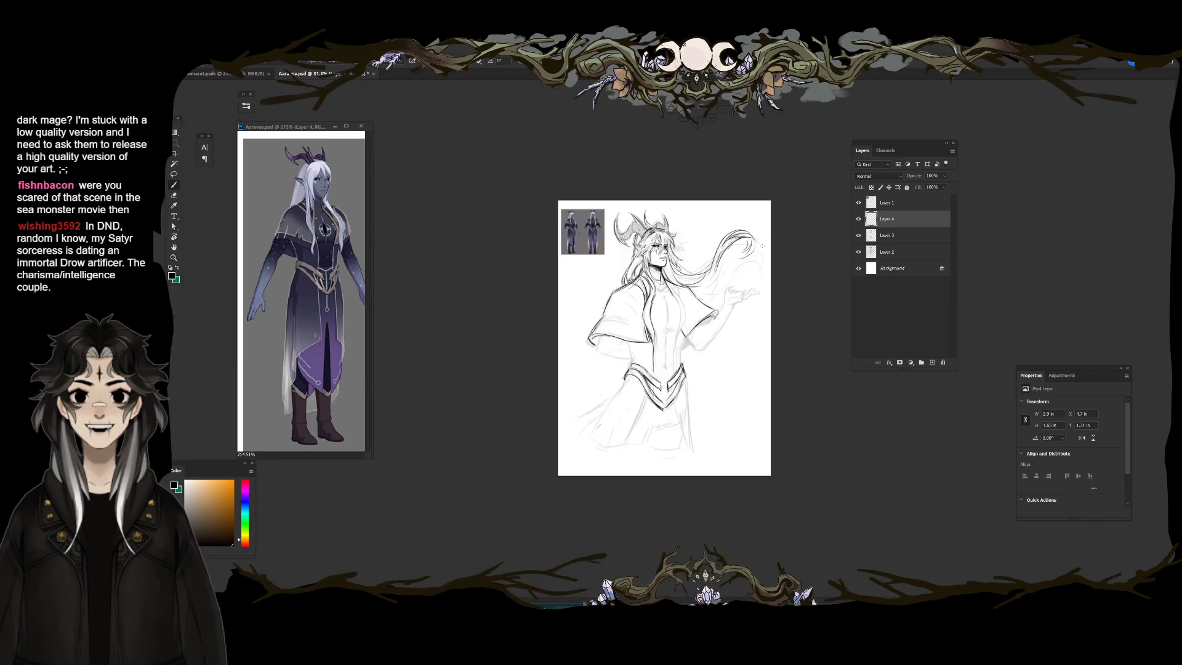
pyautogui.scroll(3, 760, 226)
pyautogui.press('e')
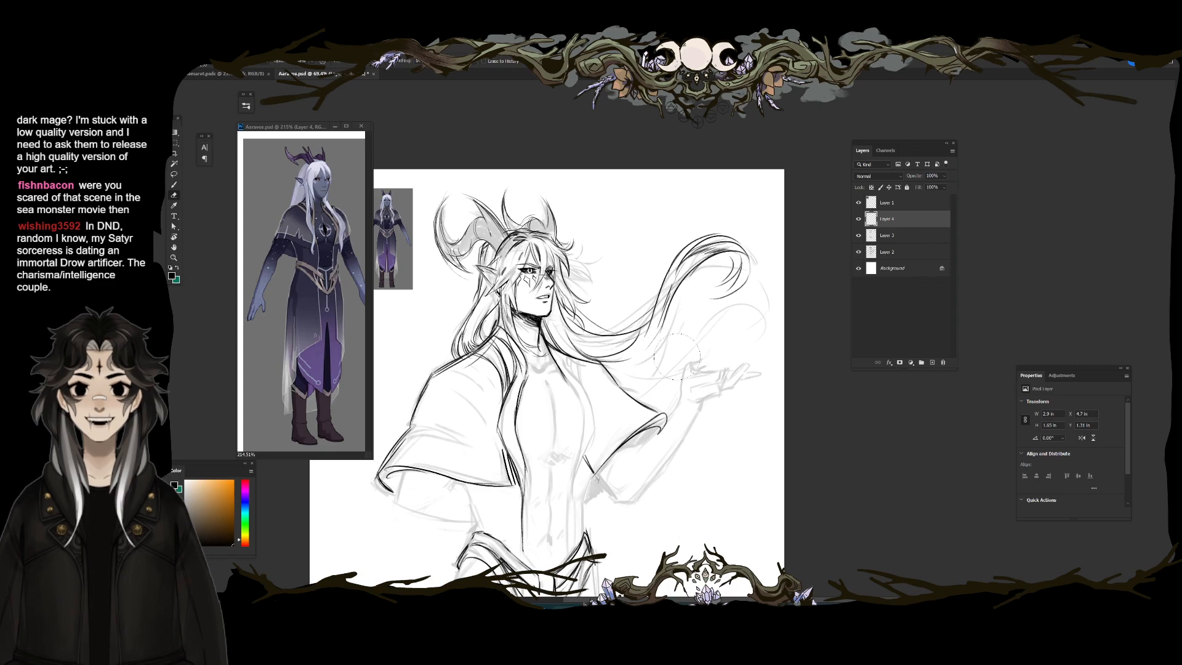
pyautogui.press('b')
pyautogui.moveTo(591, 516)
pyautogui.mouseDown()
pyautogui.moveTo(647, 515)
pyautogui.moveTo(766, 402)
pyautogui.mouseUp()
pyautogui.hotkey('ctrl', 'z')
pyautogui.hotkey('ctrl', 'z')
pyautogui.hotkey('ctrl', 'z')
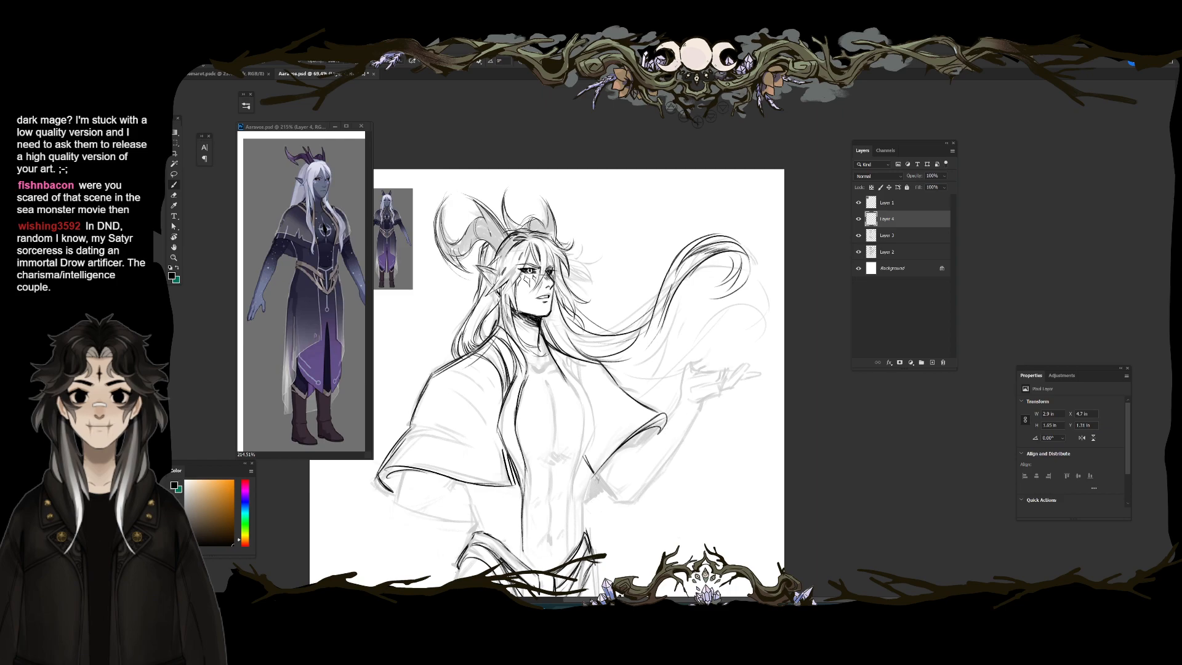
# Step: Draw sweeping wisps above the curl of the flowing hair and additional lower strands curving toward the raised hand
pyautogui.moveTo(705, 235); pyautogui.dragTo(761, 191)
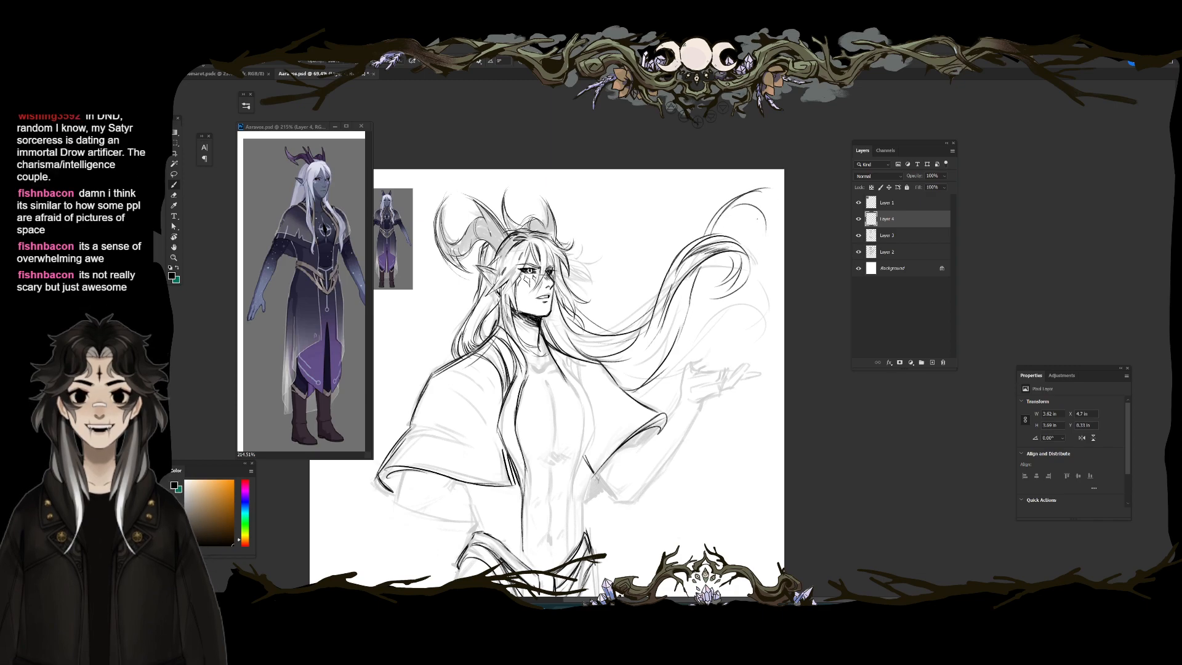
pyautogui.moveTo(774, 249); pyautogui.dragTo(765, 258)
pyautogui.moveTo(651, 397)
pyautogui.mouseDown()
pyautogui.moveTo(719, 351)
pyautogui.moveTo(729, 327)
pyautogui.mouseUp()
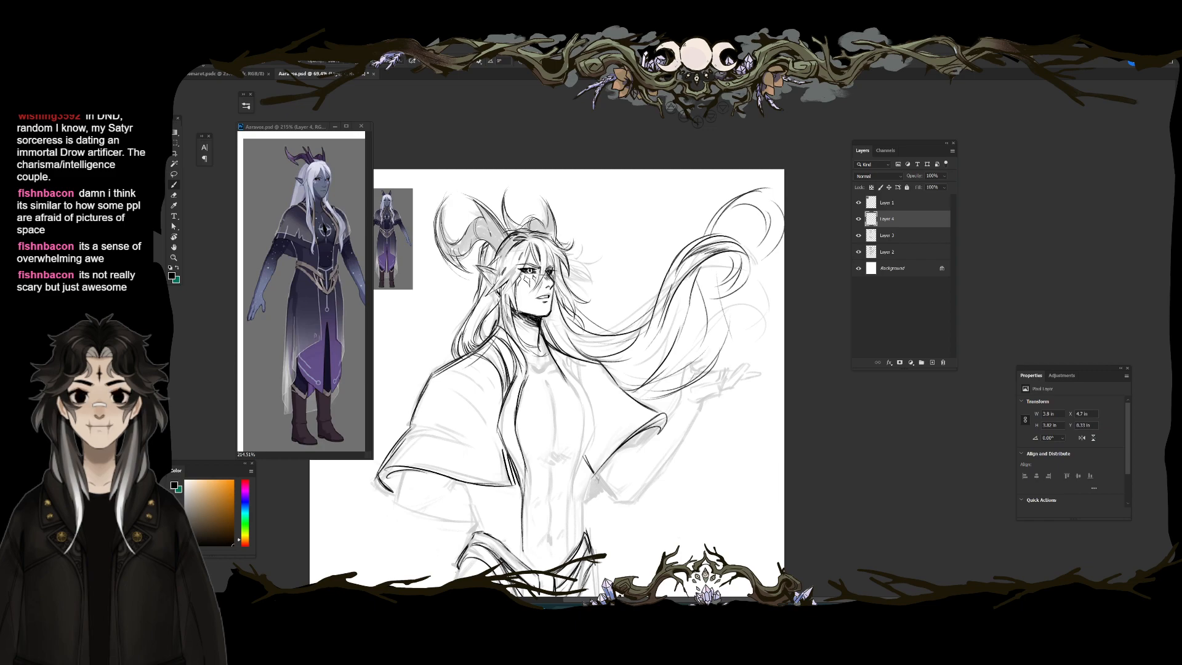
pyautogui.moveTo(665, 488); pyautogui.dragTo(696, 497)
pyautogui.moveTo(671, 484)
pyautogui.mouseDown()
pyautogui.moveTo(706, 473)
pyautogui.moveTo(688, 376)
pyautogui.mouseUp()
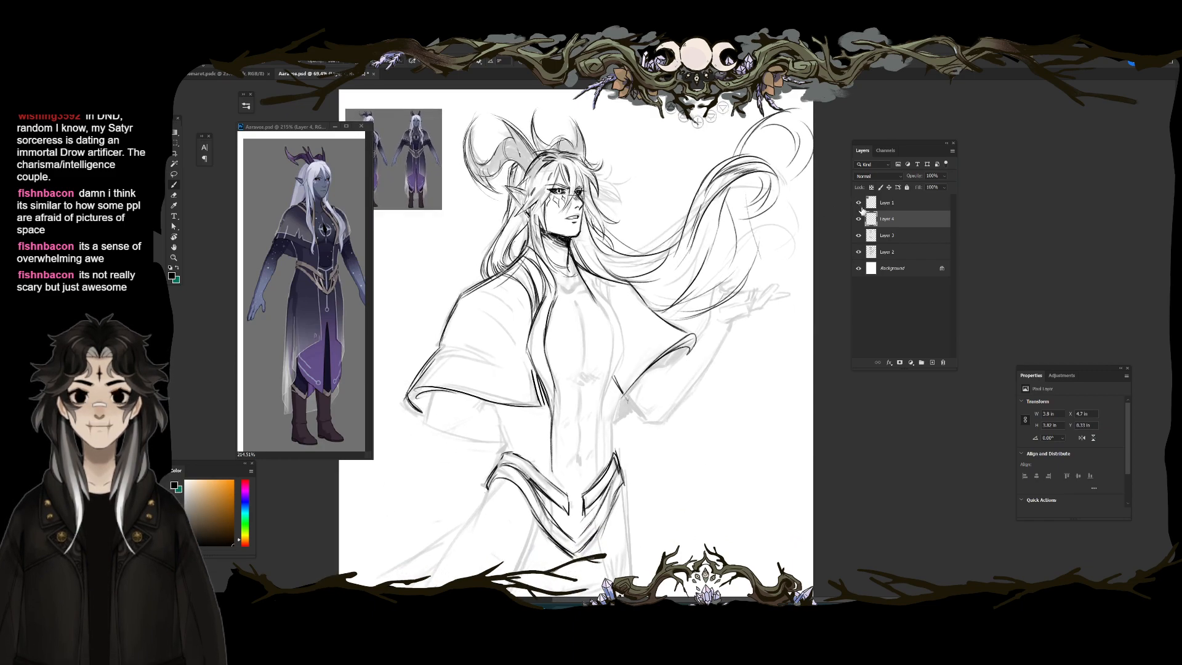
# Step: Save the file, then merge Layer 4 down through Layer 3 into Layer 2, toggling the layer's visibility to compare
pyautogui.hotkey('ctrl', 's')
pyautogui.hotkey('ctrl', 'e')
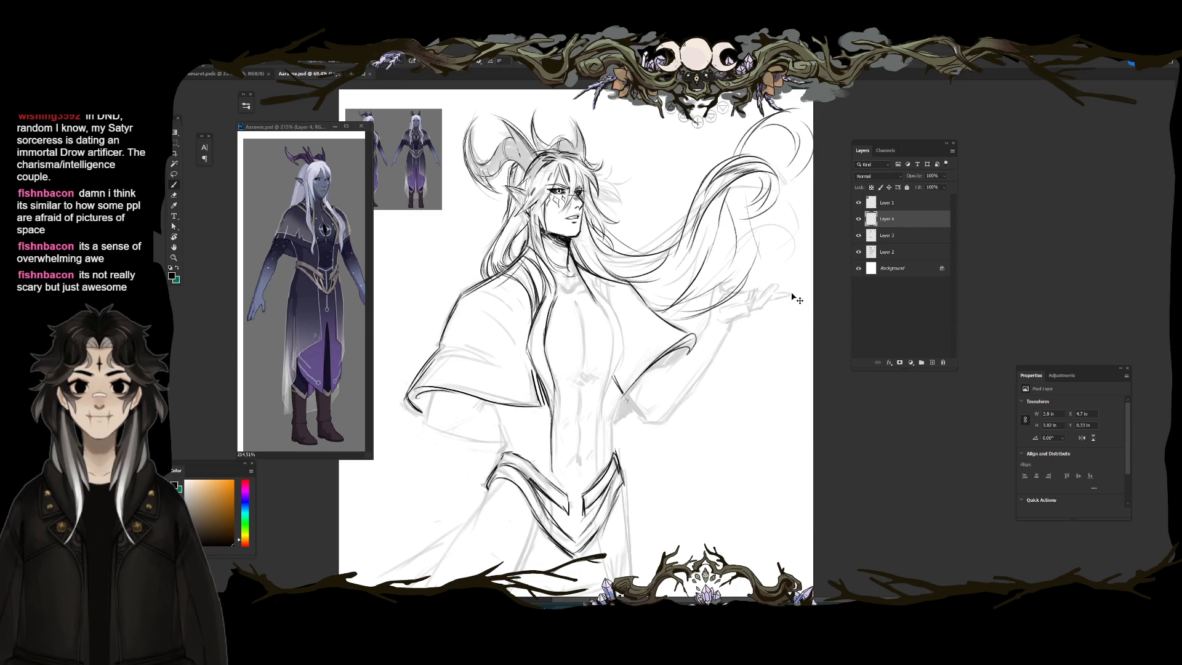
pyautogui.moveTo(593, 322); pyautogui.dragTo(630, 383)
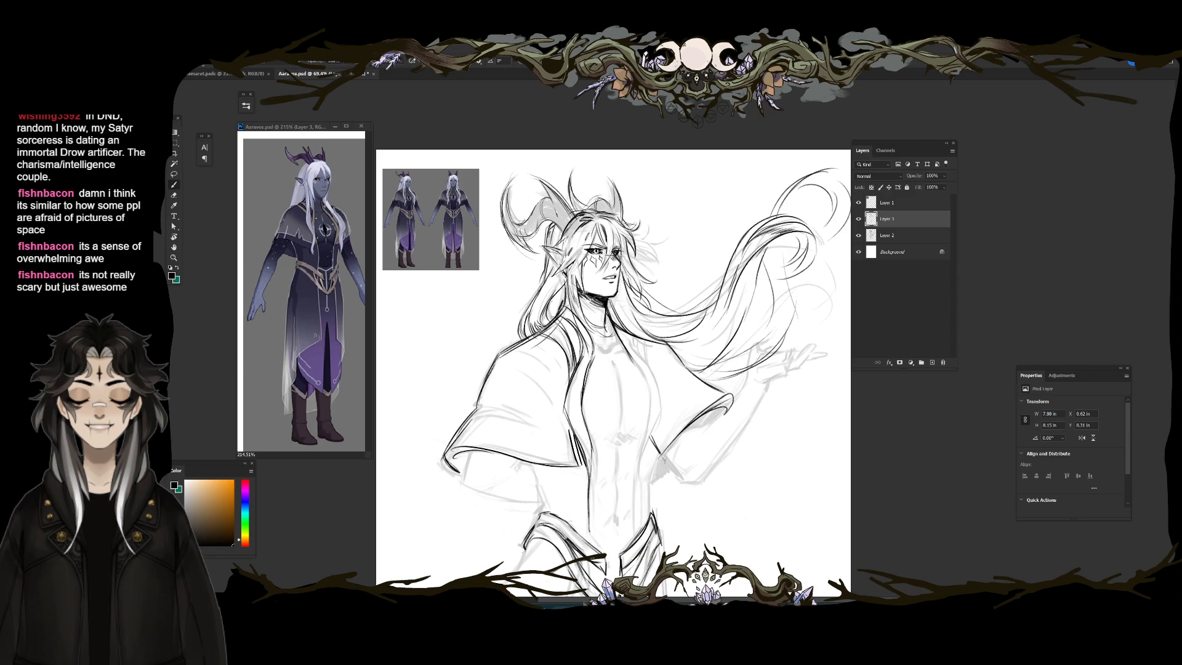
pyautogui.press('e')
pyautogui.click(859, 220)
pyautogui.click(859, 220)
pyautogui.hotkey('ctrl', 'e')
pyautogui.click(859, 220)
pyautogui.click(859, 219)
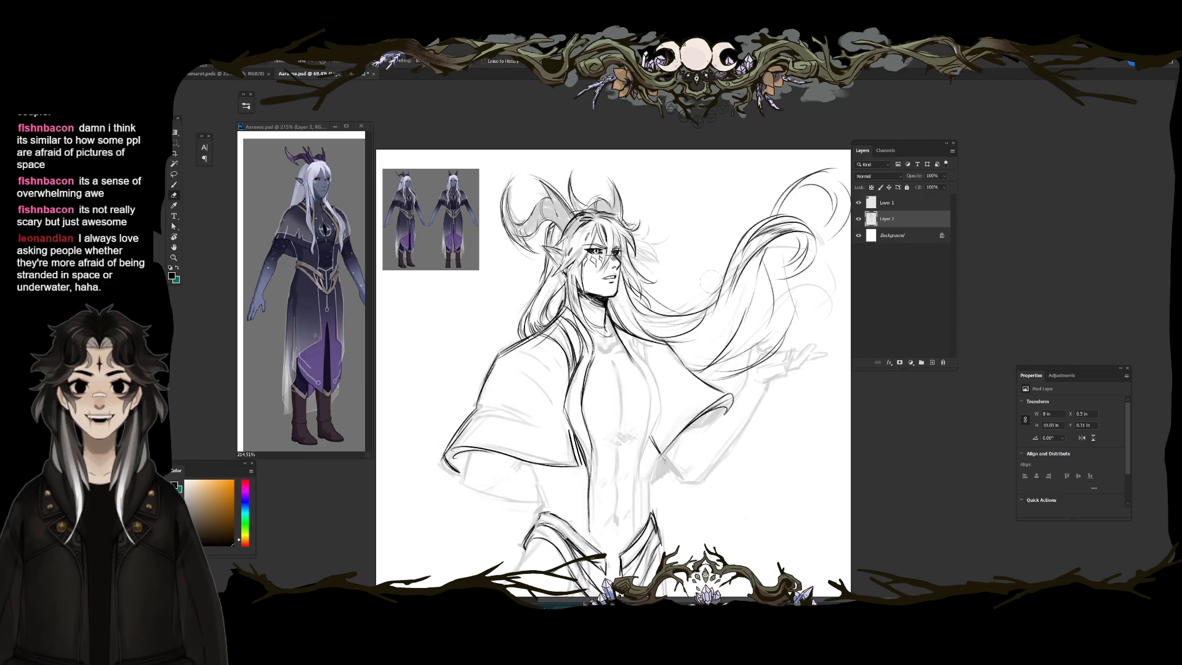
# Step: Hatch dark shading into the underside of the flowing lock, clean up stray lines there, and add a curved wisp outside the curl
pyautogui.moveTo(703, 330); pyautogui.dragTo(729, 279)
pyautogui.press('b')
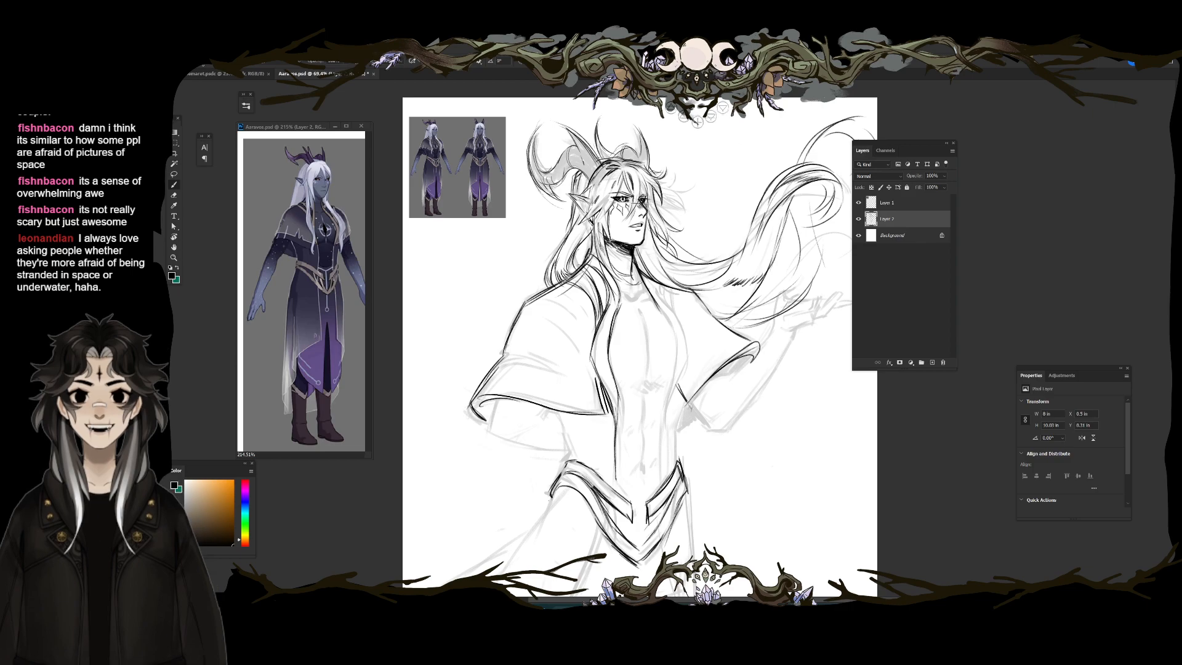
pyautogui.press('e')
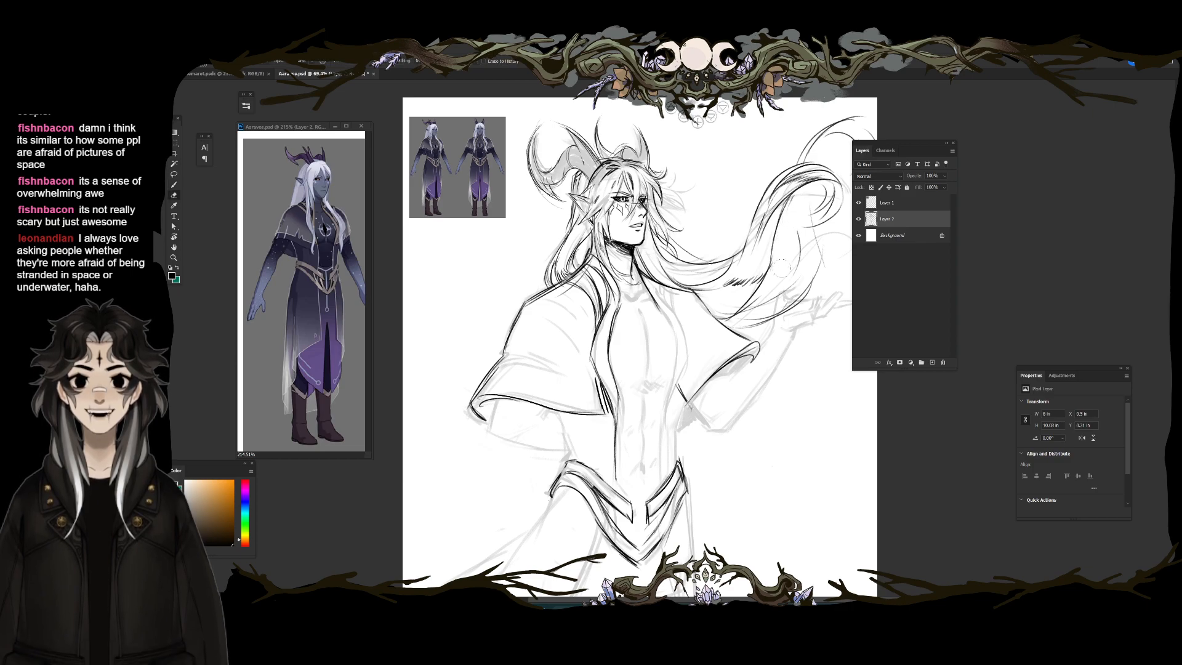
pyautogui.press('b')
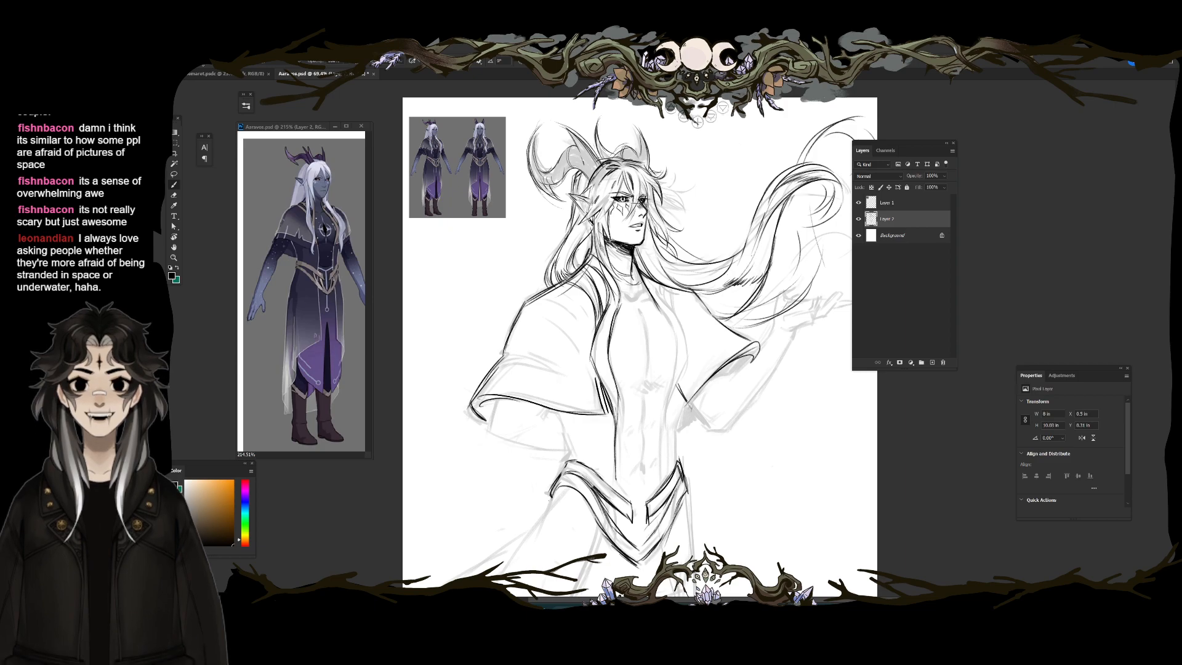
pyautogui.press('e')
pyautogui.moveTo(778, 243); pyautogui.dragTo(791, 280)
pyautogui.press('b')
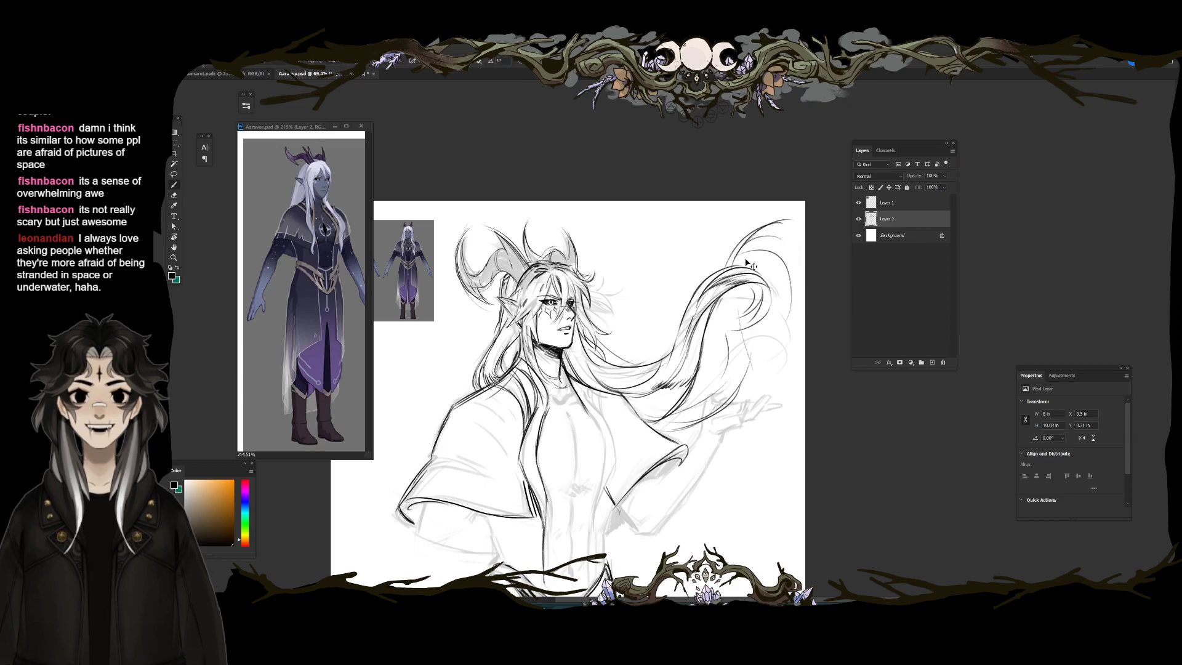
pyautogui.moveTo(748, 287); pyautogui.dragTo(778, 247)
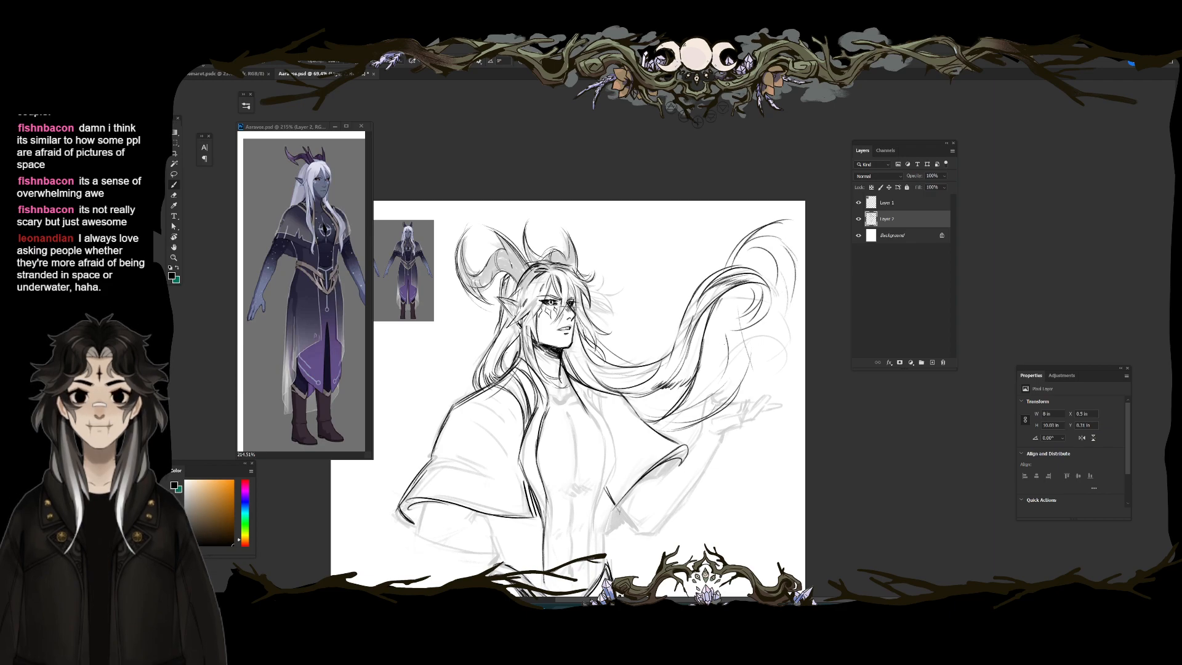
# Step: Ink the lowered arm under the cloak down to the elbow, and line both sides of the waist above the waistband
pyautogui.moveTo(422, 504)
pyautogui.mouseDown()
pyautogui.moveTo(441, 443)
pyautogui.moveTo(514, 345)
pyautogui.mouseUp()
pyautogui.press('b')
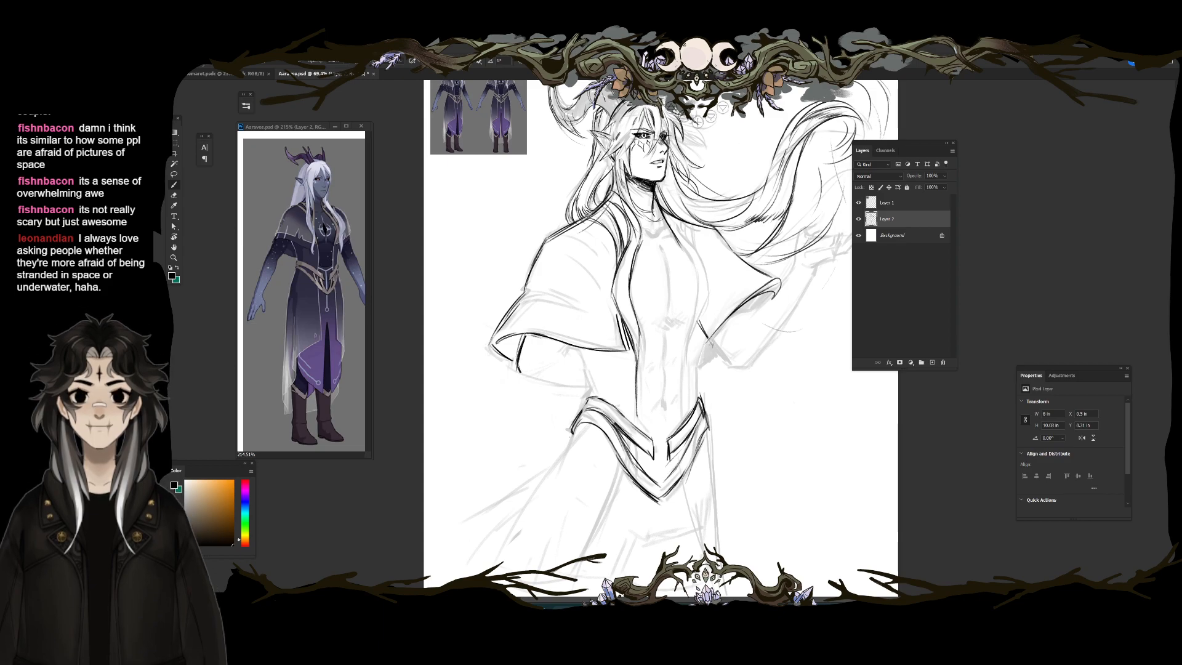
pyautogui.moveTo(564, 343); pyautogui.dragTo(557, 355)
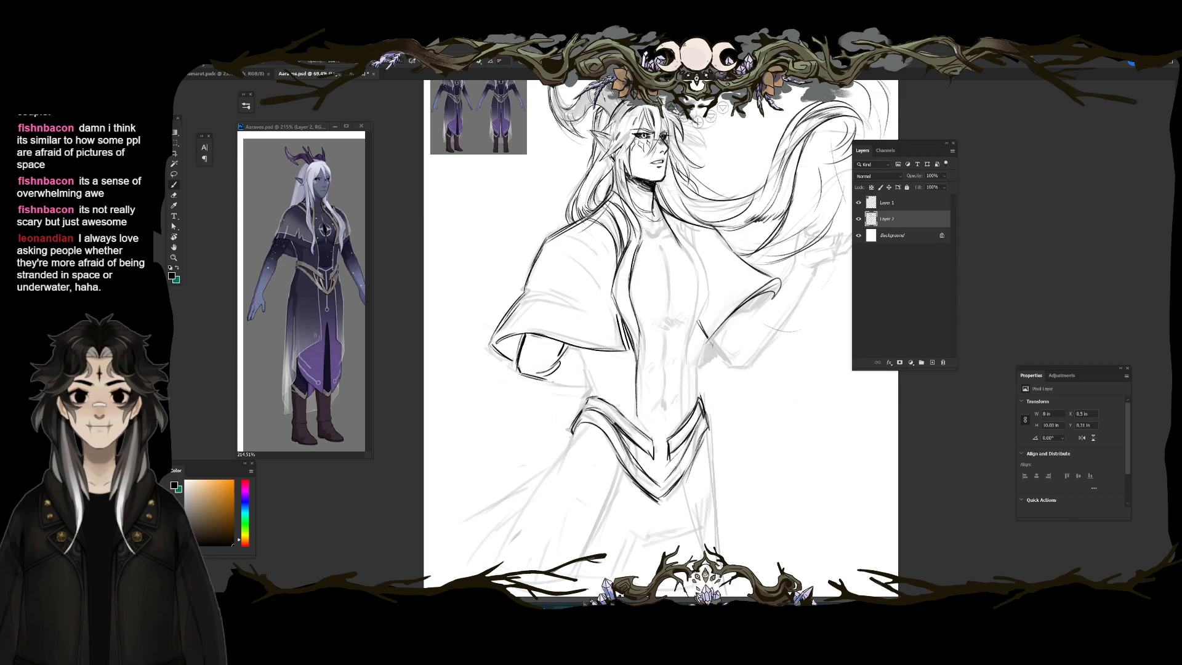
pyautogui.moveTo(570, 390); pyautogui.dragTo(592, 386)
pyautogui.moveTo(565, 347); pyautogui.dragTo(587, 372)
pyautogui.moveTo(709, 342); pyautogui.dragTo(698, 389)
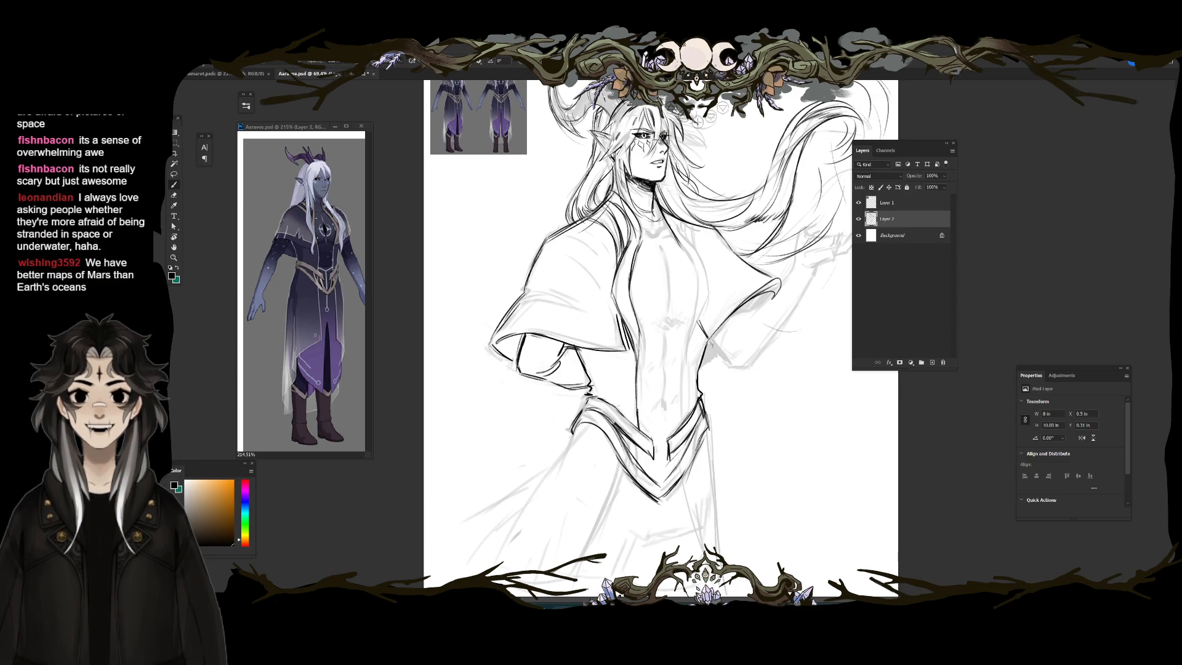
# Step: Draw the torso's front panel edge, chest and abdomen lines, and the cloak's second outer layer over the lowered arm
pyautogui.moveTo(689, 337); pyautogui.dragTo(680, 411)
pyautogui.moveTo(681, 246)
pyautogui.mouseDown()
pyautogui.moveTo(699, 300)
pyautogui.moveTo(689, 346)
pyautogui.mouseUp()
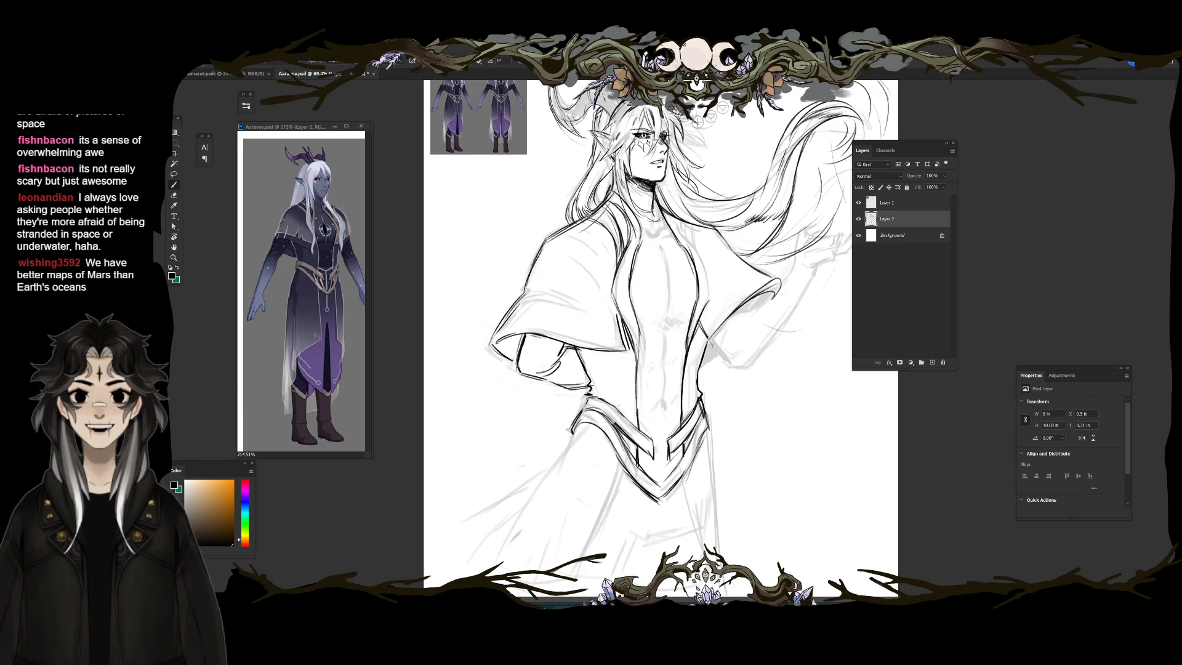
pyautogui.moveTo(673, 219); pyautogui.dragTo(715, 298)
pyautogui.moveTo(714, 300); pyautogui.dragTo(703, 312)
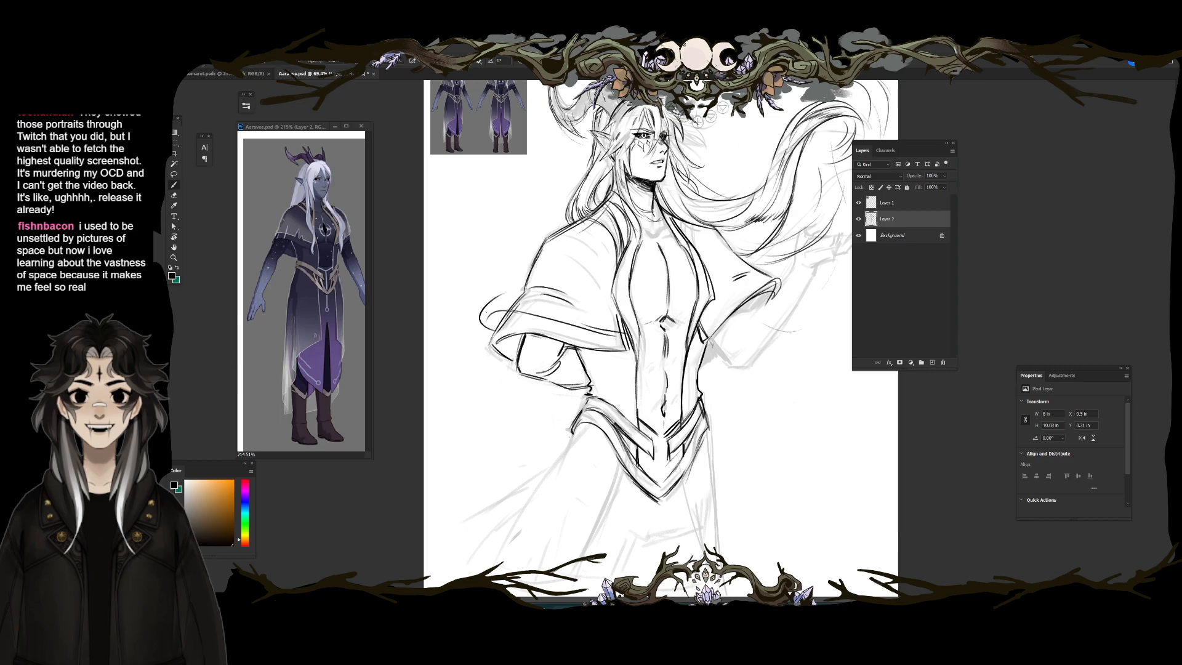
pyautogui.moveTo(541, 250); pyautogui.dragTo(510, 300)
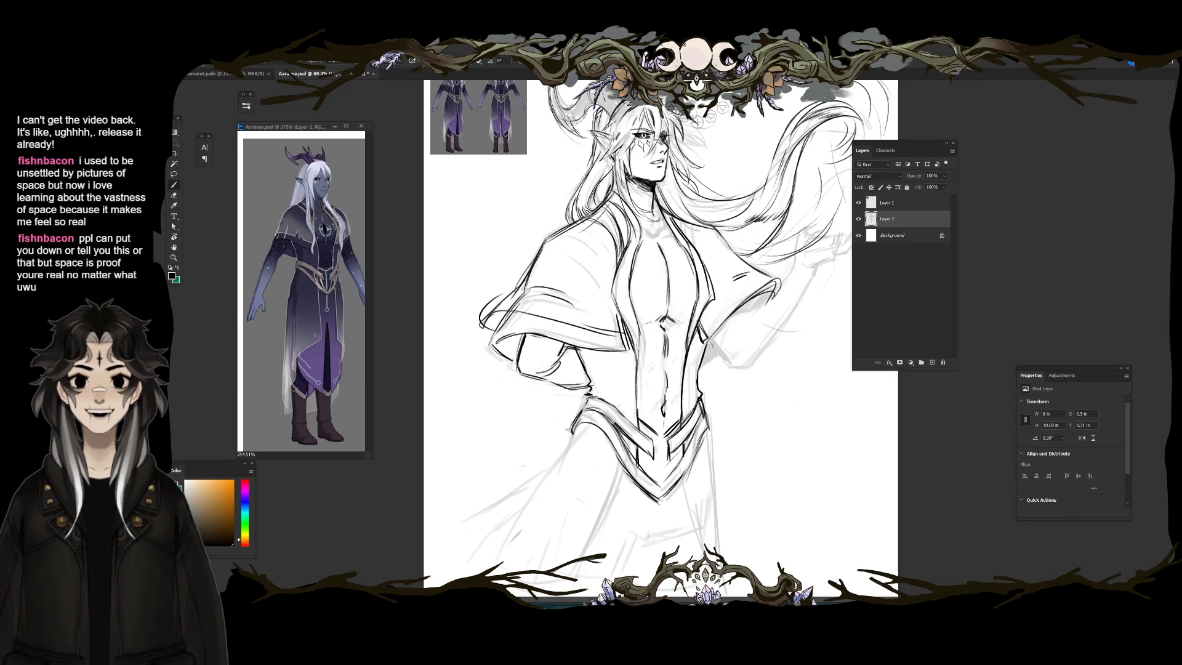
# Step: Ink the raised forearm, the open palm and the outstretched fingers over the sketch
pyautogui.moveTo(763, 202); pyautogui.dragTo(725, 268)
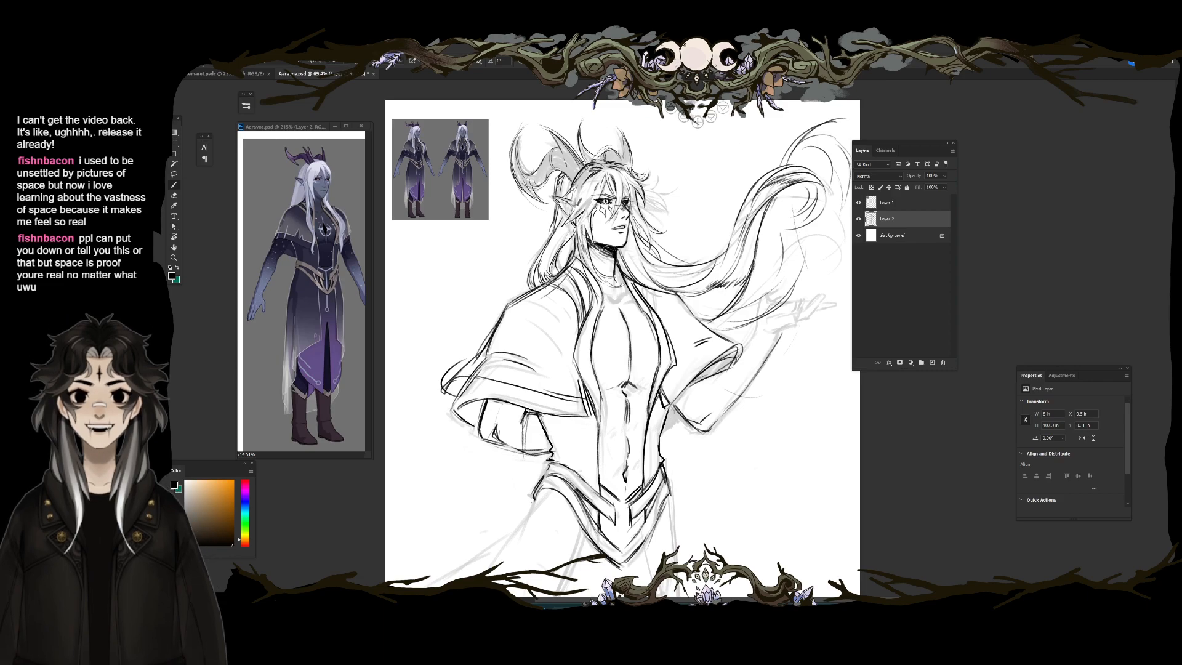
pyautogui.press('e')
pyautogui.press('b')
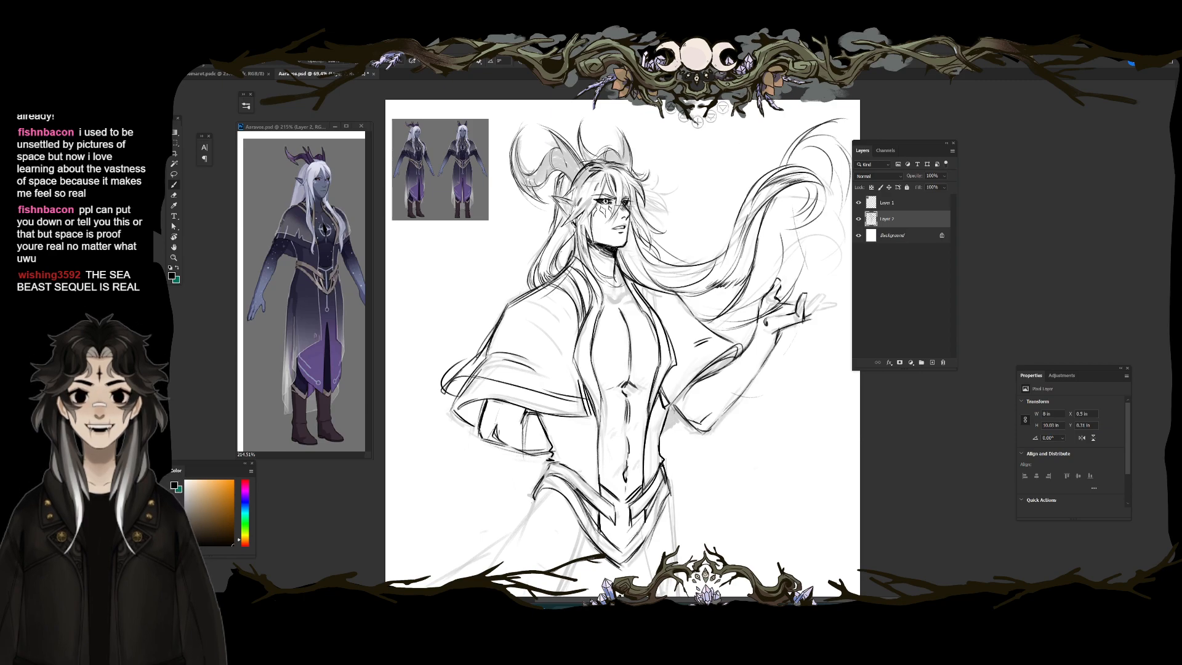
pyautogui.moveTo(810, 313)
pyautogui.mouseDown()
pyautogui.moveTo(826, 296)
pyautogui.moveTo(815, 297)
pyautogui.moveTo(840, 308)
pyautogui.mouseUp()
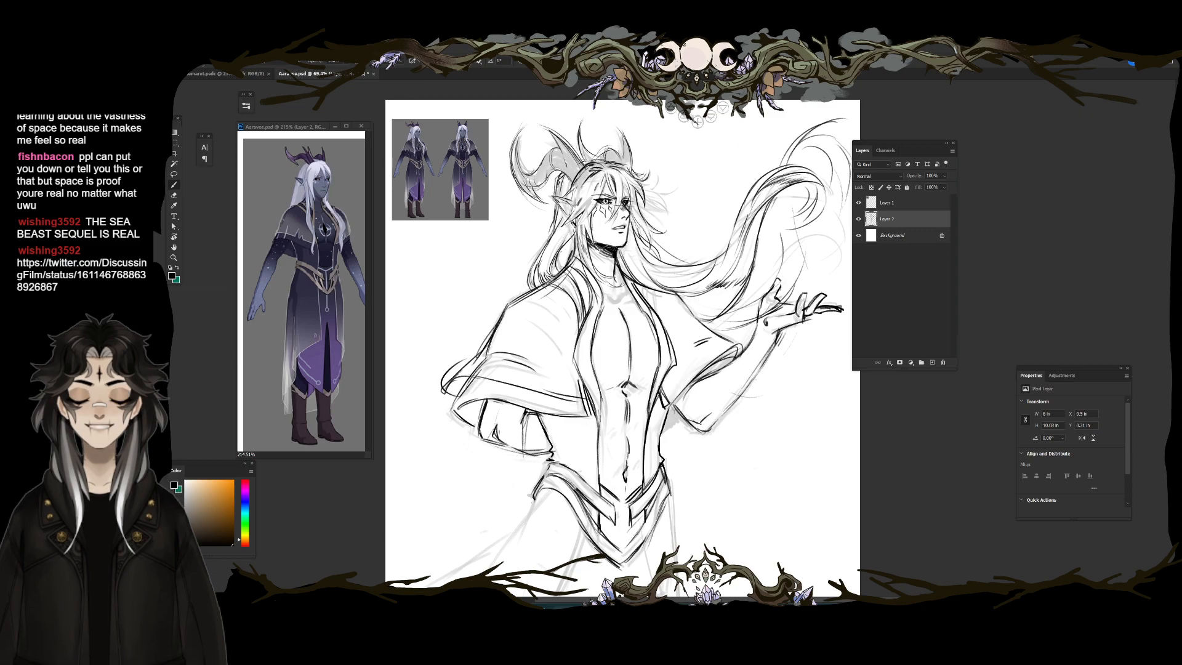
# Step: Draw the skirt's front opening edge below the waistband, and redraw the outer line flaring from the hip on the lowered-arm side
pyautogui.moveTo(717, 449); pyautogui.dragTo(748, 326)
pyautogui.moveTo(657, 462)
pyautogui.mouseDown()
pyautogui.moveTo(671, 373)
pyautogui.moveTo(660, 426)
pyautogui.moveTo(567, 508)
pyautogui.mouseUp()
pyautogui.moveTo(581, 330); pyautogui.dragTo(510, 432)
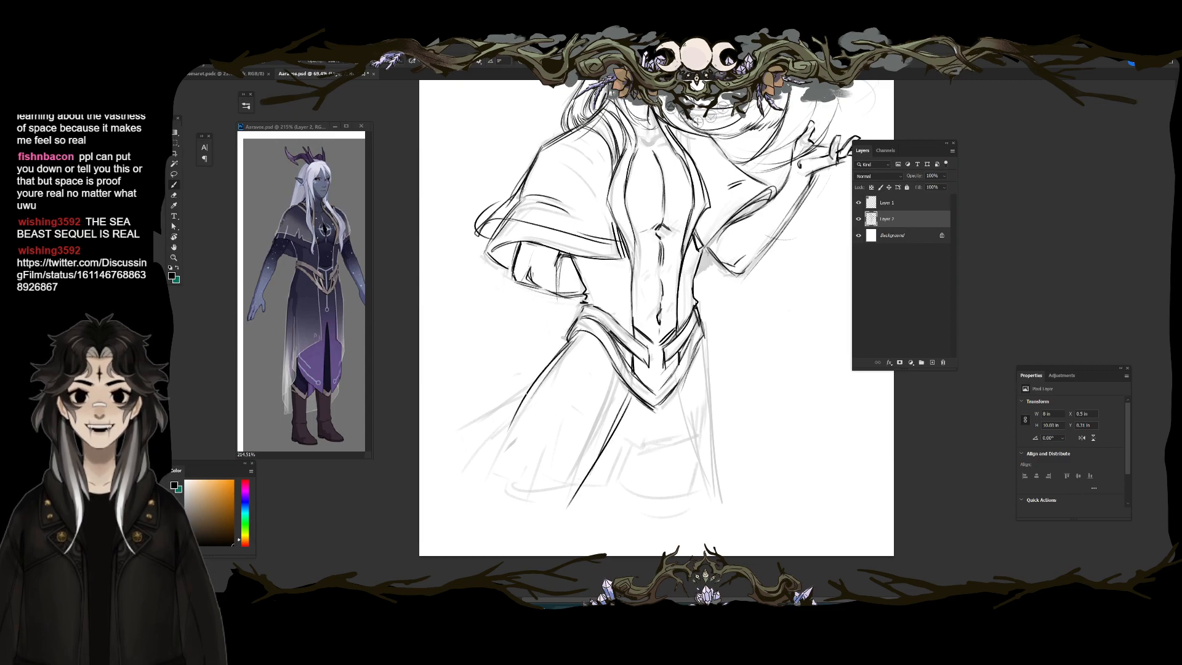
pyautogui.hotkey('ctrl', 'z')
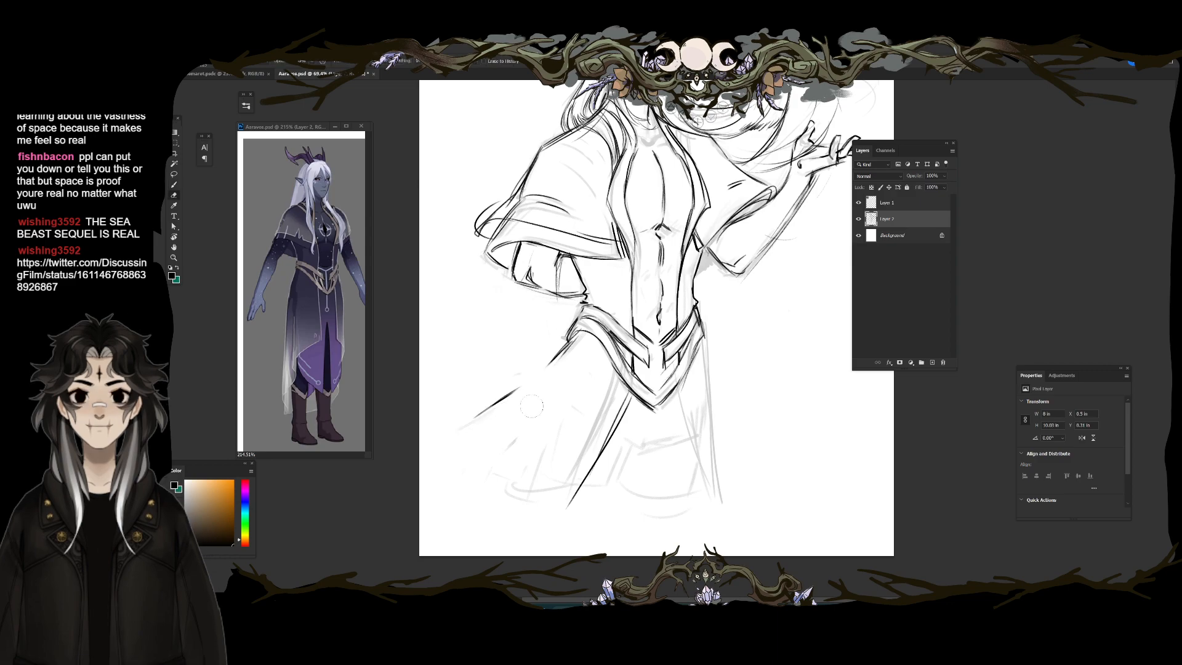
pyautogui.hotkey('ctrl', 'z')
pyautogui.moveTo(566, 340)
pyautogui.mouseDown()
pyautogui.moveTo(524, 411)
pyautogui.moveTo(473, 453)
pyautogui.mouseUp()
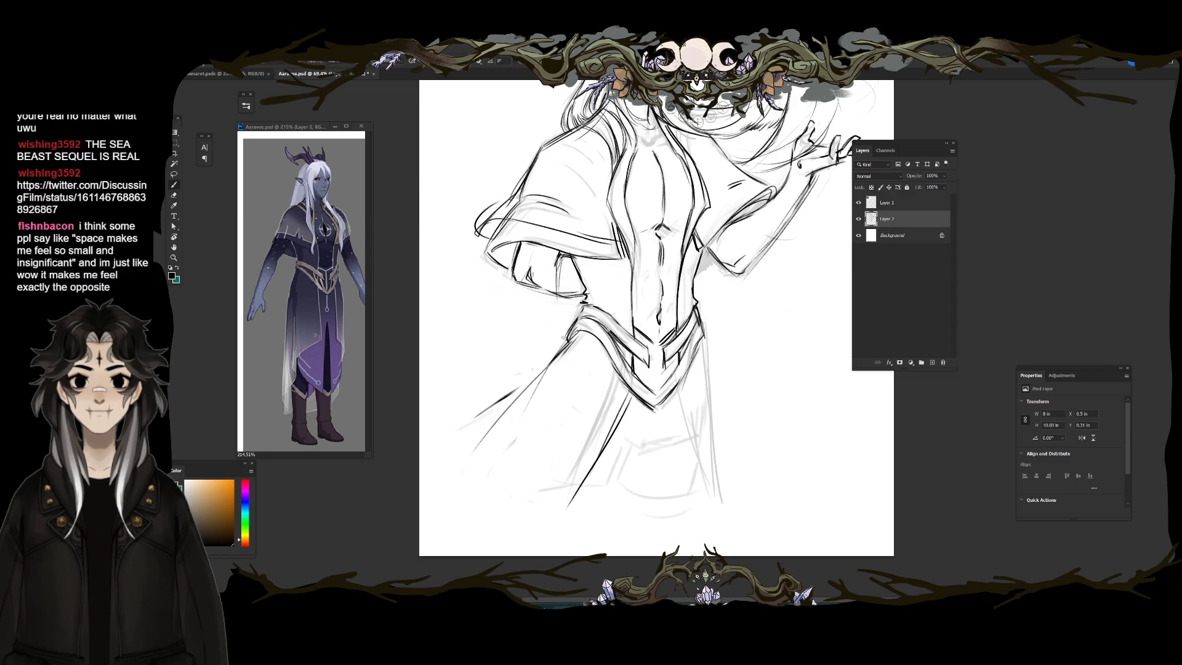
pyautogui.moveTo(559, 355); pyautogui.dragTo(486, 434)
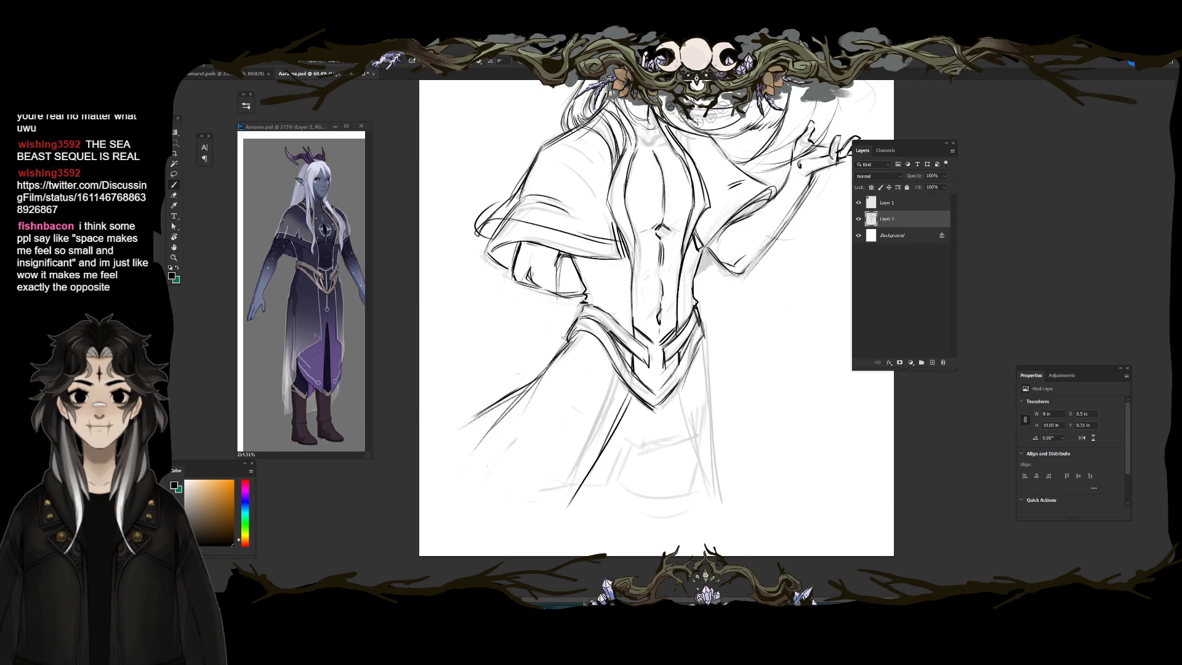
# Step: Line the skirt's edges on the raised-arm side, and add the inner folds and bottom hem between the front panels
pyautogui.moveTo(683, 377); pyautogui.dragTo(693, 523)
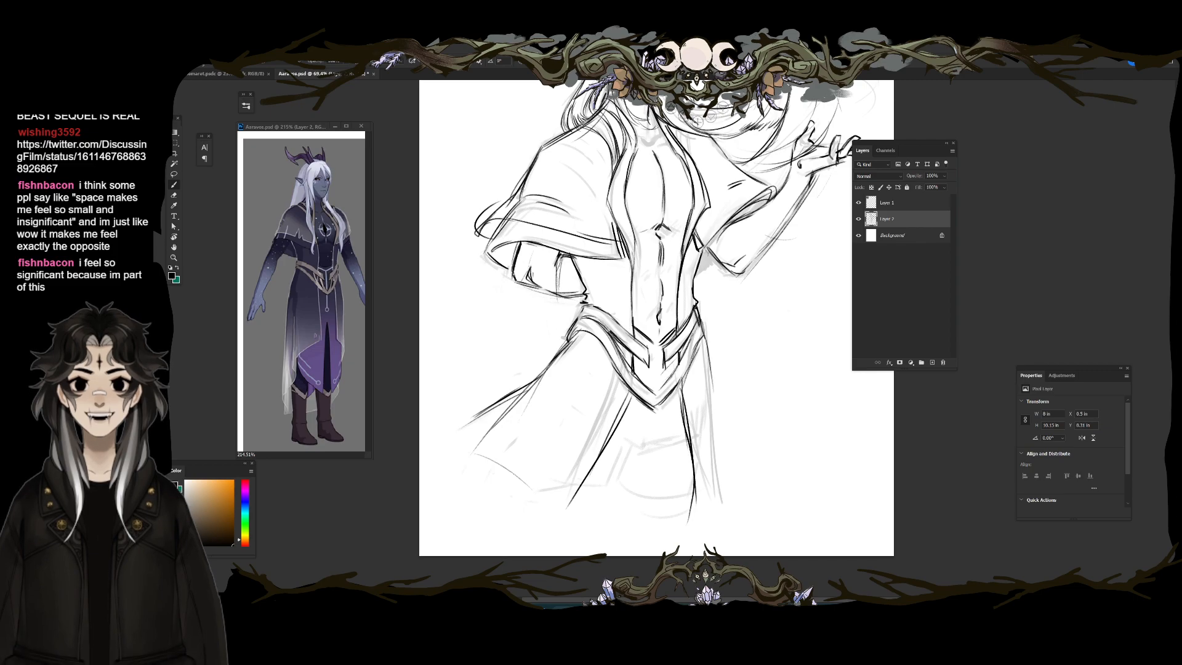
pyautogui.moveTo(705, 333); pyautogui.dragTo(715, 429)
pyautogui.moveTo(712, 363); pyautogui.dragTo(728, 528)
pyautogui.moveTo(706, 431); pyautogui.dragTo(722, 518)
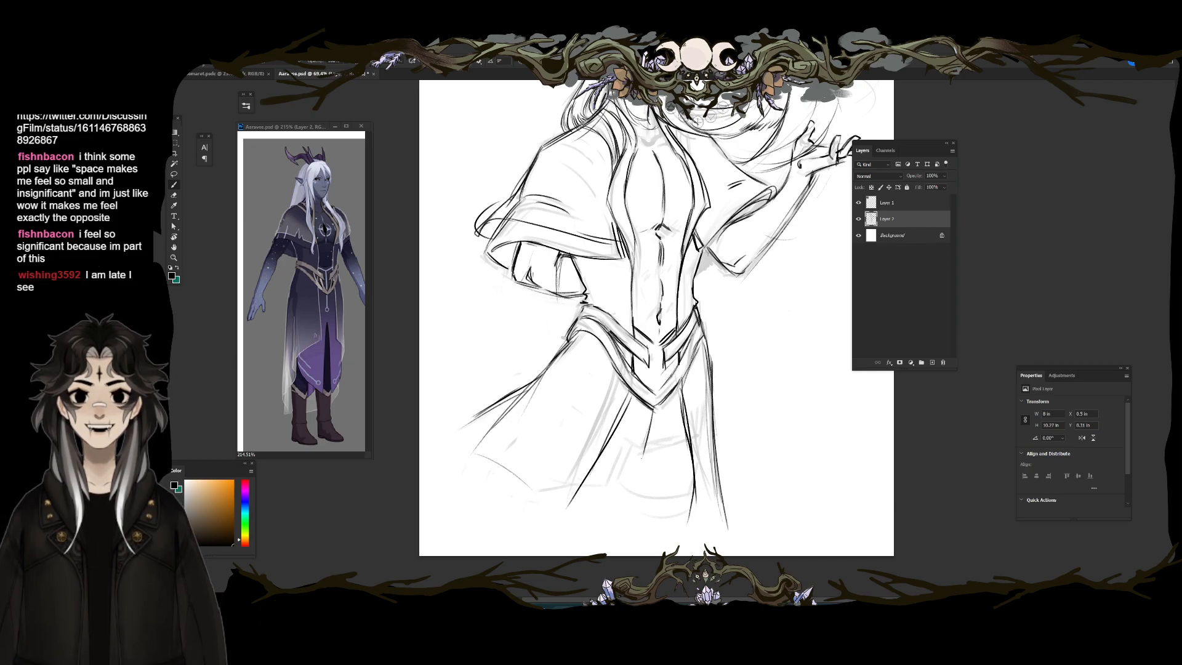
pyautogui.moveTo(636, 458)
pyautogui.mouseDown()
pyautogui.moveTo(682, 447)
pyautogui.moveTo(575, 502)
pyautogui.mouseUp()
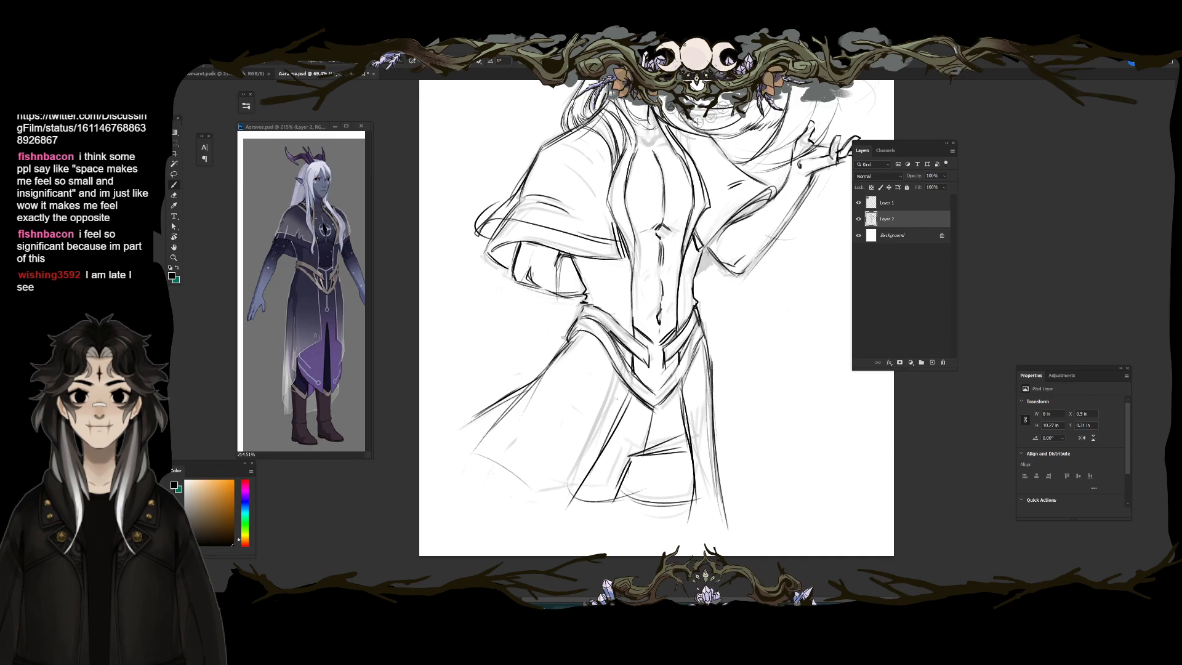
# Step: Draw long folds and the lower edge of the flared skirt panel on the lowered-arm side, erasing the overlapping line near the front opening
pyautogui.moveTo(717, 316)
pyautogui.mouseDown()
pyautogui.moveTo(643, 463)
pyautogui.moveTo(701, 330)
pyautogui.mouseUp()
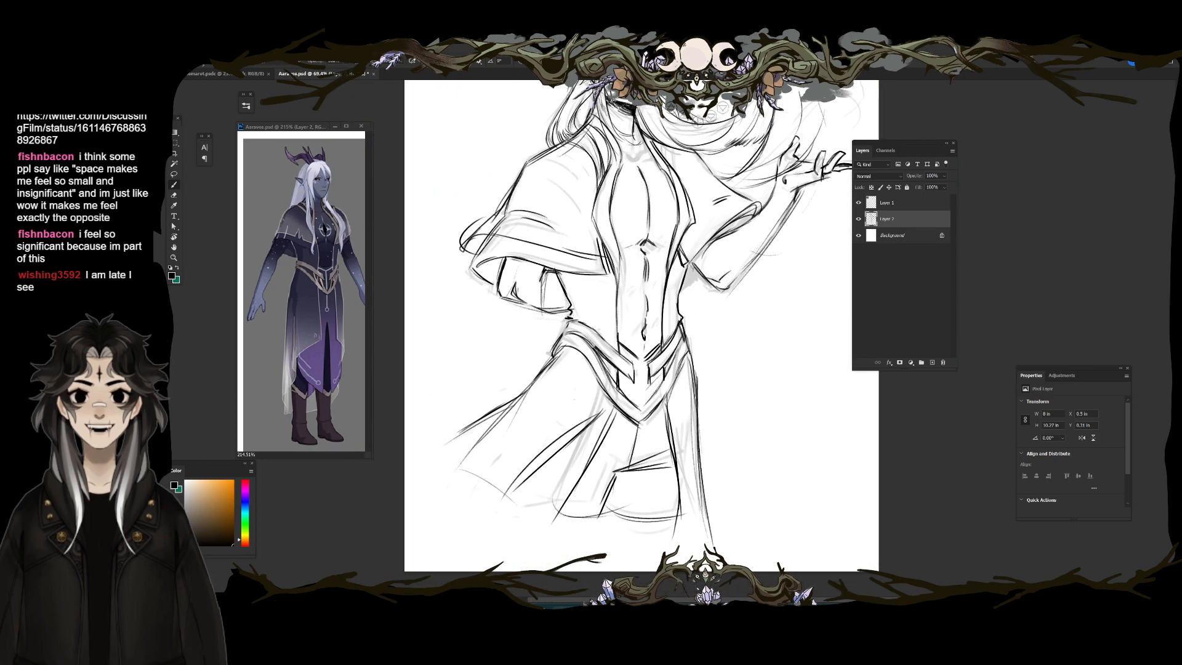
pyautogui.moveTo(545, 455); pyautogui.dragTo(452, 489)
pyautogui.press('e')
pyautogui.moveTo(616, 413)
pyautogui.mouseDown()
pyautogui.moveTo(563, 448)
pyautogui.moveTo(570, 474)
pyautogui.moveTo(582, 446)
pyautogui.moveTo(573, 450)
pyautogui.mouseUp()
pyautogui.press('b')
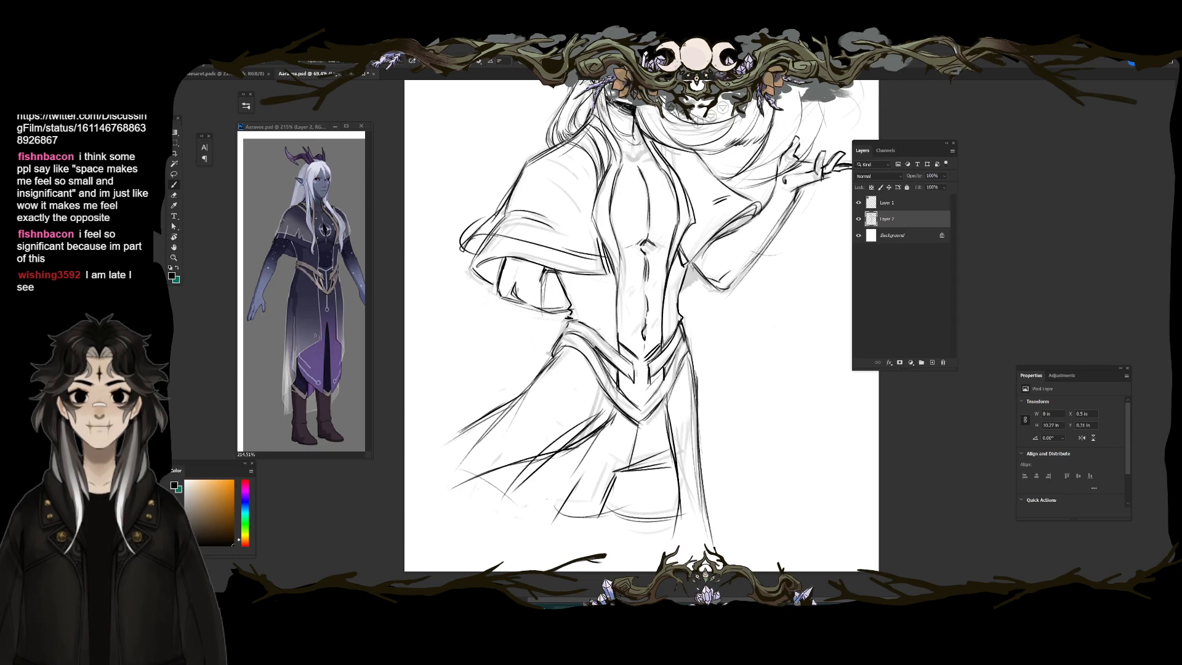
# Step: Draw the outward-flaring skirt panel with a rounded lower edge on the raised-arm side, and a thin trailing line from the opposite hip
pyautogui.moveTo(677, 394)
pyautogui.mouseDown()
pyautogui.moveTo(717, 481)
pyautogui.moveTo(715, 509)
pyautogui.mouseUp()
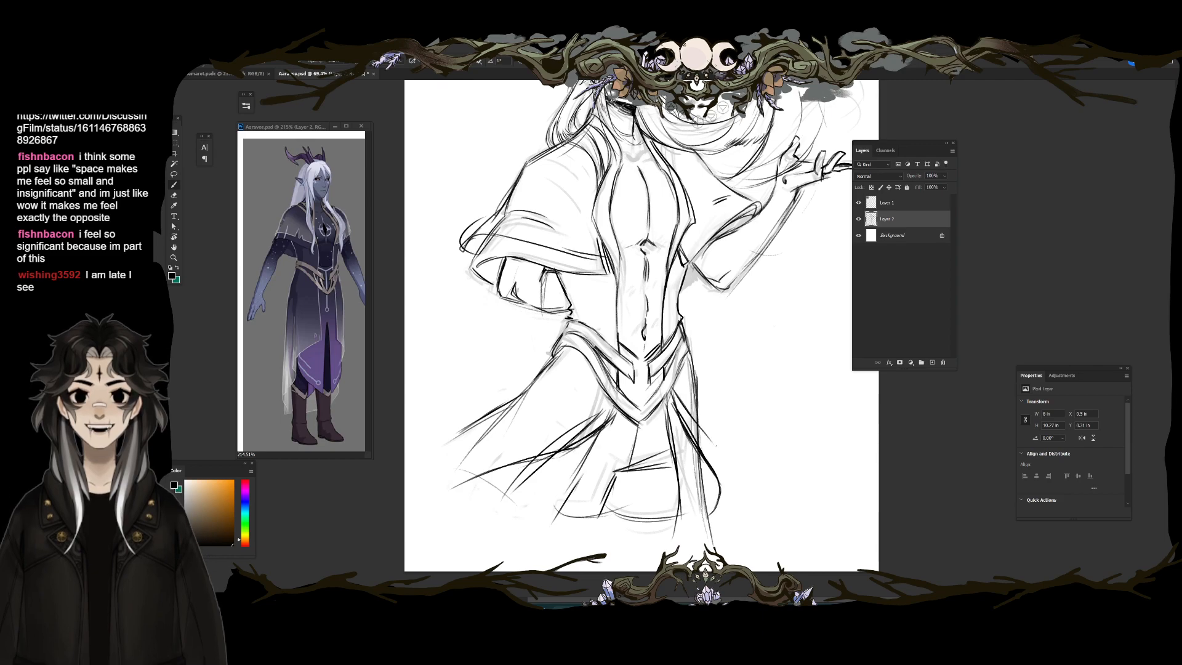
pyautogui.moveTo(714, 437)
pyautogui.mouseDown()
pyautogui.moveTo(681, 389)
pyautogui.moveTo(743, 472)
pyautogui.moveTo(726, 508)
pyautogui.mouseUp()
pyautogui.moveTo(728, 468); pyautogui.dragTo(720, 514)
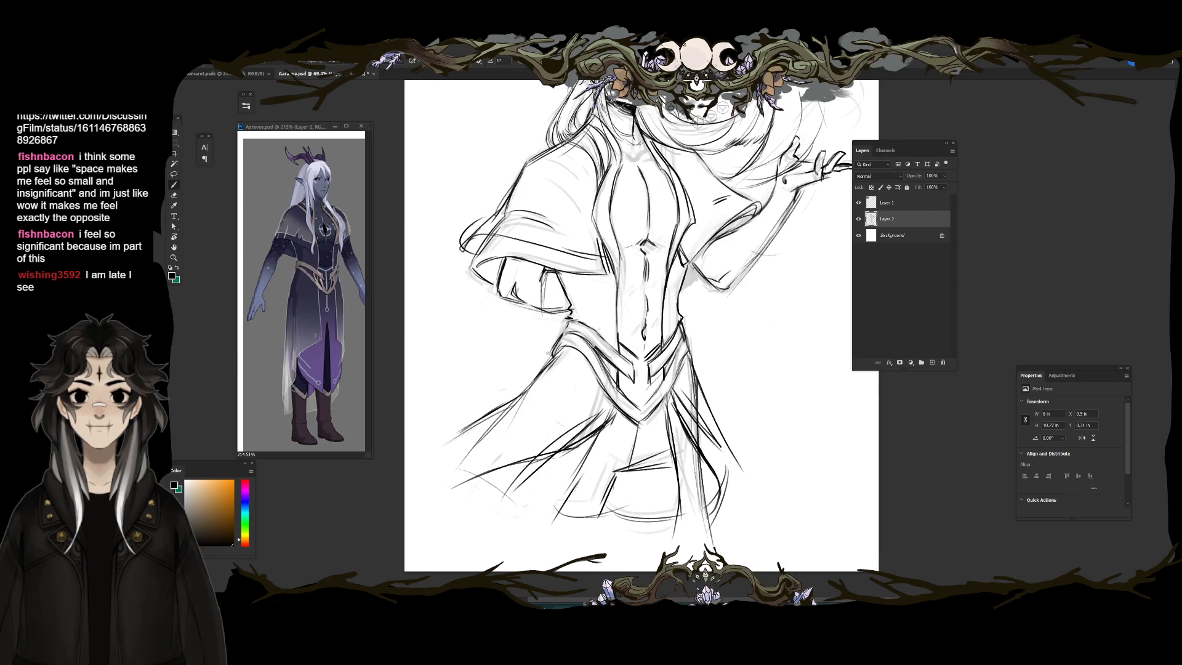
pyautogui.moveTo(552, 365); pyautogui.dragTo(419, 407)
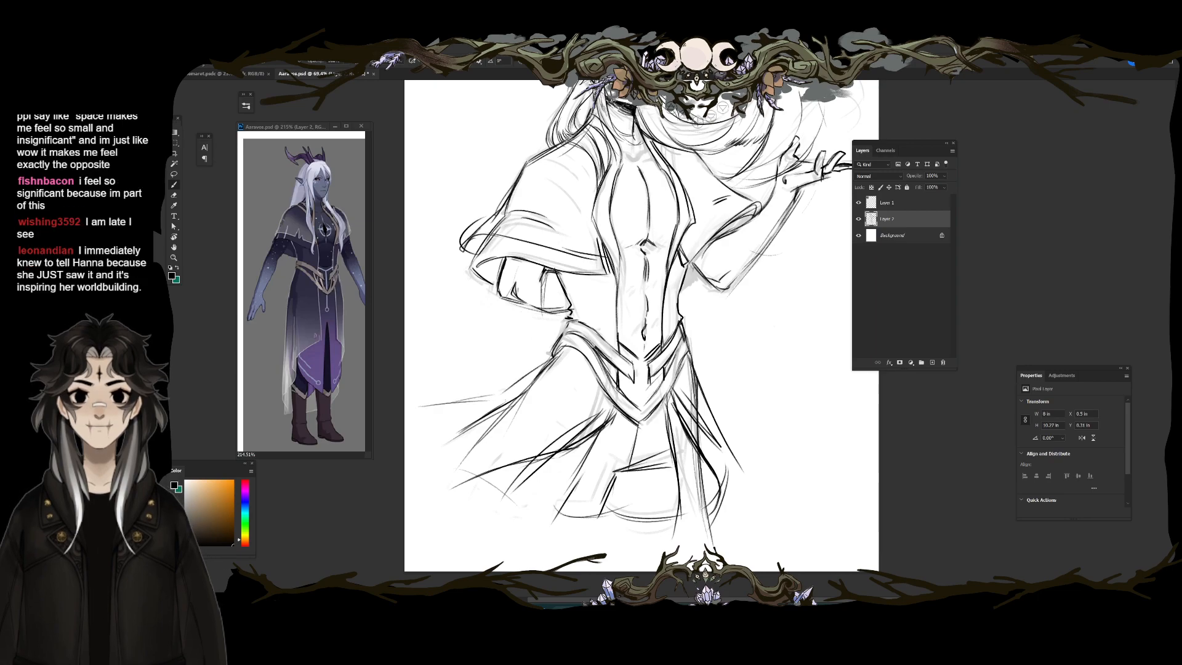
pyautogui.moveTo(593, 353); pyautogui.dragTo(549, 450)
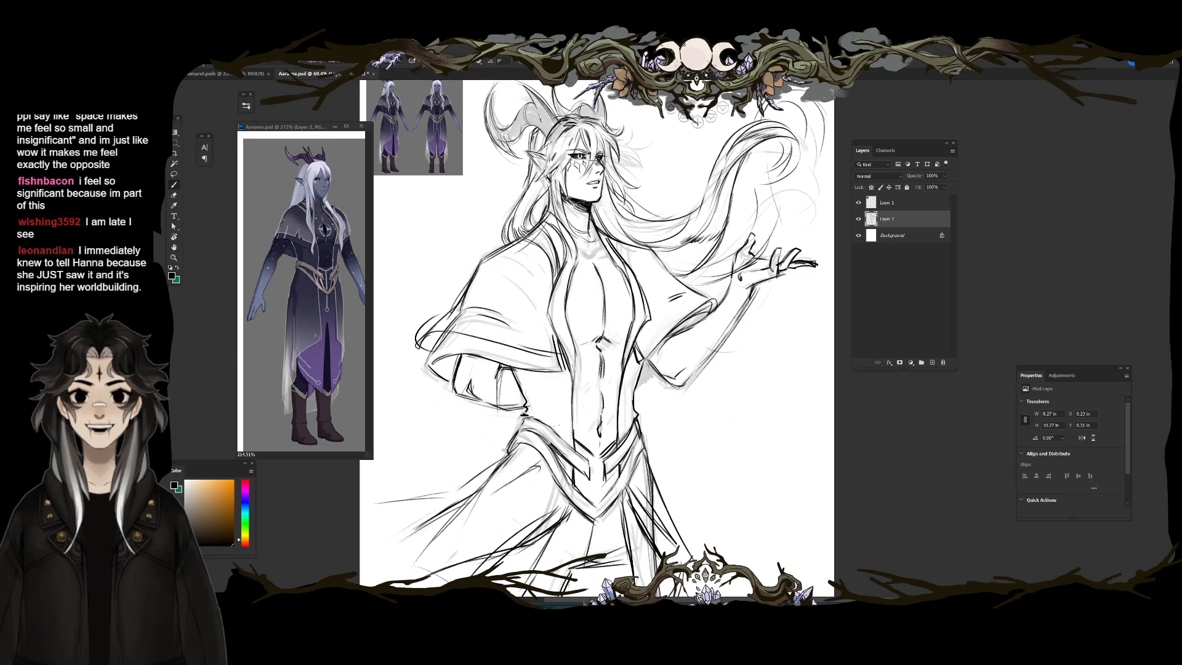
pyautogui.moveTo(522, 399); pyautogui.dragTo(515, 368)
pyautogui.moveTo(591, 332); pyautogui.dragTo(601, 385)
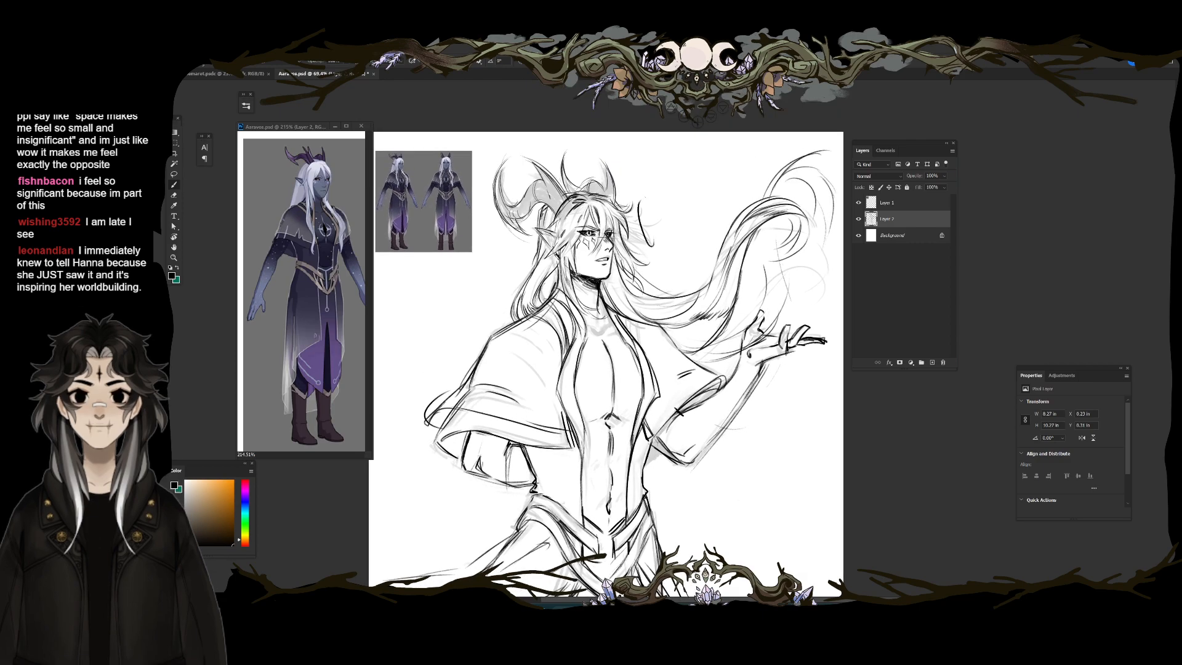
pyautogui.press('e')
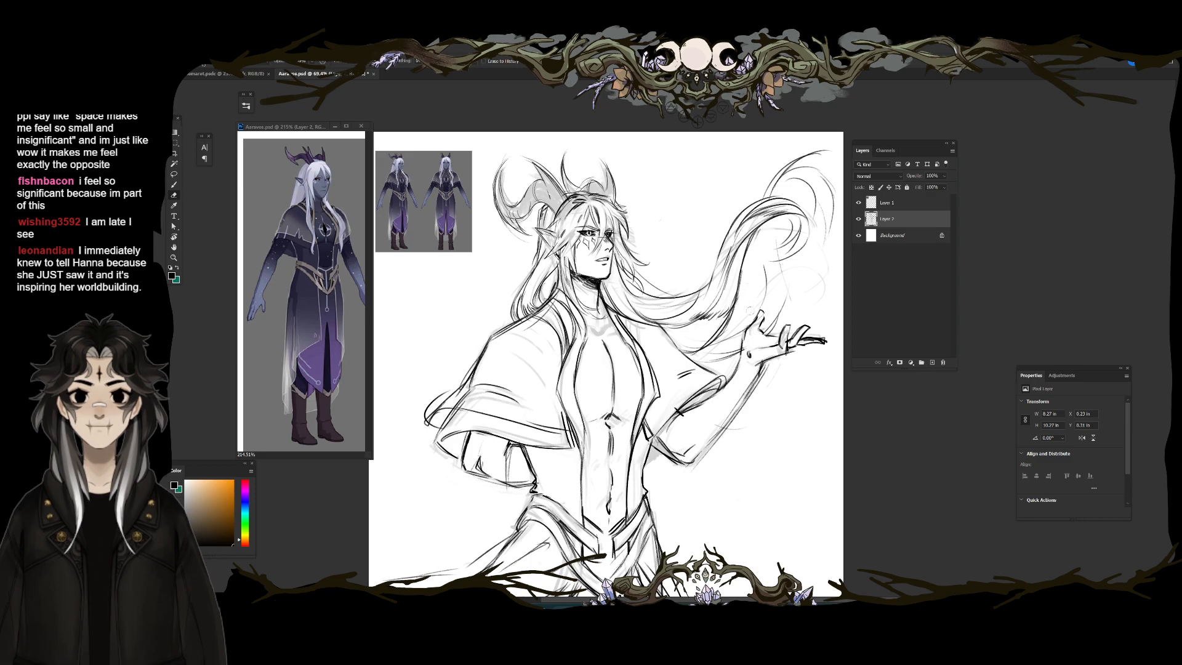
pyautogui.moveTo(742, 326); pyautogui.dragTo(663, 321)
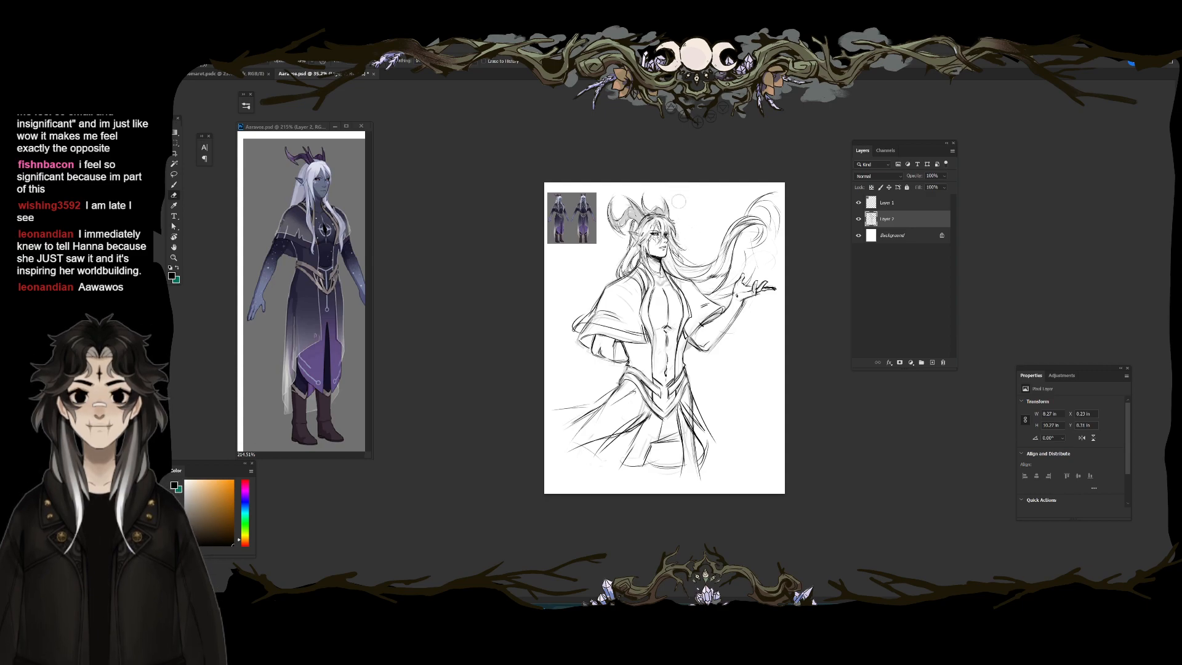
# Step: Select the head with its horns and surrounding hair, shift it slightly upward with Free Transform, and clear the selection
pyautogui.press('m')
pyautogui.moveTo(598, 148)
pyautogui.mouseDown()
pyautogui.moveTo(736, 212)
pyautogui.moveTo(750, 267)
pyautogui.moveTo(726, 261)
pyautogui.mouseUp()
pyautogui.hotkey('ctrl', 't')
pyautogui.moveTo(663, 186); pyautogui.dragTo(666, 180)
pyautogui.press('Return')
pyautogui.hotkey('ctrl', 'd')
# Step: Redraw the long hair behind the neck down to the shoulder to reconnect it with the repositioned head
pyautogui.press('b')
pyautogui.moveTo(631, 277)
pyautogui.mouseDown()
pyautogui.moveTo(657, 282)
pyautogui.moveTo(631, 348)
pyautogui.moveTo(572, 320)
pyautogui.moveTo(623, 343)
pyautogui.mouseUp()
pyautogui.press('e')
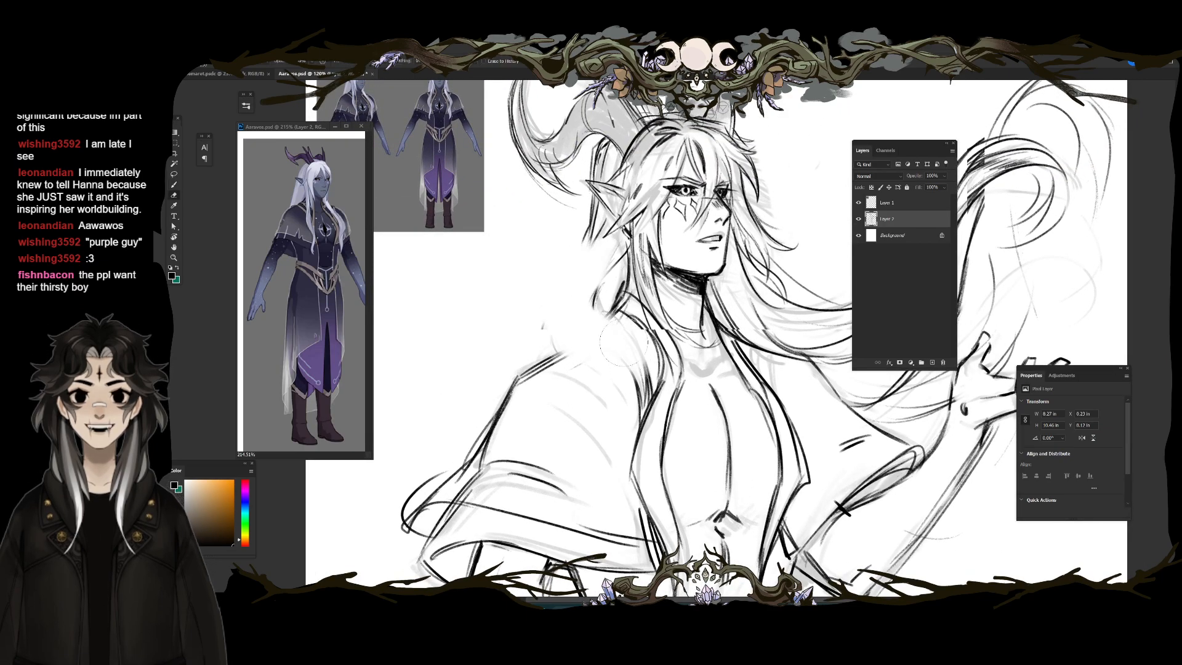
pyautogui.press('b')
pyautogui.moveTo(607, 210)
pyautogui.mouseDown()
pyautogui.moveTo(558, 354)
pyautogui.moveTo(604, 325)
pyautogui.mouseUp()
pyautogui.moveTo(568, 352); pyautogui.dragTo(622, 301)
# Step: Erase the overlapping lines beside the neck and at the start of the flowing hair on the raised-arm side
pyautogui.press('e')
pyautogui.moveTo(736, 308); pyautogui.dragTo(791, 356)
pyautogui.moveTo(715, 287); pyautogui.dragTo(742, 340)
pyautogui.moveTo(793, 240); pyautogui.dragTo(761, 351)
# Step: Erase the misaligned front lock and redraw it as long curved strands falling from the ear down to the collar
pyautogui.press('b')
pyautogui.press('e')
pyautogui.moveTo(612, 401)
pyautogui.mouseDown()
pyautogui.moveTo(646, 442)
pyautogui.moveTo(685, 454)
pyautogui.mouseUp()
pyautogui.moveTo(613, 397); pyautogui.dragTo(649, 471)
pyautogui.press('b')
pyautogui.moveTo(604, 354); pyautogui.dragTo(641, 468)
pyautogui.moveTo(608, 387); pyautogui.dragTo(672, 495)
pyautogui.moveTo(620, 366); pyautogui.dragTo(672, 494)
pyautogui.moveTo(629, 413); pyautogui.dragTo(673, 492)
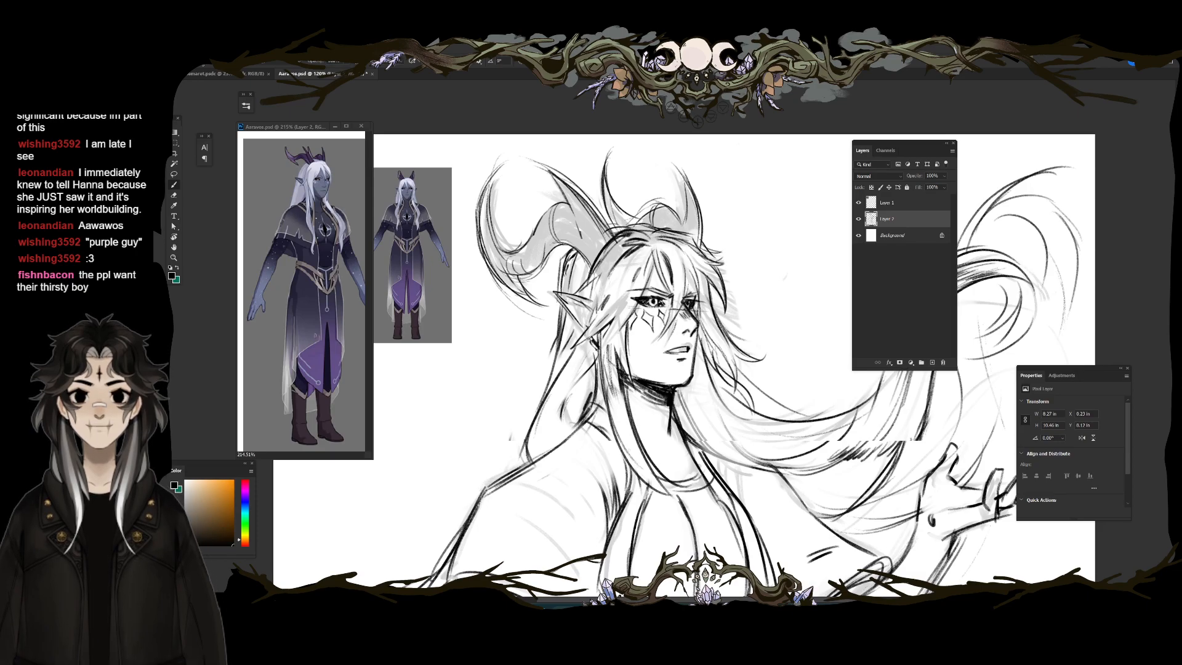
pyautogui.moveTo(764, 425); pyautogui.dragTo(695, 426)
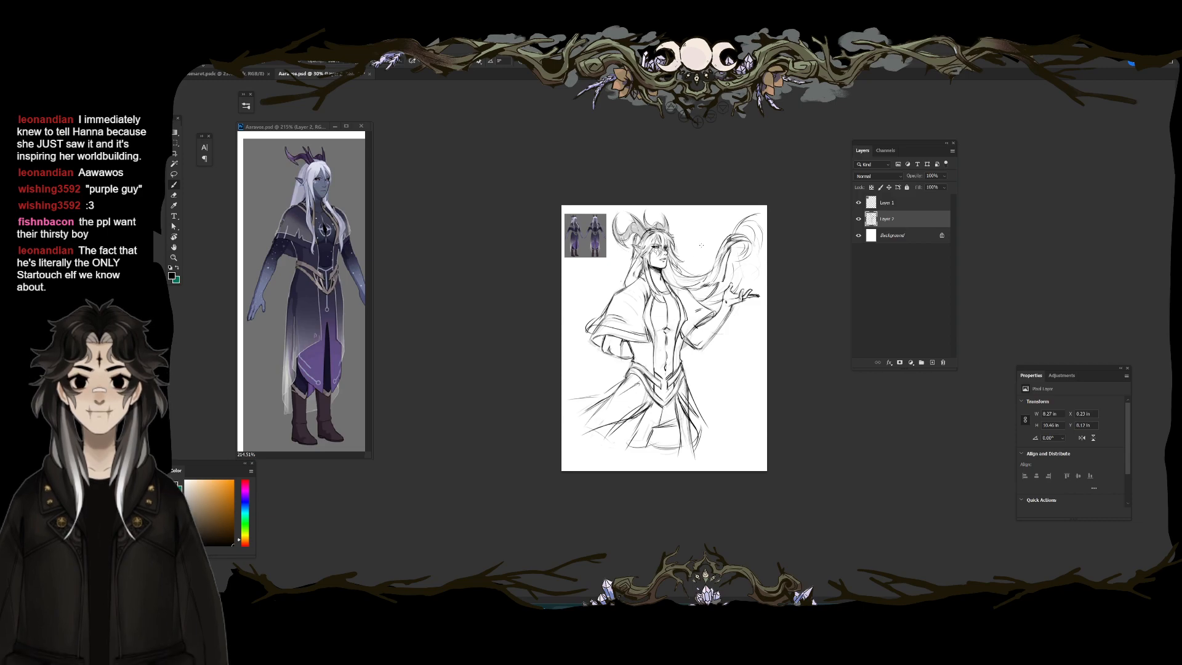
# Step: Lighten the sketchy centre line on the chest and erase stray marks around the neck and collar
pyautogui.scroll(6, 681, 295)
pyautogui.press('e')
pyautogui.moveTo(638, 306); pyautogui.dragTo(640, 399)
pyautogui.press('b')
pyautogui.press('e')
pyautogui.moveTo(561, 245)
pyautogui.mouseDown()
pyautogui.moveTo(485, 290)
pyautogui.moveTo(565, 242)
pyautogui.mouseUp()
pyautogui.press('b')
pyautogui.press('e')
# Step: Erase and redraw the cloak's shoulder line on the lowered-arm side, and clean the overlapping lines near the opposite shoulder
pyautogui.moveTo(493, 279); pyautogui.dragTo(454, 344)
pyautogui.press('b')
pyautogui.moveTo(445, 289); pyautogui.dragTo(560, 249)
pyautogui.press('e')
pyautogui.moveTo(645, 250)
pyautogui.mouseDown()
pyautogui.moveTo(658, 265)
pyautogui.moveTo(693, 244)
pyautogui.mouseUp()
pyautogui.press('b')
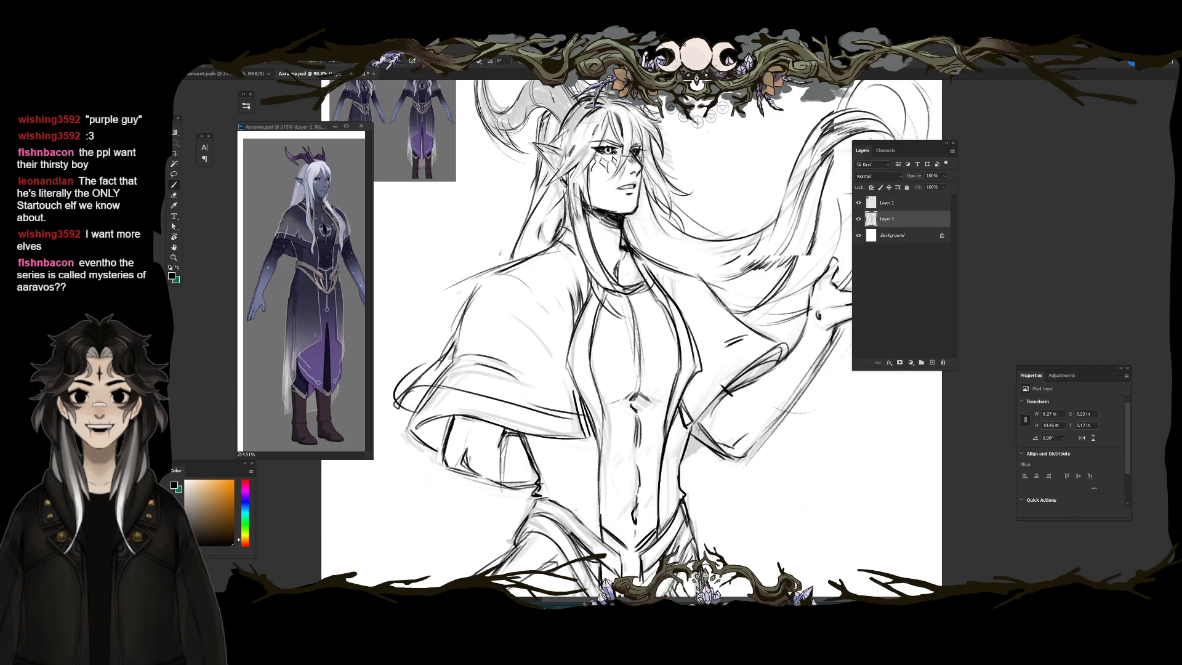
# Step: Erase the old large hair sweep above and behind the raised hand
pyautogui.moveTo(677, 358); pyautogui.dragTo(619, 360)
pyautogui.moveTo(743, 381); pyautogui.dragTo(764, 365)
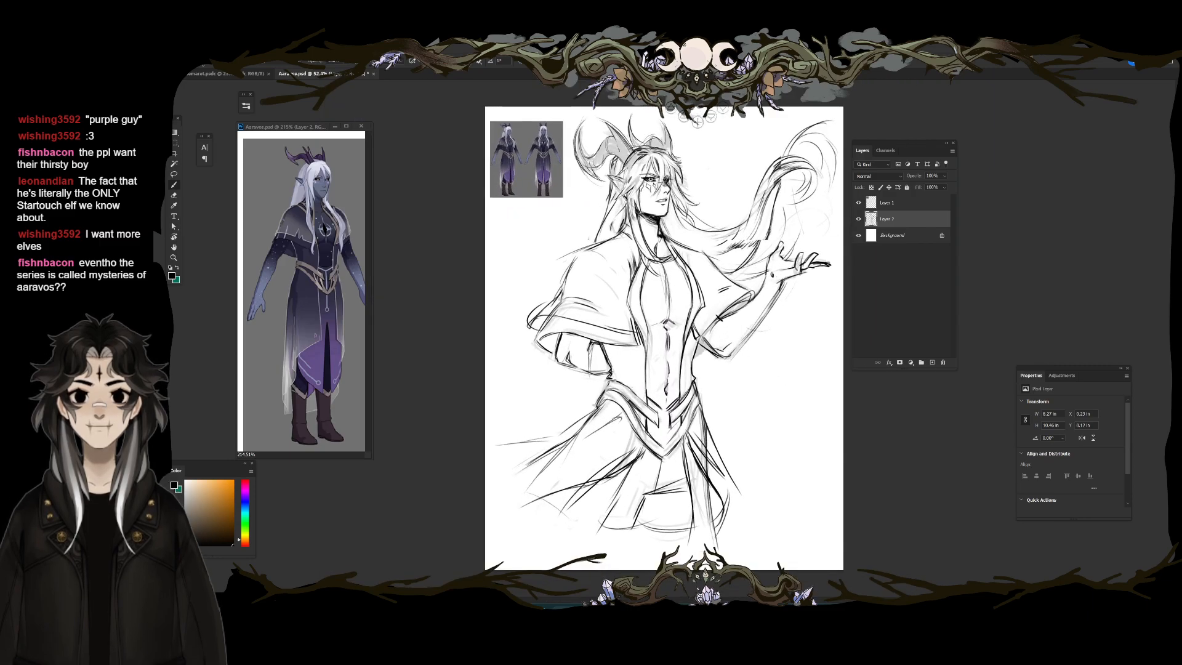
pyautogui.press('e')
pyautogui.moveTo(739, 247)
pyautogui.mouseDown()
pyautogui.moveTo(794, 203)
pyautogui.moveTo(816, 166)
pyautogui.moveTo(760, 239)
pyautogui.mouseUp()
pyautogui.moveTo(837, 227); pyautogui.dragTo(782, 246)
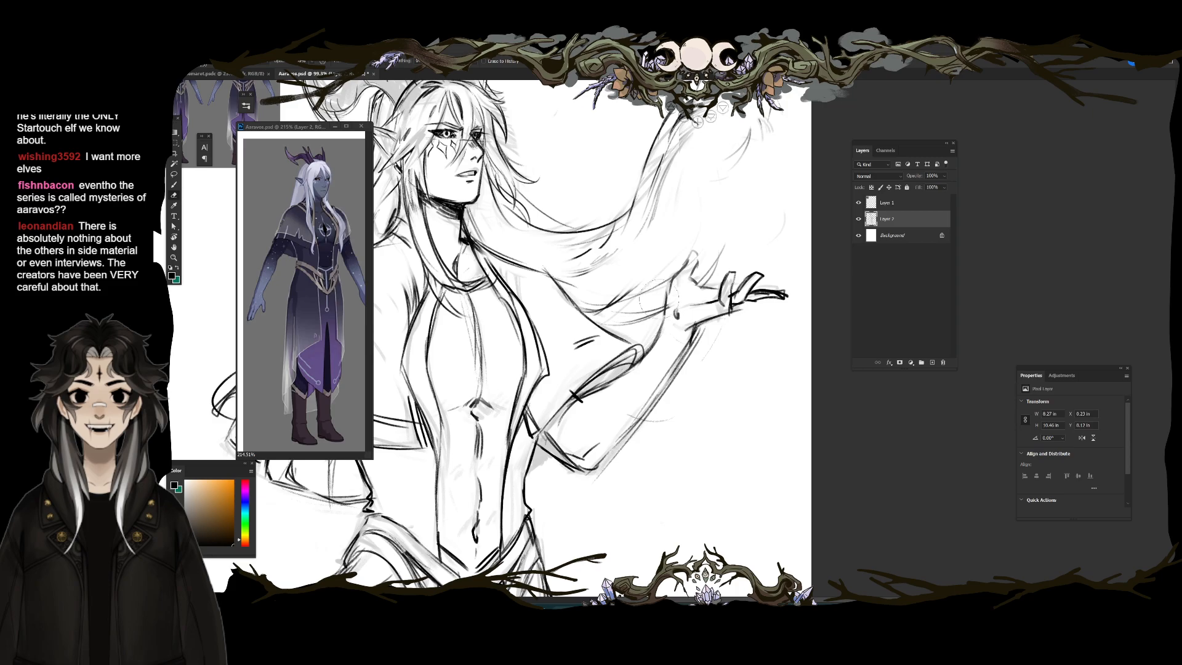
# Step: Draw a new S-shaped hair sweep curling above the raised hand, with thin wispy strands trailing beyond and below the hand
pyautogui.press('b')
pyautogui.moveTo(716, 329); pyautogui.dragTo(662, 333)
pyautogui.press('e')
pyautogui.moveTo(807, 138)
pyautogui.mouseDown()
pyautogui.moveTo(791, 173)
pyautogui.moveTo(763, 175)
pyautogui.moveTo(727, 212)
pyautogui.mouseUp()
pyautogui.press('b')
pyautogui.moveTo(717, 259)
pyautogui.mouseDown()
pyautogui.moveTo(761, 252)
pyautogui.moveTo(767, 220)
pyautogui.moveTo(765, 235)
pyautogui.mouseUp()
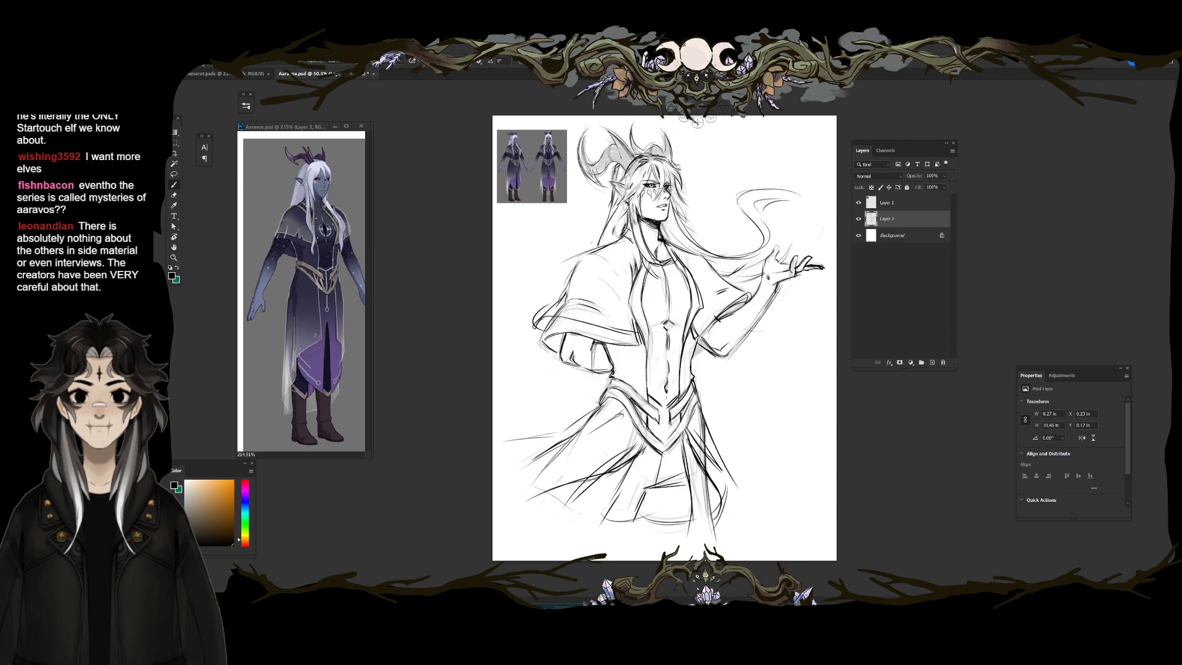
pyautogui.moveTo(809, 204); pyautogui.dragTo(827, 211)
pyautogui.moveTo(816, 293); pyautogui.dragTo(769, 319)
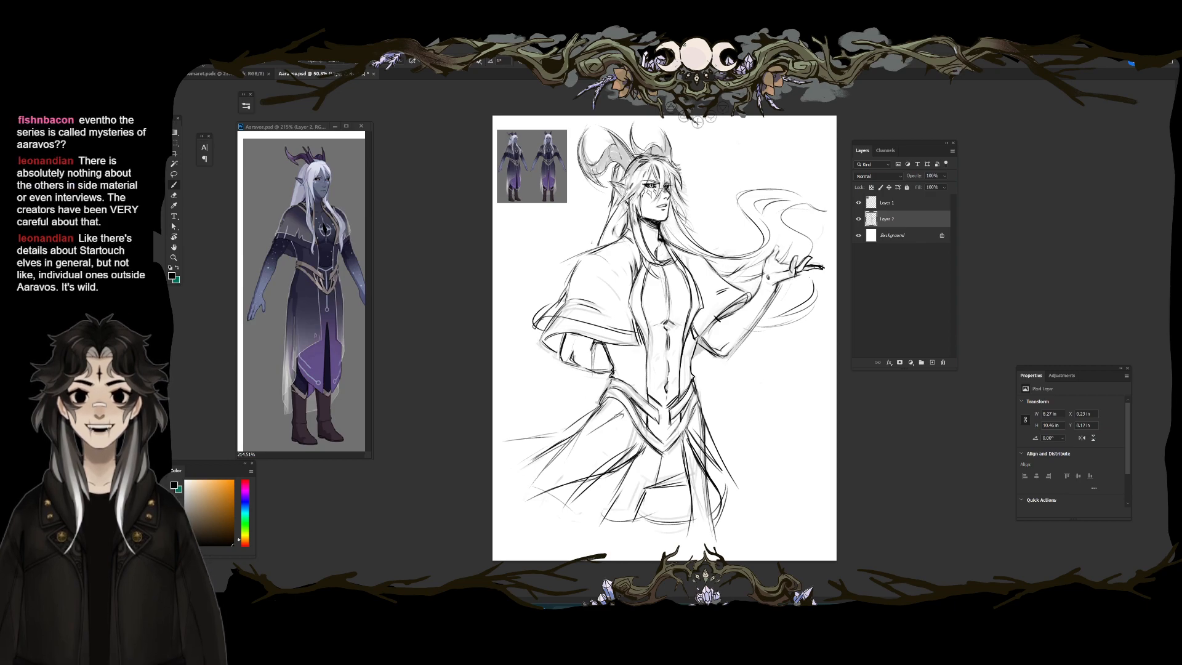
# Step: Clean the hair below the pointed ear and draw a pointed lock sweeping down and outward there
pyautogui.scroll(5, 625, 210)
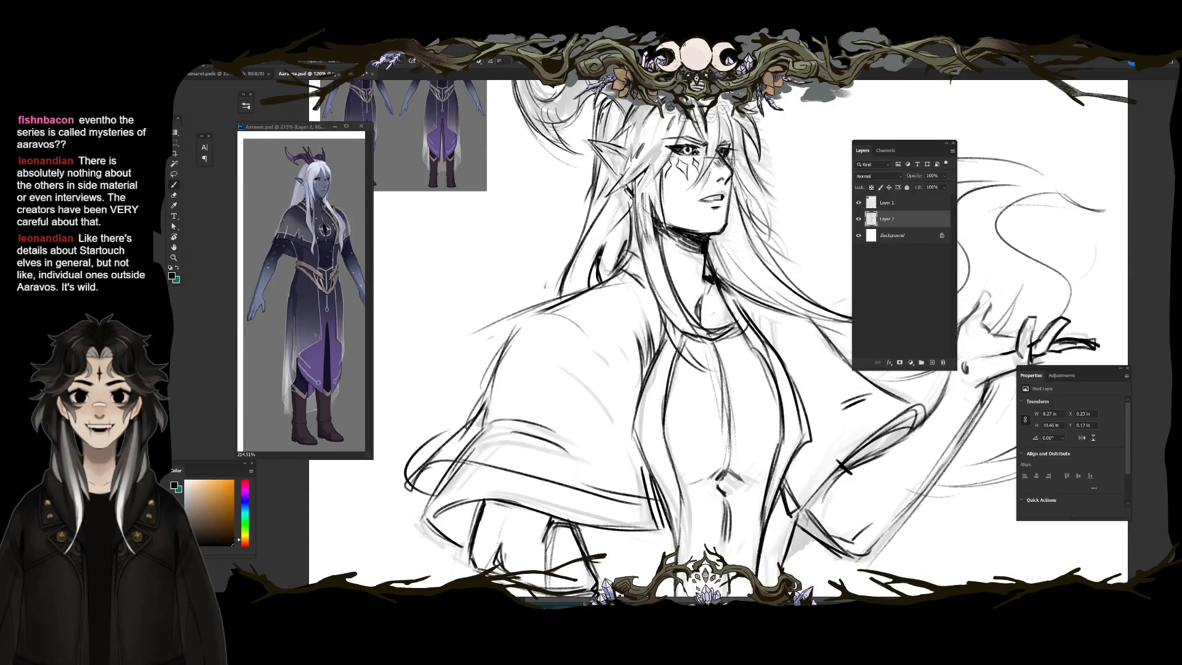
pyautogui.moveTo(657, 216); pyautogui.dragTo(482, 300)
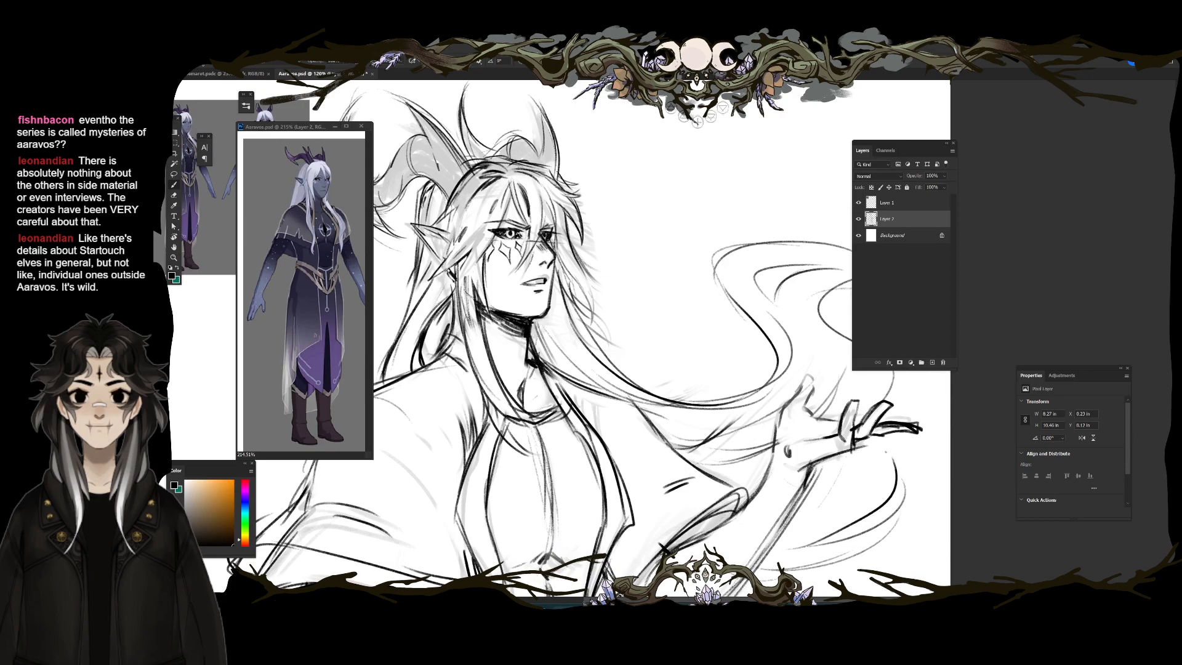
pyautogui.press('e')
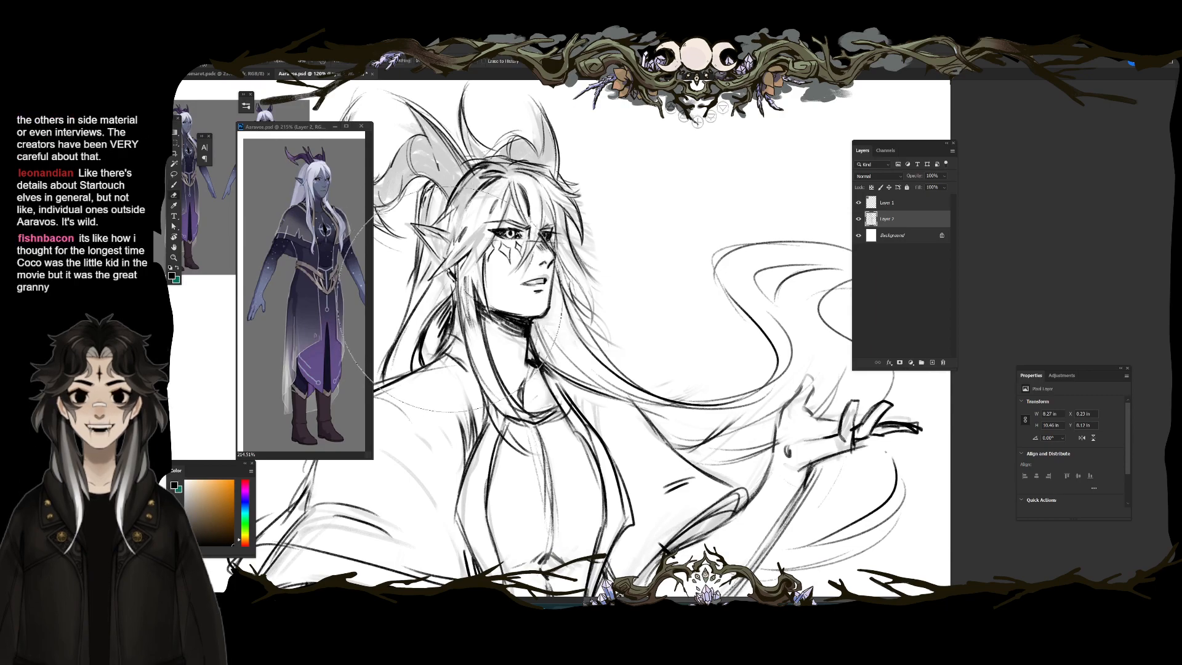
pyautogui.moveTo(453, 272)
pyautogui.mouseDown()
pyautogui.moveTo(437, 303)
pyautogui.moveTo(431, 288)
pyautogui.mouseUp()
pyautogui.press('b')
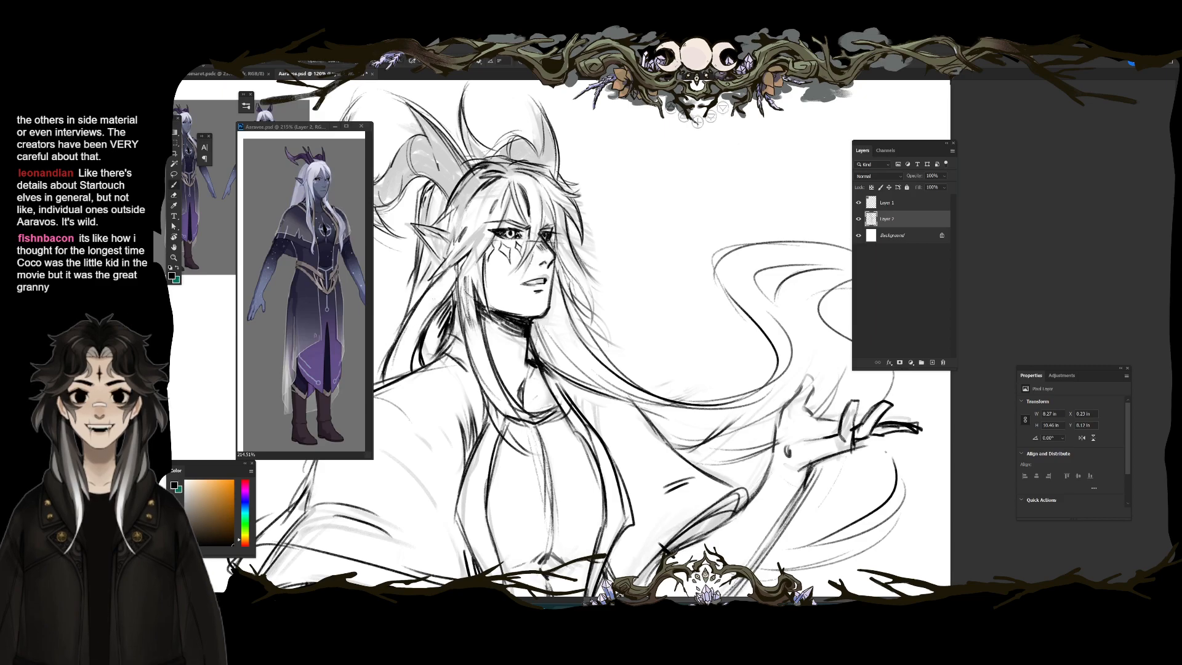
pyautogui.moveTo(456, 273); pyautogui.dragTo(406, 338)
pyautogui.moveTo(540, 321)
pyautogui.mouseDown()
pyautogui.moveTo(599, 381)
pyautogui.moveTo(559, 335)
pyautogui.moveTo(562, 321)
pyautogui.mouseUp()
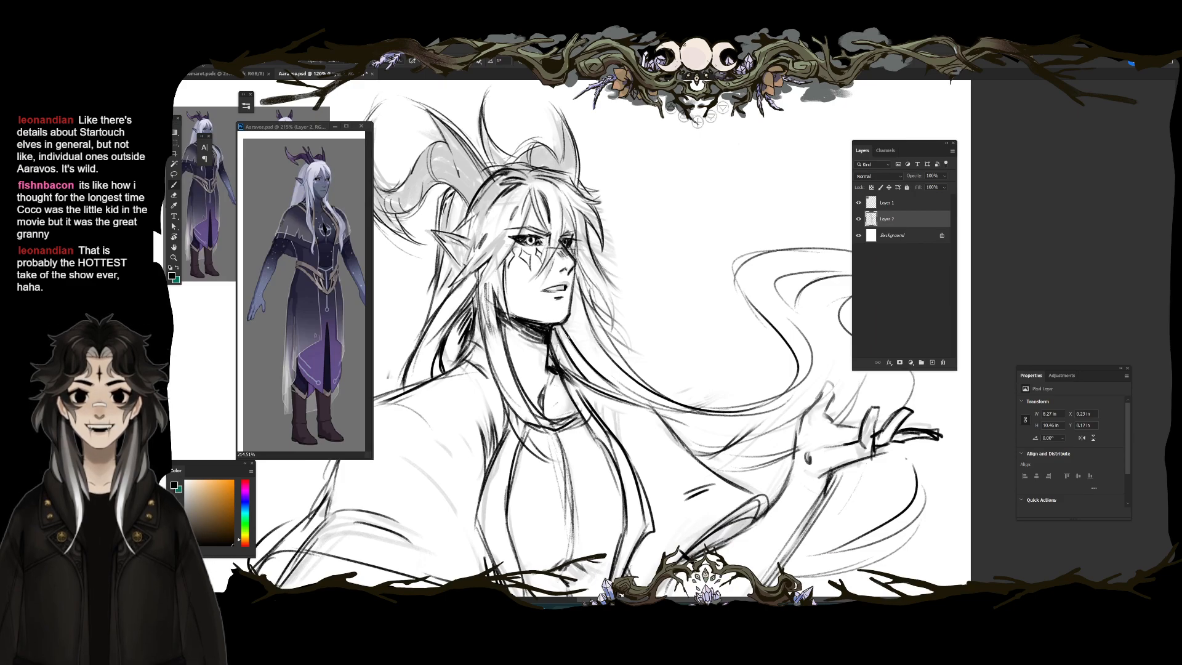
# Step: Draw longer pointed strands past the cheek and a flicked tuft beside the forehead on the raised-arm side
pyautogui.press('e')
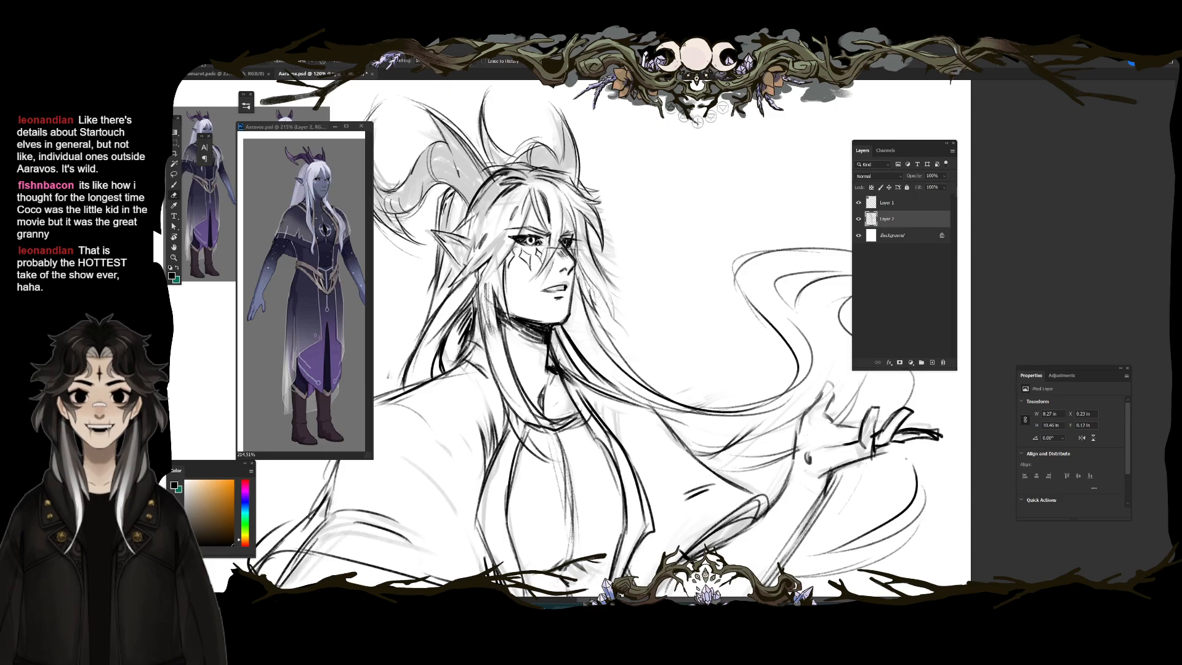
pyautogui.press('b')
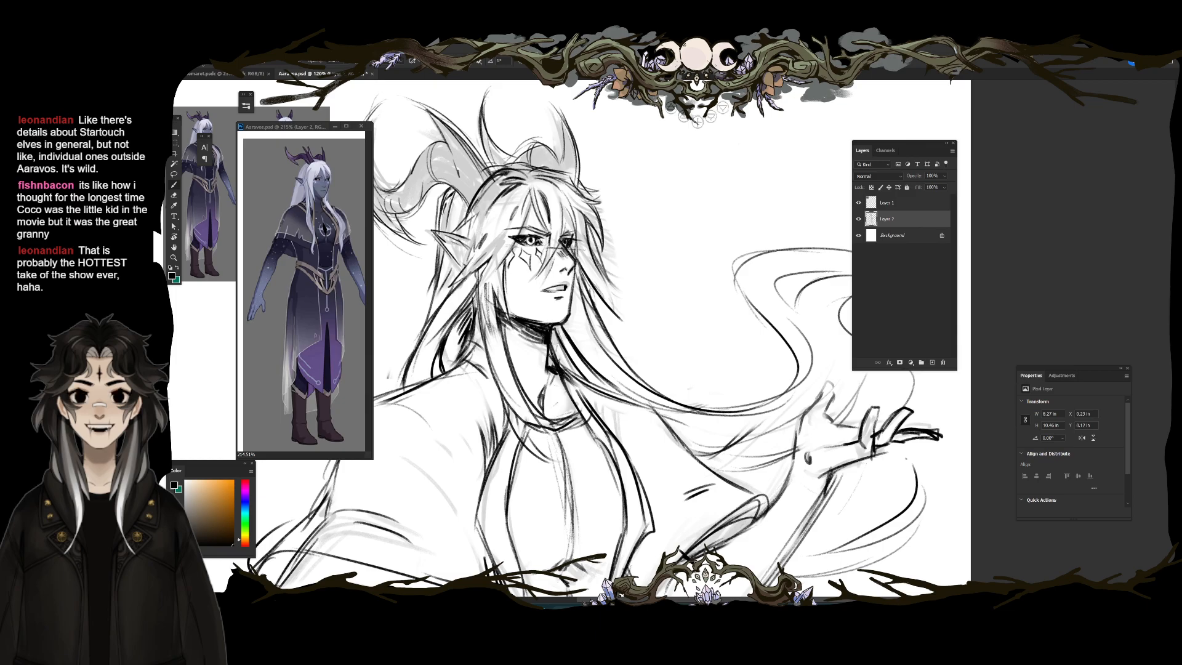
pyautogui.moveTo(582, 213)
pyautogui.mouseDown()
pyautogui.moveTo(647, 350)
pyautogui.moveTo(610, 339)
pyautogui.mouseUp()
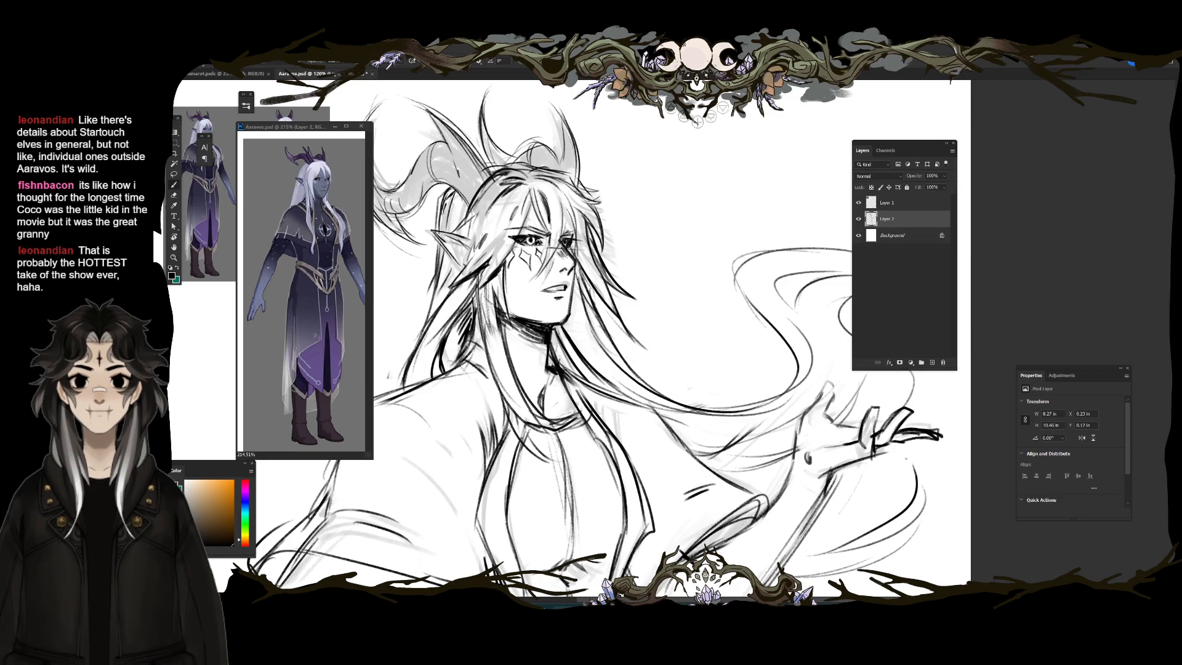
pyautogui.moveTo(607, 308); pyautogui.dragTo(643, 371)
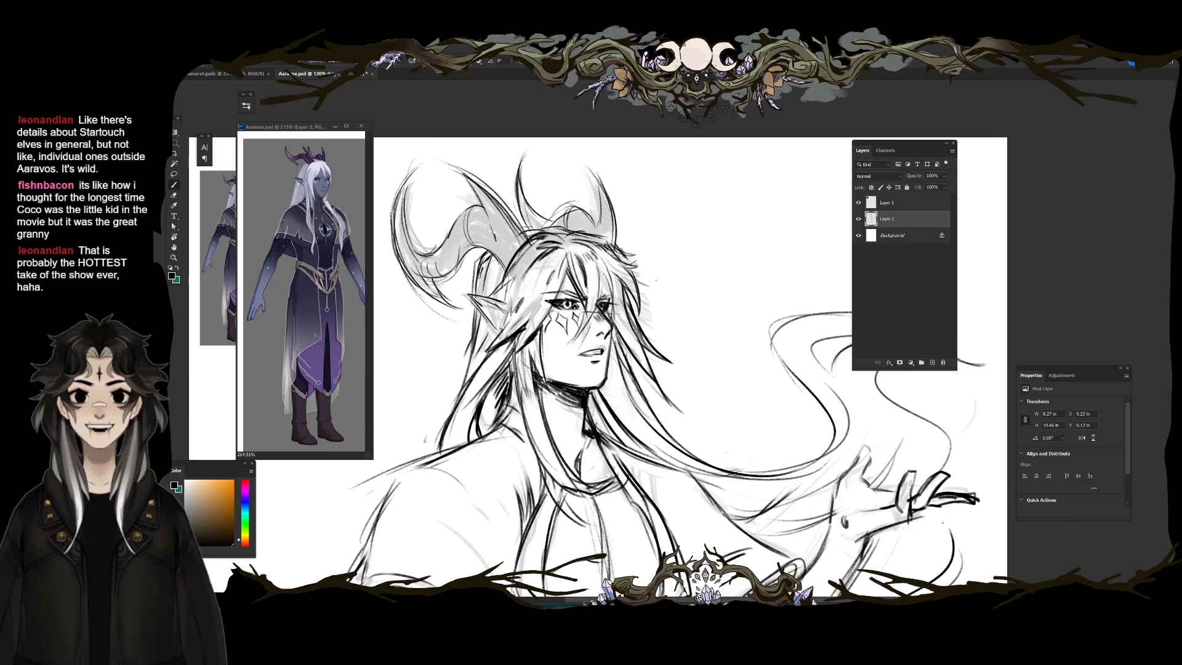
pyautogui.press('e')
pyautogui.press('b')
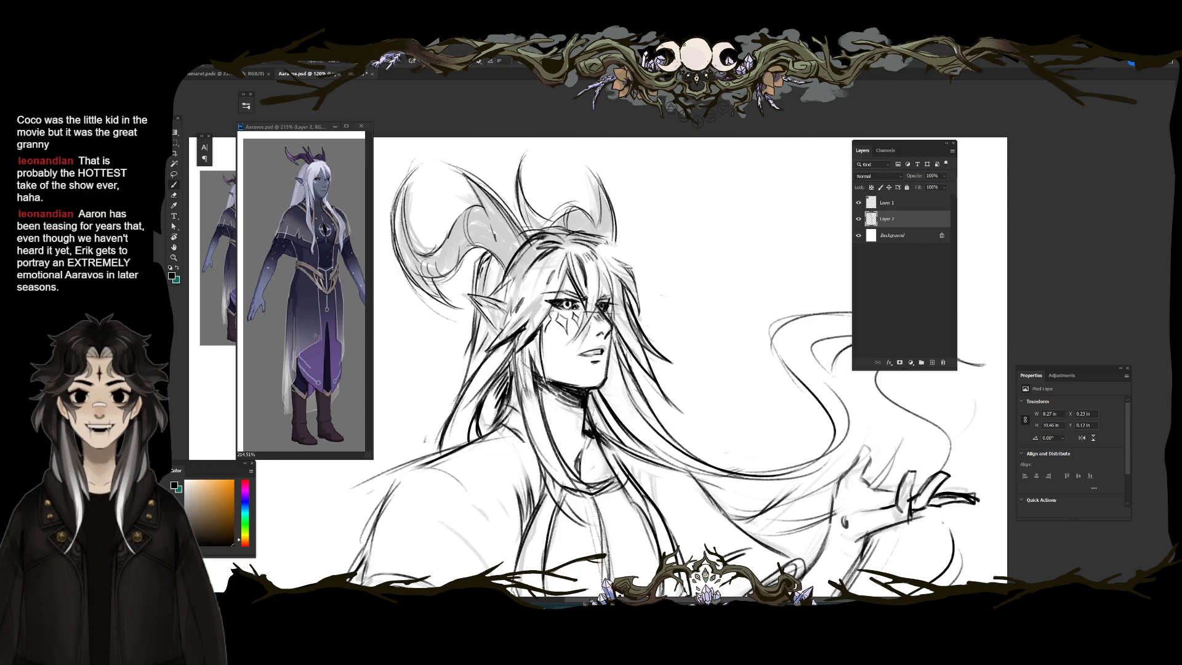
pyautogui.moveTo(606, 243)
pyautogui.mouseDown()
pyautogui.moveTo(646, 268)
pyautogui.moveTo(631, 301)
pyautogui.mouseUp()
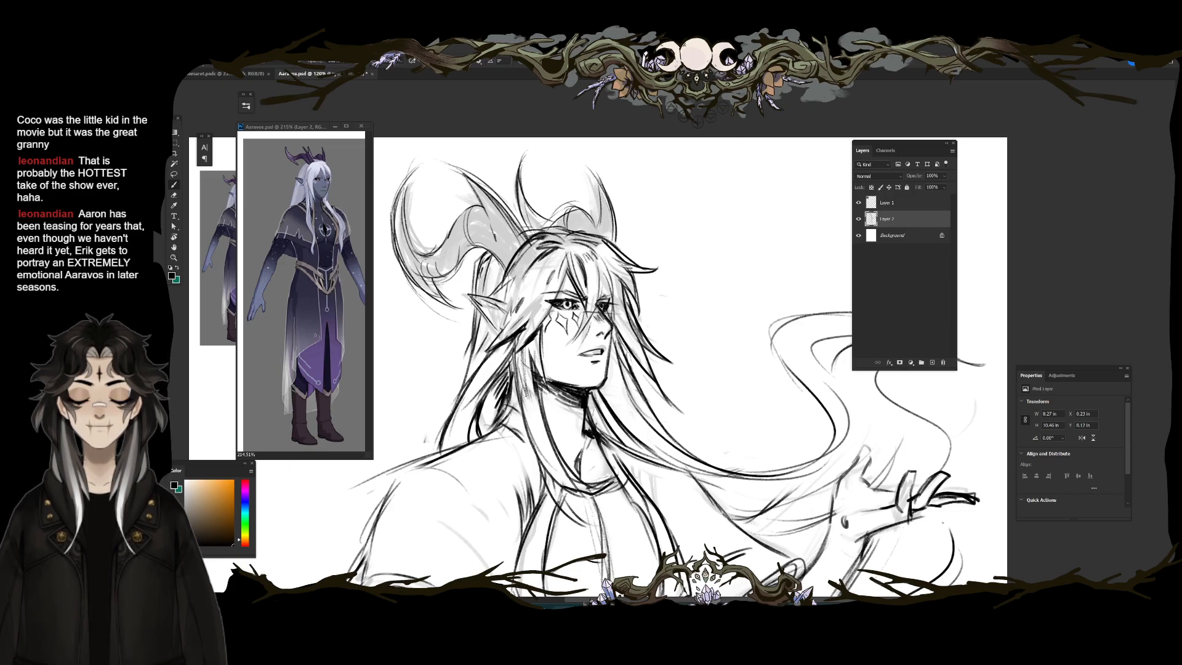
# Step: Erase the rough hair lines in front of the ear and redraw them as cleaner tapered strands
pyautogui.press('e')
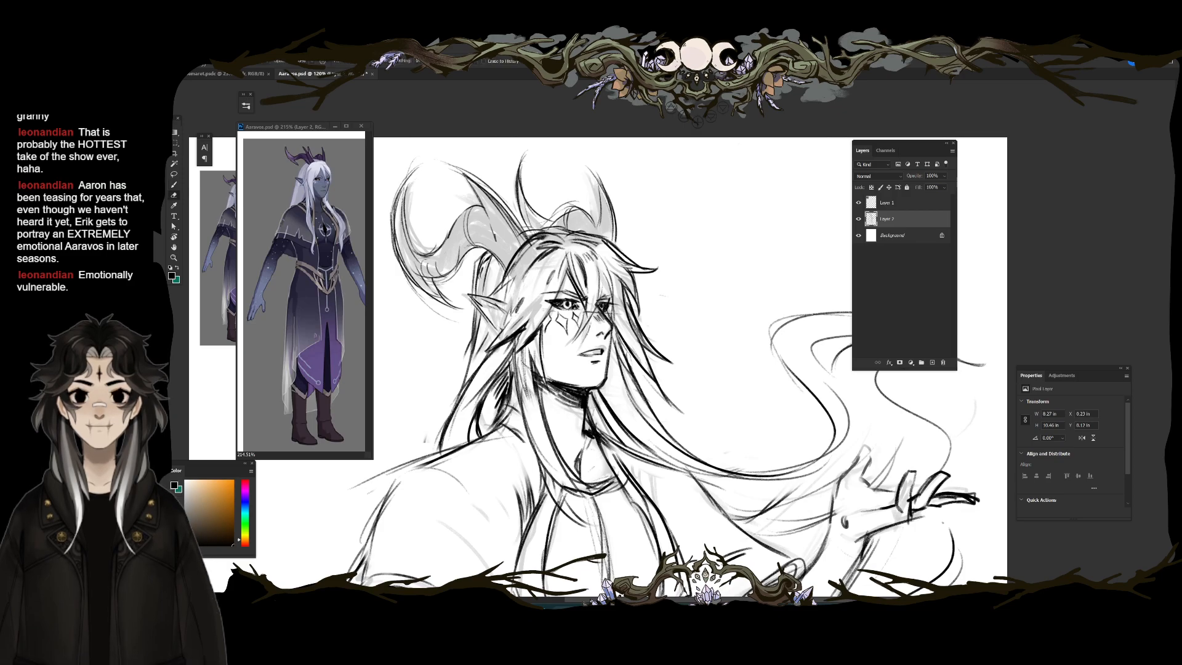
pyautogui.moveTo(533, 309); pyautogui.dragTo(485, 341)
pyautogui.moveTo(520, 302)
pyautogui.mouseDown()
pyautogui.moveTo(472, 360)
pyautogui.moveTo(531, 298)
pyautogui.moveTo(543, 238)
pyautogui.mouseUp()
pyautogui.press('b')
pyautogui.moveTo(514, 284); pyautogui.dragTo(490, 337)
pyautogui.press('e')
pyautogui.moveTo(537, 312); pyautogui.dragTo(509, 353)
pyautogui.press('b')
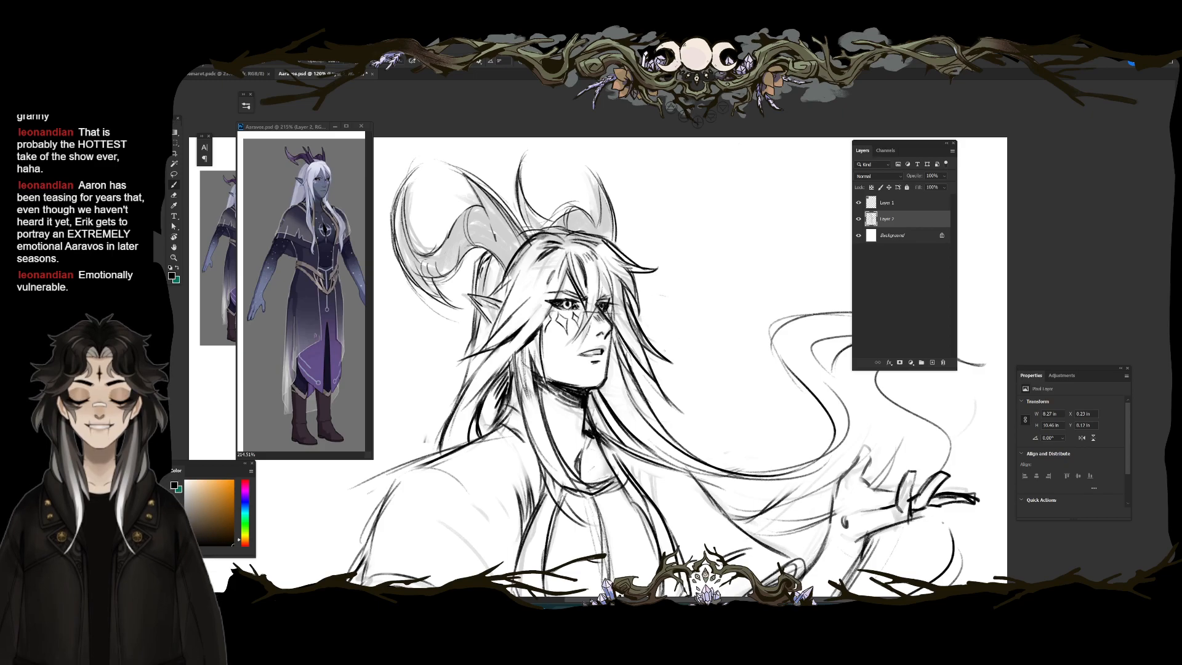
# Step: Clean up the rough lines among the strands beside the cheek and in the hair above the forehead
pyautogui.press('e')
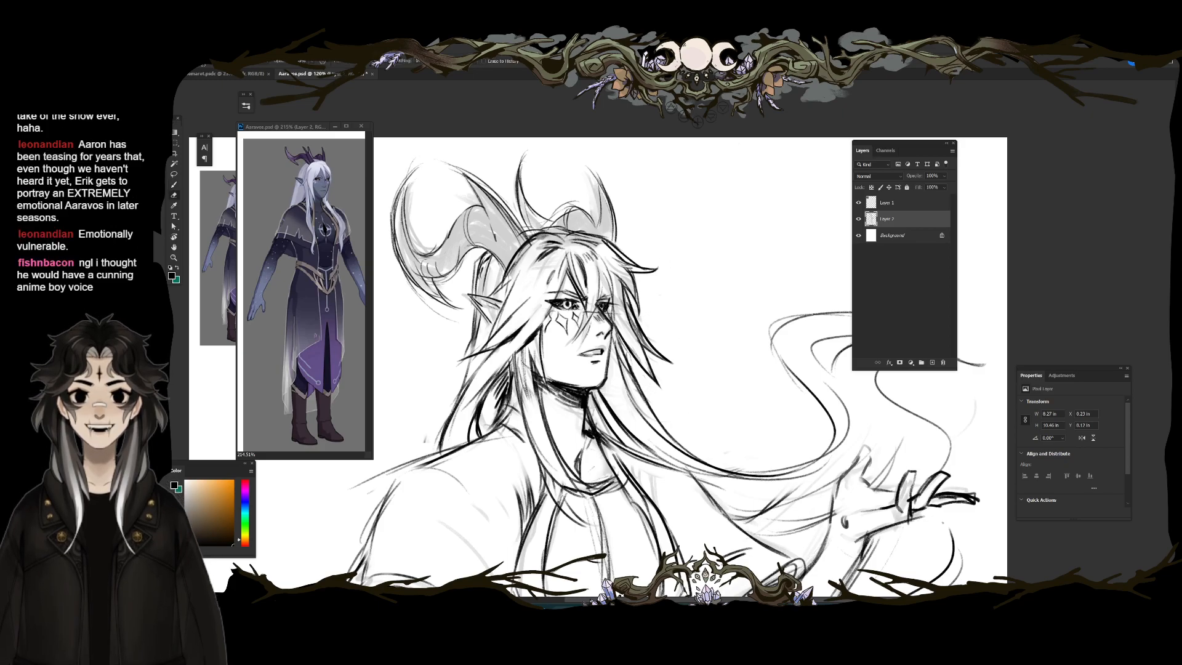
pyautogui.moveTo(618, 348)
pyautogui.mouseDown()
pyautogui.moveTo(640, 410)
pyautogui.moveTo(635, 390)
pyautogui.mouseUp()
pyautogui.press('b')
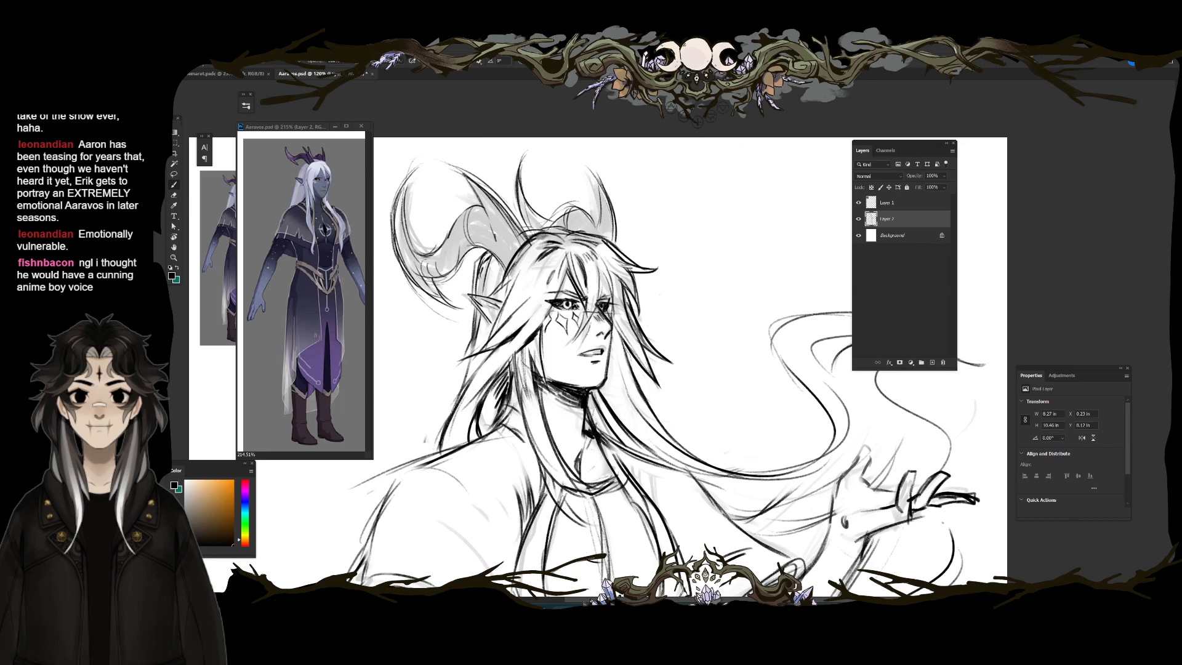
pyautogui.press('e')
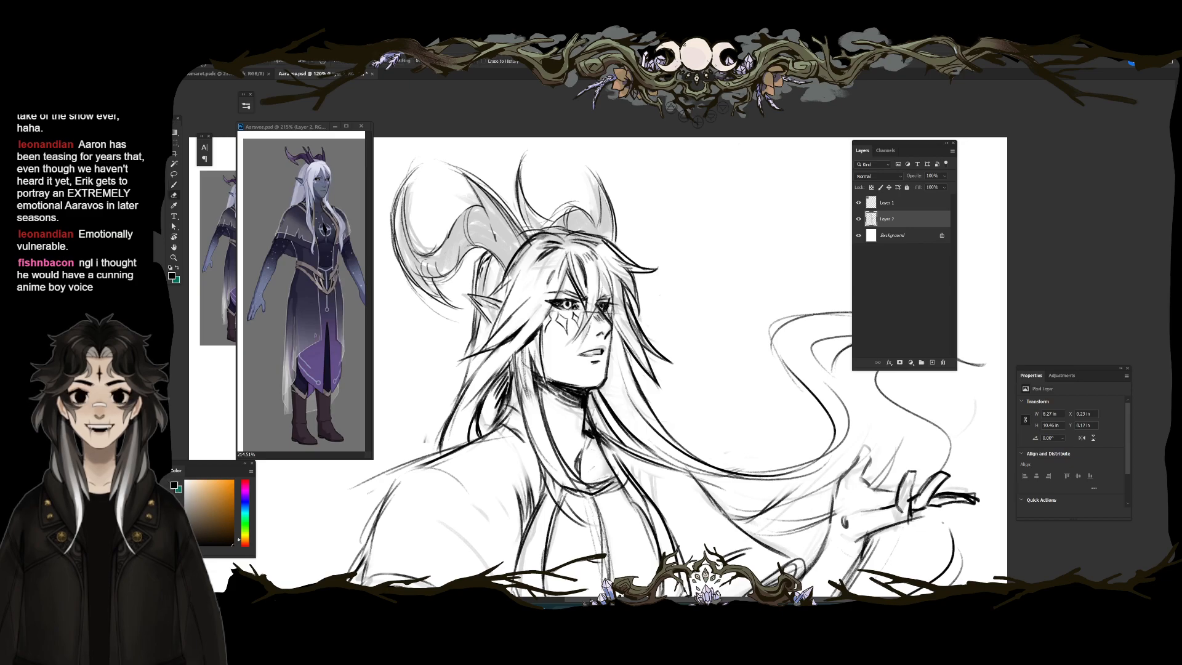
pyautogui.press('b')
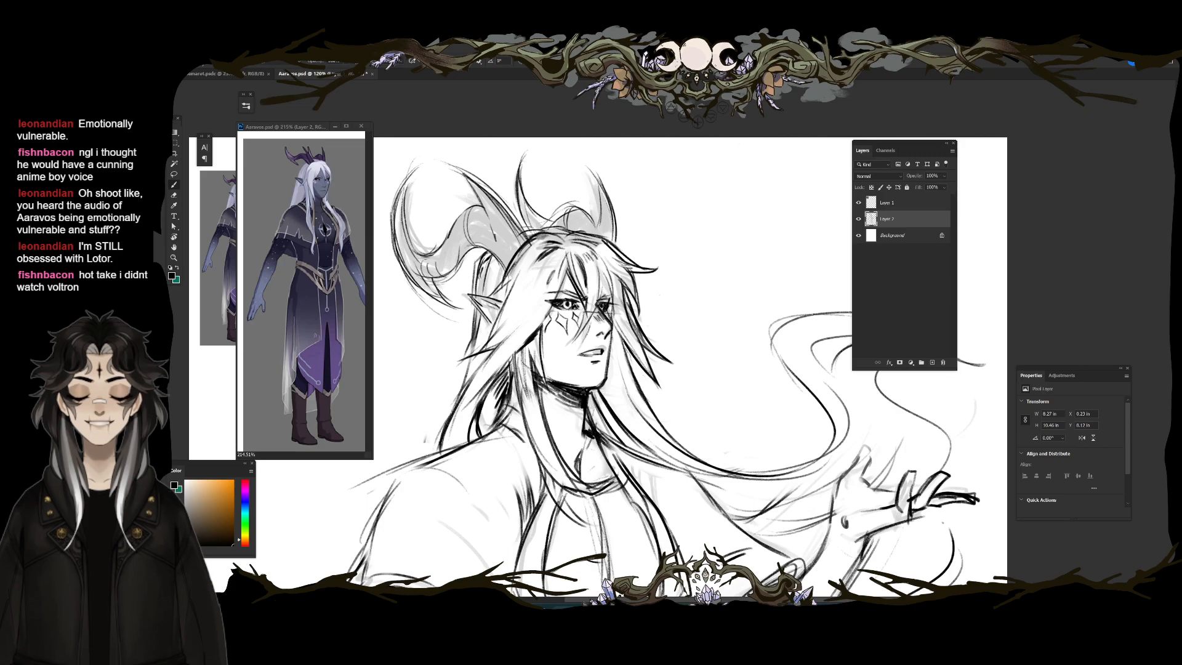
# Step: Switch to the browser, watch part of the YouTube video "Lotor Takes the Throne" from about 3:05, and minimize the window
pyautogui.moveTo(155, 182); pyautogui.dragTo(867, 142)
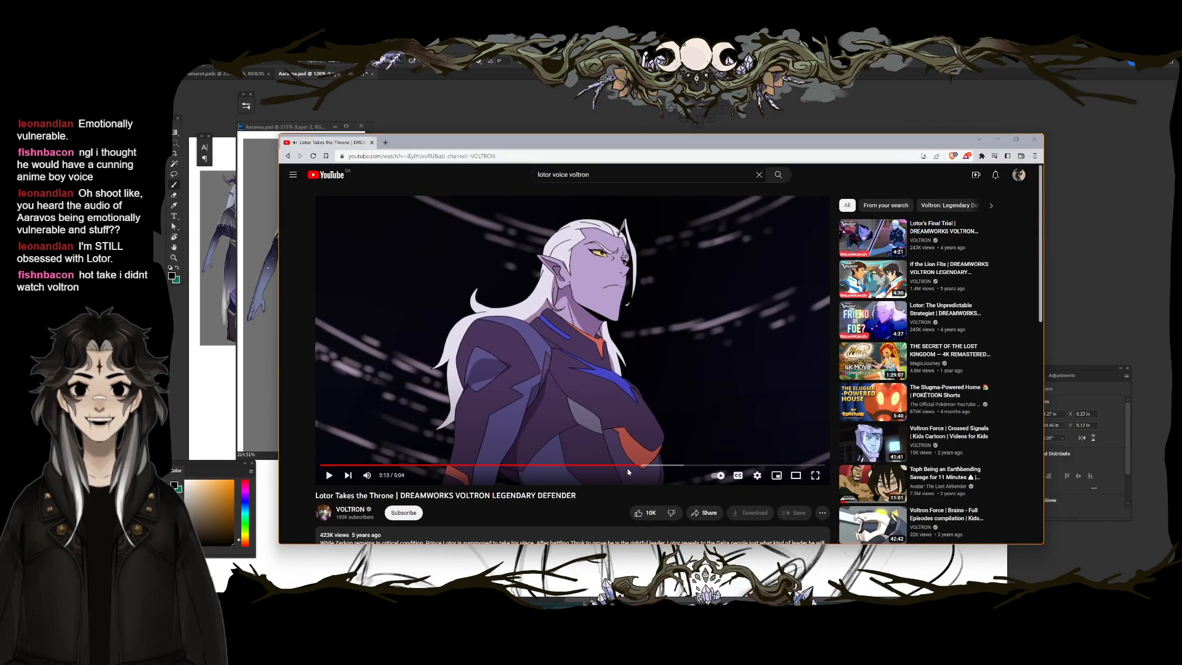
pyautogui.click(627, 465)
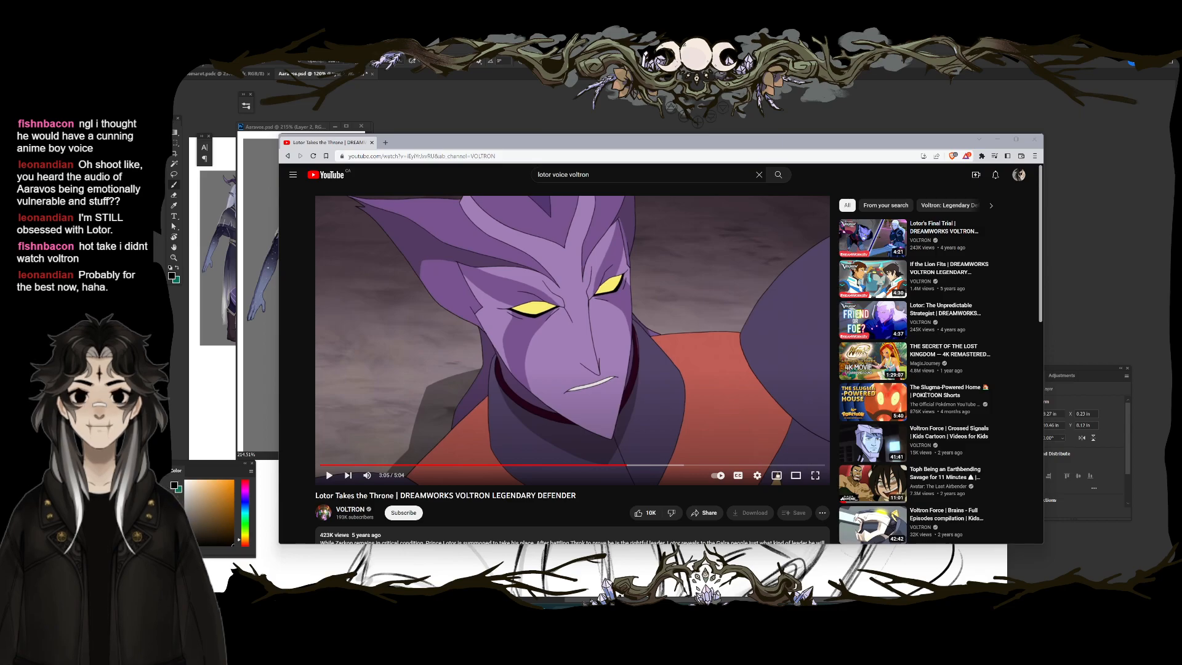
pyautogui.click(637, 345)
pyautogui.moveTo(591, 142); pyautogui.dragTo(732, 125)
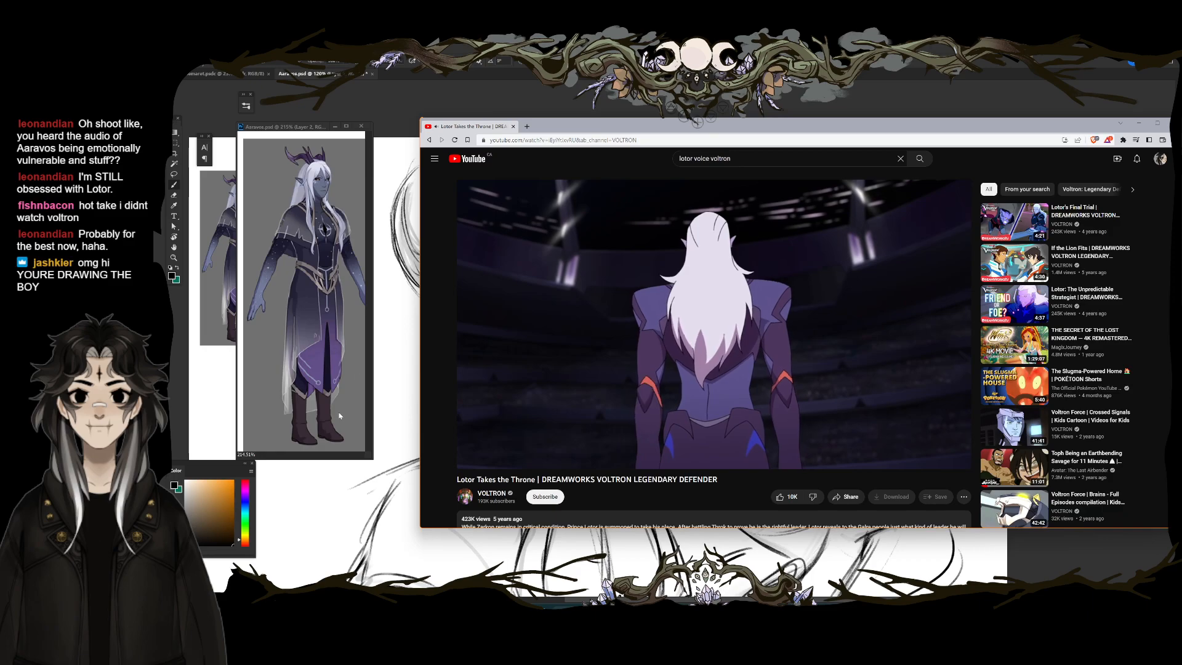
pyautogui.click(687, 350)
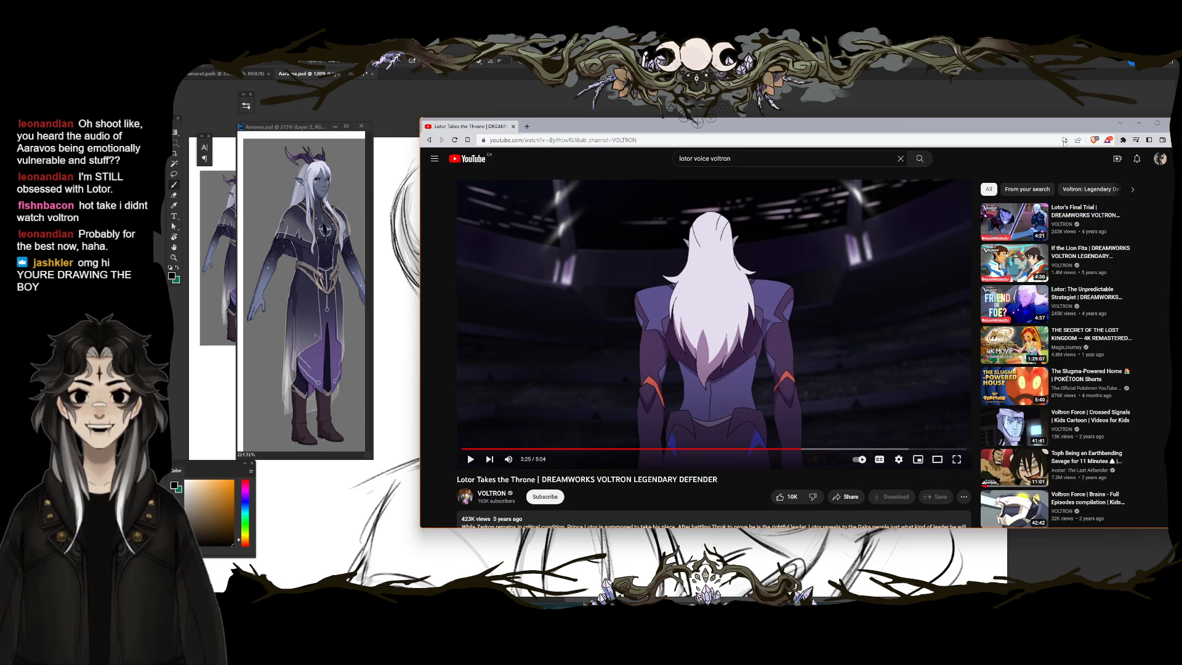
pyautogui.click(1144, 124)
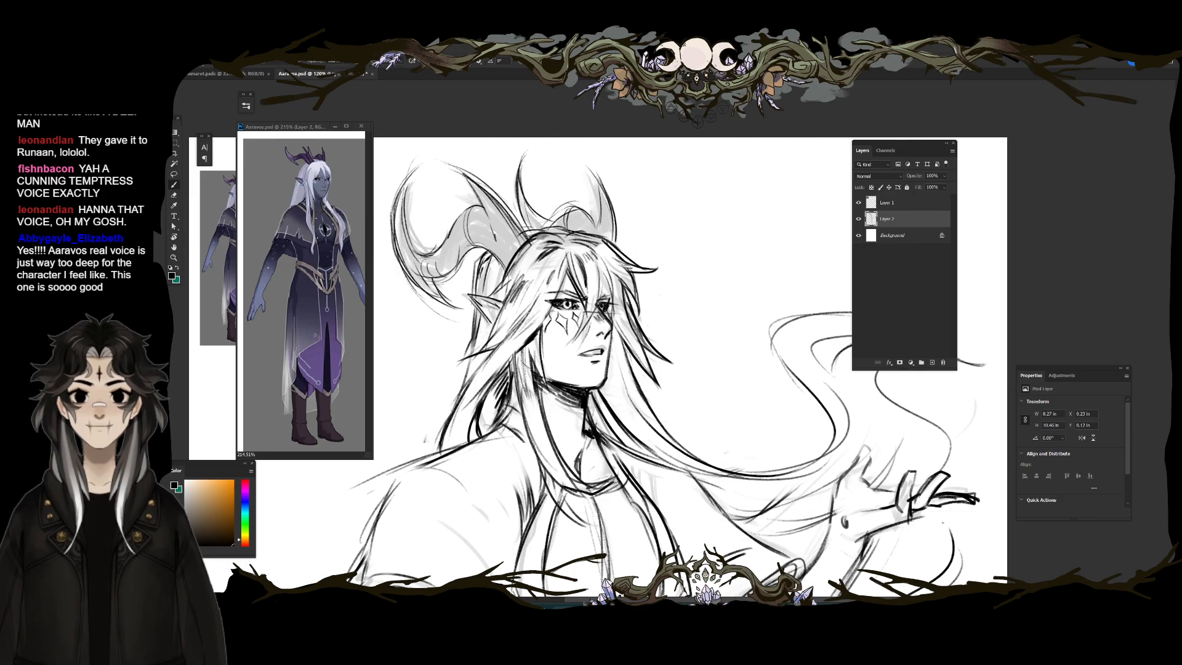
# Step: Erase part of the collar edge and draw a long lock blowing from the chest across the raised-arm shoulder
pyautogui.moveTo(655, 317); pyautogui.dragTo(687, 133)
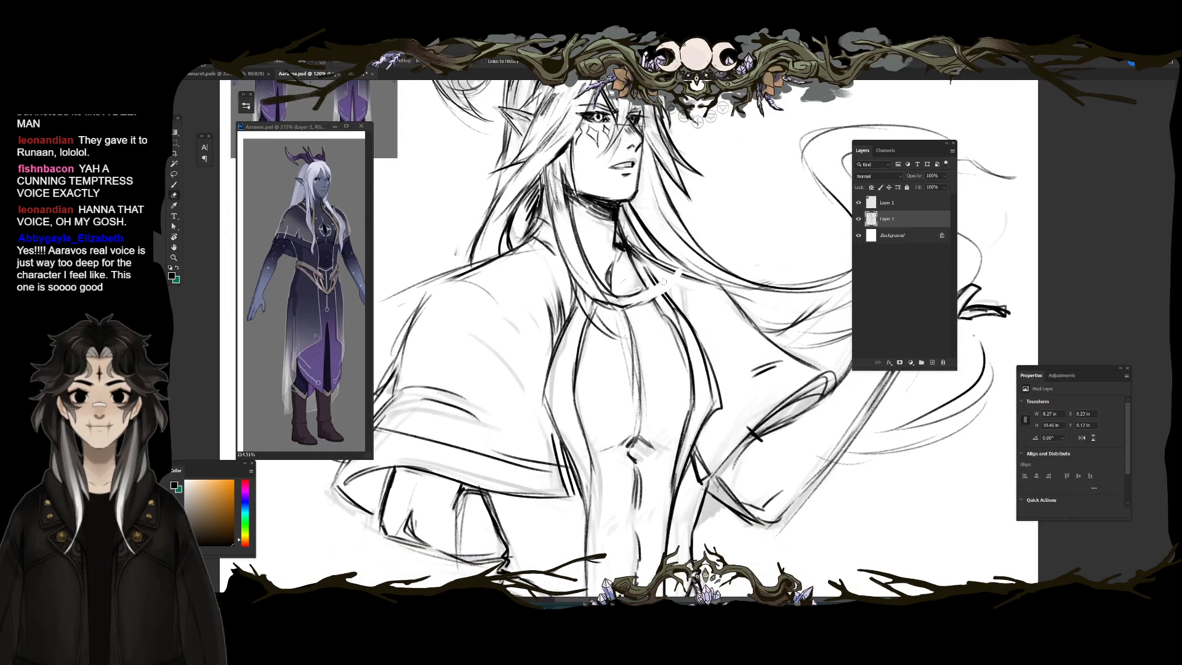
pyautogui.press('b')
pyautogui.moveTo(680, 268)
pyautogui.mouseDown()
pyautogui.moveTo(613, 301)
pyautogui.moveTo(656, 296)
pyautogui.moveTo(619, 302)
pyautogui.moveTo(698, 248)
pyautogui.mouseUp()
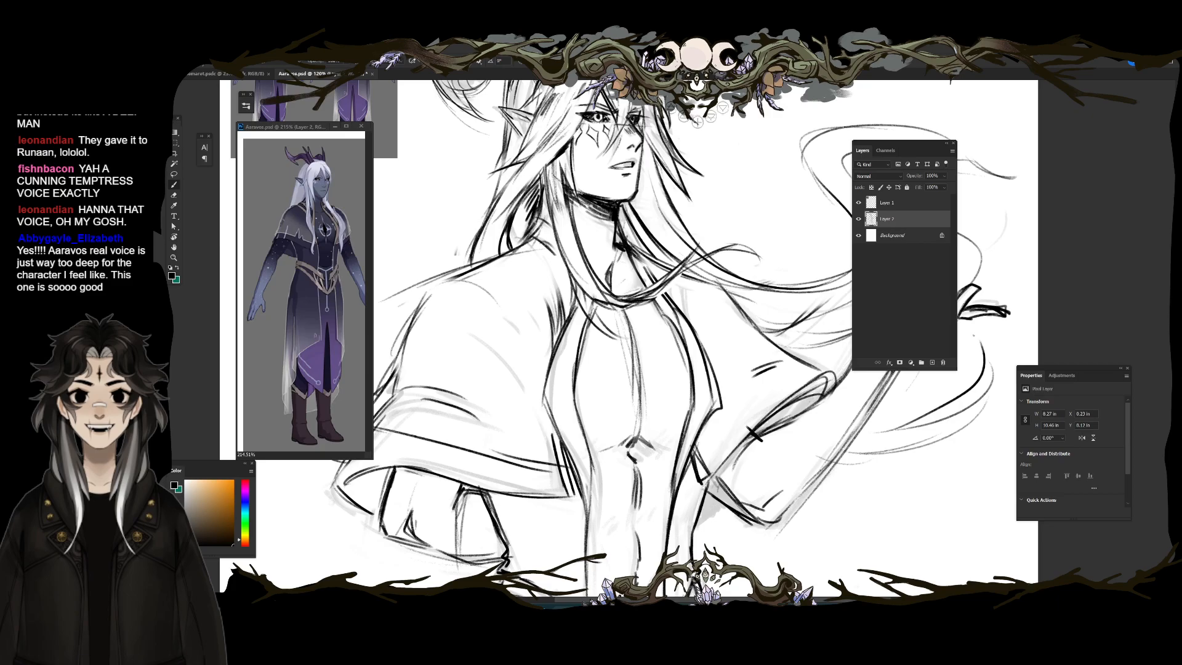
# Step: Touch up the ends of the long hair locks falling behind the shoulder, alternating between erasing and brushing
pyautogui.moveTo(713, 210); pyautogui.dragTo(708, 321)
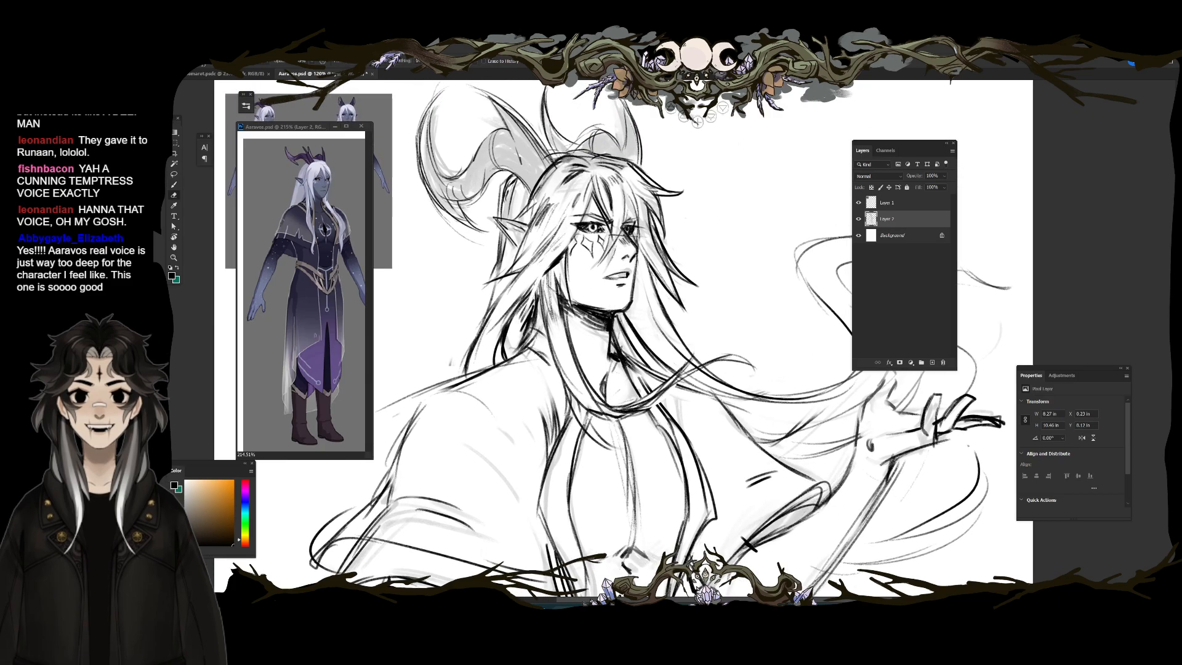
pyautogui.scroll(3, 542, 289)
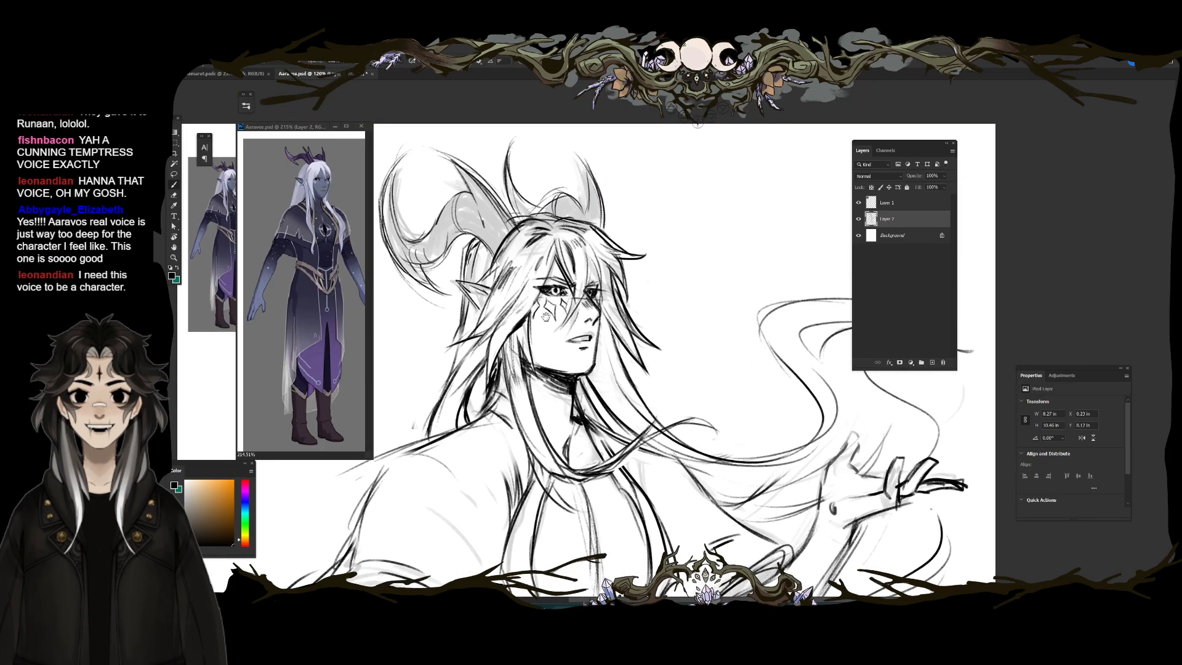
pyautogui.press('e')
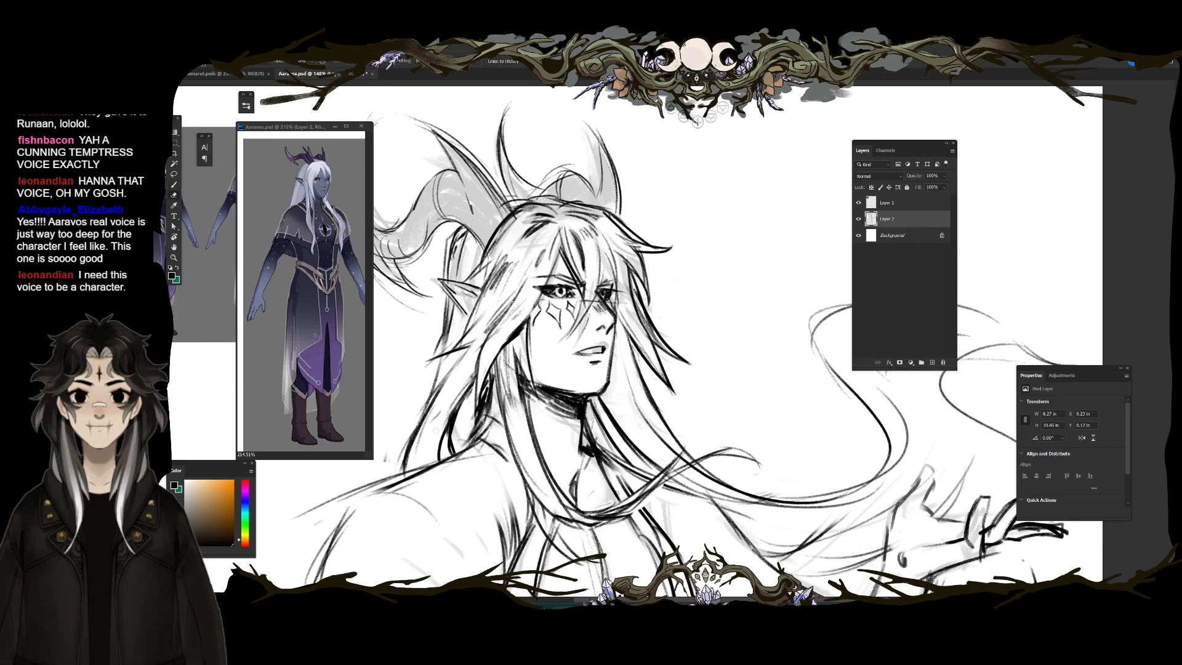
pyautogui.press('b')
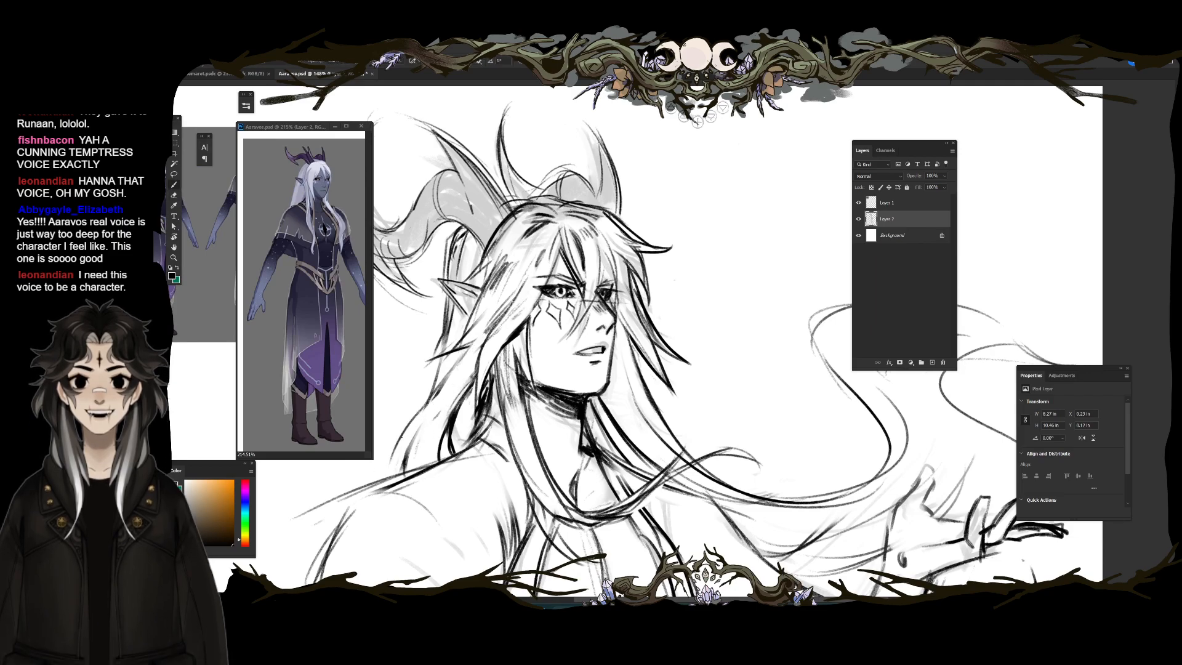
pyautogui.press('e')
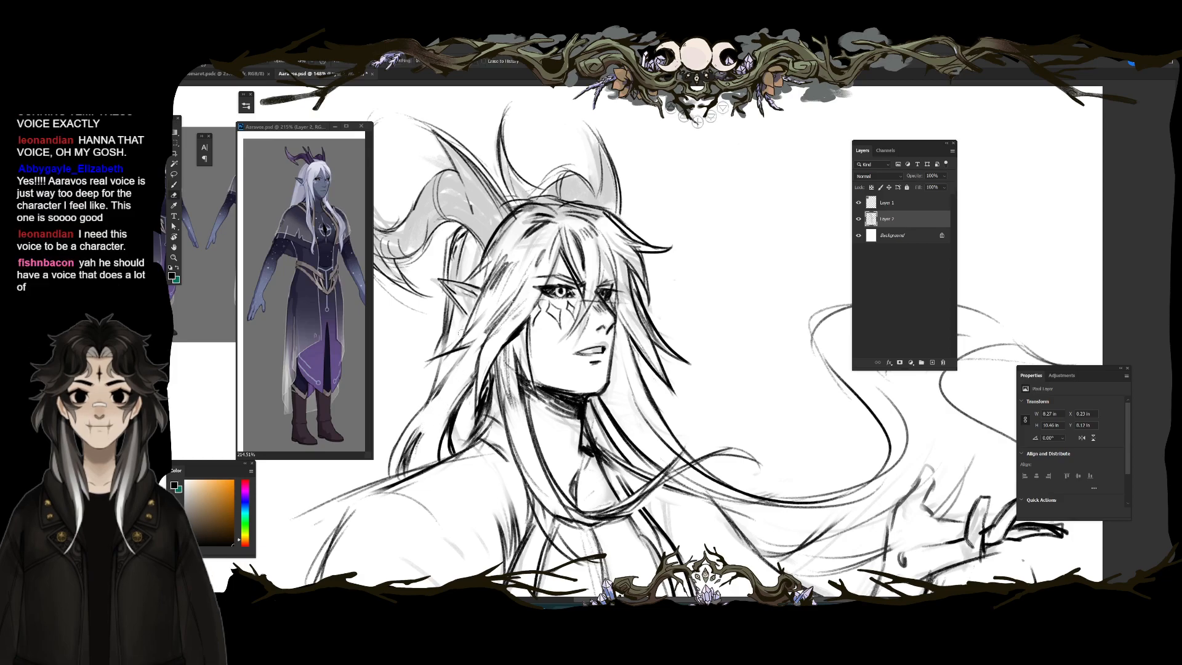
pyautogui.moveTo(680, 163)
pyautogui.mouseDown()
pyautogui.moveTo(535, 245)
pyautogui.moveTo(790, 228)
pyautogui.mouseUp()
pyautogui.hotkey('ctrl', 'z')
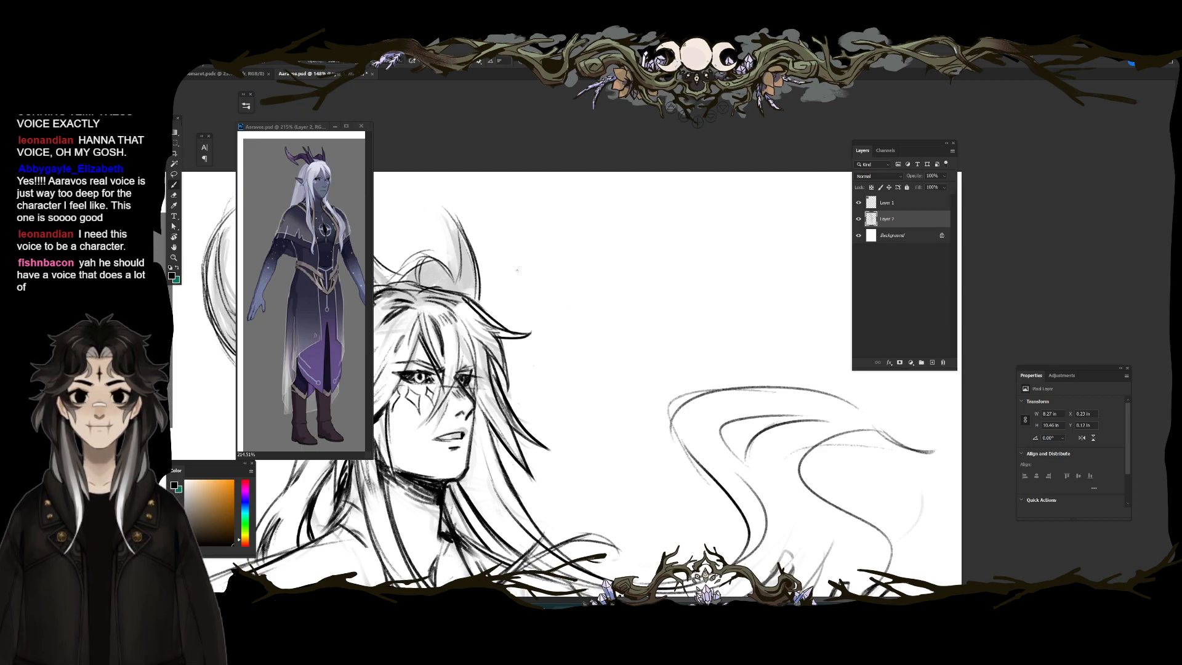
pyautogui.press('x')
pyautogui.moveTo(512, 288)
pyautogui.mouseDown()
pyautogui.moveTo(593, 349)
pyautogui.moveTo(623, 270)
pyautogui.moveTo(702, 212)
pyautogui.moveTo(753, 323)
pyautogui.moveTo(781, 316)
pyautogui.moveTo(838, 224)
pyautogui.moveTo(845, 339)
pyautogui.mouseUp()
pyautogui.hotkey('ctrl', 'z')
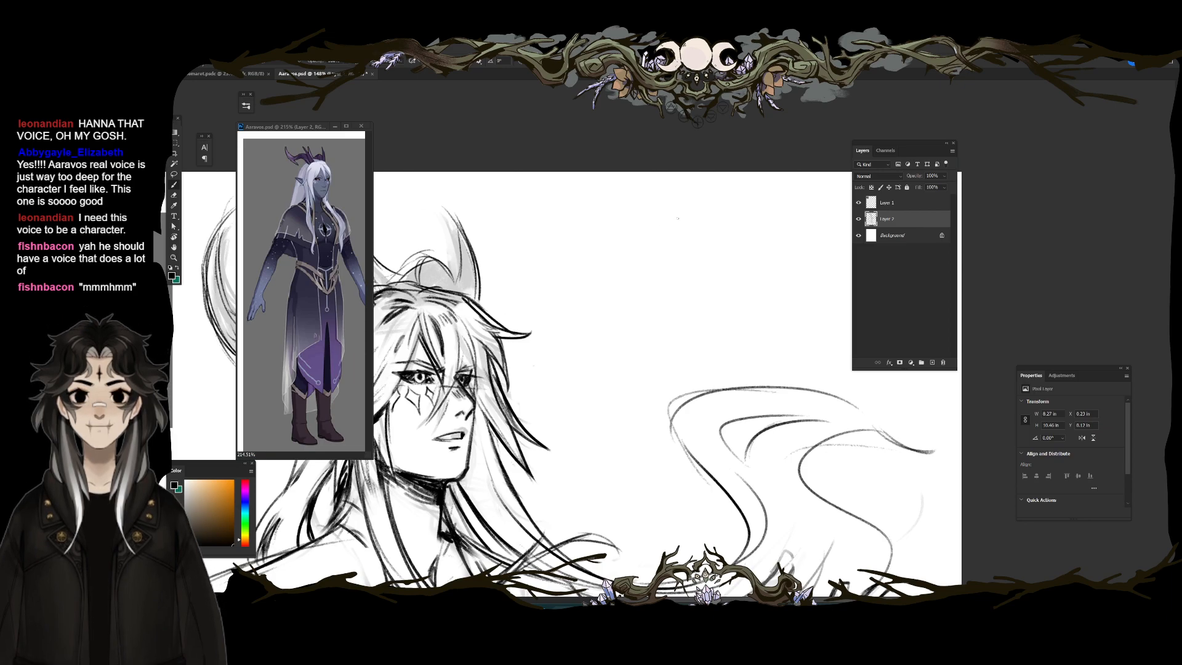
pyautogui.moveTo(640, 261)
pyautogui.mouseDown()
pyautogui.moveTo(708, 180)
pyautogui.moveTo(793, 180)
pyautogui.mouseUp()
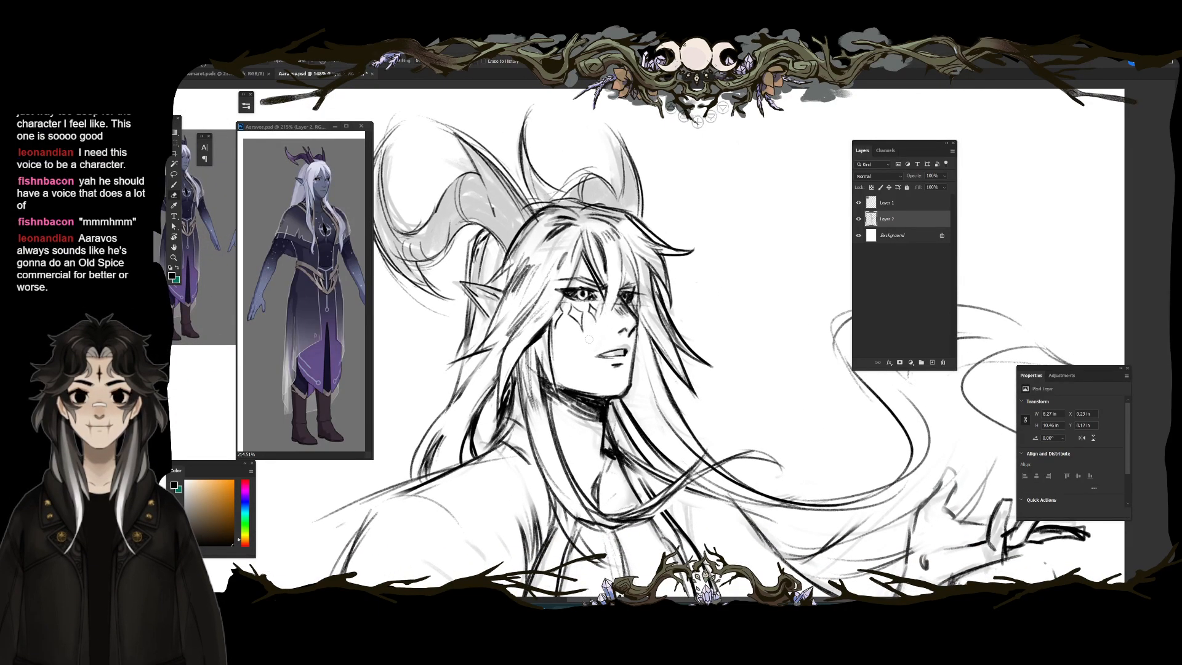
# Step: Erase the tip of the pointed hair lock on the far side of the face and redraw it flicking outward
pyautogui.press('b')
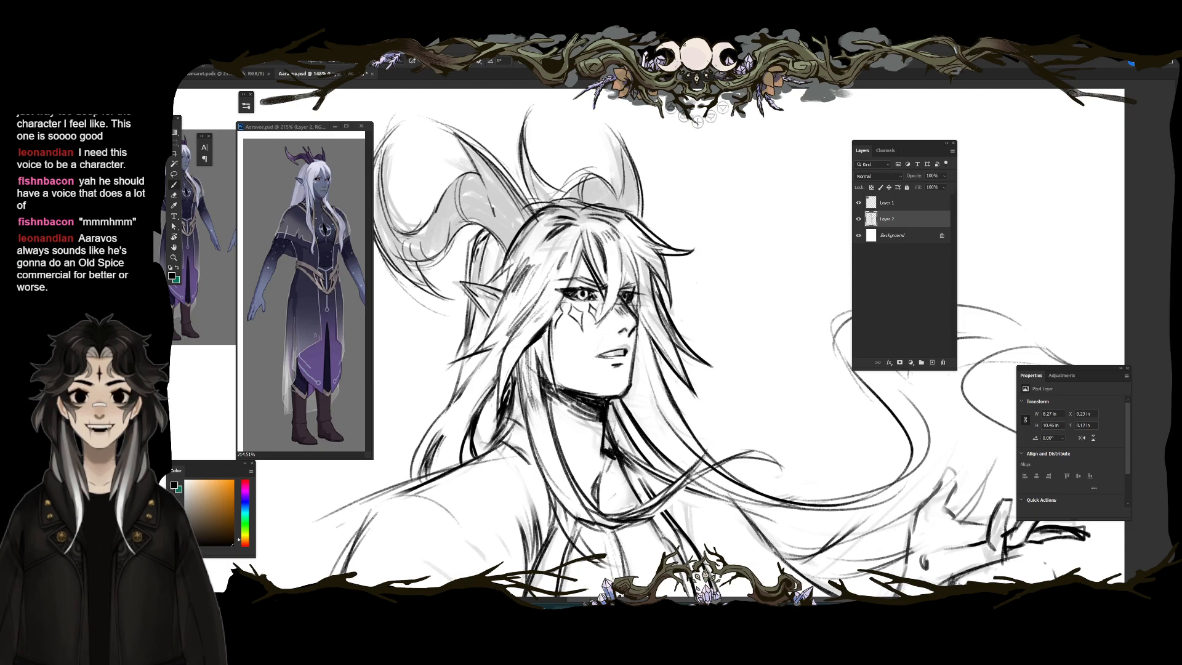
pyautogui.press('e')
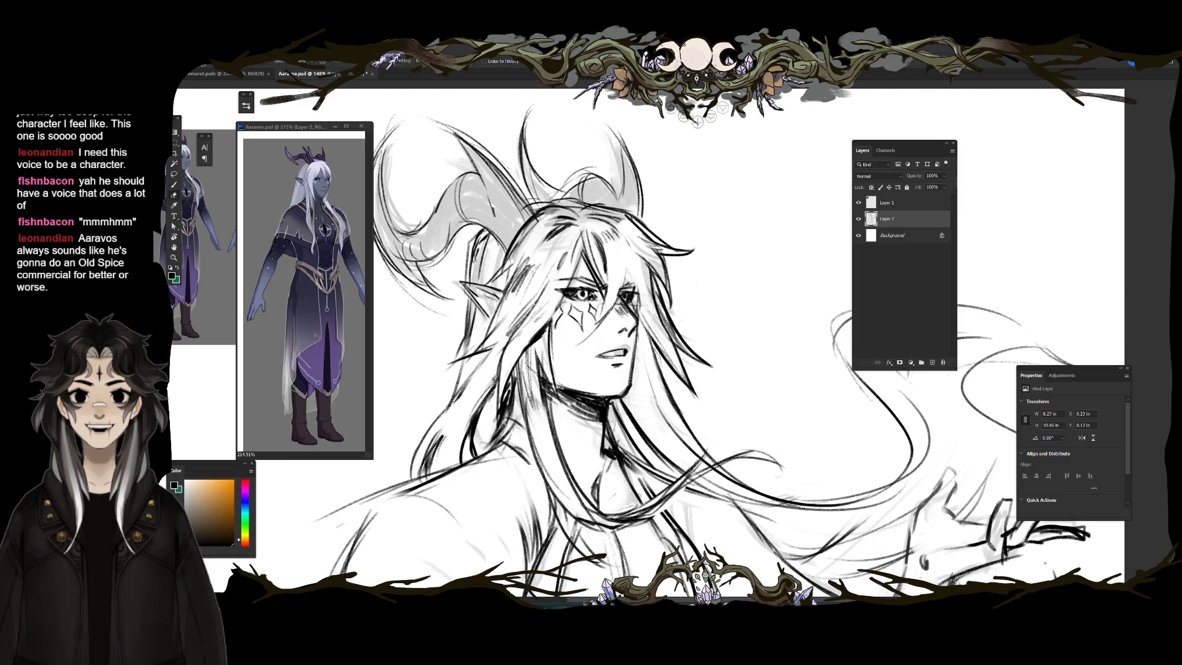
pyautogui.press('b')
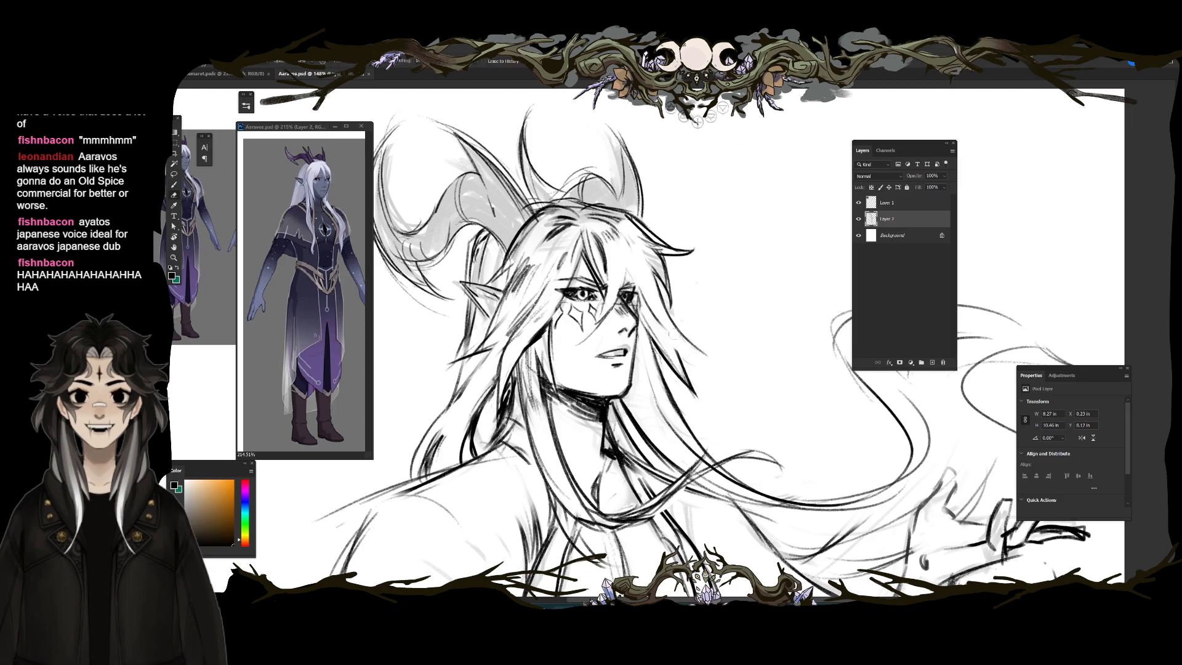
pyautogui.moveTo(669, 314); pyautogui.dragTo(721, 354)
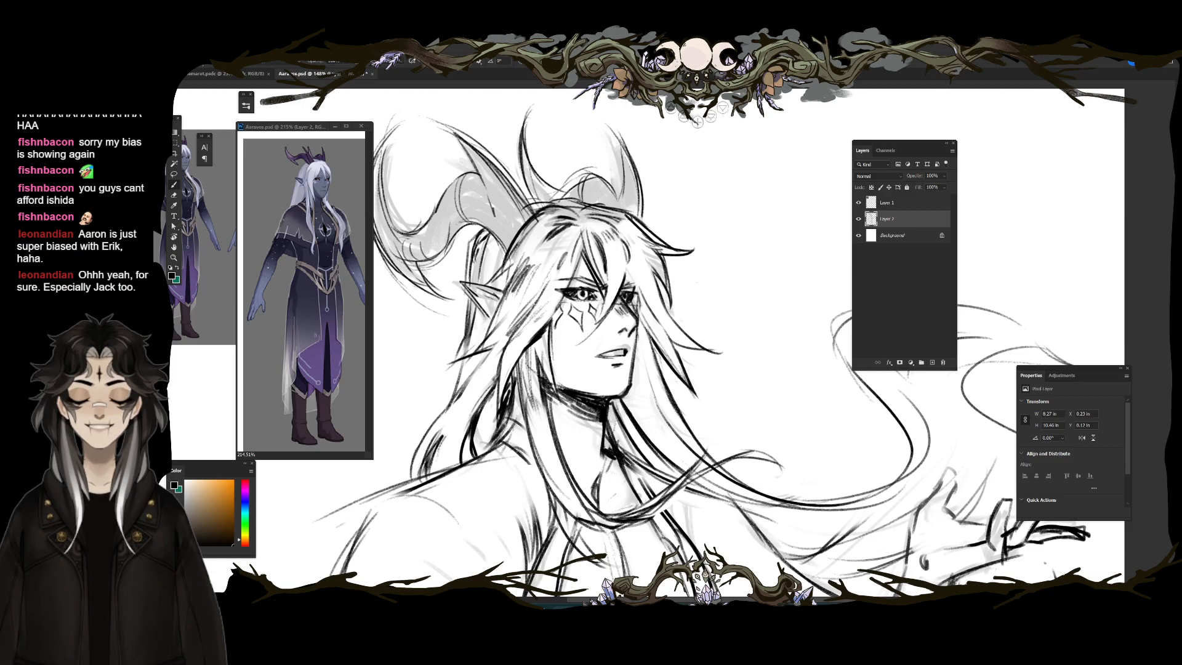
# Step: Switch to the browser and examine Jack De Sena's IMDb page, including the known-for titles, acting credits and personal details
pyautogui.moveTo(258, 523); pyautogui.dragTo(616, 125)
pyautogui.scroll(-6, 690, 283)
pyautogui.scroll(-5, 666, 309)
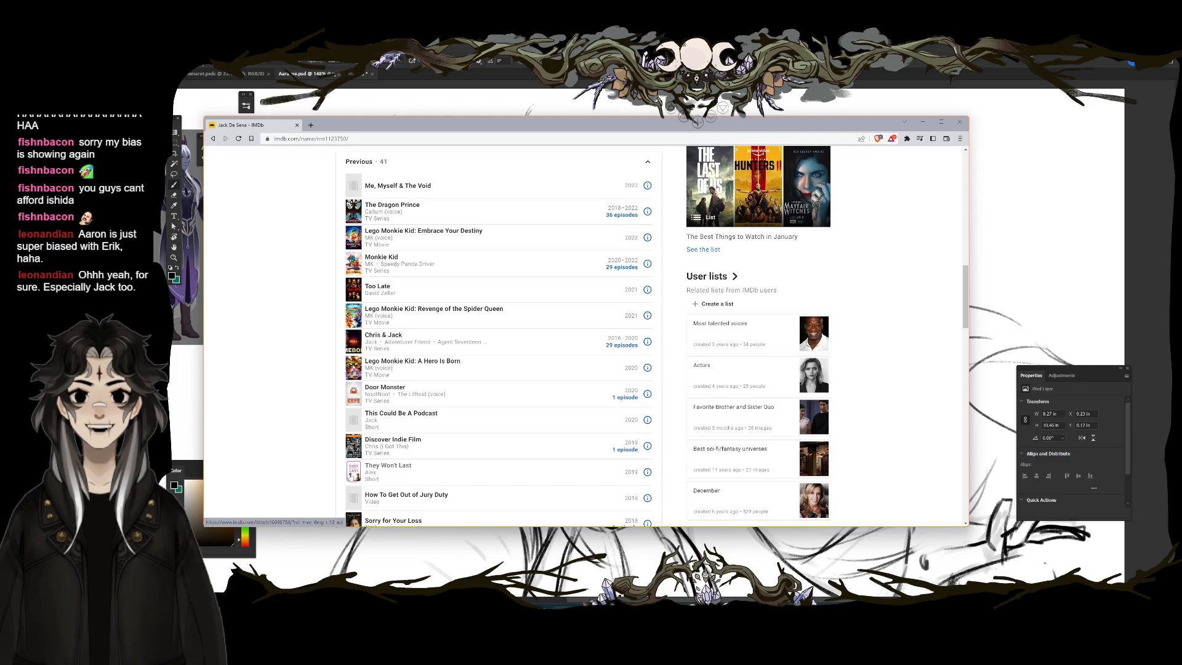
pyautogui.scroll(3, 362, 454)
pyautogui.scroll(3, 421, 364)
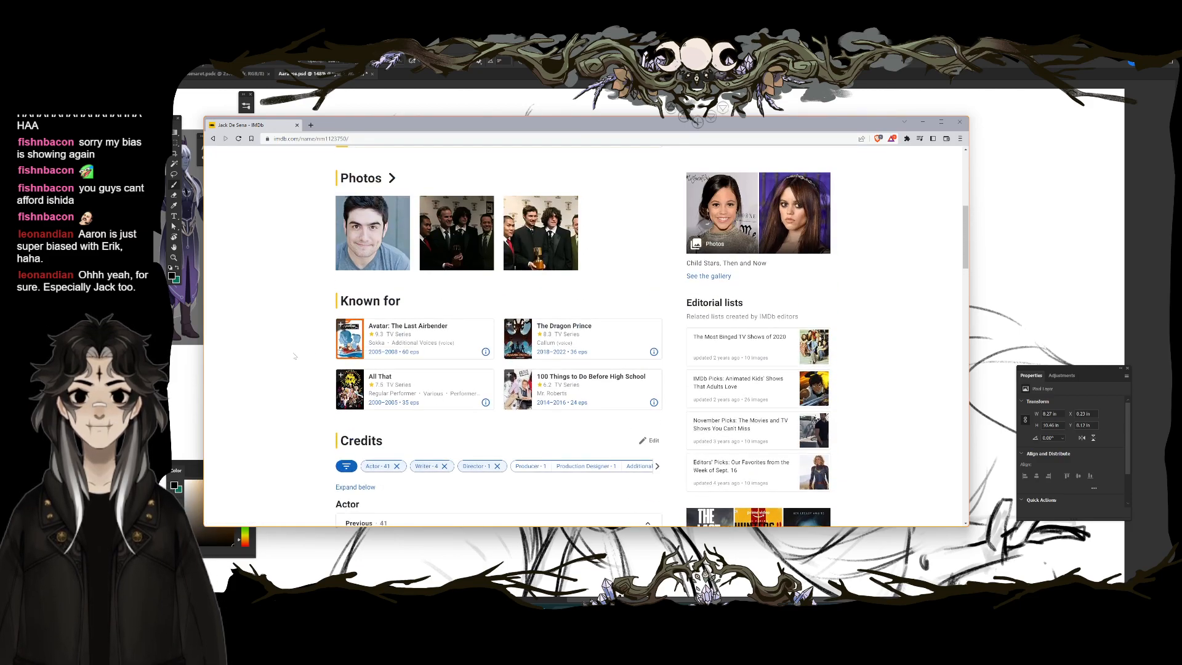
pyautogui.scroll(-15, 294, 356)
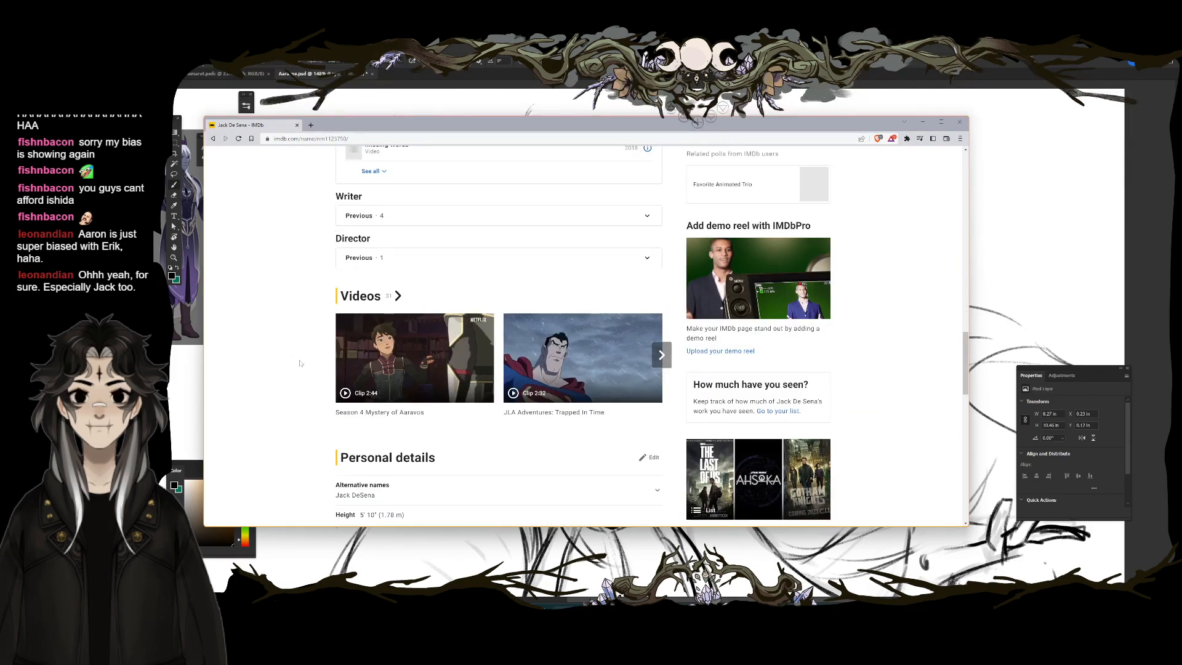
pyautogui.scroll(-3, 300, 363)
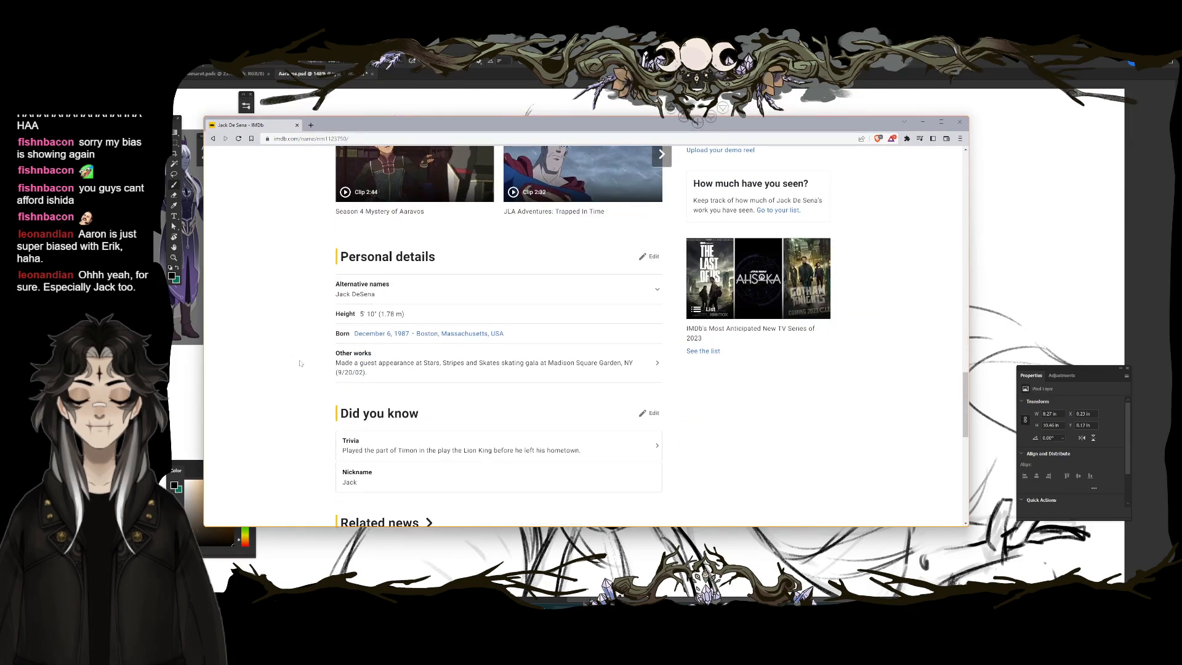
pyautogui.scroll(-6, 300, 363)
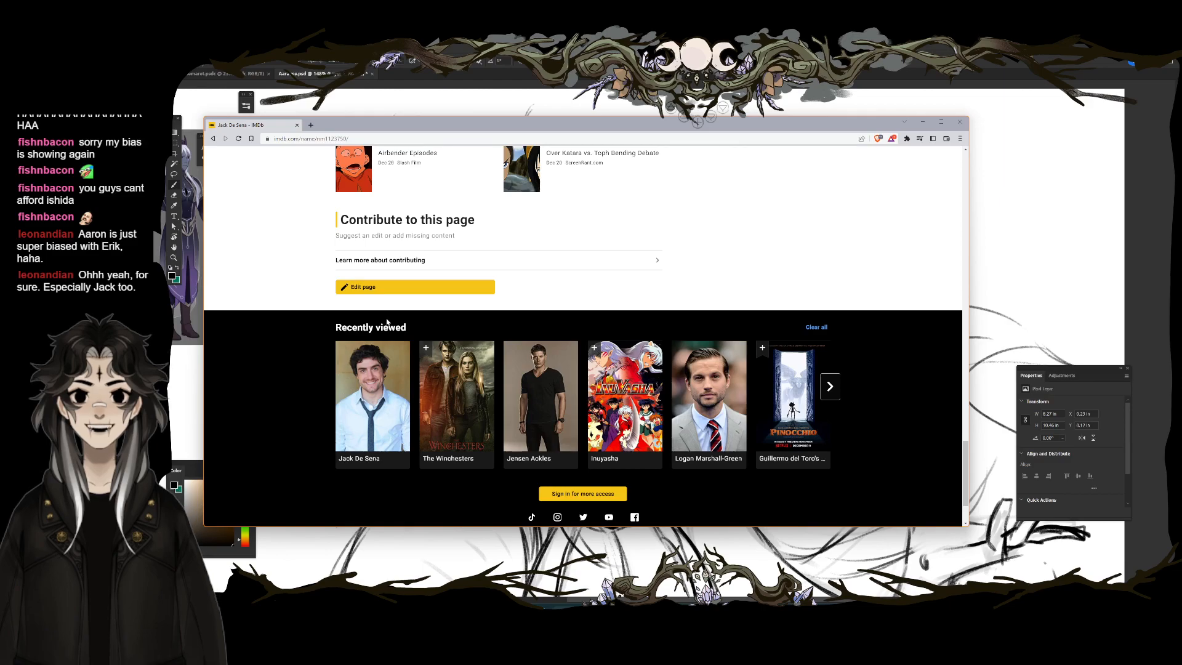
pyautogui.scroll(15, 715, 293)
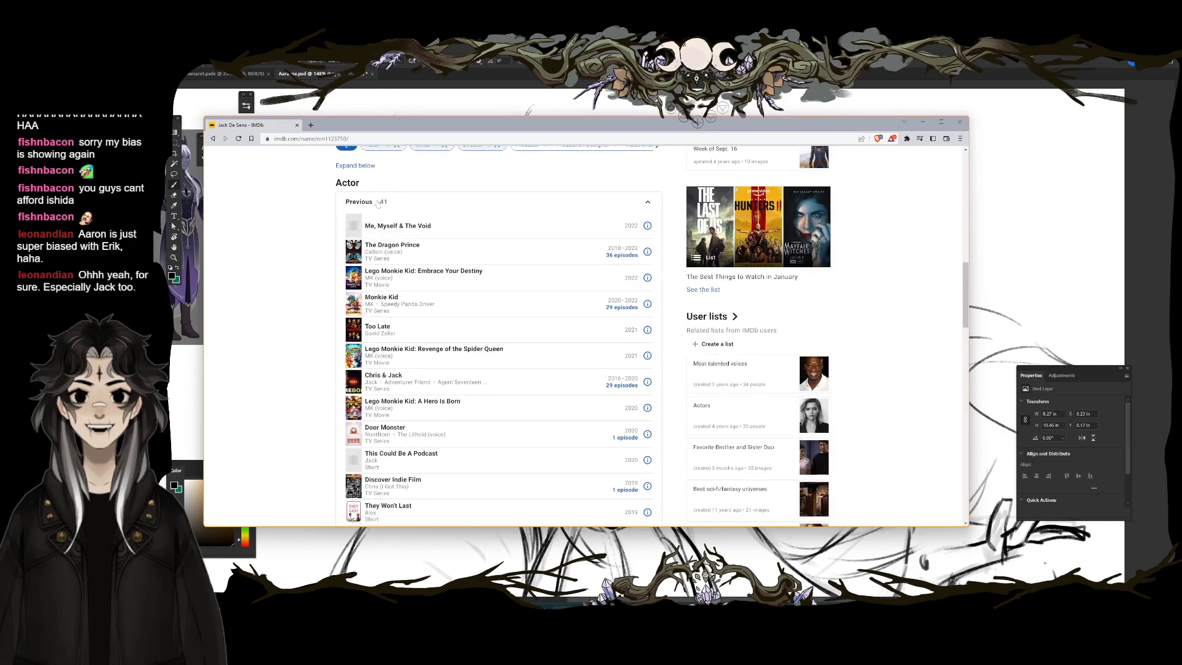
pyautogui.scroll(3, 374, 209)
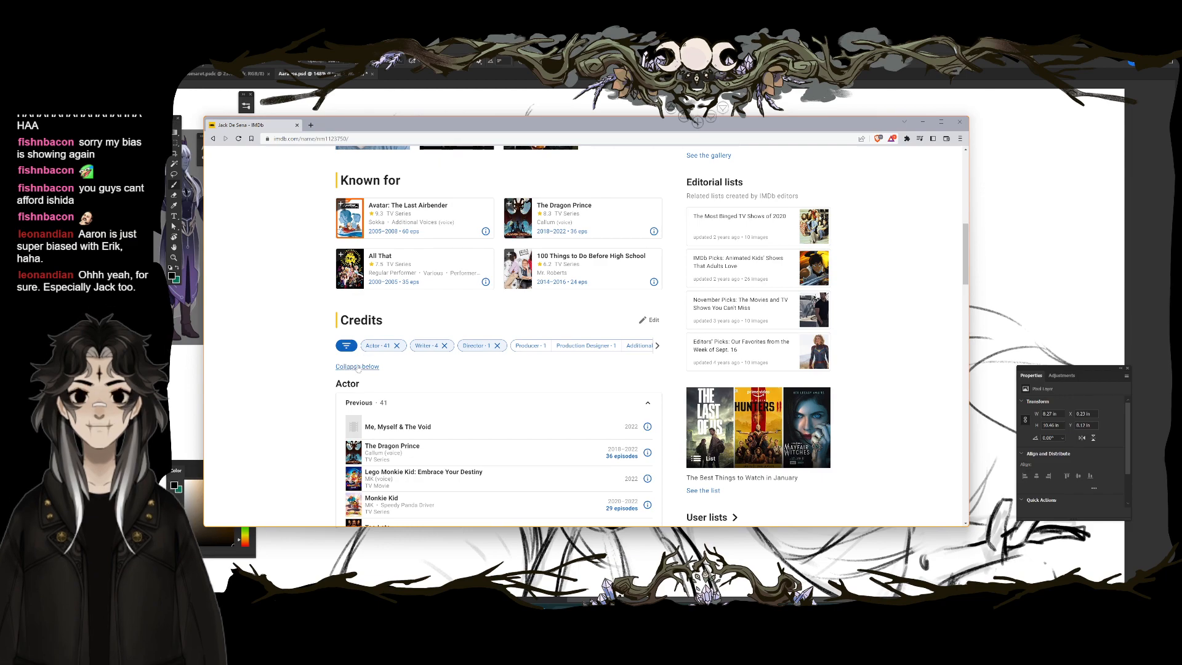
# Step: Collapse the IMDb credits, reopen the actor list to read through its titles, and return to the drawing
pyautogui.click(356, 367)
pyautogui.click(357, 367)
pyautogui.click(357, 367)
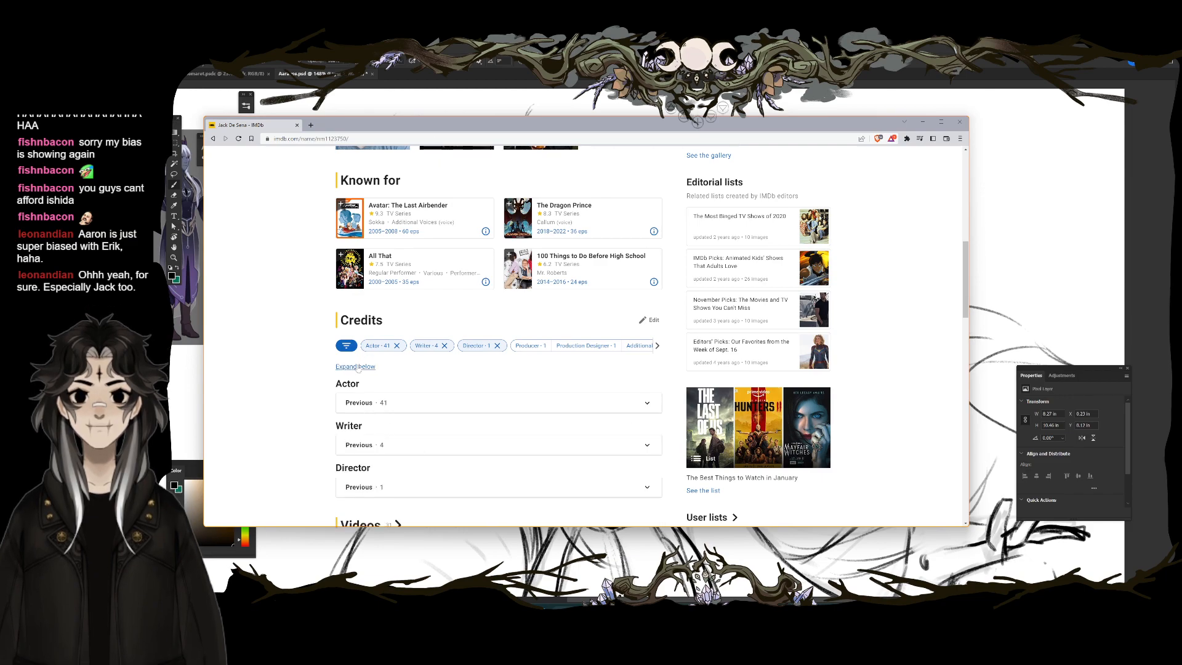
pyautogui.scroll(-1, 359, 366)
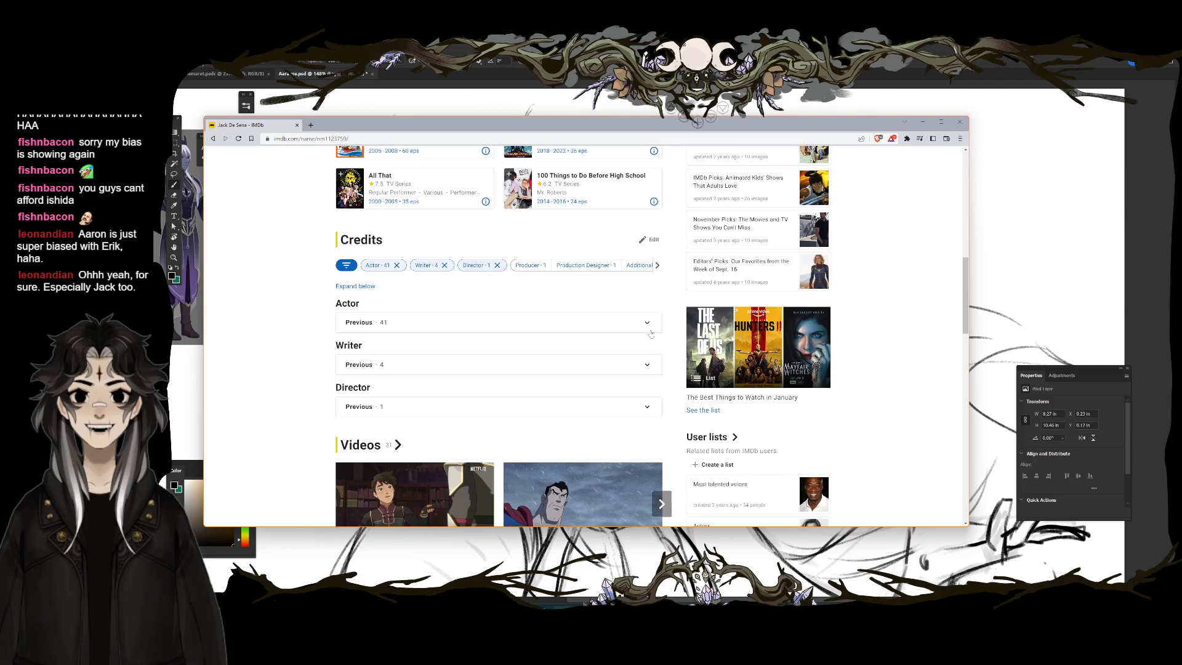
pyautogui.click(530, 323)
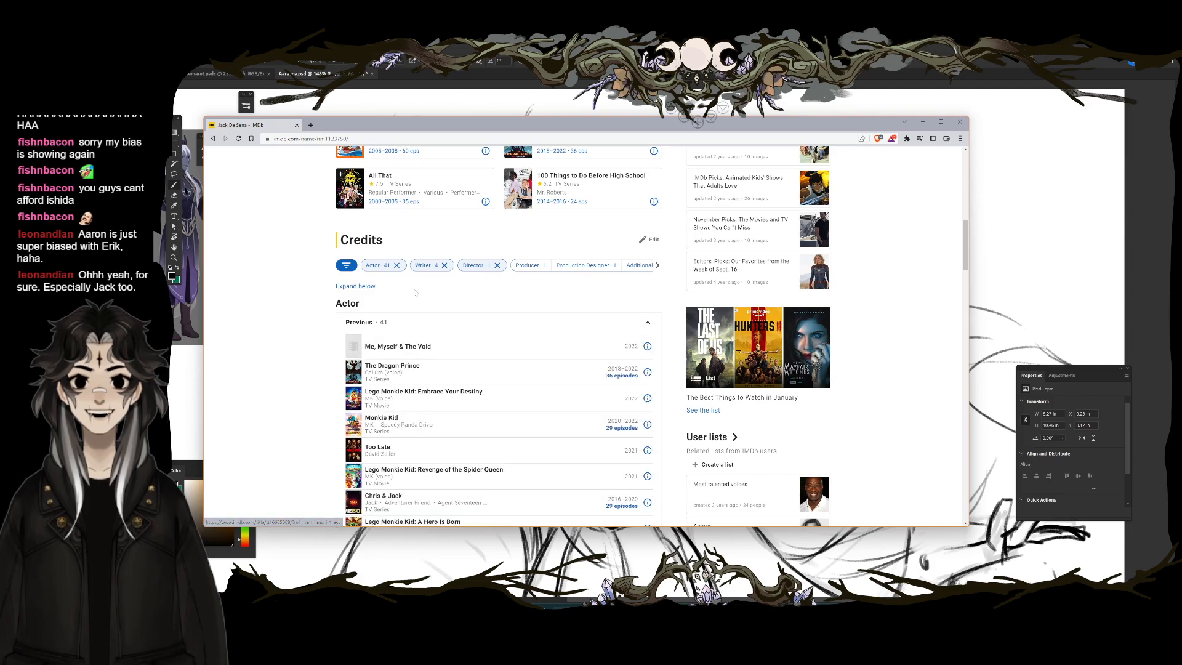
pyautogui.scroll(-20, 295, 429)
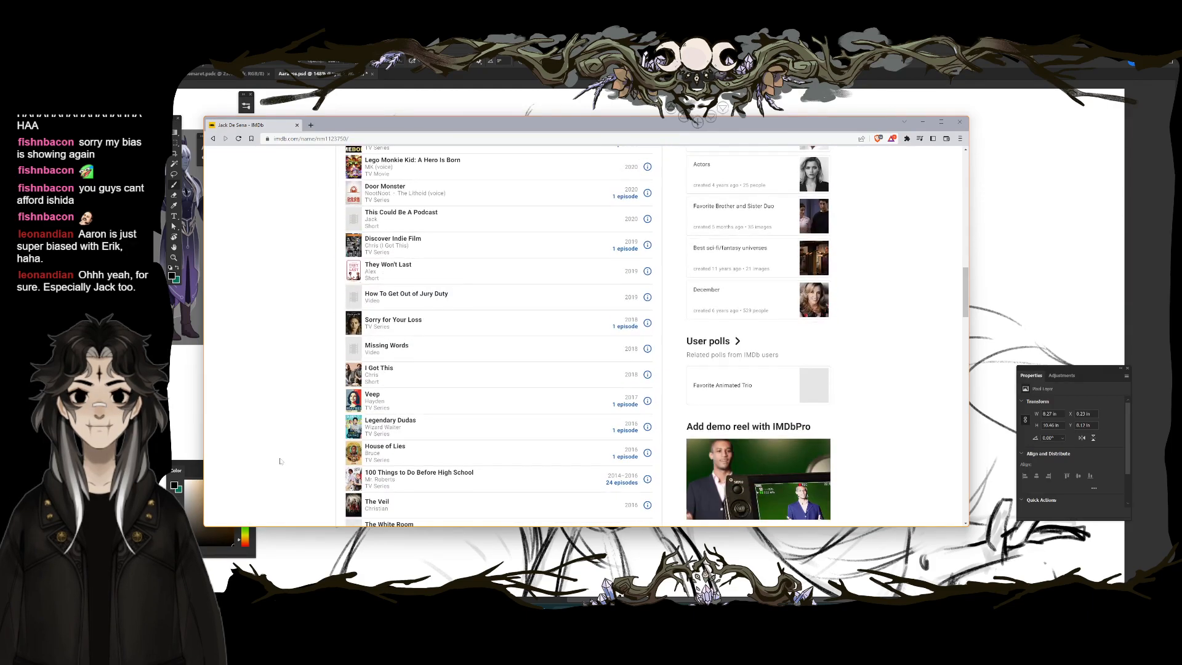
pyautogui.scroll(-5, 276, 473)
pyautogui.scroll(7, 276, 473)
pyautogui.hotkey('alt', 'Tab')
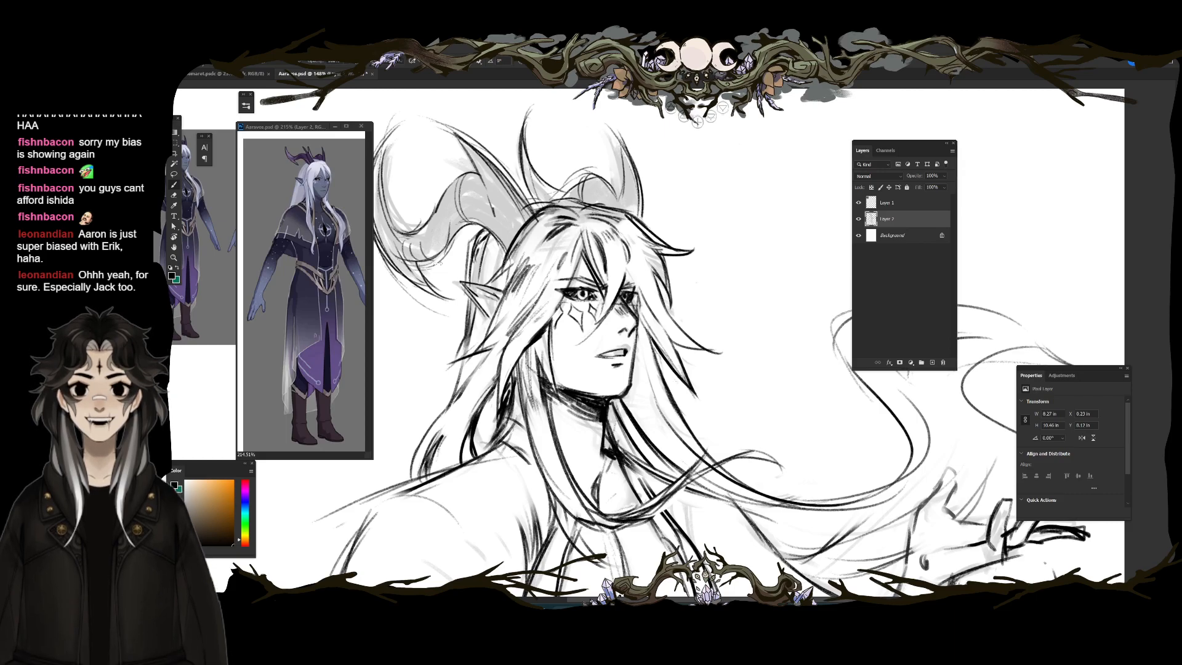
# Step: Clean up the split tips of the outward-flicking lock on the far side of the face
pyautogui.press('e')
pyautogui.press('b')
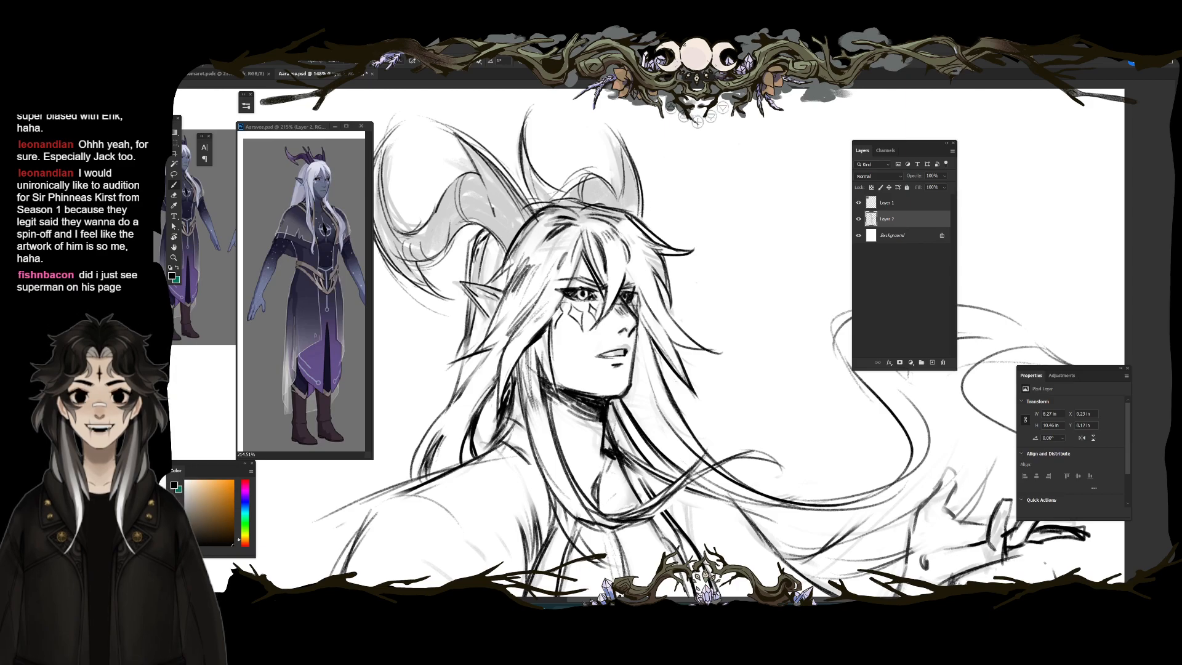
pyautogui.press('e')
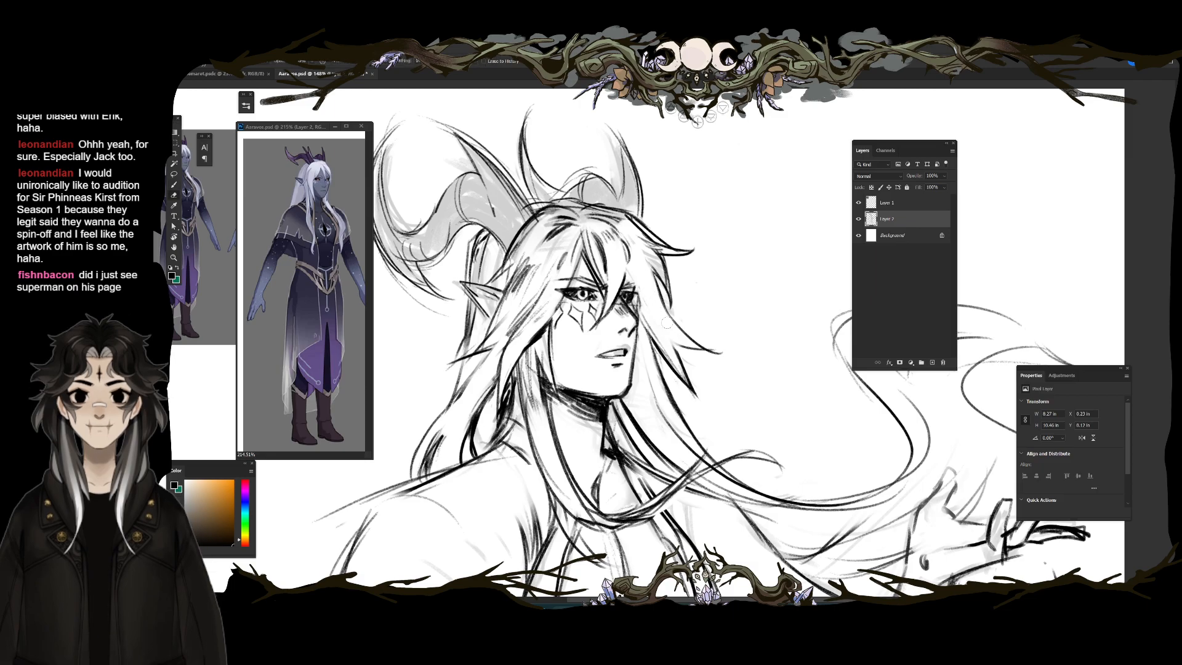
pyautogui.press('b')
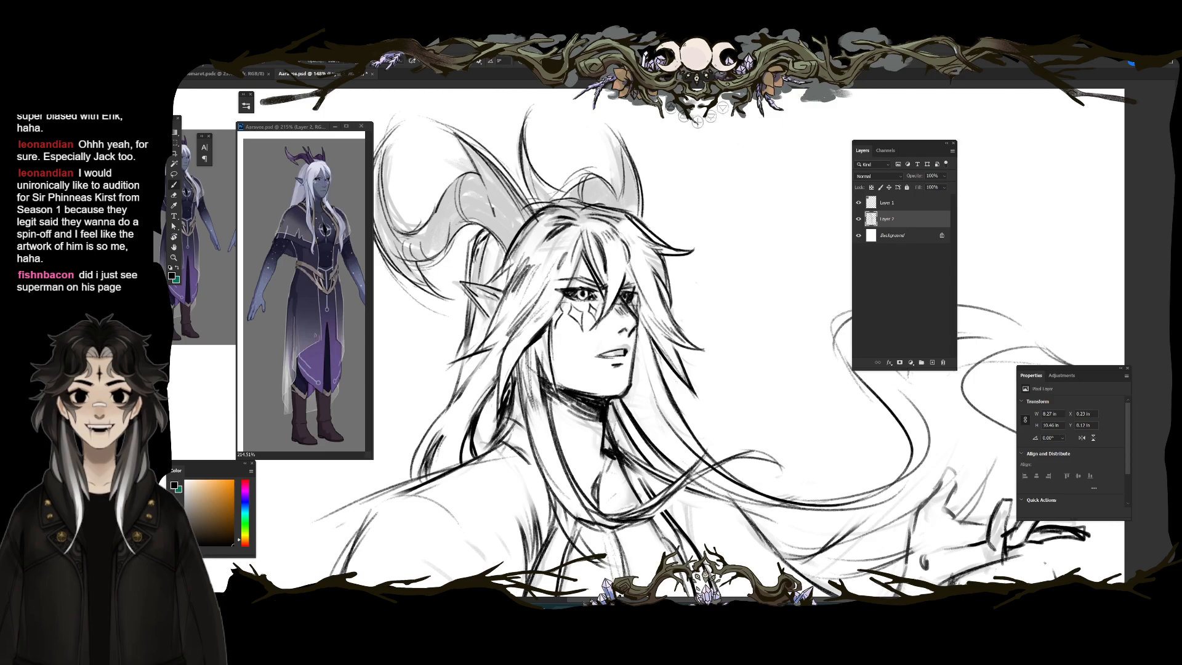
# Step: Erase the rough strand lines beside the near cheek and ear and redraw the lock's edge down toward the jaw
pyautogui.press('r')
pyautogui.moveTo(826, 372); pyautogui.dragTo(529, 303)
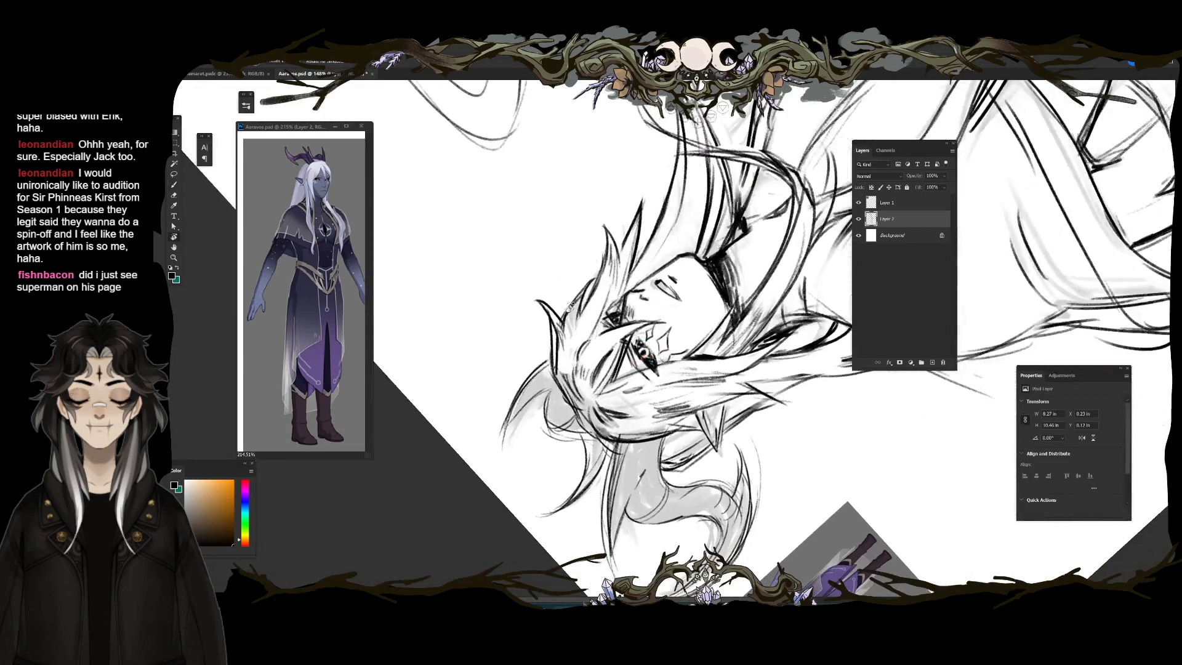
pyautogui.scroll(5, 644, 345)
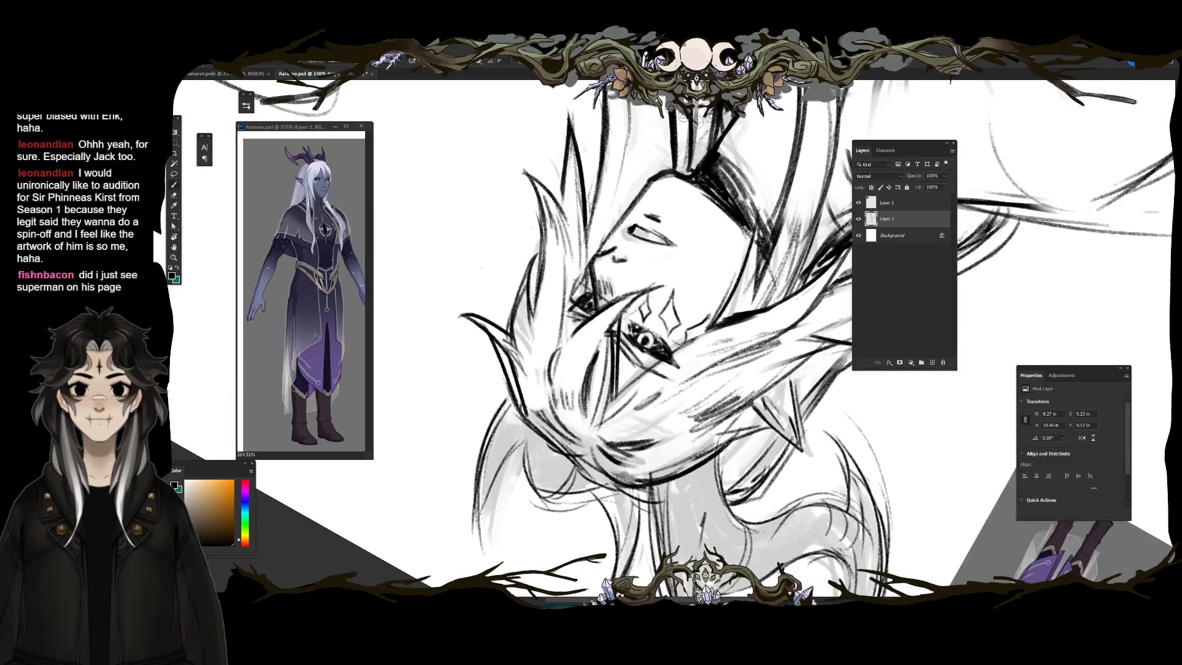
pyautogui.moveTo(609, 405); pyautogui.dragTo(712, 330)
pyautogui.press('Escape')
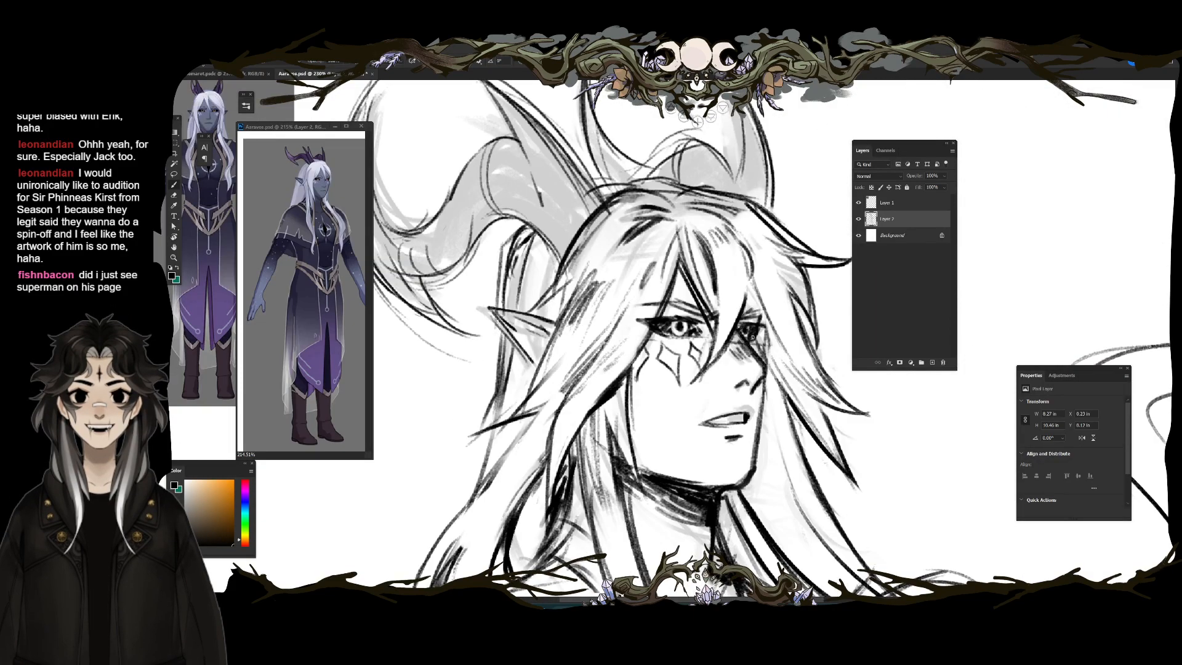
pyautogui.press('e')
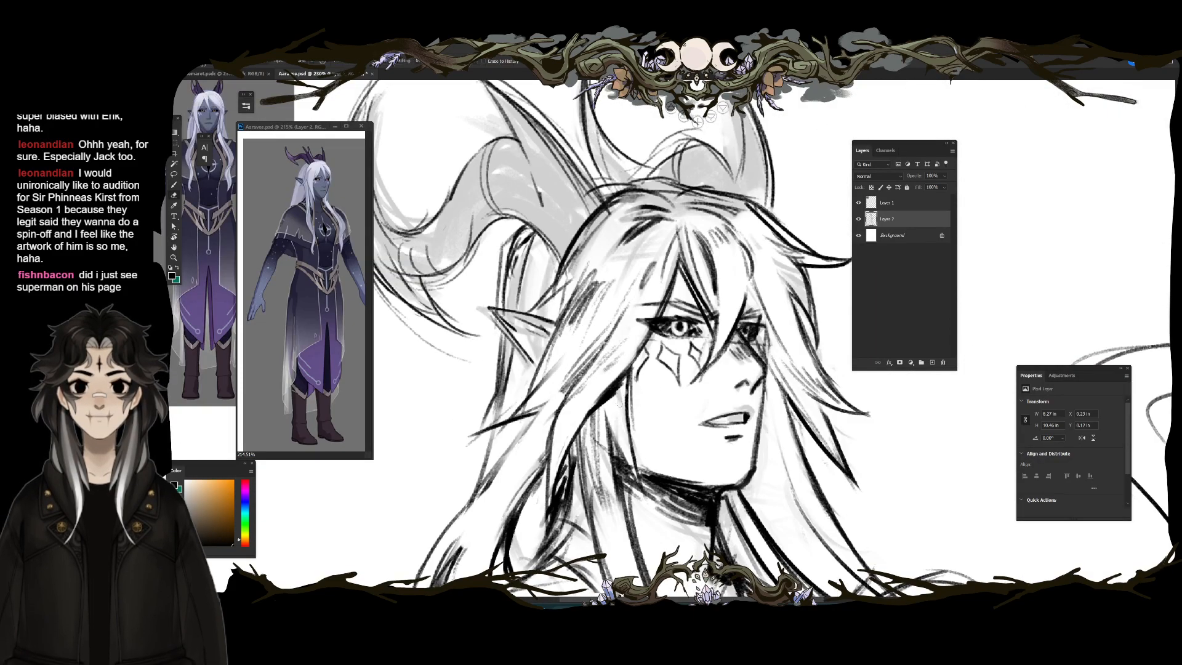
pyautogui.moveTo(623, 400)
pyautogui.mouseDown()
pyautogui.moveTo(642, 460)
pyautogui.moveTo(618, 407)
pyautogui.moveTo(602, 410)
pyautogui.moveTo(589, 444)
pyautogui.moveTo(599, 468)
pyautogui.mouseUp()
pyautogui.moveTo(603, 425)
pyautogui.mouseDown()
pyautogui.moveTo(623, 542)
pyautogui.moveTo(585, 561)
pyautogui.mouseUp()
pyautogui.press('b')
pyautogui.moveTo(618, 394); pyautogui.dragTo(619, 477)
# Step: Draw the long front lock falling from the near cheek past the jaw with cleaner strand lines
pyautogui.scroll(-3, 671, 339)
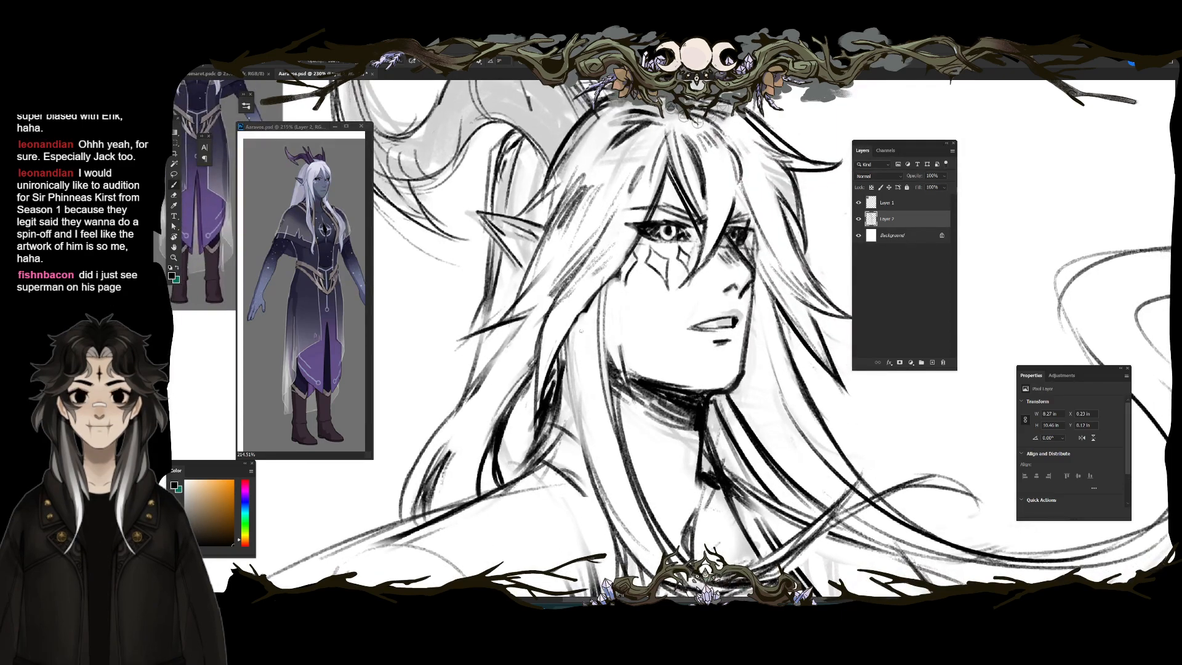
pyautogui.moveTo(619, 271); pyautogui.dragTo(634, 413)
pyautogui.moveTo(607, 316); pyautogui.dragTo(604, 354)
pyautogui.moveTo(610, 356); pyautogui.dragTo(642, 386)
# Step: Reinforce the dark line where the front lock meets the near cheek, running down to the jaw corner
pyautogui.scroll(-5, 642, 386)
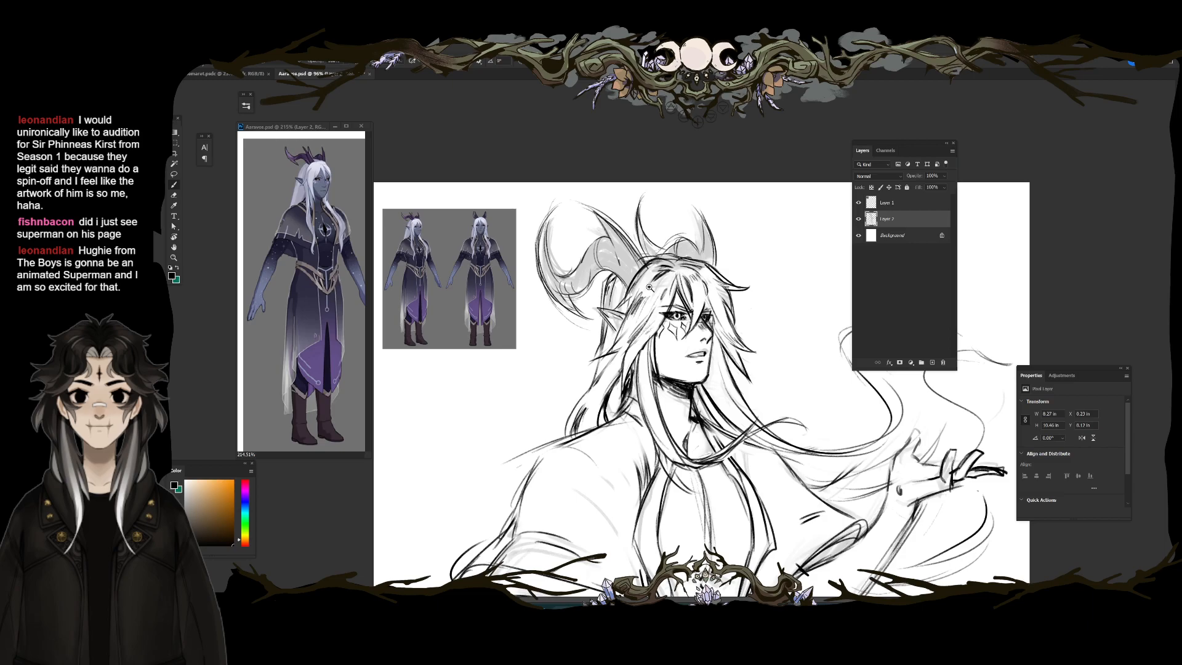
pyautogui.scroll(4, 649, 287)
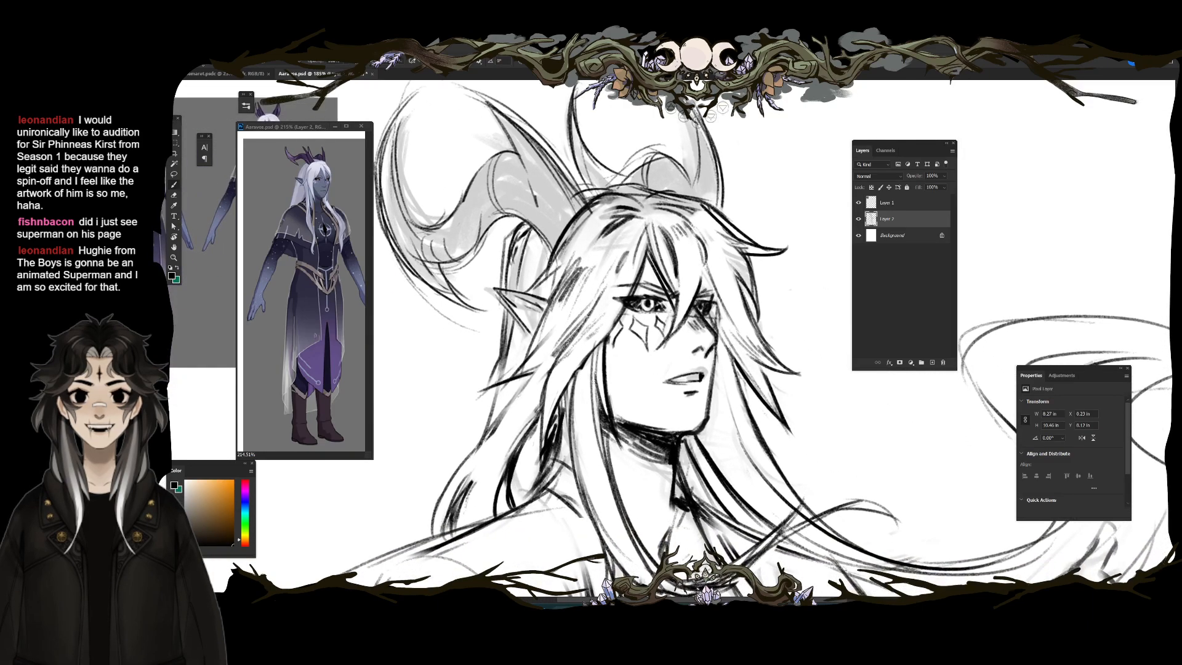
pyautogui.moveTo(601, 346); pyautogui.dragTo(582, 373)
pyautogui.moveTo(603, 352)
pyautogui.mouseDown()
pyautogui.moveTo(583, 378)
pyautogui.moveTo(614, 438)
pyautogui.mouseUp()
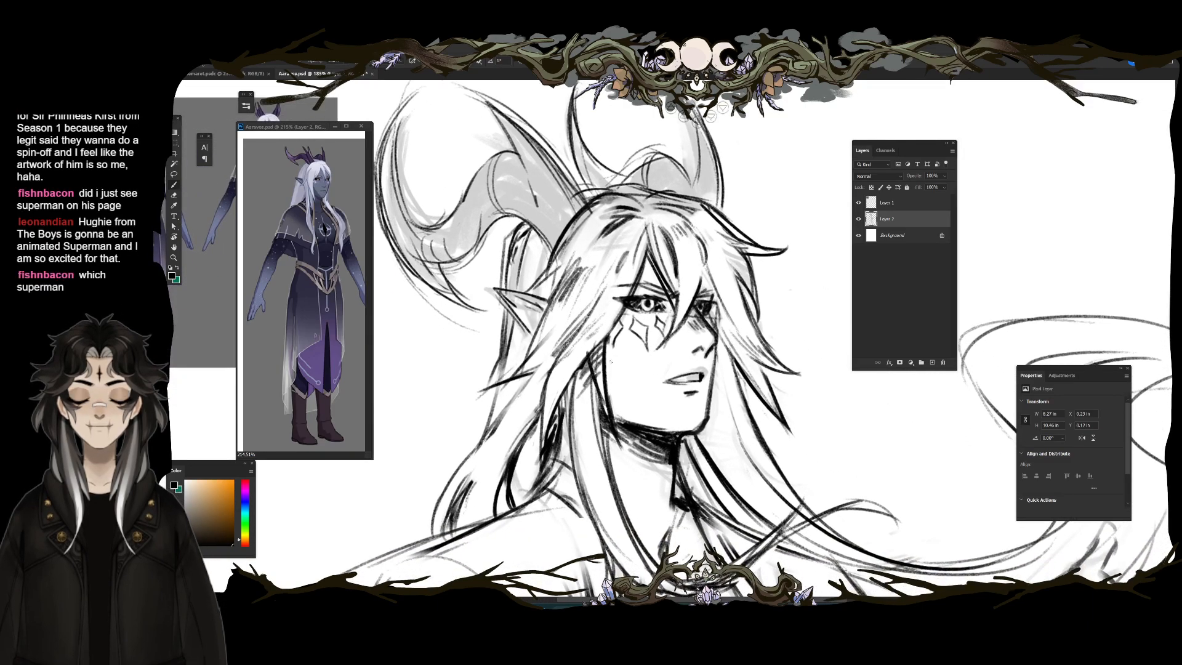
# Step: Refine the hair strands beside the near cheek and clean up the locks across the crown and fringe
pyautogui.moveTo(566, 390); pyautogui.dragTo(588, 365)
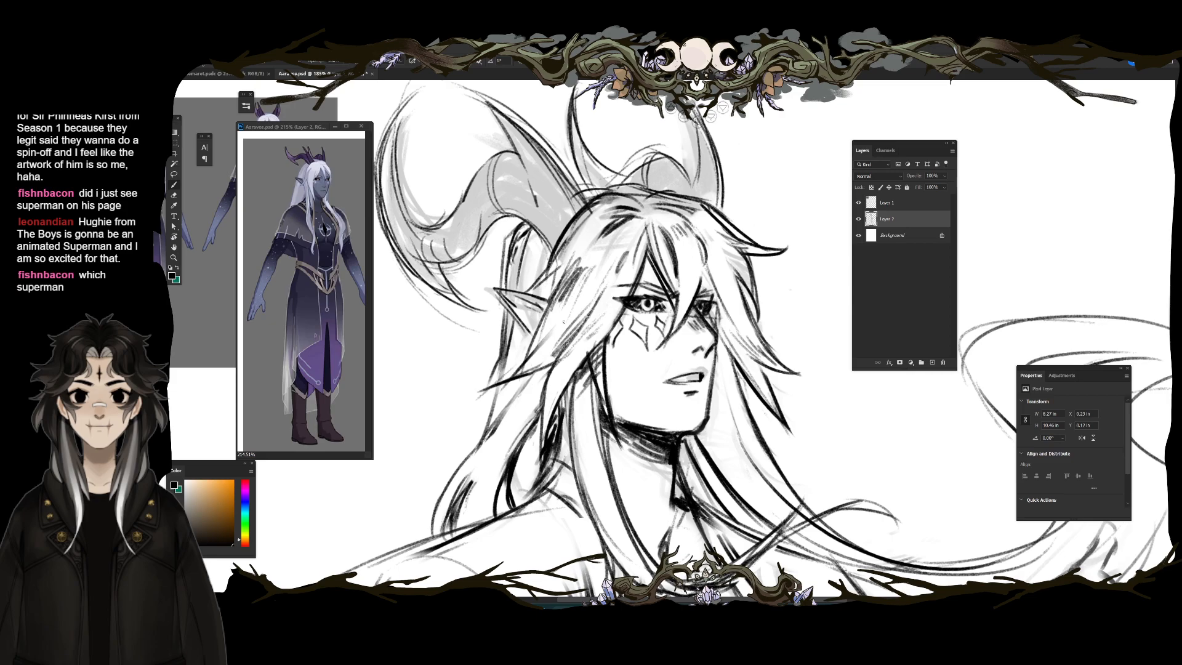
pyautogui.press('e')
pyautogui.moveTo(647, 216)
pyautogui.mouseDown()
pyautogui.moveTo(594, 266)
pyautogui.moveTo(624, 209)
pyautogui.moveTo(579, 244)
pyautogui.moveTo(618, 208)
pyautogui.moveTo(577, 237)
pyautogui.moveTo(582, 258)
pyautogui.moveTo(635, 191)
pyautogui.mouseUp()
pyautogui.press('b')
pyautogui.moveTo(576, 213)
pyautogui.mouseDown()
pyautogui.moveTo(644, 186)
pyautogui.moveTo(581, 248)
pyautogui.moveTo(627, 205)
pyautogui.moveTo(619, 216)
pyautogui.moveTo(641, 248)
pyautogui.mouseUp()
# Step: Erase the rough lower edge of the V-shaped belt and redraw it from the near hip toward the front point
pyautogui.scroll(-5, 603, 370)
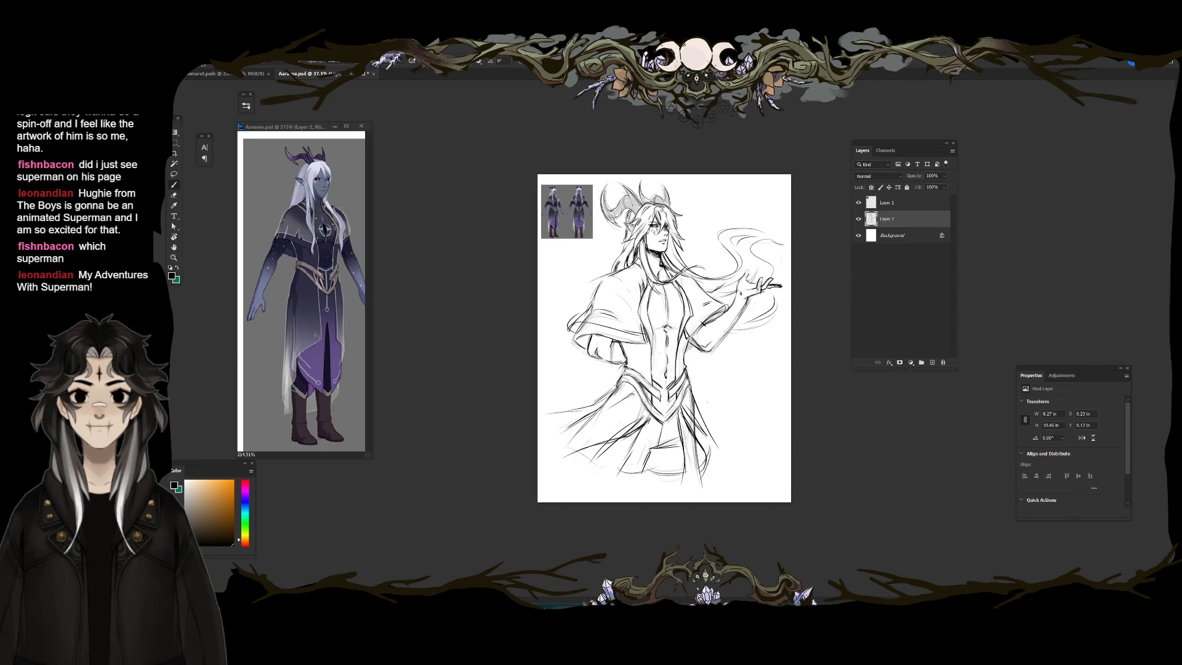
pyautogui.press('e')
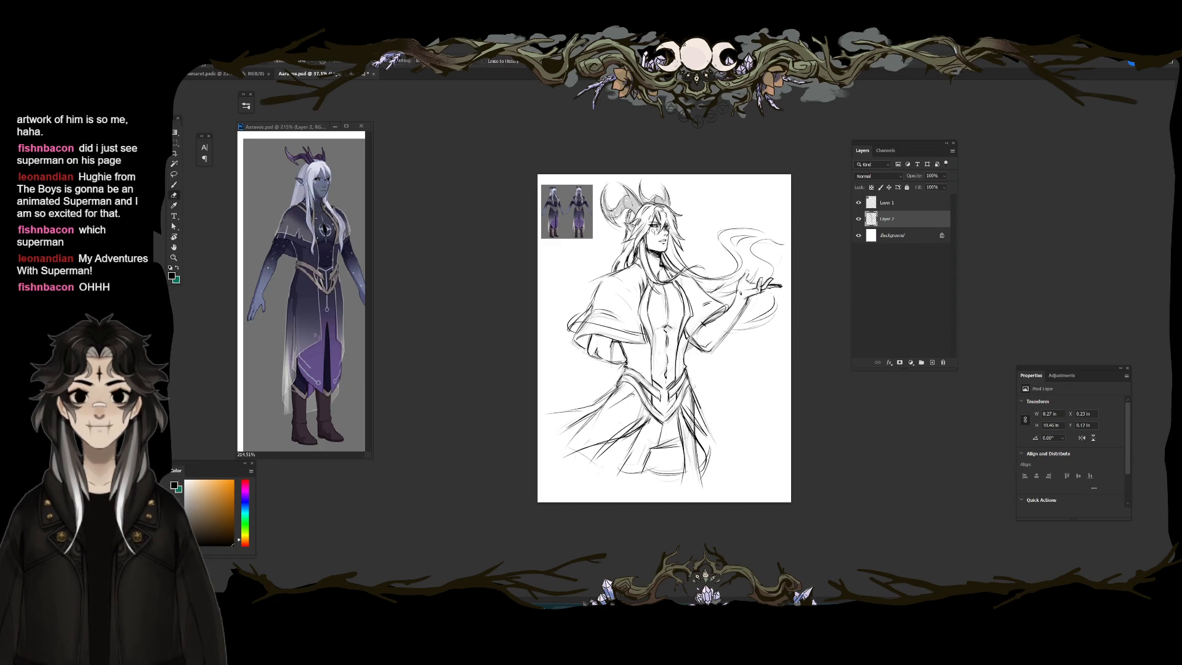
pyautogui.scroll(1, 709, 436)
pyautogui.scroll(1, 709, 436)
pyautogui.scroll(5, 700, 446)
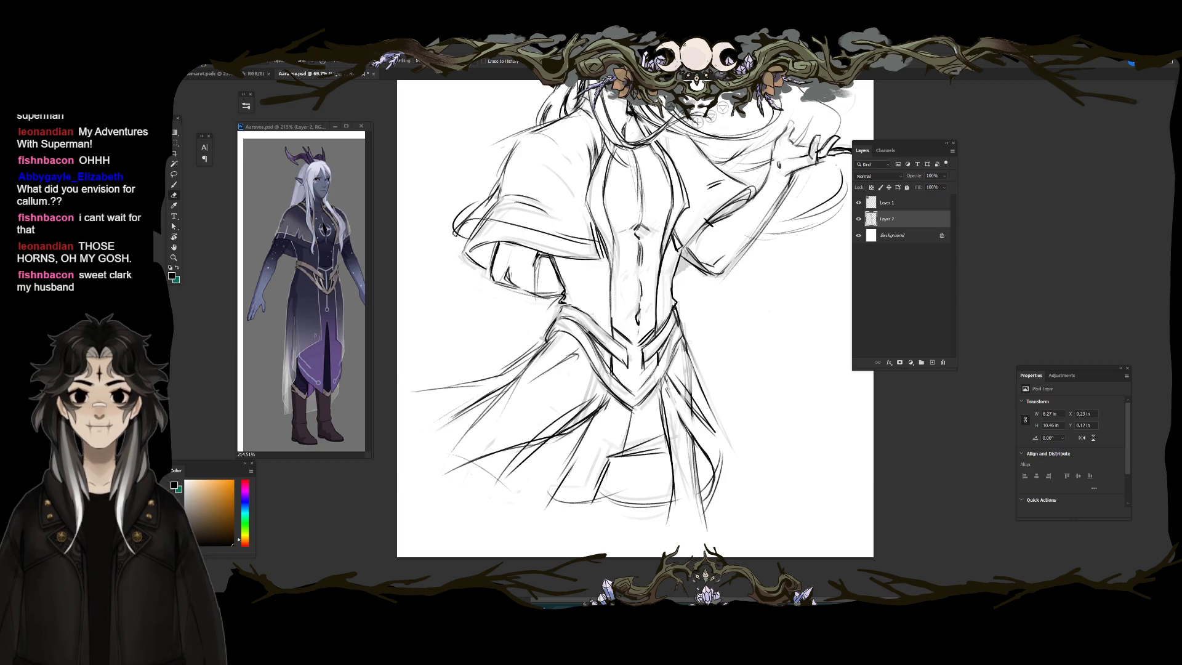
pyautogui.press('b')
pyautogui.scroll(3, 694, 314)
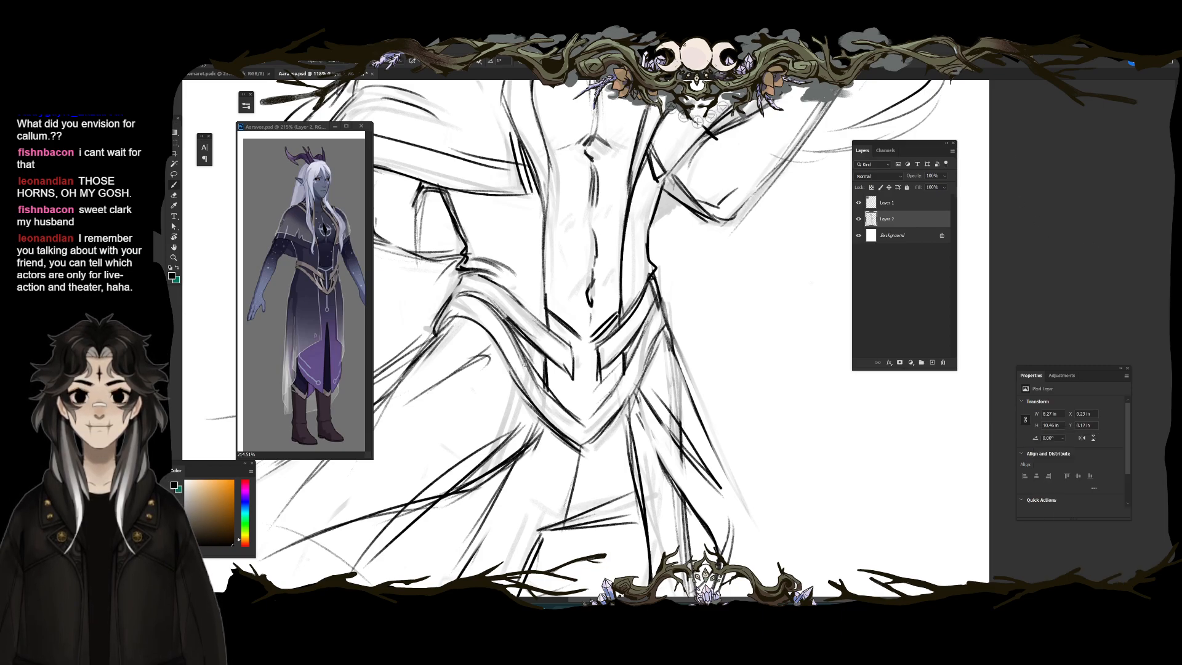
pyautogui.press('e')
pyautogui.moveTo(555, 394)
pyautogui.mouseDown()
pyautogui.moveTo(509, 330)
pyautogui.moveTo(555, 409)
pyautogui.moveTo(514, 345)
pyautogui.moveTo(570, 414)
pyautogui.mouseUp()
pyautogui.press('b')
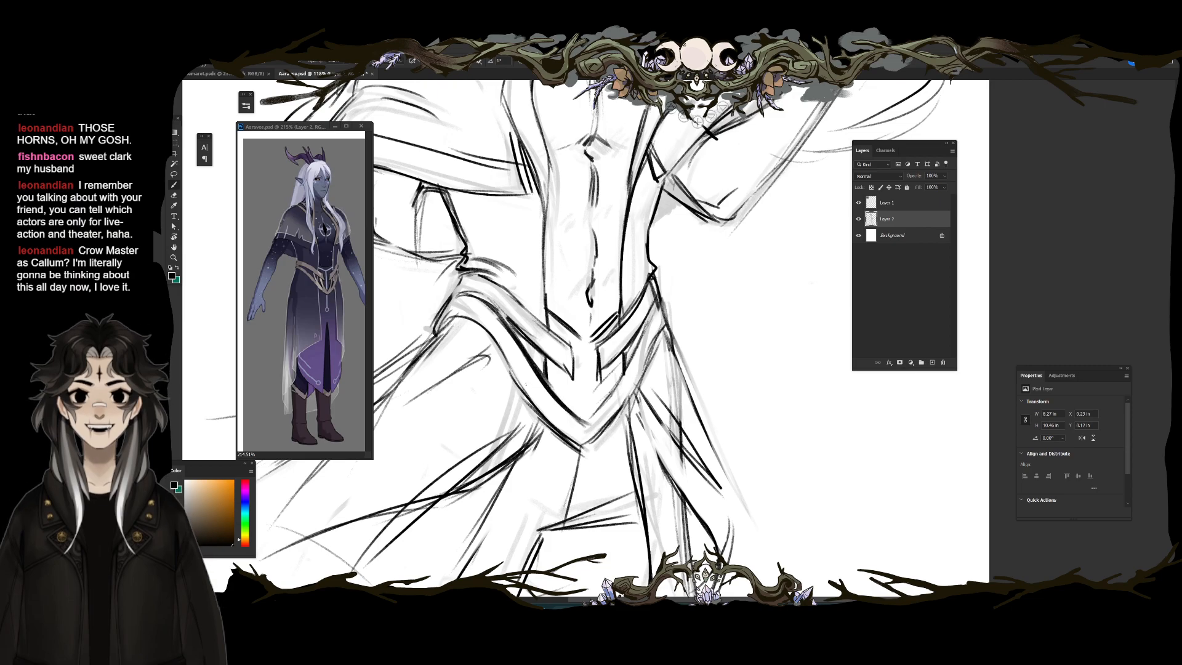
pyautogui.moveTo(498, 348); pyautogui.dragTo(540, 407)
pyautogui.moveTo(506, 355); pyautogui.dragTo(560, 435)
pyautogui.press('e')
pyautogui.moveTo(498, 345); pyautogui.dragTo(565, 434)
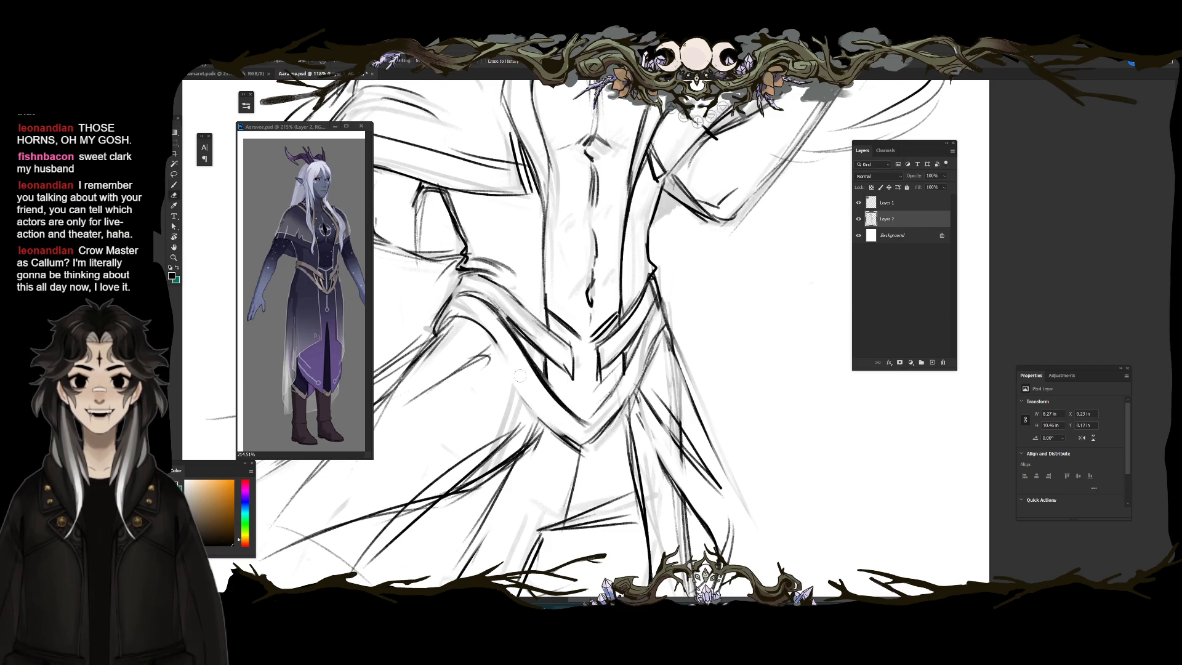
pyautogui.press('b')
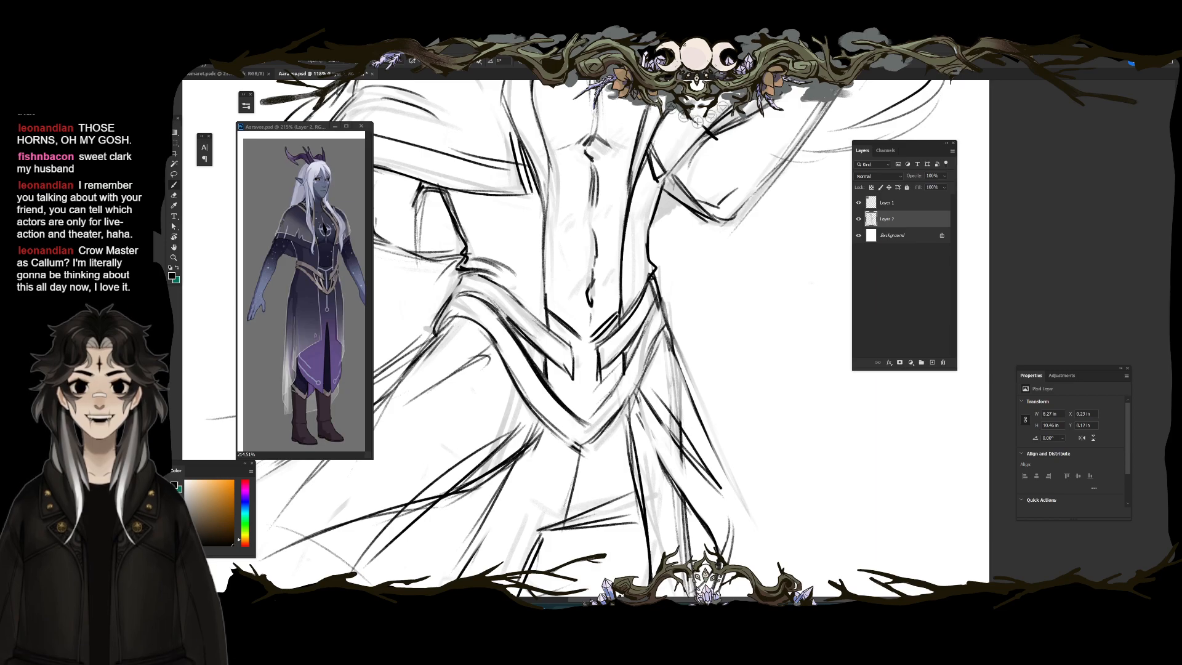
# Step: Erase the belt's outer edge on the far side of the front point and redraw it curving up toward the far hip
pyautogui.press('e')
pyautogui.moveTo(590, 441)
pyautogui.mouseDown()
pyautogui.moveTo(649, 361)
pyautogui.moveTo(609, 431)
pyautogui.mouseUp()
pyautogui.press('b')
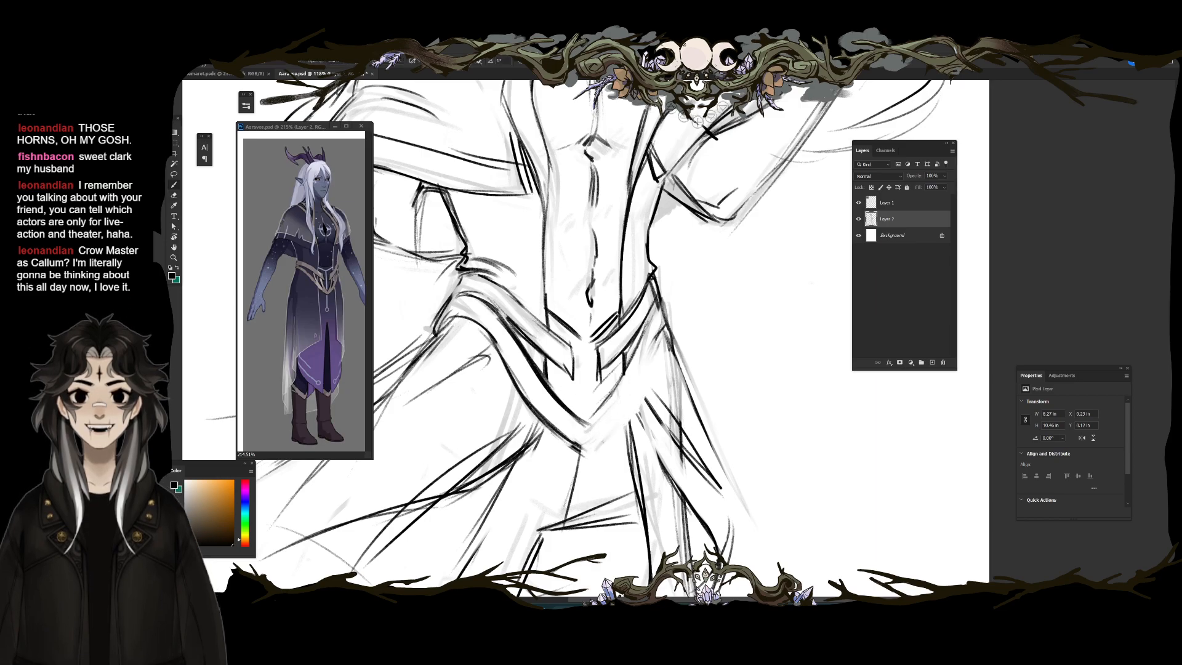
pyautogui.press('e')
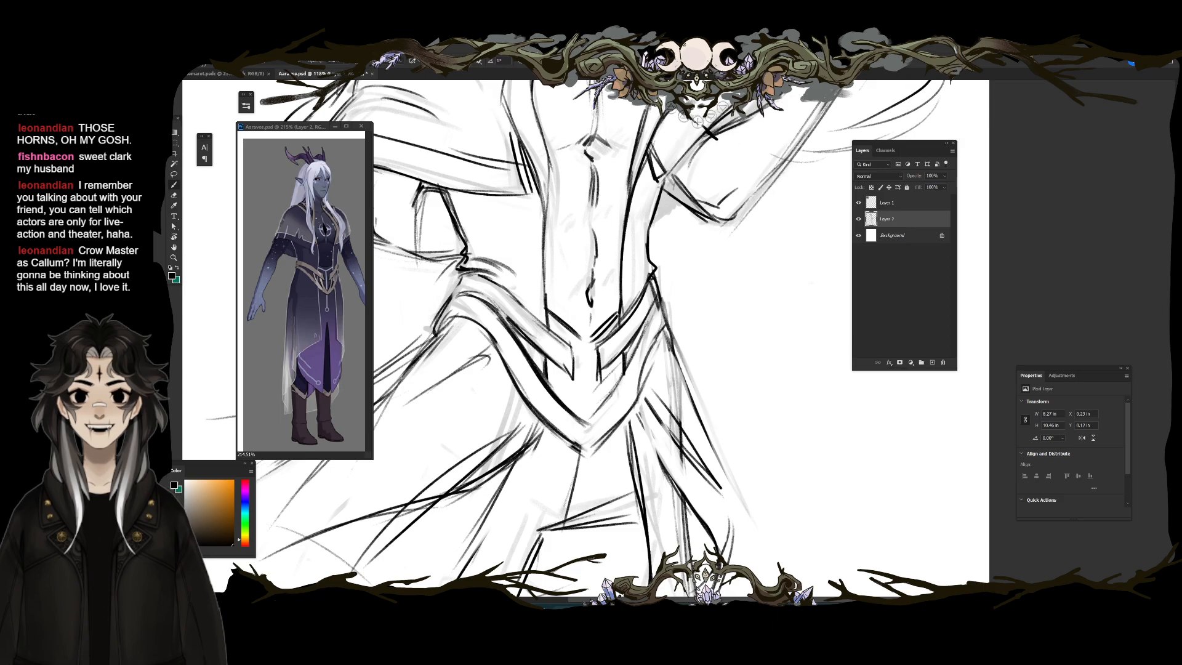
pyautogui.press('b')
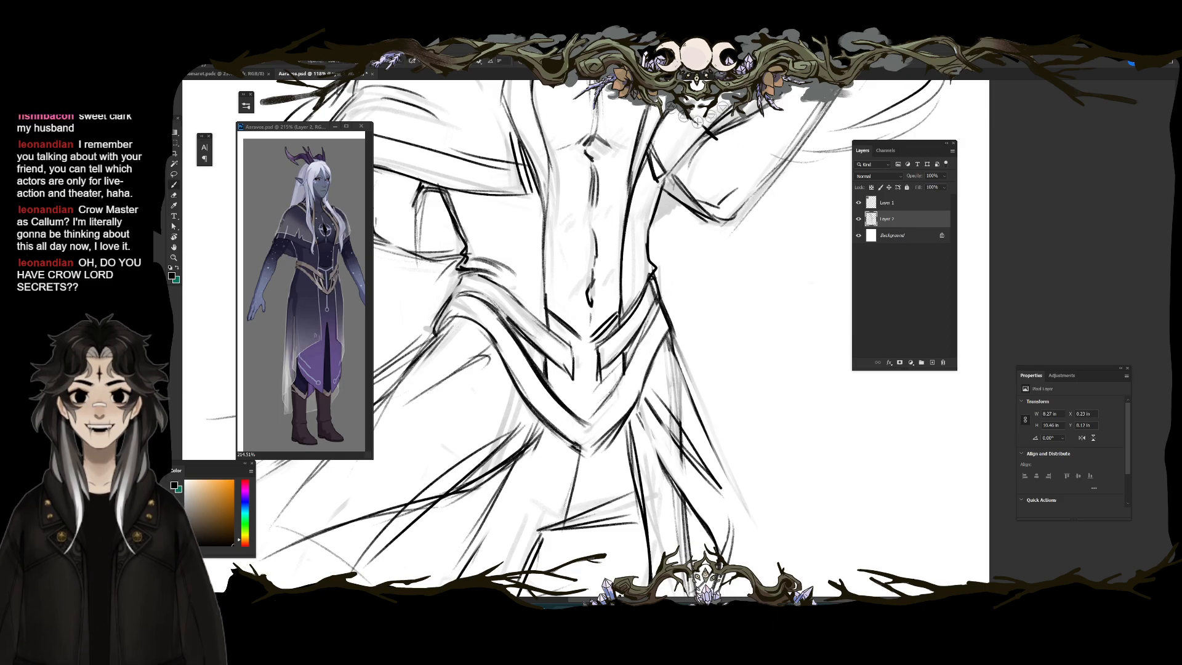
# Step: Clean up the inner line of the lower belt band on the near side and redraw its far-side counterpart up to the hip
pyautogui.press('e')
pyautogui.moveTo(521, 345); pyautogui.dragTo(548, 390)
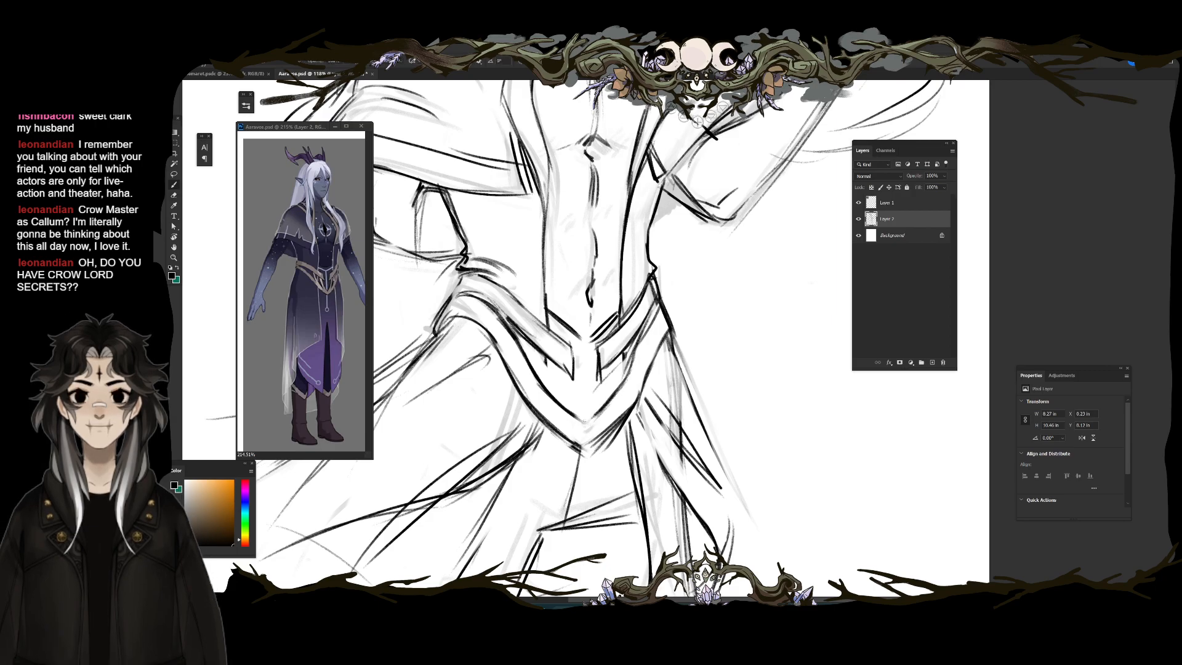
pyautogui.scroll(2, 588, 416)
pyautogui.press('e')
pyautogui.press('b')
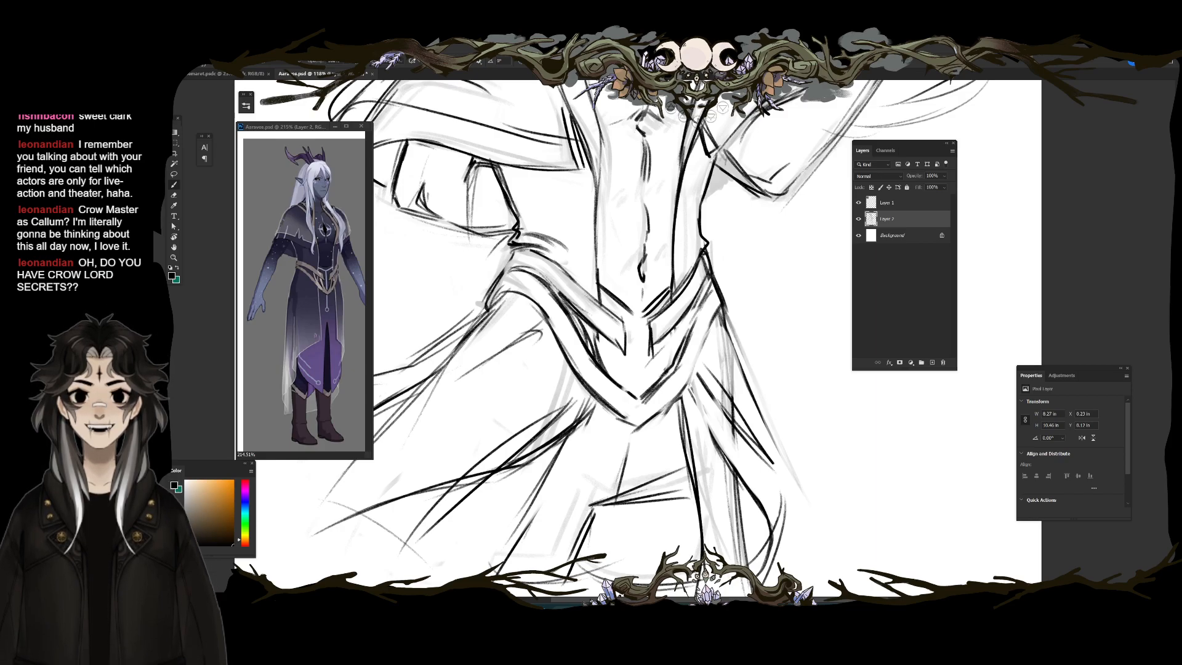
pyautogui.moveTo(683, 343); pyautogui.dragTo(707, 289)
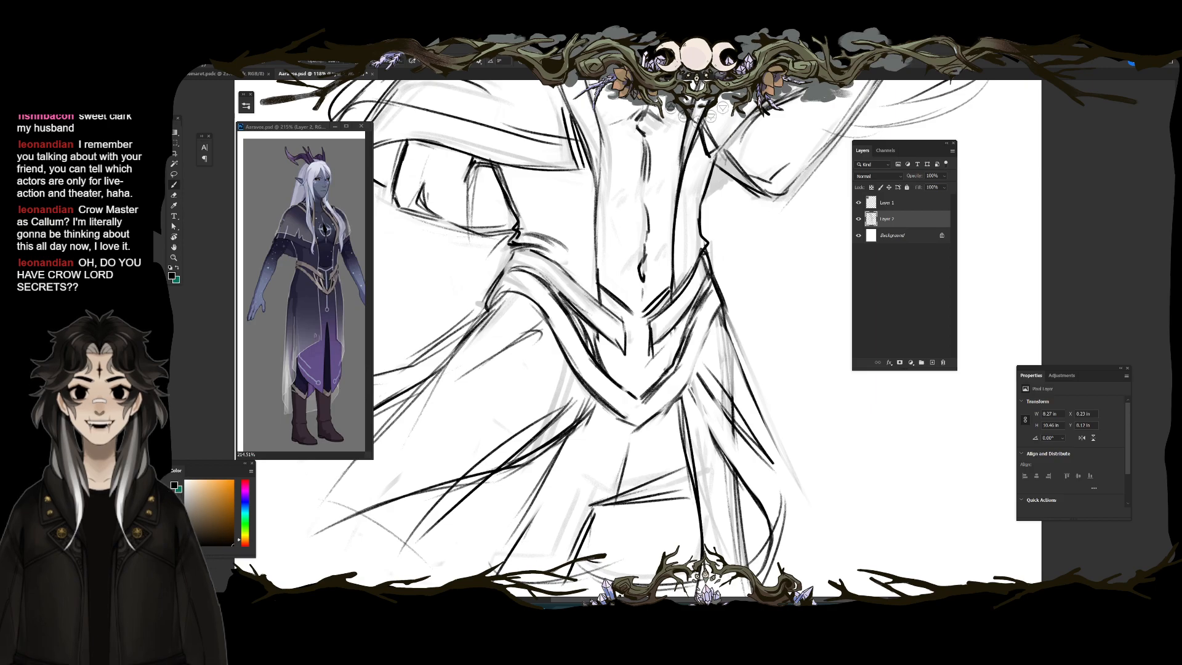
# Step: Switch to the browser, play parts of the voice-over advice video on YouTube, and return to the drawing
pyautogui.hotkey('alt', 'Tab')
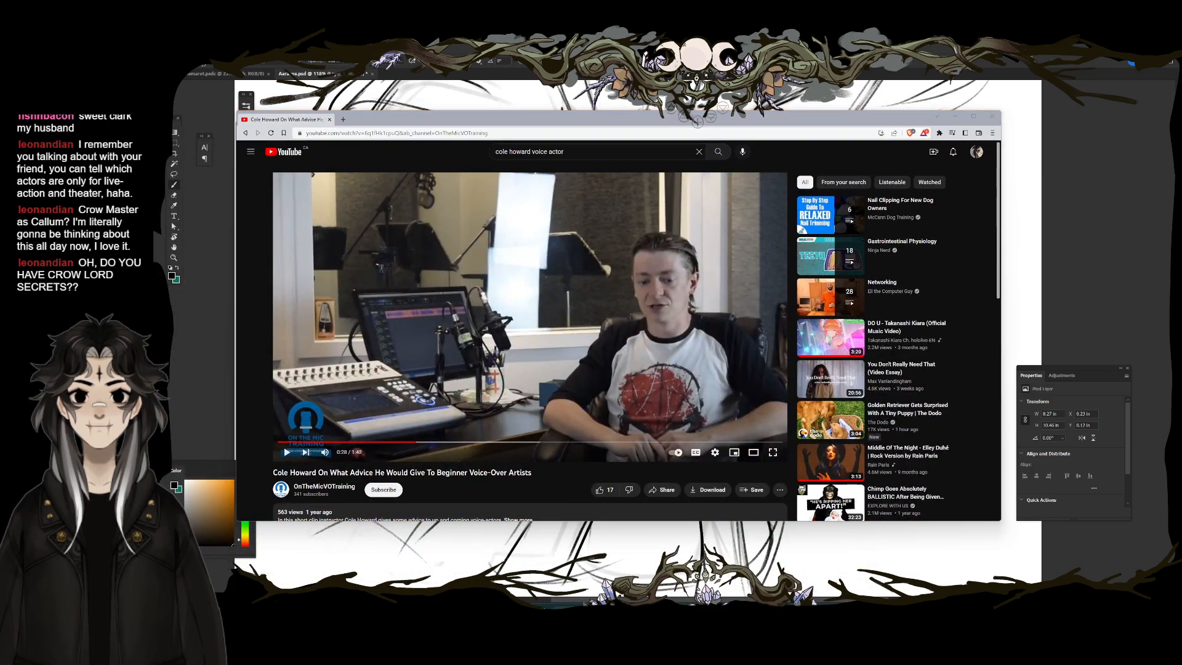
pyautogui.click(367, 442)
pyautogui.click(424, 322)
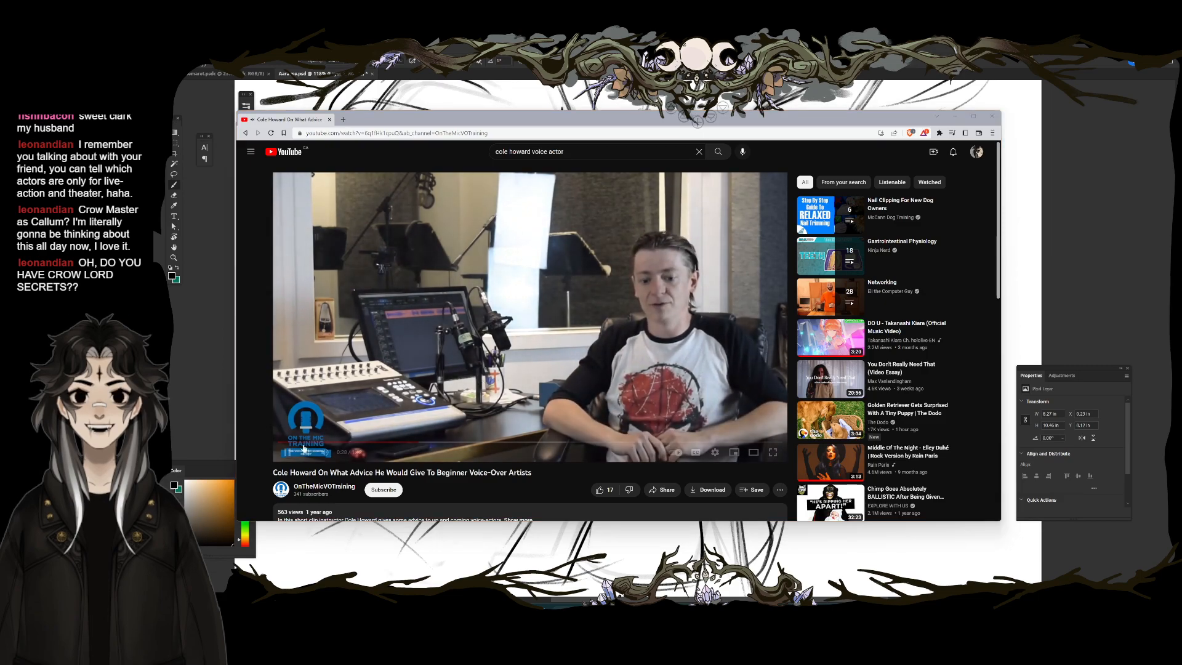
pyautogui.click(350, 442)
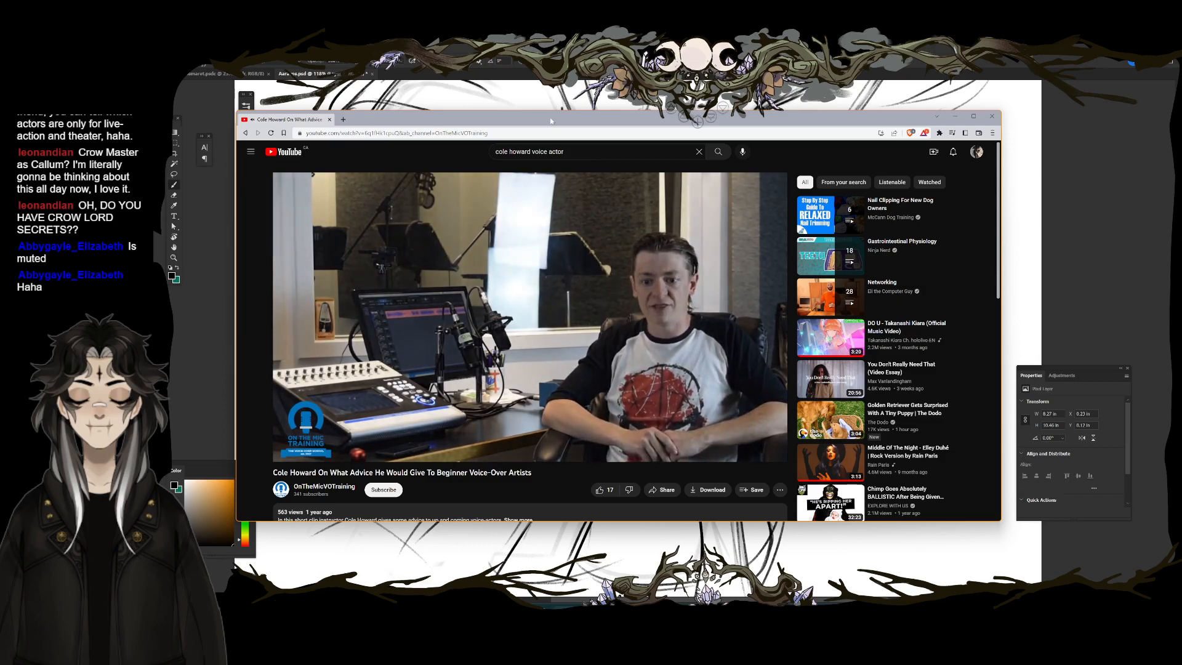
pyautogui.moveTo(537, 326)
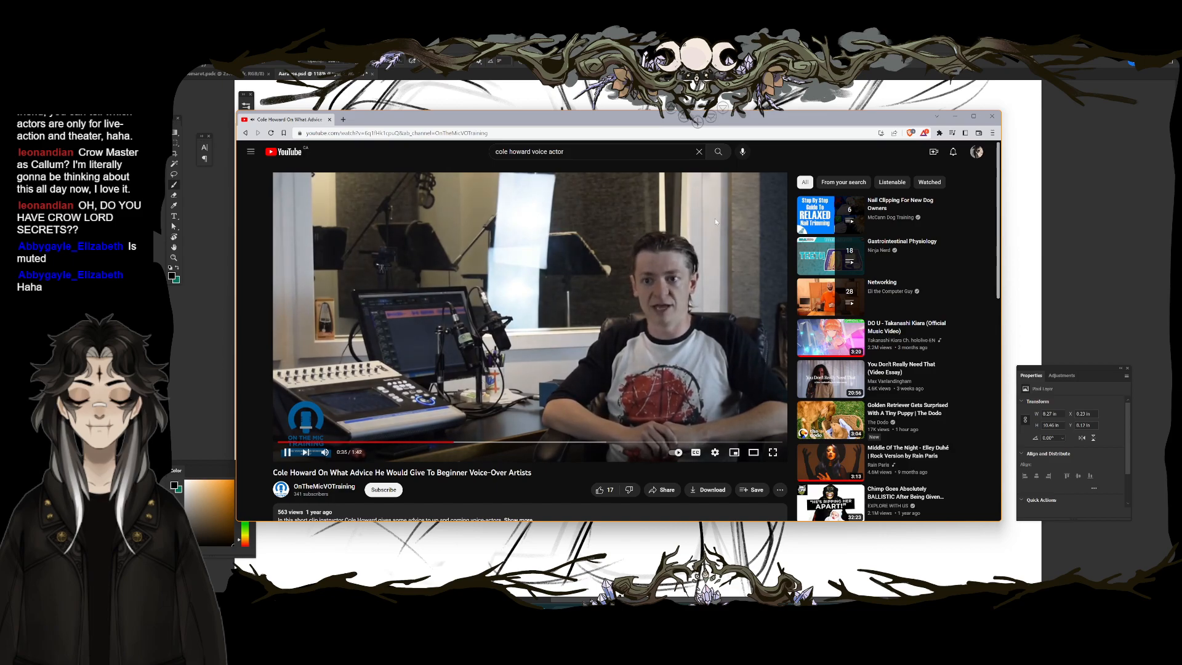
pyautogui.click(955, 116)
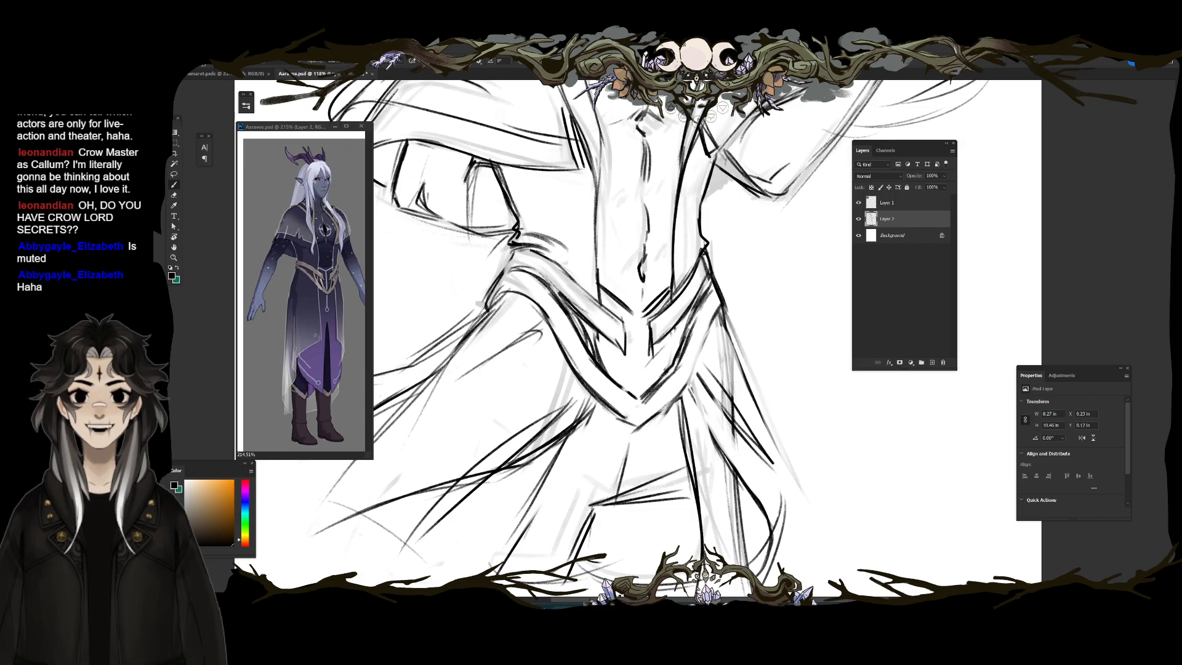
# Step: Redraw the belt's rounded end at the near hip and erase the rough lines of the bands beside it
pyautogui.moveTo(489, 302)
pyautogui.mouseDown()
pyautogui.moveTo(527, 293)
pyautogui.moveTo(599, 360)
pyautogui.mouseUp()
pyautogui.press('e')
pyautogui.moveTo(528, 273)
pyautogui.mouseDown()
pyautogui.moveTo(586, 317)
pyautogui.moveTo(513, 283)
pyautogui.moveTo(548, 290)
pyautogui.moveTo(619, 378)
pyautogui.mouseUp()
pyautogui.press('b')
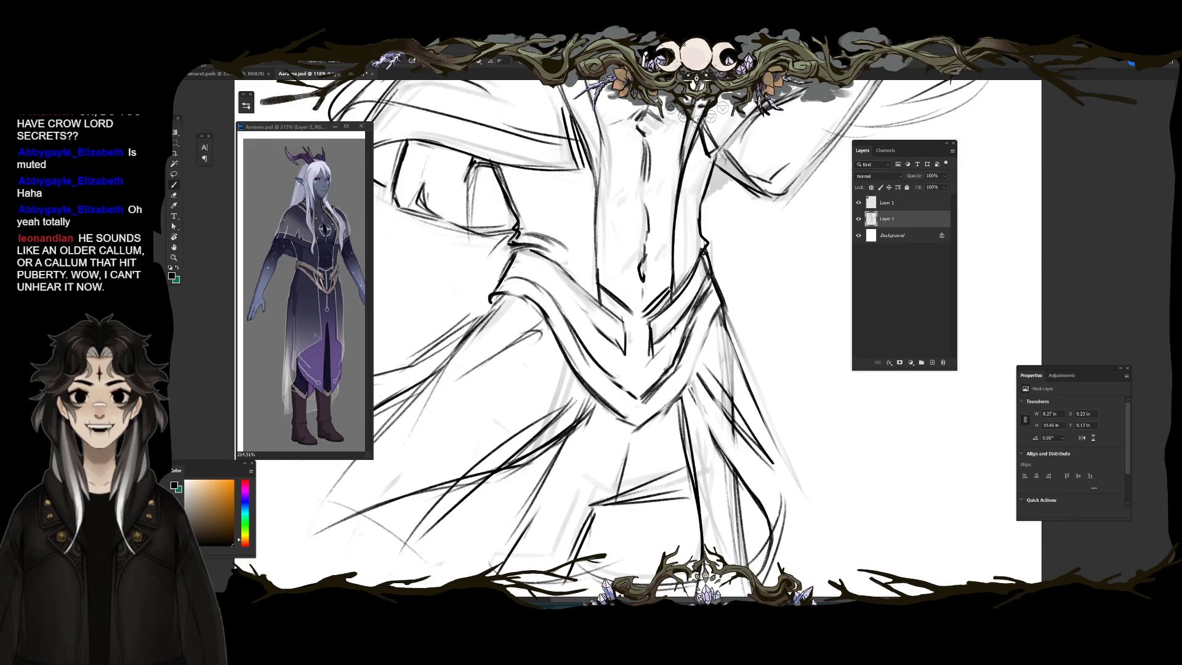
# Step: Try redrawing the upper belt band as a curved strip from the near hip to the centre front
pyautogui.moveTo(532, 266); pyautogui.dragTo(612, 344)
pyautogui.moveTo(557, 297); pyautogui.dragTo(628, 344)
pyautogui.press('e')
pyautogui.press('b')
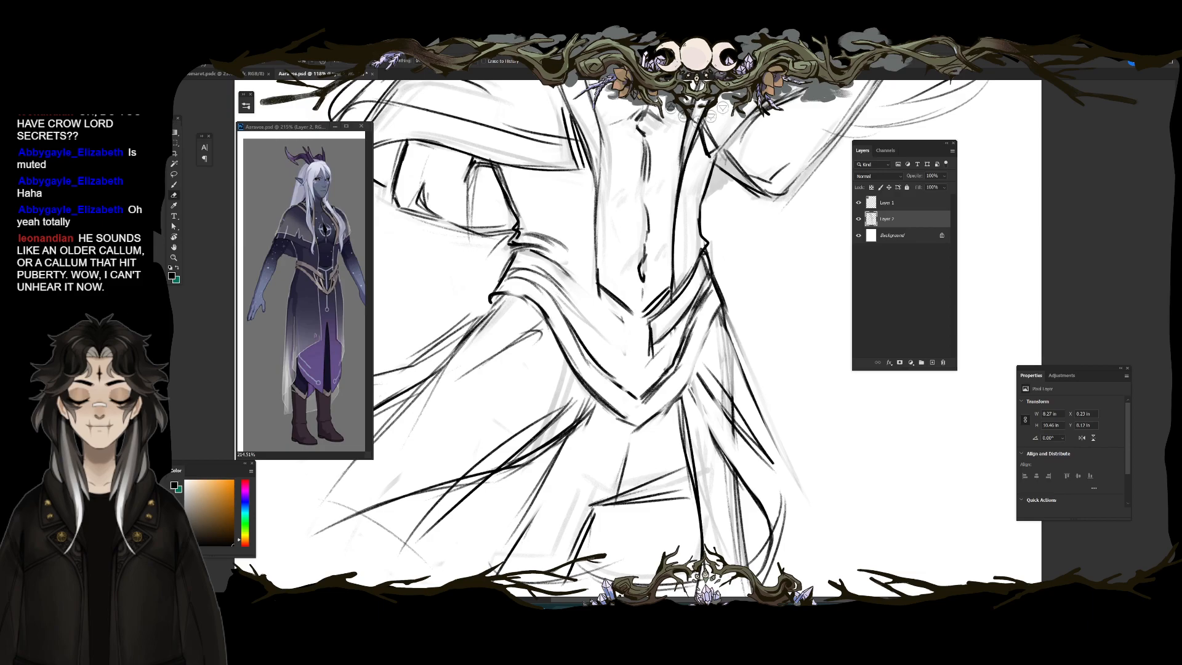
pyautogui.moveTo(576, 300); pyautogui.dragTo(627, 348)
pyautogui.moveTo(564, 278); pyautogui.dragTo(629, 346)
pyautogui.press('e')
pyautogui.moveTo(570, 290); pyautogui.dragTo(630, 343)
pyautogui.press('b')
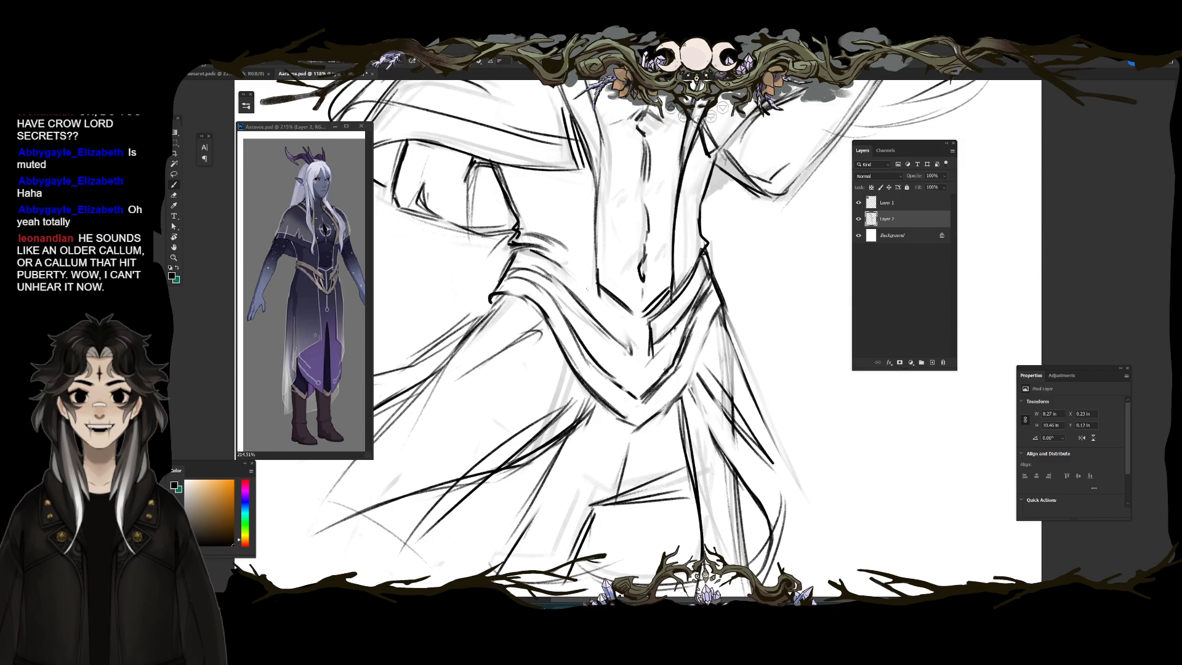
# Step: Try reshaping the upper belt band's near half with a heavier, closed tip at the centre front
pyautogui.press('e')
pyautogui.moveTo(573, 275)
pyautogui.mouseDown()
pyautogui.moveTo(630, 334)
pyautogui.moveTo(631, 352)
pyautogui.mouseUp()
pyautogui.moveTo(634, 342); pyautogui.dragTo(567, 274)
pyautogui.press('b')
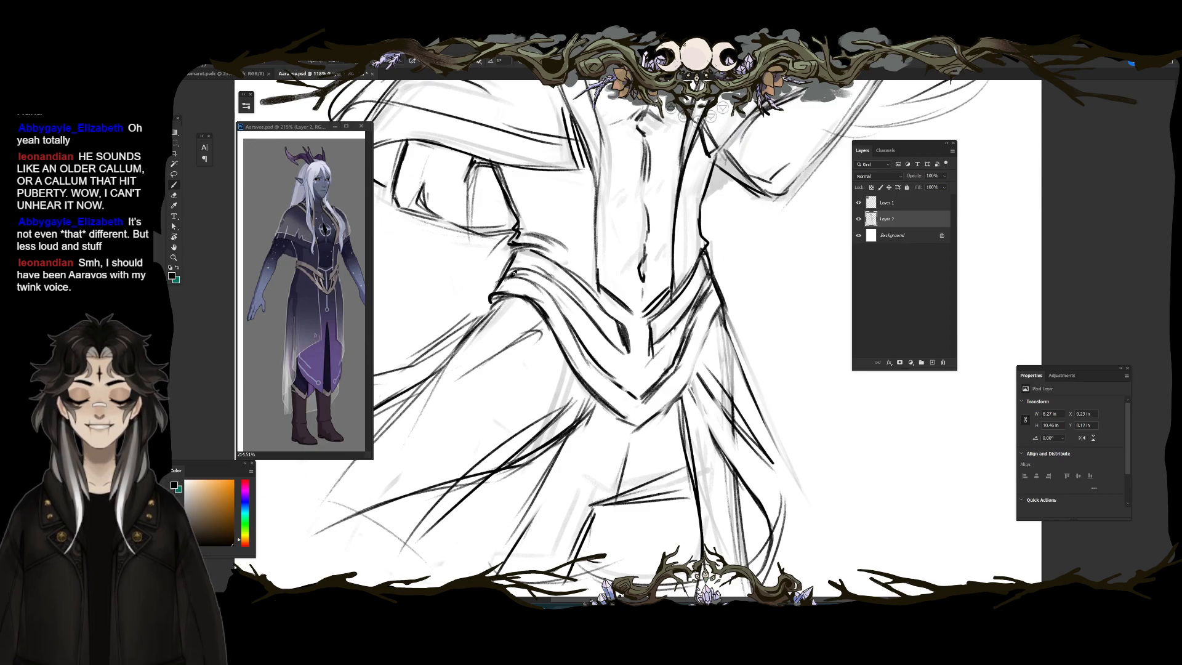
# Step: Erase the upper belt band's near half and redraw it with a smoother curve from the near hip
pyautogui.press('e')
pyautogui.moveTo(625, 350); pyautogui.dragTo(554, 270)
pyautogui.press('b')
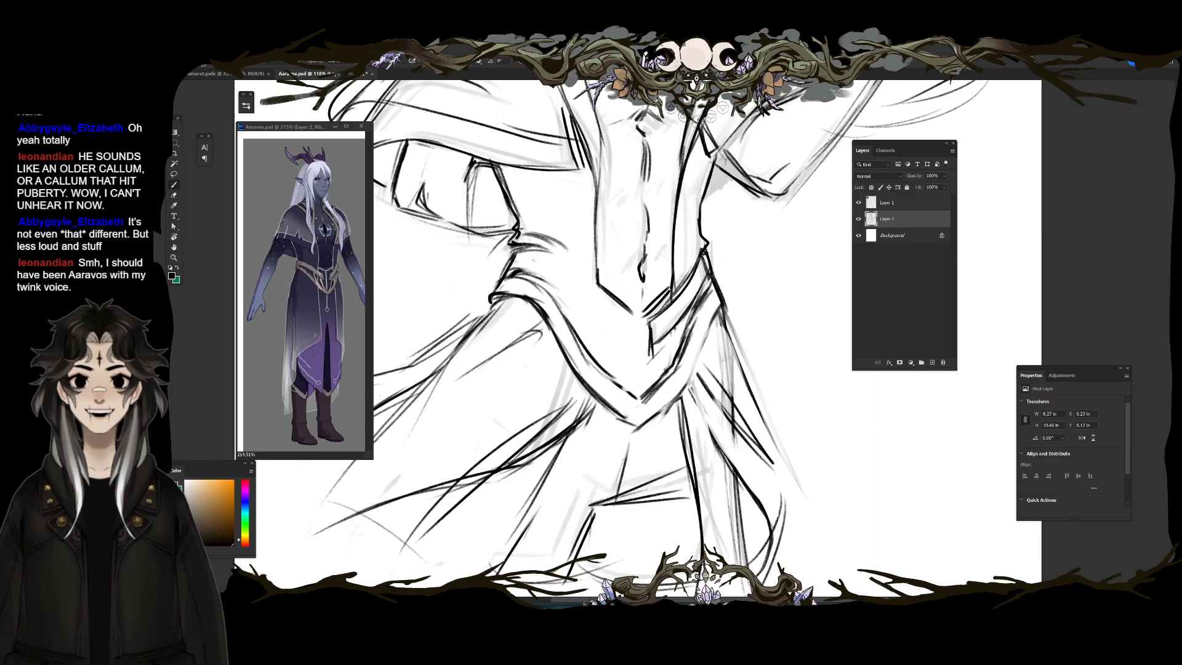
pyautogui.moveTo(521, 264); pyautogui.dragTo(557, 280)
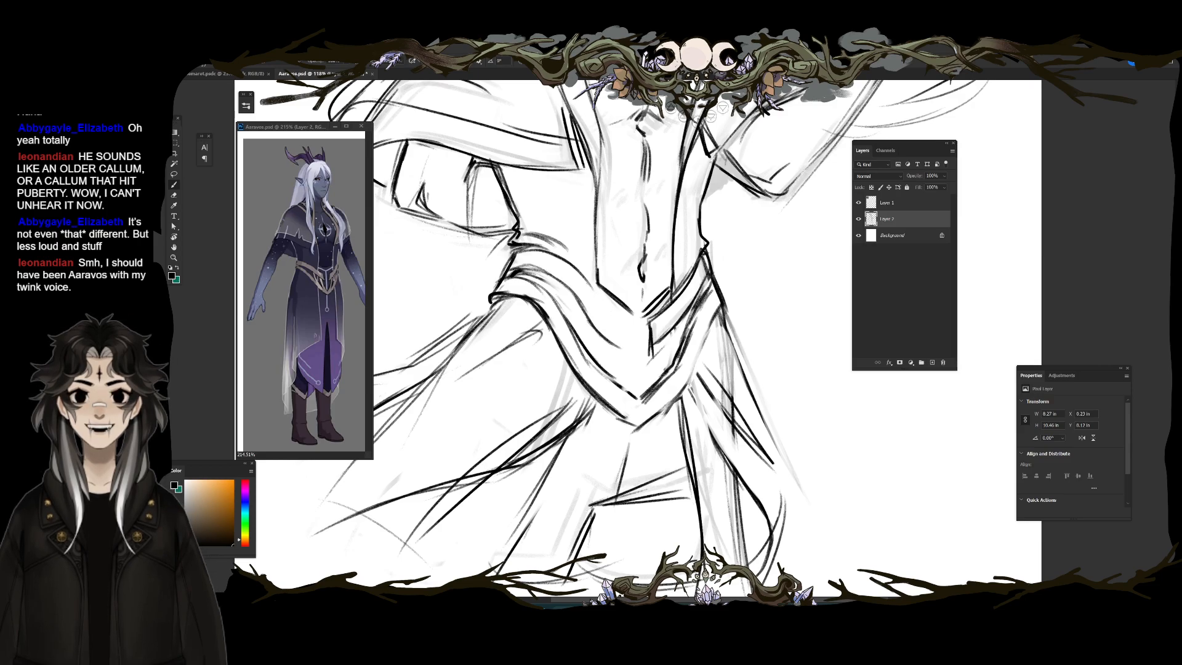
# Step: Erase the lower belt band's rough inner edge and redraw it as one clean curve down to the front point
pyautogui.press('e')
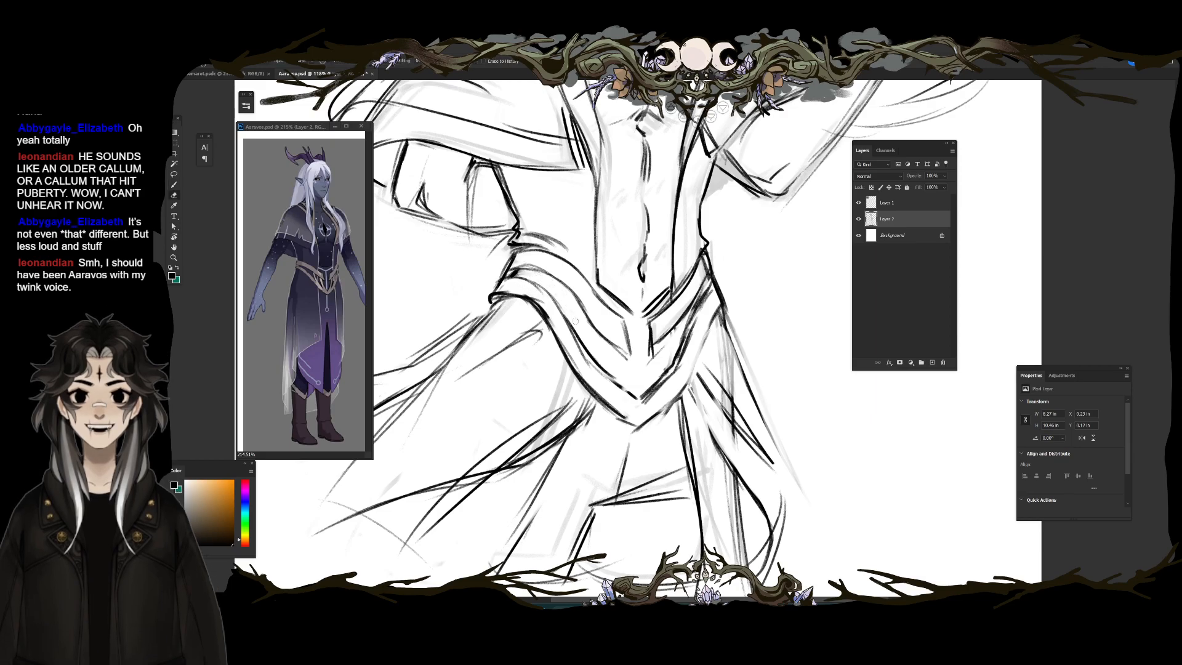
pyautogui.moveTo(545, 314); pyautogui.dragTo(569, 356)
pyautogui.moveTo(537, 288)
pyautogui.mouseDown()
pyautogui.moveTo(600, 372)
pyautogui.moveTo(588, 365)
pyautogui.mouseUp()
pyautogui.press('b')
pyautogui.moveTo(562, 308); pyautogui.dragTo(638, 400)
# Step: Erase the belt's bottom tip and redraw it with cleaner edges rising toward the far hip
pyautogui.press('e')
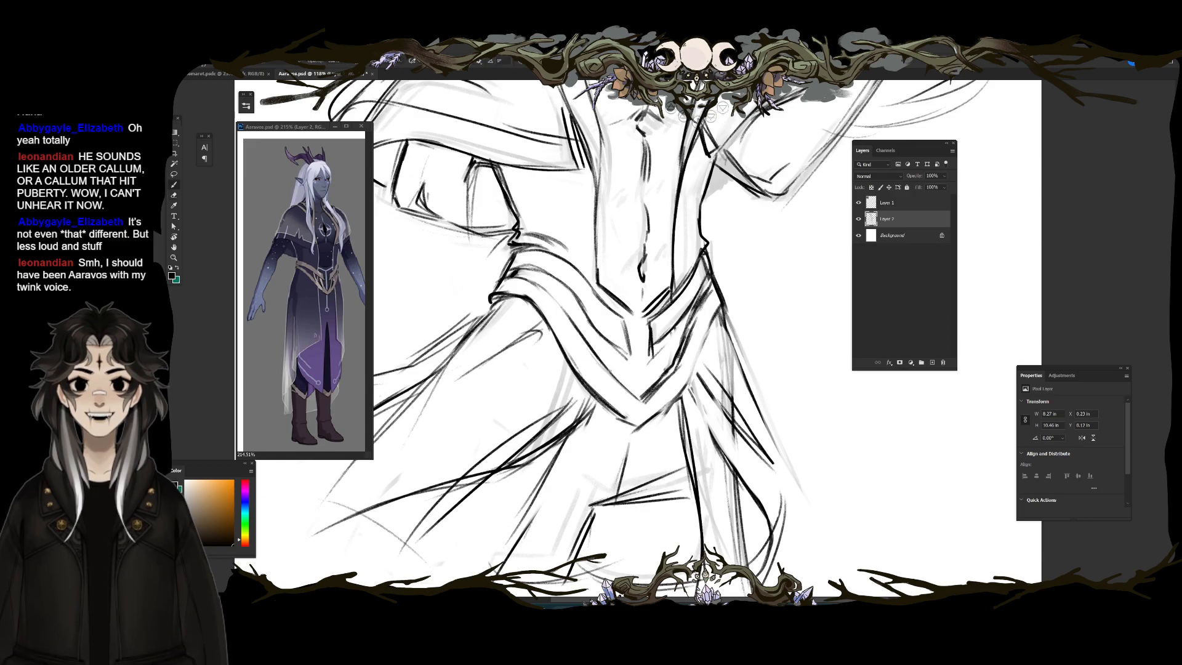
pyautogui.moveTo(598, 434); pyautogui.dragTo(647, 394)
pyautogui.press('b')
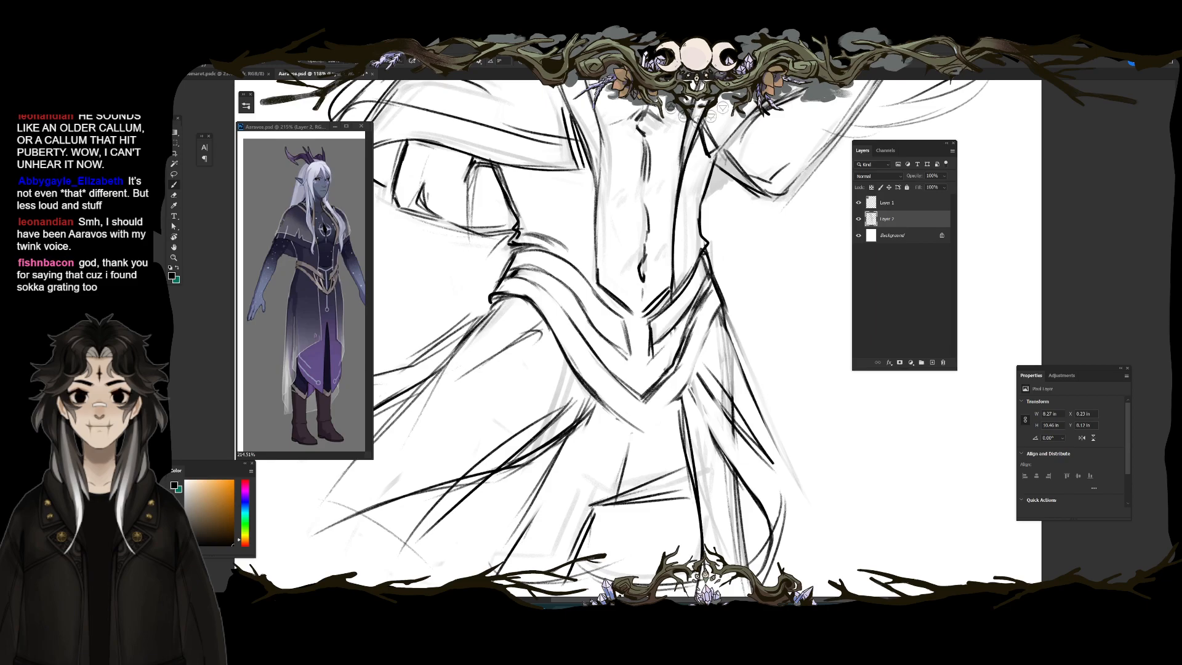
pyautogui.moveTo(713, 320); pyautogui.dragTo(691, 378)
pyautogui.press('e')
pyautogui.moveTo(714, 288); pyautogui.dragTo(676, 368)
pyautogui.press('b')
pyautogui.hotkey('ctrl', 'z')
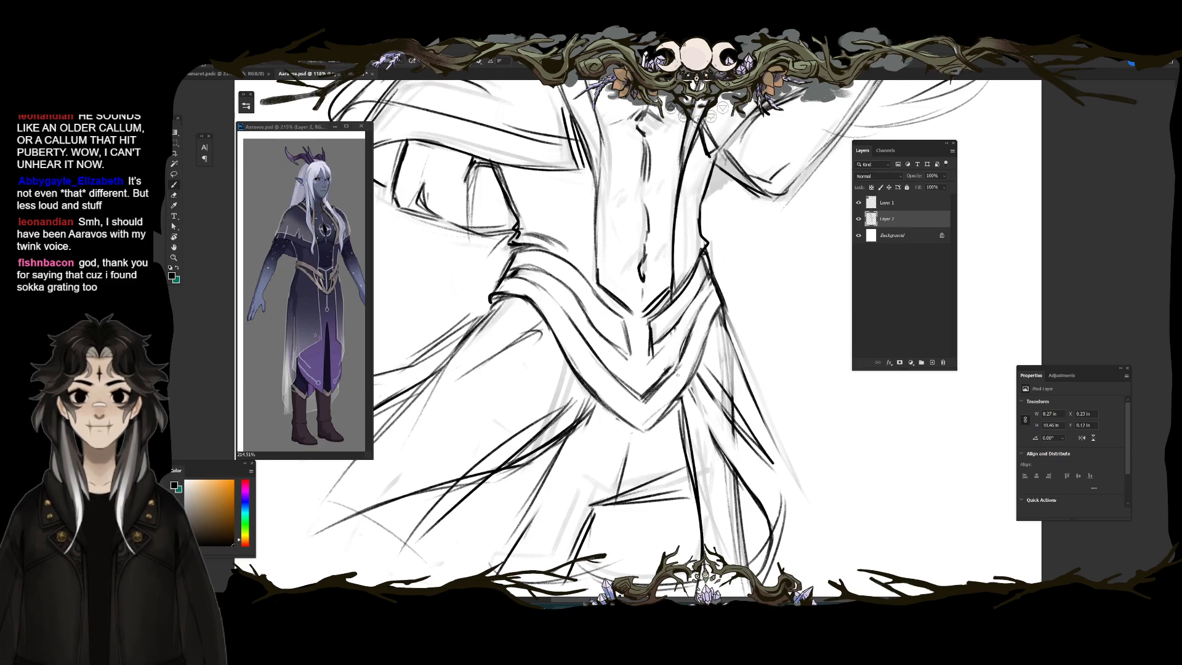
pyautogui.hotkey('ctrl', 'z')
pyautogui.hotkey('ctrl', 'z')
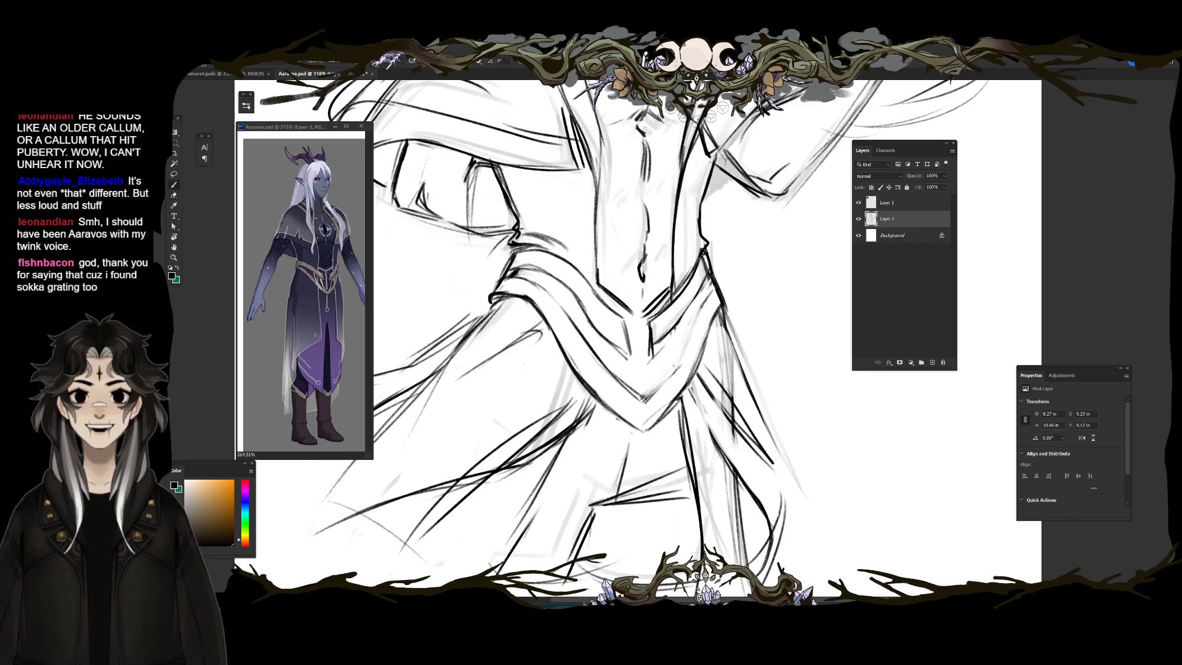
# Step: Tidy the belt's pointed front and add a vertical centre line through the lower band
pyautogui.moveTo(668, 377)
pyautogui.mouseDown()
pyautogui.moveTo(704, 311)
pyautogui.moveTo(675, 388)
pyautogui.moveTo(642, 411)
pyautogui.moveTo(641, 479)
pyautogui.moveTo(607, 455)
pyautogui.moveTo(574, 404)
pyautogui.moveTo(646, 484)
pyautogui.moveTo(696, 403)
pyautogui.mouseUp()
pyautogui.press('e')
pyautogui.press('b')
pyautogui.press('e')
pyautogui.press('b')
pyautogui.press('e')
pyautogui.press('b')
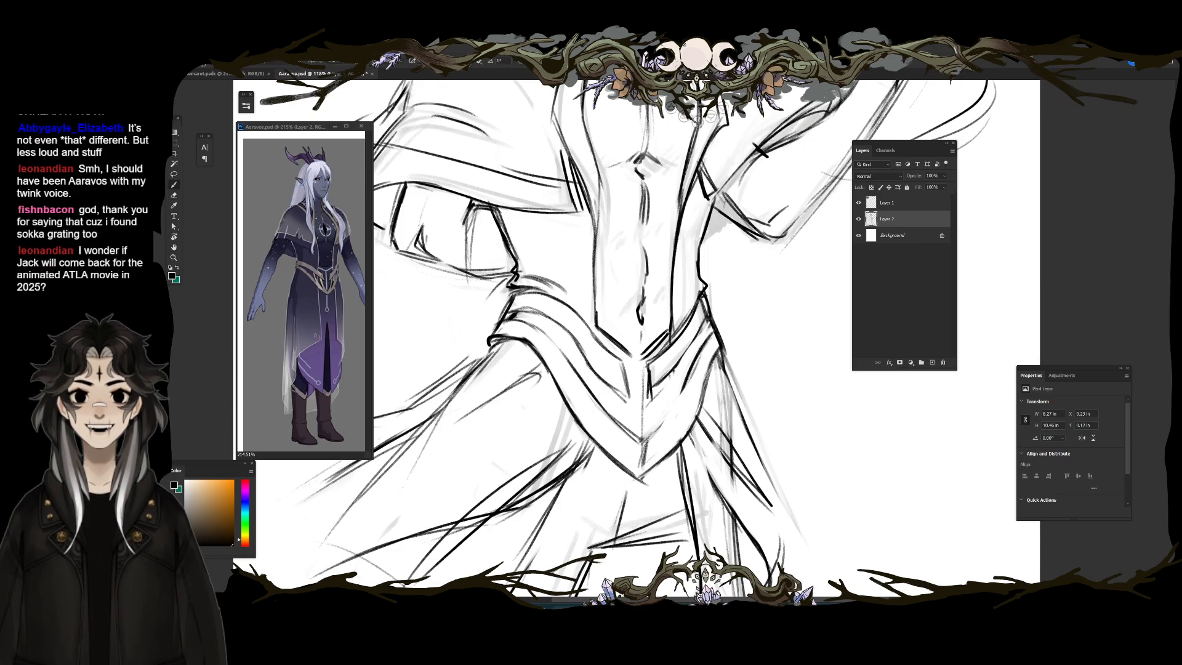
# Step: Redraw the ends of both belt bands at the near hip and darken the lower band's edge toward the front
pyautogui.moveTo(697, 348); pyautogui.dragTo(670, 338)
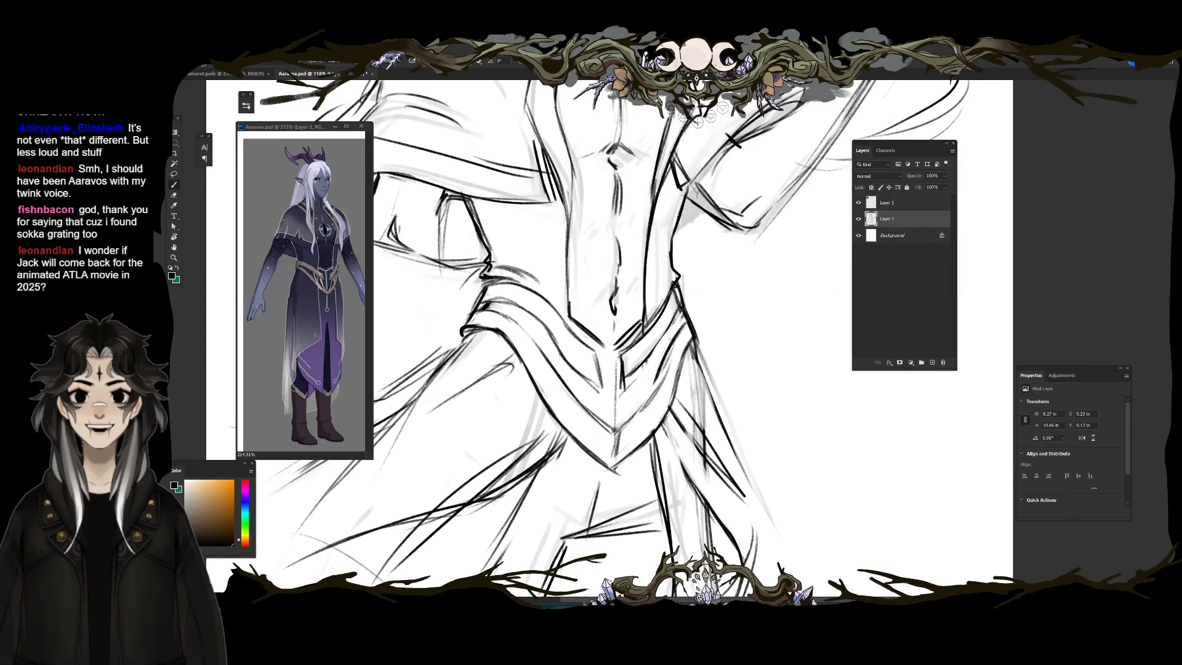
pyautogui.press('e')
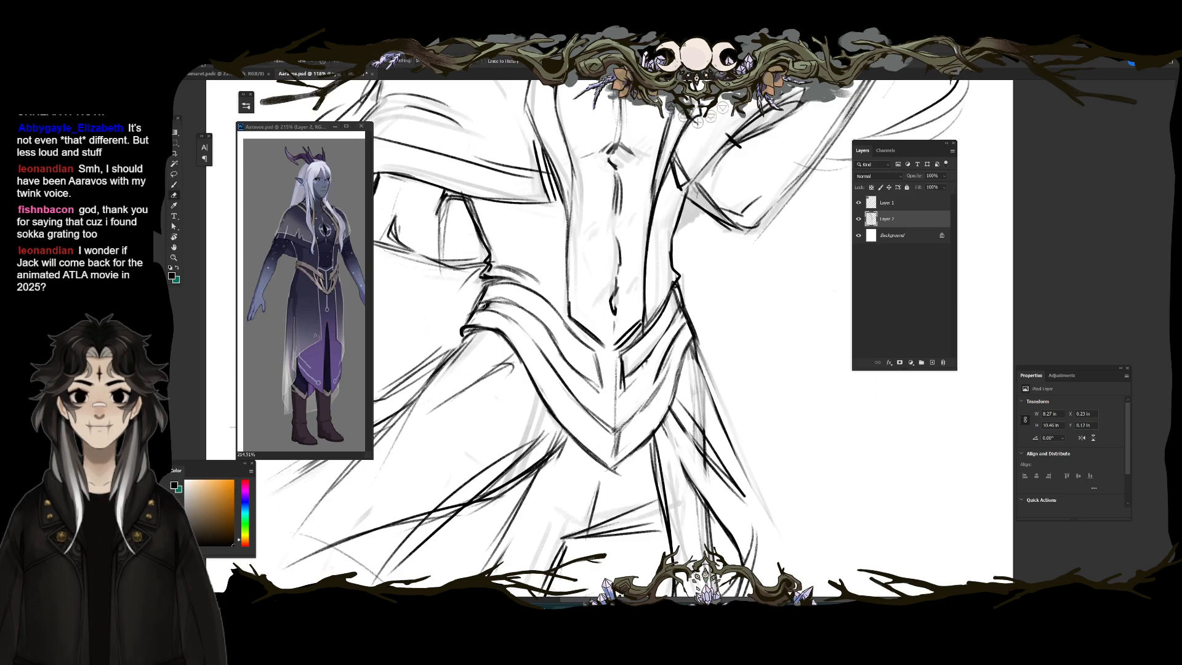
pyautogui.press('b')
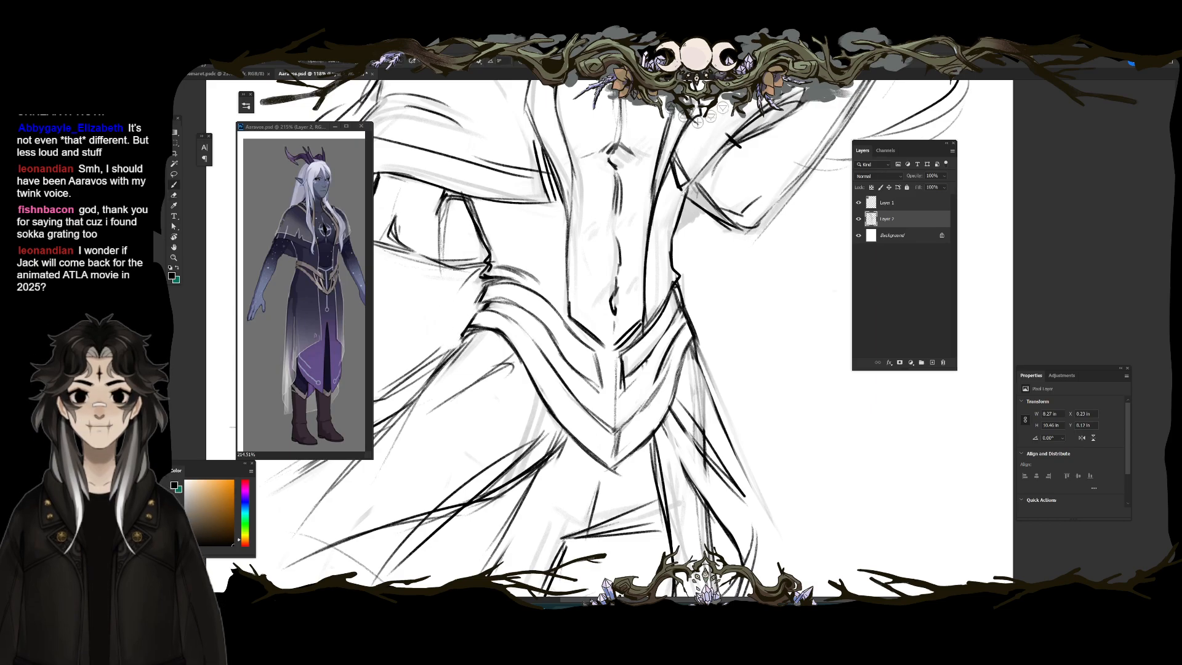
pyautogui.moveTo(500, 304)
pyautogui.mouseDown()
pyautogui.moveTo(546, 336)
pyautogui.moveTo(495, 390)
pyautogui.mouseUp()
pyautogui.moveTo(571, 419); pyautogui.dragTo(548, 446)
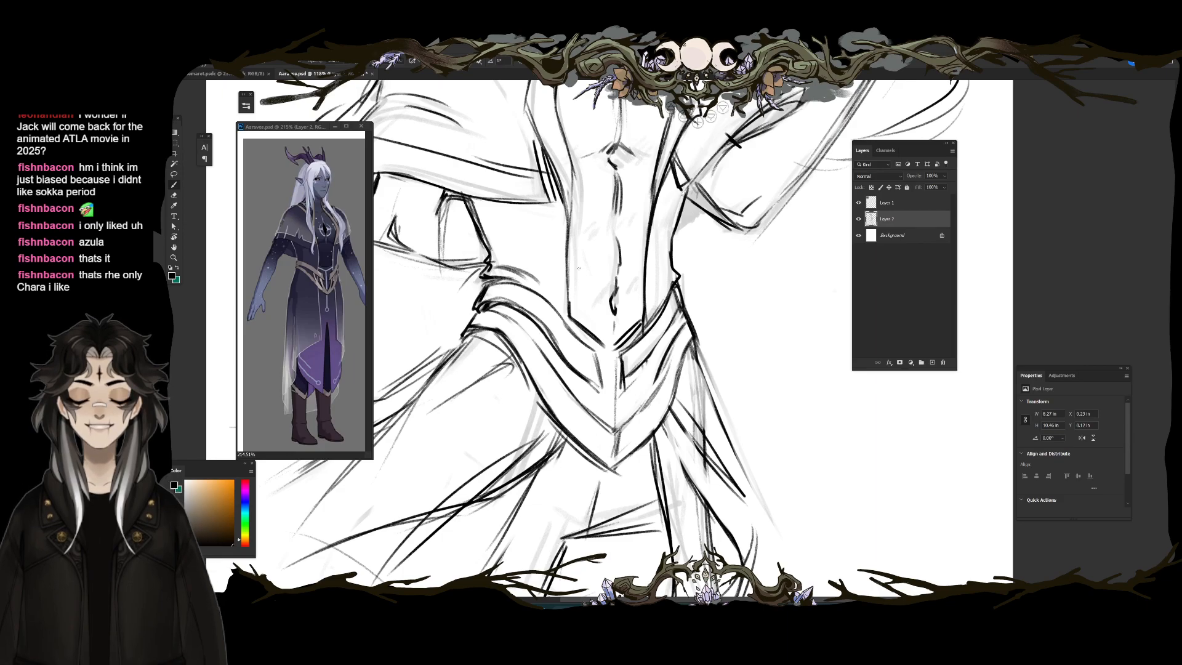
# Step: Erase the rough lines along the lower edge of the bent forearm beside the near hip
pyautogui.press('e')
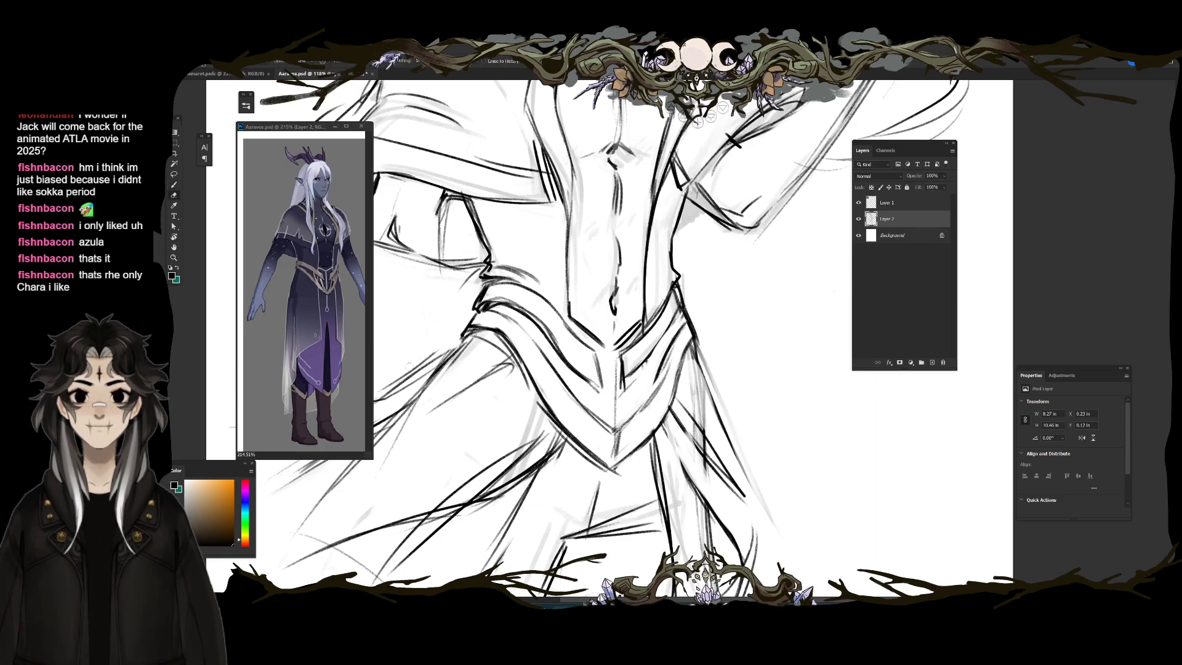
pyautogui.press('b')
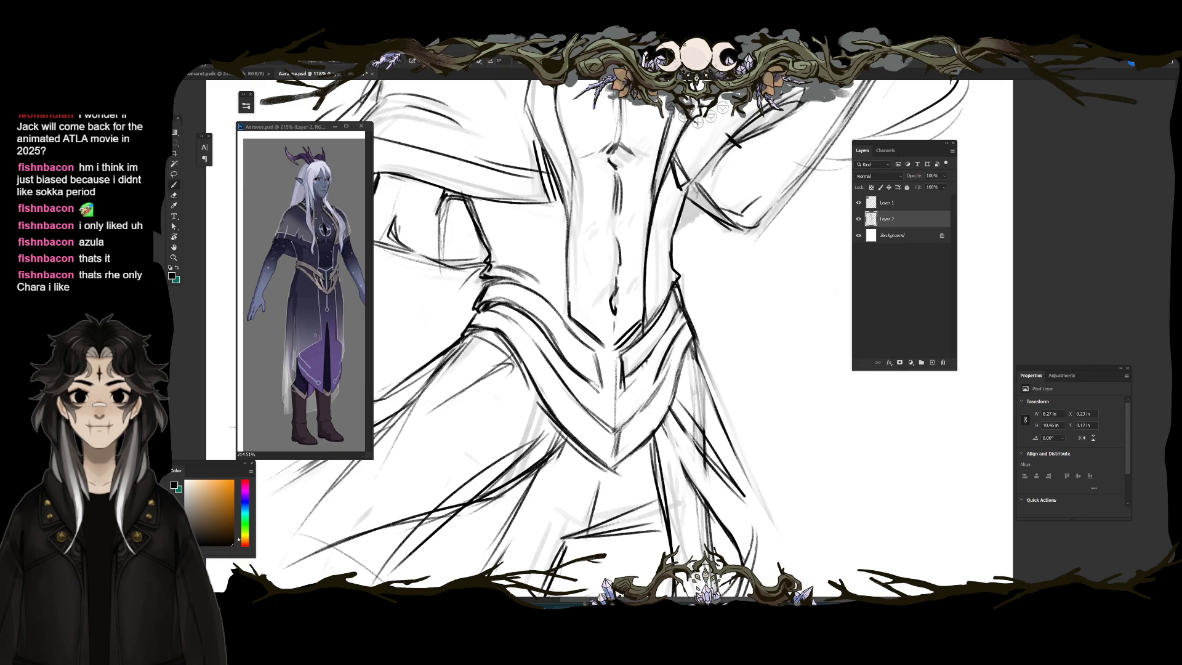
pyautogui.press('e')
pyautogui.moveTo(489, 266); pyautogui.dragTo(465, 283)
pyautogui.press('b')
pyautogui.moveTo(552, 257); pyautogui.dragTo(607, 383)
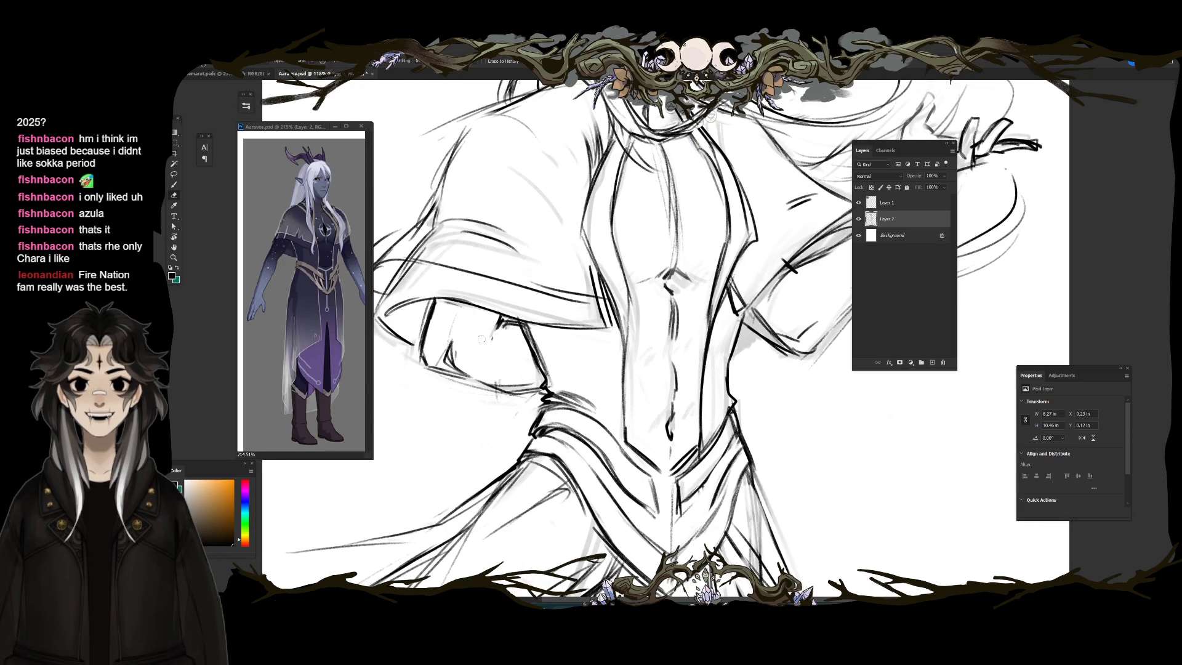
pyautogui.moveTo(637, 203)
pyautogui.mouseDown()
pyautogui.moveTo(609, 372)
pyautogui.moveTo(593, 362)
pyautogui.mouseUp()
pyautogui.press('e')
pyautogui.press('b')
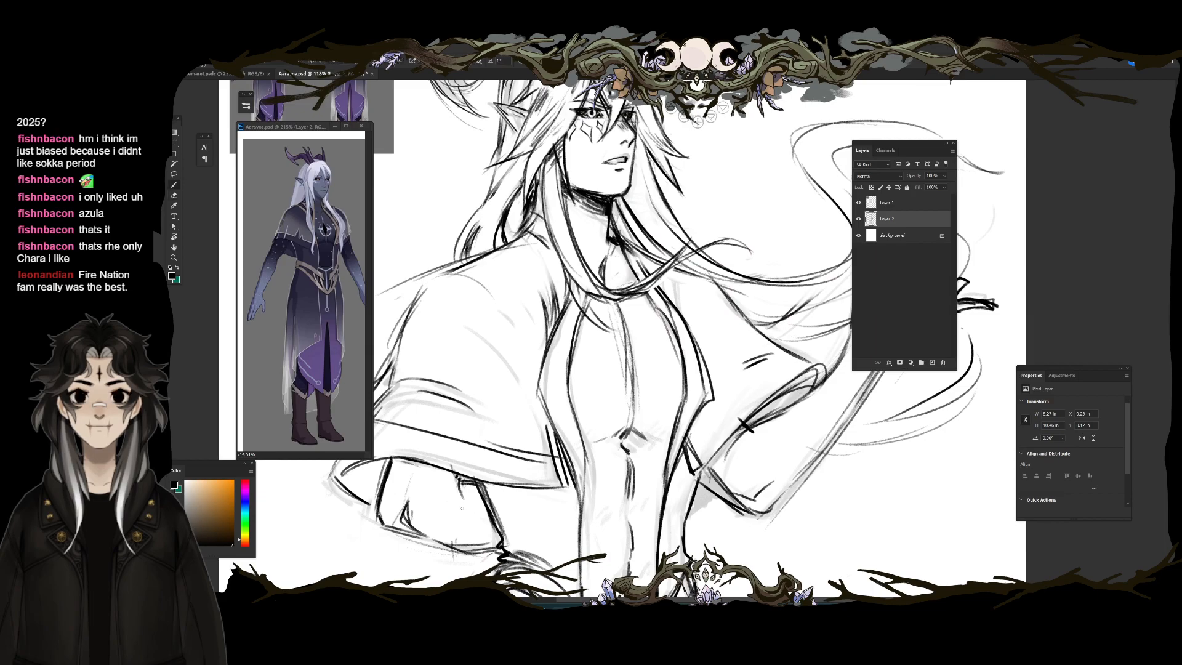
# Step: Erase the bent arm's old forearm outline and redraw its outer and inner edges down to the hip
pyautogui.press('e')
pyautogui.moveTo(443, 550)
pyautogui.mouseDown()
pyautogui.moveTo(416, 528)
pyautogui.moveTo(482, 548)
pyautogui.moveTo(580, 442)
pyautogui.mouseUp()
pyautogui.press('b')
pyautogui.moveTo(513, 373)
pyautogui.mouseDown()
pyautogui.moveTo(503, 415)
pyautogui.moveTo(545, 451)
pyautogui.mouseUp()
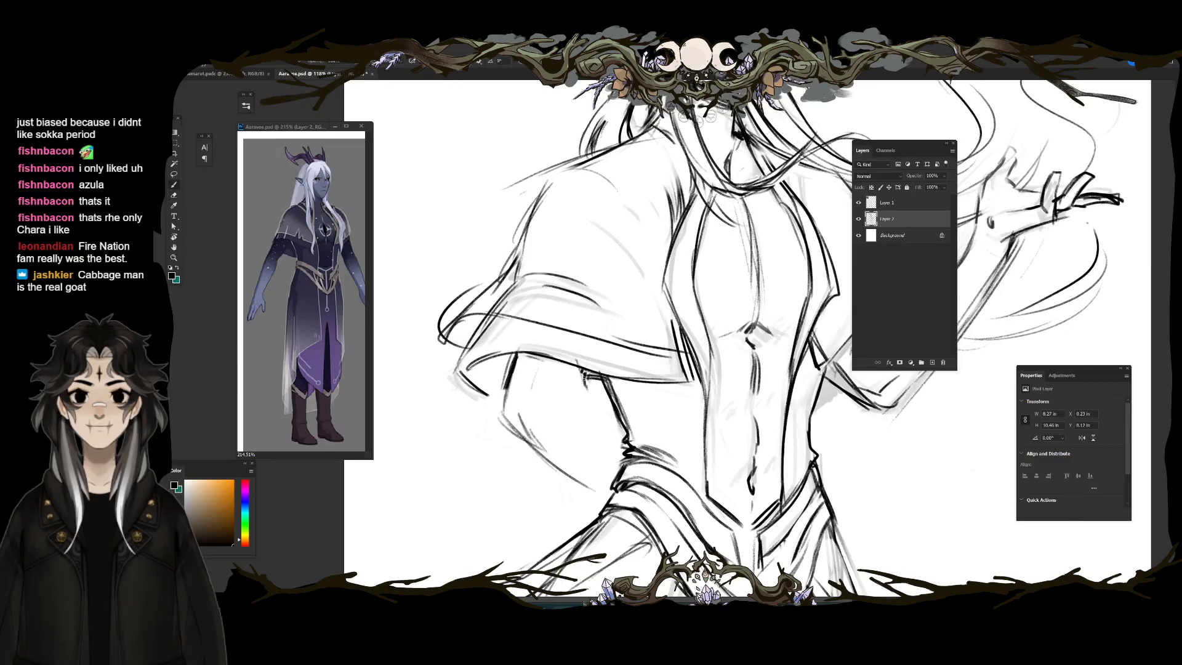
pyautogui.moveTo(582, 401)
pyautogui.mouseDown()
pyautogui.moveTo(614, 446)
pyautogui.moveTo(634, 445)
pyautogui.moveTo(528, 488)
pyautogui.mouseUp()
pyautogui.moveTo(605, 453)
pyautogui.mouseDown()
pyautogui.moveTo(525, 493)
pyautogui.moveTo(617, 497)
pyautogui.mouseUp()
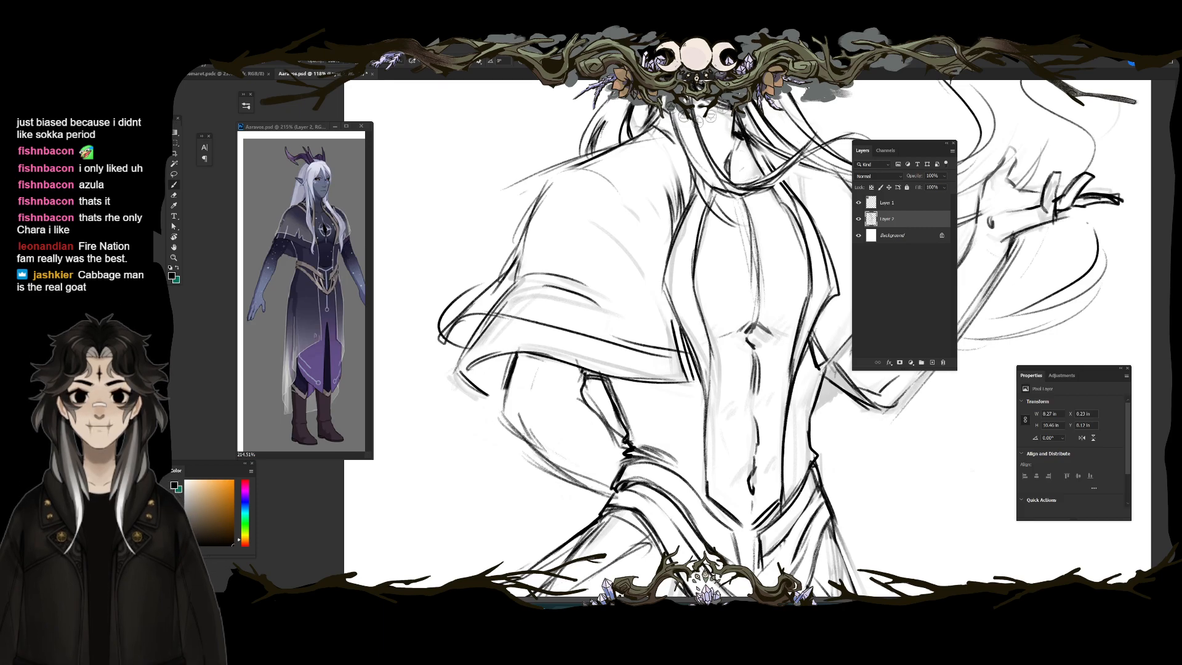
# Step: Lighten the cape's near shoulder line, redraw it darker and add fold lines running down from the collar
pyautogui.moveTo(585, 259)
pyautogui.mouseDown()
pyautogui.moveTo(557, 340)
pyautogui.moveTo(578, 432)
pyautogui.mouseUp()
pyautogui.press('e')
pyautogui.moveTo(534, 363)
pyautogui.mouseDown()
pyautogui.moveTo(512, 425)
pyautogui.moveTo(542, 360)
pyautogui.mouseUp()
pyautogui.press('b')
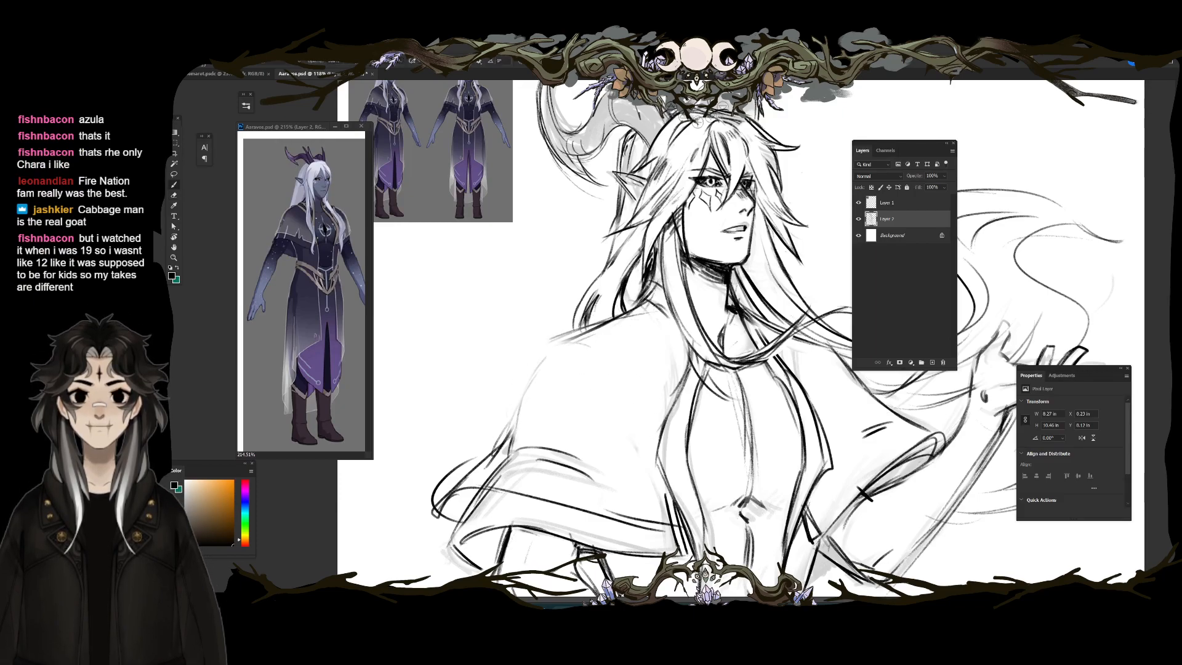
pyautogui.moveTo(579, 333)
pyautogui.mouseDown()
pyautogui.moveTo(657, 414)
pyautogui.moveTo(618, 355)
pyautogui.moveTo(547, 351)
pyautogui.mouseUp()
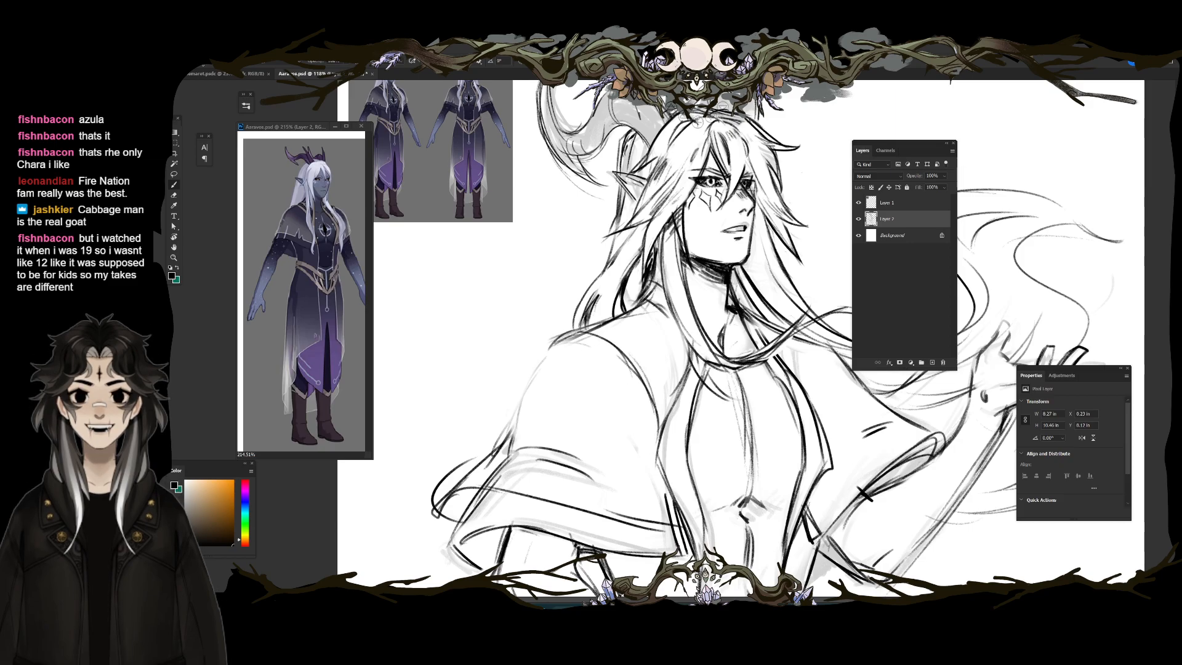
pyautogui.moveTo(603, 317); pyautogui.dragTo(552, 343)
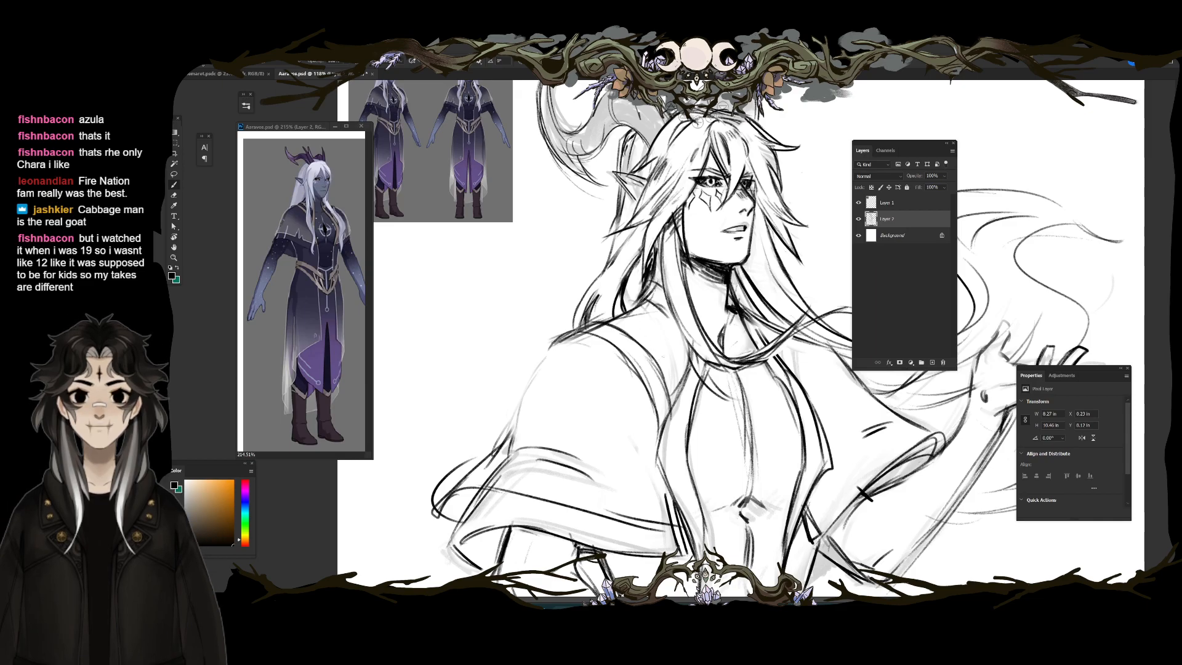
pyautogui.moveTo(641, 310); pyautogui.dragTo(689, 369)
pyautogui.moveTo(660, 319)
pyautogui.mouseDown()
pyautogui.moveTo(687, 359)
pyautogui.moveTo(674, 388)
pyautogui.mouseUp()
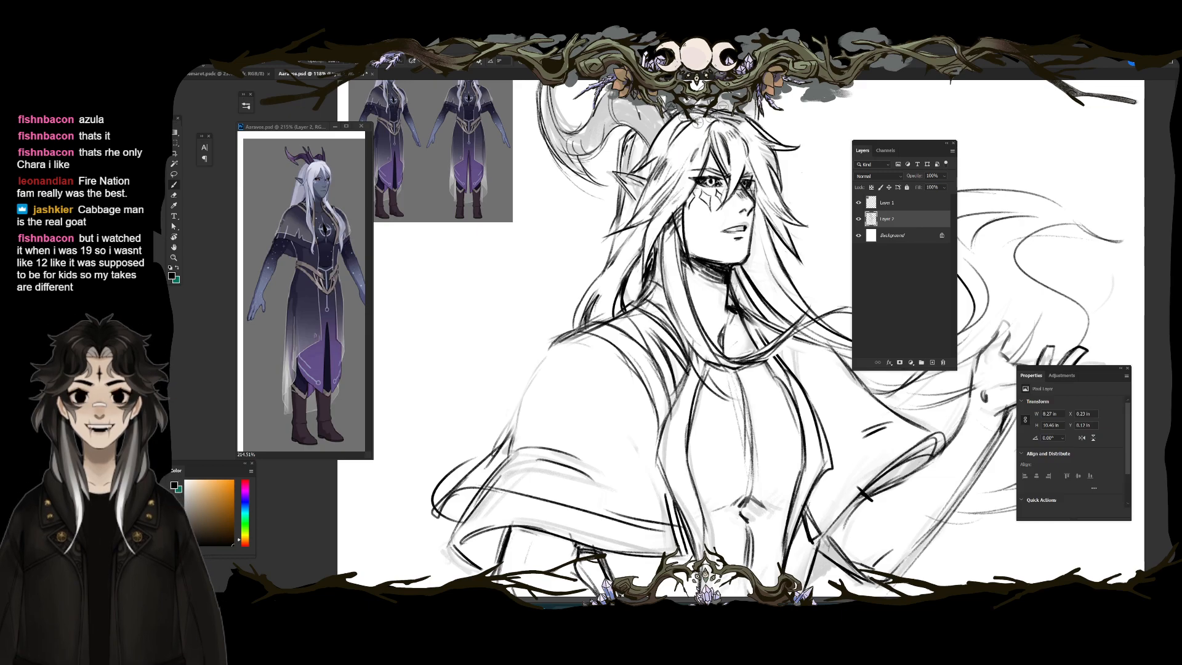
# Step: Erase the rough cape folds between the near shoulder and chest and redraw them as cleaner strokes
pyautogui.press('e')
pyautogui.moveTo(627, 358)
pyautogui.mouseDown()
pyautogui.moveTo(623, 380)
pyautogui.moveTo(641, 397)
pyautogui.mouseUp()
pyautogui.press('b')
pyautogui.moveTo(628, 350); pyautogui.dragTo(662, 429)
pyautogui.press('e')
pyautogui.moveTo(654, 359)
pyautogui.mouseDown()
pyautogui.moveTo(665, 403)
pyautogui.moveTo(670, 382)
pyautogui.mouseUp()
pyautogui.press('b')
pyautogui.moveTo(654, 340); pyautogui.dragTo(671, 397)
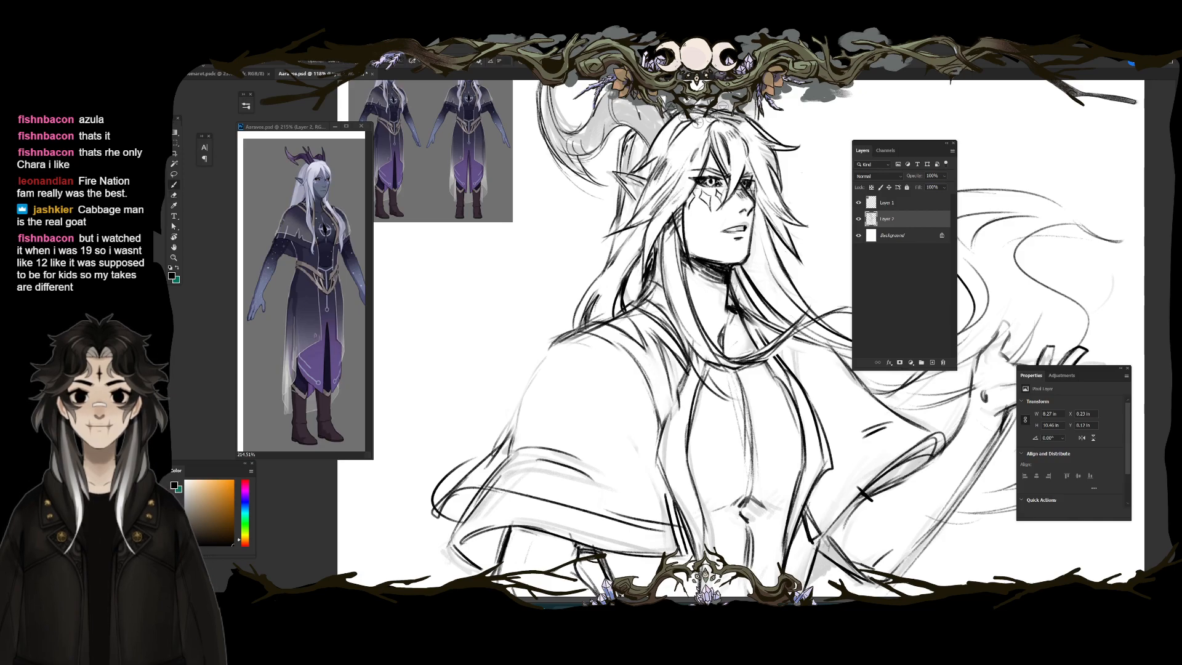
# Step: Clear the lines where the long front hair strands cross the chest and redraw the hanging strand's tip
pyautogui.press('e')
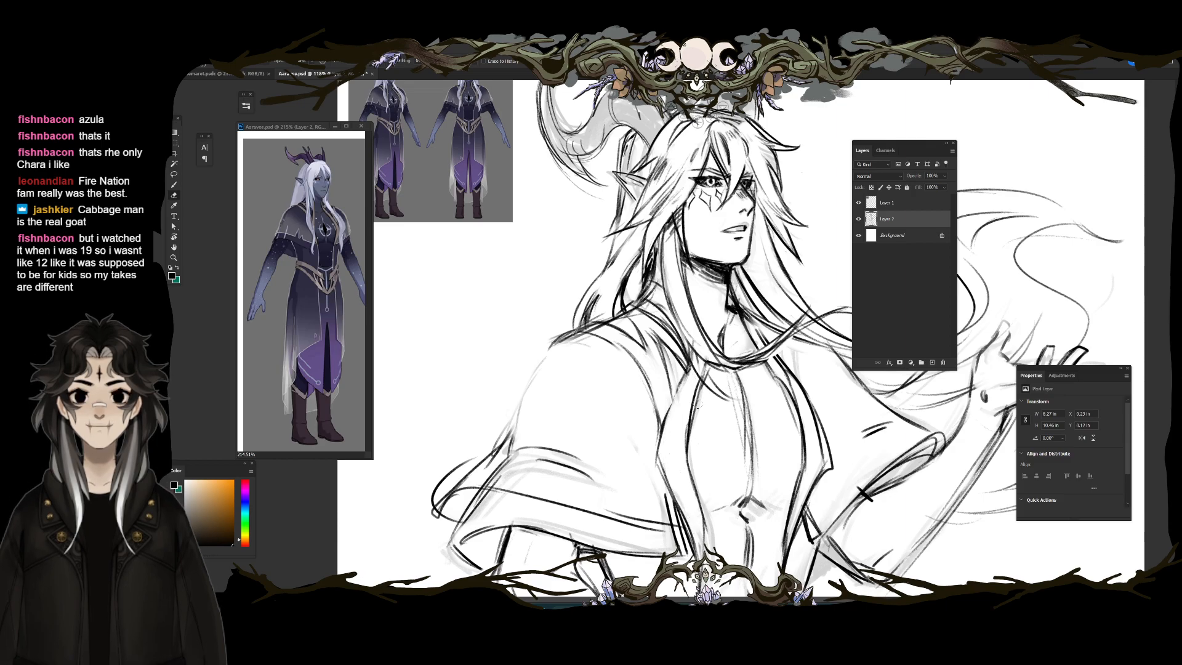
pyautogui.press('b')
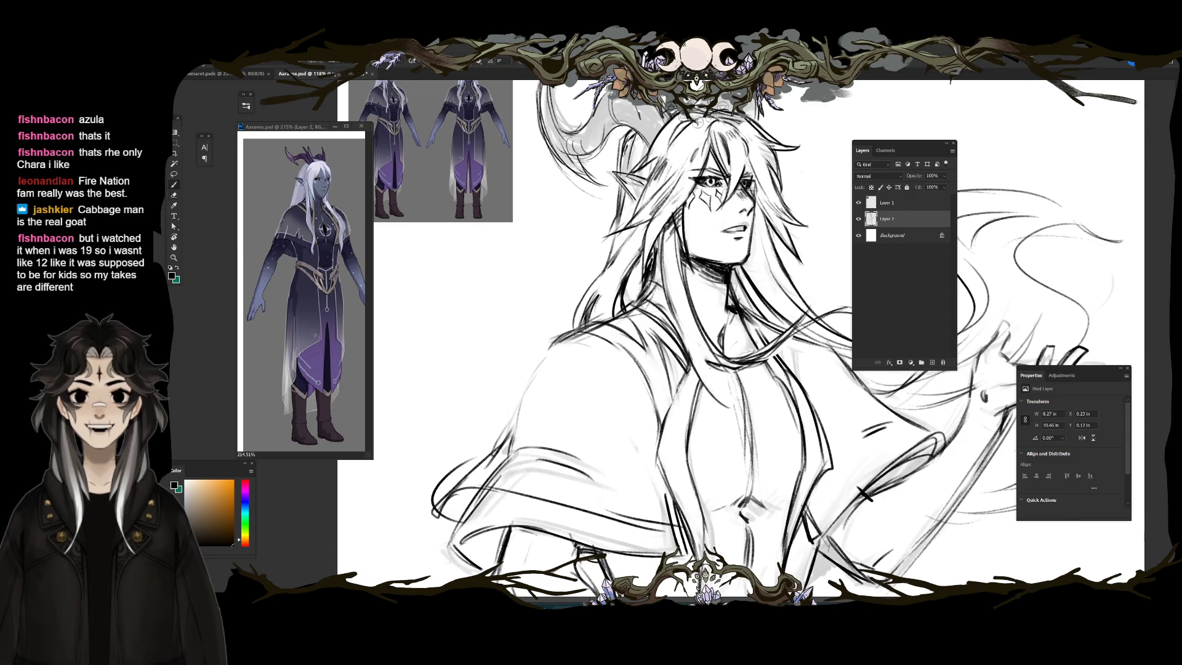
pyautogui.press('e')
pyautogui.press('b')
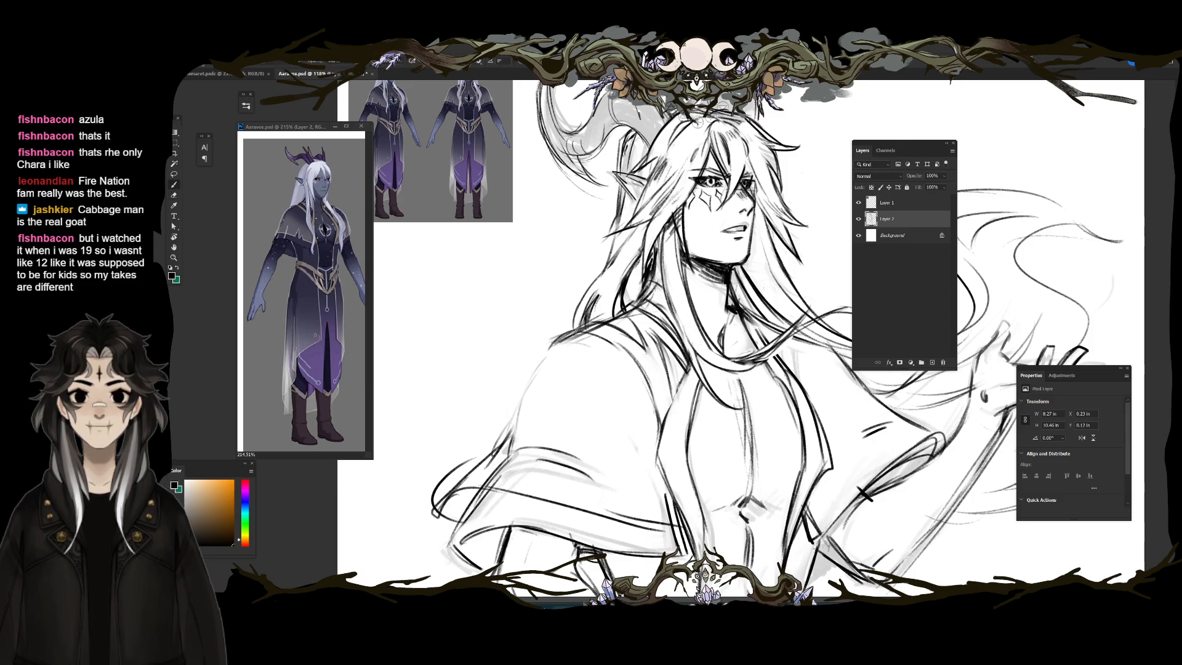
pyautogui.press('e')
pyautogui.moveTo(666, 230); pyautogui.dragTo(669, 319)
pyautogui.press('b')
# Step: Touch up the hair strands flowing over the far shoulder and save the document
pyautogui.moveTo(753, 377)
pyautogui.mouseDown()
pyautogui.moveTo(599, 372)
pyautogui.moveTo(664, 316)
pyautogui.mouseUp()
pyautogui.press('e')
pyautogui.press('b')
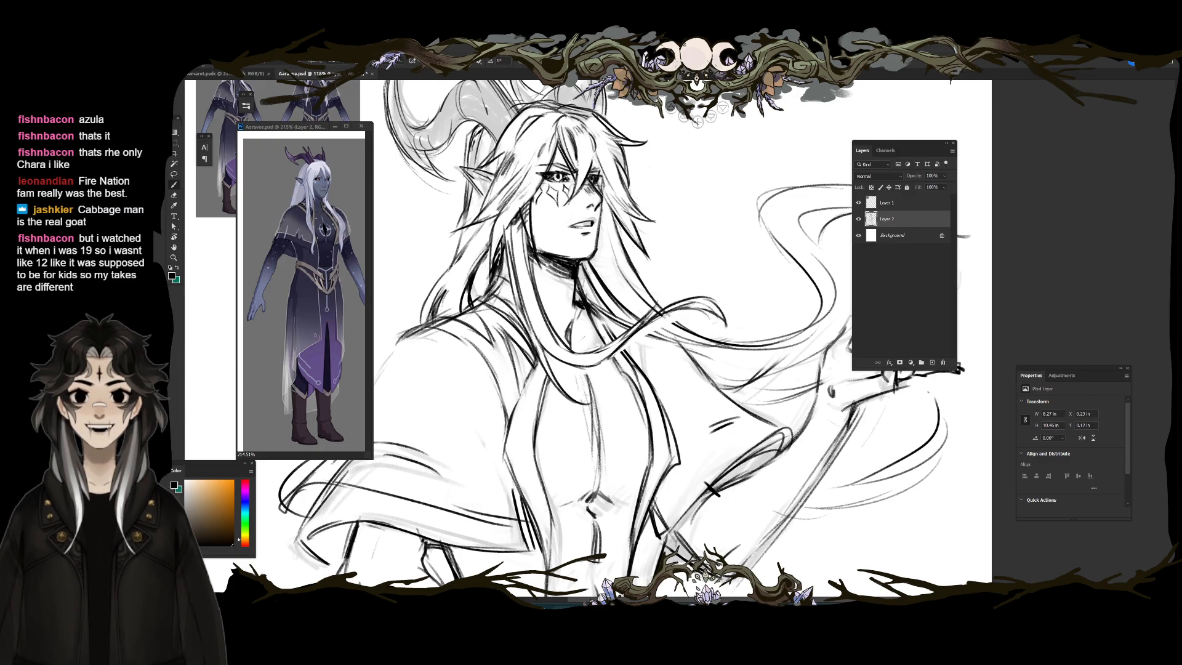
pyautogui.moveTo(720, 351); pyautogui.dragTo(662, 332)
pyautogui.moveTo(681, 265); pyautogui.dragTo(747, 346)
pyautogui.hotkey('ctrl', 's')
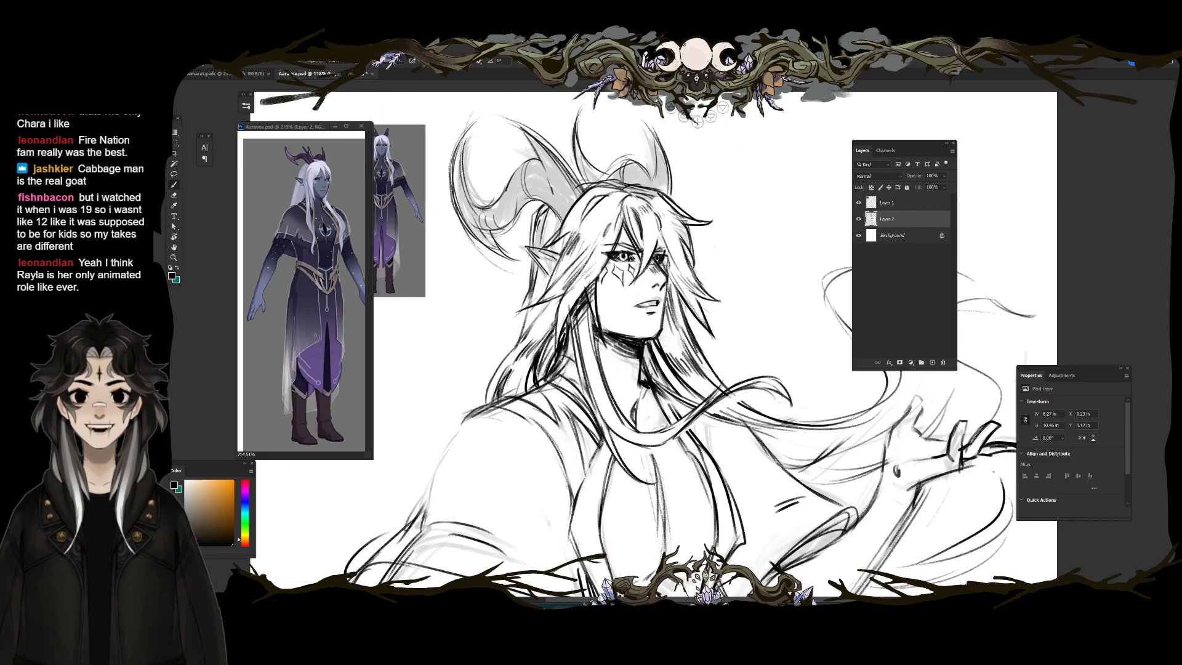
# Step: Add a new layer beneath the linework layer and sample the dark blue skin colour from the reference figure
pyautogui.press('e')
pyautogui.scroll(3, 659, 345)
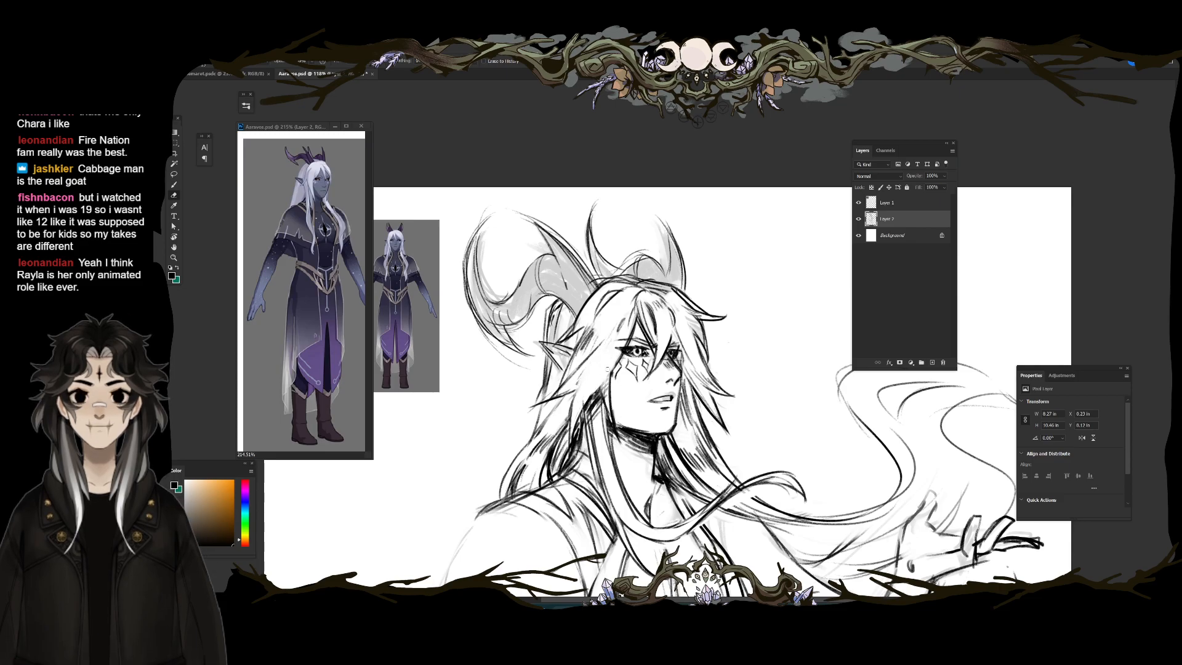
pyautogui.hotkey('ctrl', '0')
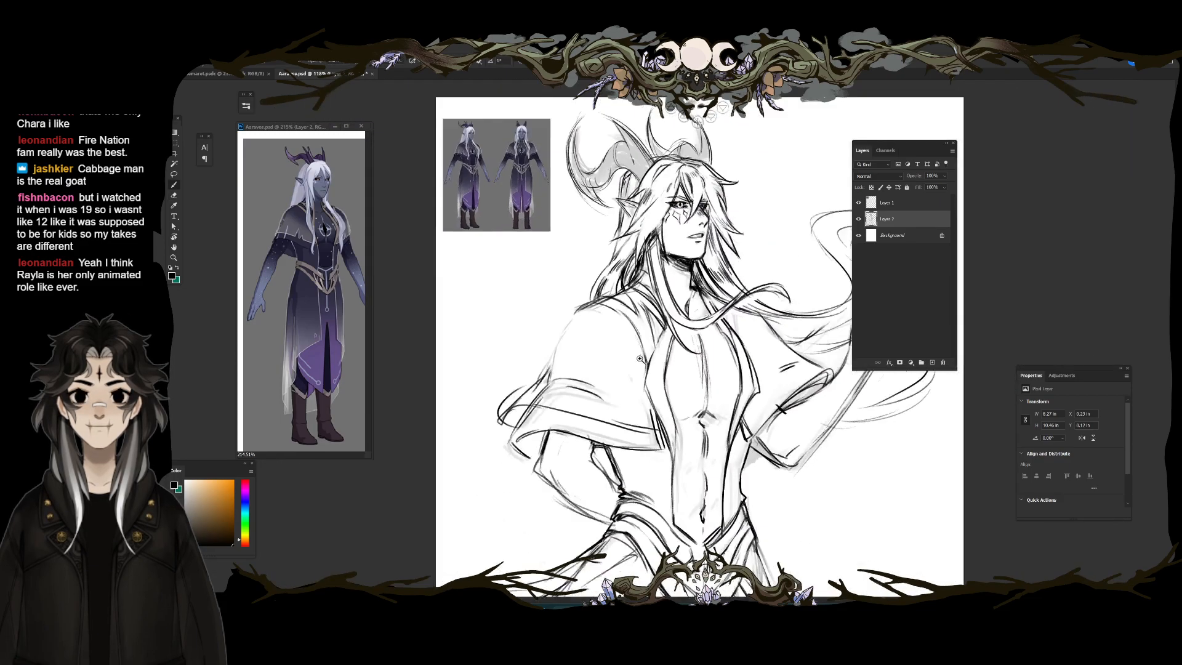
pyautogui.moveTo(737, 302); pyautogui.dragTo(747, 308)
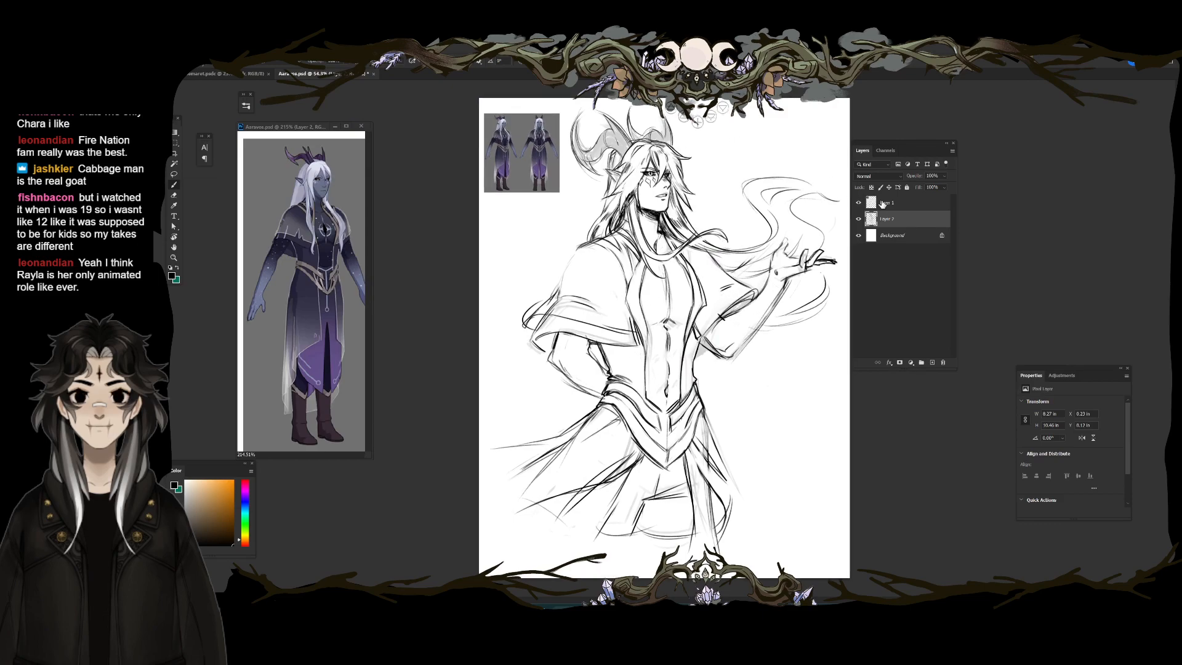
pyautogui.keyDown('ctrl'); pyautogui.click(932, 362); pyautogui.keyUp('ctrl')
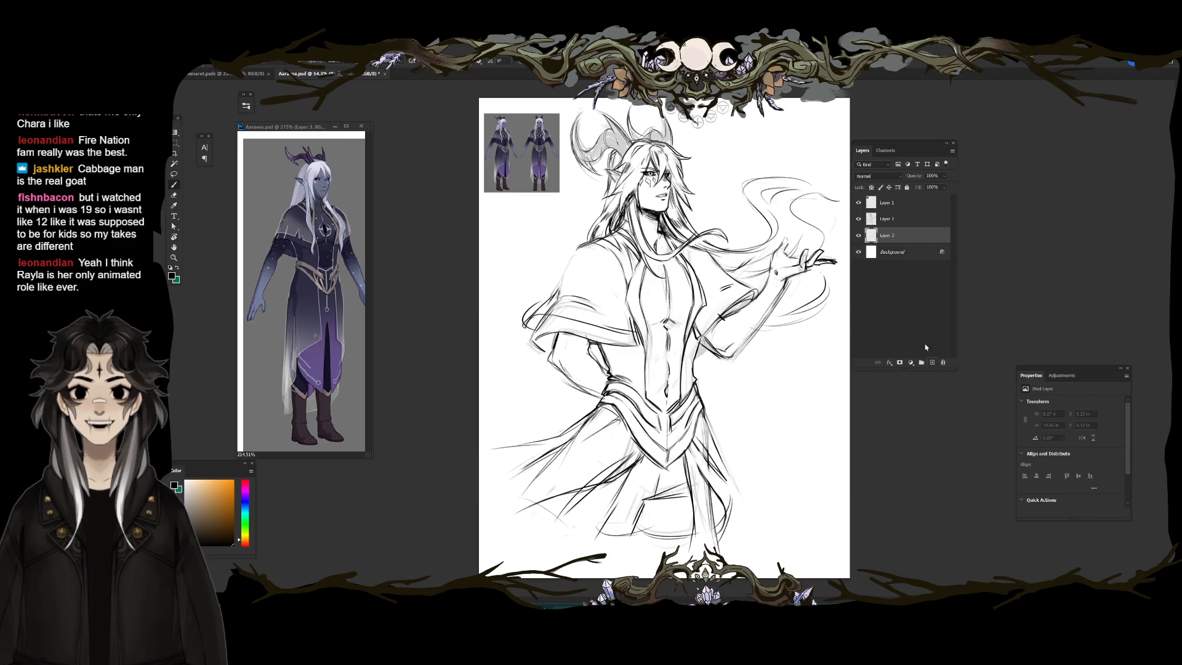
pyautogui.click(310, 216)
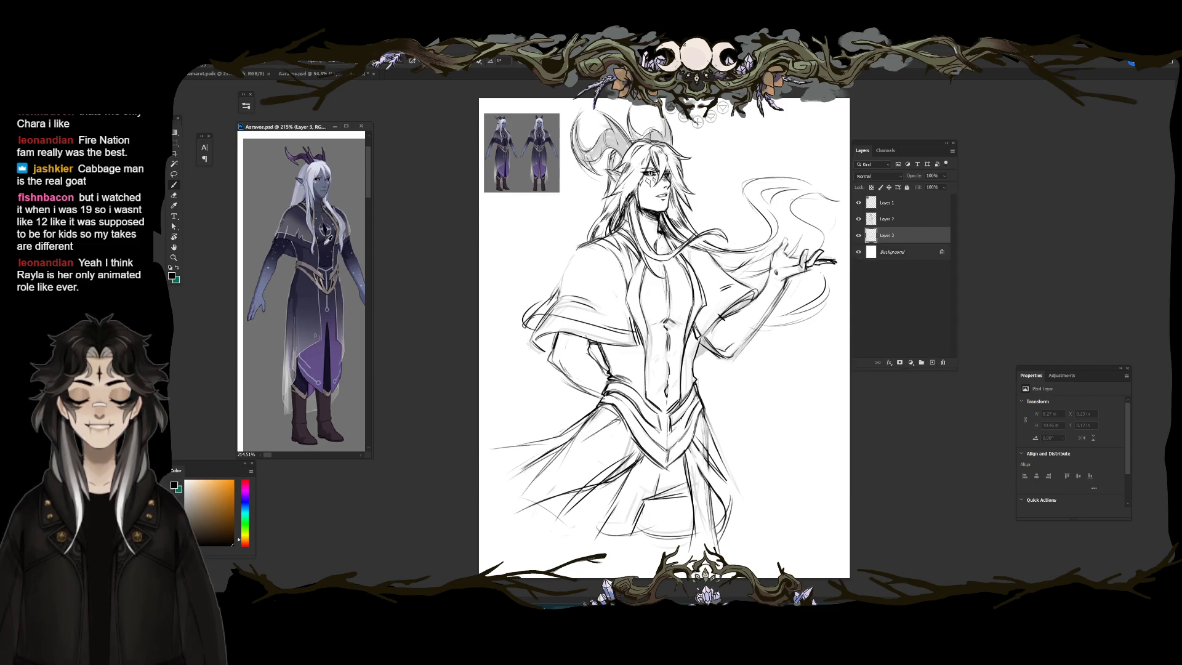
pyautogui.keyDown('alt'); pyautogui.click(330, 216); pyautogui.keyUp('alt')
# Step: Block in the face, neck and bare torso down to the belt with flat dark blue
pyautogui.scroll(3, 646, 173)
pyautogui.moveTo(638, 191)
pyautogui.mouseDown()
pyautogui.moveTo(666, 389)
pyautogui.moveTo(655, 246)
pyautogui.moveTo(669, 179)
pyautogui.moveTo(690, 237)
pyautogui.moveTo(680, 269)
pyautogui.moveTo(646, 178)
pyautogui.moveTo(641, 203)
pyautogui.mouseUp()
pyautogui.moveTo(679, 281)
pyautogui.mouseDown()
pyautogui.moveTo(637, 225)
pyautogui.moveTo(647, 384)
pyautogui.moveTo(586, 494)
pyautogui.mouseUp()
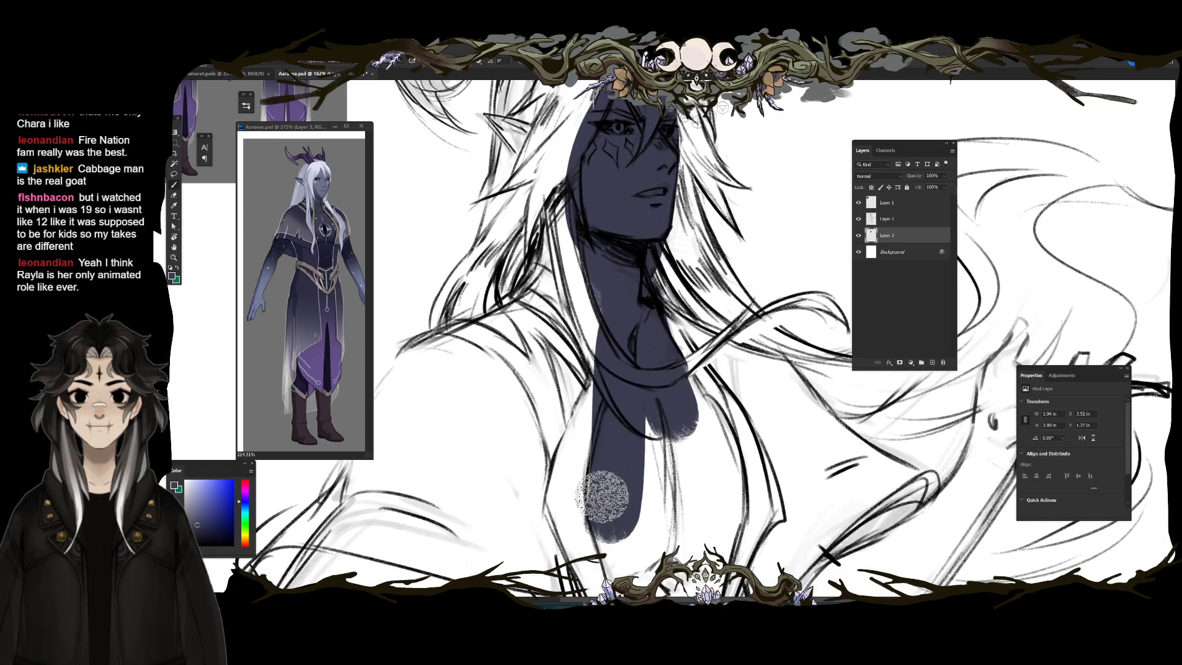
pyautogui.scroll(-5, 586, 493)
pyautogui.moveTo(674, 283)
pyautogui.mouseDown()
pyautogui.moveTo(628, 409)
pyautogui.moveTo(708, 338)
pyautogui.moveTo(707, 241)
pyautogui.mouseUp()
pyautogui.moveTo(656, 451); pyautogui.dragTo(667, 213)
pyautogui.moveTo(665, 272)
pyautogui.mouseDown()
pyautogui.moveTo(643, 410)
pyautogui.moveTo(675, 387)
pyautogui.moveTo(695, 203)
pyautogui.moveTo(659, 364)
pyautogui.mouseUp()
pyautogui.hotkey('ctrl', '0')
pyautogui.click(650, 310)
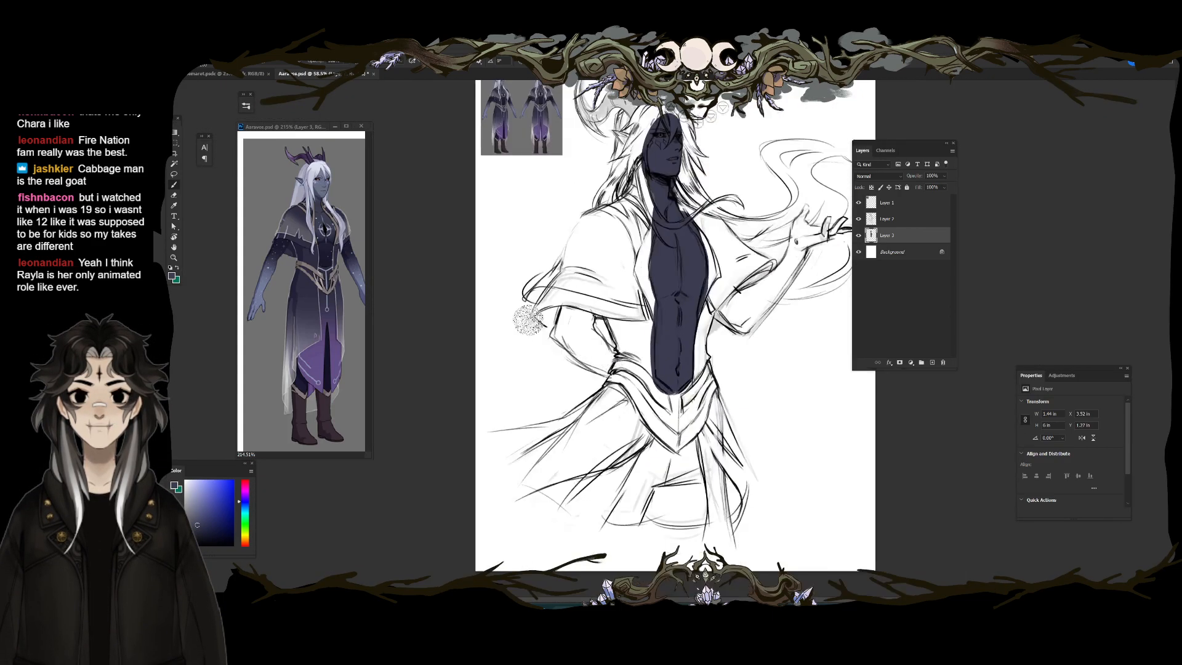
# Step: Fill both forearms and the raised hand, including its fingers, with the same flat dark blue
pyautogui.moveTo(572, 288); pyautogui.dragTo(565, 341)
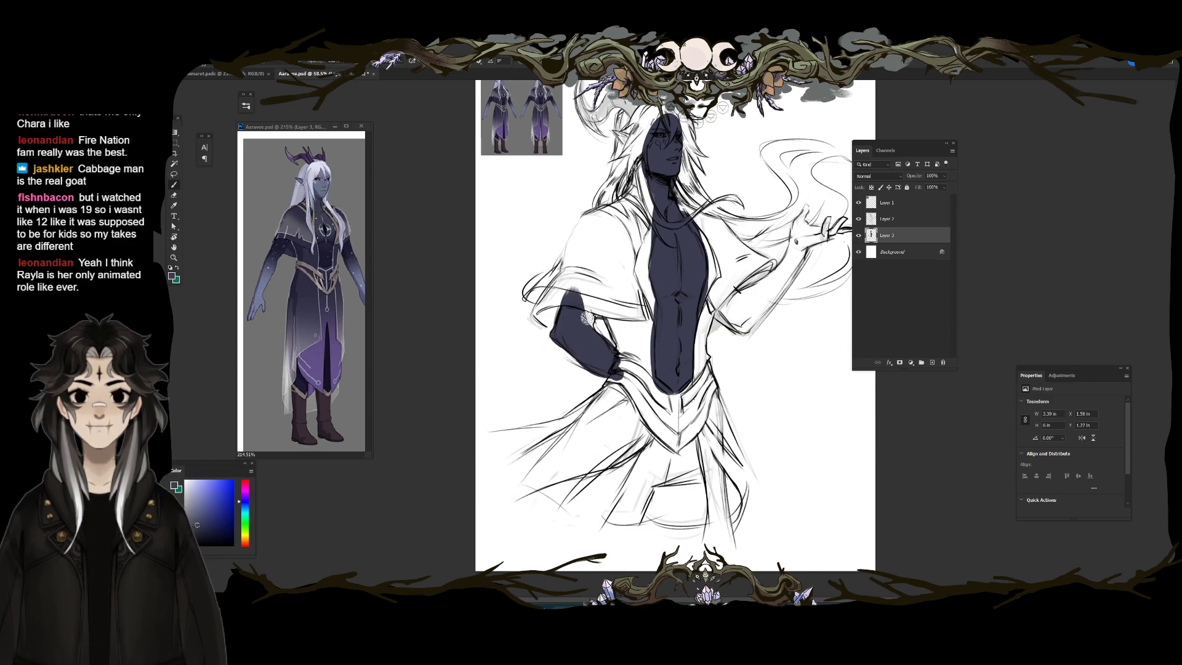
pyautogui.moveTo(721, 311)
pyautogui.mouseDown()
pyautogui.moveTo(751, 308)
pyautogui.moveTo(810, 235)
pyautogui.moveTo(760, 260)
pyautogui.moveTo(761, 290)
pyautogui.moveTo(782, 276)
pyautogui.mouseUp()
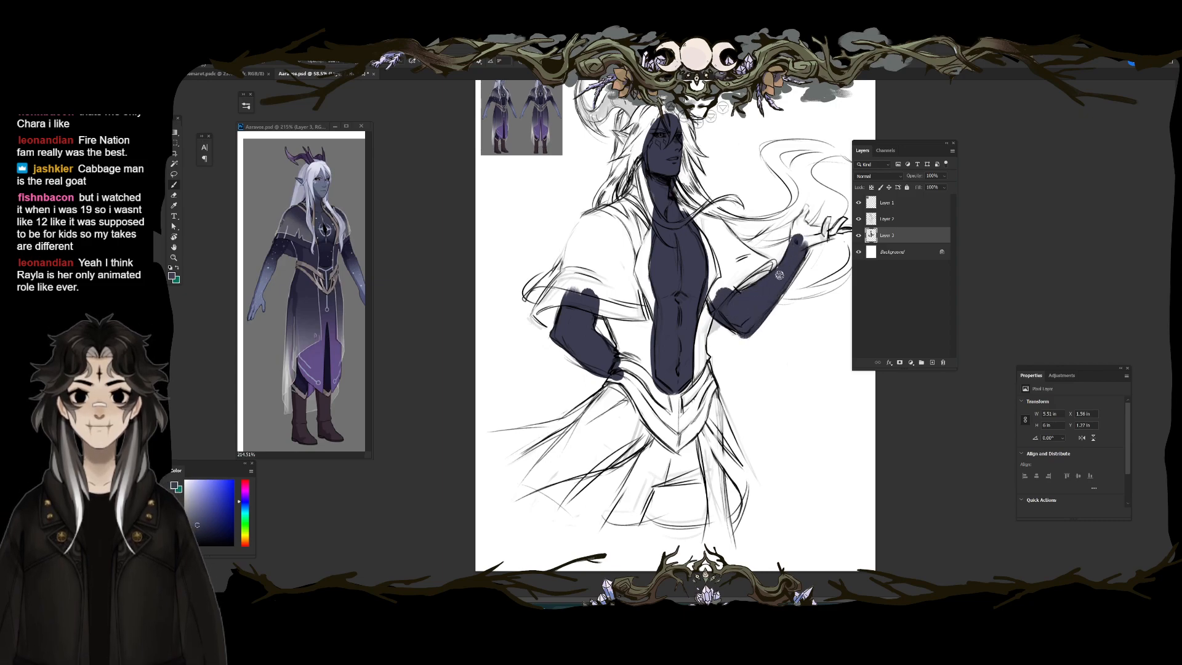
pyautogui.scroll(5, 780, 272)
pyautogui.moveTo(722, 307)
pyautogui.mouseDown()
pyautogui.moveTo(741, 315)
pyautogui.moveTo(743, 276)
pyautogui.mouseUp()
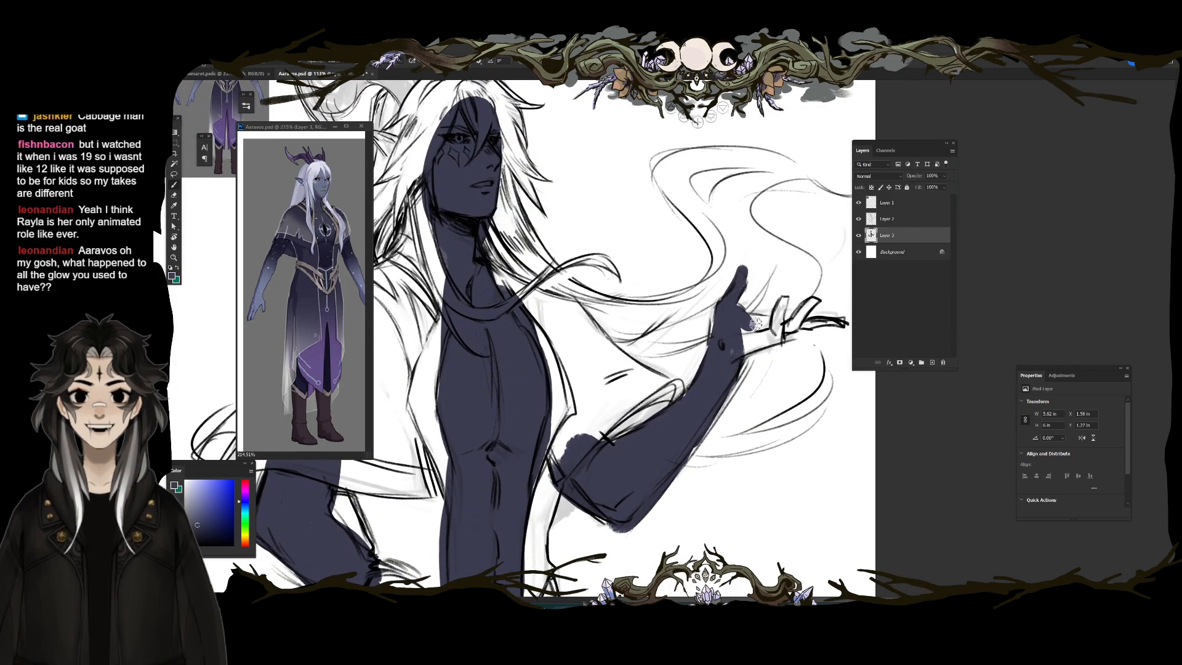
pyautogui.moveTo(771, 328)
pyautogui.mouseDown()
pyautogui.moveTo(733, 350)
pyautogui.moveTo(784, 306)
pyautogui.moveTo(678, 357)
pyautogui.mouseUp()
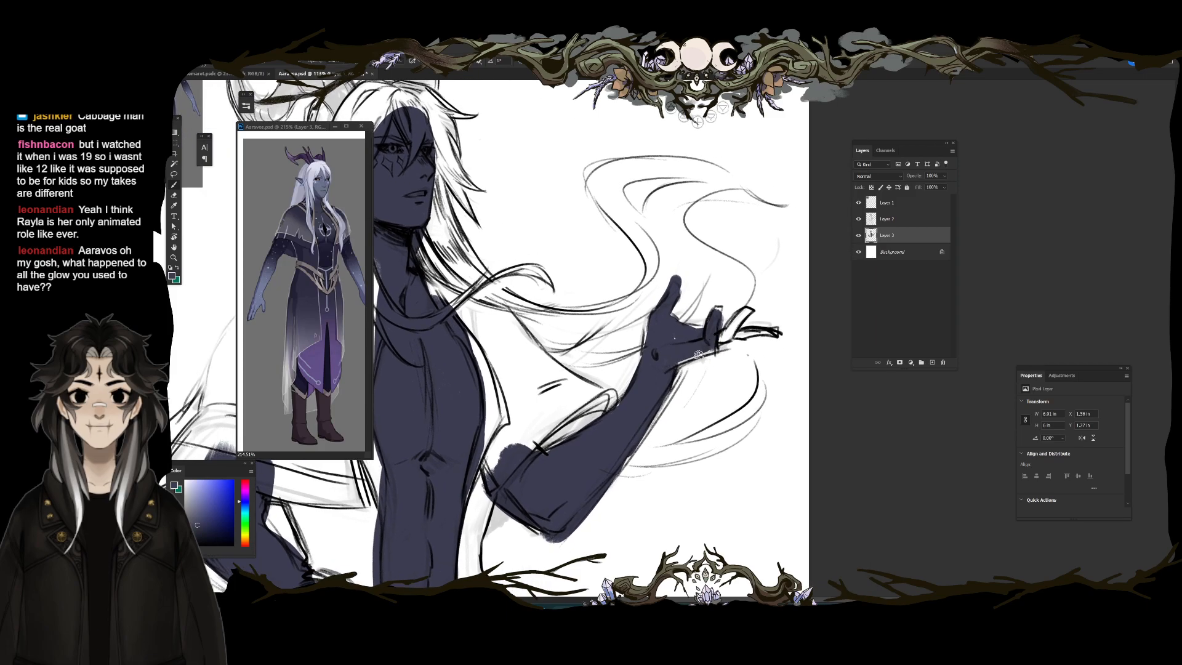
pyautogui.moveTo(726, 341)
pyautogui.mouseDown()
pyautogui.moveTo(667, 339)
pyautogui.moveTo(785, 332)
pyautogui.moveTo(734, 336)
pyautogui.mouseUp()
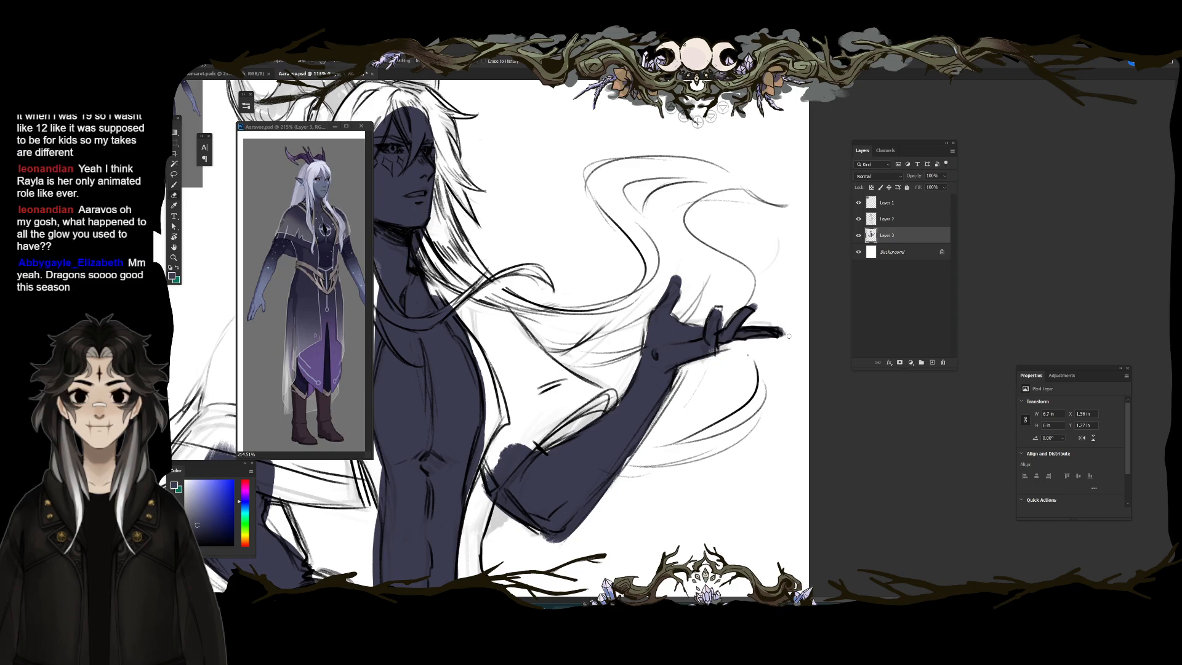
# Step: Sample pale lavender from the reference's hair and block in the crown, near-side hair and long front strand
pyautogui.moveTo(670, 285); pyautogui.dragTo(804, 345)
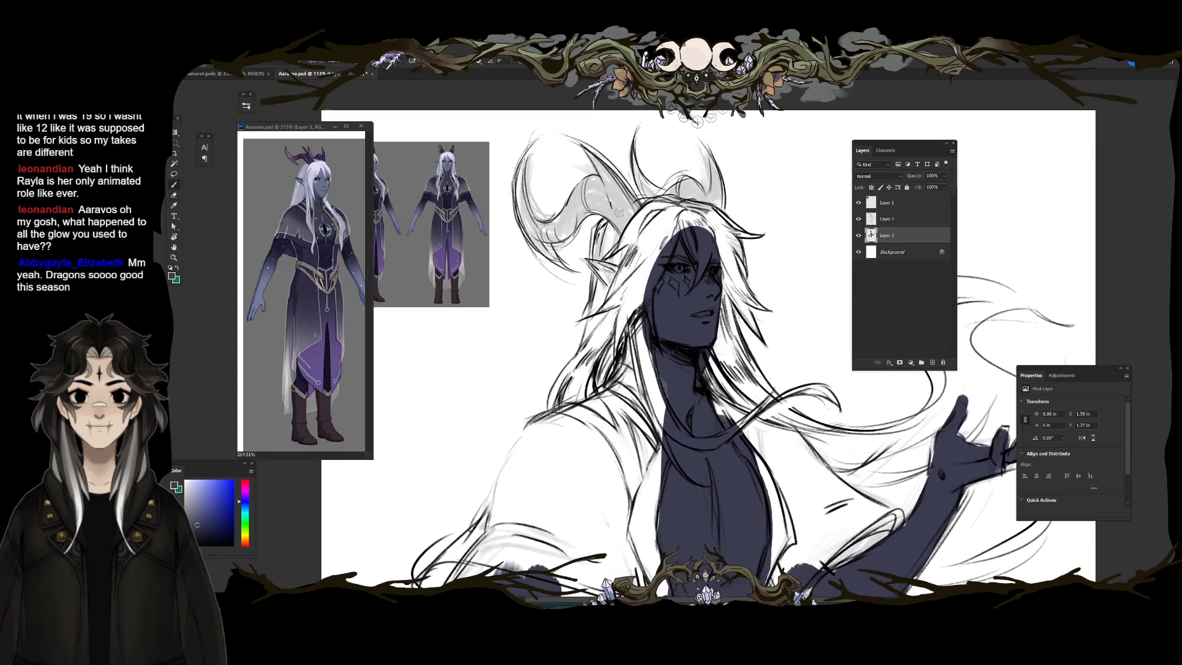
pyautogui.keyDown('alt'); pyautogui.click(311, 176); pyautogui.keyUp('alt')
pyautogui.moveTo(674, 216)
pyautogui.mouseDown()
pyautogui.moveTo(634, 296)
pyautogui.moveTo(620, 287)
pyautogui.mouseUp()
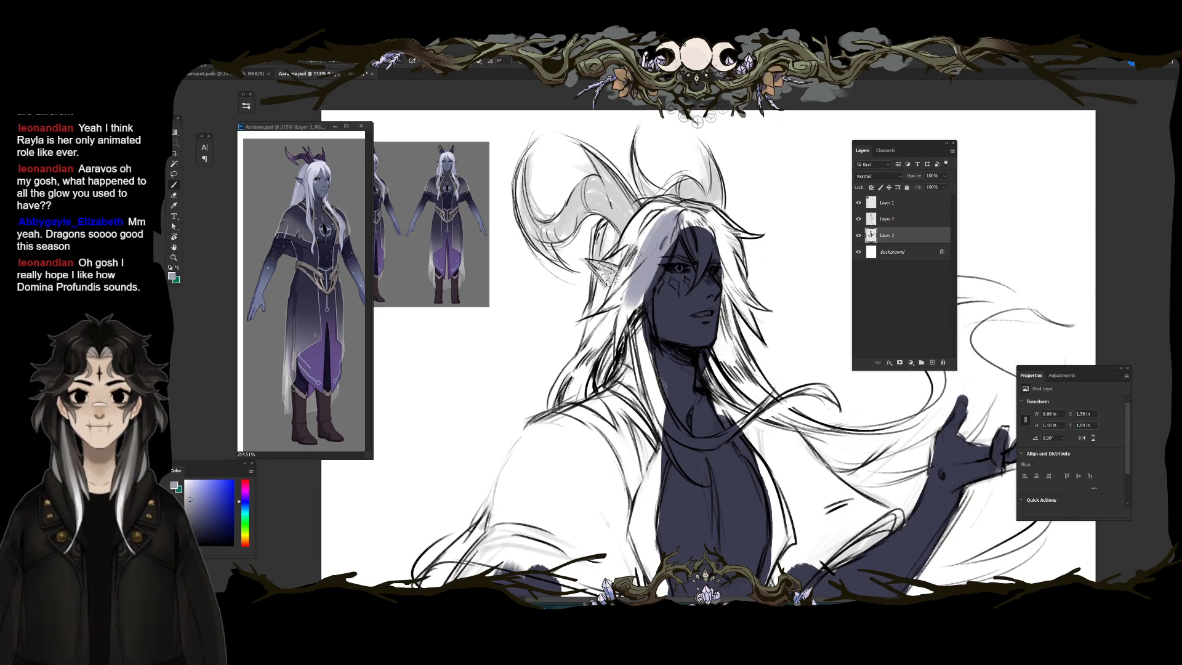
pyautogui.moveTo(653, 220)
pyautogui.mouseDown()
pyautogui.moveTo(631, 278)
pyautogui.moveTo(641, 288)
pyautogui.moveTo(604, 324)
pyautogui.mouseUp()
pyautogui.moveTo(631, 255); pyautogui.dragTo(585, 357)
pyautogui.moveTo(619, 302)
pyautogui.mouseDown()
pyautogui.moveTo(572, 397)
pyautogui.moveTo(616, 366)
pyautogui.moveTo(636, 302)
pyautogui.moveTo(646, 419)
pyautogui.mouseUp()
pyautogui.moveTo(671, 356); pyautogui.dragTo(656, 431)
pyautogui.moveTo(683, 388)
pyautogui.mouseDown()
pyautogui.moveTo(659, 450)
pyautogui.moveTo(681, 455)
pyautogui.mouseUp()
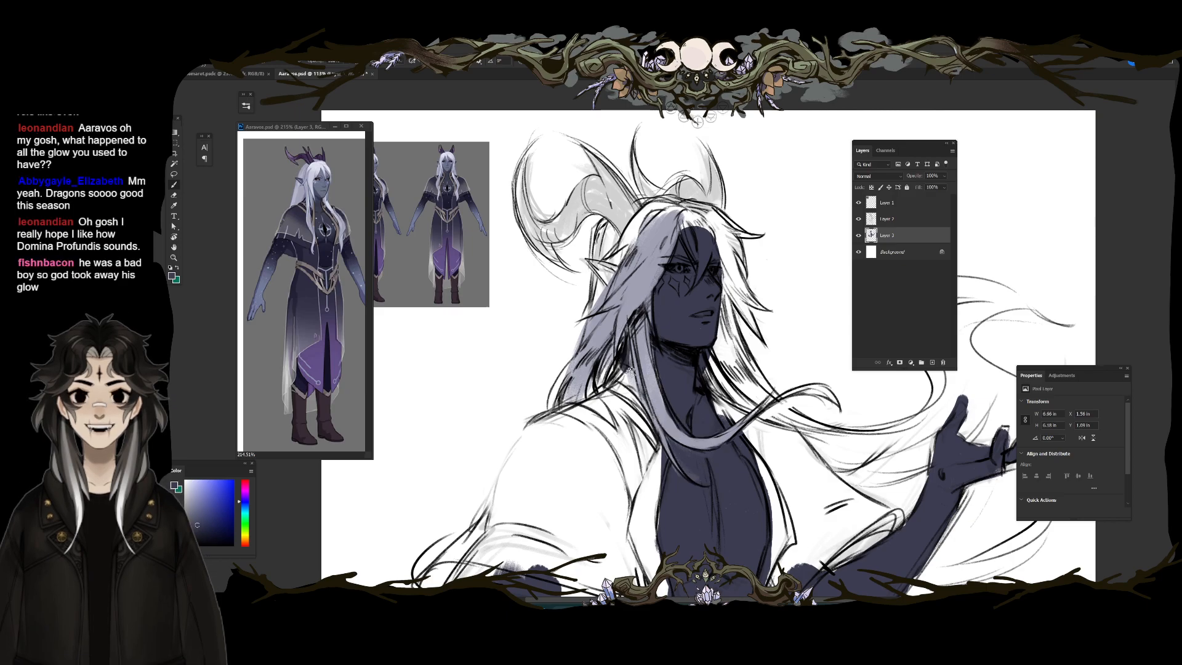
pyautogui.moveTo(636, 249)
pyautogui.mouseDown()
pyautogui.moveTo(613, 376)
pyautogui.moveTo(580, 364)
pyautogui.moveTo(606, 369)
pyautogui.moveTo(643, 342)
pyautogui.moveTo(680, 399)
pyautogui.mouseUp()
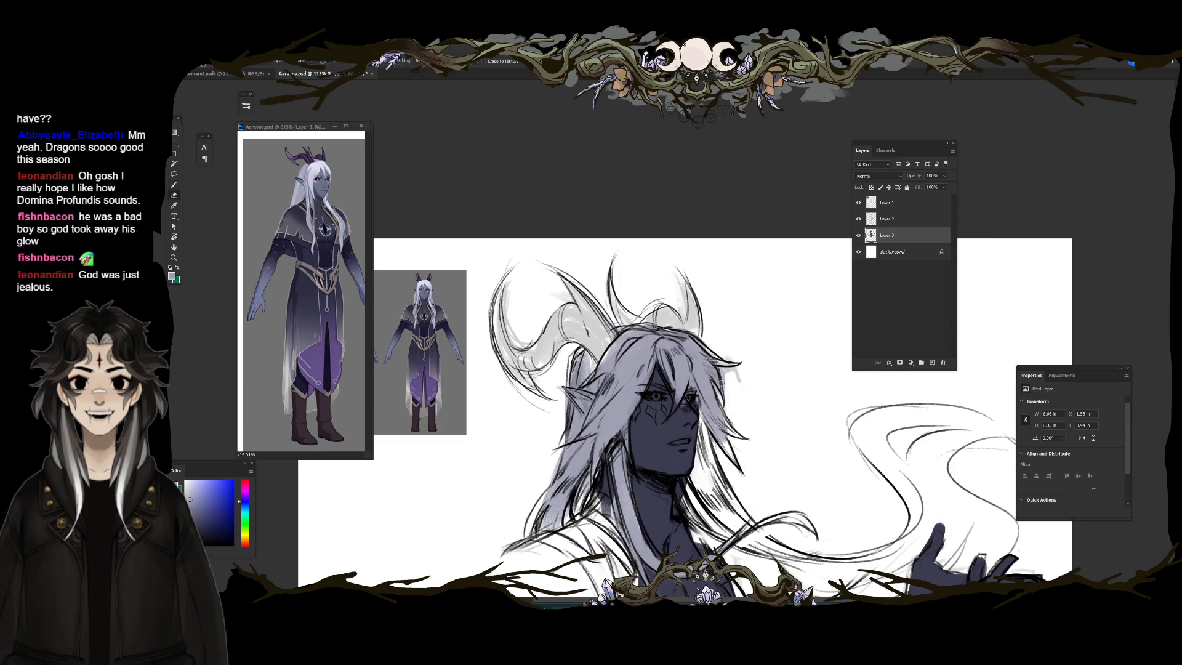
# Step: Extend the lavender fill into the hair behind the neck and the windblown strands trailing toward the raised hand
pyautogui.moveTo(747, 385); pyautogui.dragTo(757, 297)
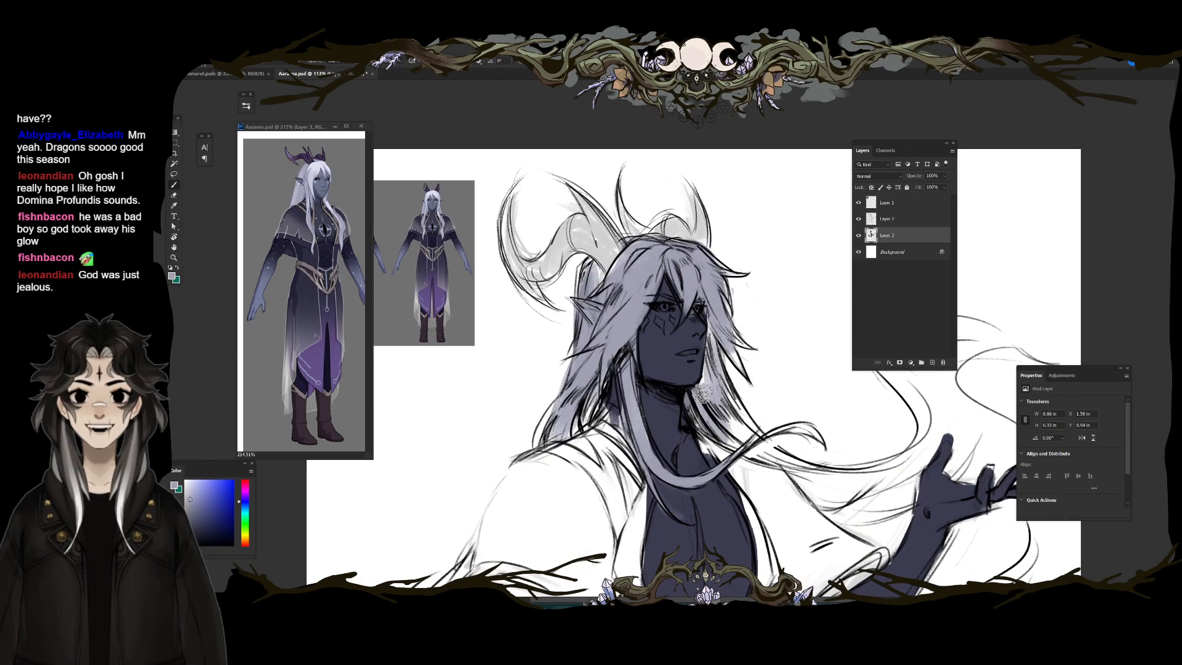
pyautogui.moveTo(752, 453)
pyautogui.mouseDown()
pyautogui.moveTo(640, 395)
pyautogui.moveTo(753, 406)
pyautogui.moveTo(702, 419)
pyautogui.moveTo(782, 385)
pyautogui.mouseUp()
pyautogui.moveTo(708, 419)
pyautogui.mouseDown()
pyautogui.moveTo(658, 470)
pyautogui.moveTo(640, 459)
pyautogui.mouseUp()
pyautogui.press(']')
pyautogui.moveTo(752, 405)
pyautogui.mouseDown()
pyautogui.moveTo(768, 378)
pyautogui.moveTo(779, 403)
pyautogui.moveTo(792, 400)
pyautogui.moveTo(765, 404)
pyautogui.moveTo(744, 382)
pyautogui.moveTo(717, 392)
pyautogui.moveTo(670, 304)
pyautogui.moveTo(740, 319)
pyautogui.moveTo(764, 313)
pyautogui.mouseUp()
pyautogui.moveTo(654, 371); pyautogui.dragTo(821, 320)
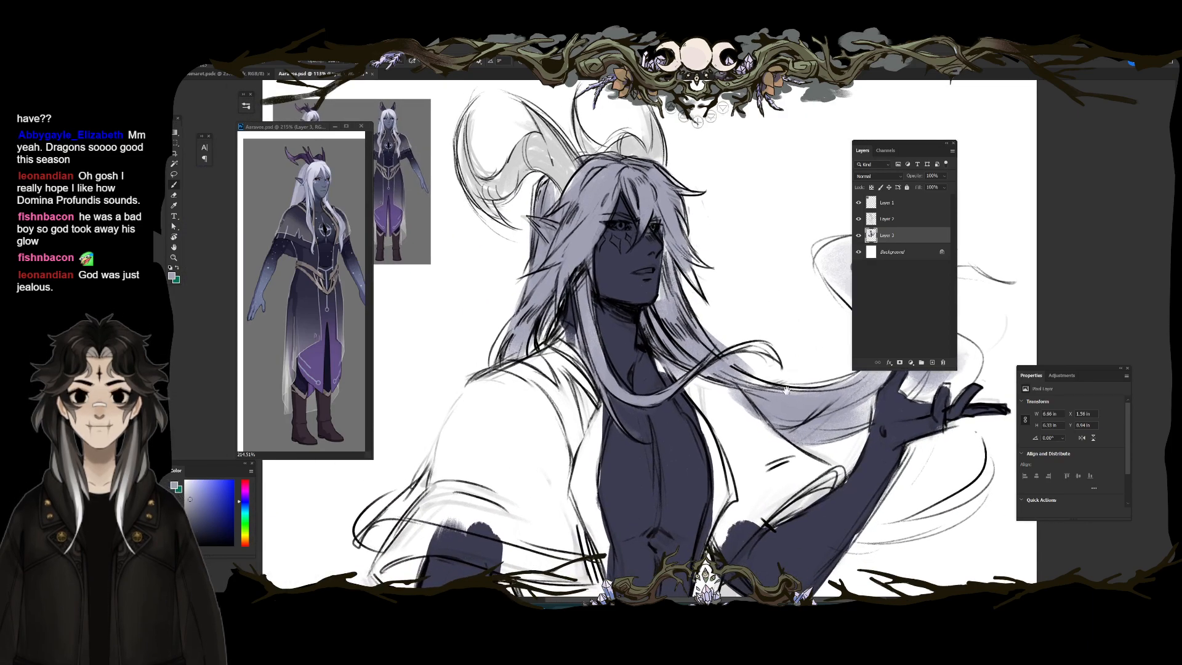
pyautogui.moveTo(786, 391); pyautogui.dragTo(727, 384)
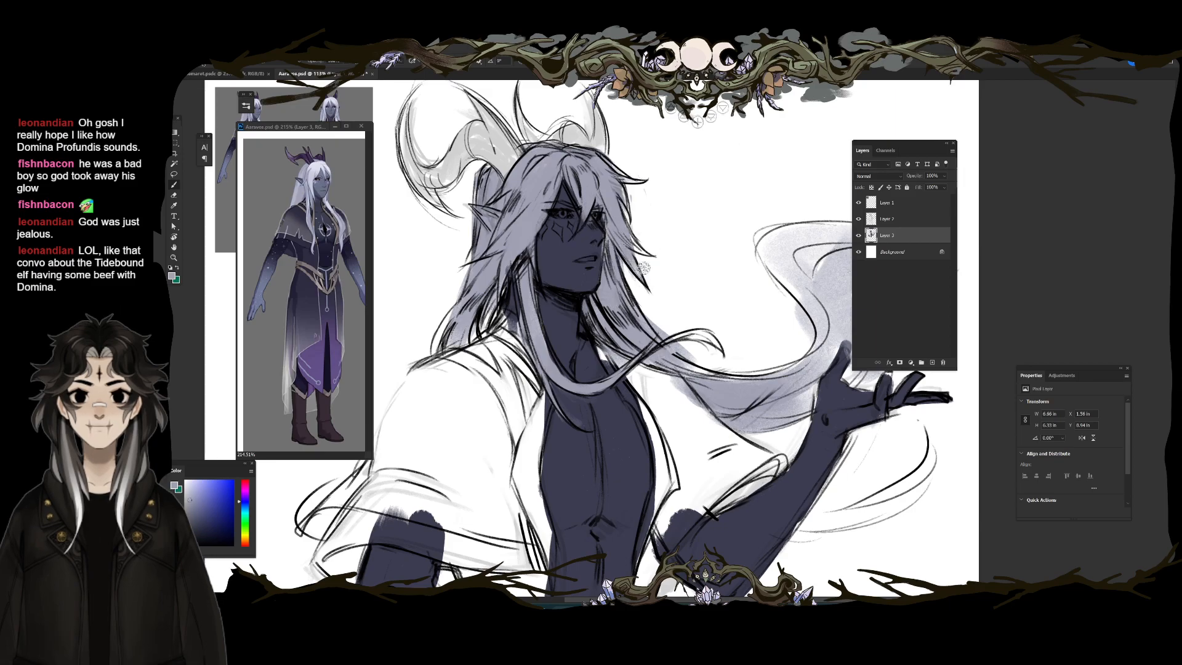
# Step: Sample dark purple from the reference's horns and block in the near-side horn's curve and tip
pyautogui.moveTo(599, 205); pyautogui.dragTo(656, 324)
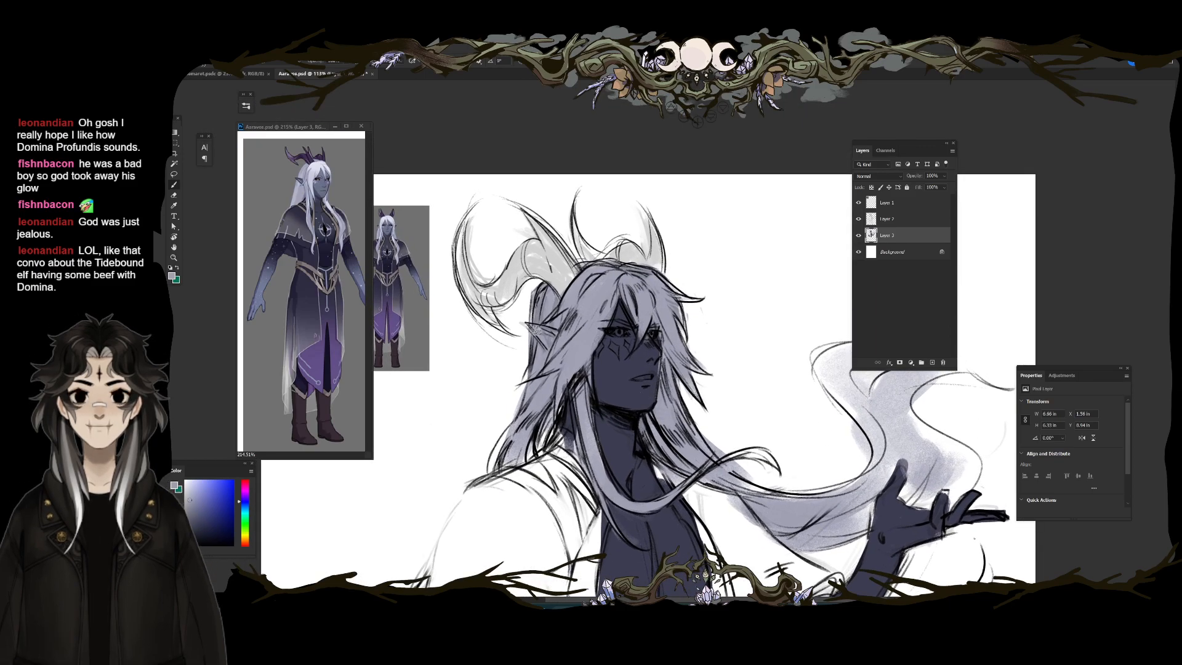
pyautogui.scroll(5, 313, 159)
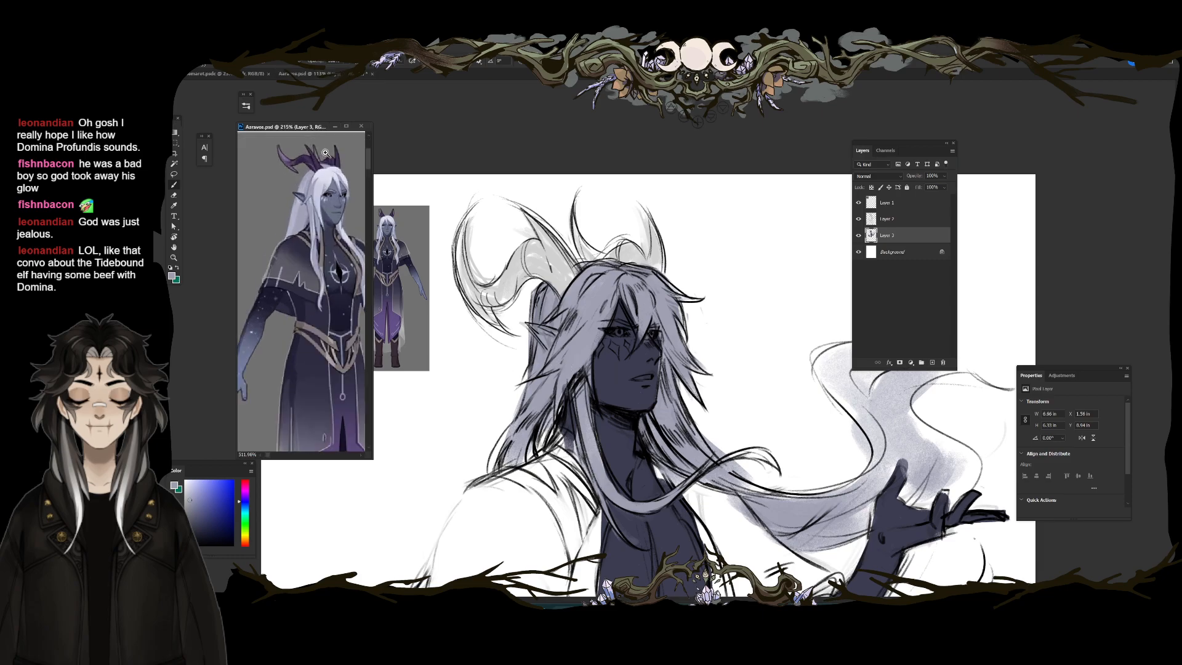
pyautogui.click(558, 289)
pyautogui.moveTo(462, 248); pyautogui.dragTo(482, 319)
pyautogui.moveTo(468, 279)
pyautogui.mouseDown()
pyautogui.moveTo(515, 302)
pyautogui.moveTo(477, 289)
pyautogui.moveTo(522, 257)
pyautogui.moveTo(487, 298)
pyautogui.moveTo(550, 254)
pyautogui.moveTo(562, 284)
pyautogui.moveTo(485, 294)
pyautogui.moveTo(531, 251)
pyautogui.mouseUp()
pyautogui.press('e')
pyautogui.moveTo(536, 247)
pyautogui.mouseDown()
pyautogui.moveTo(481, 298)
pyautogui.moveTo(503, 287)
pyautogui.mouseUp()
pyautogui.hotkey('ctrl', 'z')
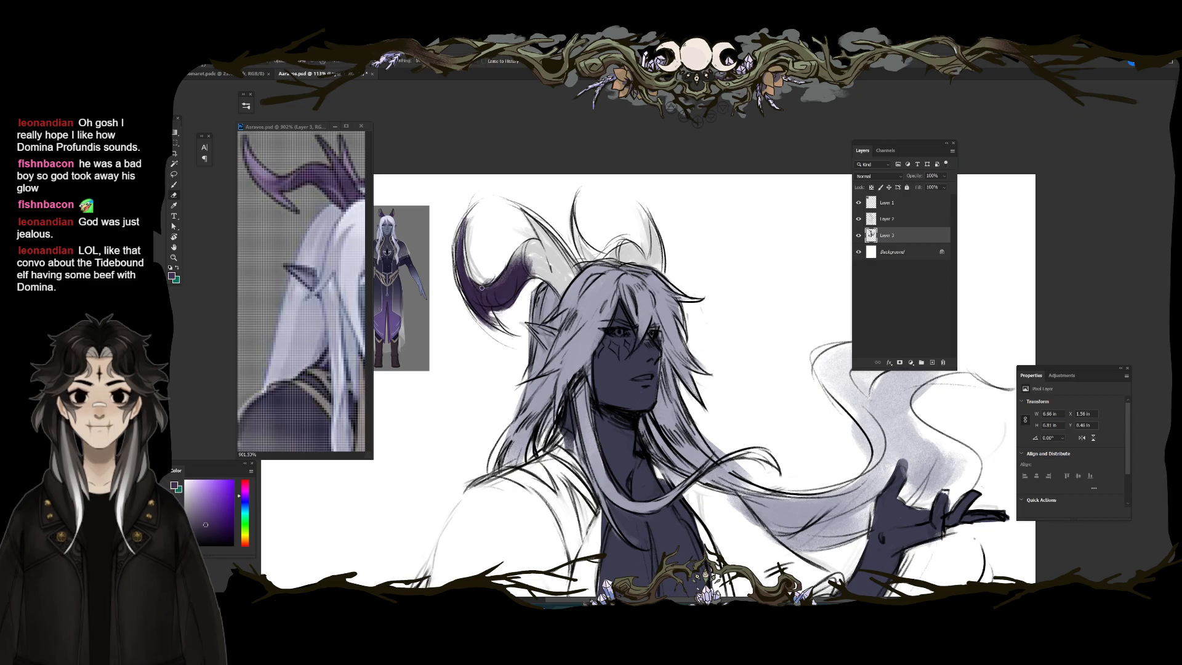
# Step: Extend the dark purple fill across both horns and erase the colour spilling past the far-side horn's outline
pyautogui.press('b')
pyautogui.moveTo(461, 255)
pyautogui.mouseDown()
pyautogui.moveTo(504, 301)
pyautogui.moveTo(474, 282)
pyautogui.moveTo(522, 237)
pyautogui.moveTo(525, 260)
pyautogui.moveTo(554, 265)
pyautogui.moveTo(562, 283)
pyautogui.moveTo(544, 238)
pyautogui.moveTo(564, 269)
pyautogui.moveTo(607, 252)
pyautogui.moveTo(643, 267)
pyautogui.moveTo(662, 231)
pyautogui.mouseUp()
pyautogui.press('e')
pyautogui.moveTo(564, 216)
pyautogui.mouseDown()
pyautogui.moveTo(581, 250)
pyautogui.moveTo(611, 242)
pyautogui.mouseUp()
pyautogui.moveTo(667, 269); pyautogui.dragTo(643, 198)
pyautogui.moveTo(794, 229); pyautogui.dragTo(704, 243)
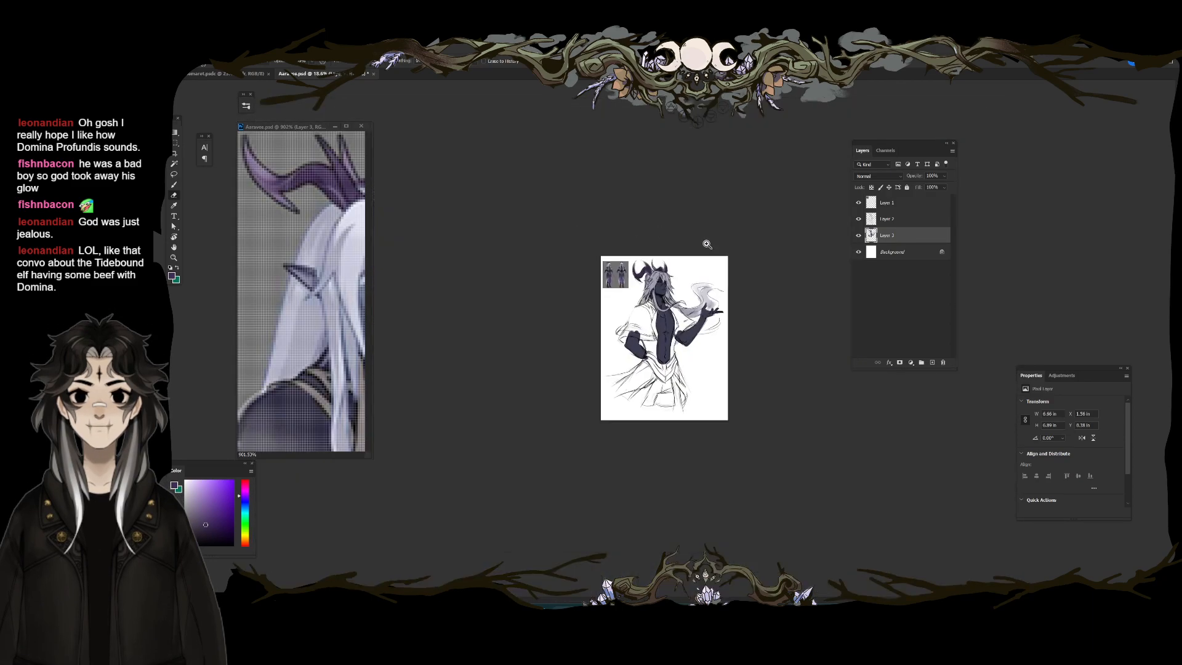
pyautogui.keyDown('ctrl'); pyautogui.click(714, 237); pyautogui.keyUp('ctrl')
pyautogui.press('b')
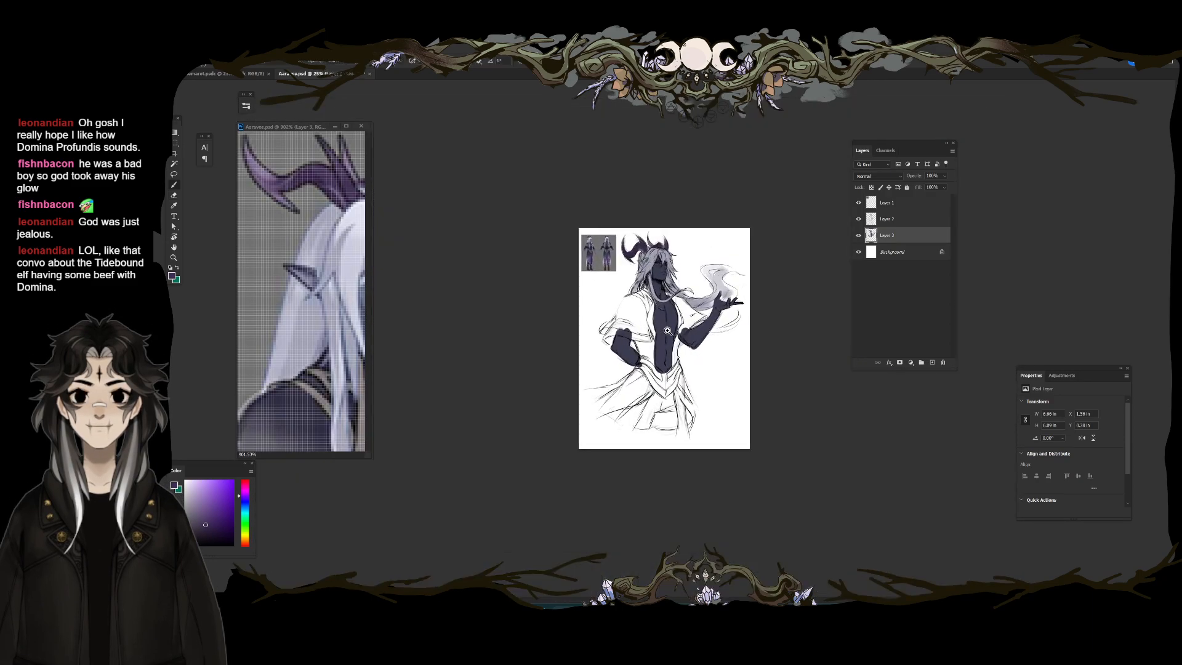
# Step: Sample dark navy from the reference's robe and block in the shoulders and wide sleeves on both sides of the bare chest
pyautogui.scroll(5, 667, 330)
pyautogui.moveTo(663, 346); pyautogui.dragTo(664, 343)
pyautogui.click(316, 357)
pyautogui.scroll(-5, 316, 356)
pyautogui.scroll(1, 315, 293)
pyautogui.keyDown('alt'); pyautogui.click(315, 289); pyautogui.keyUp('alt')
pyautogui.click(545, 313)
pyautogui.moveTo(577, 281)
pyautogui.mouseDown()
pyautogui.moveTo(605, 302)
pyautogui.moveTo(610, 393)
pyautogui.moveTo(502, 370)
pyautogui.moveTo(542, 338)
pyautogui.moveTo(553, 285)
pyautogui.moveTo(542, 290)
pyautogui.moveTo(590, 257)
pyautogui.moveTo(616, 298)
pyautogui.moveTo(625, 245)
pyautogui.mouseUp()
pyautogui.moveTo(698, 253)
pyautogui.mouseDown()
pyautogui.moveTo(742, 333)
pyautogui.moveTo(750, 371)
pyautogui.moveTo(728, 395)
pyautogui.moveTo(802, 338)
pyautogui.moveTo(756, 333)
pyautogui.moveTo(726, 265)
pyautogui.moveTo(804, 345)
pyautogui.mouseUp()
pyautogui.moveTo(726, 351); pyautogui.dragTo(709, 456)
pyautogui.moveTo(625, 409); pyautogui.dragTo(637, 412)
pyautogui.moveTo(502, 387); pyautogui.dragTo(491, 410)
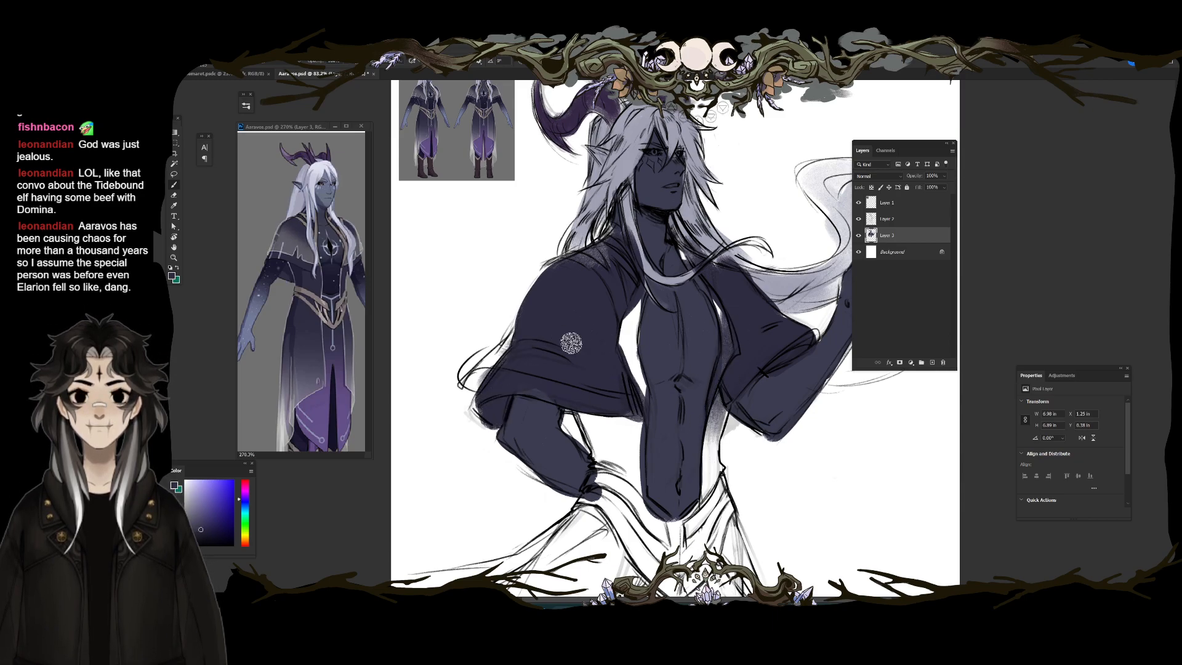
# Step: Fill the robe behind the bent arm and the flared near-side skirt panel with dark navy, using a larger brush for the skirt
pyautogui.moveTo(570, 424)
pyautogui.mouseDown()
pyautogui.moveTo(596, 434)
pyautogui.moveTo(581, 415)
pyautogui.moveTo(604, 453)
pyautogui.moveTo(618, 413)
pyautogui.moveTo(642, 477)
pyautogui.moveTo(614, 328)
pyautogui.mouseUp()
pyautogui.press(']')
pyautogui.press(']')
pyautogui.press(']')
pyautogui.press(']')
pyautogui.moveTo(454, 476)
pyautogui.mouseDown()
pyautogui.moveTo(576, 415)
pyautogui.moveTo(446, 469)
pyautogui.moveTo(566, 368)
pyautogui.mouseUp()
pyautogui.moveTo(561, 360)
pyautogui.mouseDown()
pyautogui.moveTo(565, 391)
pyautogui.moveTo(602, 354)
pyautogui.moveTo(531, 532)
pyautogui.moveTo(520, 507)
pyautogui.moveTo(555, 413)
pyautogui.moveTo(506, 474)
pyautogui.moveTo(463, 465)
pyautogui.moveTo(489, 437)
pyautogui.moveTo(461, 472)
pyautogui.moveTo(516, 472)
pyautogui.moveTo(487, 506)
pyautogui.moveTo(562, 474)
pyautogui.moveTo(520, 482)
pyautogui.mouseUp()
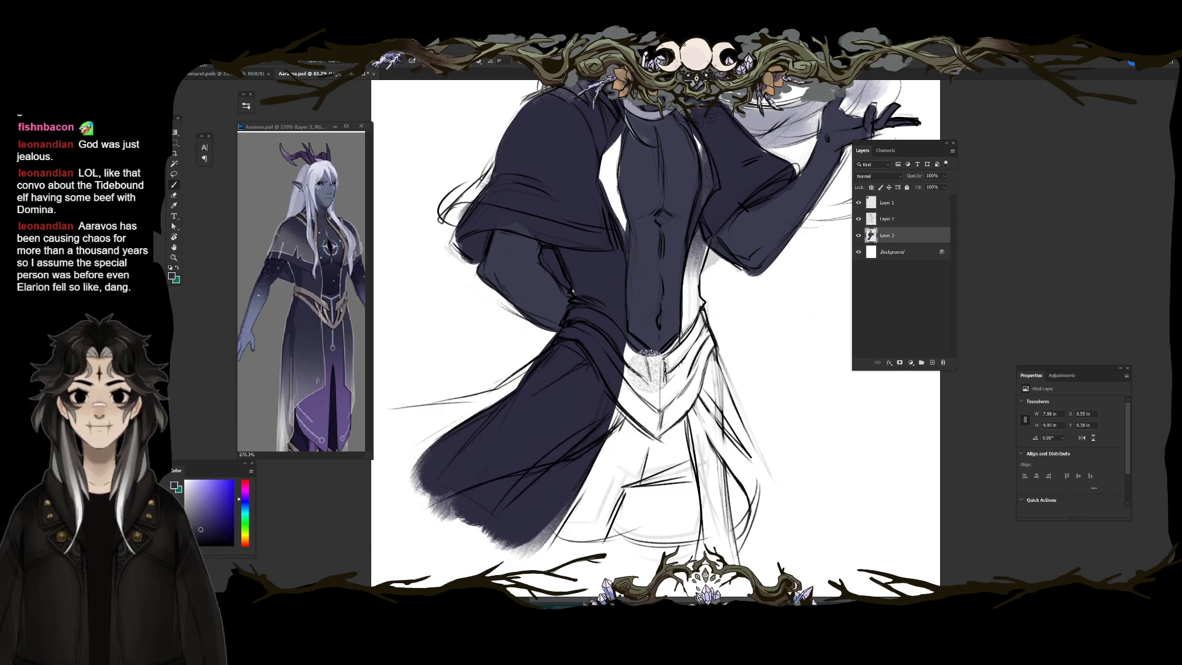
# Step: Fill the robe along the far side of the torso and down its narrow skirt panel with dark navy, using a smaller brush
pyautogui.press('[')
pyautogui.press('[')
pyautogui.press('[')
pyautogui.press('[')
pyautogui.press('[')
pyautogui.moveTo(706, 226)
pyautogui.mouseDown()
pyautogui.moveTo(692, 301)
pyautogui.moveTo(718, 474)
pyautogui.moveTo(696, 346)
pyautogui.moveTo(729, 543)
pyautogui.moveTo(695, 344)
pyautogui.moveTo(701, 515)
pyautogui.moveTo(706, 353)
pyautogui.moveTo(709, 399)
pyautogui.moveTo(696, 331)
pyautogui.moveTo(722, 523)
pyautogui.moveTo(699, 337)
pyautogui.moveTo(703, 461)
pyautogui.moveTo(702, 410)
pyautogui.moveTo(726, 530)
pyautogui.moveTo(713, 490)
pyautogui.mouseUp()
# Step: Fill the small triangular fold at the skirt's front hem with dark navy, using a finer brush and cleaning its edges with the eraser
pyautogui.press('[')
pyautogui.press('[')
pyautogui.press('[')
pyautogui.press('[')
pyautogui.press('[')
pyautogui.press('[')
pyautogui.press('[')
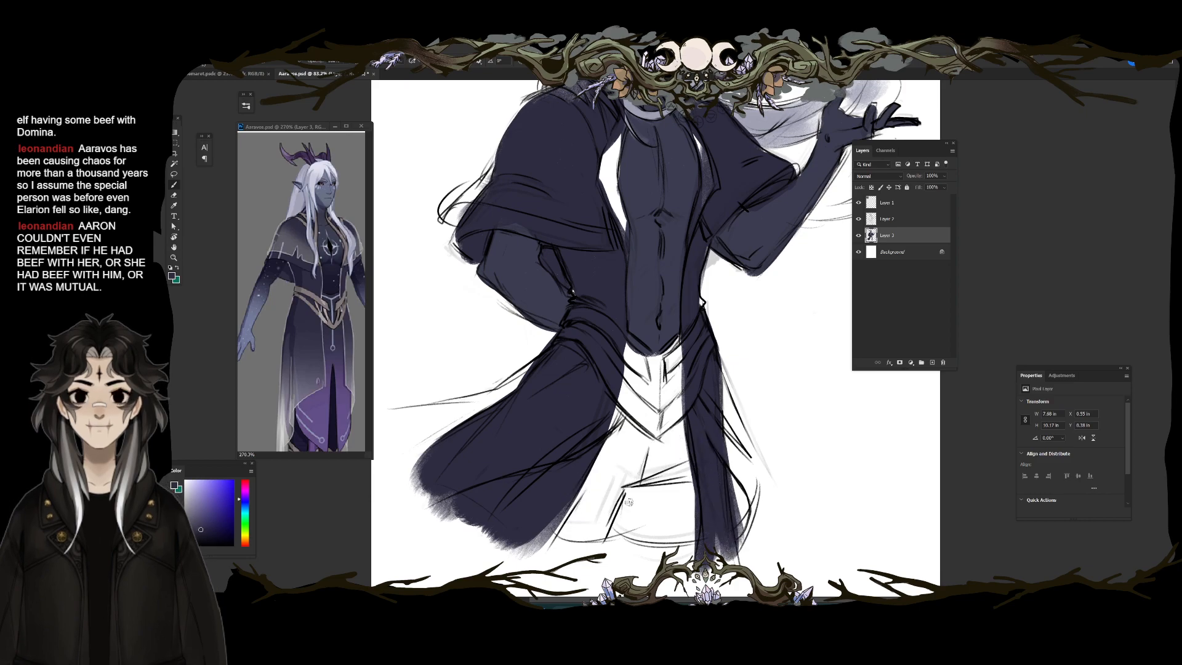
pyautogui.press('e')
pyautogui.press('b')
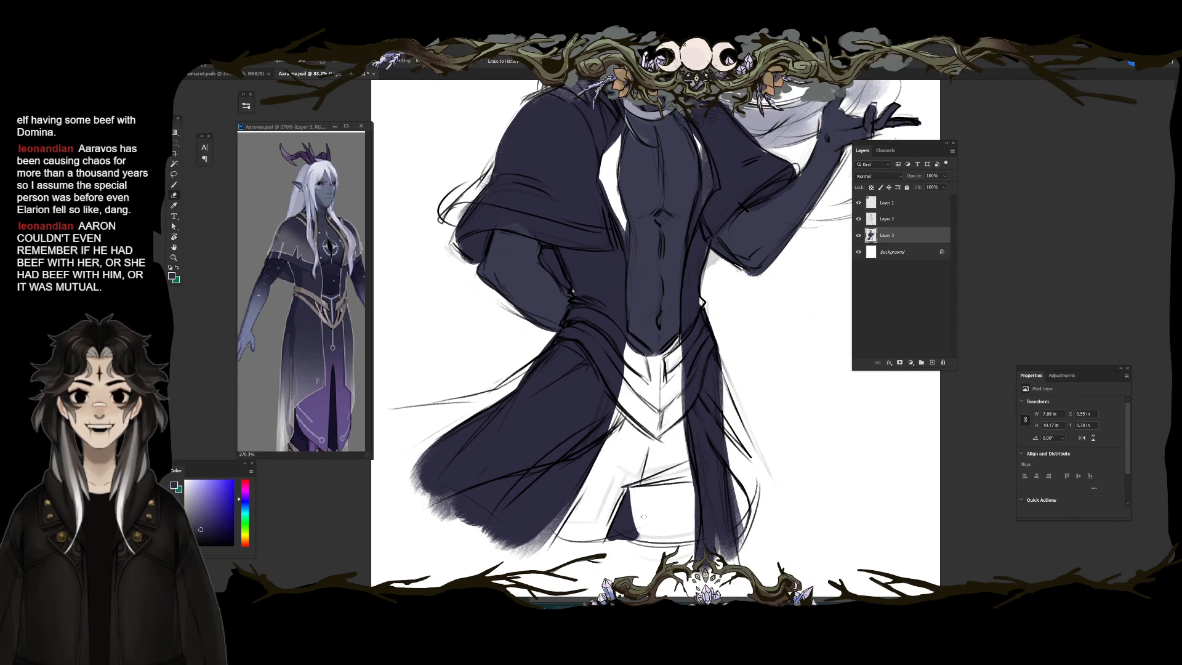
pyautogui.press('b')
pyautogui.press('e')
# Step: Sample the skin and hair tones from the drawing and touch up the flat colours along the cheek and adjacent hair
pyautogui.moveTo(707, 269); pyautogui.dragTo(675, 401)
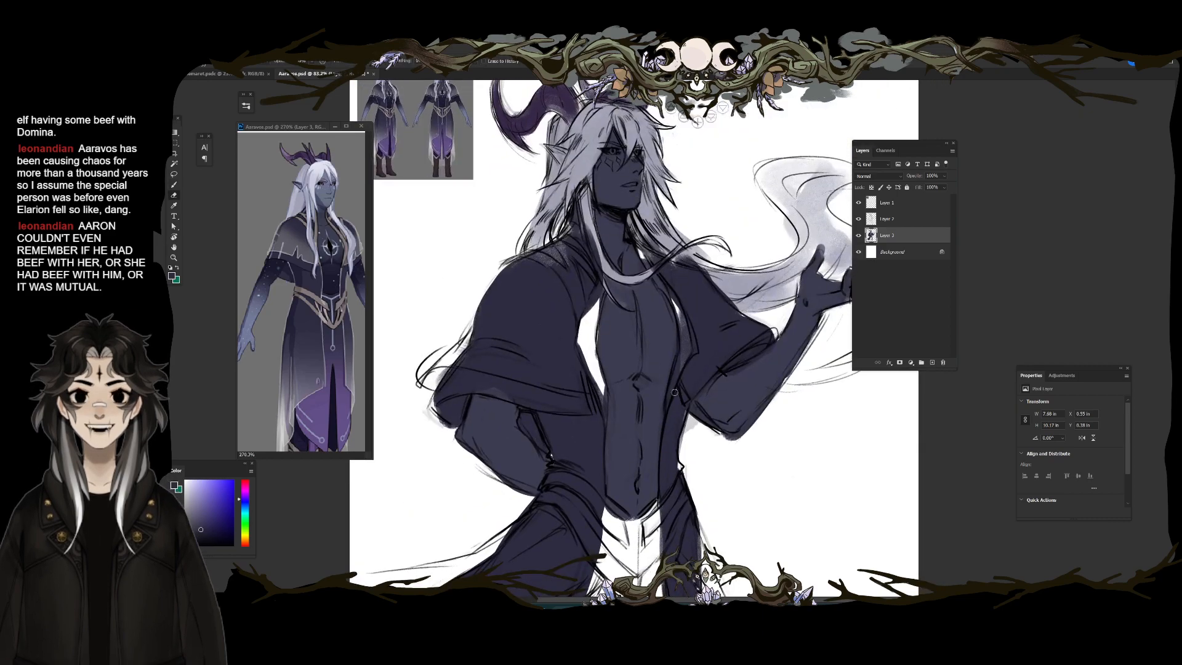
pyautogui.scroll(3, 657, 326)
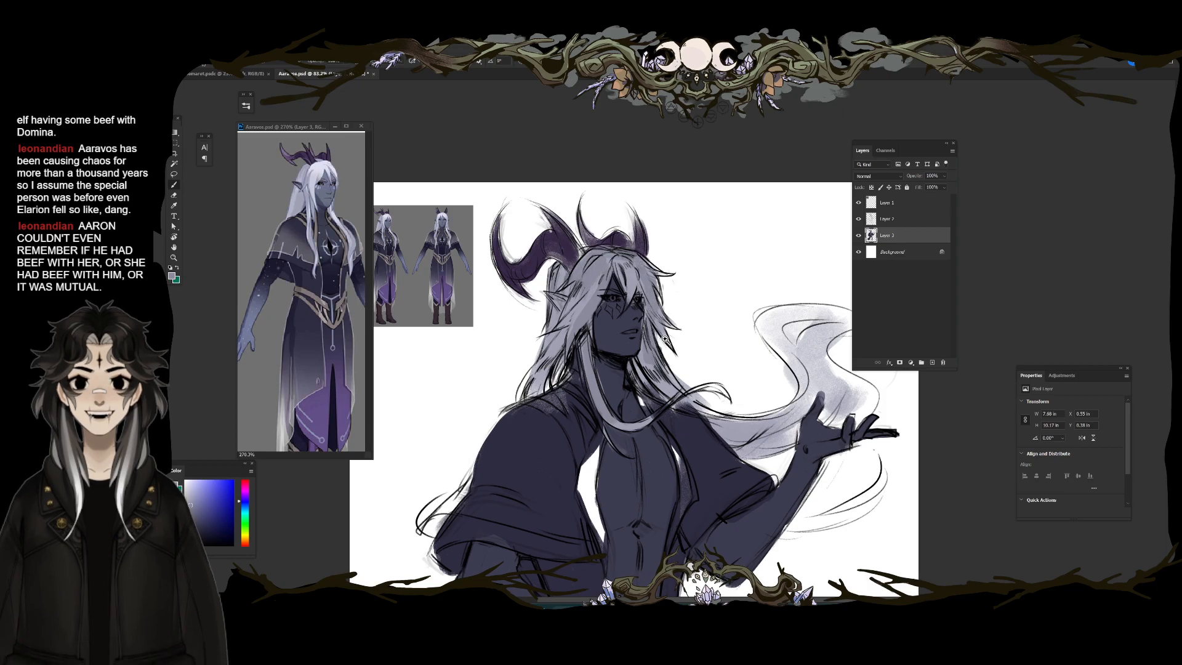
pyautogui.scroll(5, 662, 336)
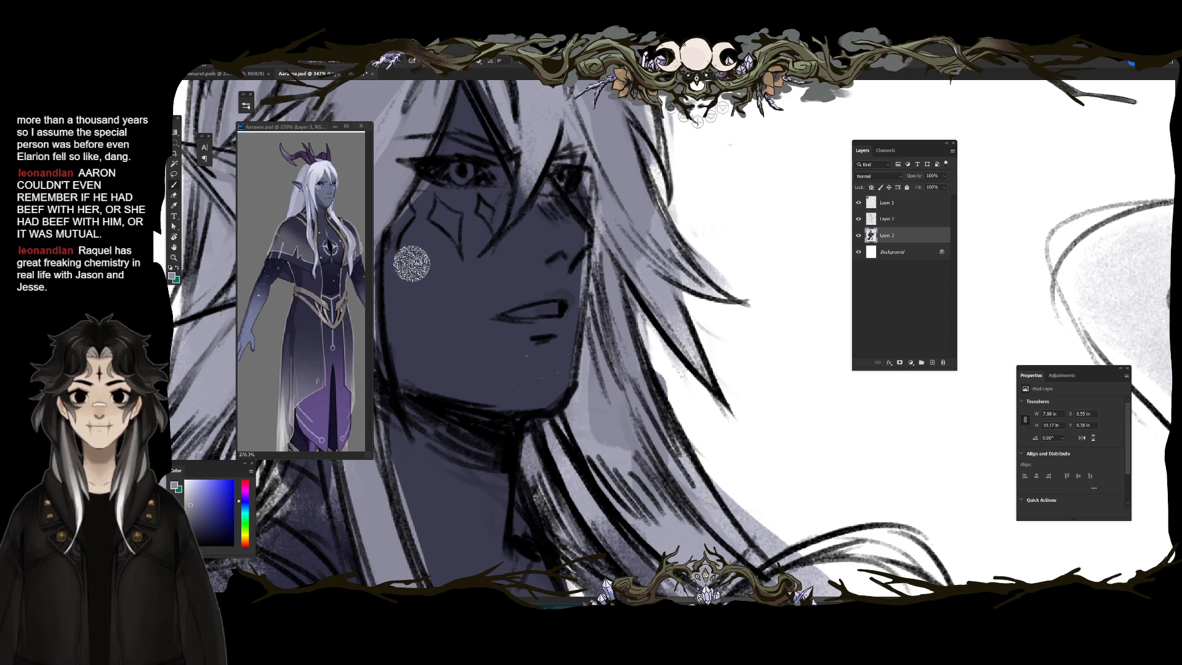
pyautogui.moveTo(460, 262); pyautogui.dragTo(600, 316)
pyautogui.keyDown('alt'); pyautogui.click(571, 288); pyautogui.keyUp('alt')
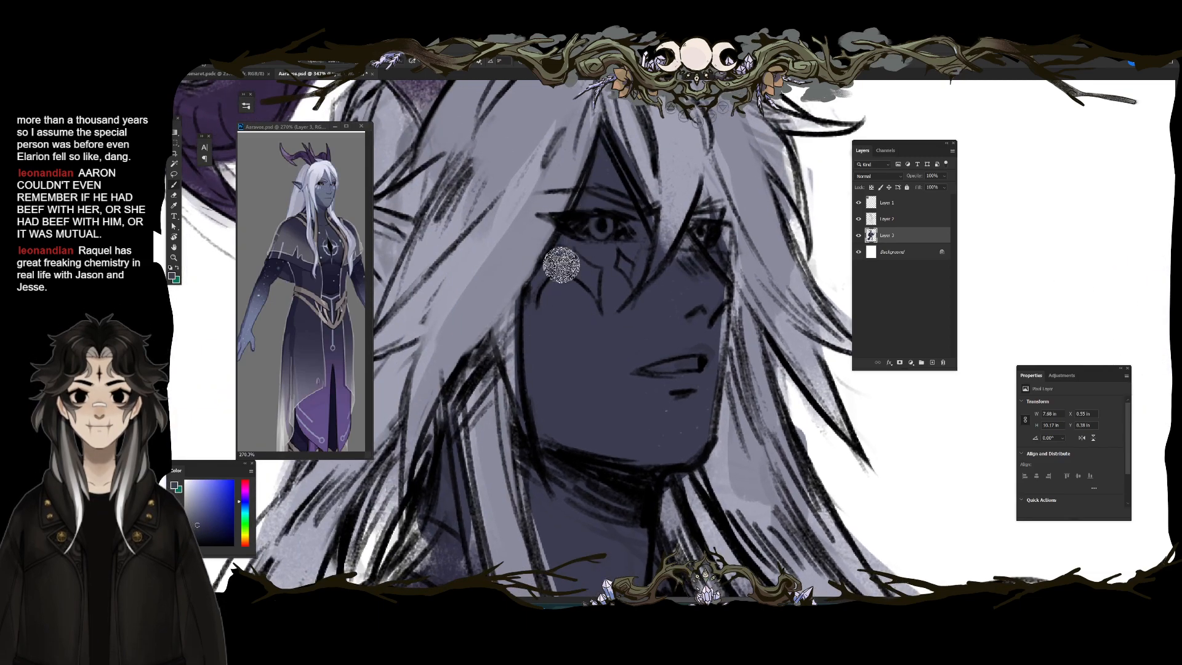
pyautogui.keyDown('alt'); pyautogui.click(520, 279); pyautogui.keyUp('alt')
pyautogui.moveTo(515, 323); pyautogui.dragTo(522, 421)
pyautogui.moveTo(577, 378)
pyautogui.mouseDown()
pyautogui.moveTo(559, 359)
pyautogui.moveTo(493, 349)
pyautogui.mouseUp()
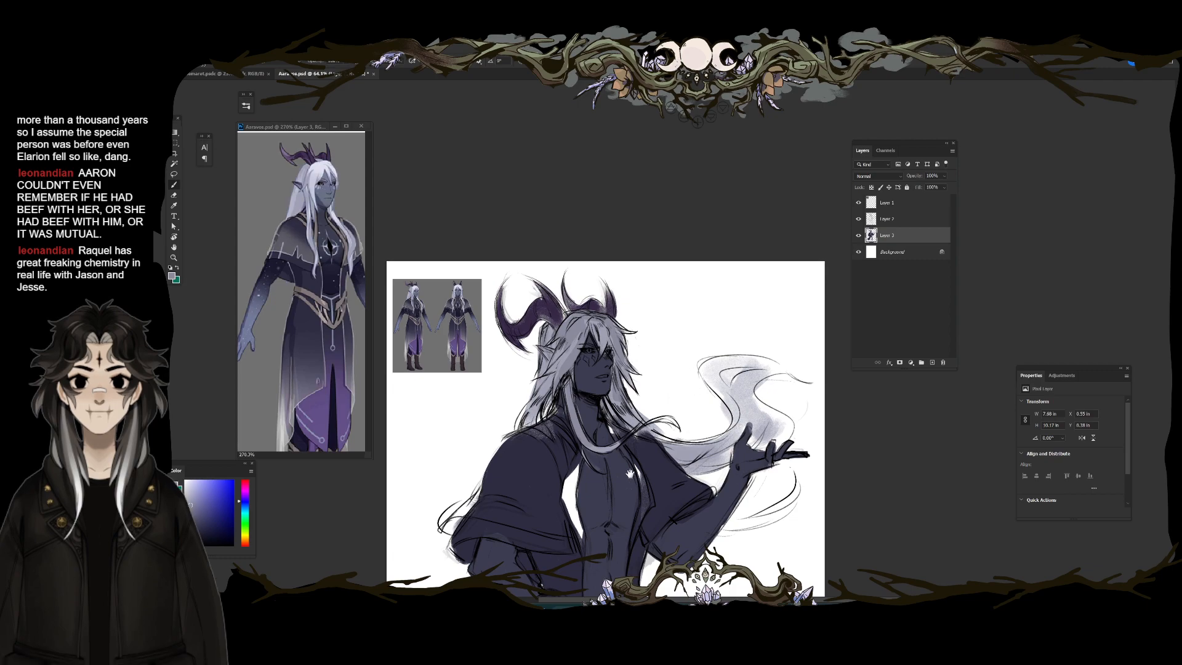